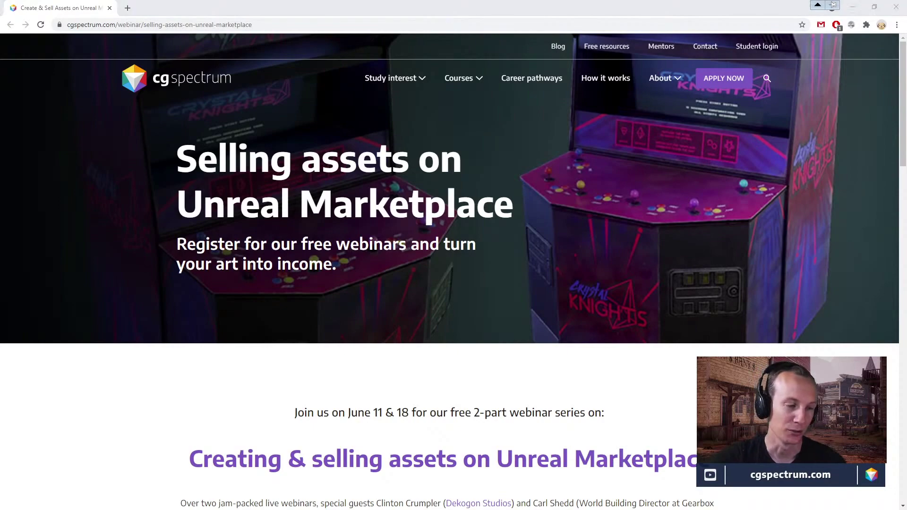
Step: Switch to Slack to view the #general channel's webinar event details, restore the window down and move it off this screen
key(alt+Tab)
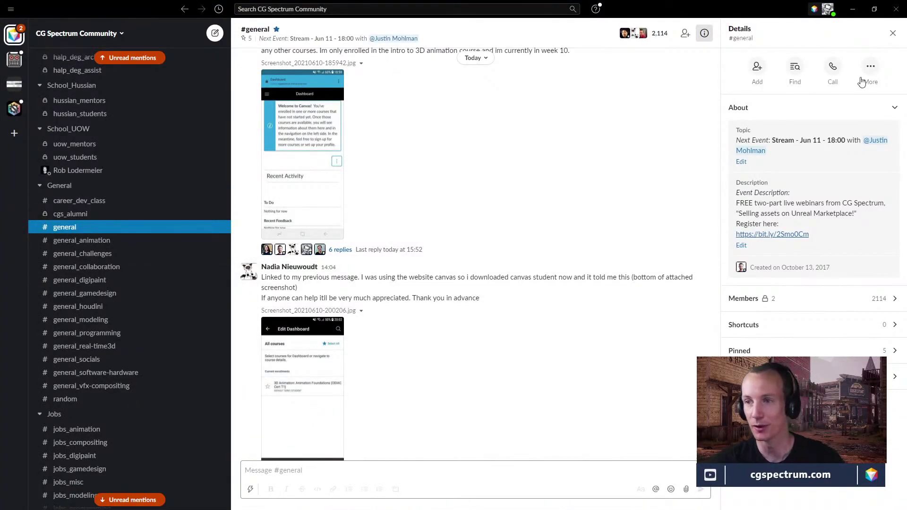
click(895, 109)
click(896, 109)
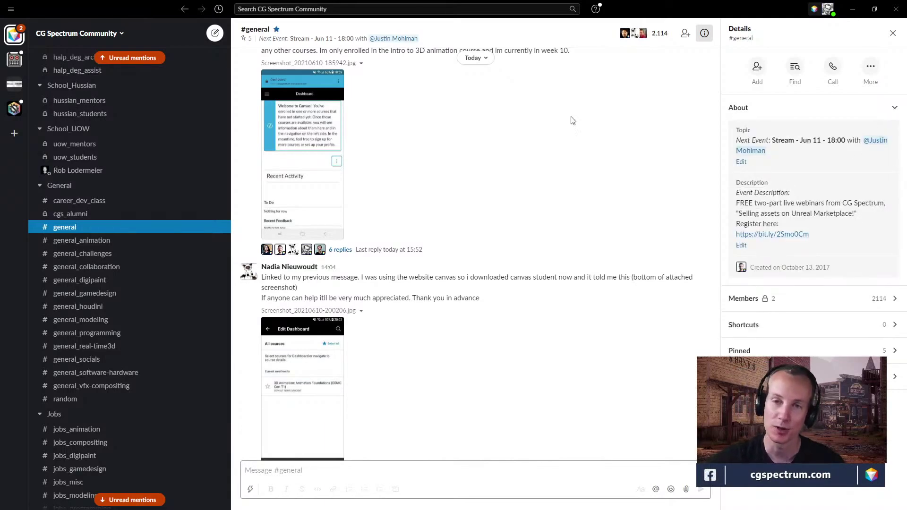
click(873, 9)
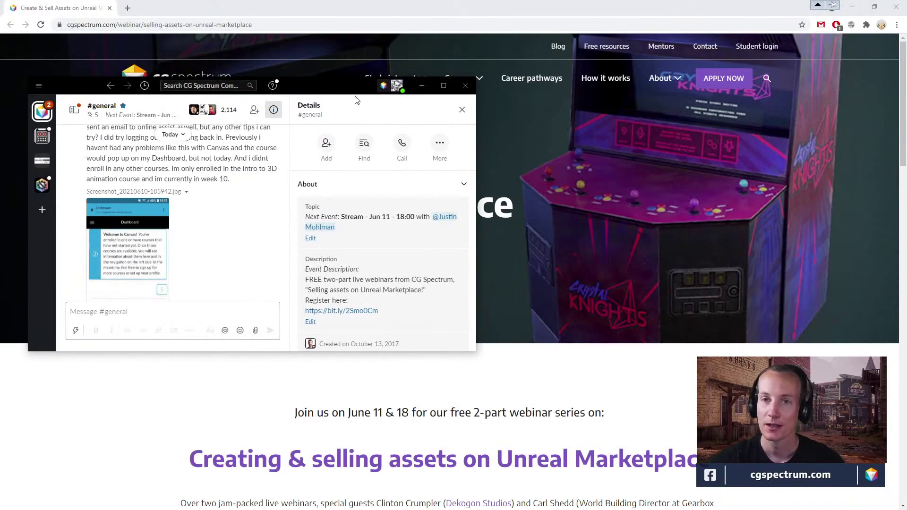
drag(356, 93, 0, 90)
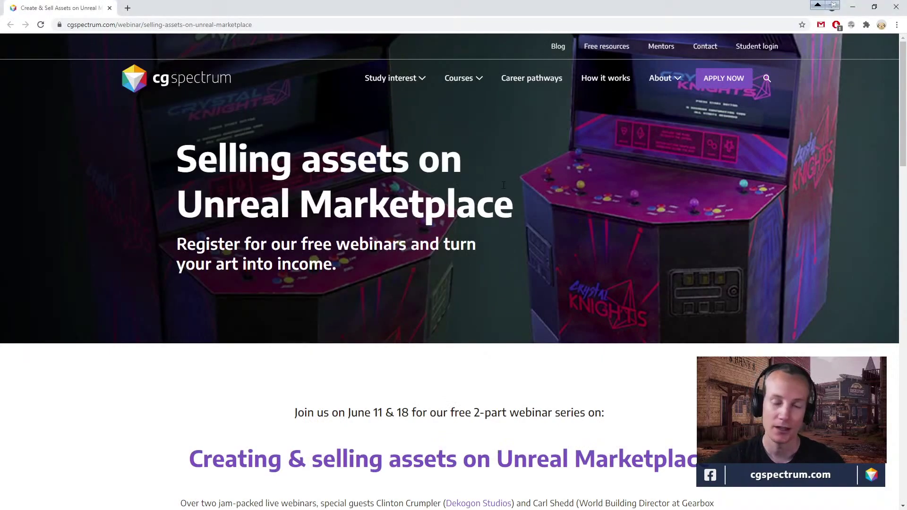
Step: Examine the speaker profiles and the surrounding webinar information on the Selling assets on Unreal Marketplace page
scroll(504, 185, down, 15)
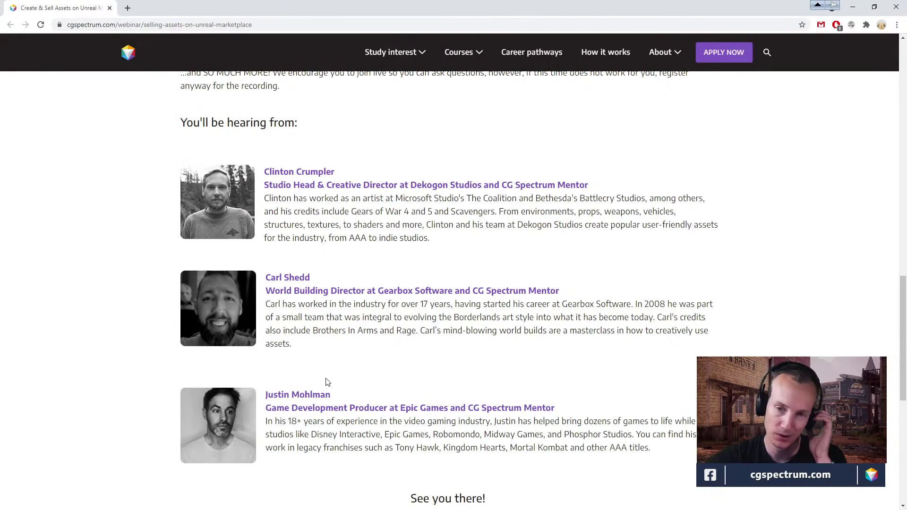
scroll(342, 368, up, 2)
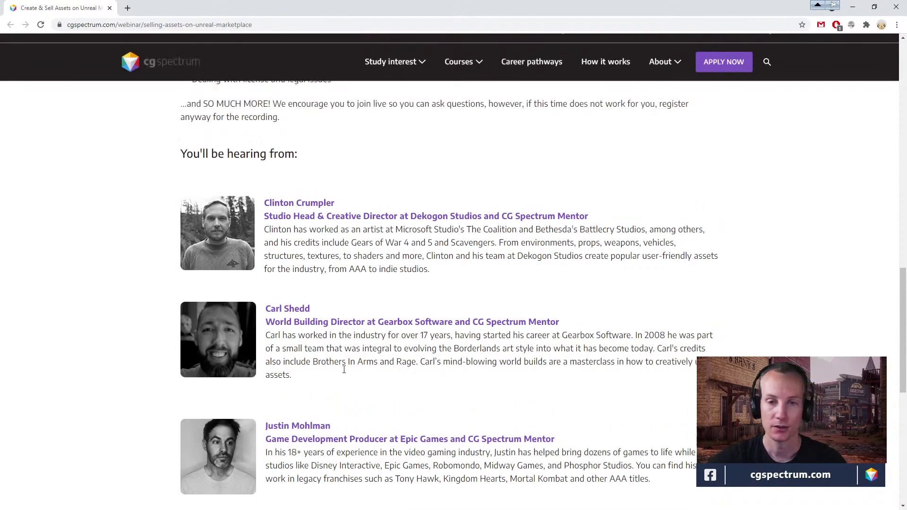
scroll(344, 370, down, 1)
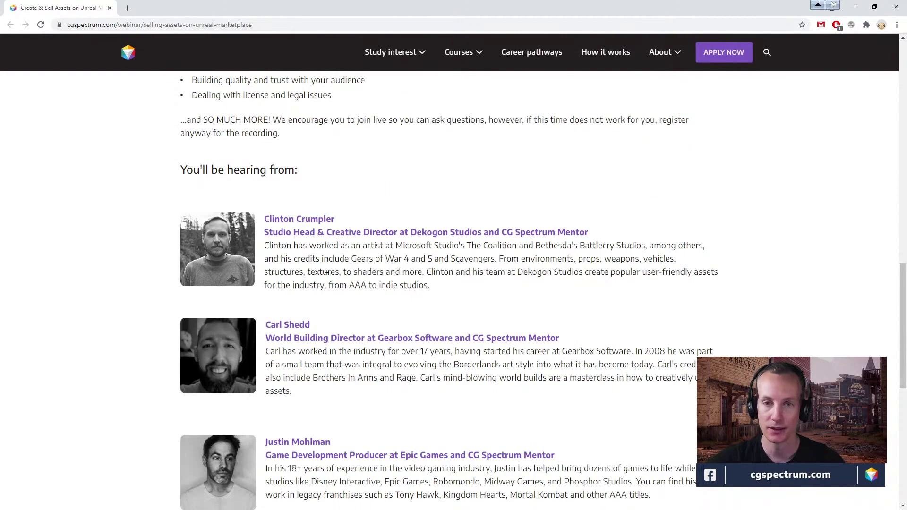
scroll(330, 277, up, 5)
Step: Restore down and minimize the webinar page window, and maximize the browser window with the Unreal Engine 4.27 Preview forum thread
double_click(245, 4)
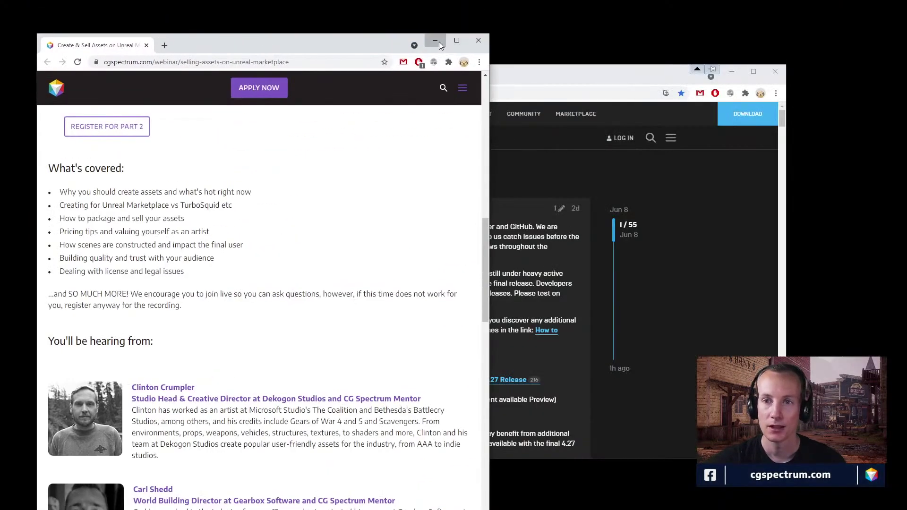
click(587, 71)
double_click(589, 71)
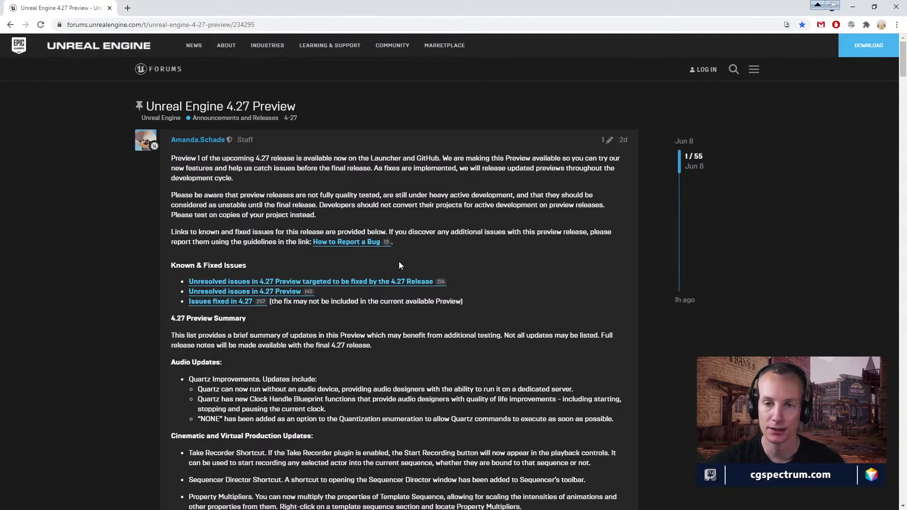
Step: Read the 4.27 Preview summary from the audio updates through the Movie Render Queue, Remote Control and first nDisplay entries
scroll(399, 262, down, 4)
scroll(408, 258, down, 2)
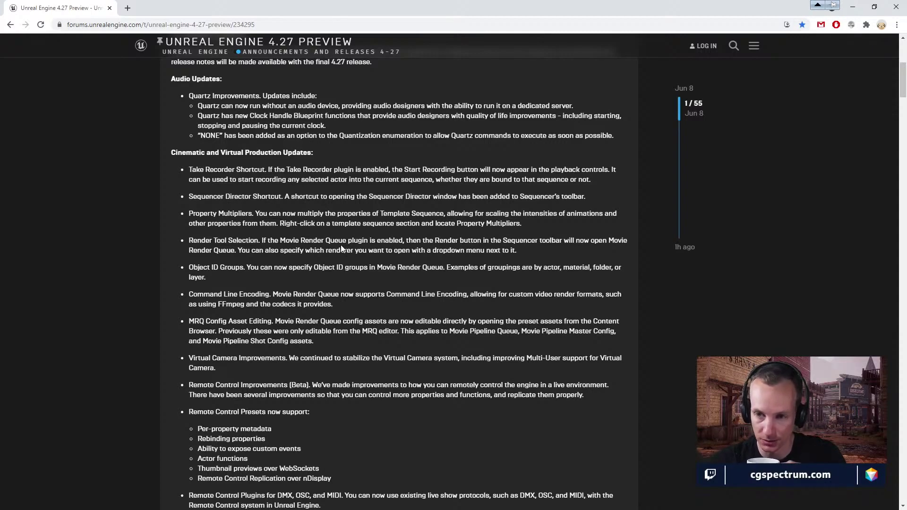
scroll(343, 249, down, 1)
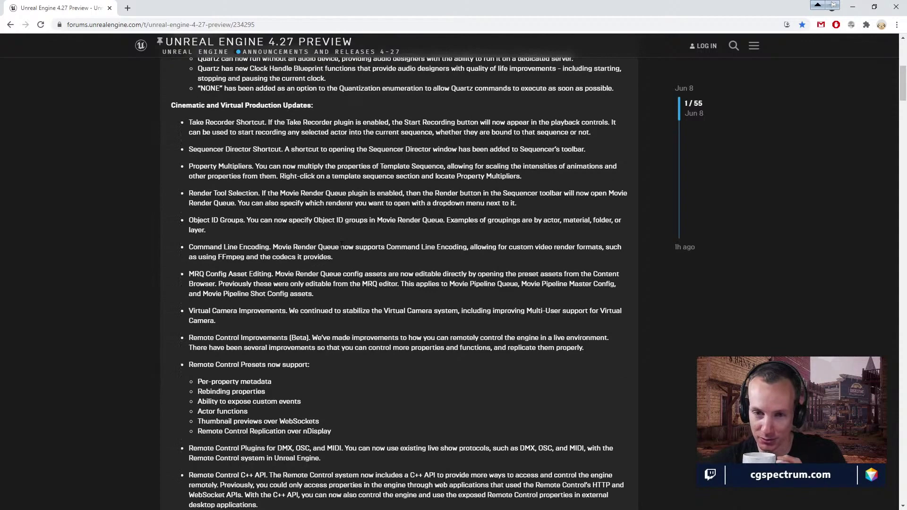
scroll(341, 244, down, 3)
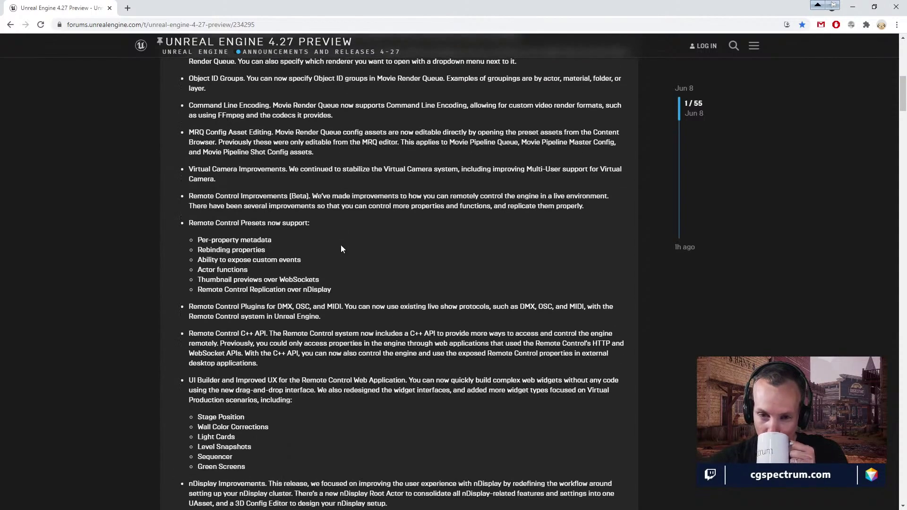
scroll(343, 249, down, 4)
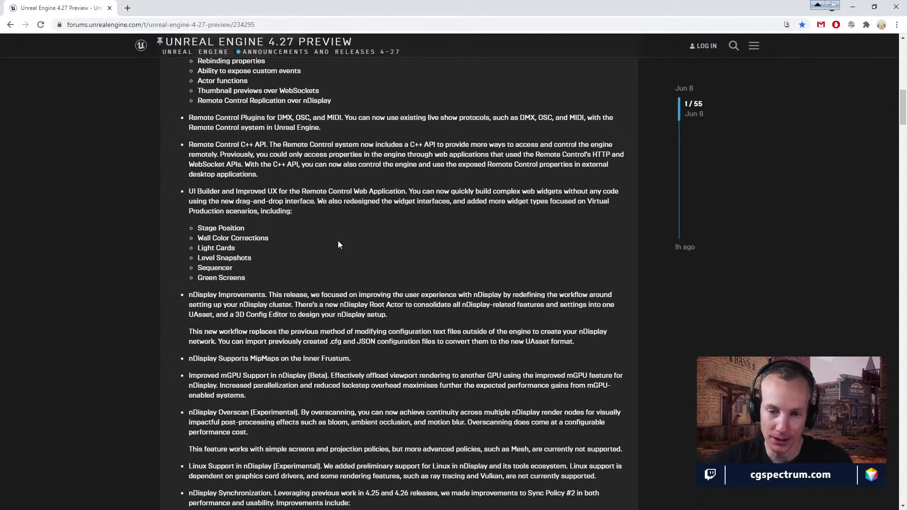
scroll(338, 245, down, 3)
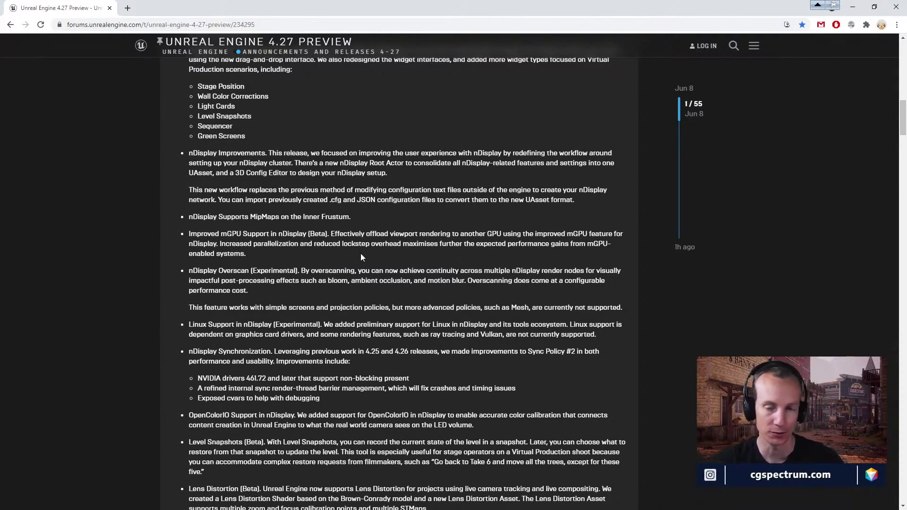
scroll(361, 255, down, 1)
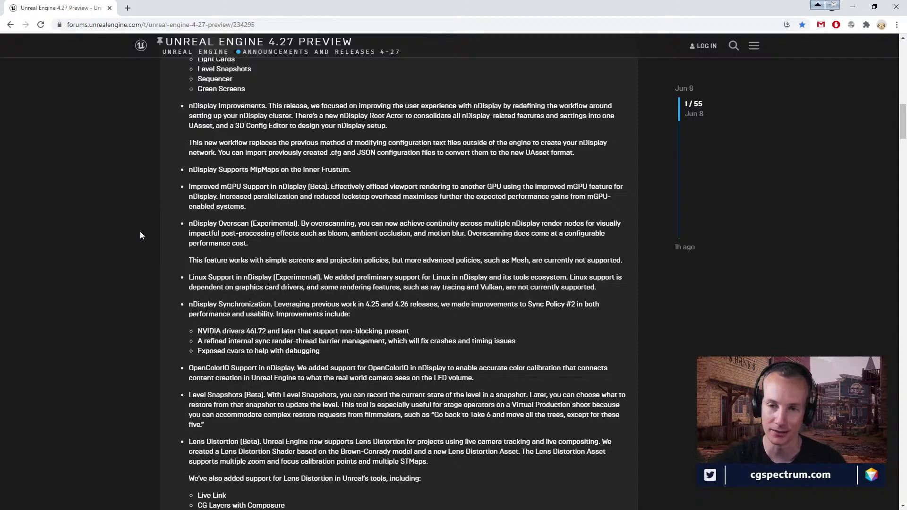
Step: Examine the 4.27 Preview entries on nDisplay features, OpenColorIO support, Level Snapshots and Lens Distortion
scroll(158, 235, down, 1)
scroll(158, 236, up, 1)
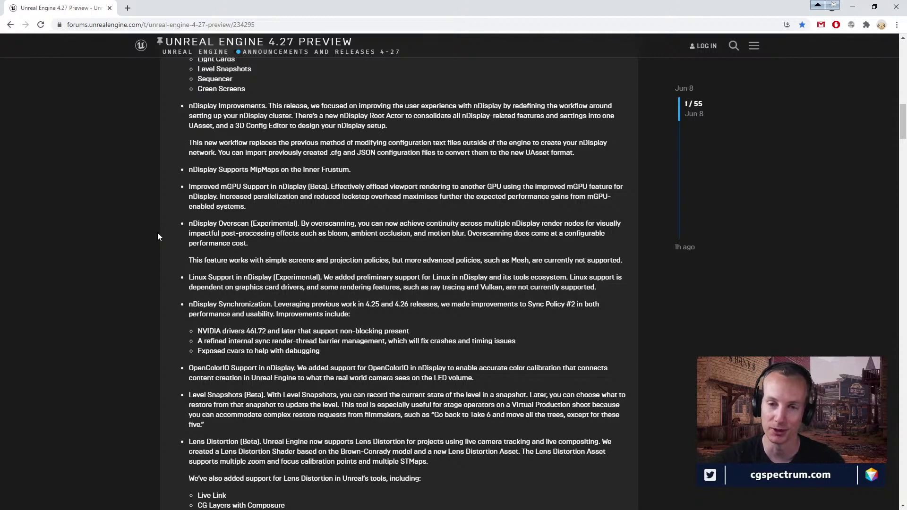
scroll(129, 226, down, 1)
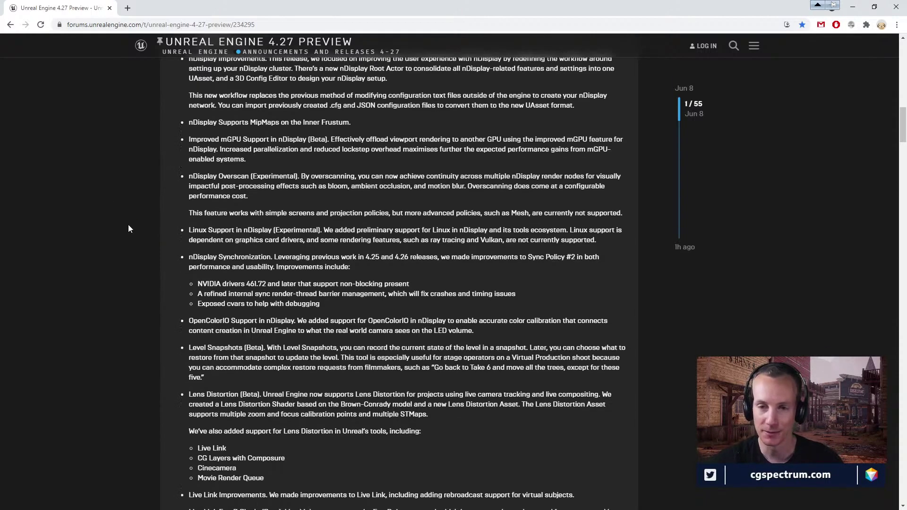
scroll(128, 226, down, 1)
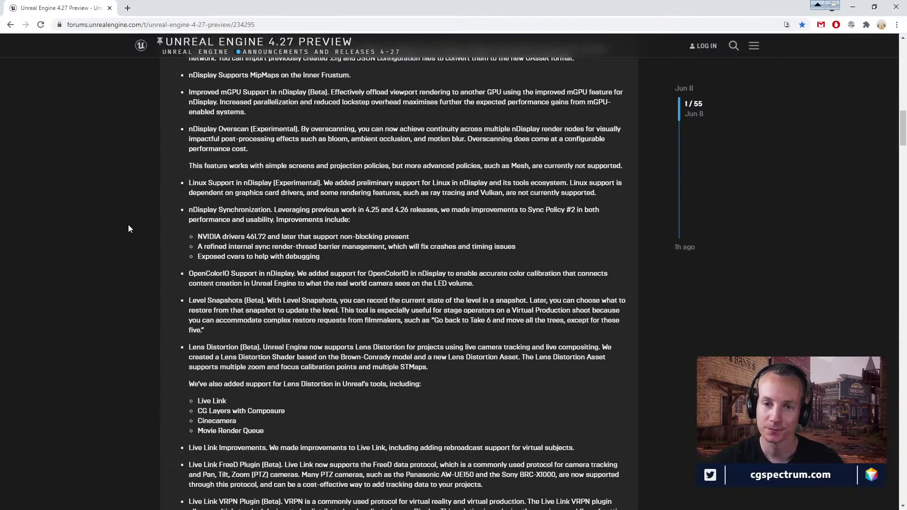
scroll(128, 228, down, 1)
scroll(129, 228, down, 1)
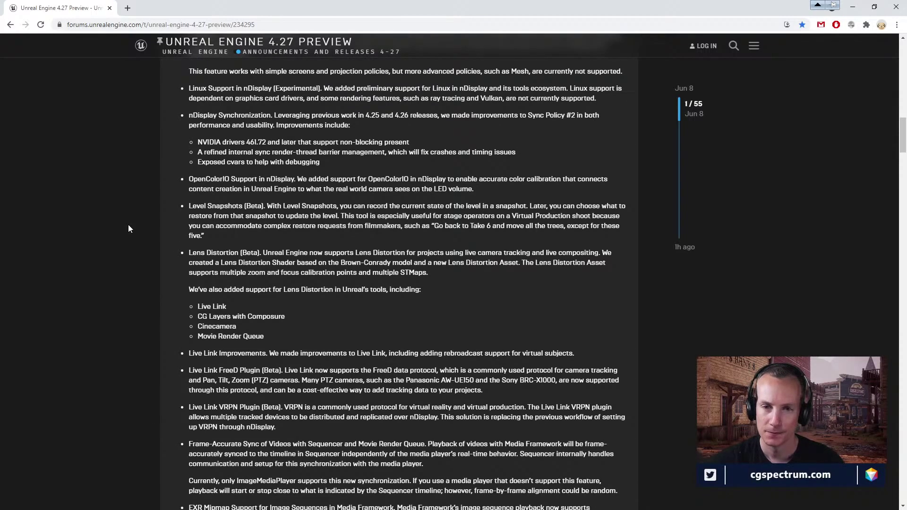
scroll(129, 229, up, 2)
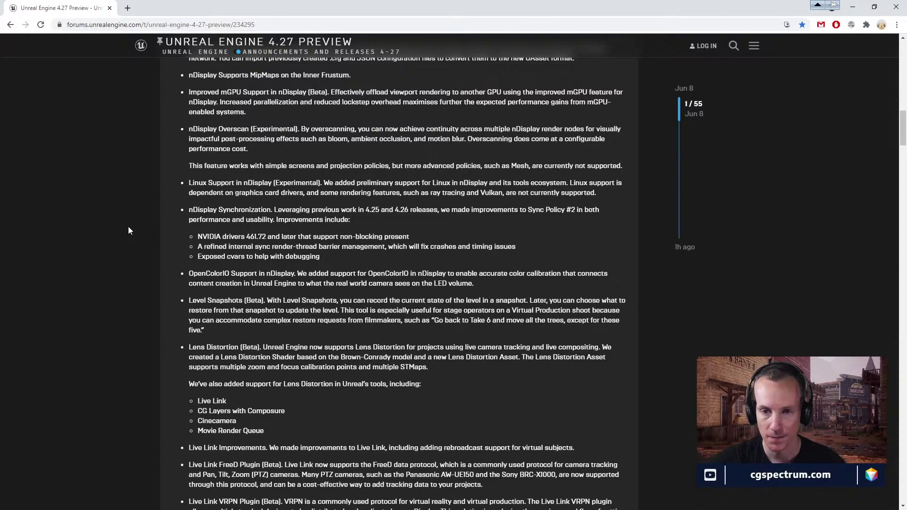
scroll(128, 231, down, 2)
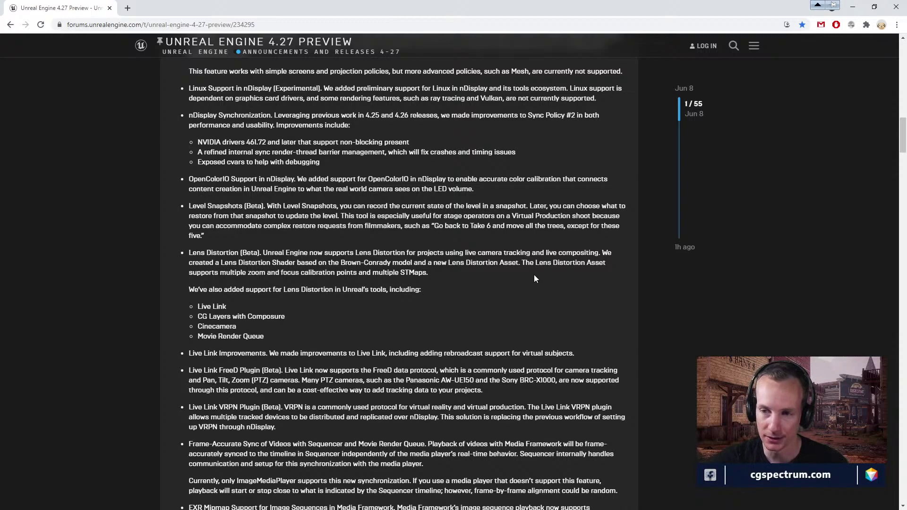
Step: Read through the Live Link, media playback, DMX, Switchboard, Georeferencing and Datasmith updates in the 4.27 Preview notes
scroll(406, 283, down, 2)
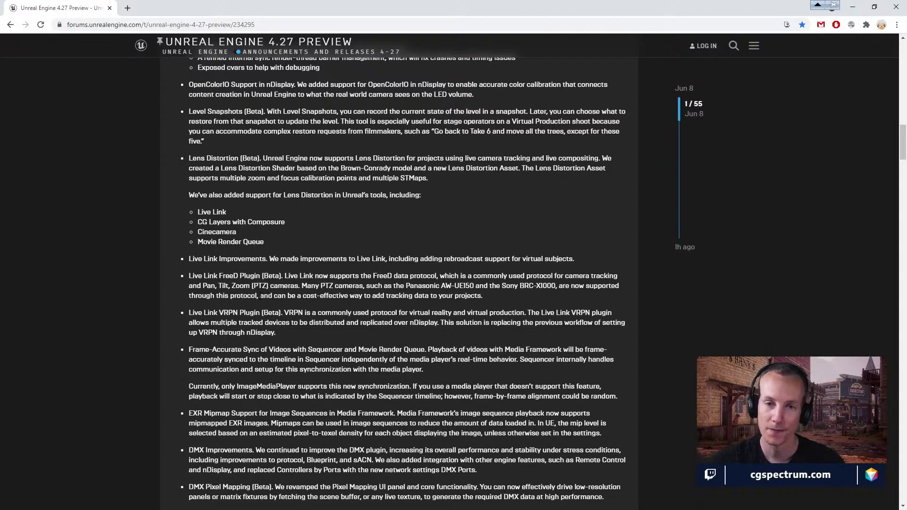
scroll(145, 286, down, 2)
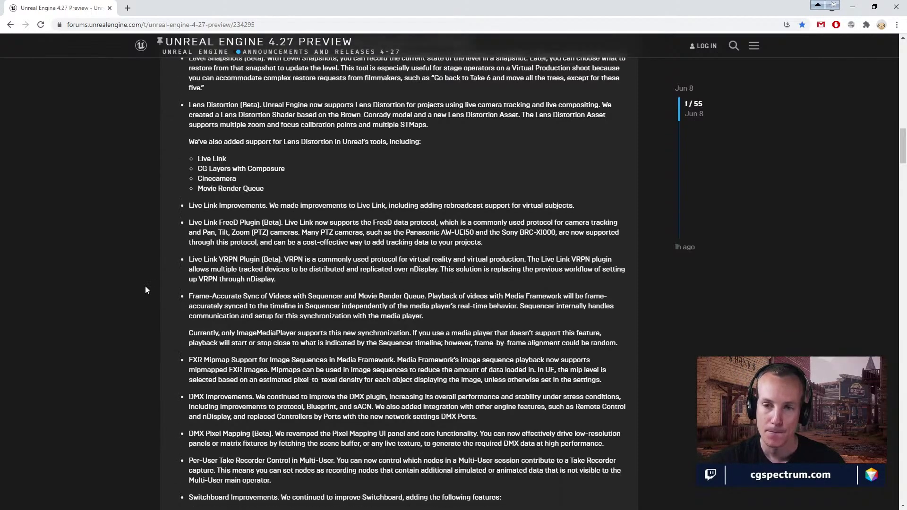
scroll(145, 289, down, 2)
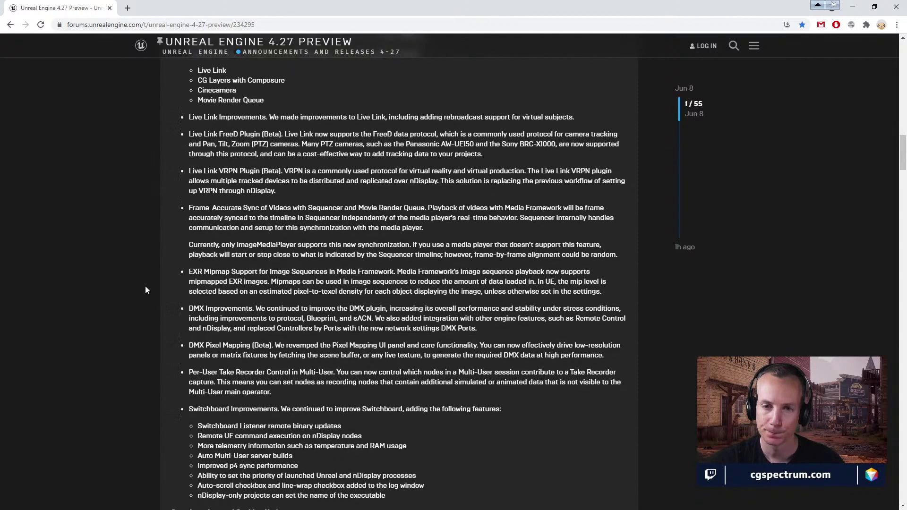
scroll(146, 290, down, 5)
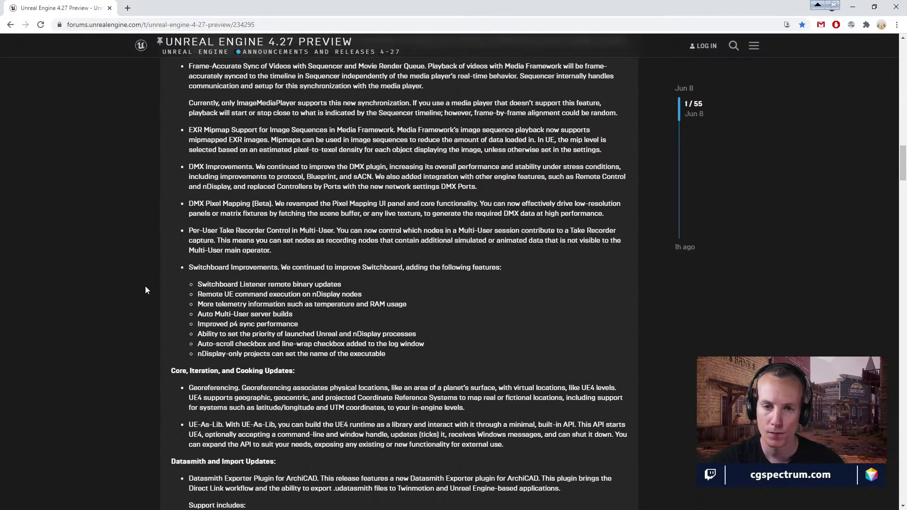
scroll(146, 290, up, 3)
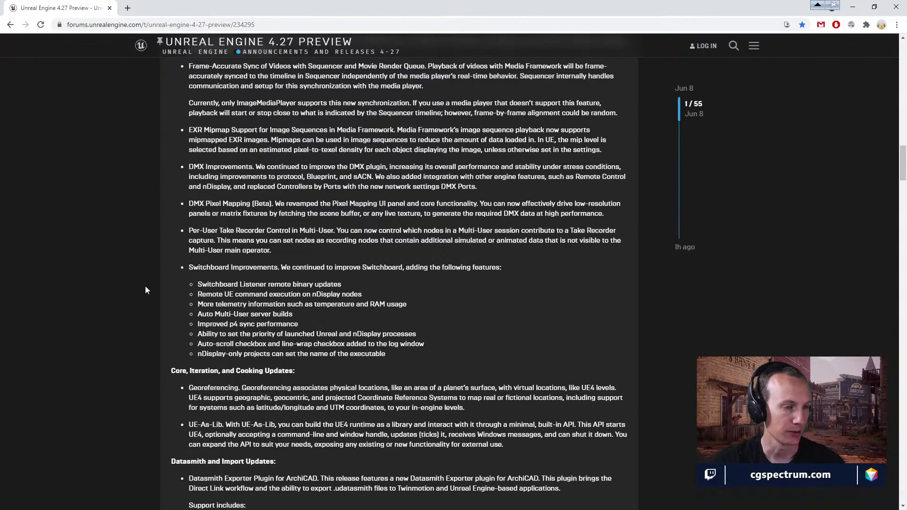
scroll(146, 290, down, 4)
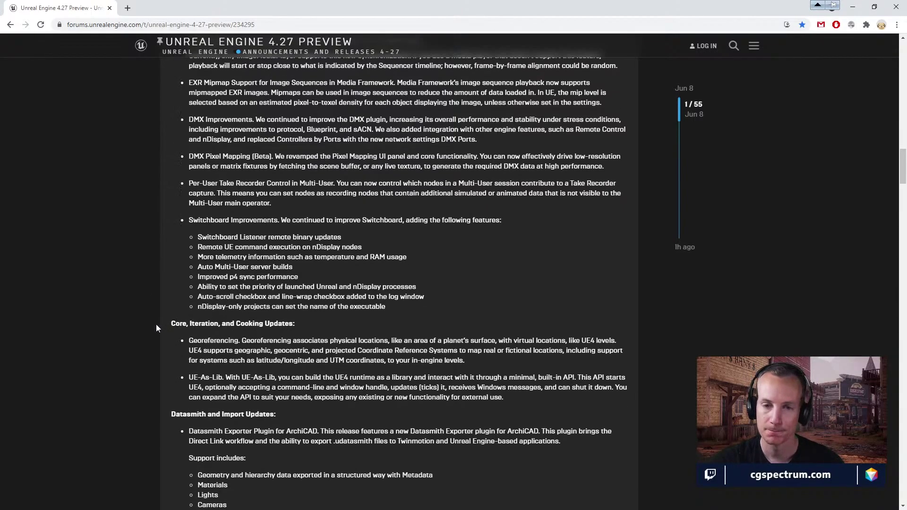
scroll(143, 332, down, 3)
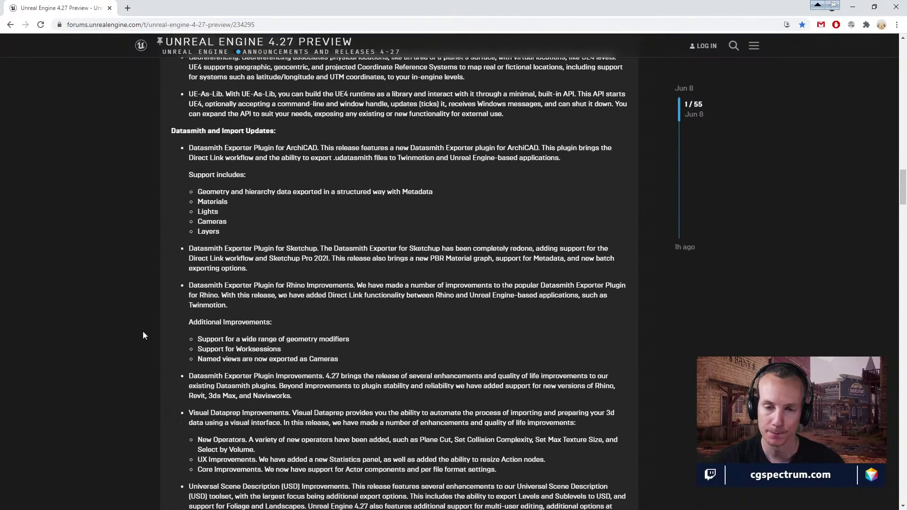
Step: Return to the start of the Cinematic and Virtual Production Updates and review the entries down to the Remote Control improvements
scroll(144, 335, up, 12)
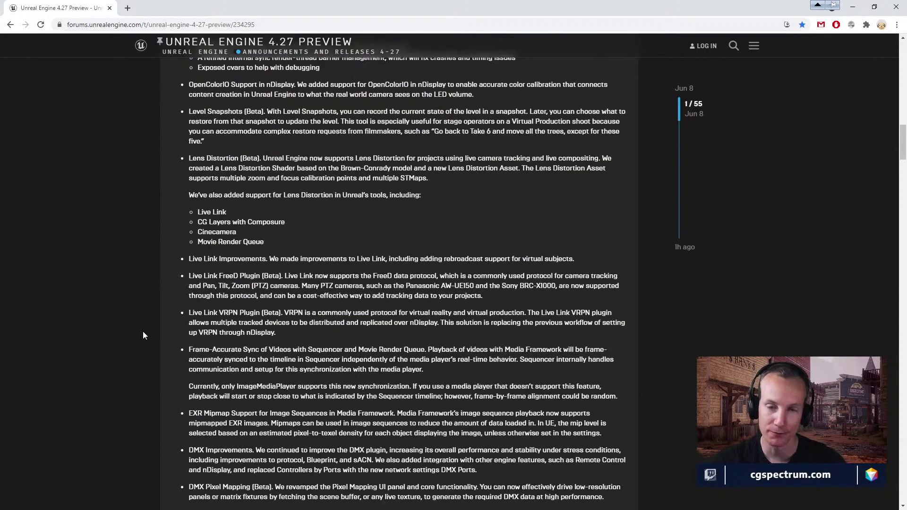
scroll(144, 335, up, 2)
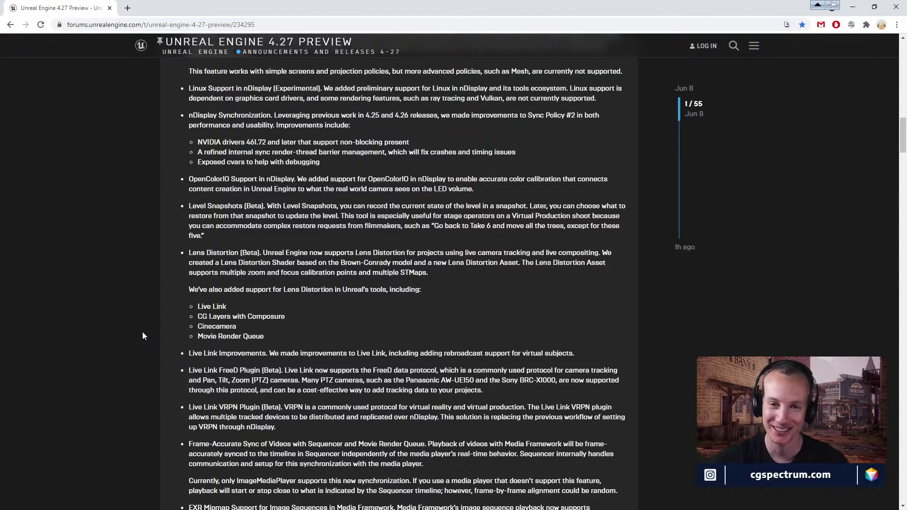
scroll(143, 332, up, 1)
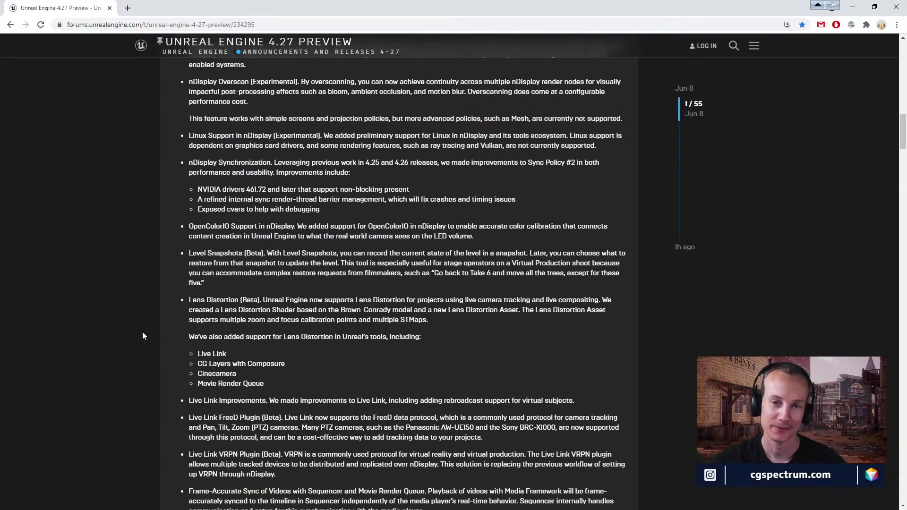
scroll(143, 336, up, 12)
scroll(142, 332, up, 6)
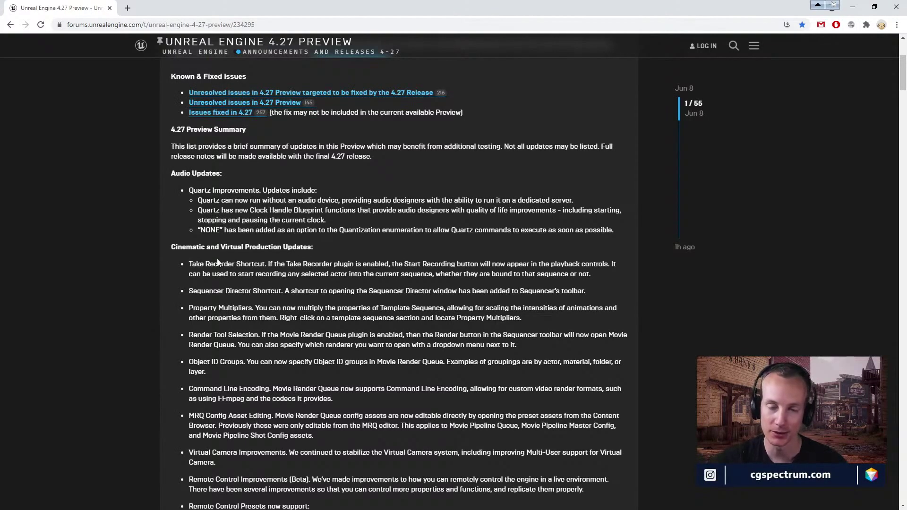
scroll(220, 313, down, 2)
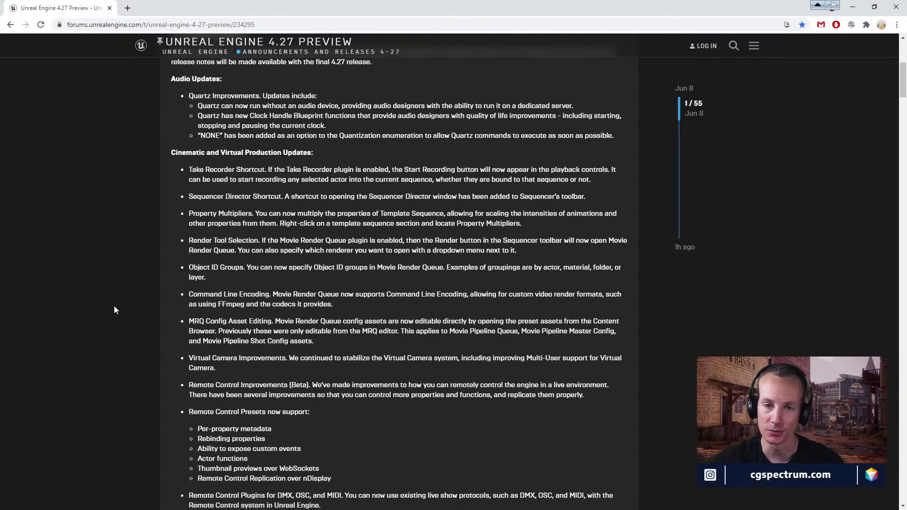
scroll(114, 310, down, 3)
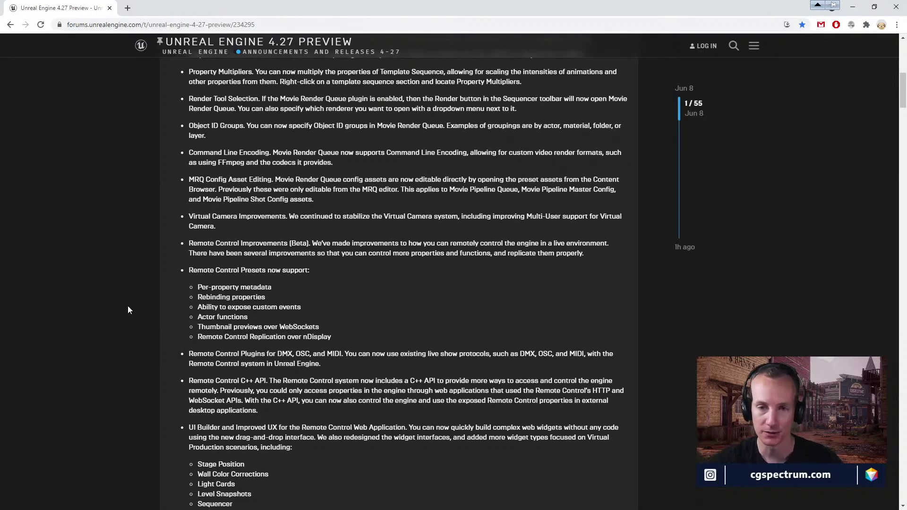
scroll(127, 310, down, 1)
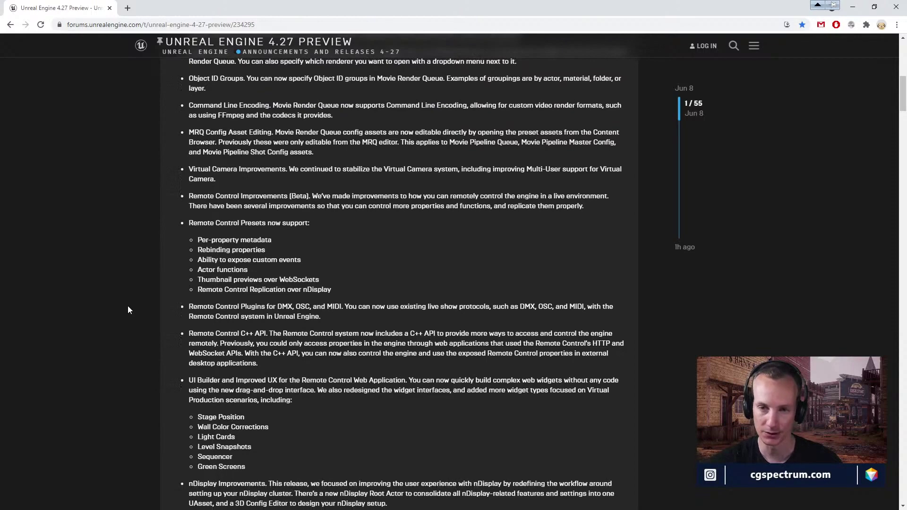
Step: Restore the forum browser to a floating window and arrange it with the Epic Games Launcher so both windows are on the desktop
scroll(128, 310, down, 1)
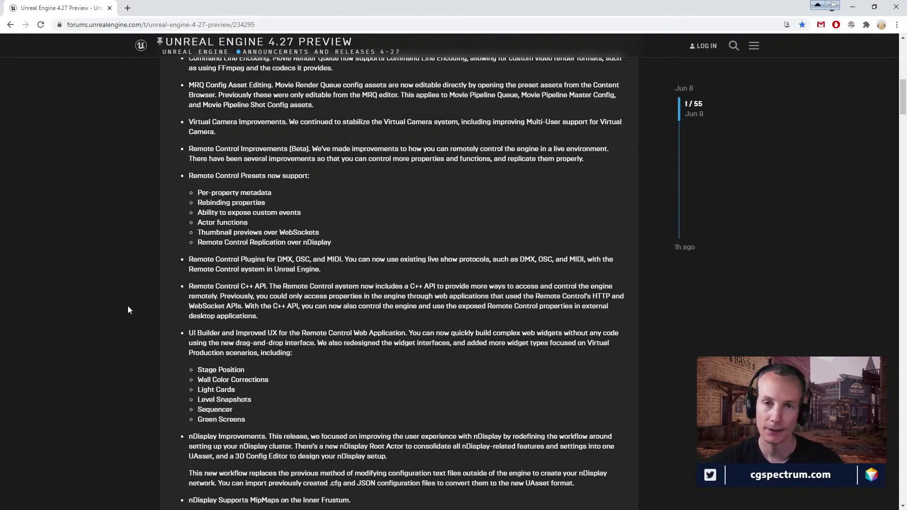
drag(262, 6, 308, 234)
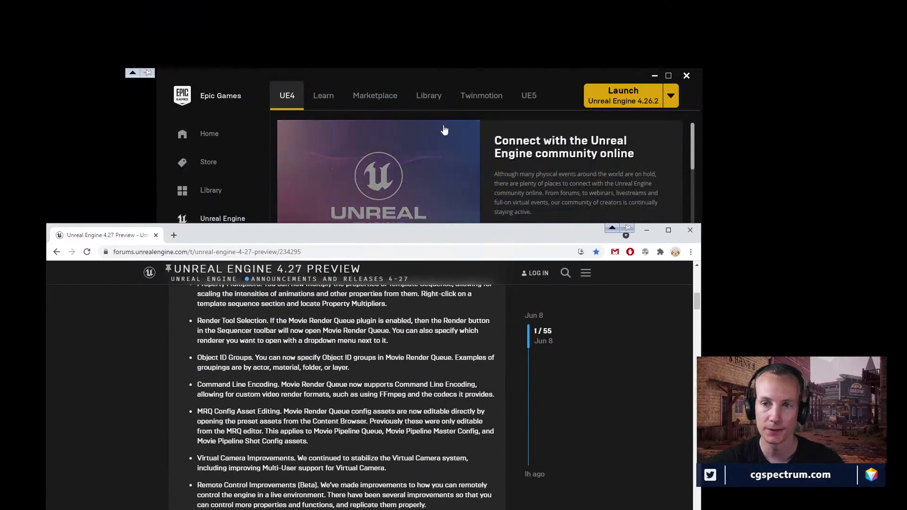
drag(375, 233, 370, 203)
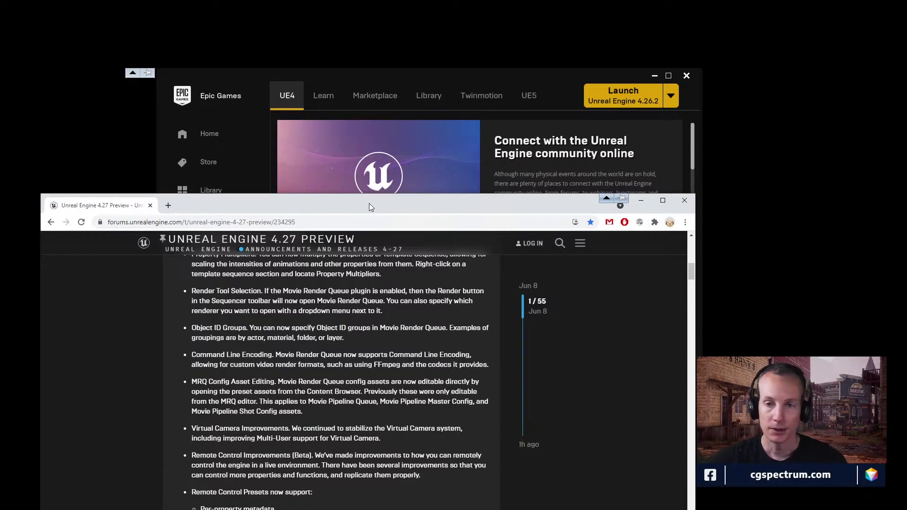
drag(369, 204, 400, 157)
drag(466, 75, 568, 38)
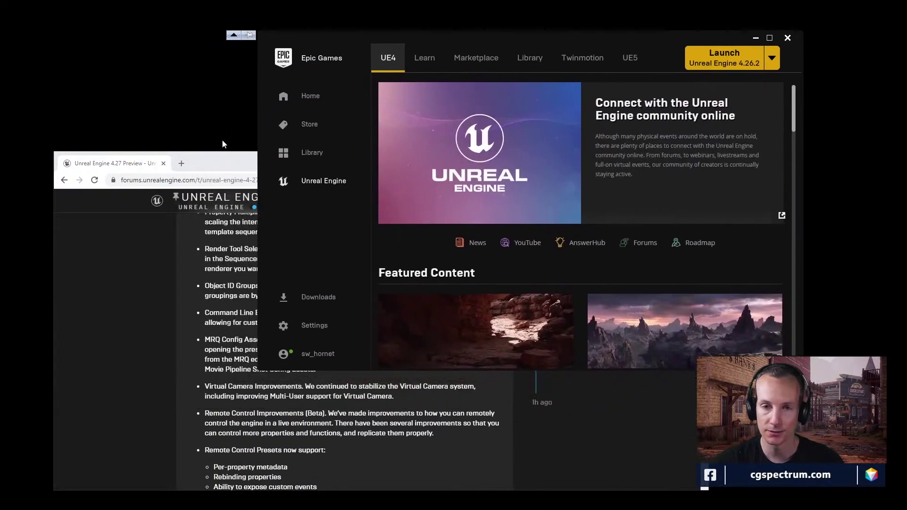
drag(222, 163, 220, 143)
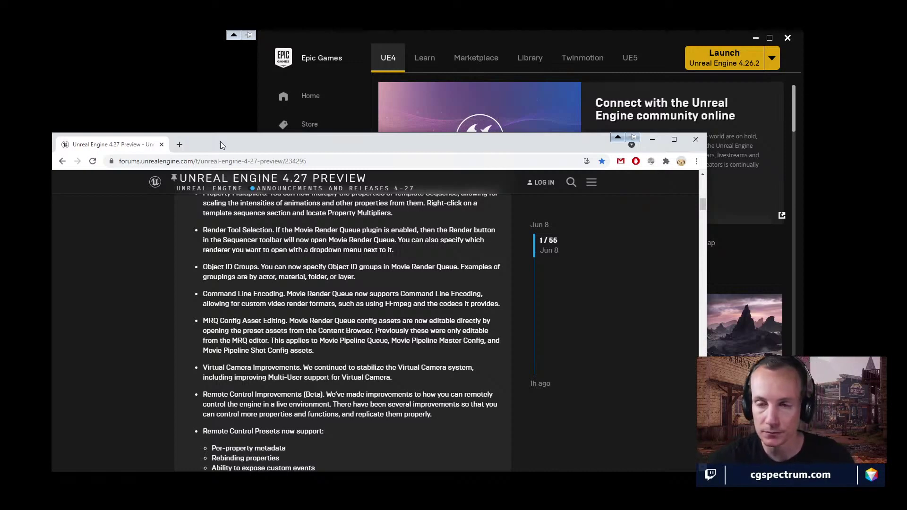
Step: Move the launcher and browser windows higher on the desktop, and bring the forum thread to the front at the Remote Control entries
drag(244, 142, 269, 119)
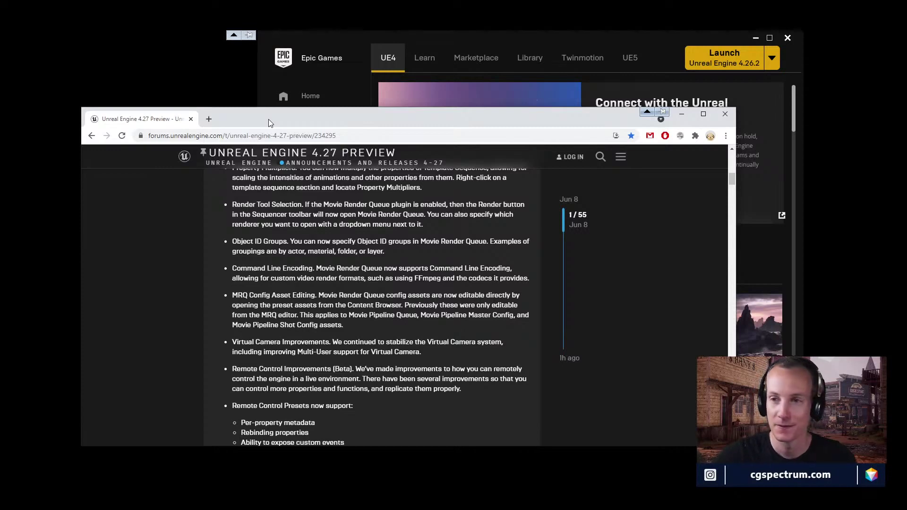
drag(292, 127, 252, 152)
drag(484, 35, 494, 36)
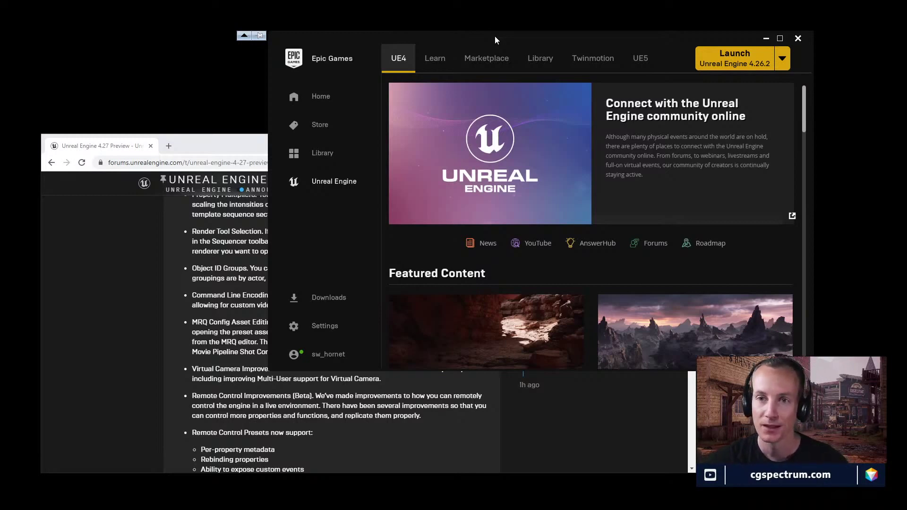
drag(496, 36, 507, 32)
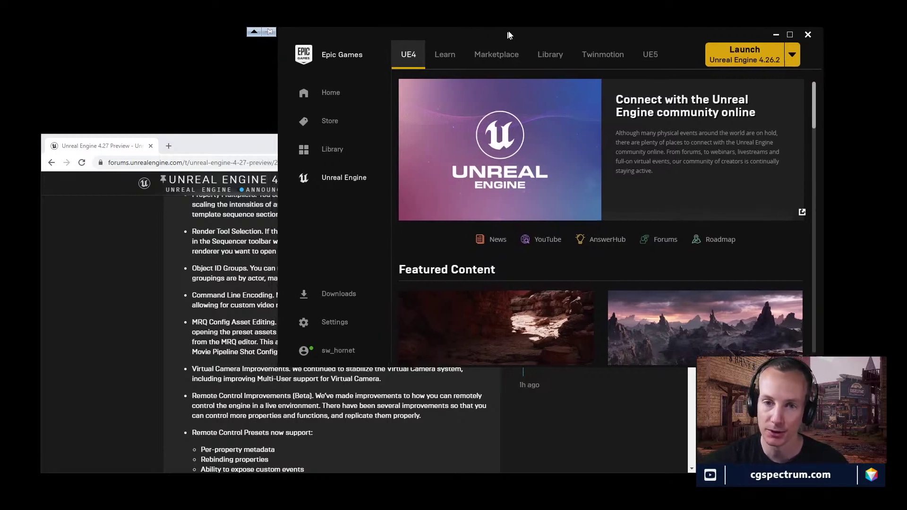
drag(251, 140, 234, 83)
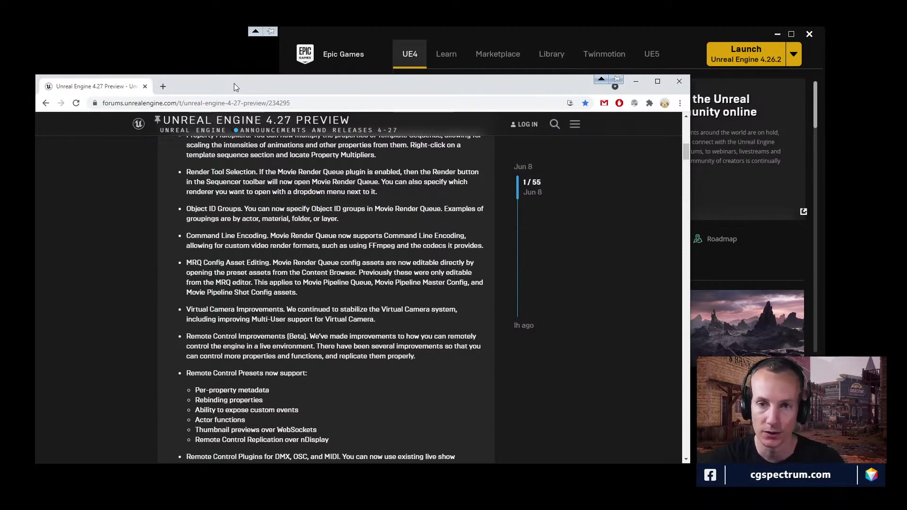
drag(236, 84, 239, 91)
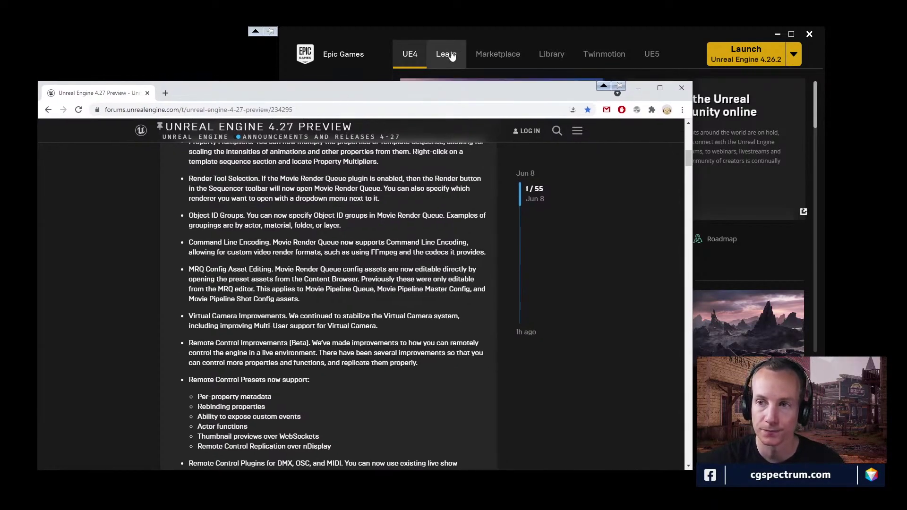
click(522, 32)
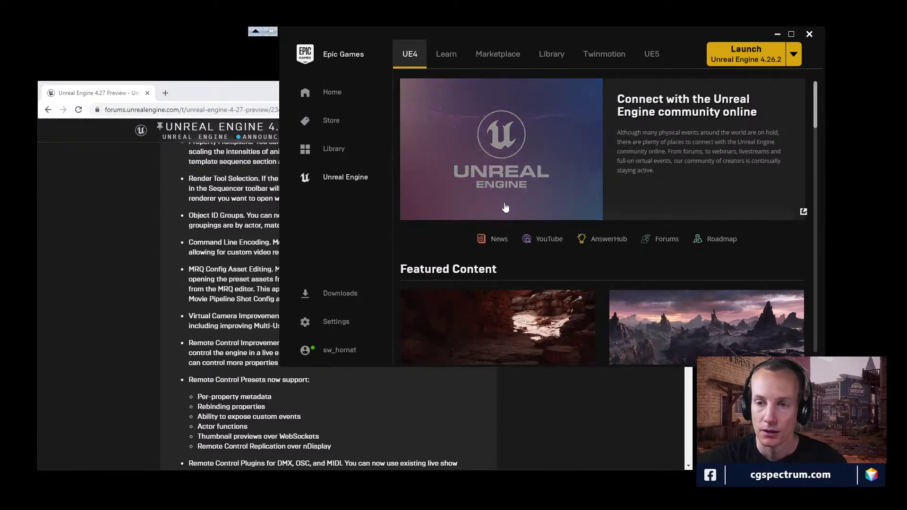
click(247, 101)
scroll(290, 243, down, 4)
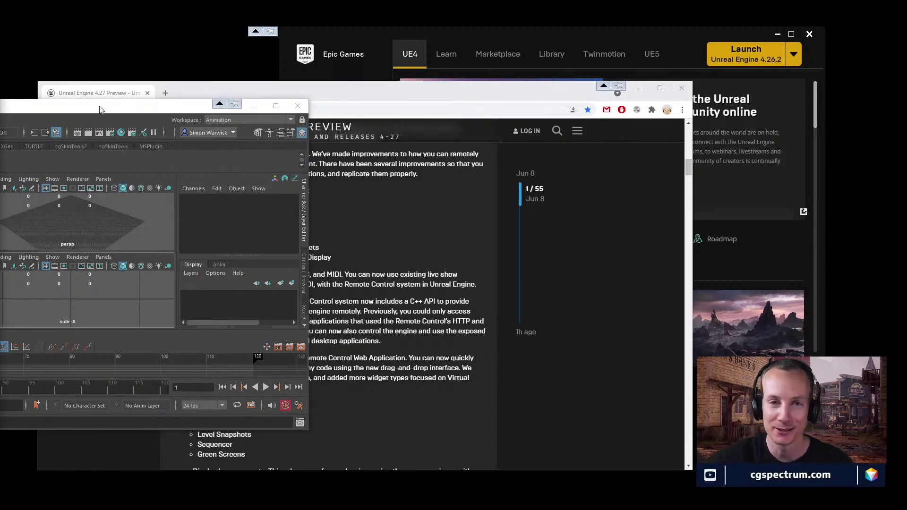
Step: Switch to Maya, bring its window fully into view, maximize and restore it, and leave it floating with the other windows
drag(101, 107, 463, 134)
double_click(463, 135)
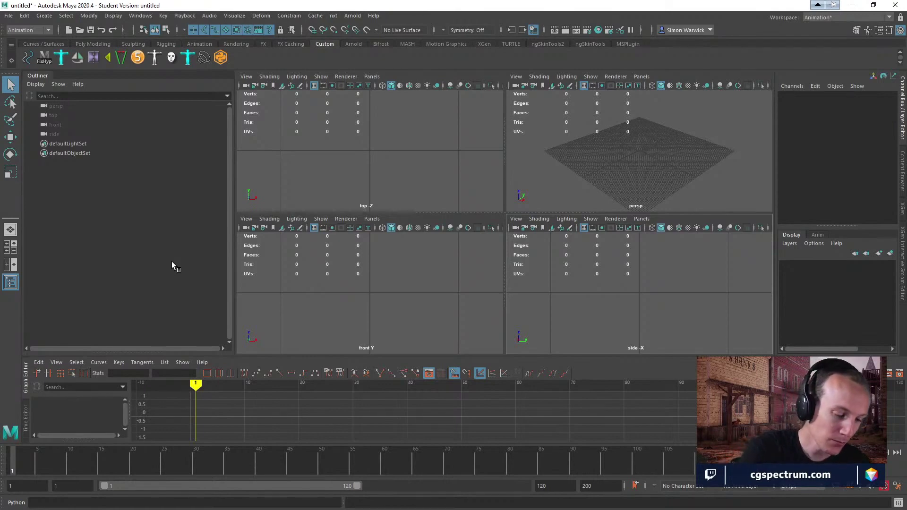
click(882, 5)
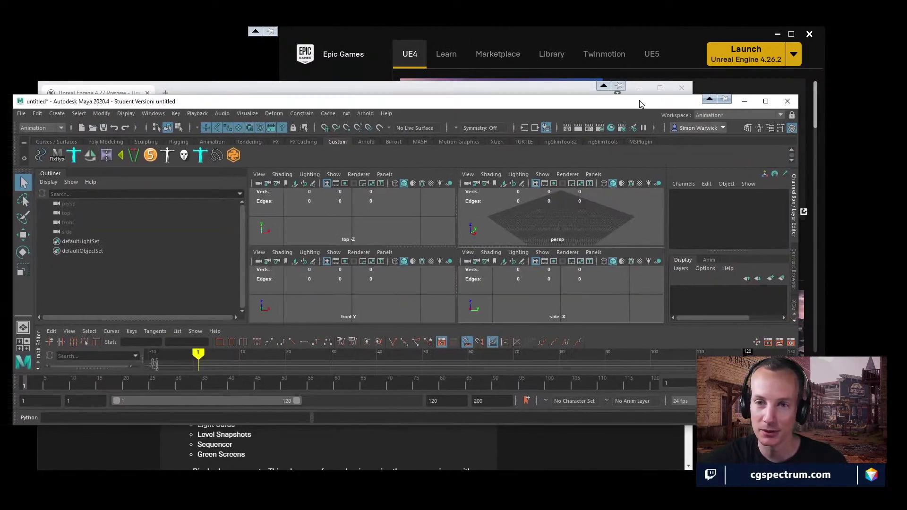
drag(160, 103, 166, 97)
drag(17, 87, 209, 67)
drag(339, 80, 407, 107)
Step: Search Google for "e3 game releases" in a new browser tab
click(165, 93)
click(264, 283)
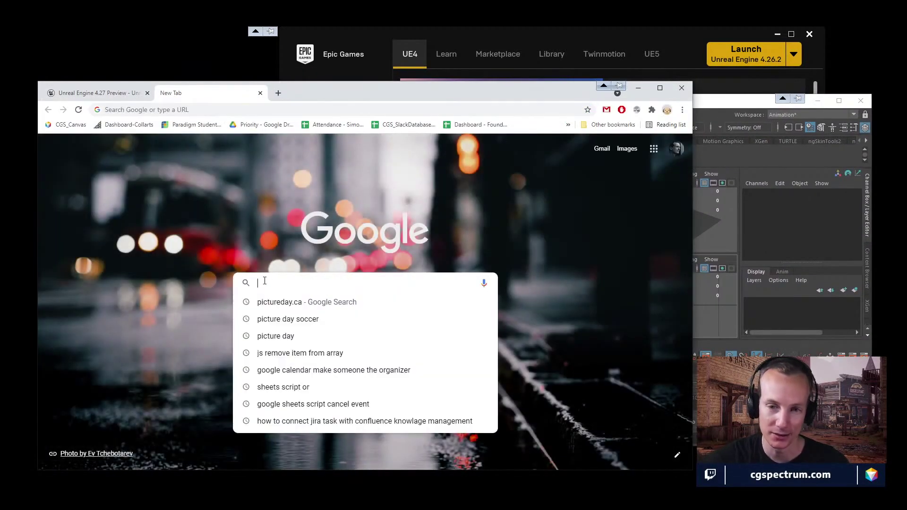
text(e)
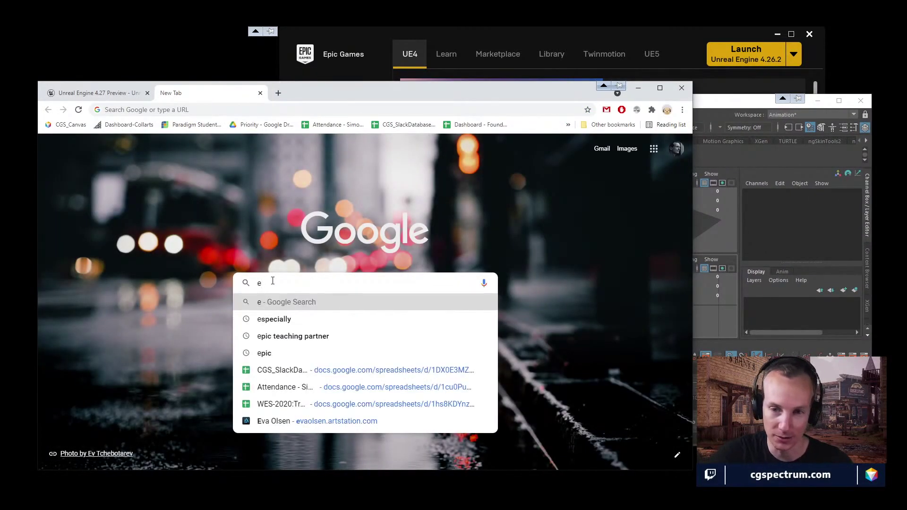
text(3 g)
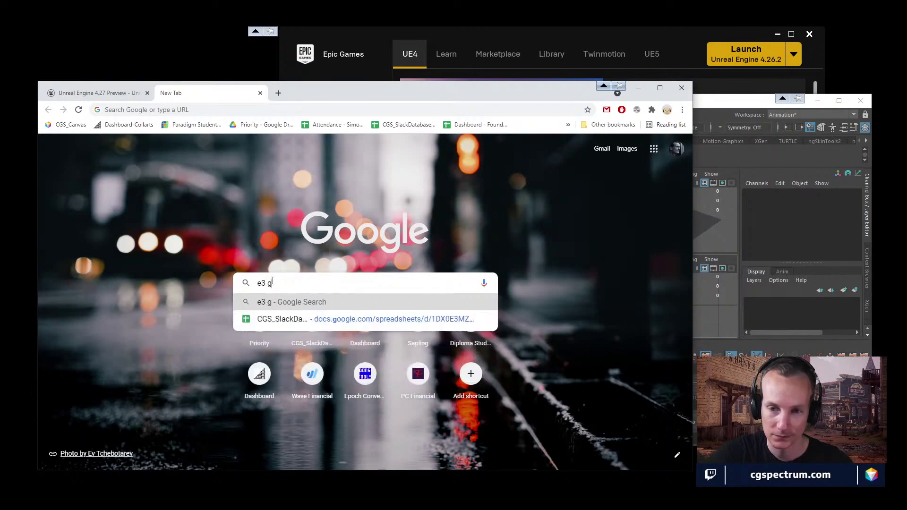
text(ame releases)
key(Return)
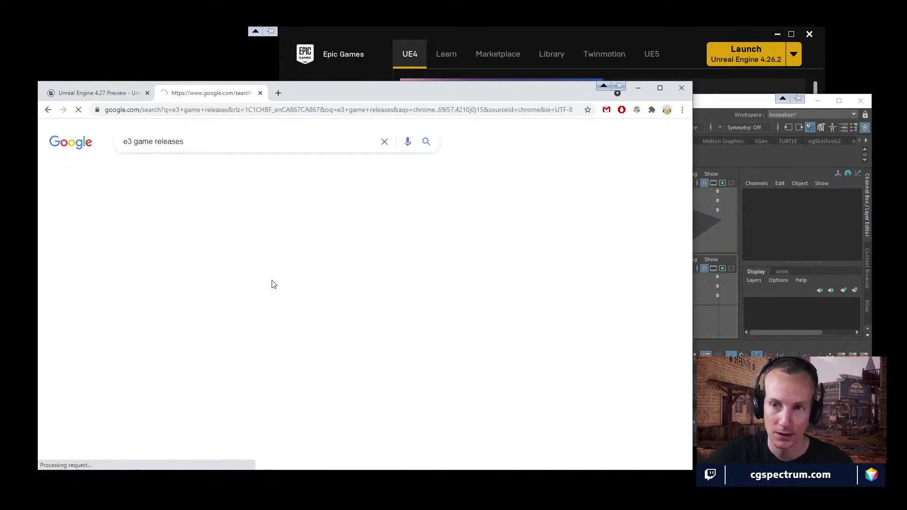
Step: Switch to the Epic Games Launcher and browse its Store from the featured offers to the Free Games section
click(529, 36)
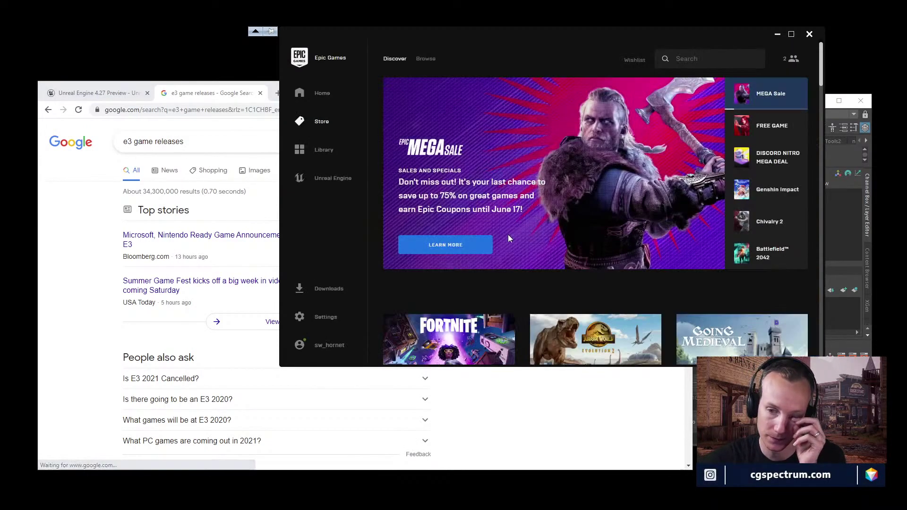
scroll(508, 234, down, 6)
scroll(508, 238, down, 6)
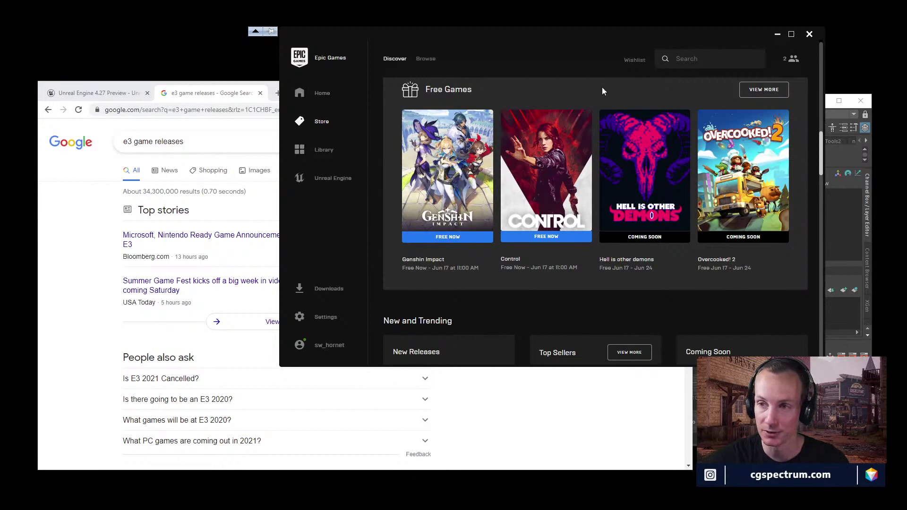
scroll(662, 82, up, 2)
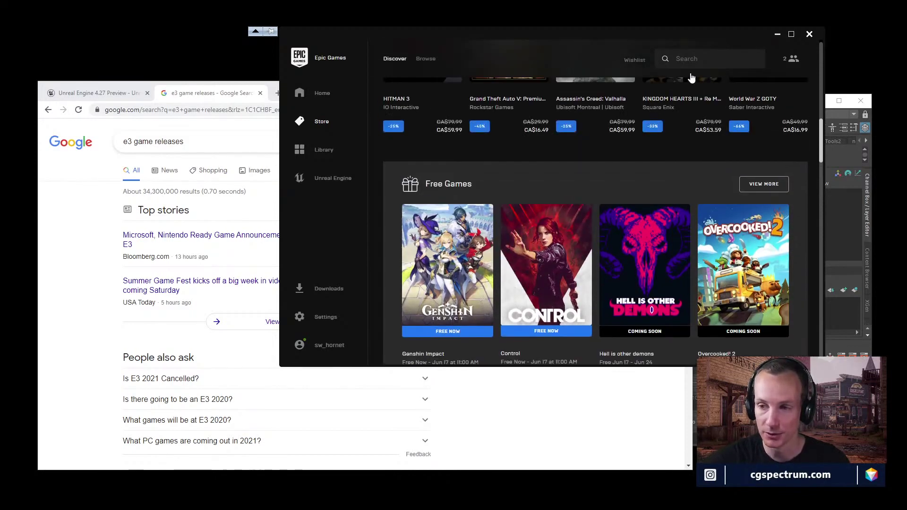
Step: Return to the browser and look through the "e3 game releases" results, from the Top stories to the Videos section
click(191, 89)
scroll(112, 290, down, 5)
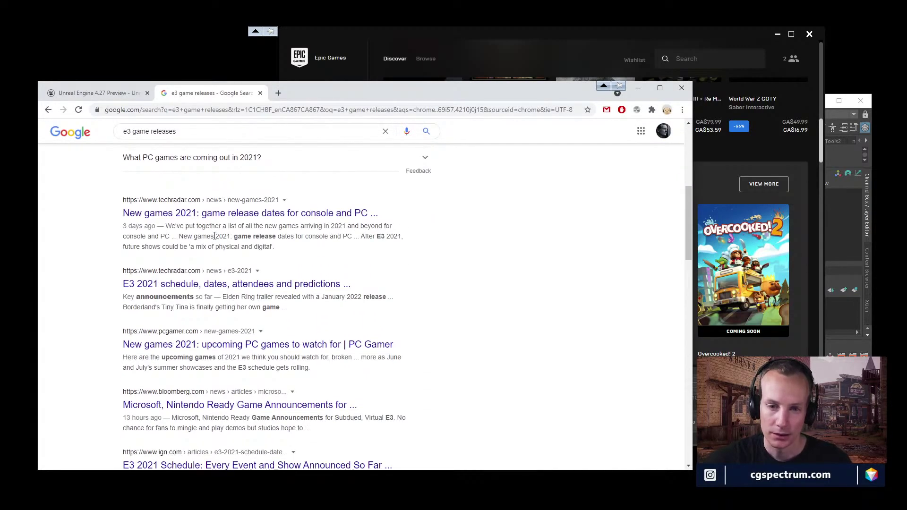
scroll(242, 268, down, 4)
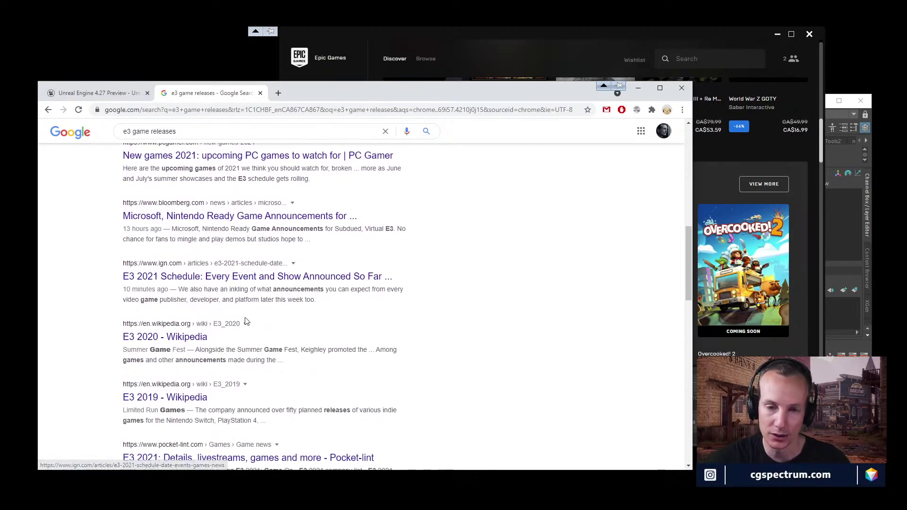
scroll(245, 324, down, 2)
scroll(244, 324, down, 1)
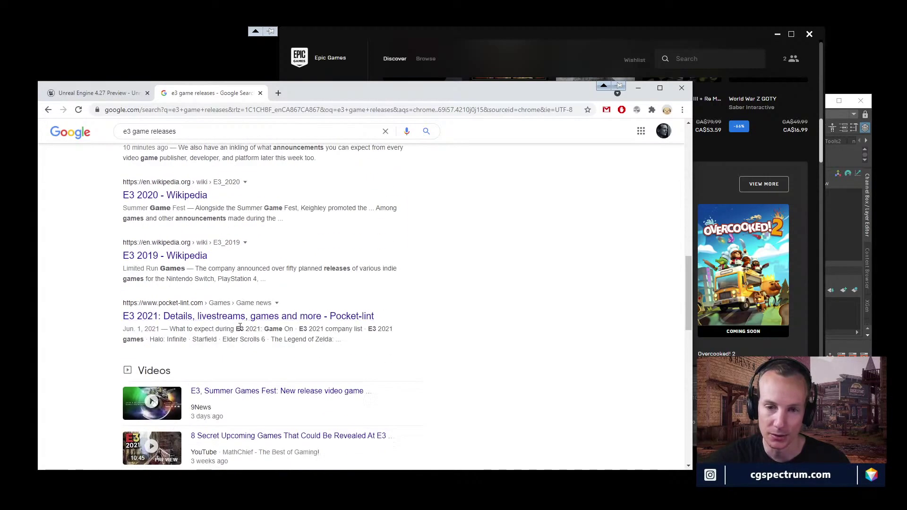
scroll(238, 324, up, 10)
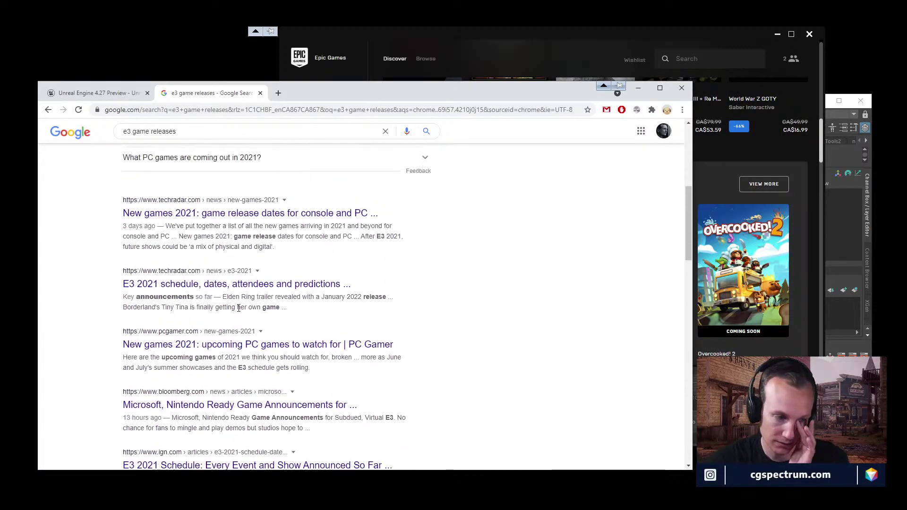
scroll(239, 308, up, 6)
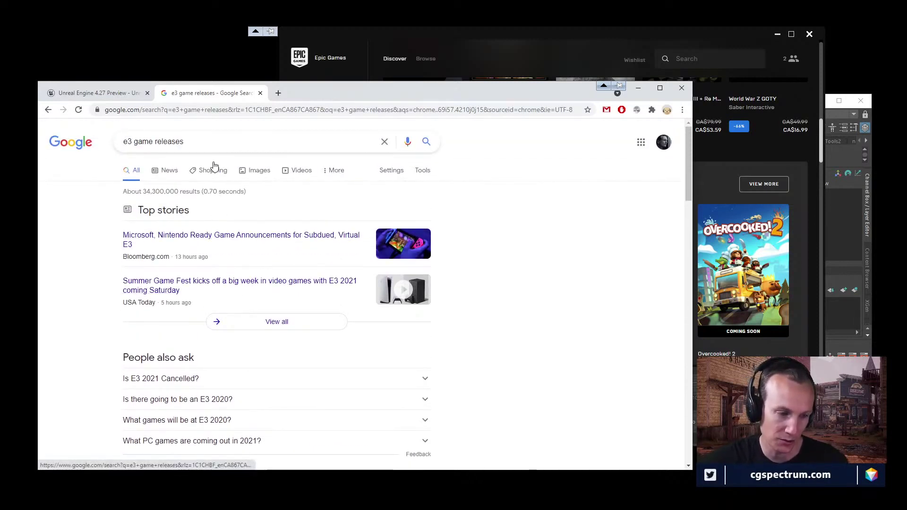
Step: Search Google for "RAID" and skim the first results and the information card
drag(187, 143, 94, 147)
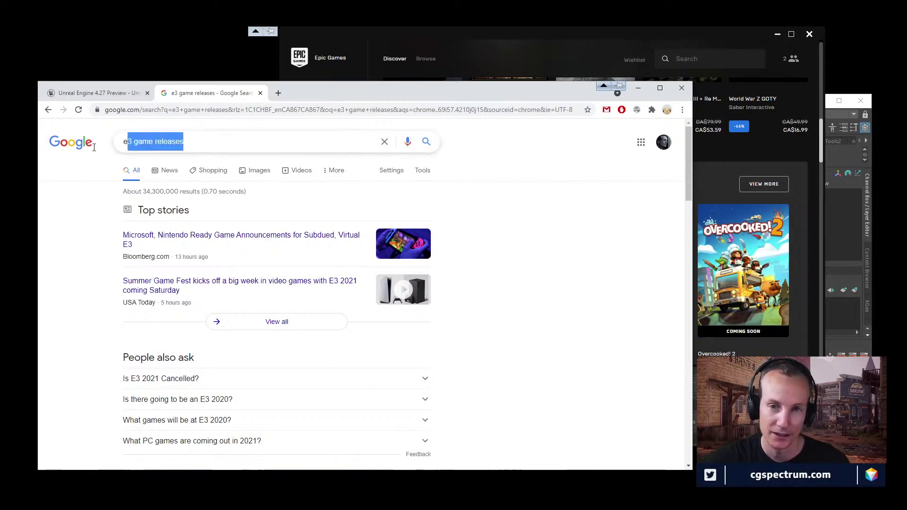
text(RAID)
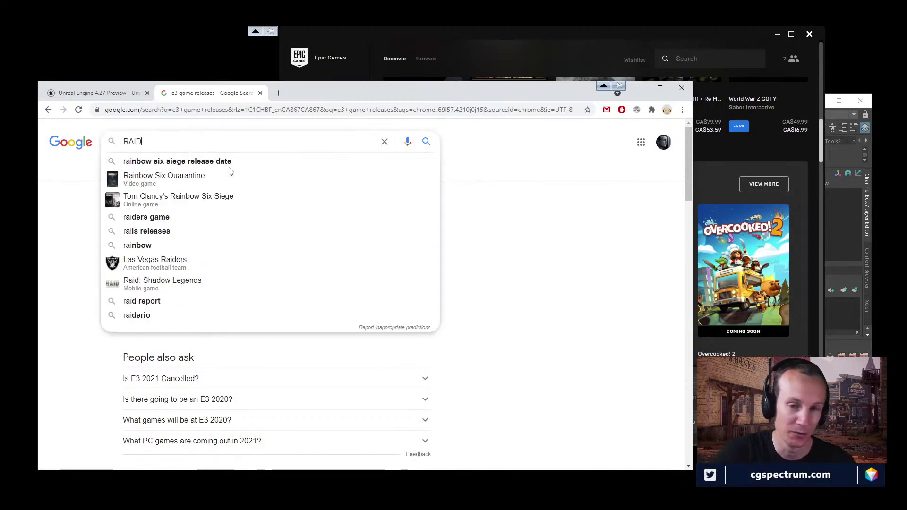
key(Return)
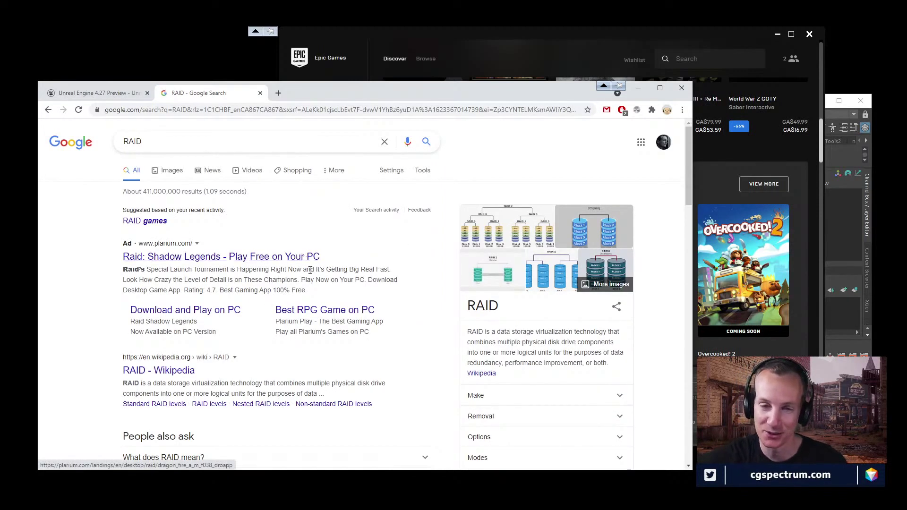
scroll(460, 338, down, 1)
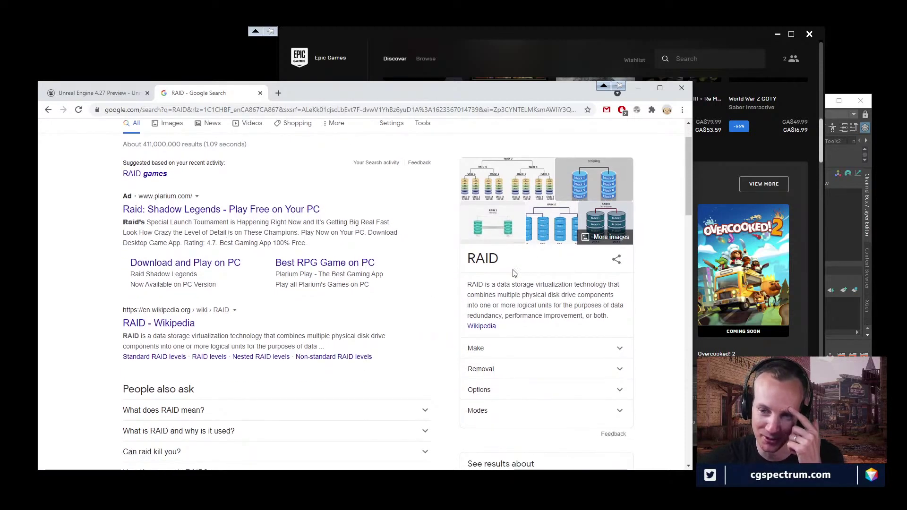
scroll(496, 314, down, 1)
scroll(327, 306, up, 2)
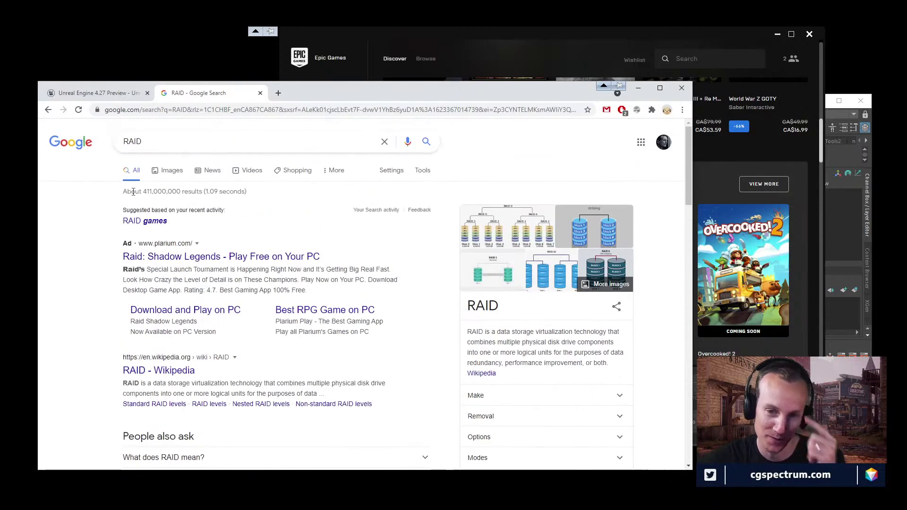
Step: Go back to the "e3 game releases" results and expand the question "What PC games are coming out in 2021?" to read its answer
click(48, 110)
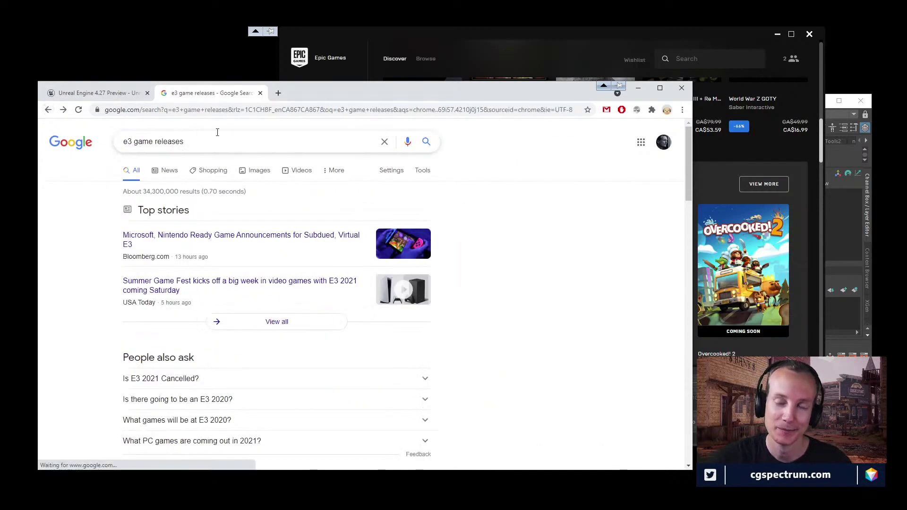
drag(183, 144, 96, 159)
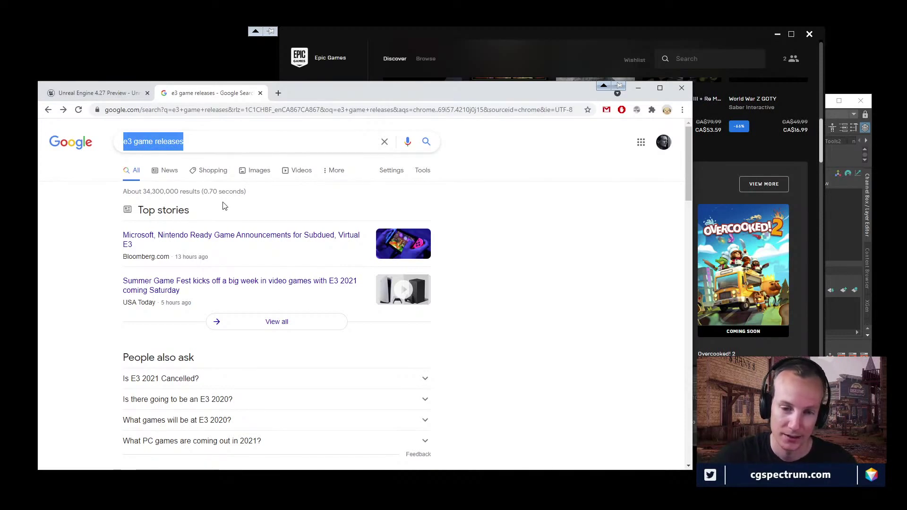
click(224, 440)
scroll(396, 368, down, 2)
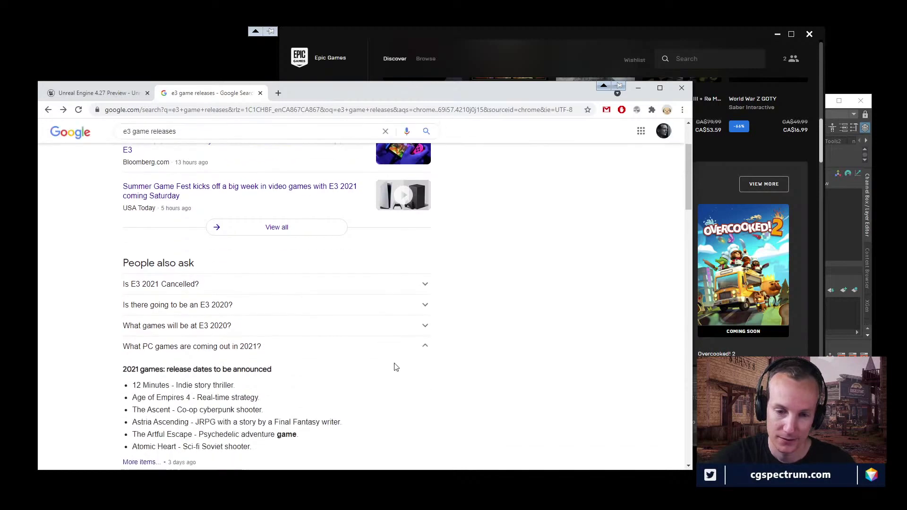
scroll(396, 367, down, 2)
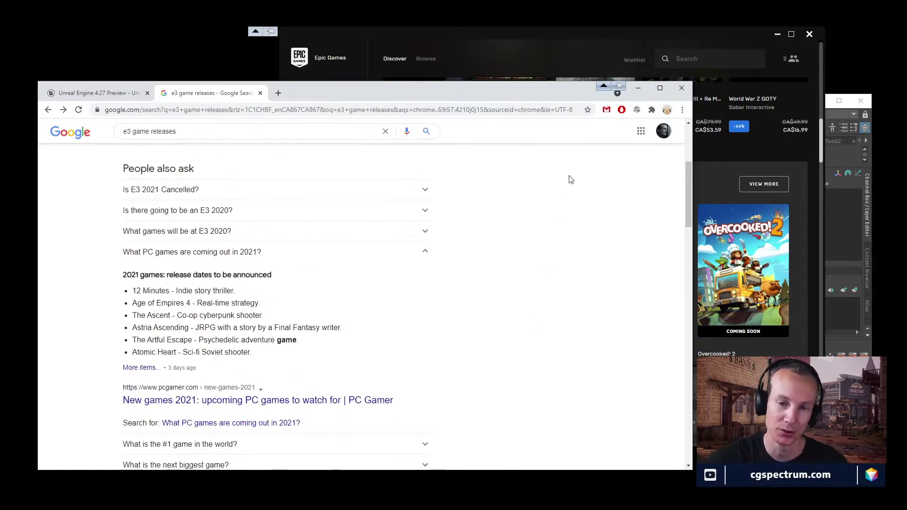
Step: Minimize the browser, move the Epic Games Launcher aside, and switch to Maya with its window maximized
click(639, 88)
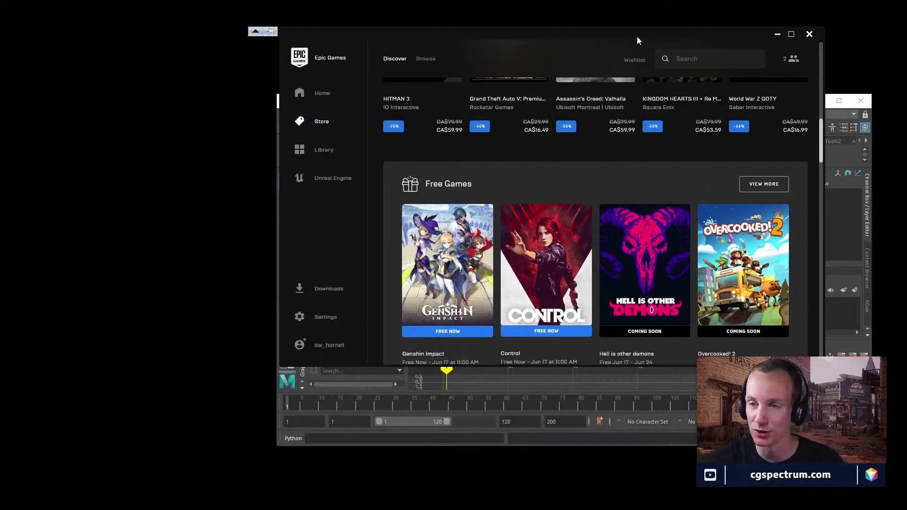
drag(636, 36, 365, 66)
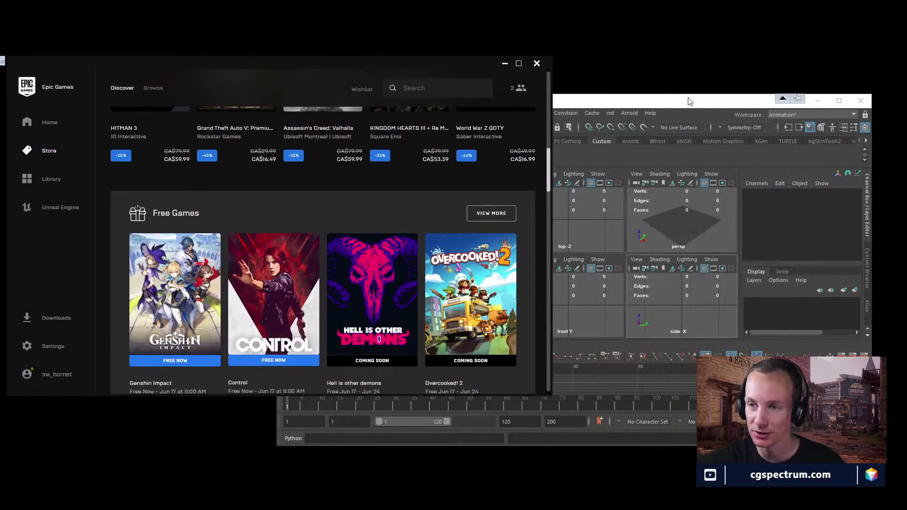
drag(687, 102, 359, 1)
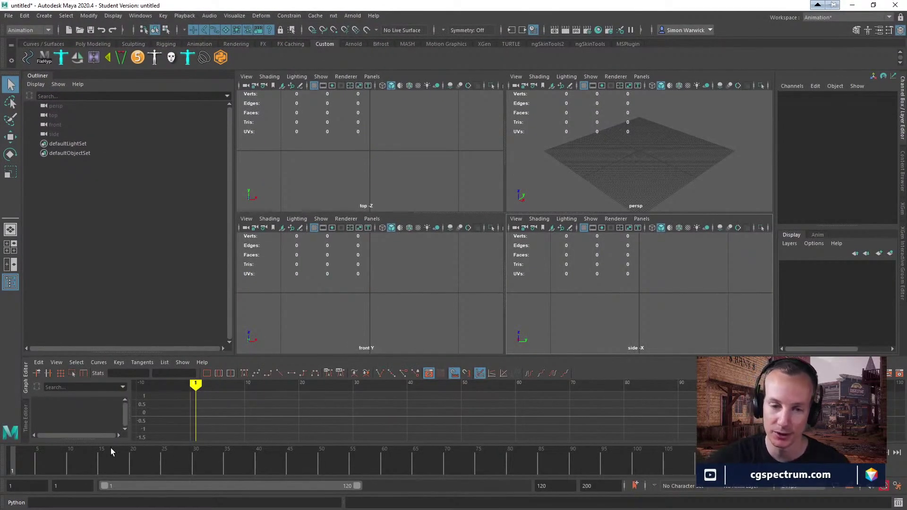
drag(28, 464, 15, 463)
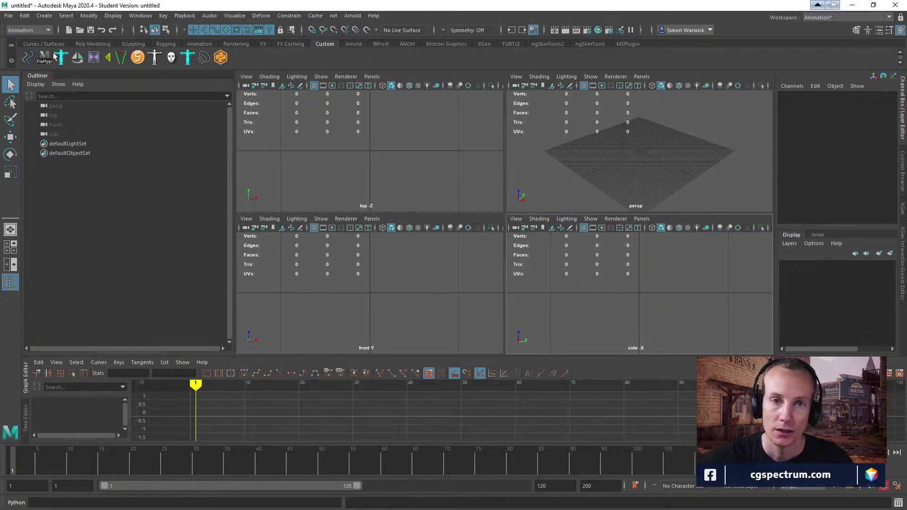
Step: Enlarge the perspective view and create a polygon sphere at the origin, scaled uniformly to about 259.5
key(space)
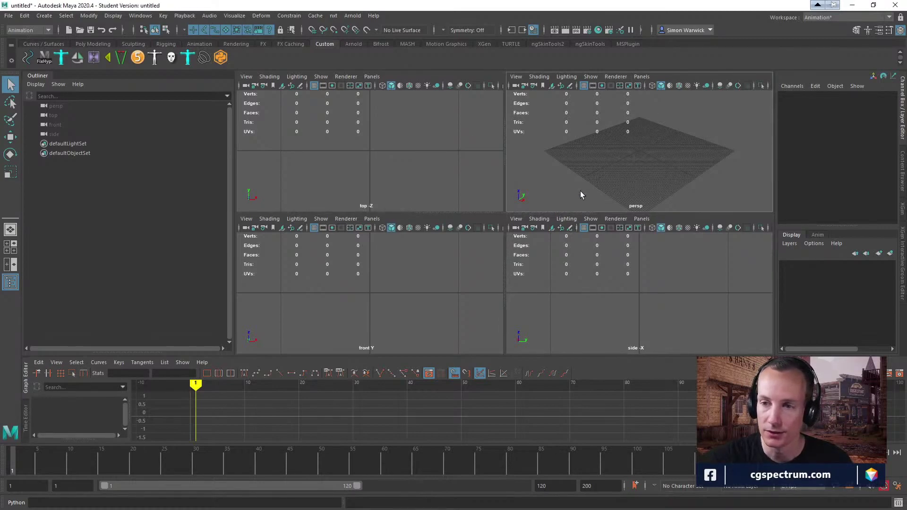
key(space)
key(space)
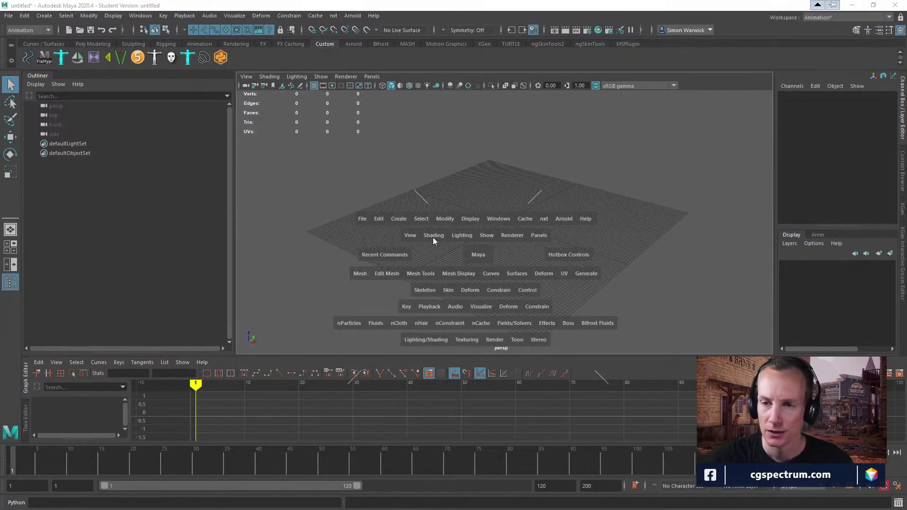
click(399, 220)
mouse_move(446, 257)
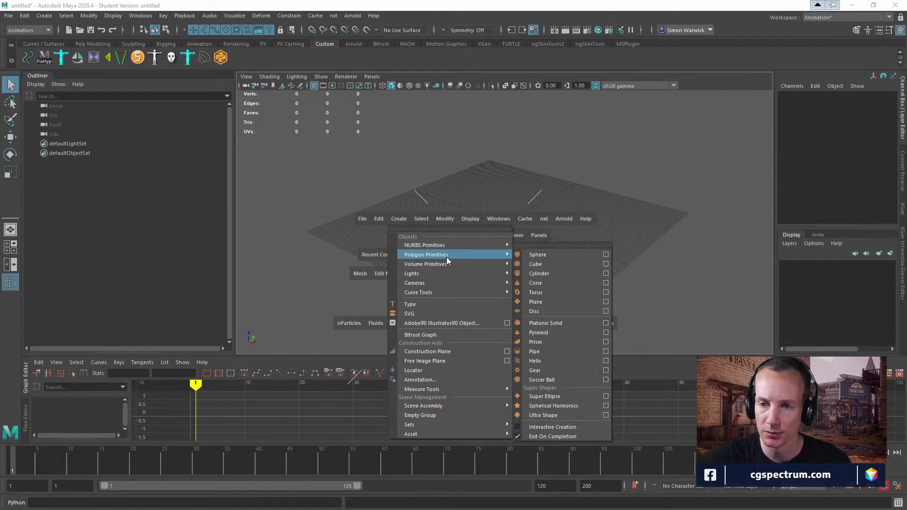
click(551, 256)
drag(626, 196, 580, 218)
Step: Rotate the sphere about its vertical axis, show it in smooth mesh preview and deselect it
key(e)
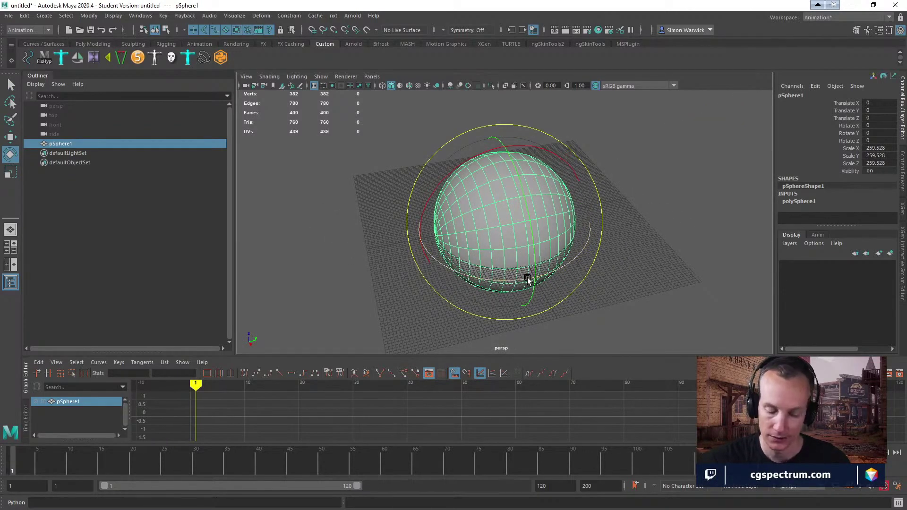
drag(528, 279, 585, 280)
key(3)
click(633, 267)
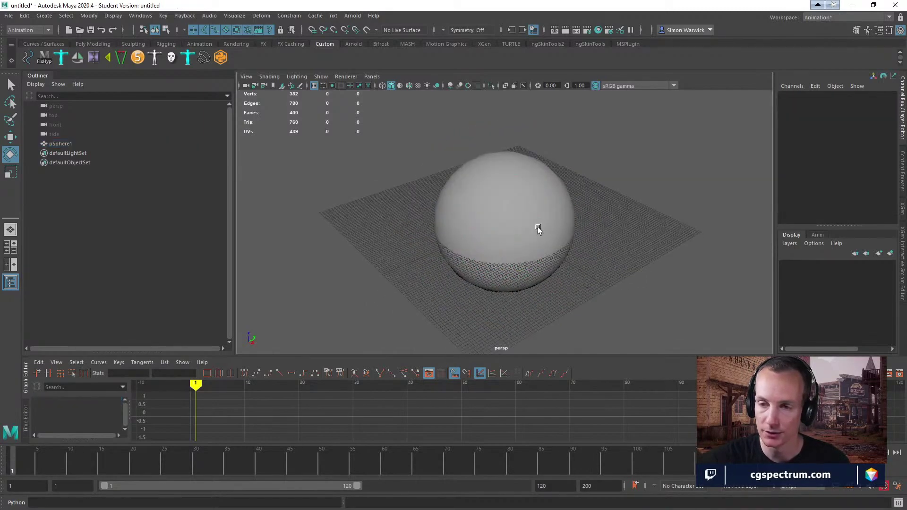
Step: Create a polygon cube and move it along X to about 248.9, at the sphere's side
key(space)
click(503, 229)
mouse_move(522, 264)
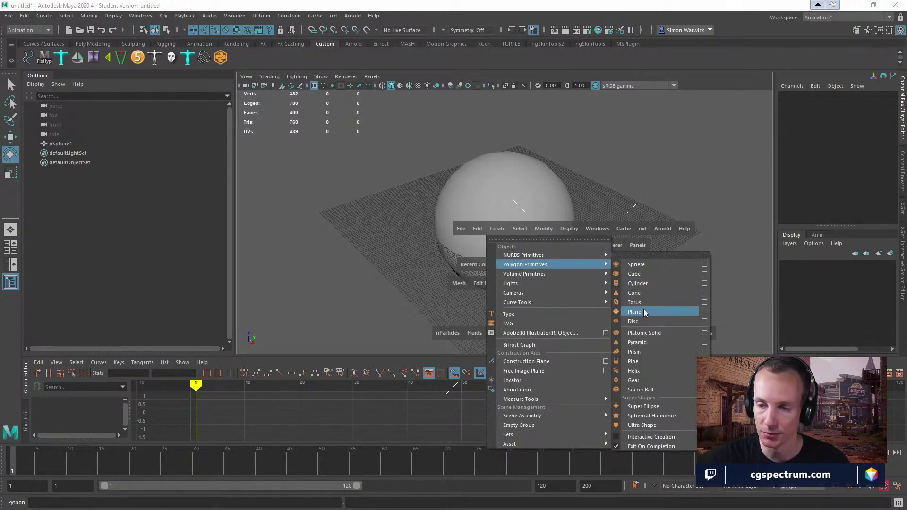
click(642, 274)
key(w)
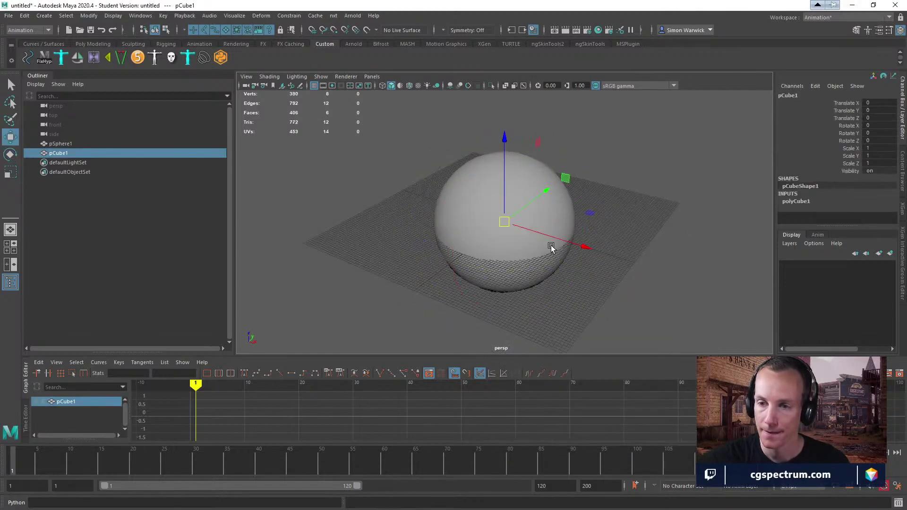
drag(557, 243, 628, 264)
Step: Flatten the cube to a Z scale of about 0.19 and raise it to about 131.5 in Z
key(r)
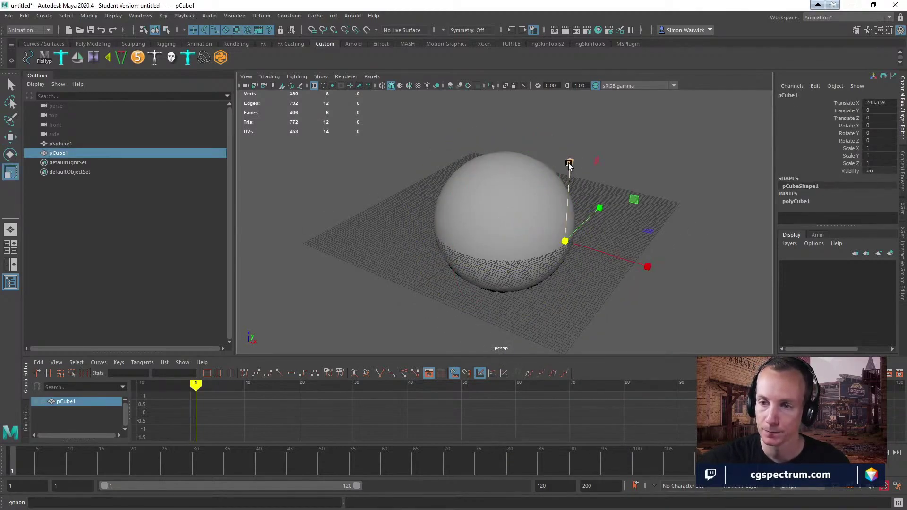
drag(571, 163, 564, 229)
key(w)
drag(565, 196, 576, 162)
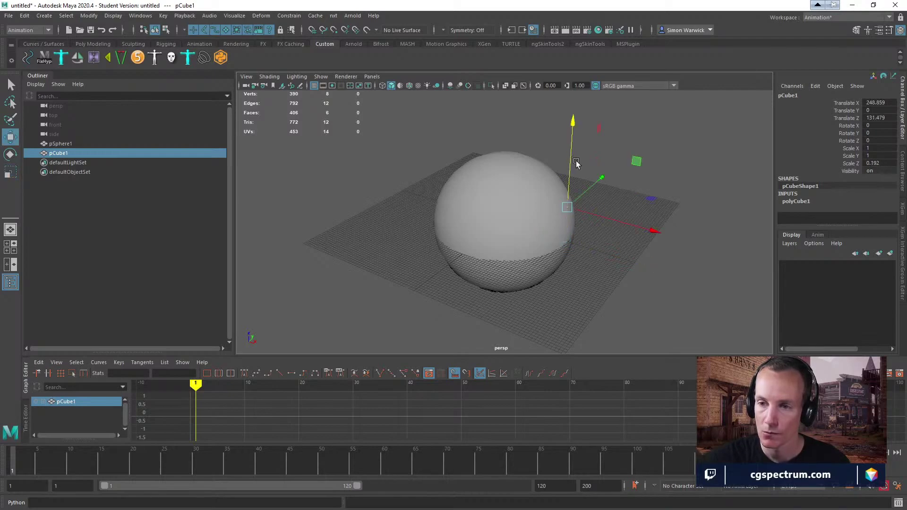
Step: Scale the flattened cube uniformly into a slab of about 377 by 377 by 72
key(r)
drag(566, 206, 614, 212)
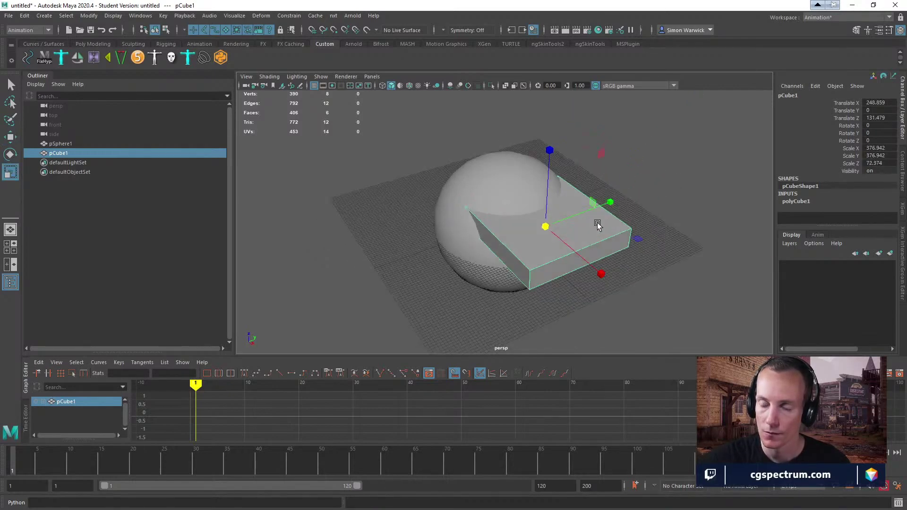
scroll(656, 233, up, 2)
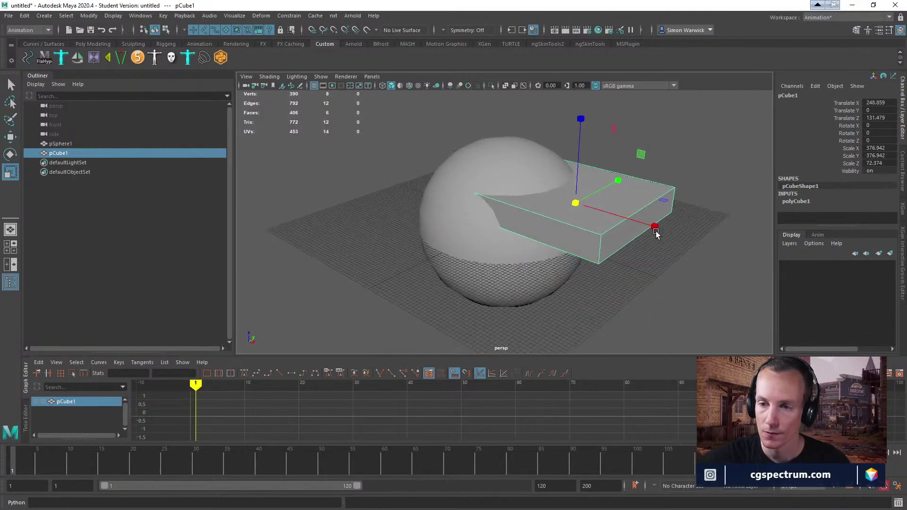
Step: Place a distance dimension about 138 units long on the grid in front of the sphere with the Distance Tool
alt+right_drag(656, 231, 696, 233)
alt+drag(534, 231, 571, 222)
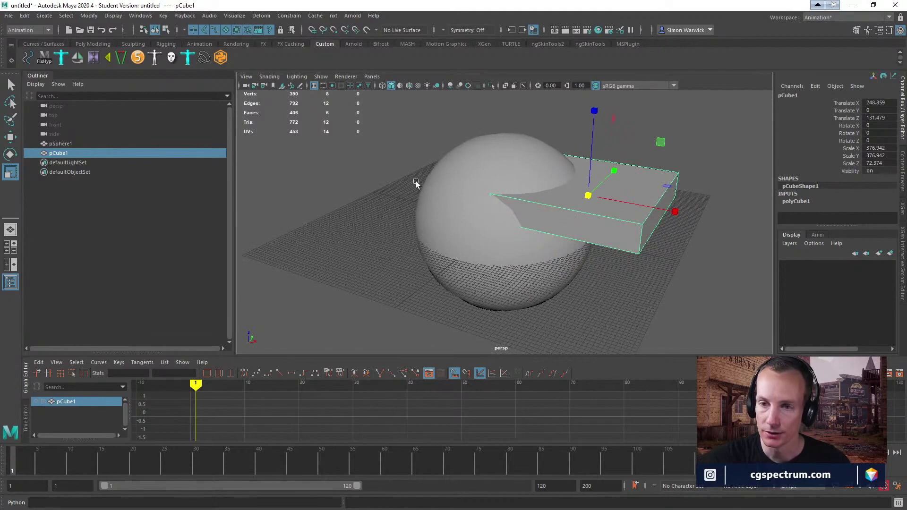
alt+drag(369, 193, 391, 183)
key(space)
click(313, 147)
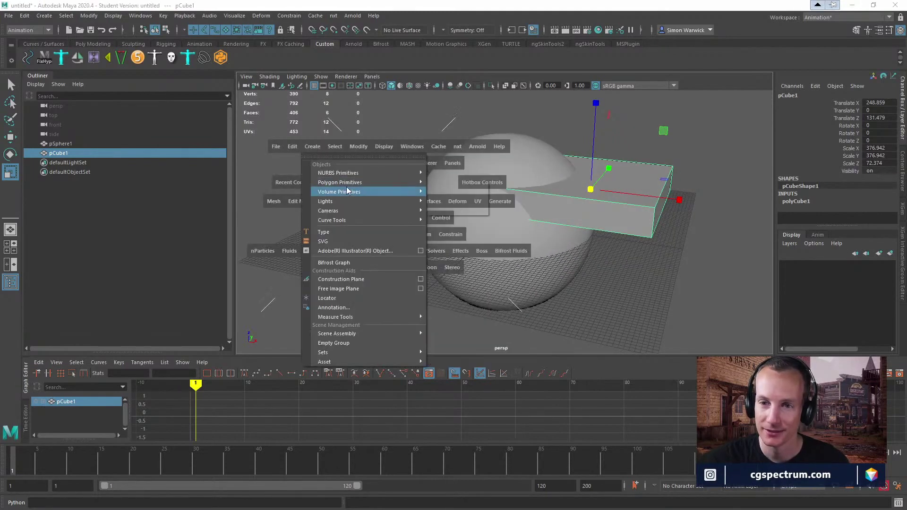
mouse_move(341, 183)
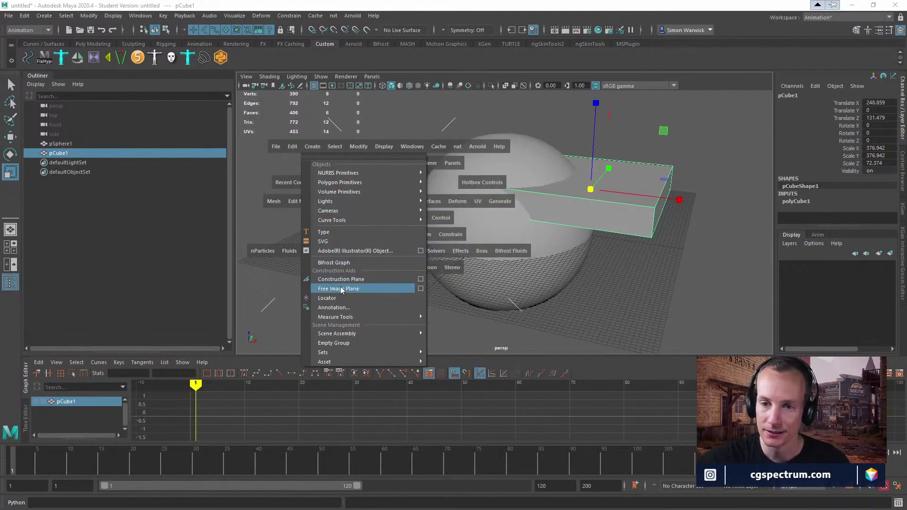
mouse_move(357, 316)
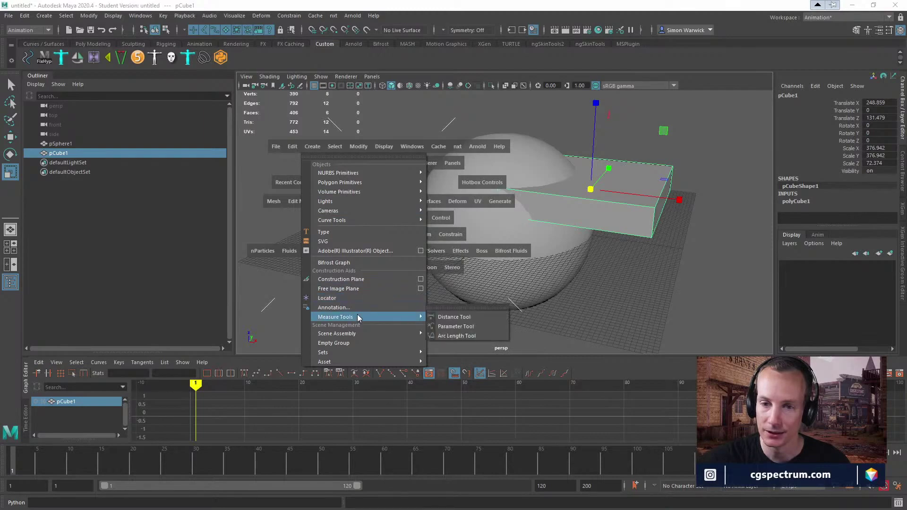
click(451, 319)
click(439, 303)
click(501, 310)
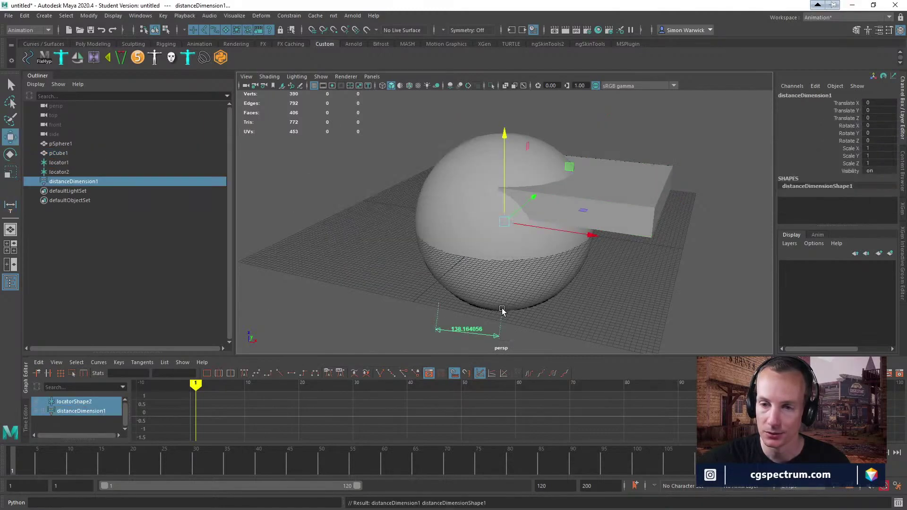
click(504, 305)
click(503, 309)
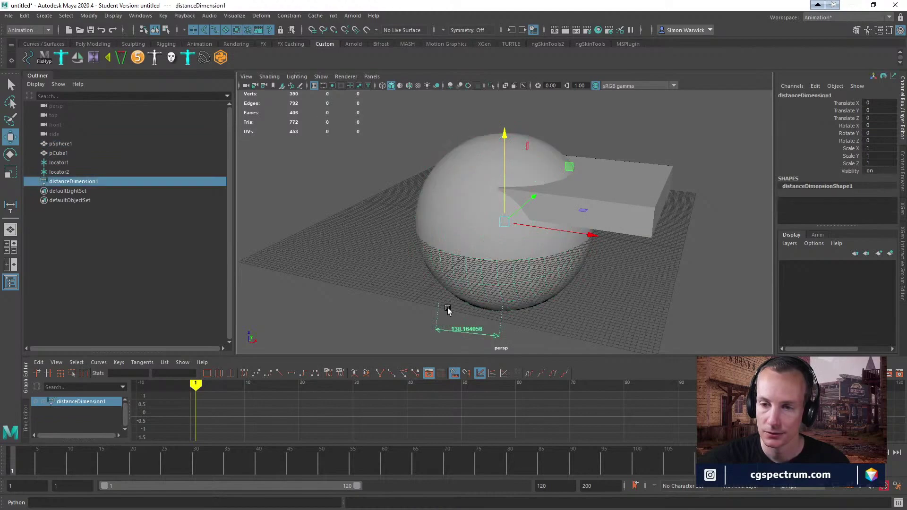
Step: Place the dimension's first locator at the sphere's top and its second near the bottom, at about Y -80 and Z -247
drag(53, 164, 56, 171)
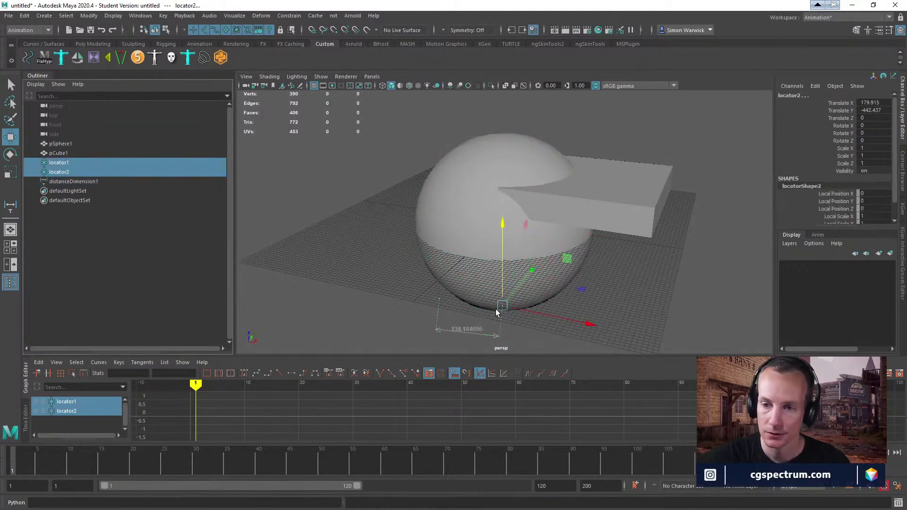
drag(504, 307, 472, 276)
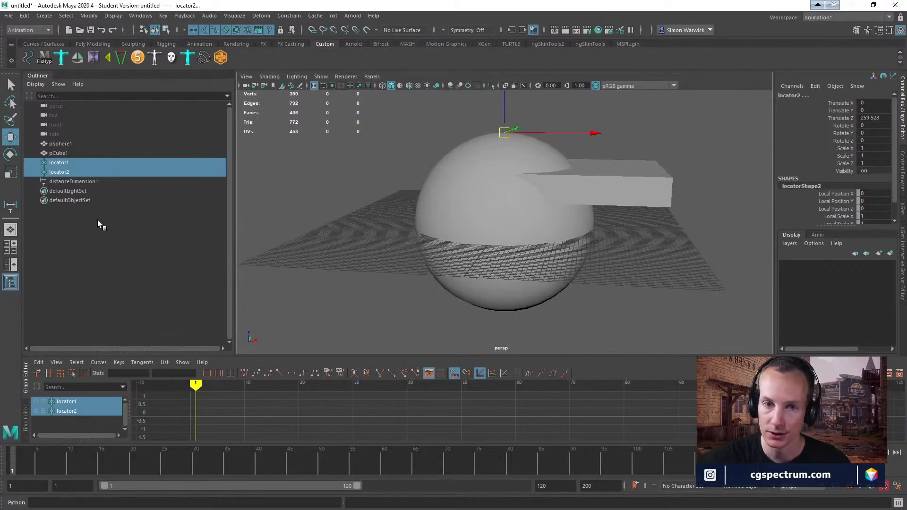
click(63, 172)
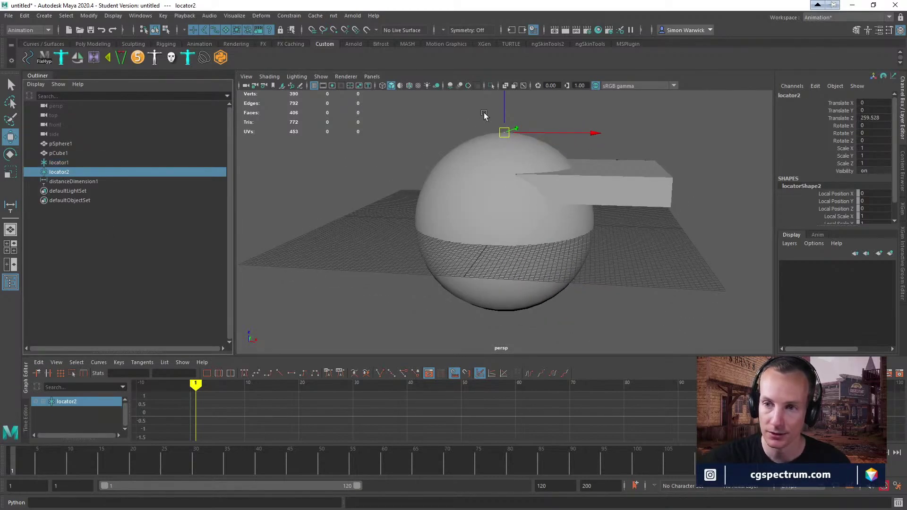
drag(505, 133, 516, 290)
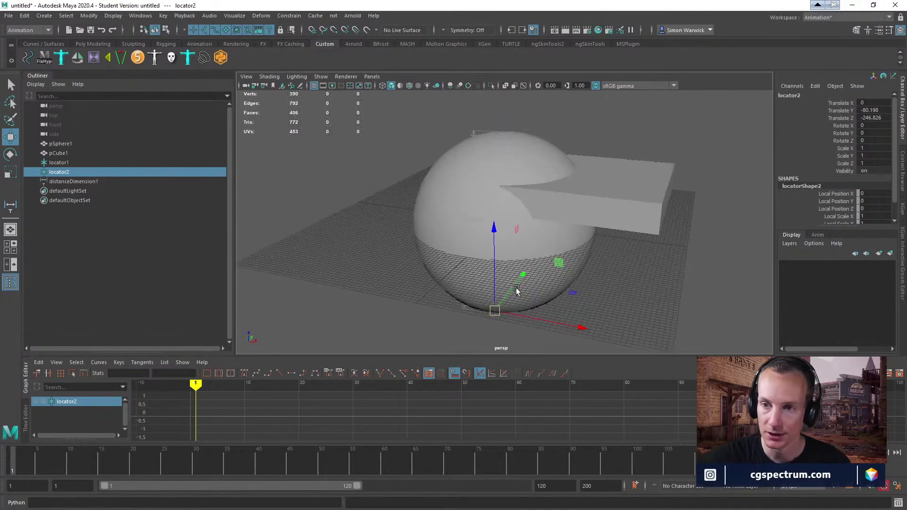
alt+right_drag(517, 291, 562, 291)
alt+right_drag(542, 244, 615, 252)
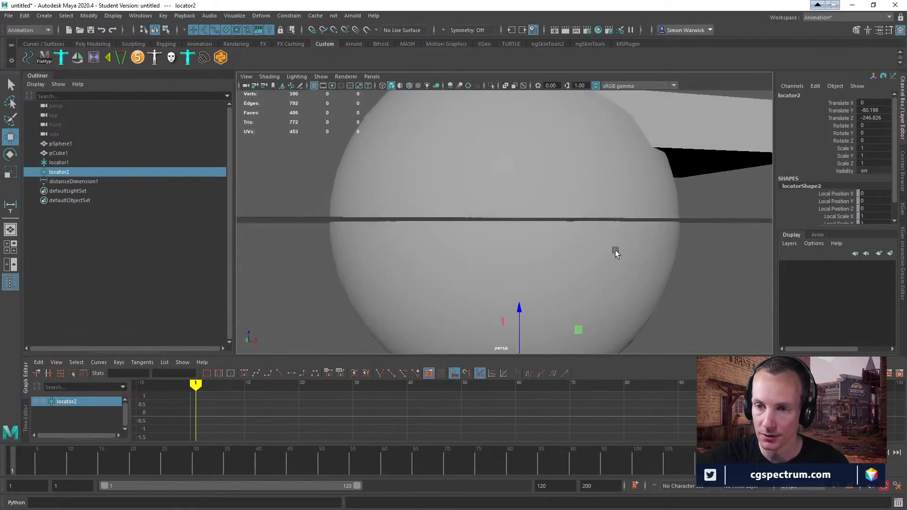
alt+drag(615, 251, 686, 246)
Step: Select the slab and check the scene's up axis and working units in the general application preferences
click(597, 189)
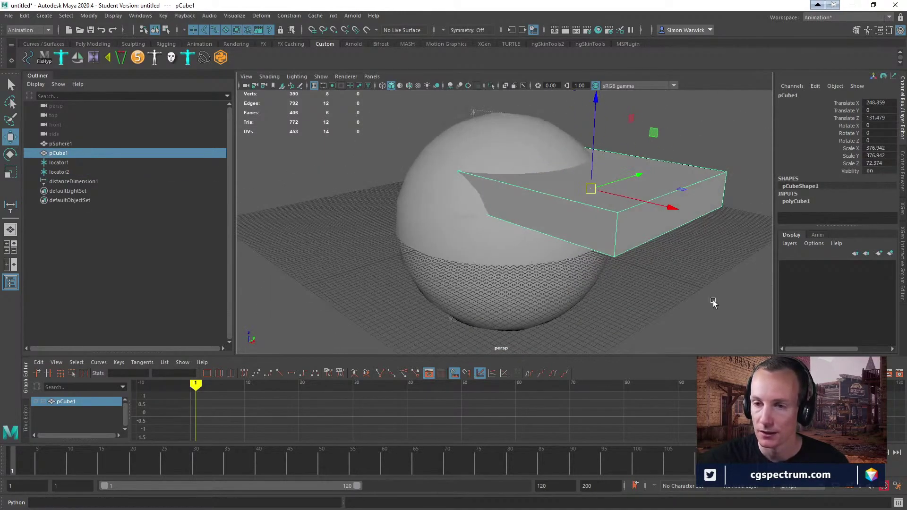
mouse_move(586, 255)
alt+mouse_down()
mouse_move(571, 246)
mouse_move(553, 255)
mouse_move(557, 247)
mouse_move(574, 259)
alt+mouse_up()
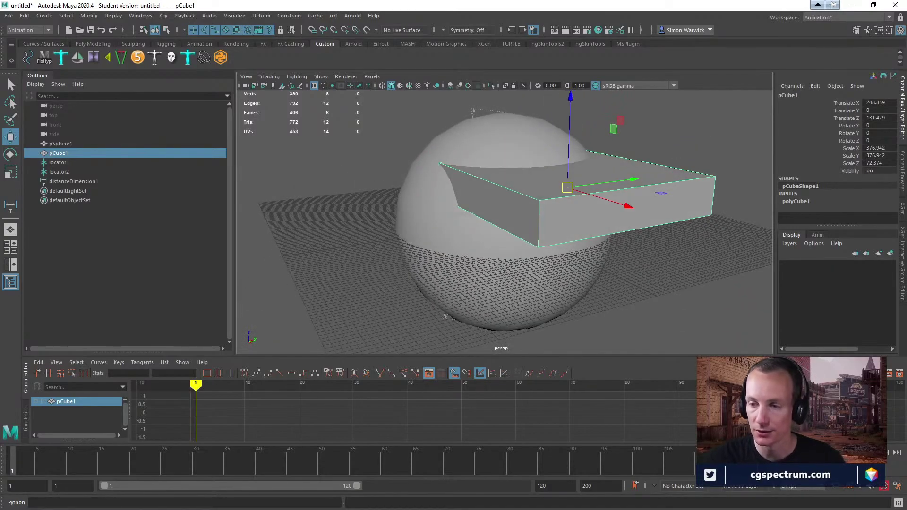
click(898, 486)
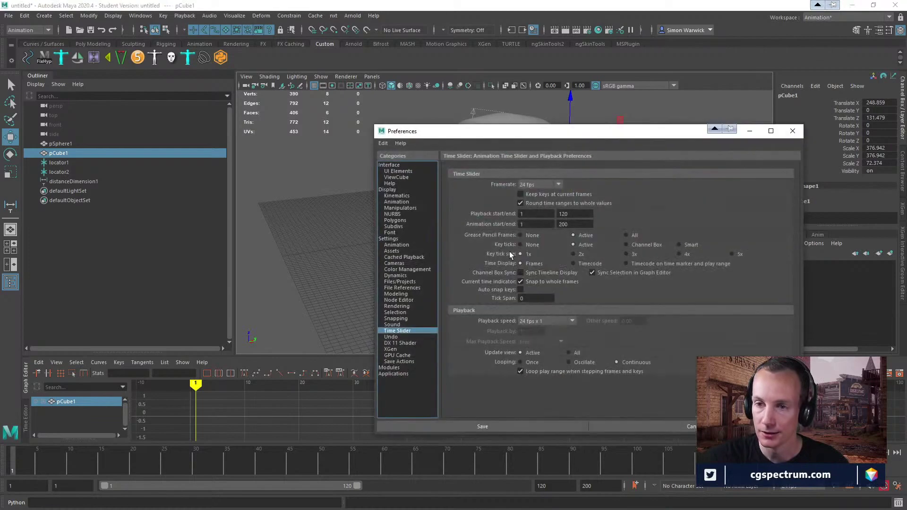
click(386, 239)
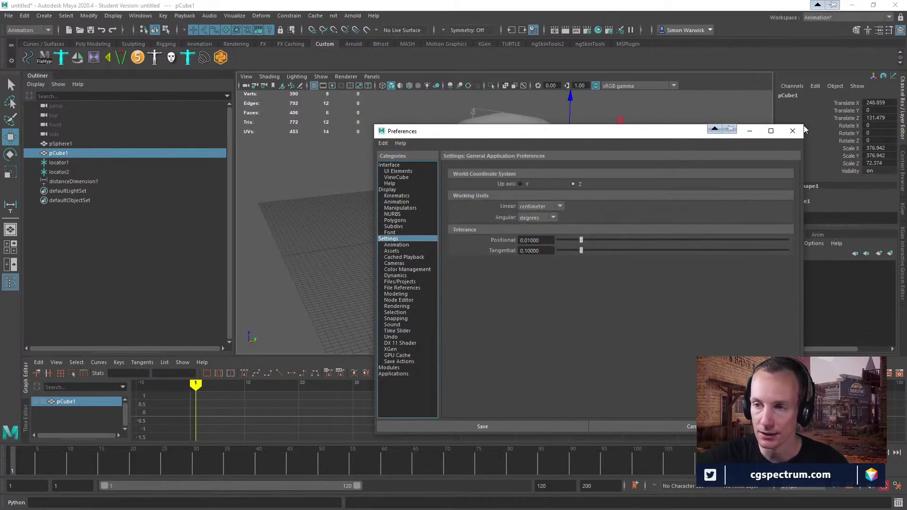
click(792, 130)
Step: Move the slab outward from the sphere to about 316.9 in X and 129.6 in Z
alt+drag(717, 157, 557, 229)
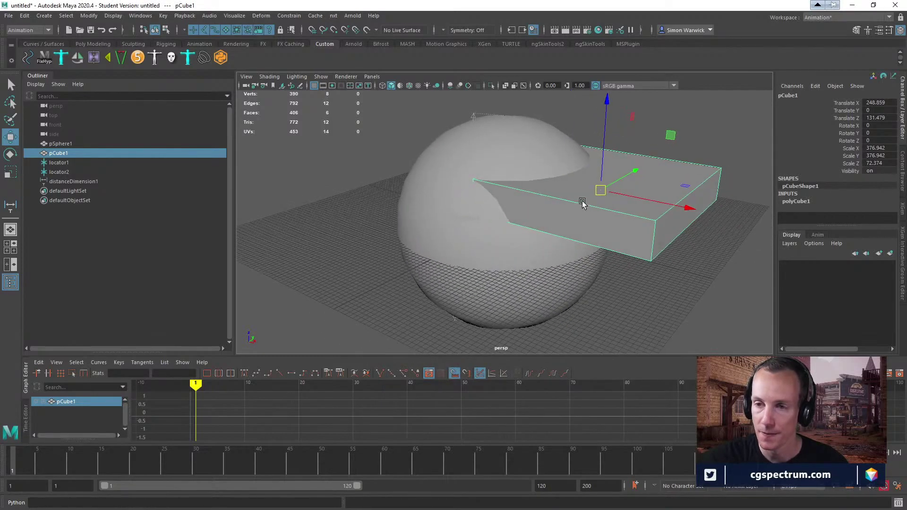
drag(603, 162, 605, 163)
drag(644, 194, 524, 246)
Step: Try rotating the slab and moving it to another position, undoing each change
key(e)
drag(478, 184, 529, 214)
key(ctrl+z)
key(w)
drag(514, 260, 558, 269)
key(ctrl+z)
alt+drag(482, 280, 554, 265)
key(space)
click(433, 259)
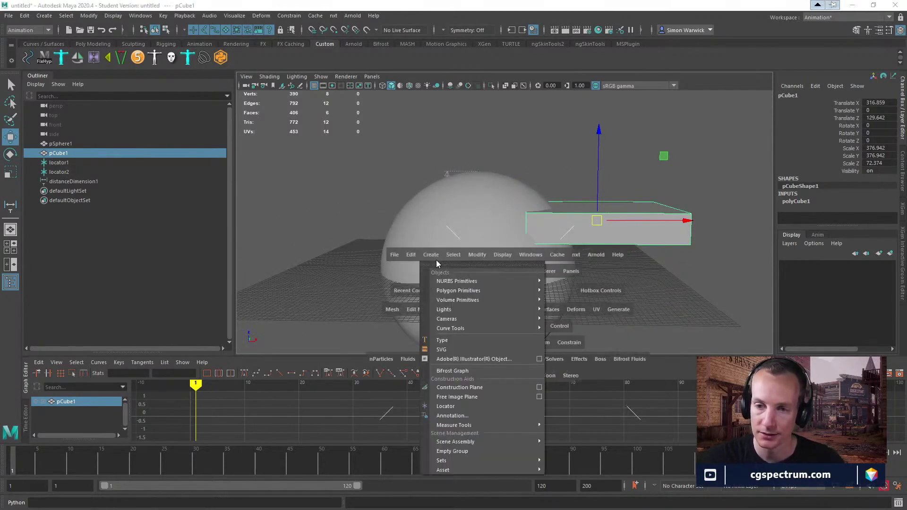
click(433, 259)
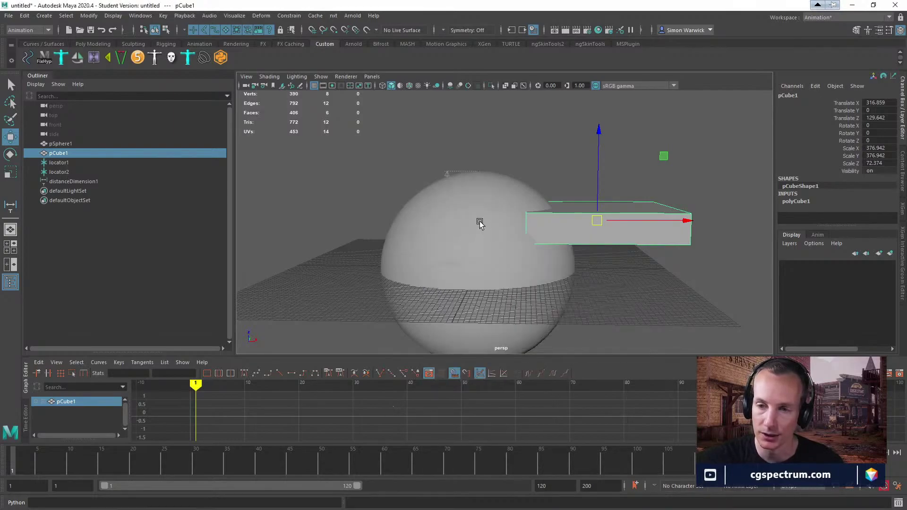
Step: Display the sphere and slab in wireframe in the perspective view
alt+drag(480, 223, 475, 283)
key(4)
key(space)
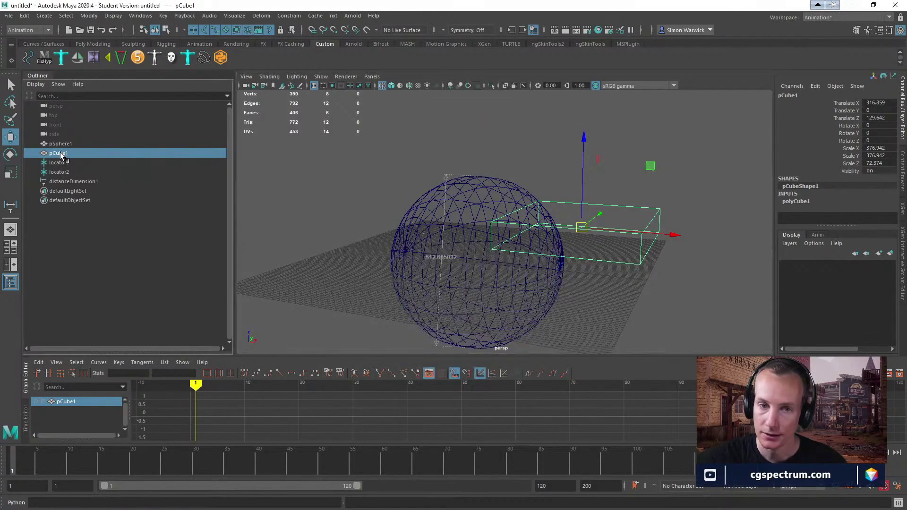
Step: Rename the slab as Wing and the sphere as Body
double_click(57, 154)
text(Wing)
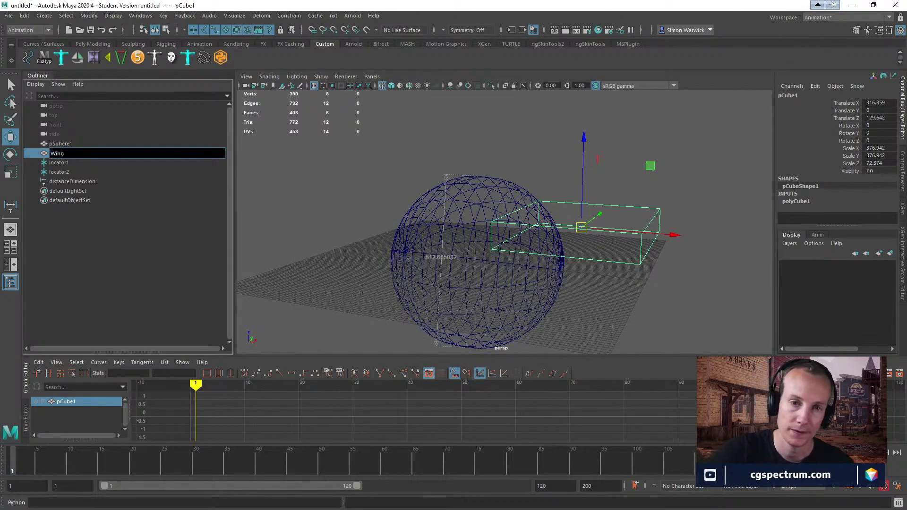
key(Return)
mouse_move(69, 153)
middle_down()
mouse_move(86, 156)
mouse_move(72, 143)
middle_up()
double_click(72, 143)
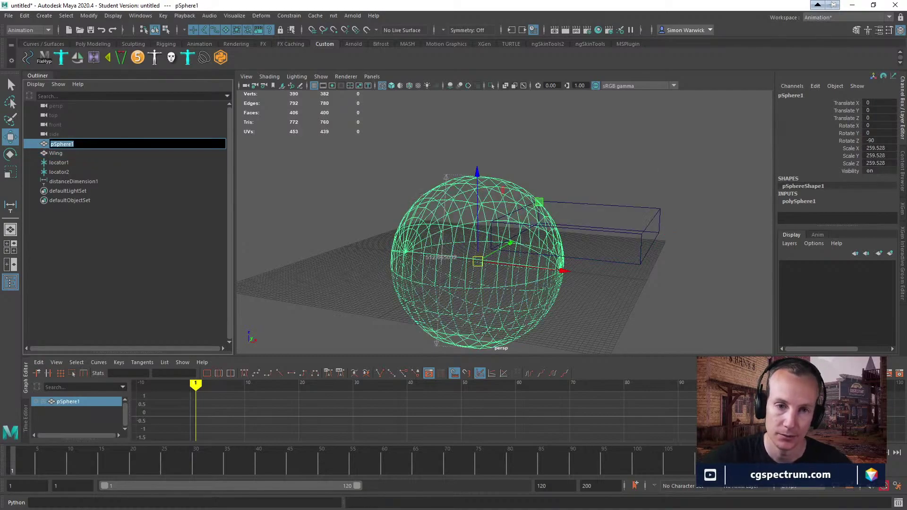
text(Body)
key(Return)
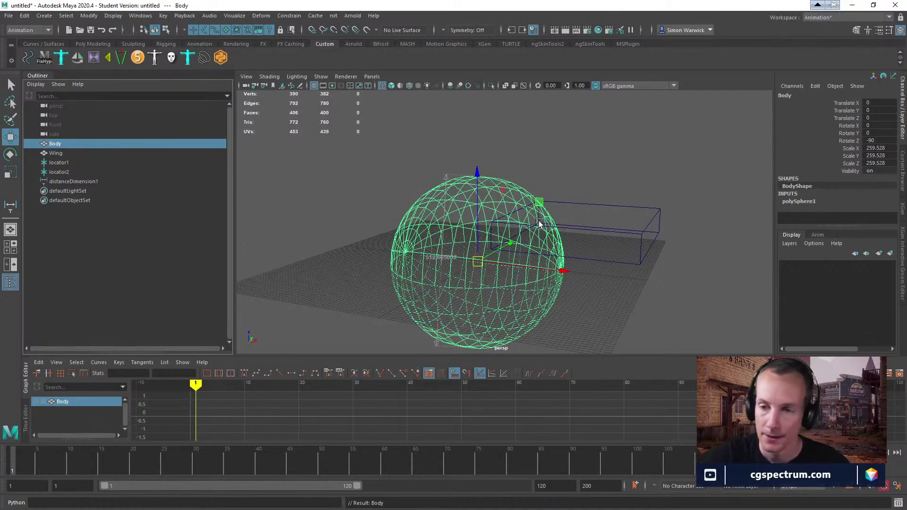
alt+drag(539, 221, 565, 208)
click(551, 173)
alt+drag(551, 173, 541, 251)
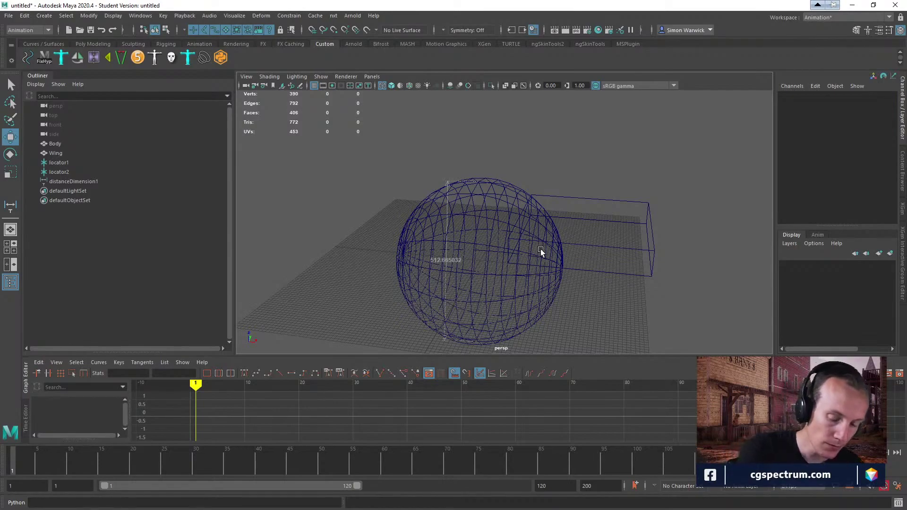
alt+drag(541, 248, 514, 242)
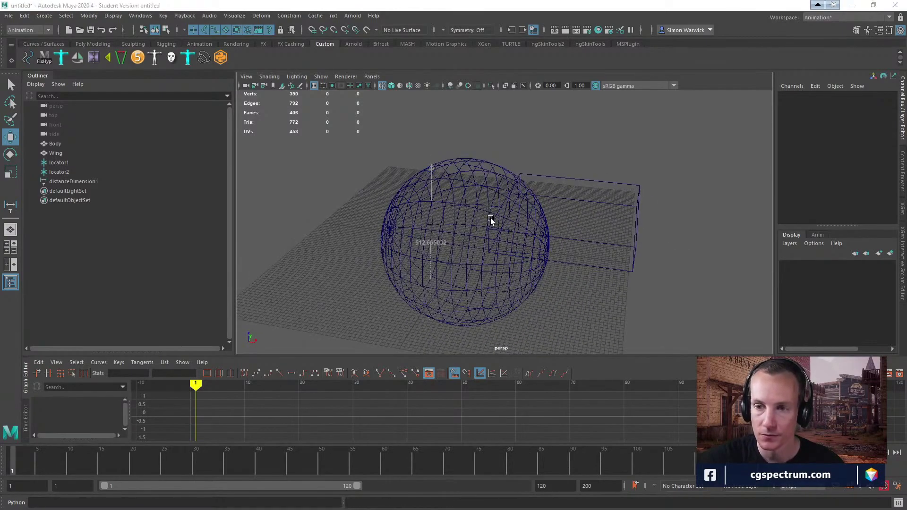
key(space)
click(412, 183)
mouse_move(458, 218)
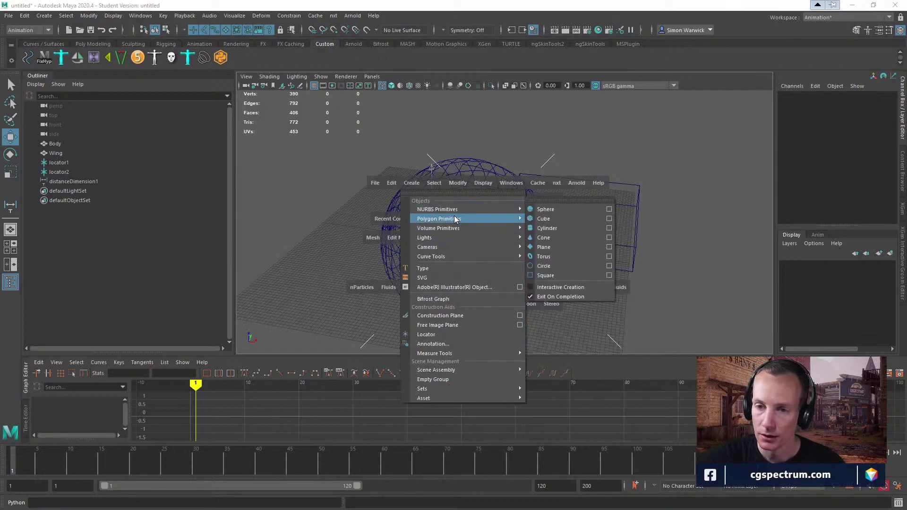
click(299, 98)
Step: Switch to the Rigging command set and place a first joint inside the sphere
click(28, 30)
click(23, 78)
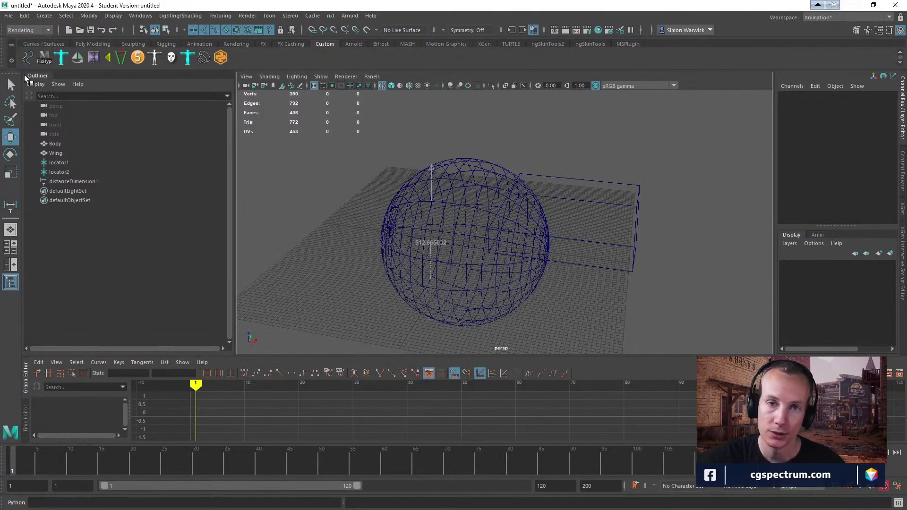
click(18, 30)
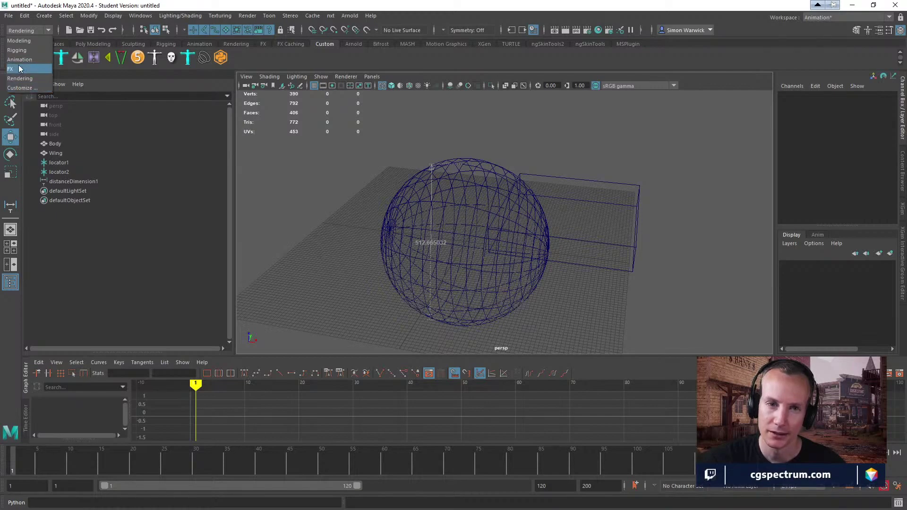
click(18, 50)
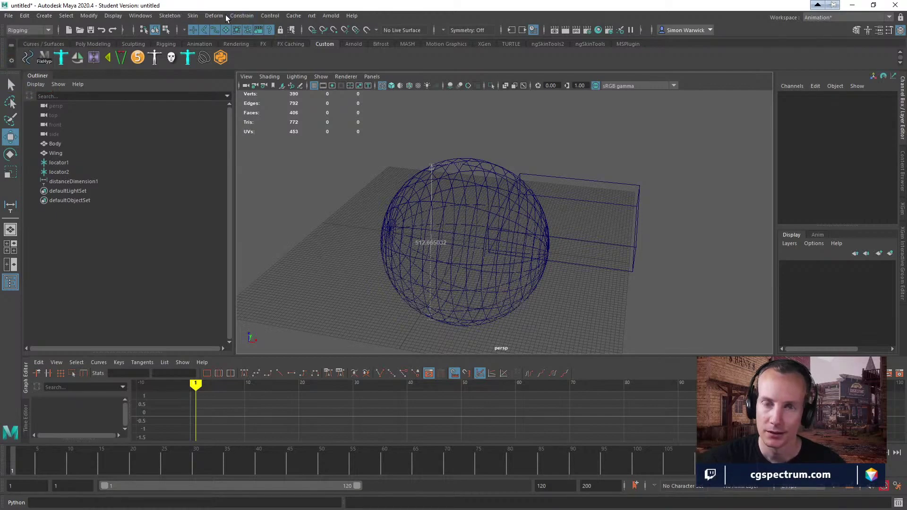
click(193, 16)
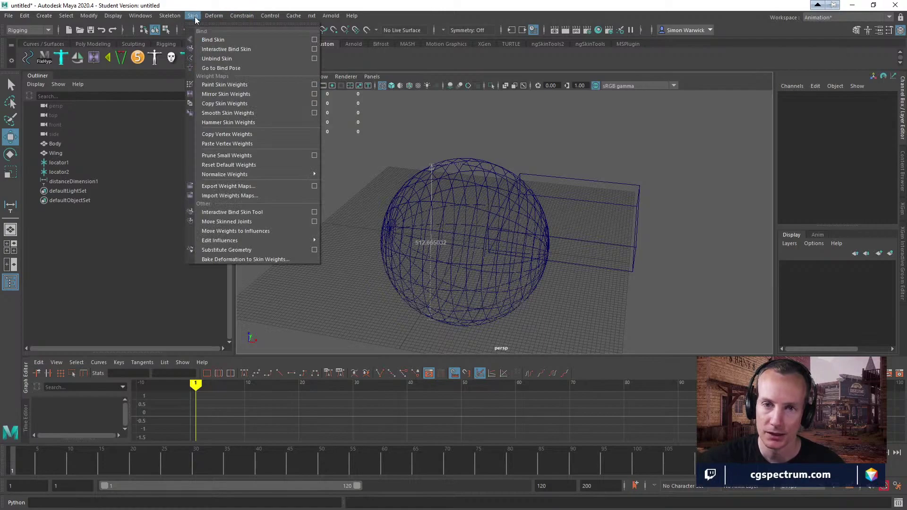
mouse_move(181, 18)
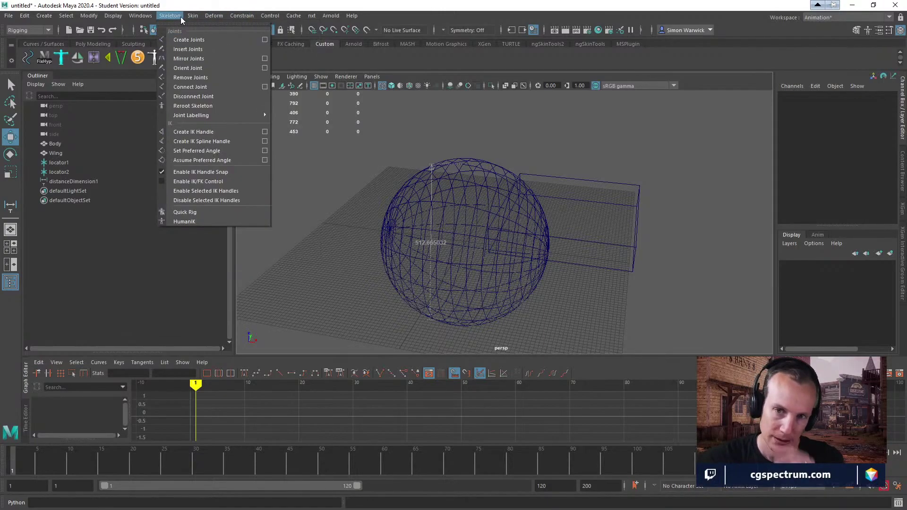
click(188, 40)
alt+drag(454, 236, 456, 265)
click(465, 253)
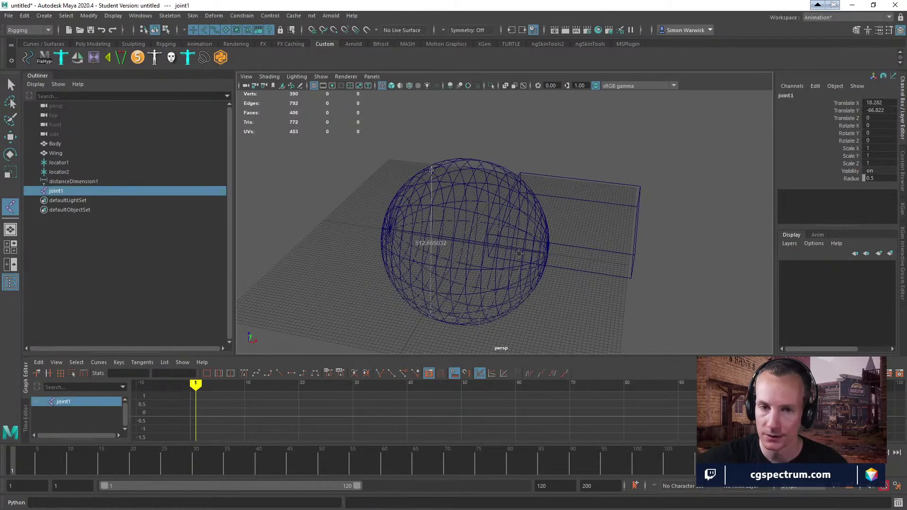
Step: Enlarge the first joint's radius to 32.8 and set its X and Y translation to 0
click(845, 179)
middle_drag(601, 207, 756, 196)
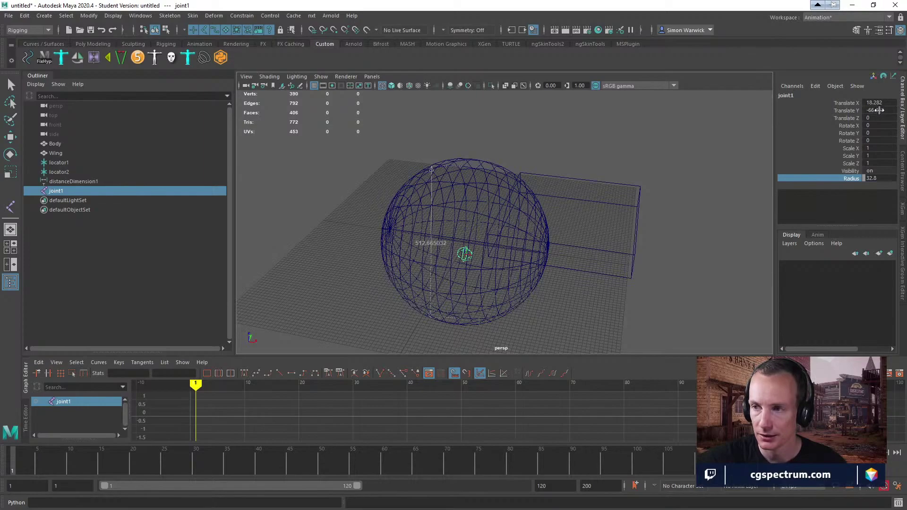
drag(878, 103, 880, 110)
text(0)
key(Return)
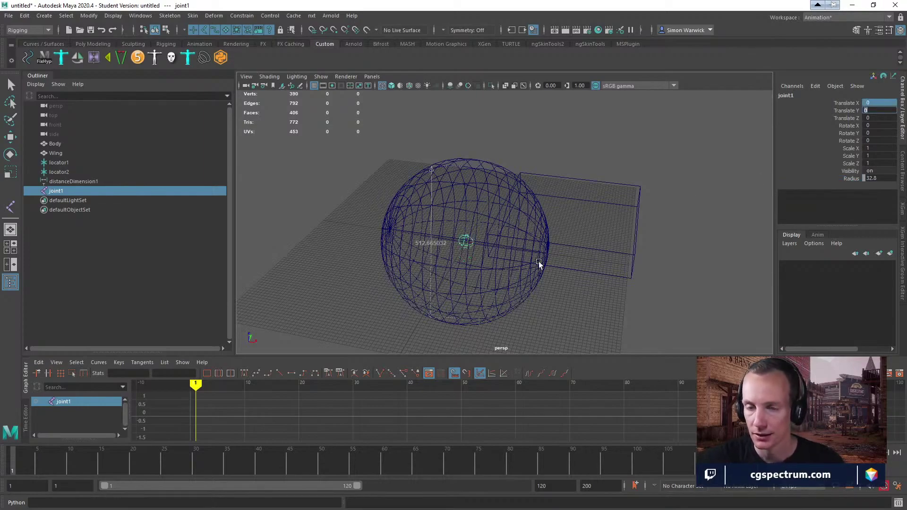
mouse_move(541, 261)
alt+mouse_down()
mouse_move(523, 245)
mouse_move(586, 266)
mouse_move(546, 254)
alt+mouse_up()
alt+middle_drag(546, 253, 521, 240)
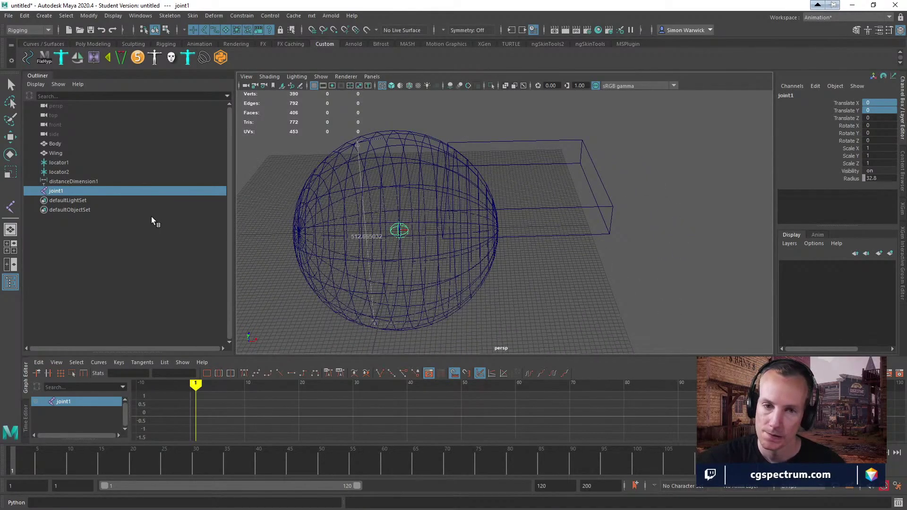
alt+drag(393, 235, 386, 219)
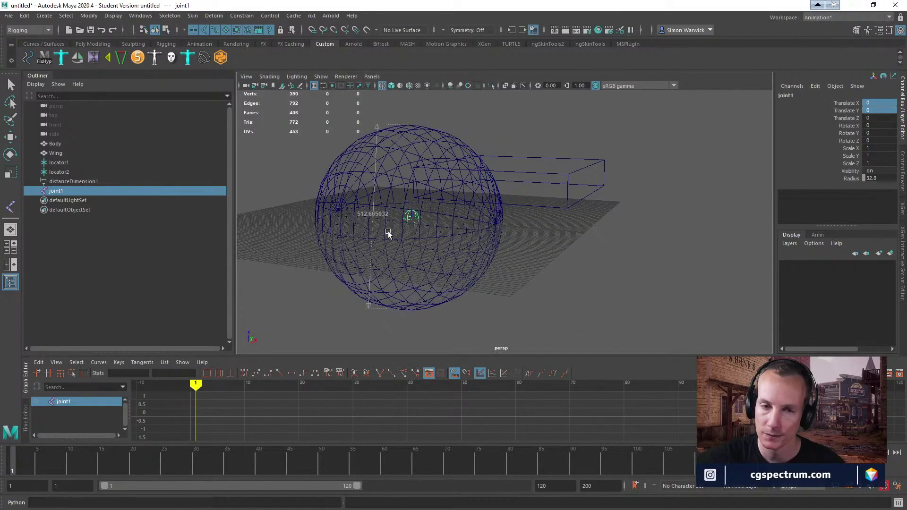
alt+drag(303, 181, 291, 172)
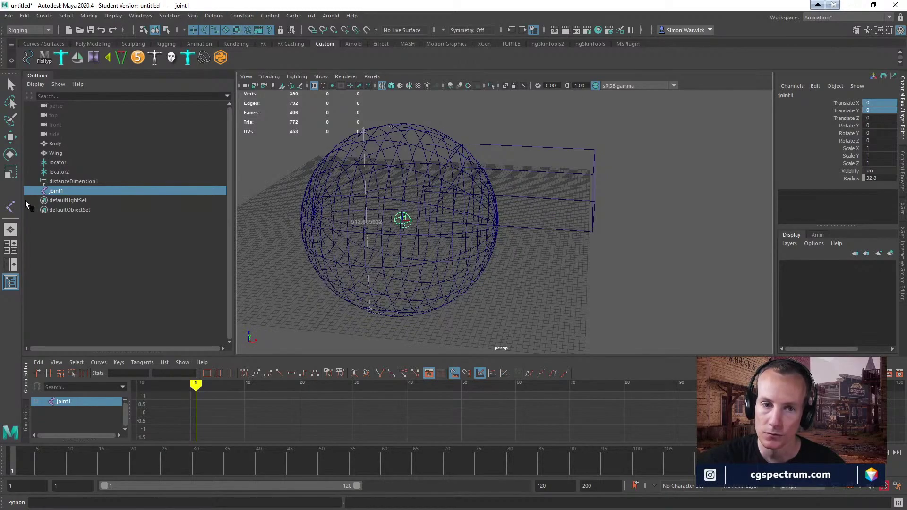
Step: Create a separate second joint near the sphere's wing side and enlarge its radius to 14.4
click(11, 206)
click(525, 238)
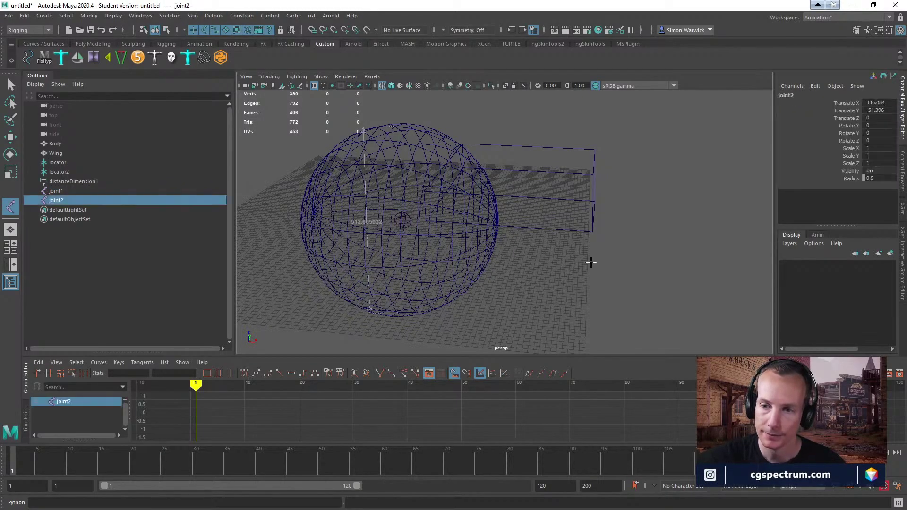
alt+drag(525, 238, 539, 265)
click(851, 178)
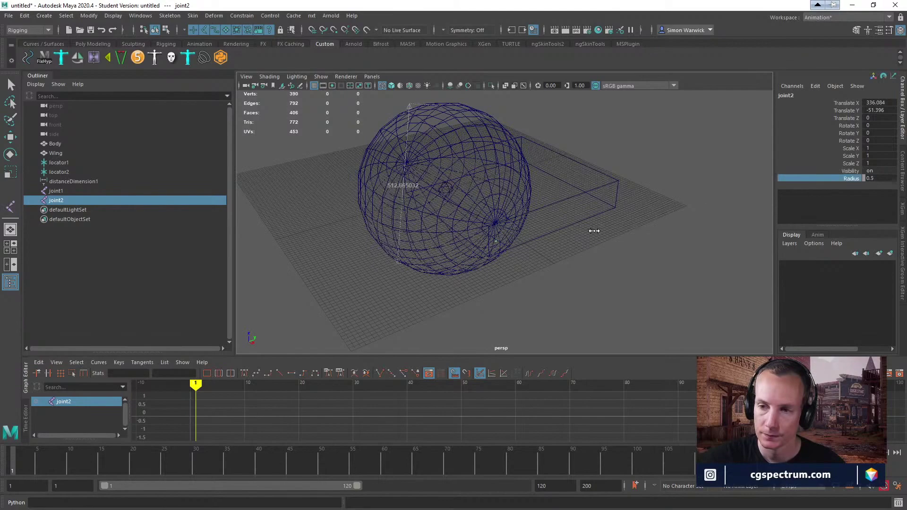
middle_drag(594, 231, 652, 234)
alt+right_drag(484, 240, 533, 260)
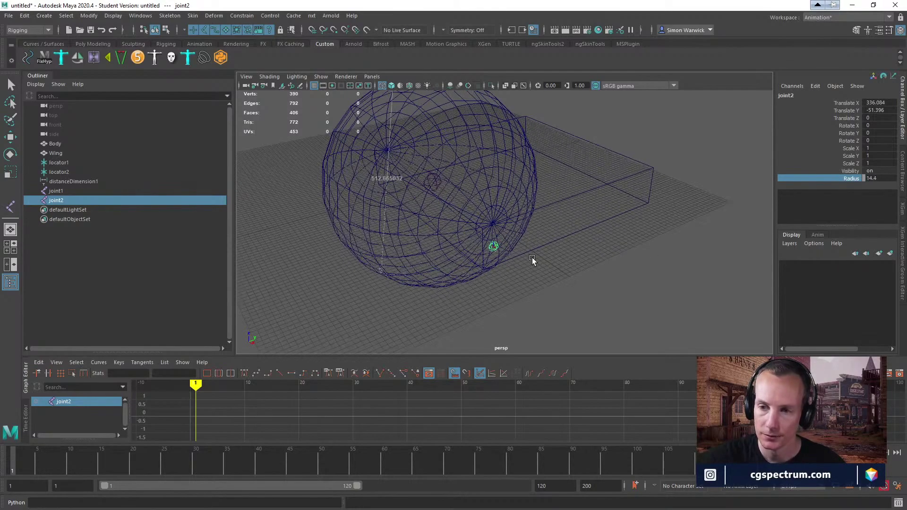
Step: Snap the second joint to the sphere's side pole at X 259.528 and parent it under the first joint
key(w)
key(v)
drag(493, 242, 492, 226)
alt+drag(515, 257, 470, 237)
middle_drag(63, 199, 64, 189)
mouse_move(585, 194)
alt+mouse_down()
mouse_move(616, 203)
mouse_move(569, 210)
mouse_move(578, 203)
alt+mouse_up()
click(36, 191)
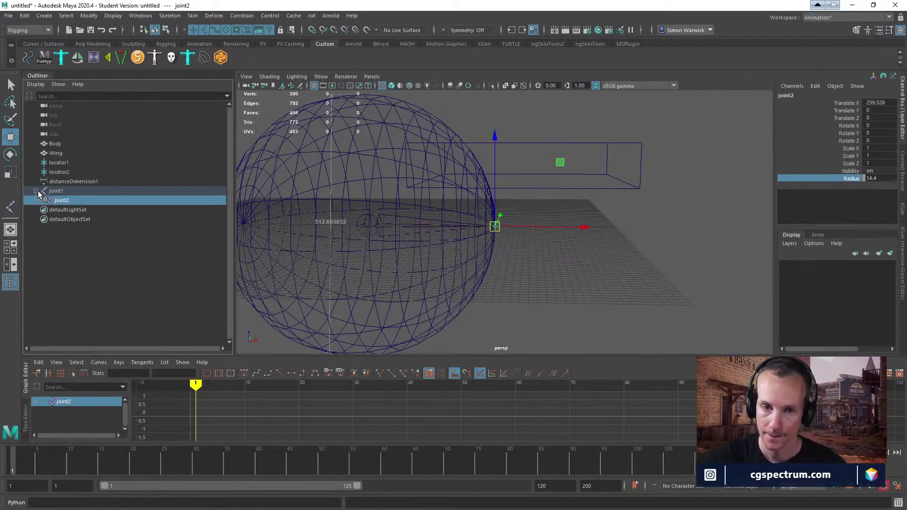
Step: Rename the parent joint as Root and its child joint as Wing
click(57, 191)
double_click(57, 191)
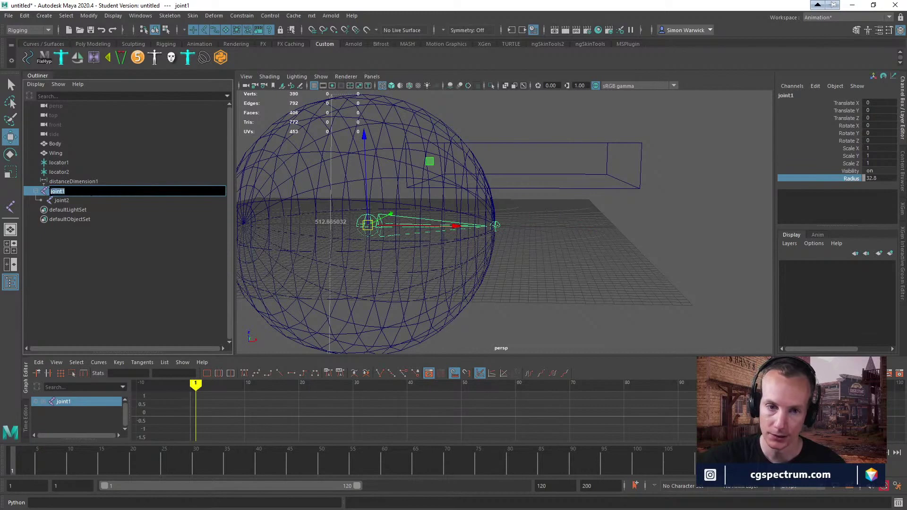
text(Root)
key(Return)
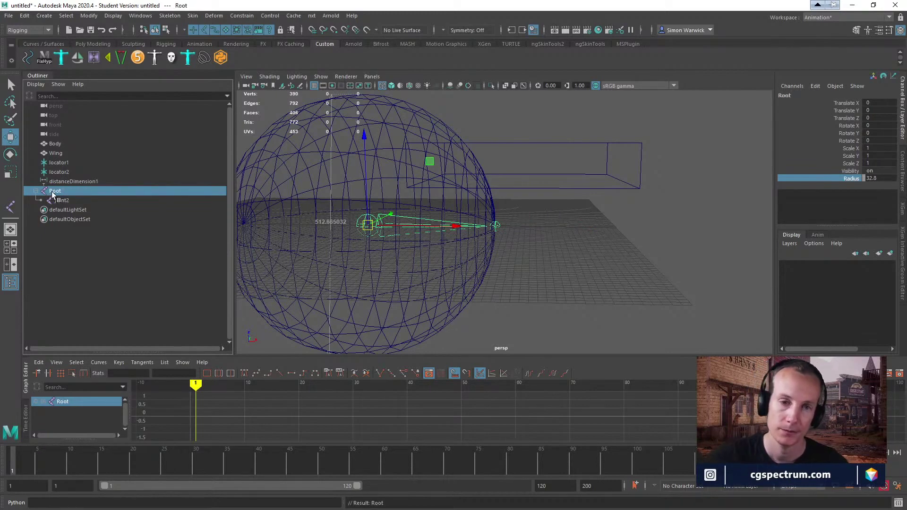
double_click(68, 201)
text(Win)
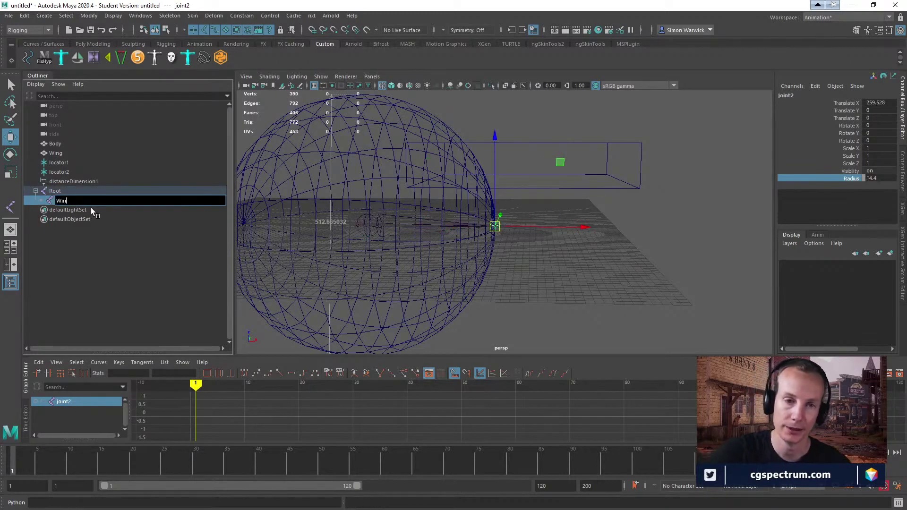
text(g)
key(Return)
alt+drag(466, 241, 485, 182)
key(e)
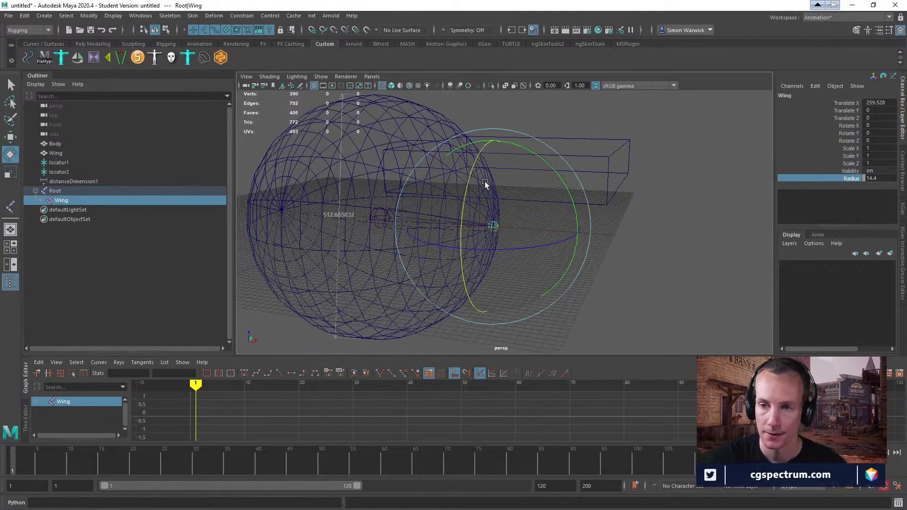
click(624, 243)
alt+drag(624, 243, 612, 259)
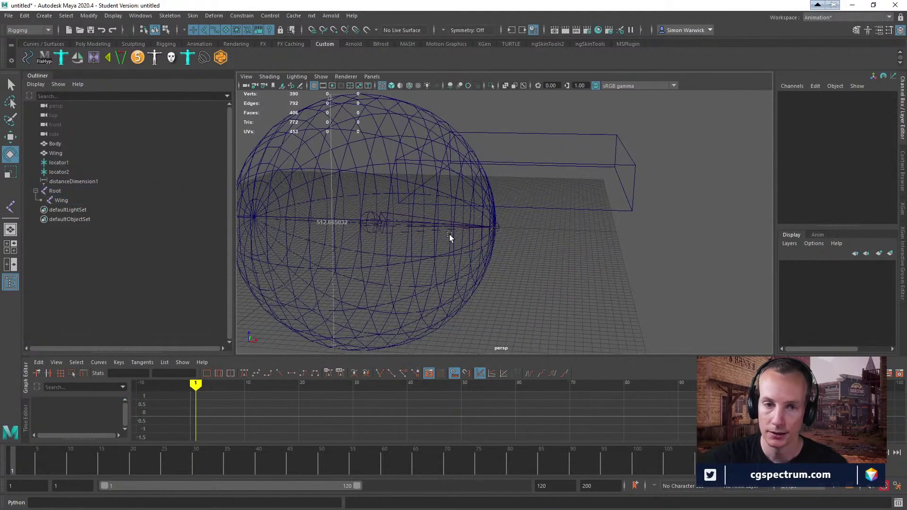
click(499, 225)
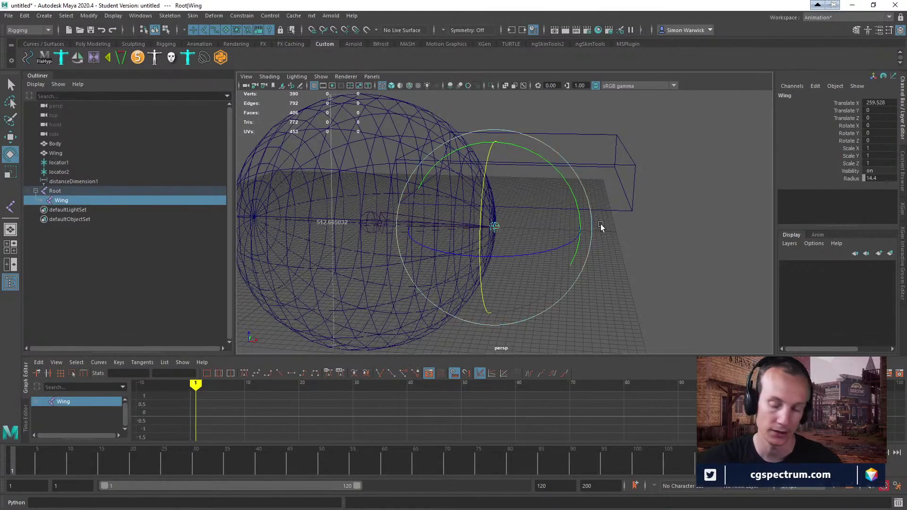
Step: Bind the Body and Wing meshes to the Root joint hierarchy using the Geodesic Voxel bind method
click(370, 219)
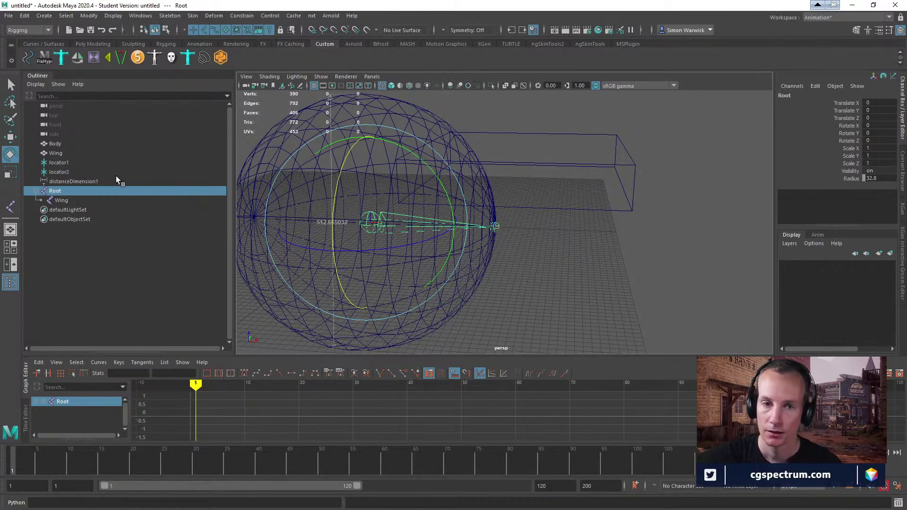
shift+drag(434, 112, 495, 151)
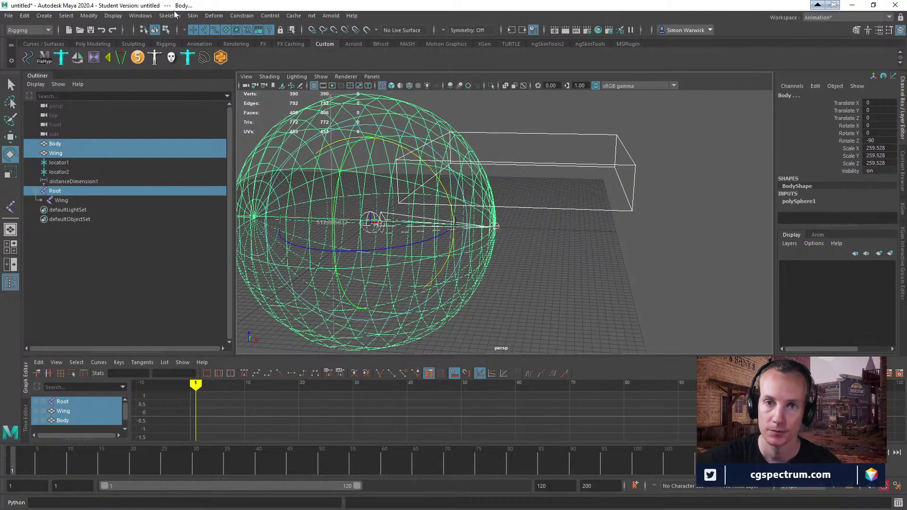
click(192, 15)
click(313, 40)
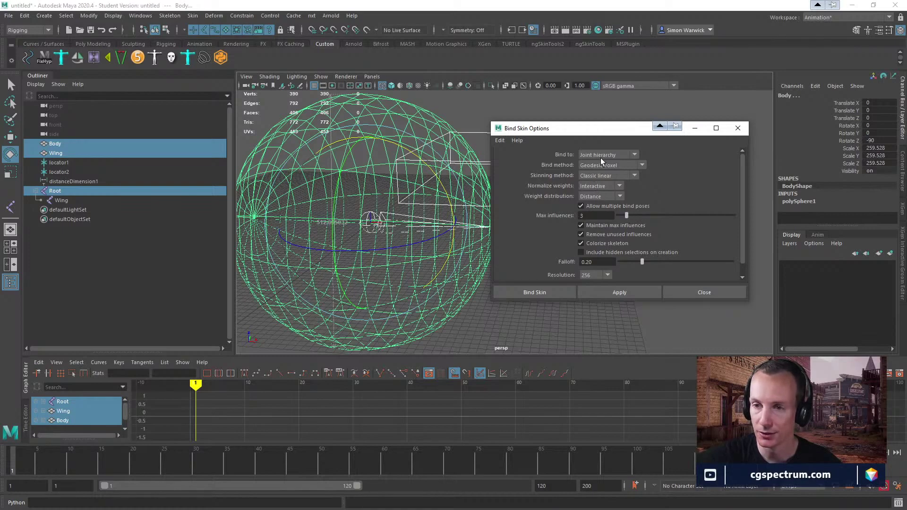
click(640, 167)
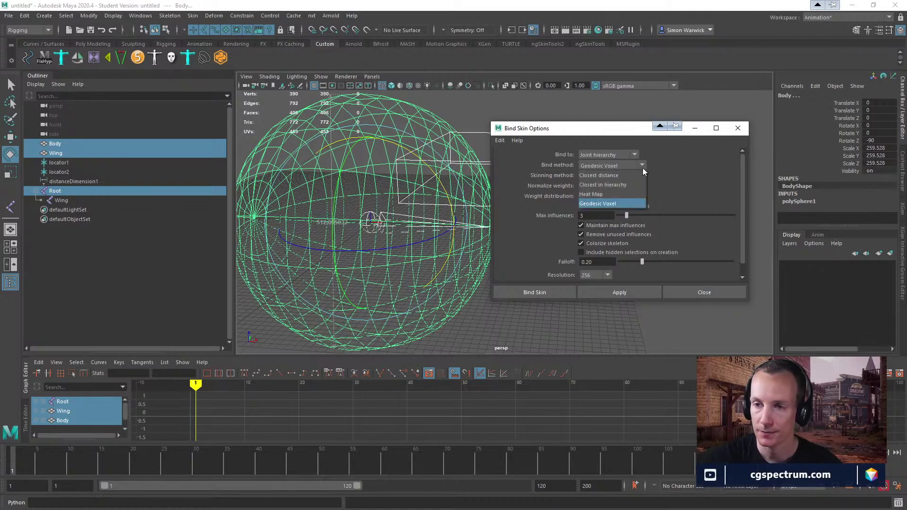
click(671, 163)
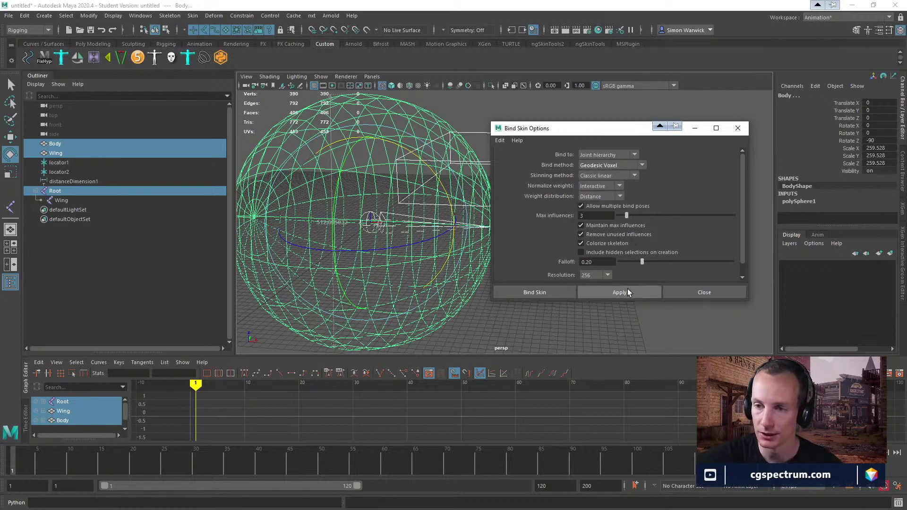
click(605, 290)
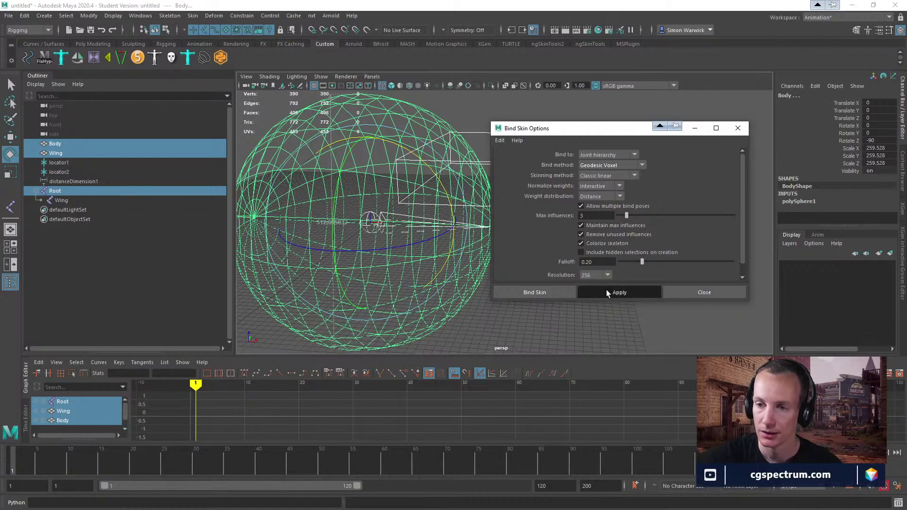
click(694, 293)
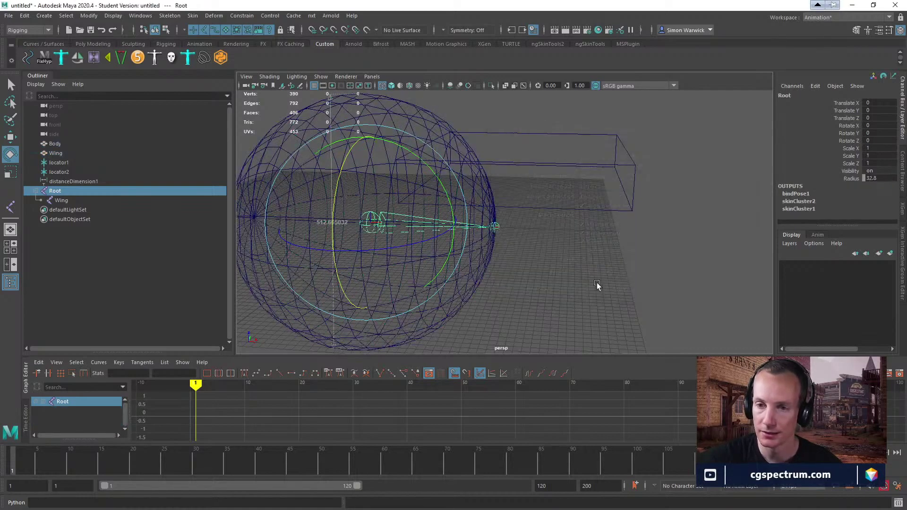
Step: Try rotating the Wing joint to test the skin binding, undo the rotation and clear the selection
click(496, 224)
drag(483, 204, 501, 232)
key(ctrl+z)
click(611, 256)
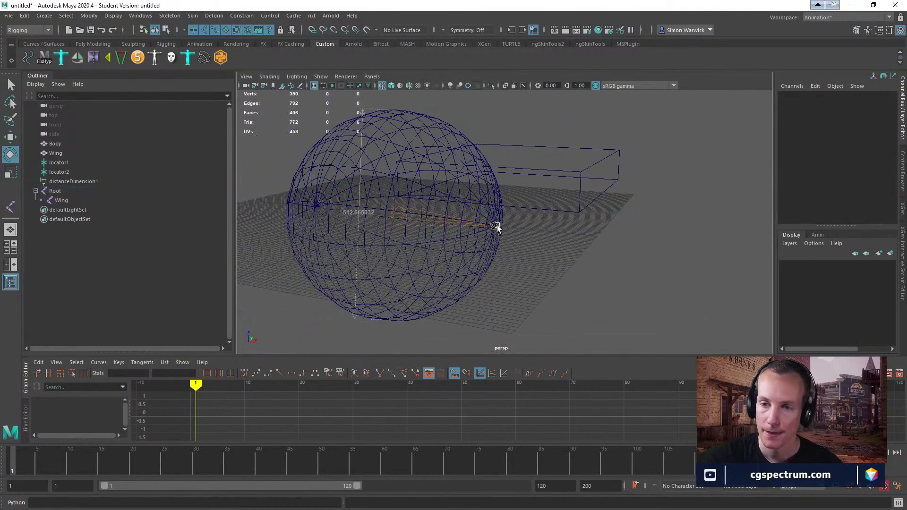
Step: Open the Paint Skin Weights tool settings for the Wing mesh and switch the viewport to shaded display
click(484, 203)
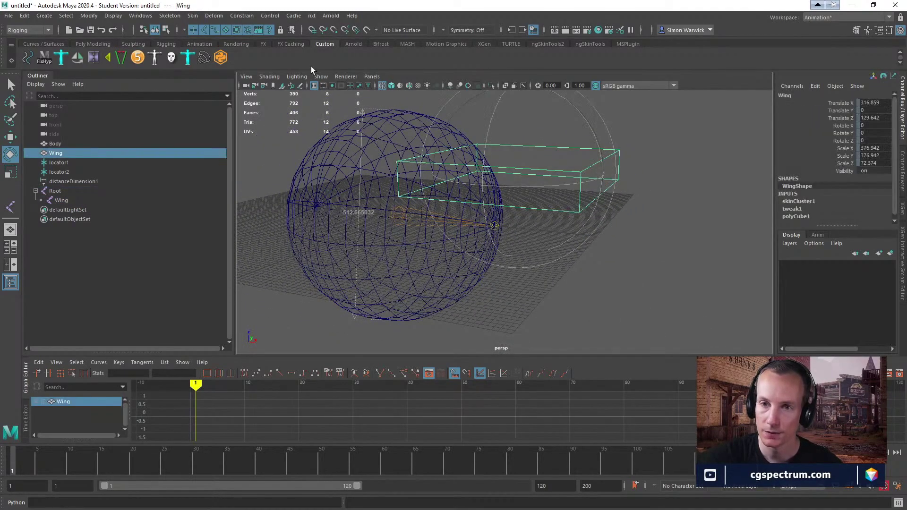
click(192, 16)
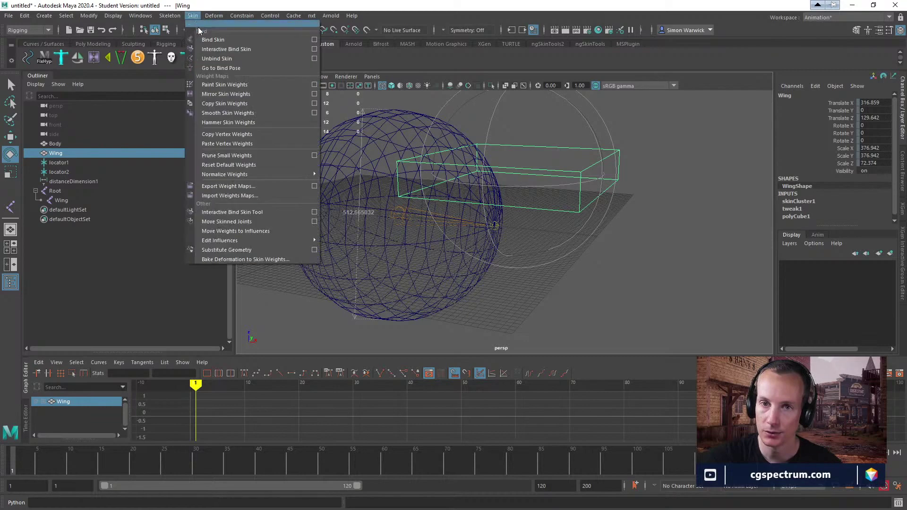
click(301, 86)
click(192, 16)
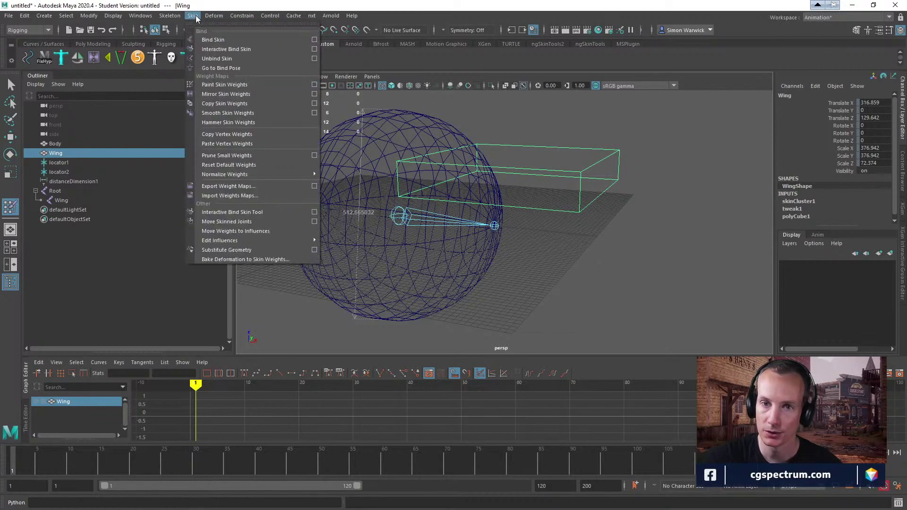
click(246, 85)
click(890, 30)
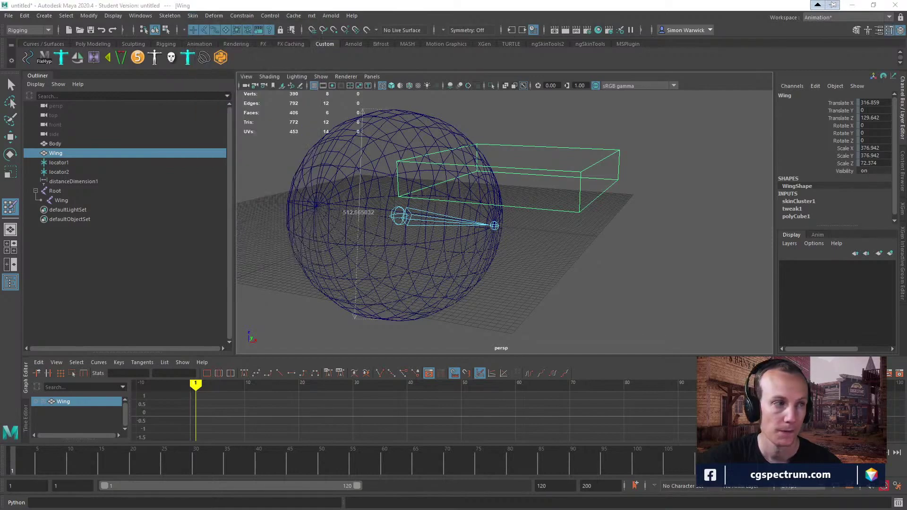
mouse_move(410, 93)
mouse_down()
mouse_move(661, 59)
mouse_move(729, 61)
mouse_up()
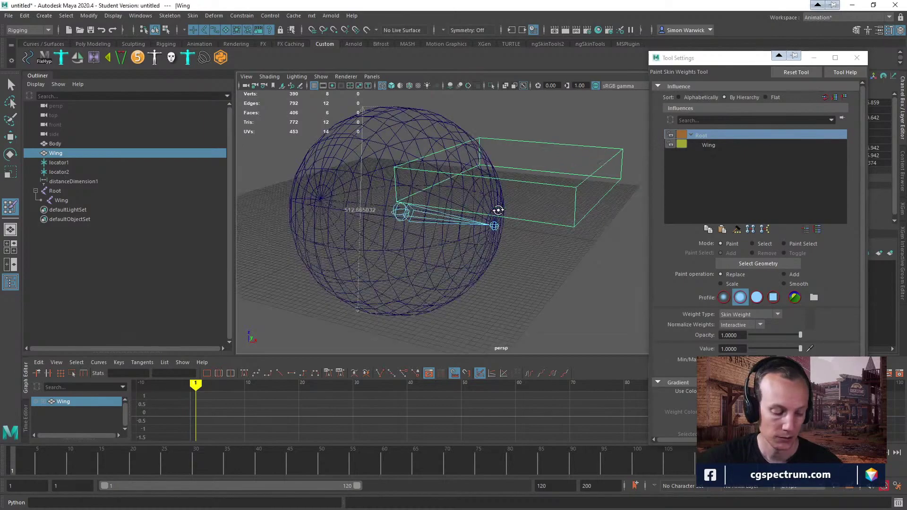
key(5)
alt+drag(512, 213, 543, 184)
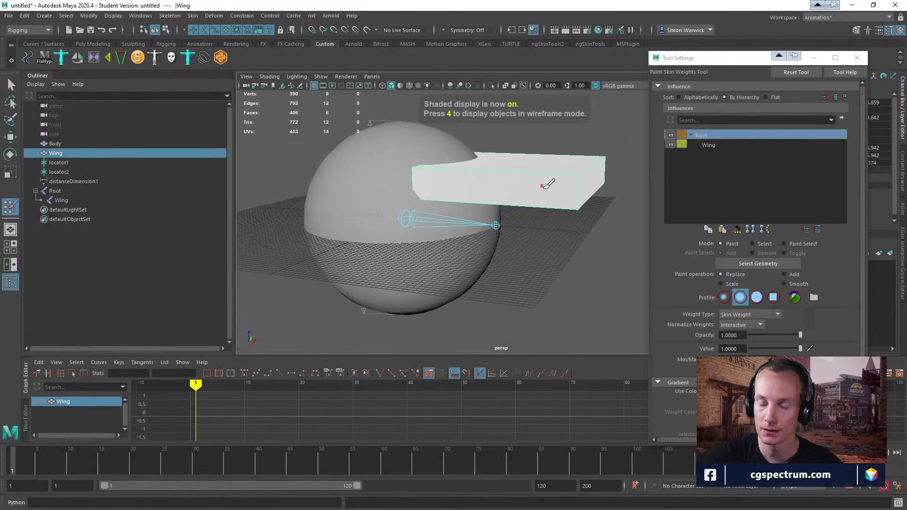
Step: Flood the Wing mesh with a Replace weight of 1 for the Wing joint and inspect the Root joint's influence
click(714, 145)
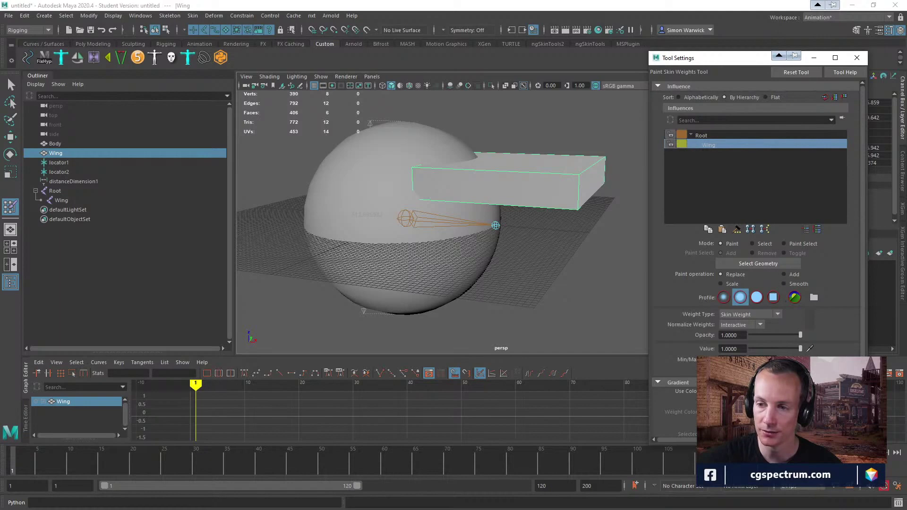
click(758, 370)
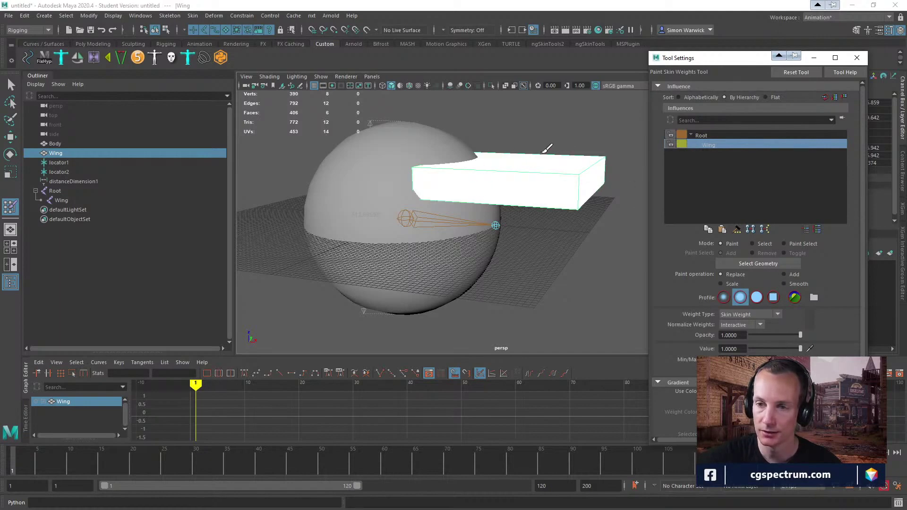
alt+drag(494, 232, 516, 236)
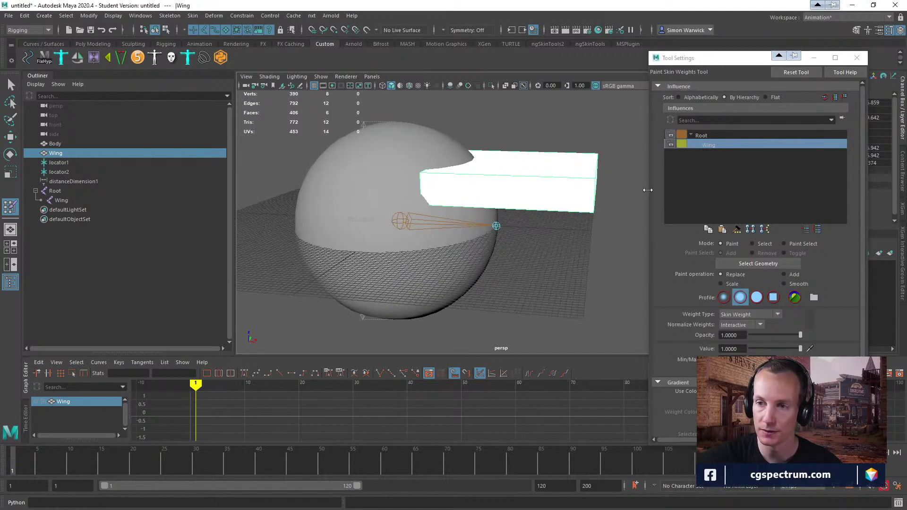
click(713, 135)
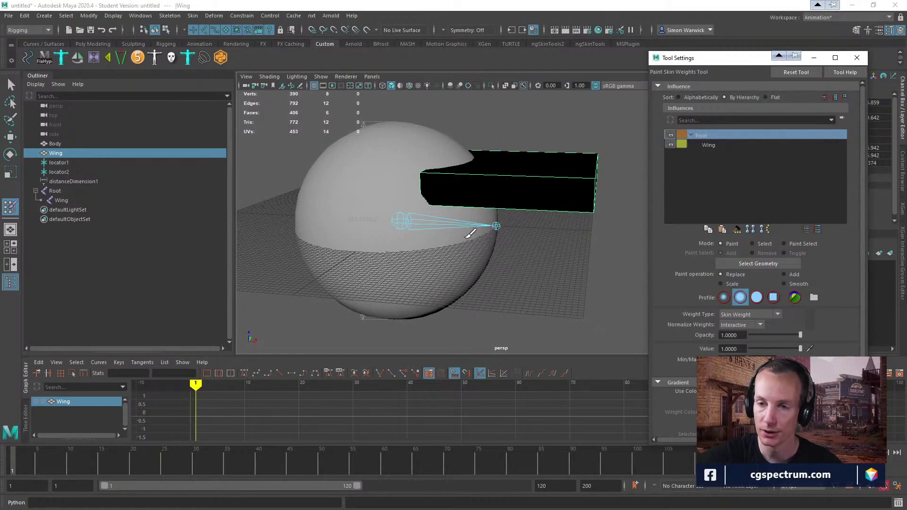
Step: Select the Body mesh and fill its skin weights with a Replace value of 1 for the Root joint
key(w)
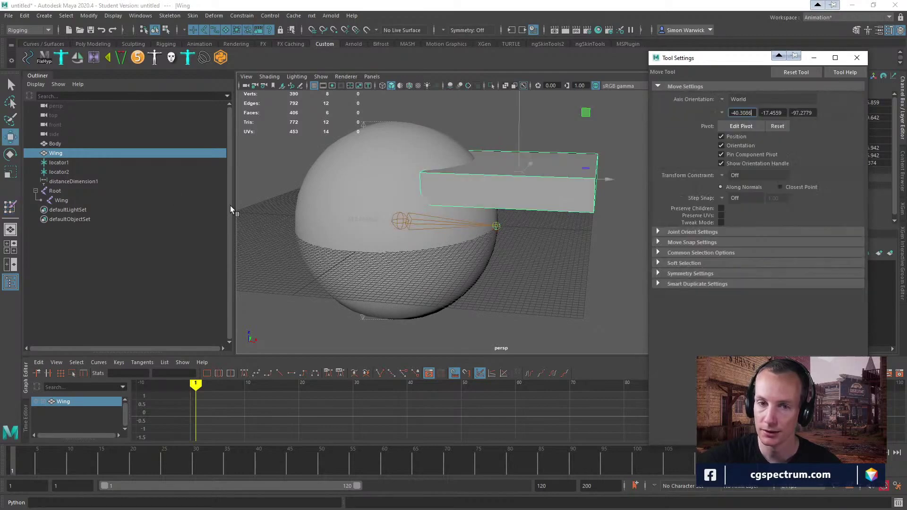
click(59, 200)
key(Up)
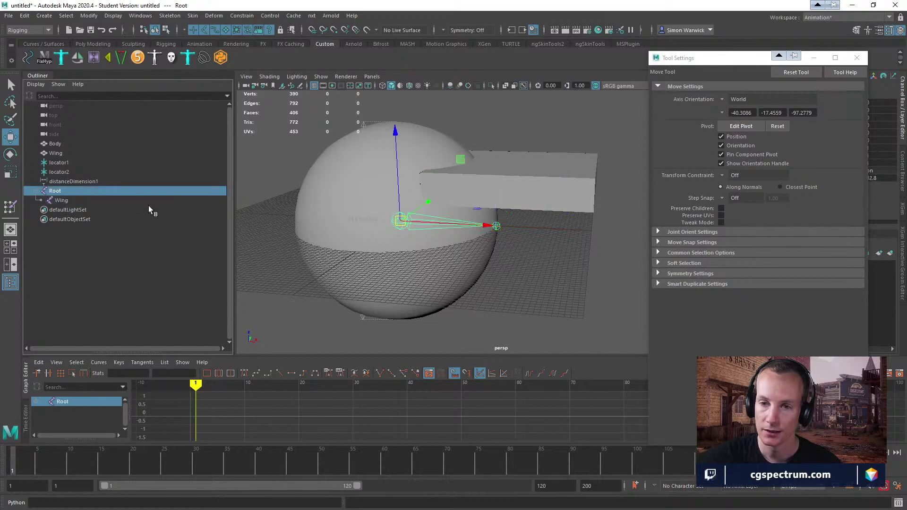
click(457, 157)
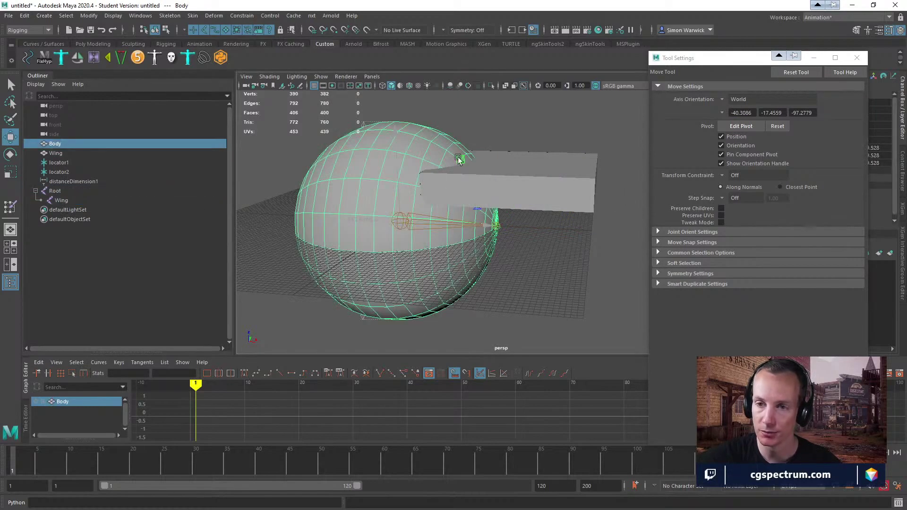
click(14, 208)
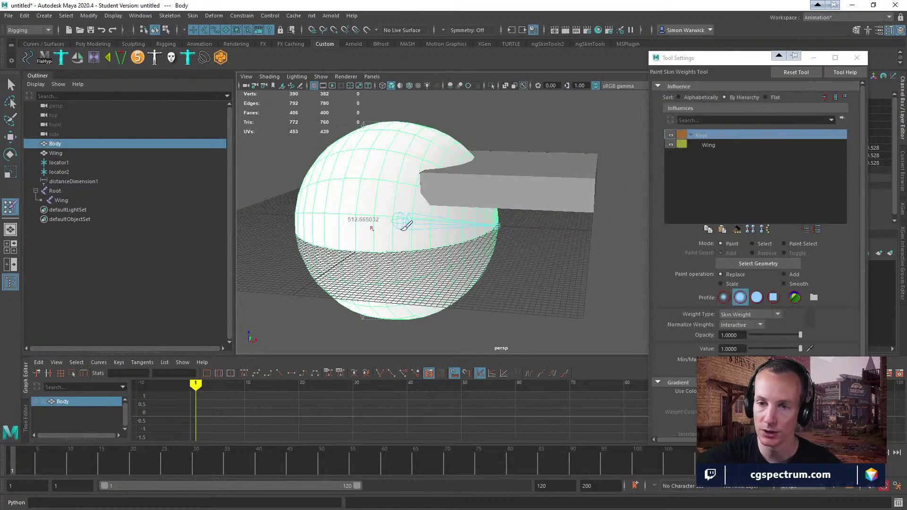
mouse_move(543, 233)
alt+mouse_down()
mouse_move(531, 239)
mouse_move(538, 227)
alt+mouse_up()
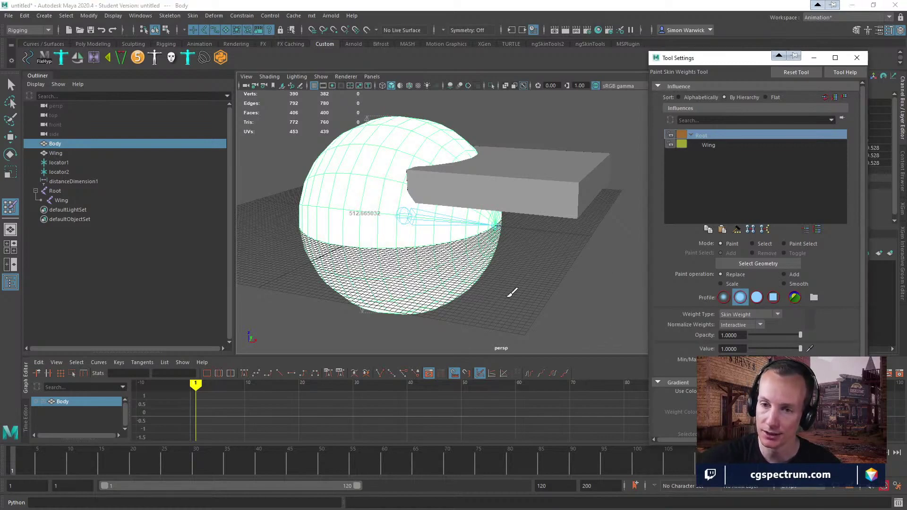
Step: Compare the Add and Replace paint operations for the Body mesh, keep Replace and close the skin weight tool settings
alt+drag(474, 276, 484, 277)
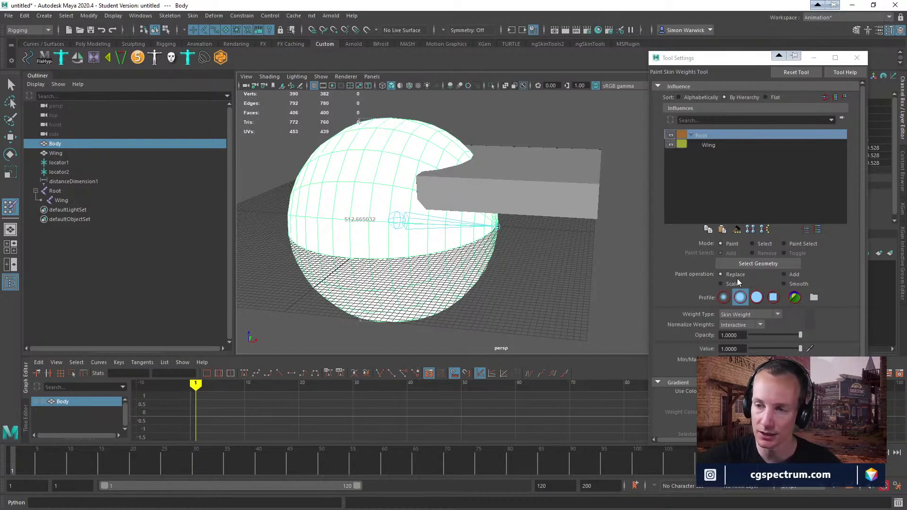
click(793, 276)
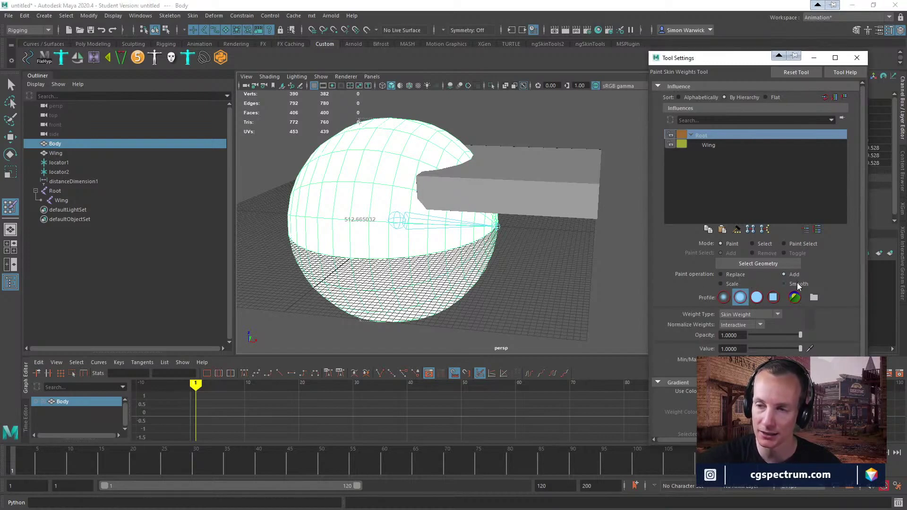
click(729, 276)
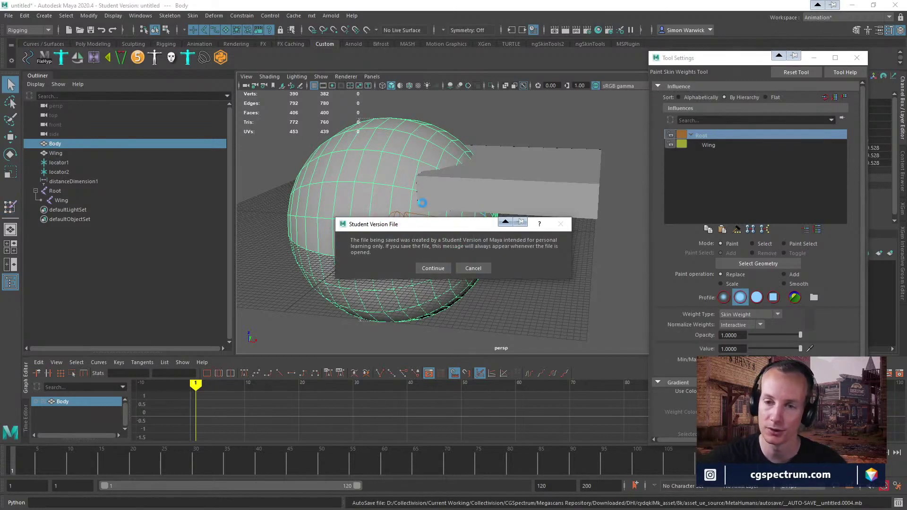
click(433, 268)
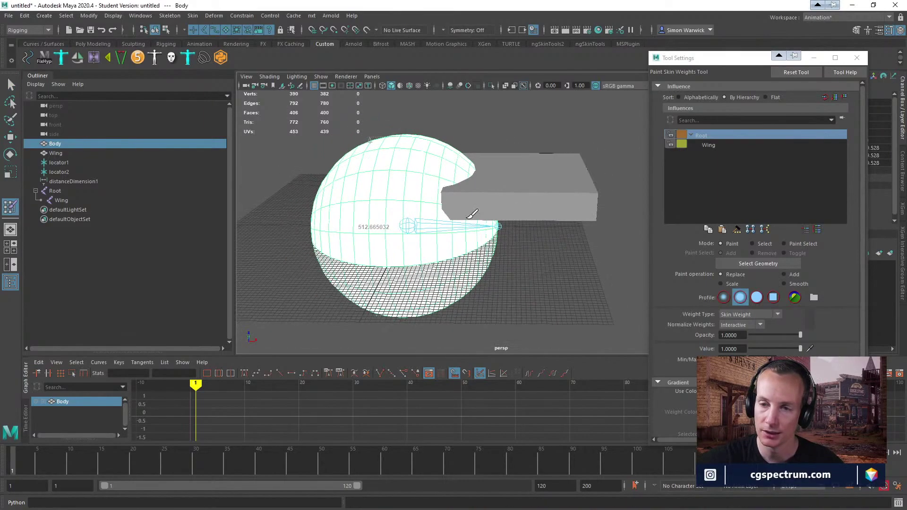
alt+drag(469, 217, 455, 211)
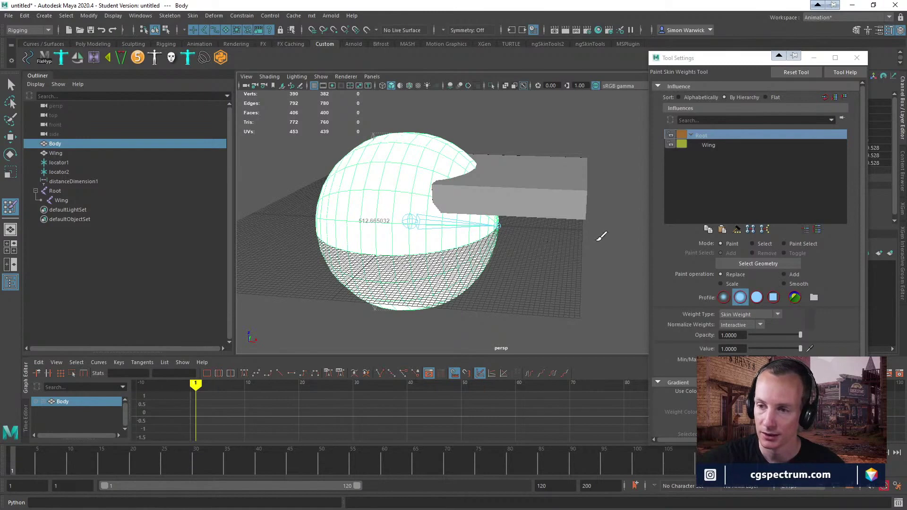
click(671, 135)
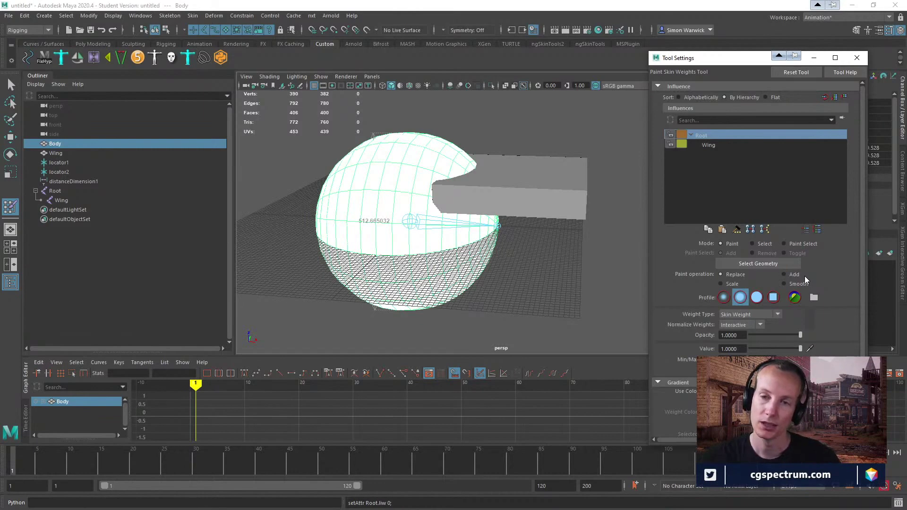
click(857, 57)
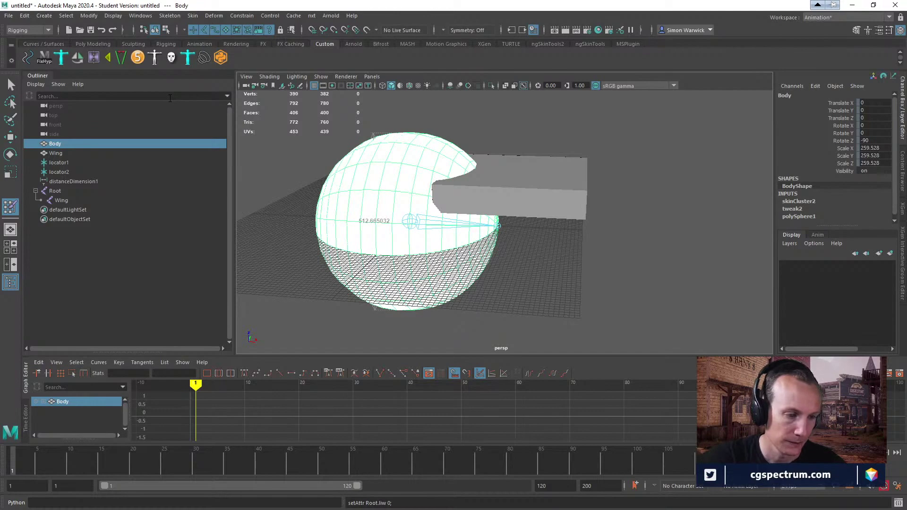
Step: Try rotating the Wing joint about X to test the painted weights and undo the rotation
key(w)
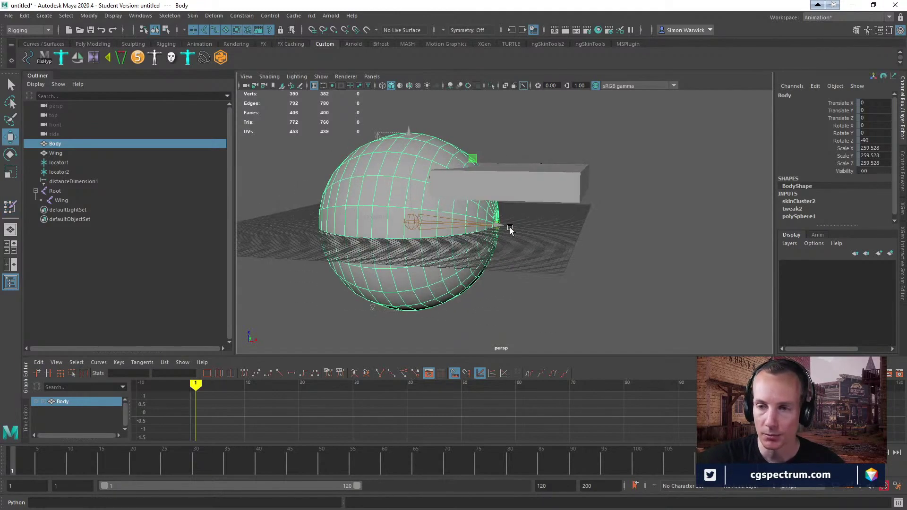
click(498, 223)
key(e)
drag(495, 183, 475, 220)
key(ctrl+z)
key(ctrl+z)
key(ctrl+z)
key(ctrl+z)
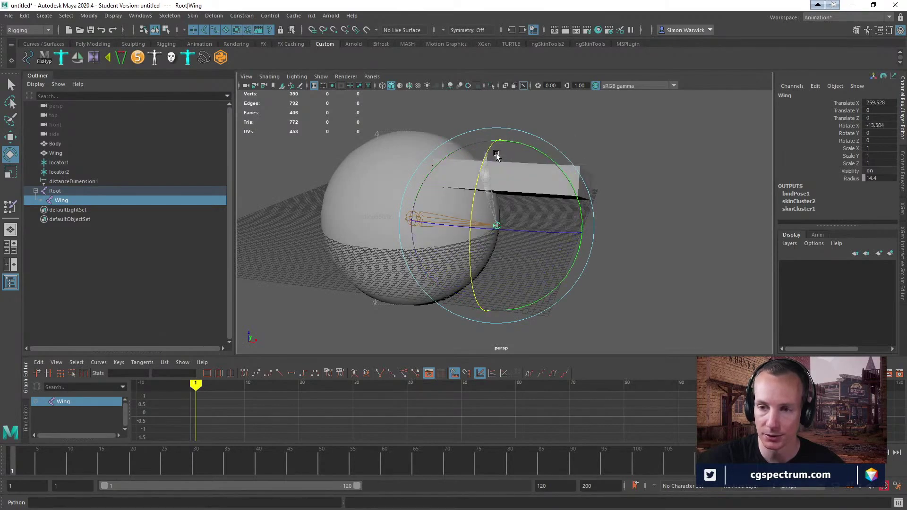
Step: Try rotating the Root joint about Y to test the whole model, undo the rotation and clear the selection
click(405, 217)
click(411, 218)
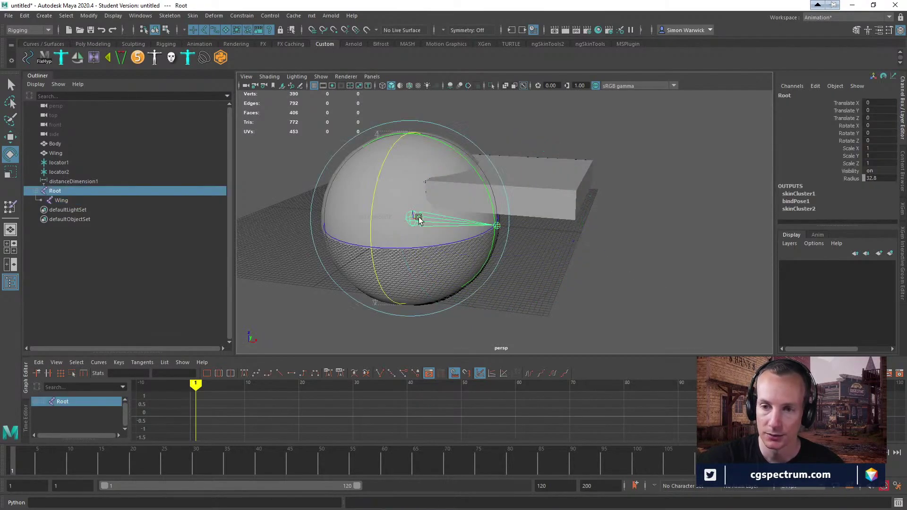
mouse_move(464, 167)
mouse_down()
mouse_move(475, 142)
mouse_move(486, 208)
mouse_move(466, 159)
mouse_up()
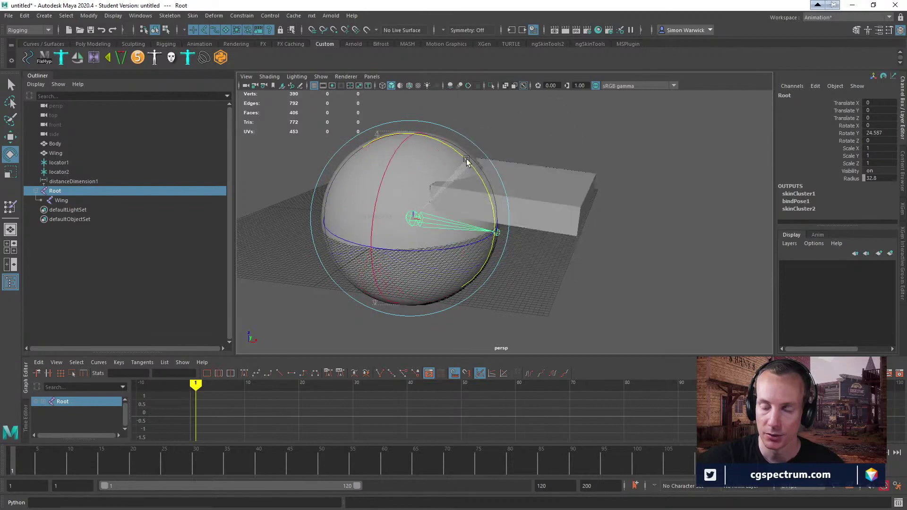
key(ctrl+z)
alt+drag(544, 196, 526, 279)
scroll(525, 279, down, 3)
click(610, 261)
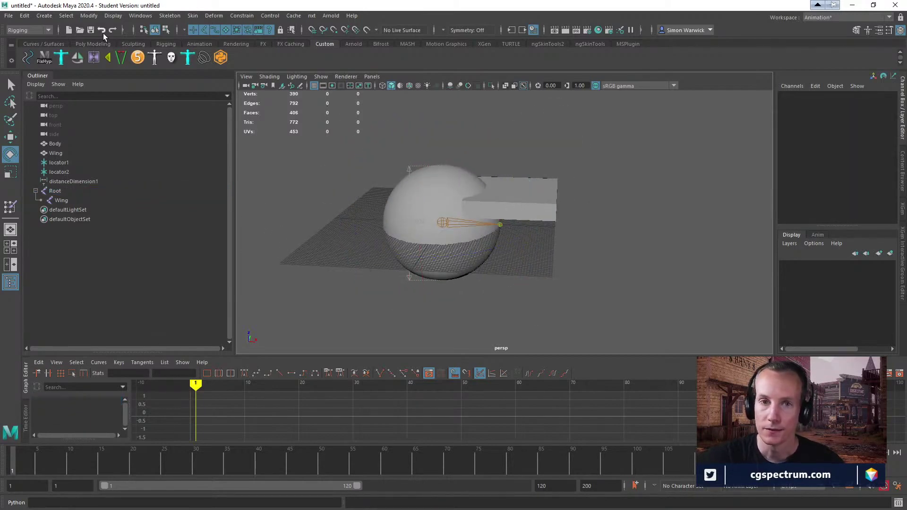
Step: Switch to the Epic Games Launcher and launch Unreal Engine 4.26.2 from its Unreal Engine section
click(13, 16)
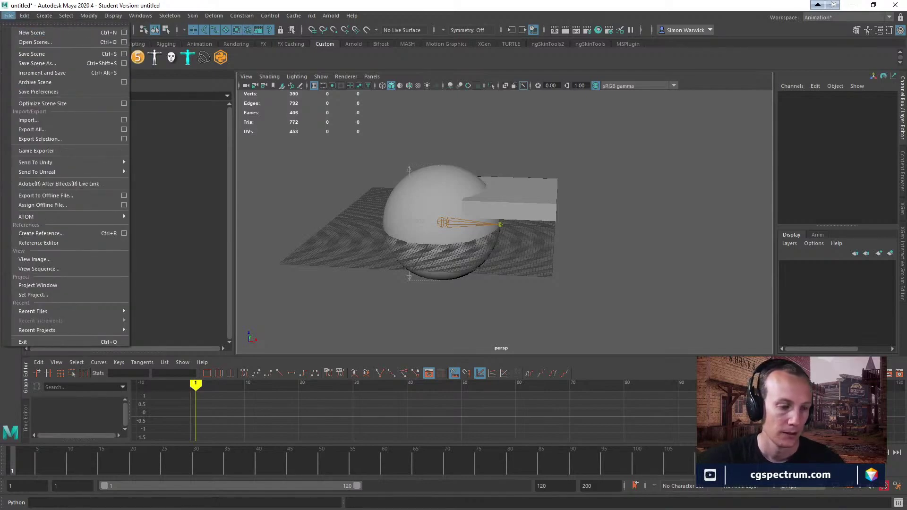
key(alt+Tab)
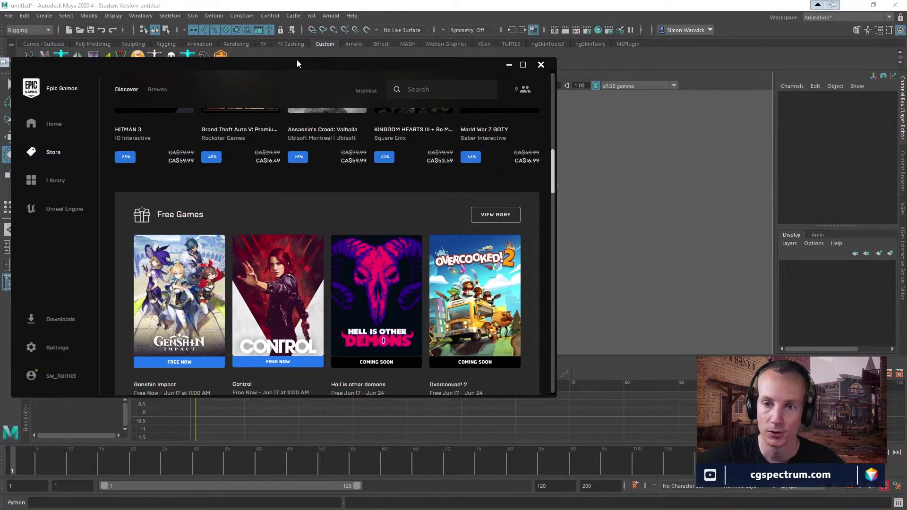
drag(297, 60, 482, 49)
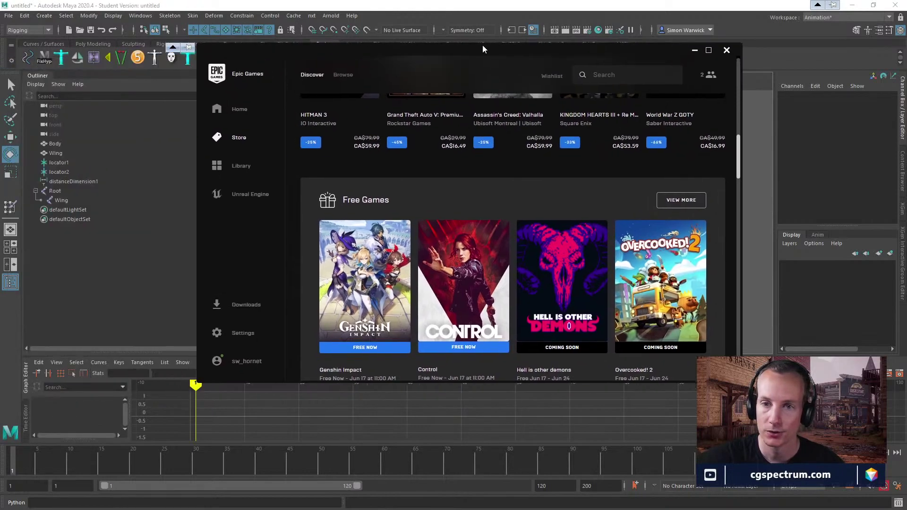
click(241, 194)
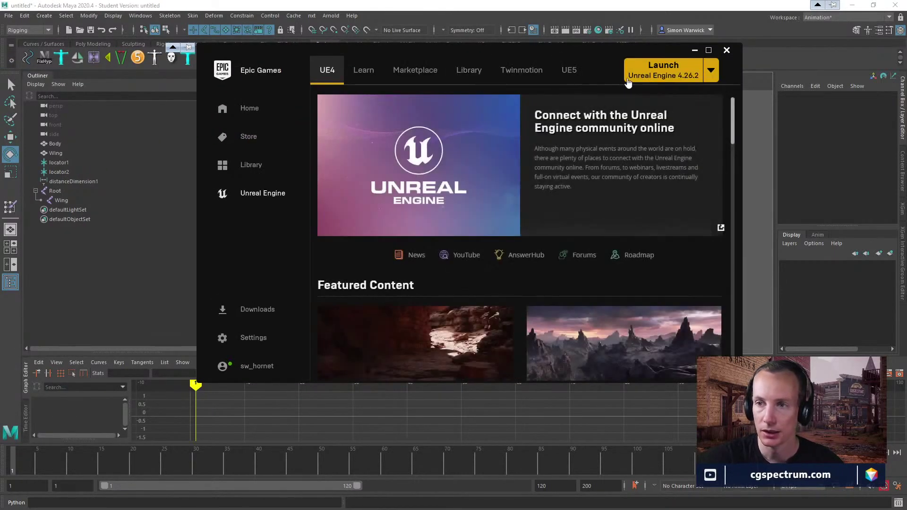
click(655, 71)
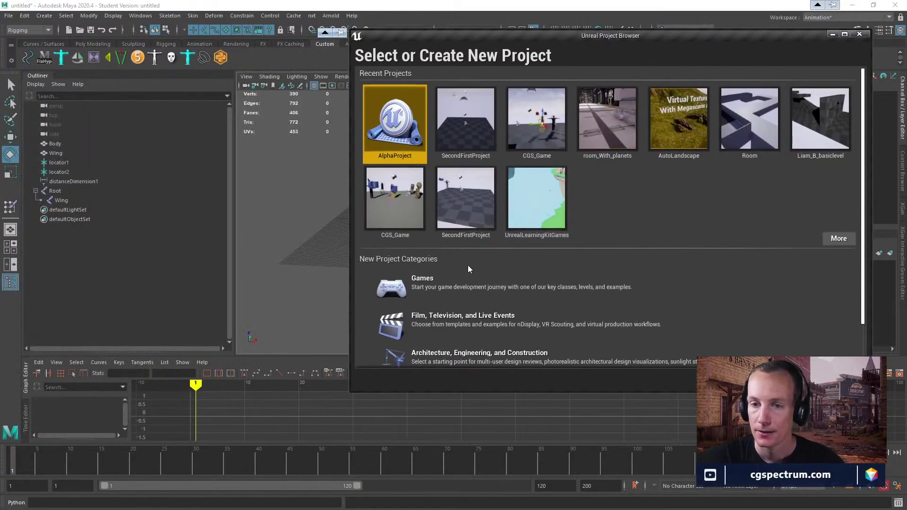
Step: Choose the Games category, compare the Flying and Twin Stick Shooter templates, and continue to the project settings with Flying
click(691, 380)
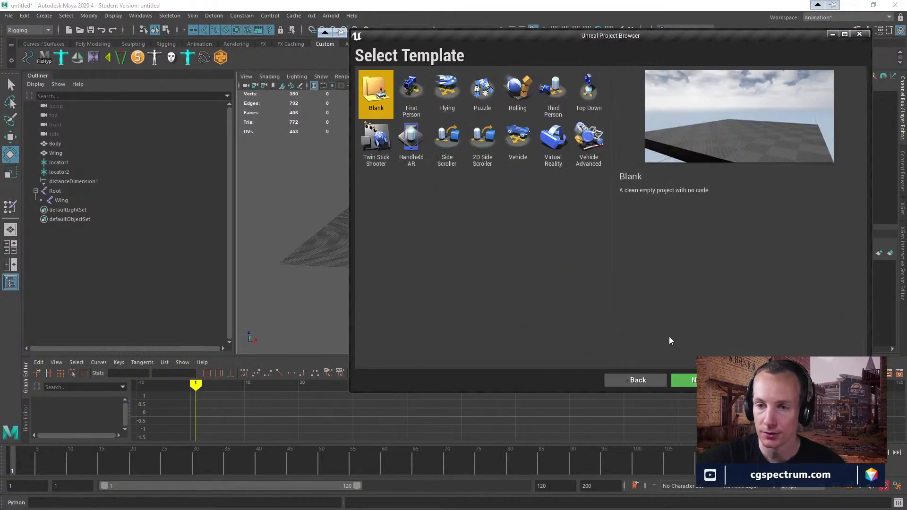
click(455, 95)
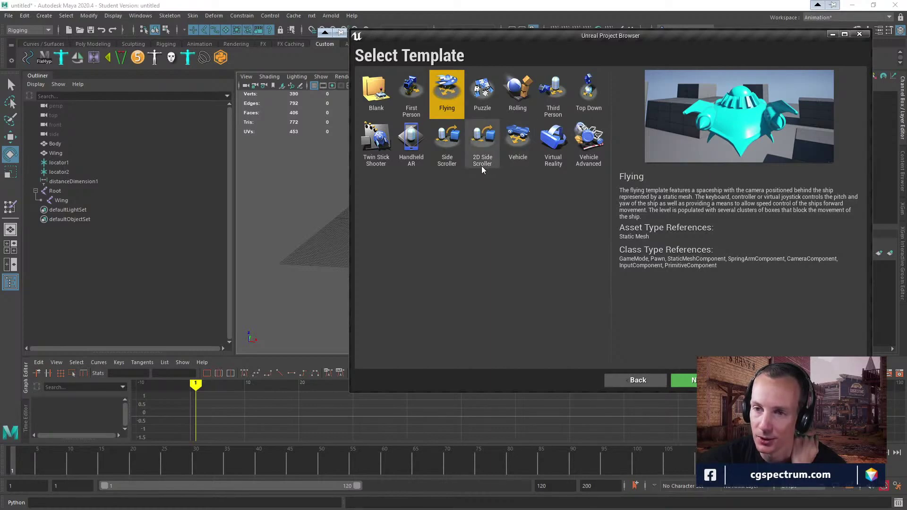
click(385, 155)
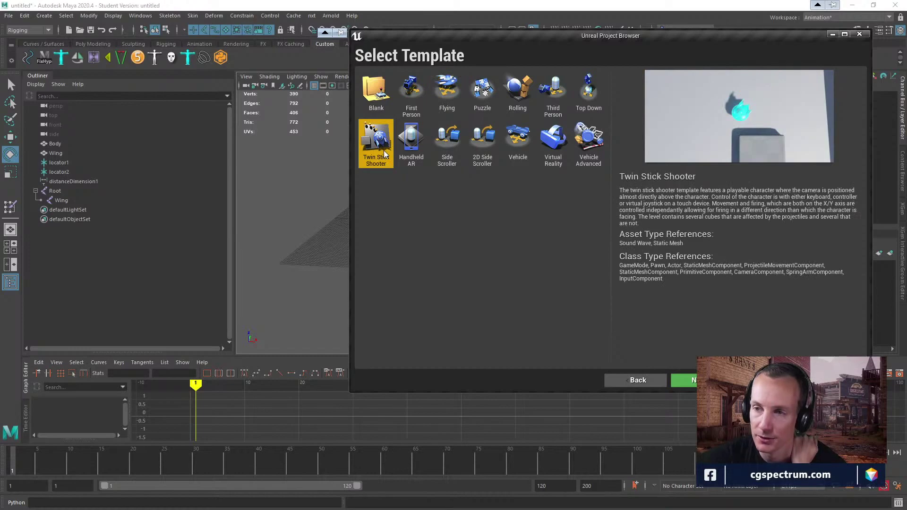
click(447, 94)
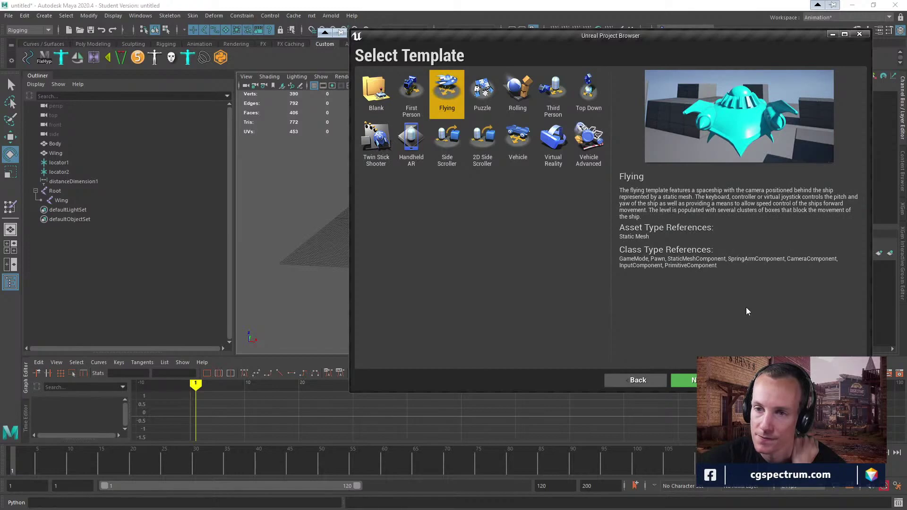
click(372, 148)
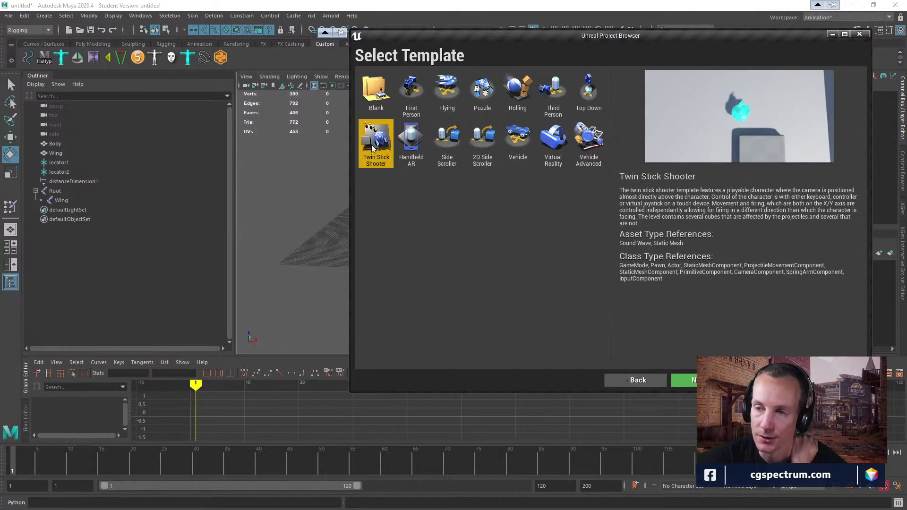
click(442, 90)
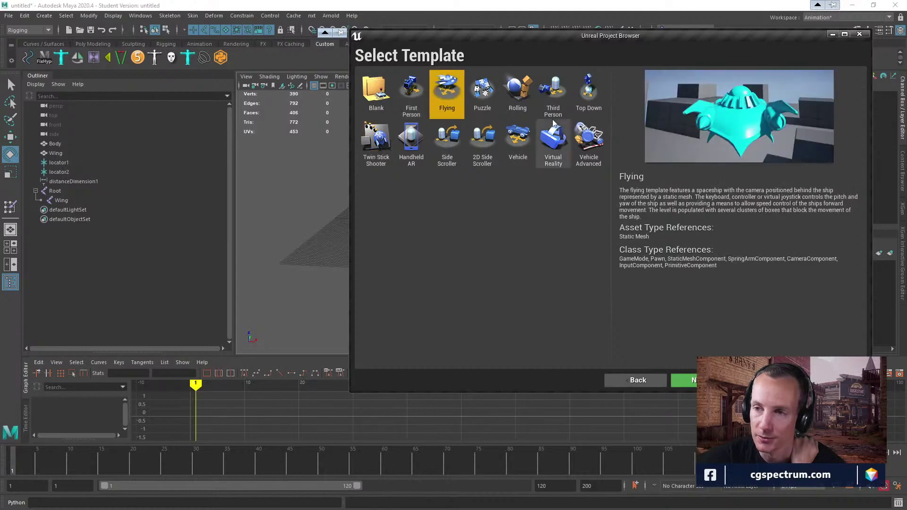
click(684, 380)
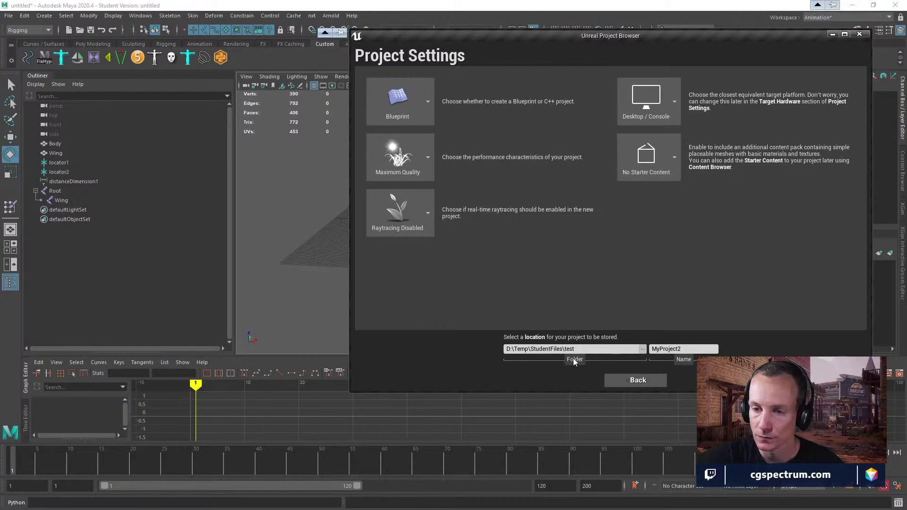
Step: Browse to D:\Temp for the project location, enter ControlRig_Examples as the folder name and cut that text for reuse
click(643, 350)
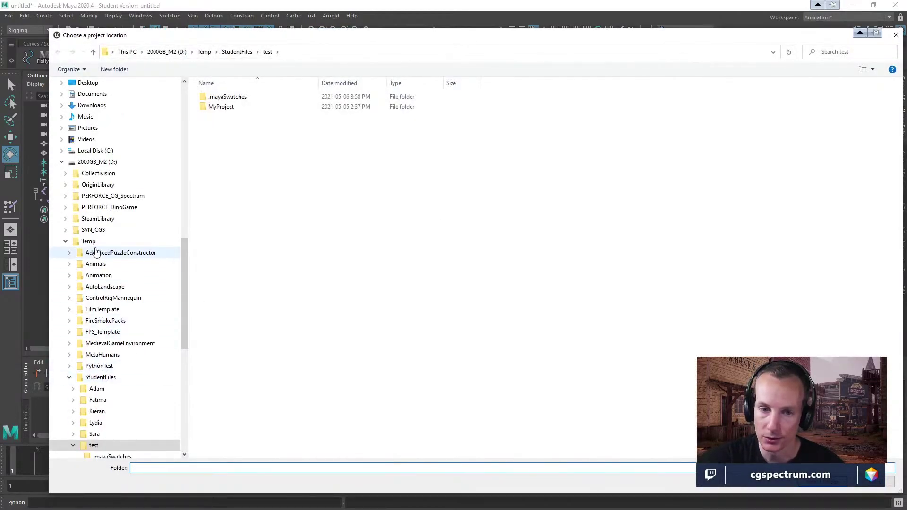
click(89, 242)
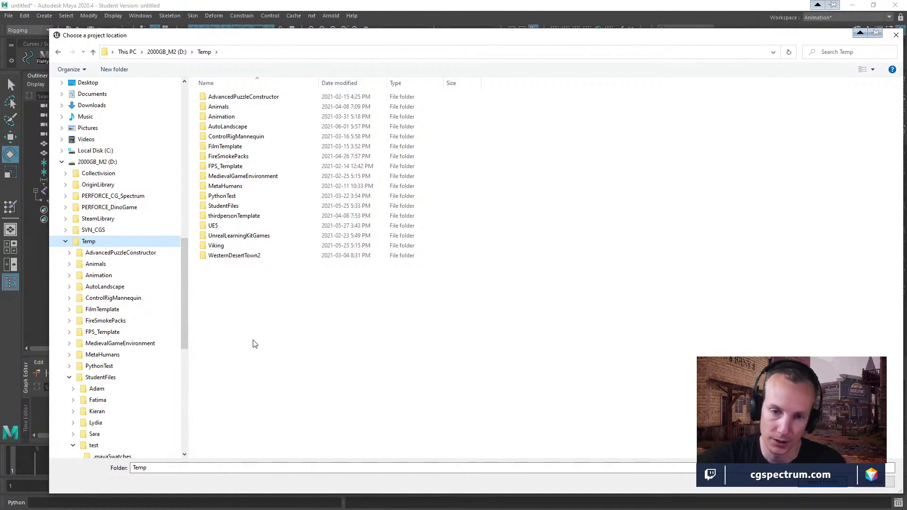
click(199, 460)
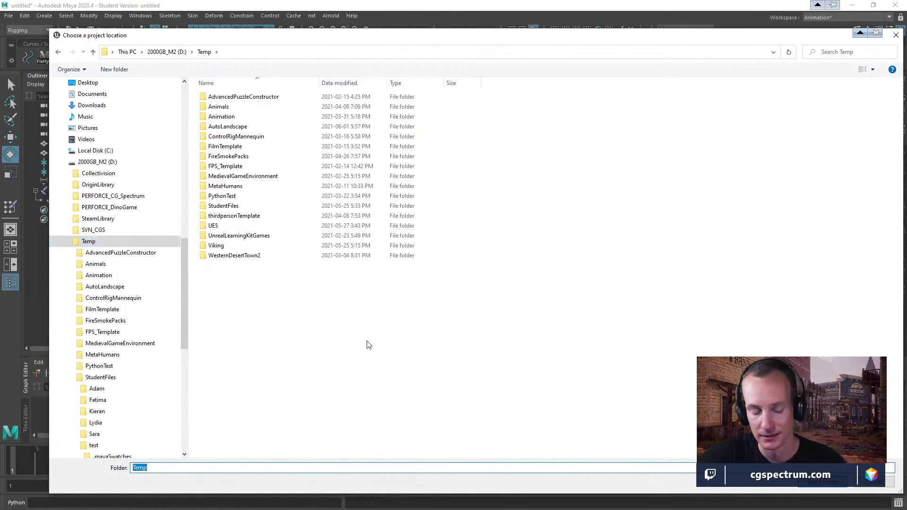
text(Control)
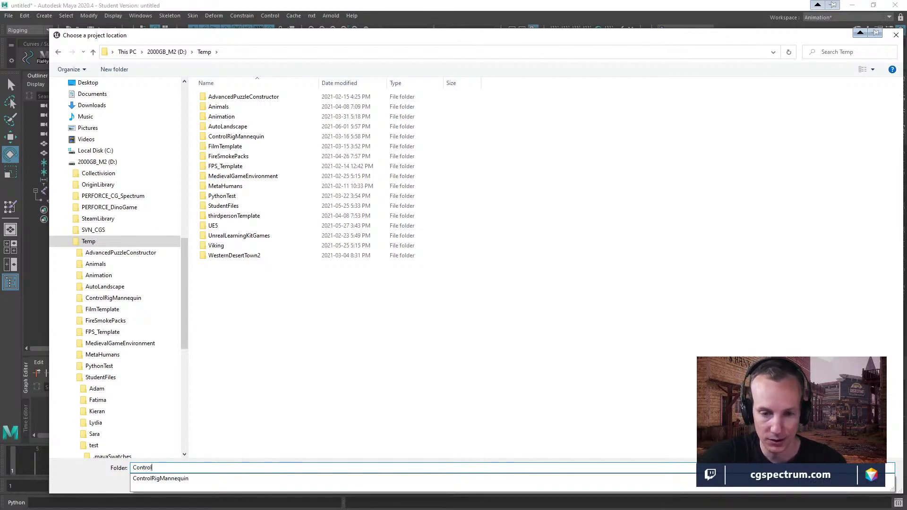
text(Rig)
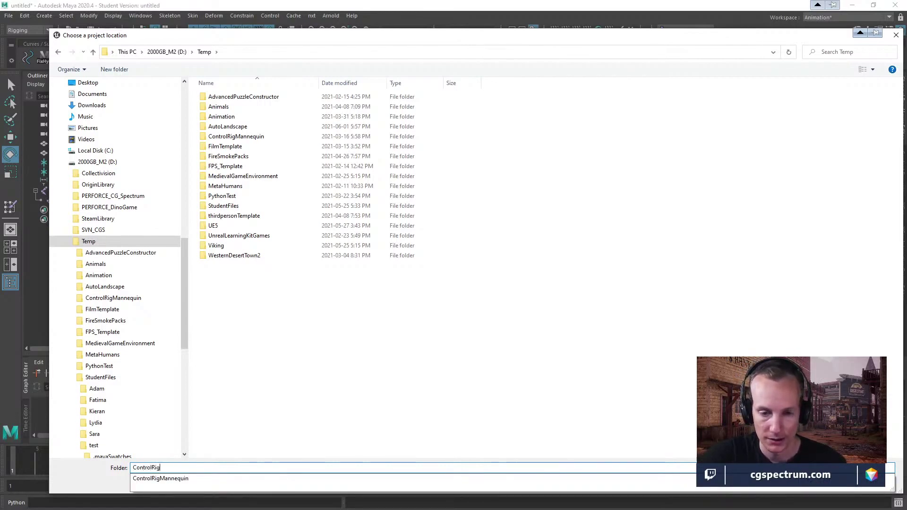
text(_)
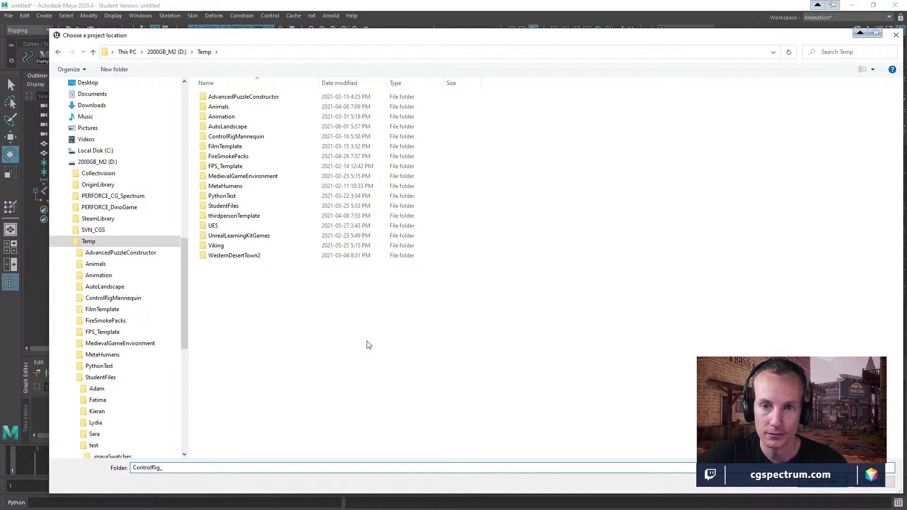
text(Exa)
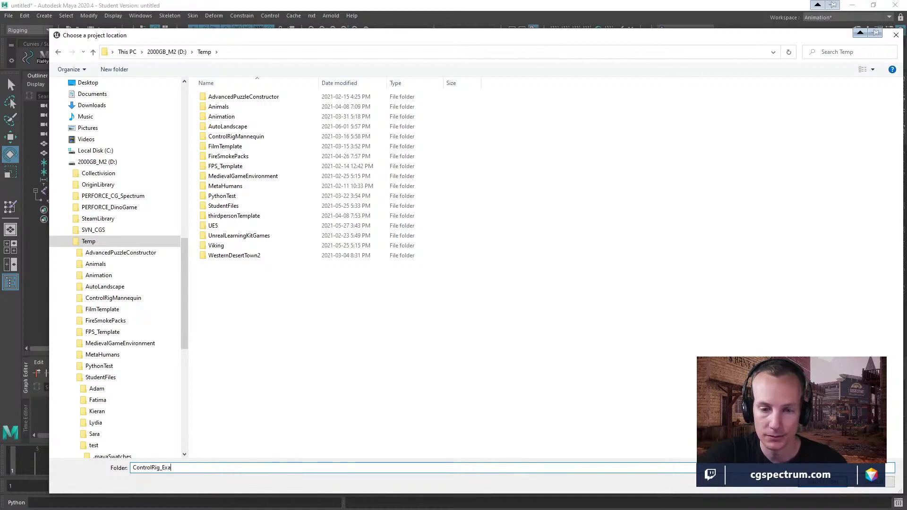
text(mples)
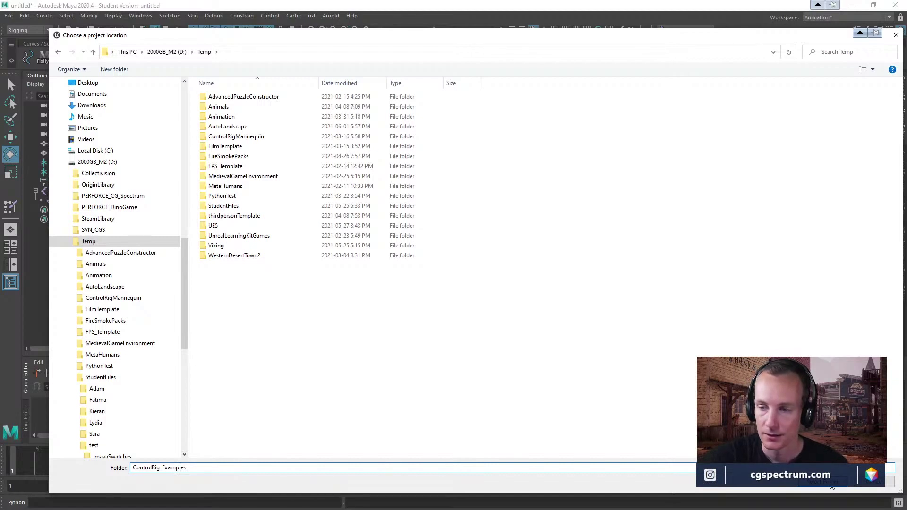
drag(229, 468, 95, 464)
key(ctrl+x)
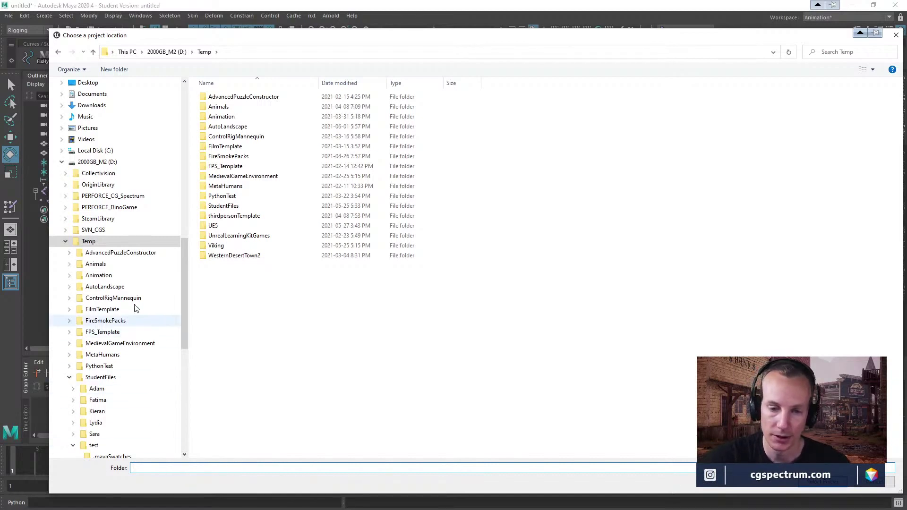
Step: Set the project location to D:\Temp, paste ControlRig_Examples as the project name and create the project
click(88, 241)
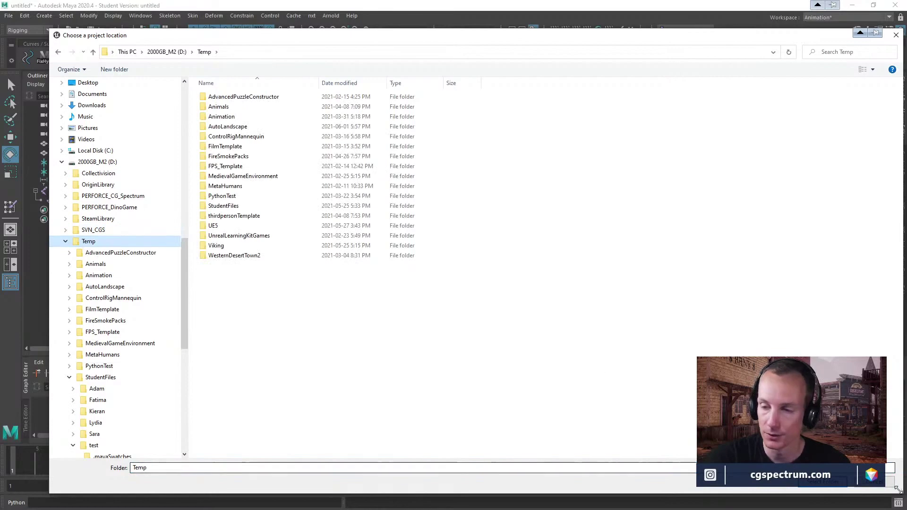
click(826, 483)
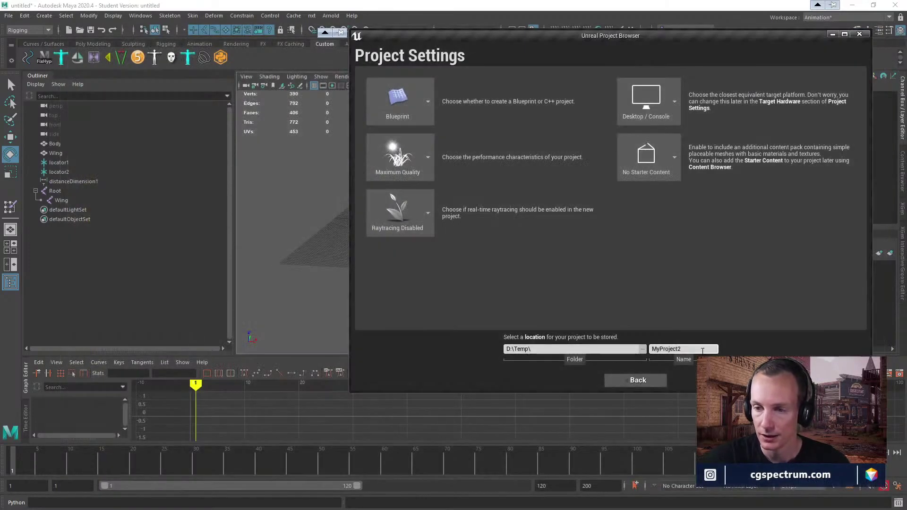
double_click(703, 351)
key(ctrl+v)
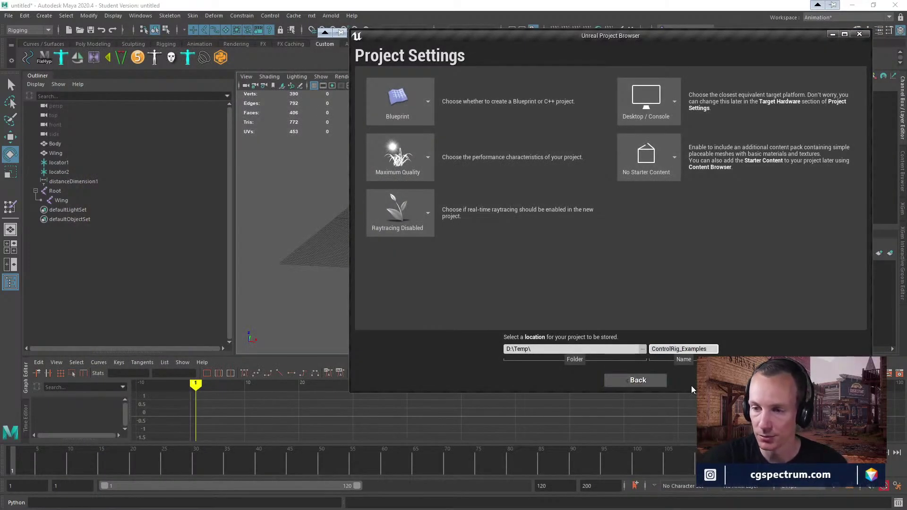
click(765, 381)
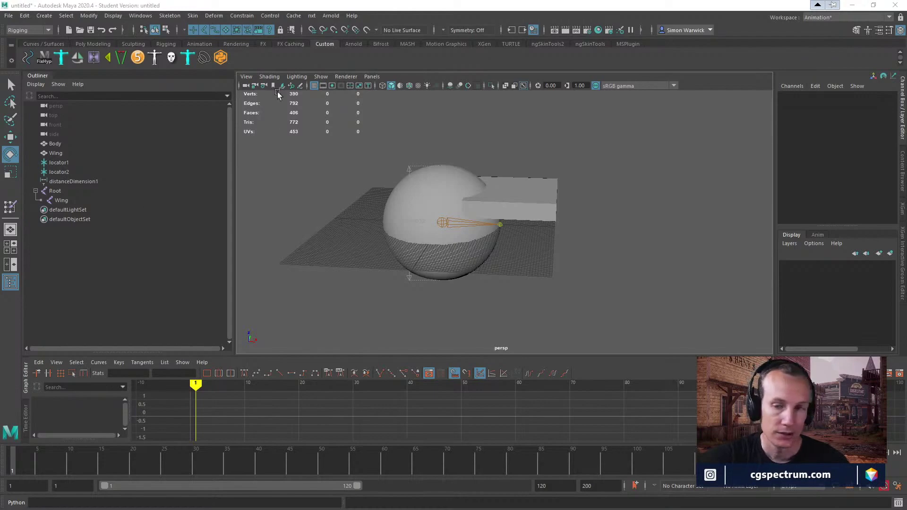
Step: In Maya, start saving the scene under a new name and browse to the D:\Temp\ControlRig_Examples folder
click(8, 16)
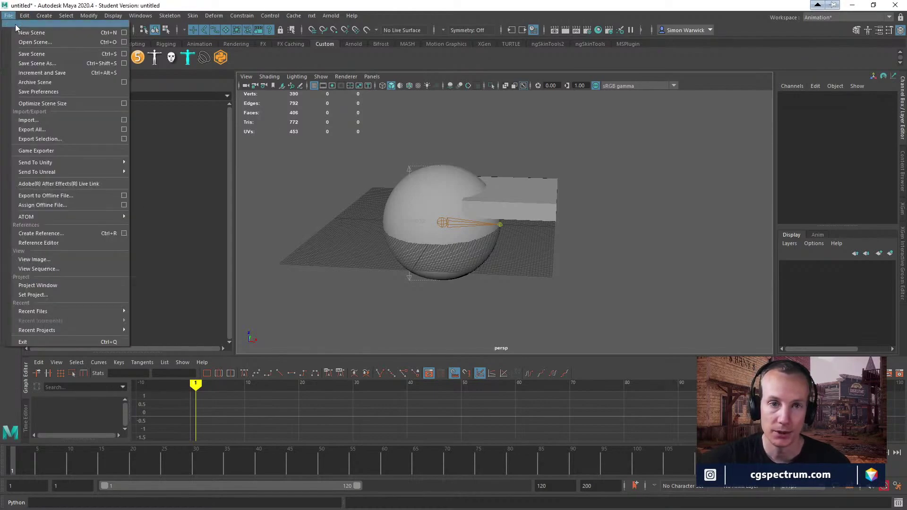
click(40, 65)
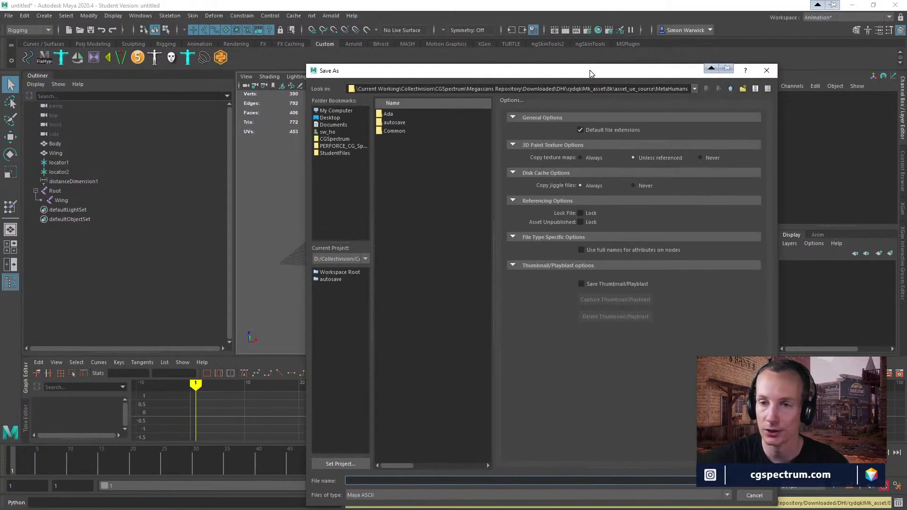
click(333, 139)
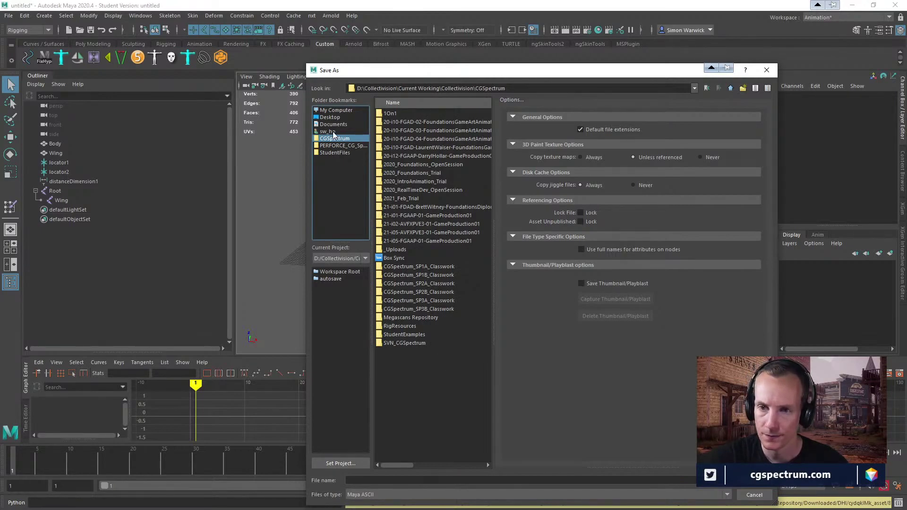
click(332, 152)
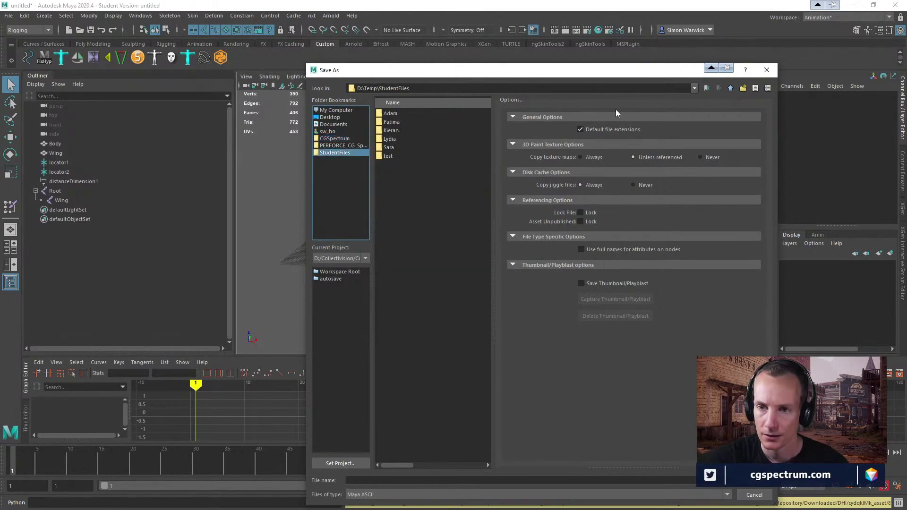
click(733, 89)
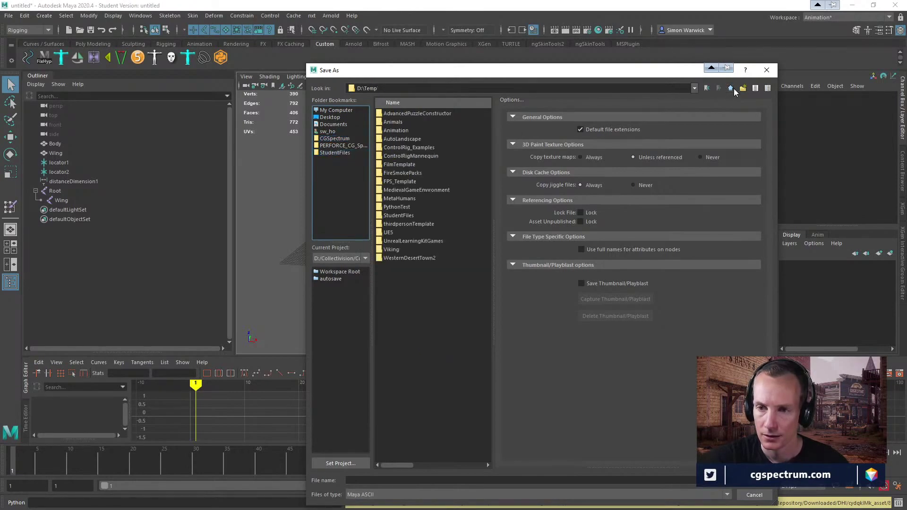
double_click(401, 147)
Step: Create a folder named Source inside ControlRig_Examples and open it
right_click(405, 211)
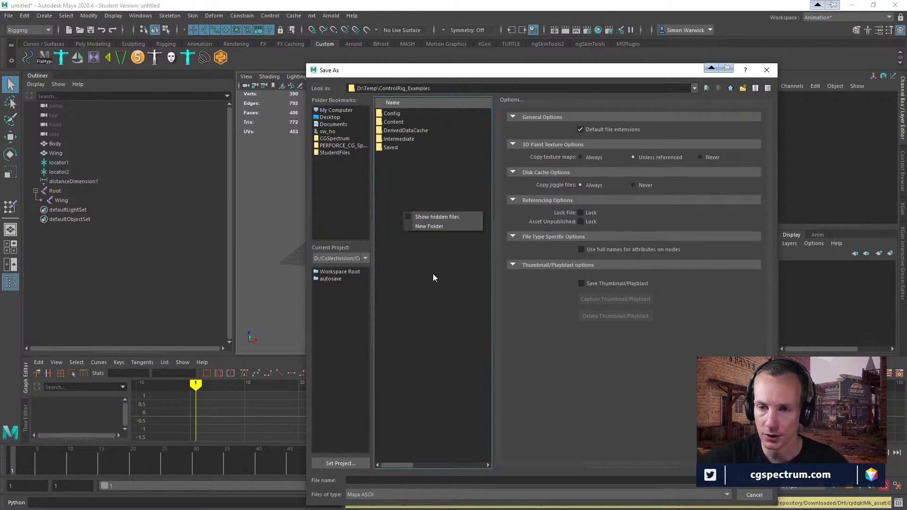
click(430, 226)
text(Source)
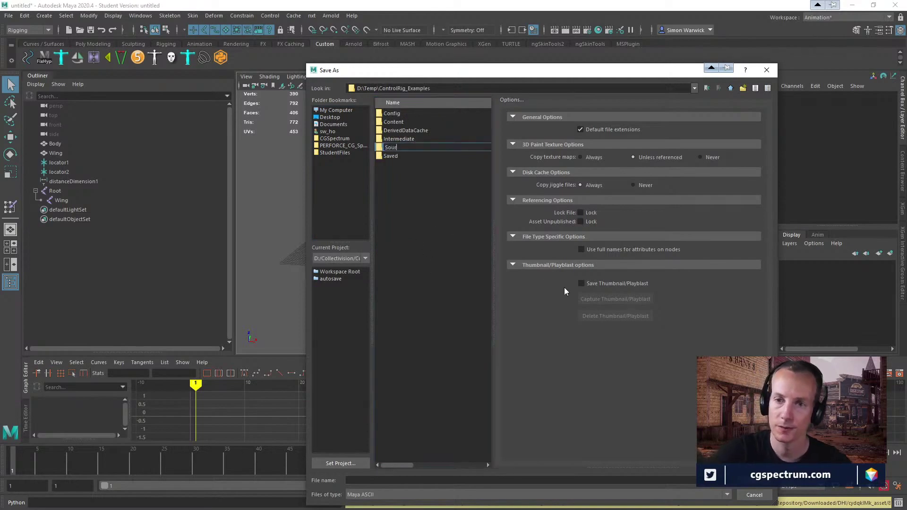
key(Return)
key(Return)
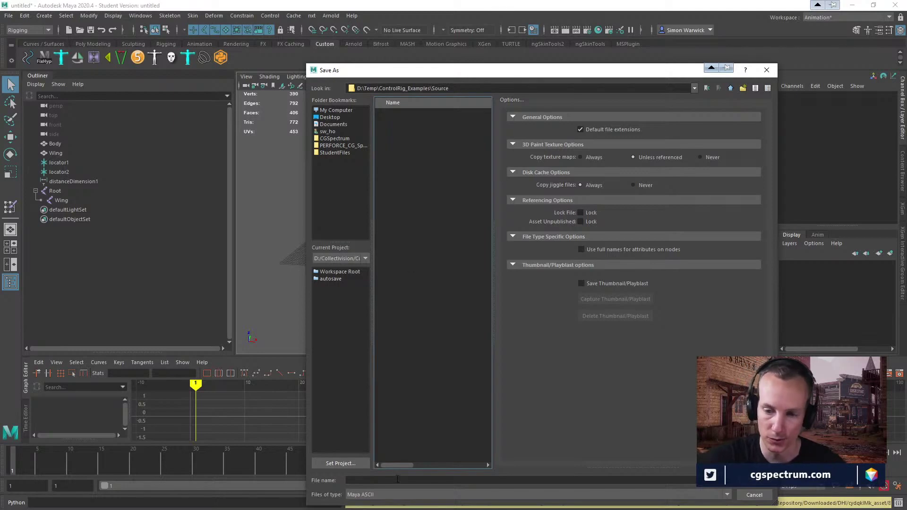
Step: Enter SpaceShip as the scene's file name, replacing the trial names Flier and FlyingShip
click(478, 480)
text(M)
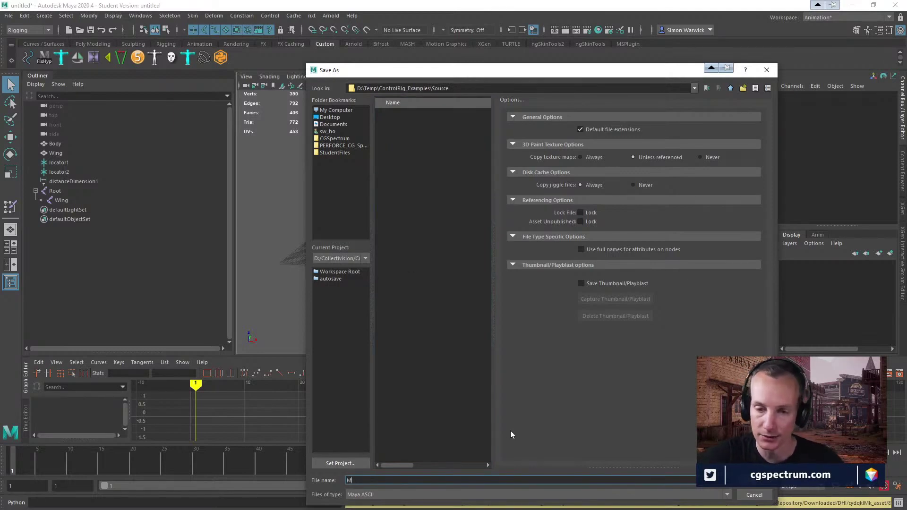
key(BackSpace)
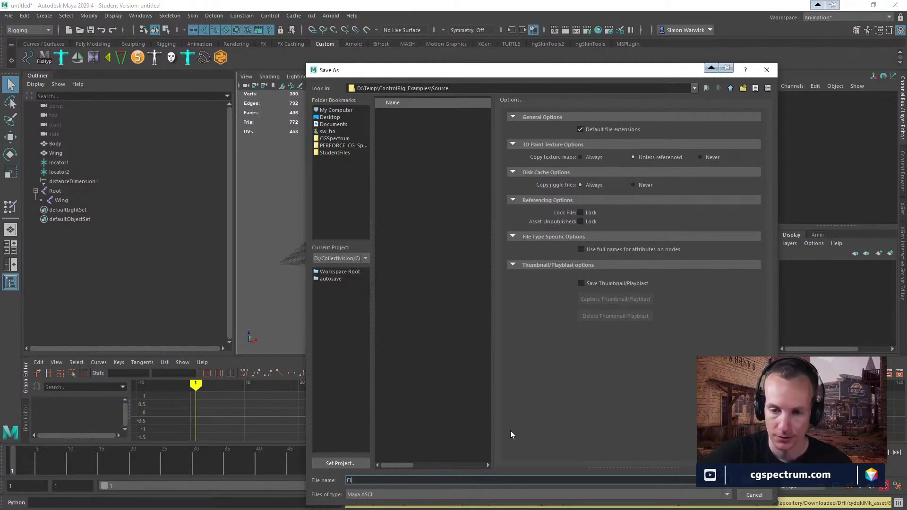
key(BackSpace)
text(ier)
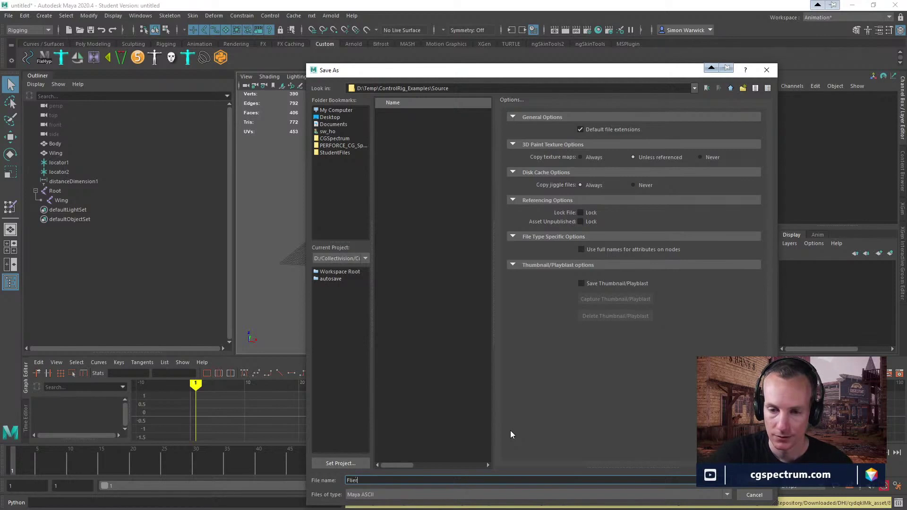
key(BackSpace)
key(BackSpace)
key(BackSpace)
text(ying)
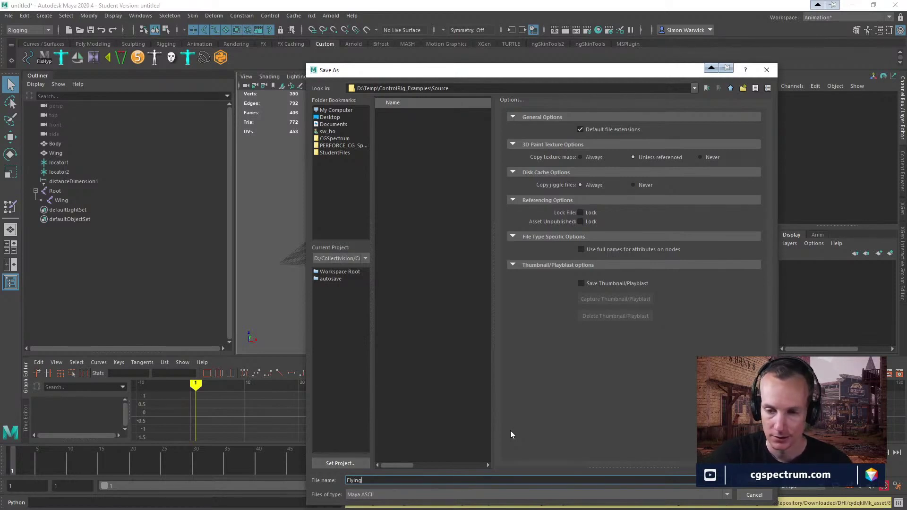
text(Ship)
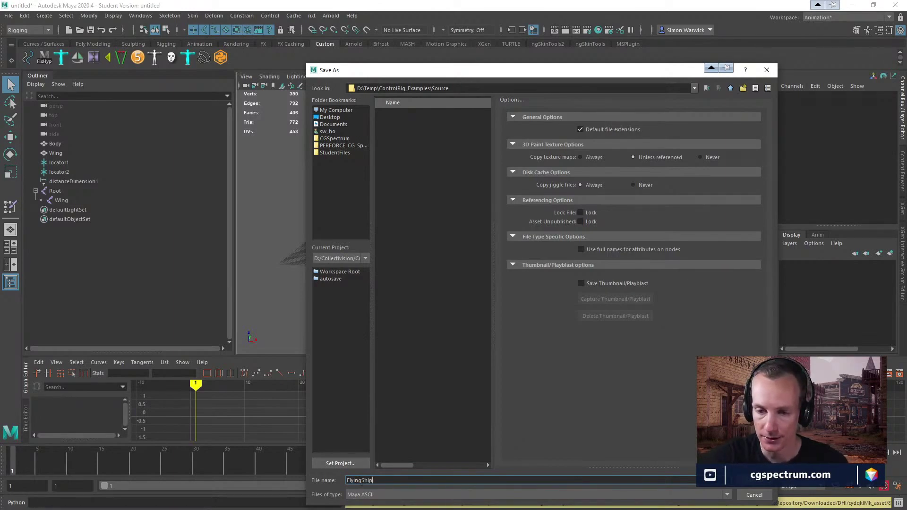
drag(361, 481, 325, 479)
text(Space)
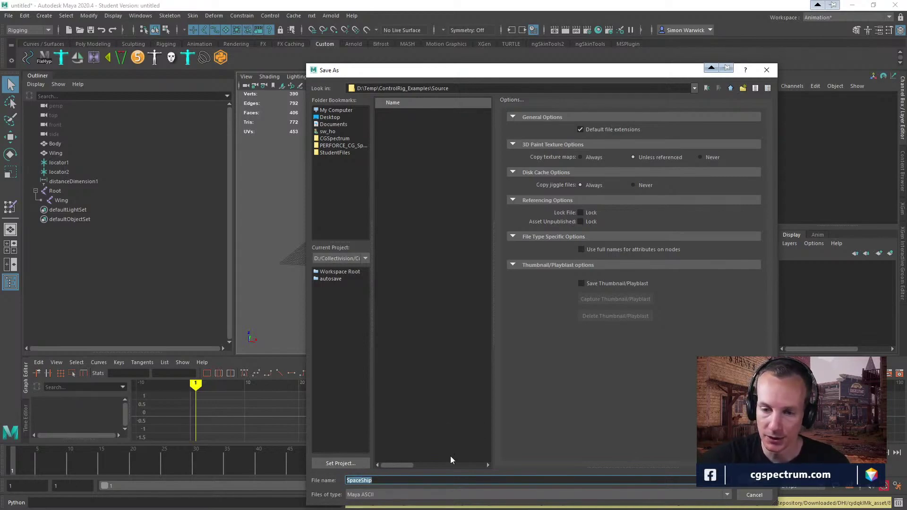
Step: Create a folder named SpaceShip inside the Source folder and open it
right_click(429, 225)
click(458, 240)
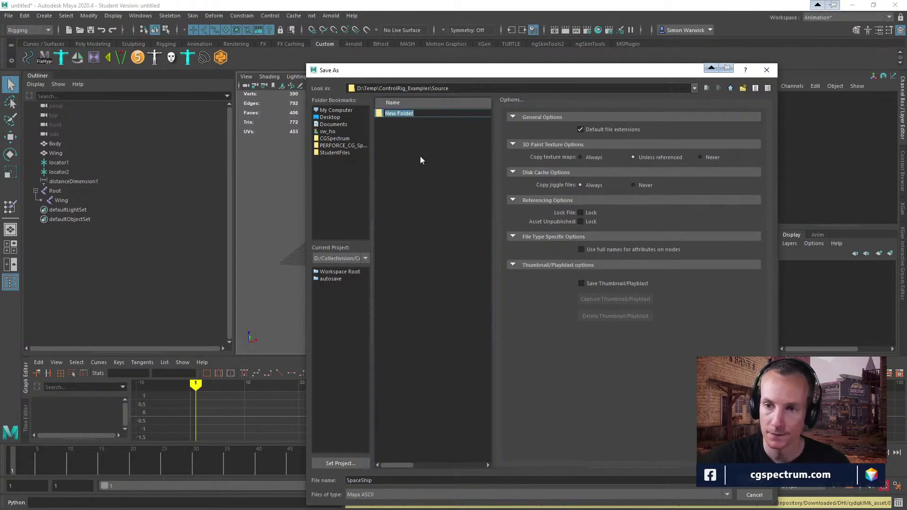
text(SpaceShip)
key(Return)
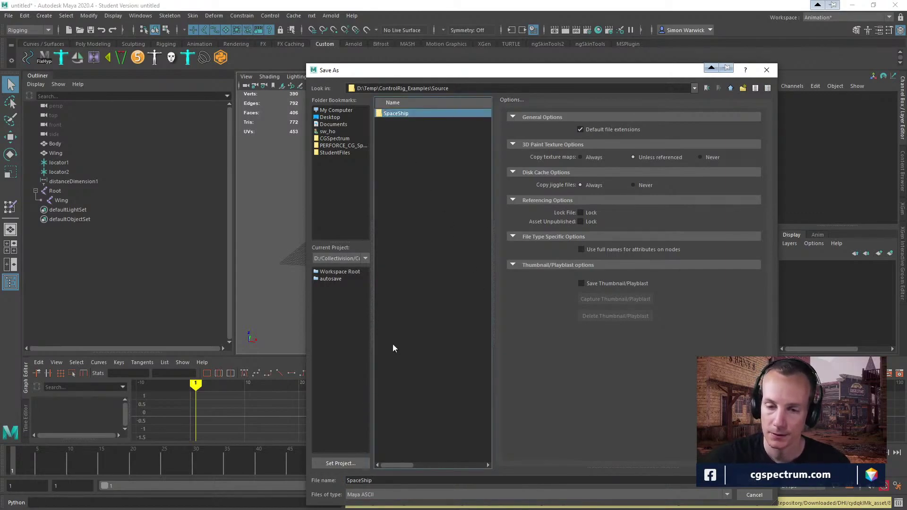
double_click(385, 115)
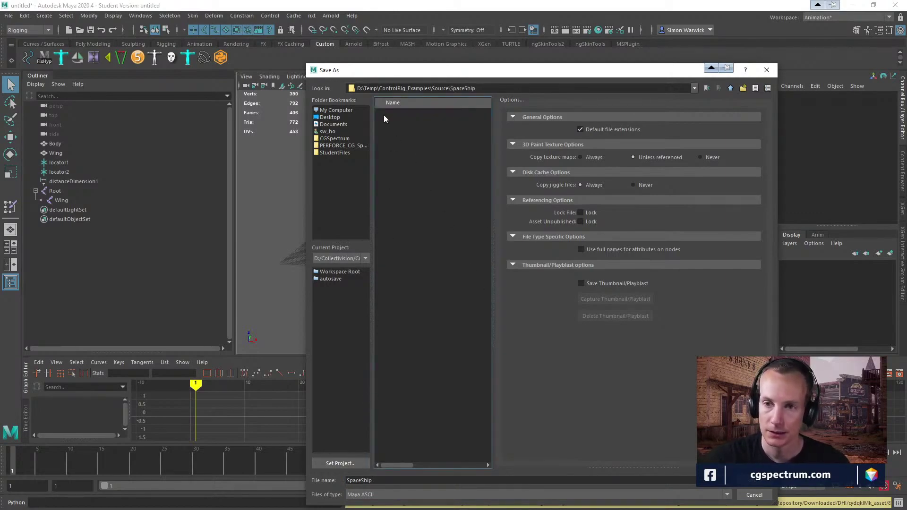
Step: Save the scene as SpaceShip_Rig in the SpaceShip folder, accepting the student version notice
click(373, 481)
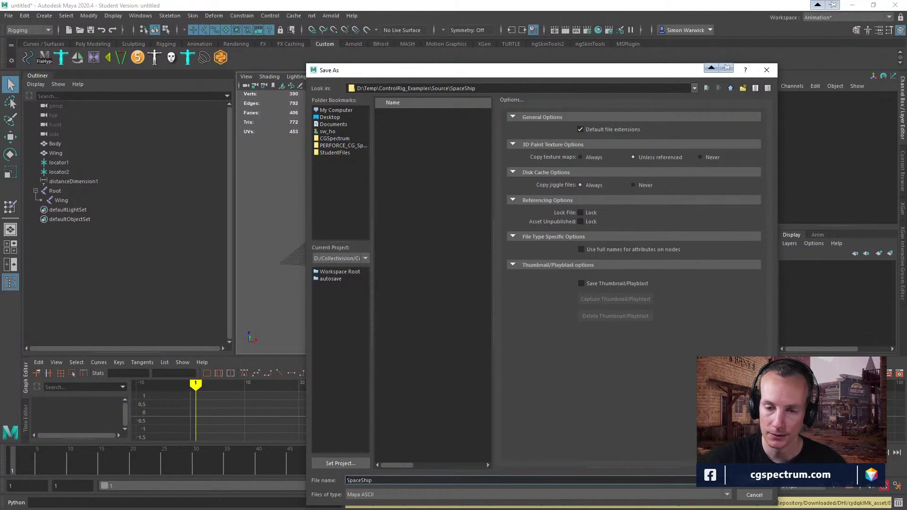
text(_Rig)
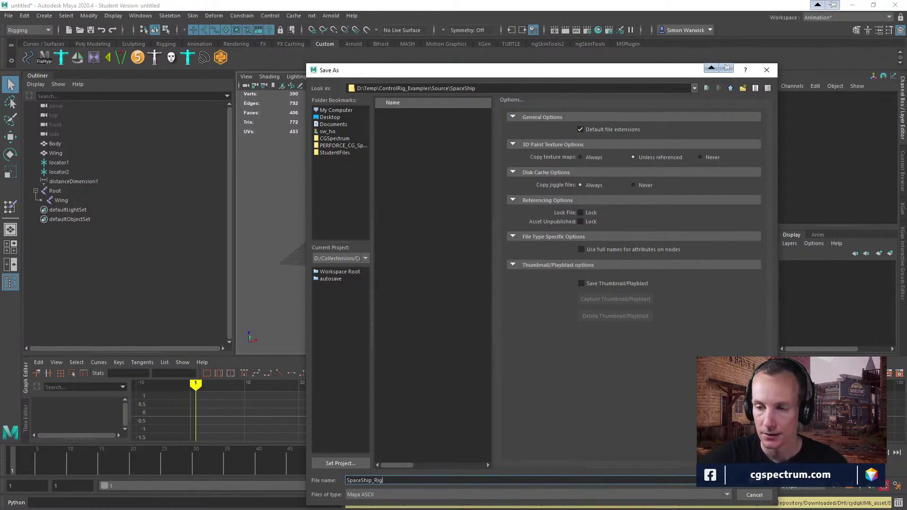
key(Return)
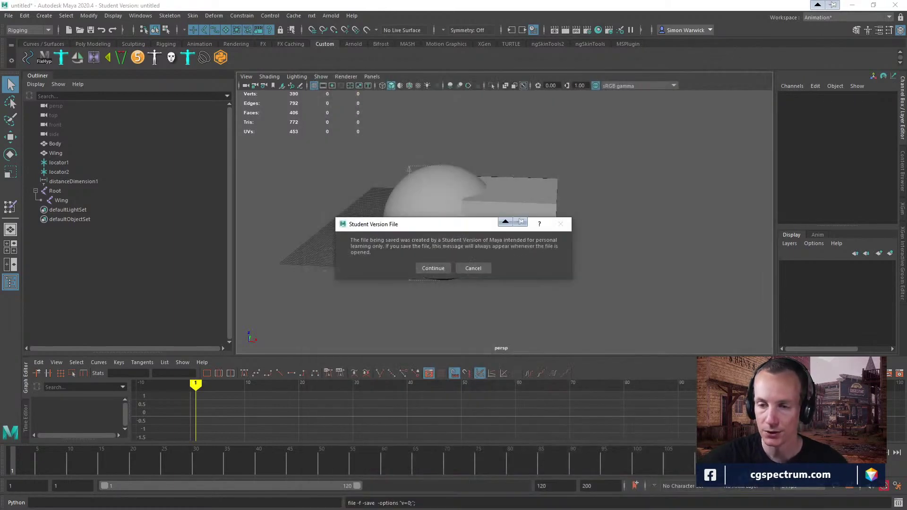
click(438, 269)
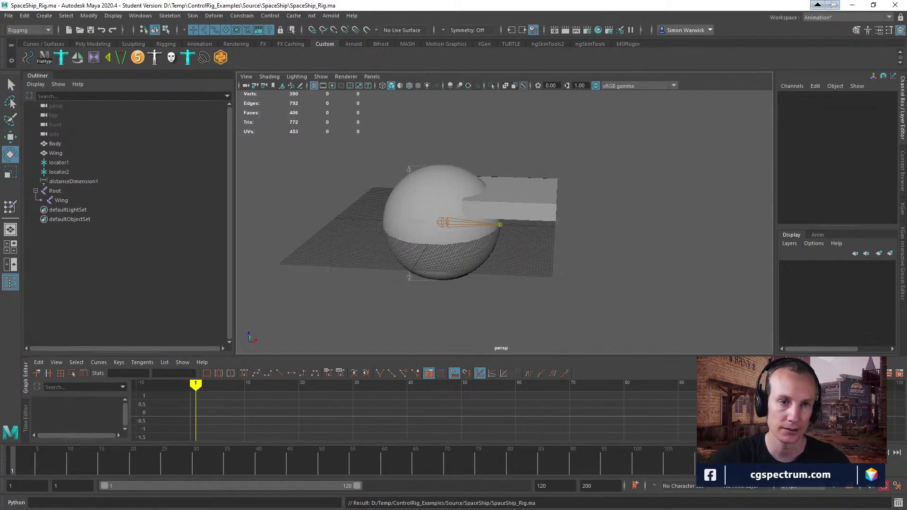
drag(0, 134, 0, 189)
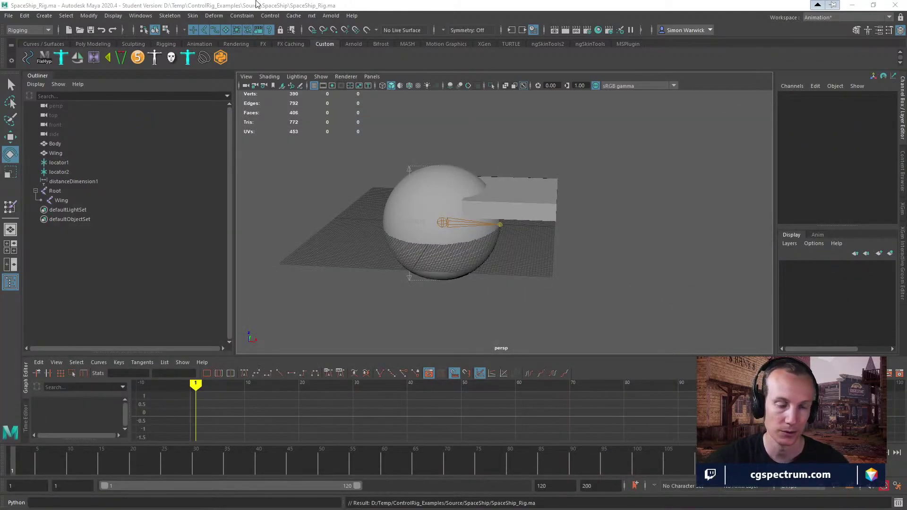
click(10, 16)
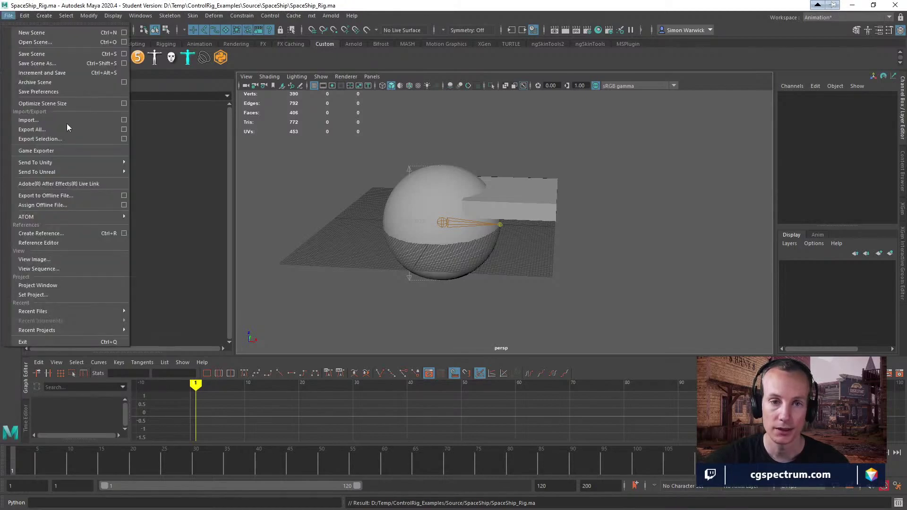
click(142, 204)
click(61, 200)
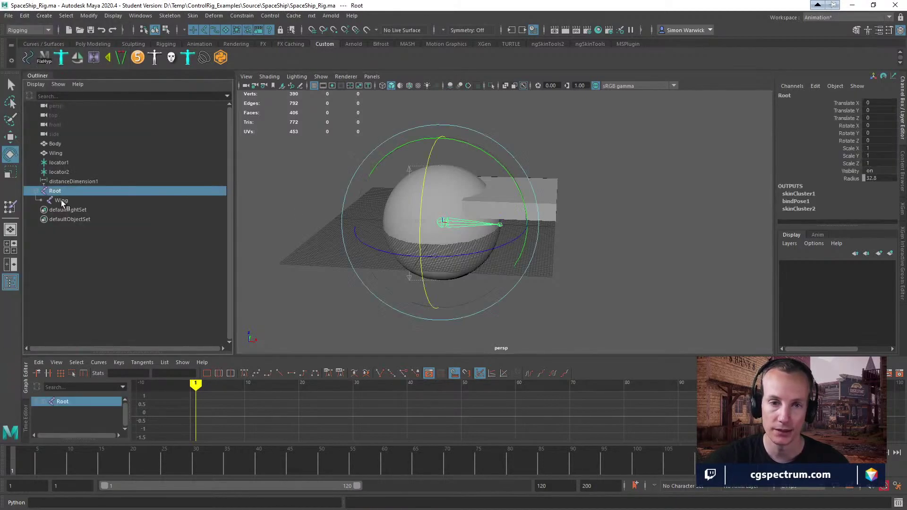
shift+click(56, 190)
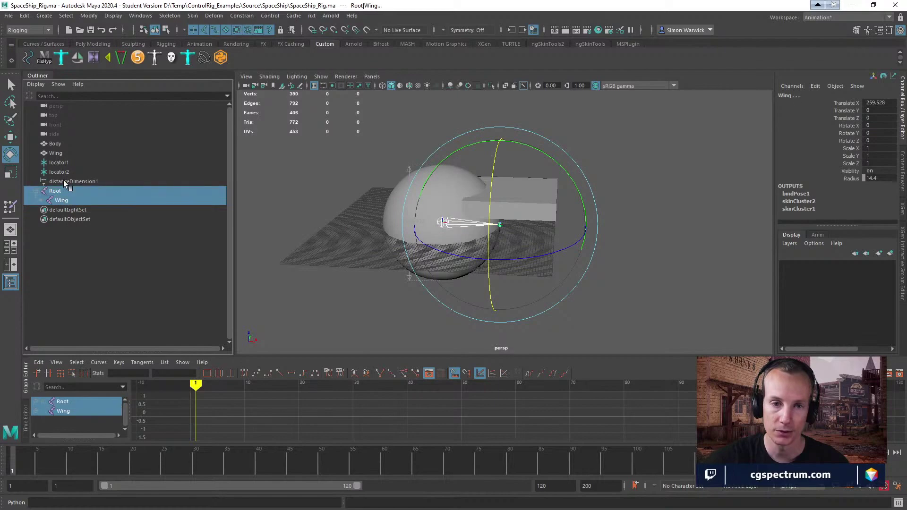
ctrl+click(57, 148)
Step: Group the Wing and Body meshes and name the group Meshes
click(58, 151)
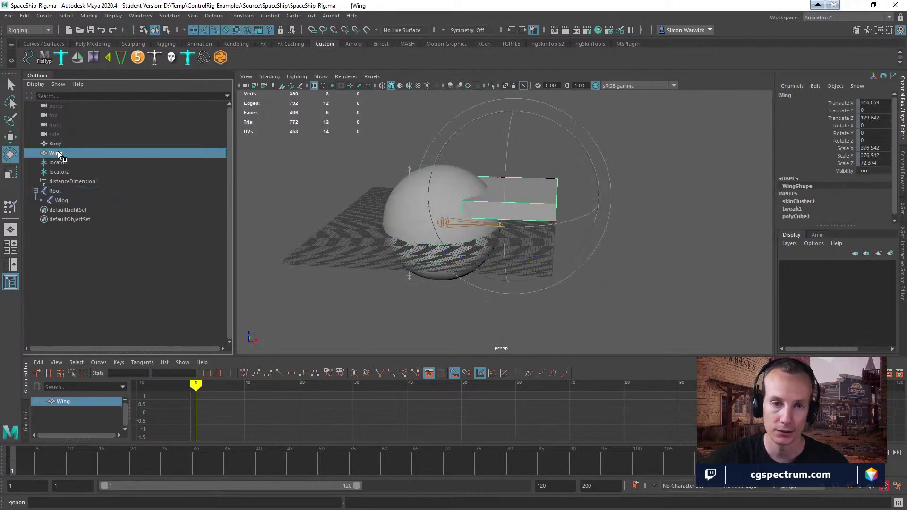
ctrl+click(57, 145)
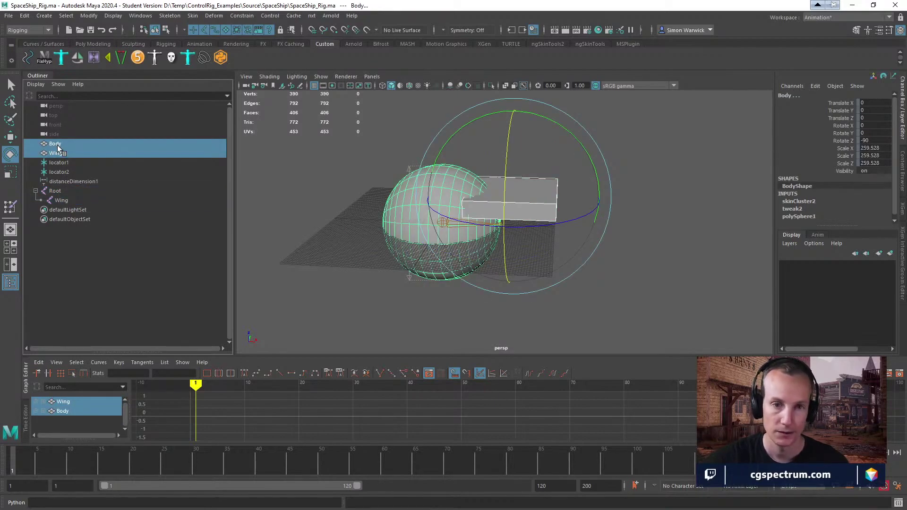
key(ctrl+g)
click(36, 191)
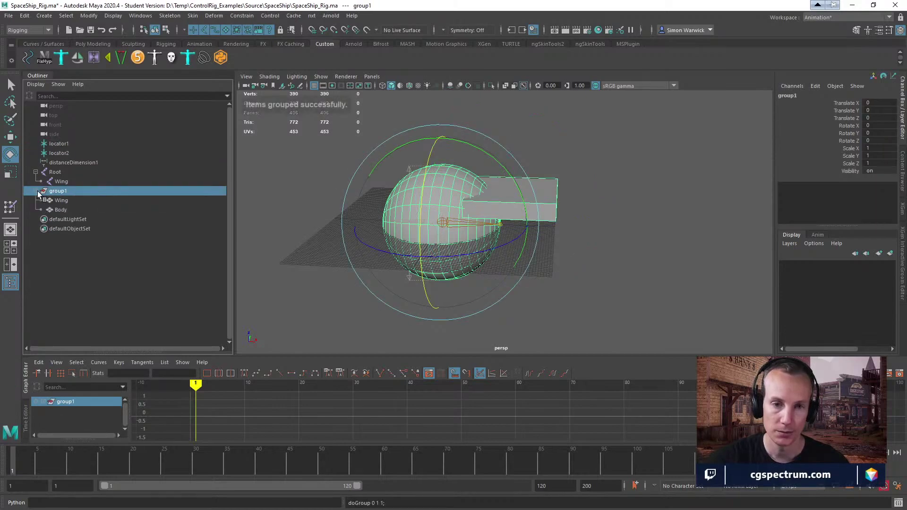
double_click(57, 191)
text(Meshes)
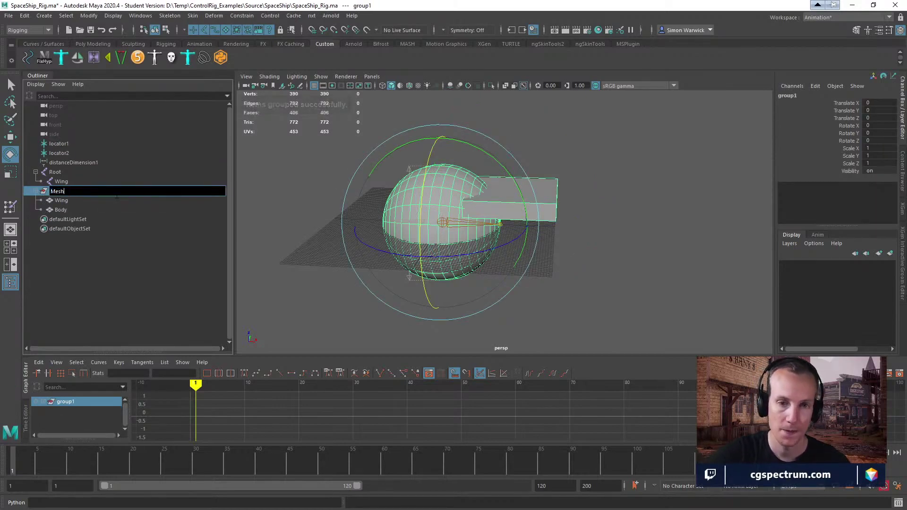
key(Return)
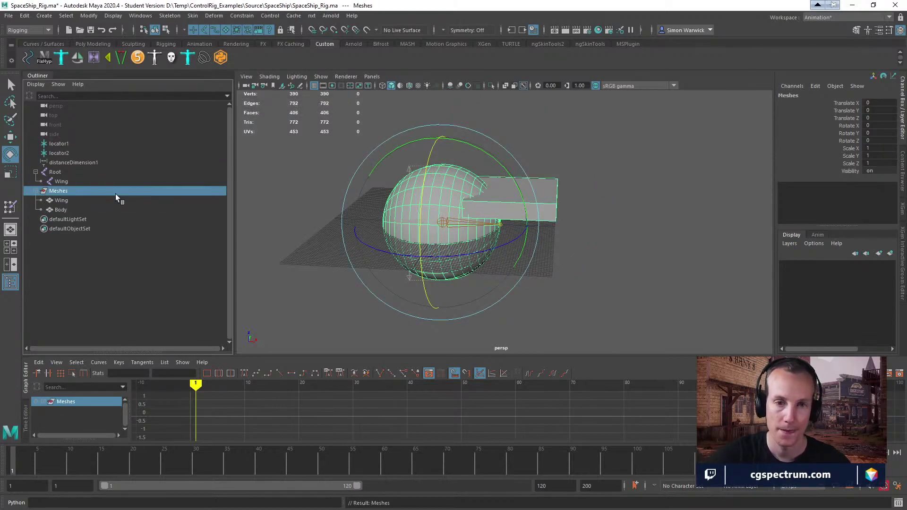
Step: Select the Root joint together with the Meshes group and start exporting the selection
click(53, 174)
ctrl+click(61, 190)
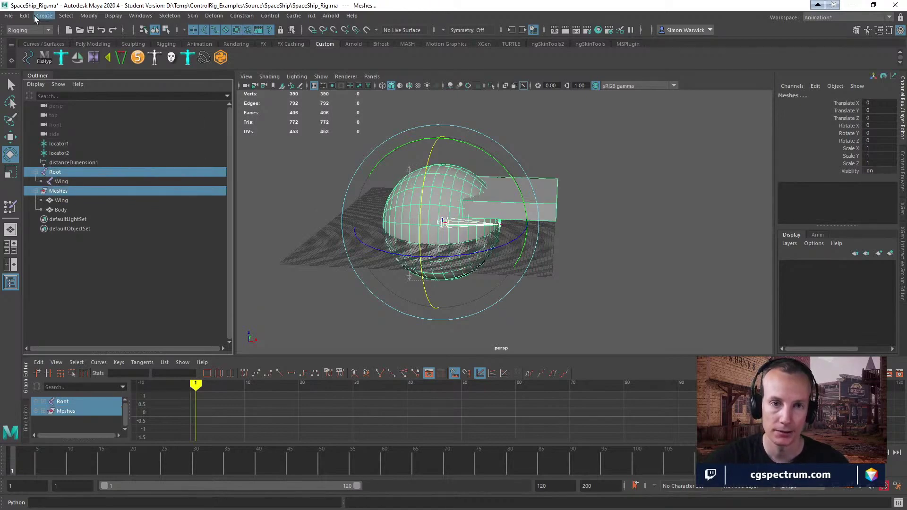
click(9, 15)
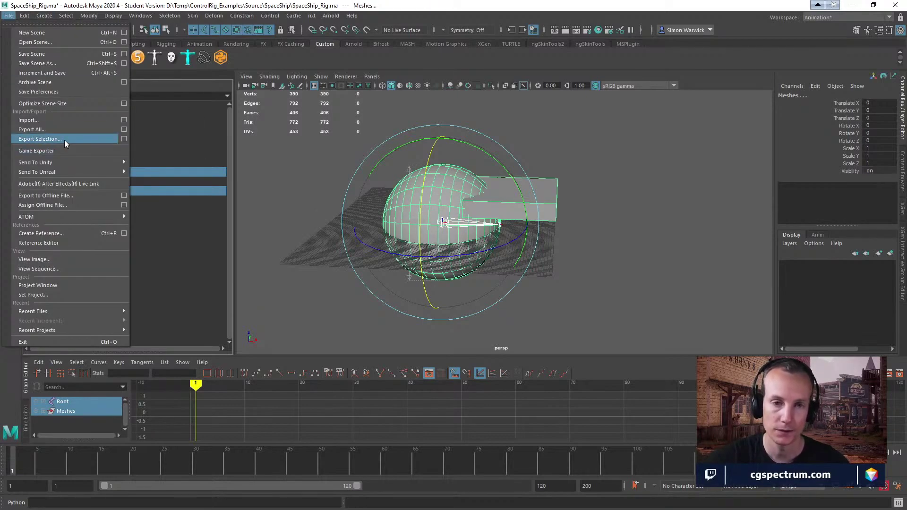
click(64, 140)
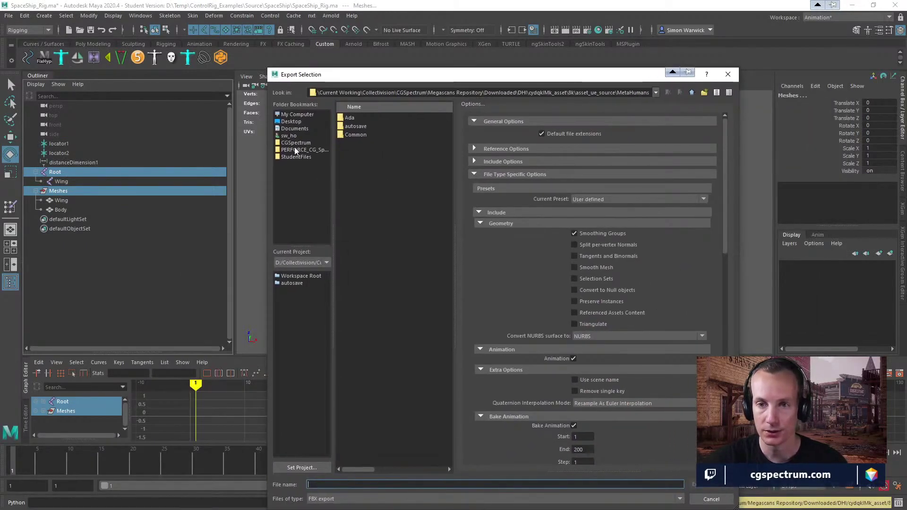
Step: Set the export location to the D:\Temp\ControlRig_Examples\Source\SpaceShip folder
click(296, 156)
click(693, 92)
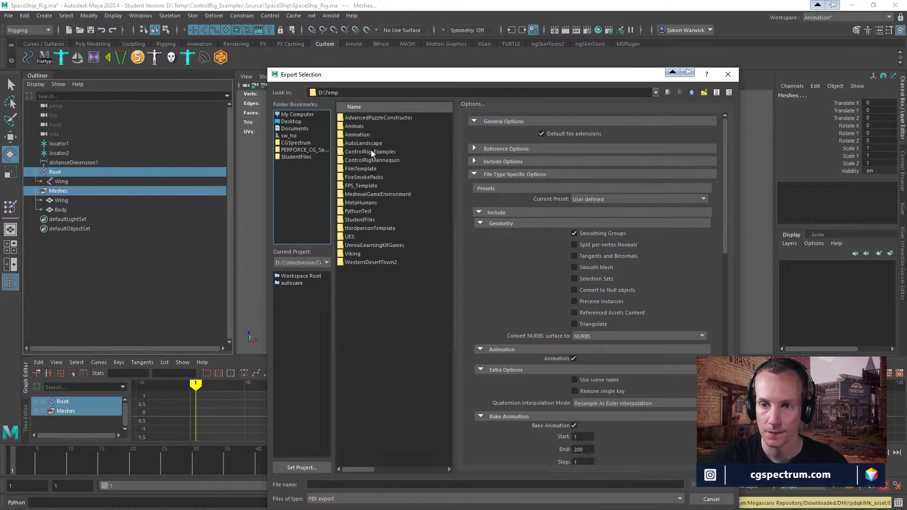
double_click(367, 151)
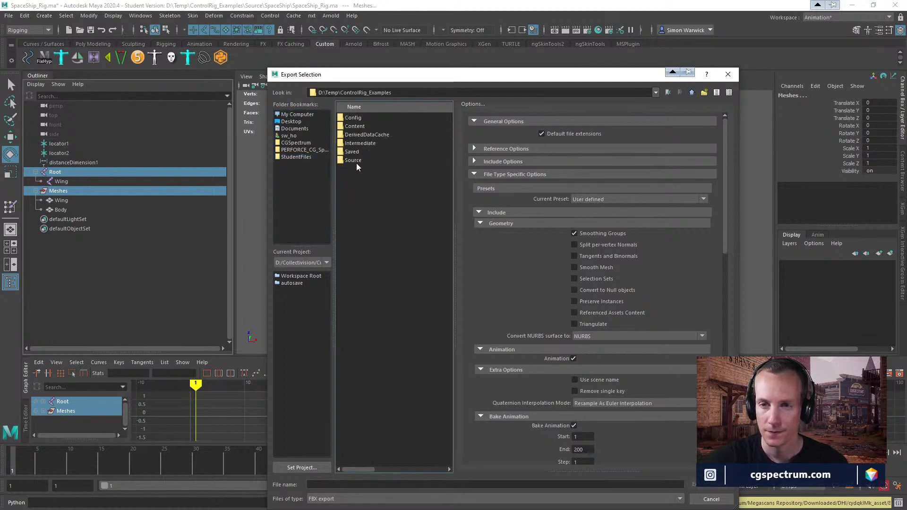
double_click(356, 161)
double_click(356, 118)
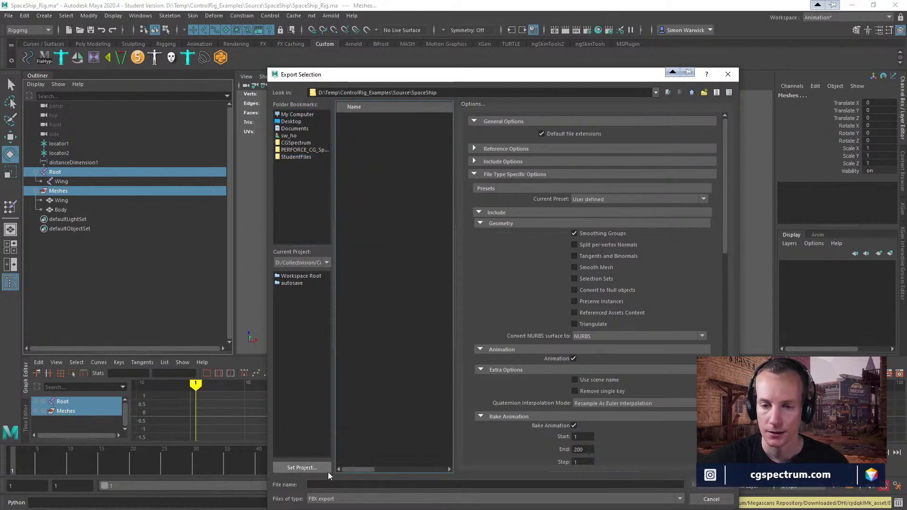
Step: Name the FBX file SKM_SpaceShip, turn off Animation and export the selection
click(336, 485)
text(SKM)
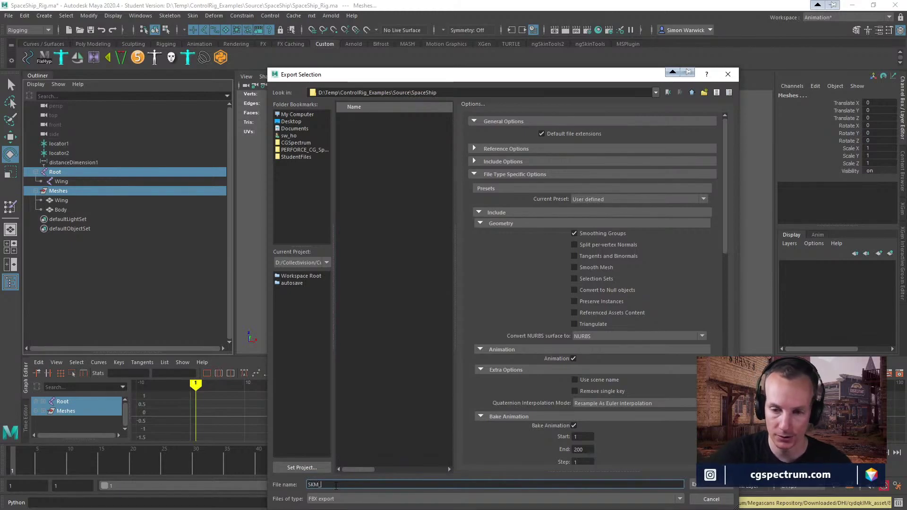
text(_Spa)
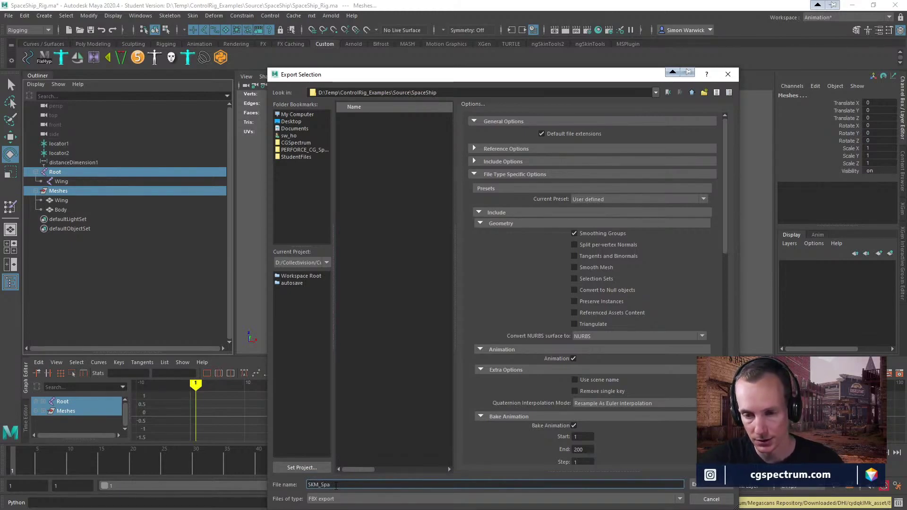
text(ceShip)
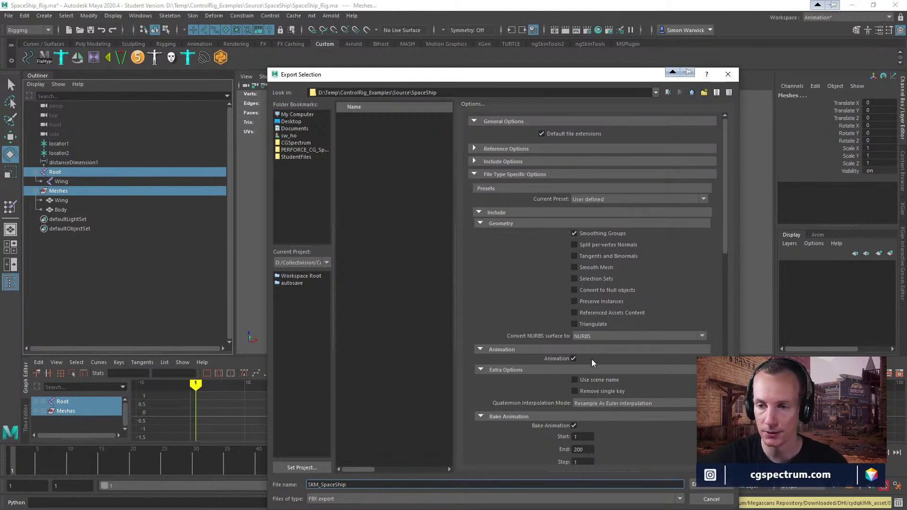
click(573, 358)
scroll(639, 349, down, 1)
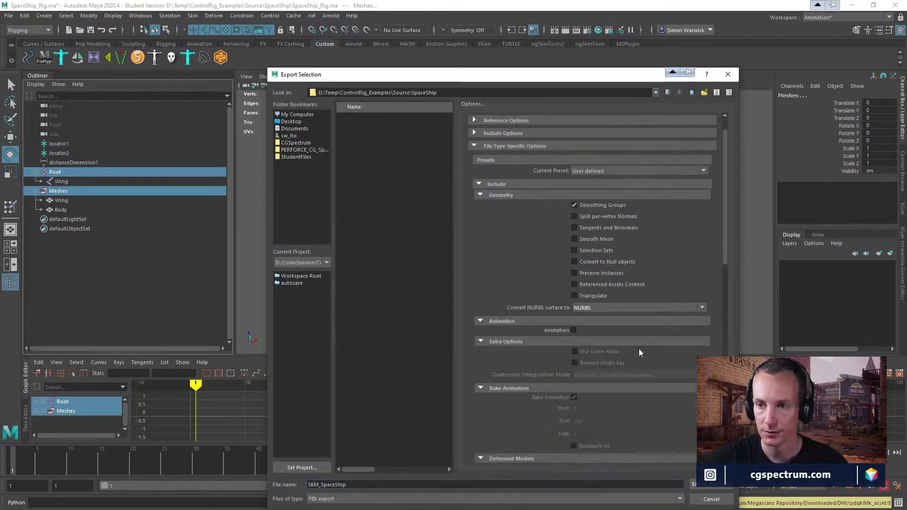
scroll(642, 364, up, 1)
click(712, 484)
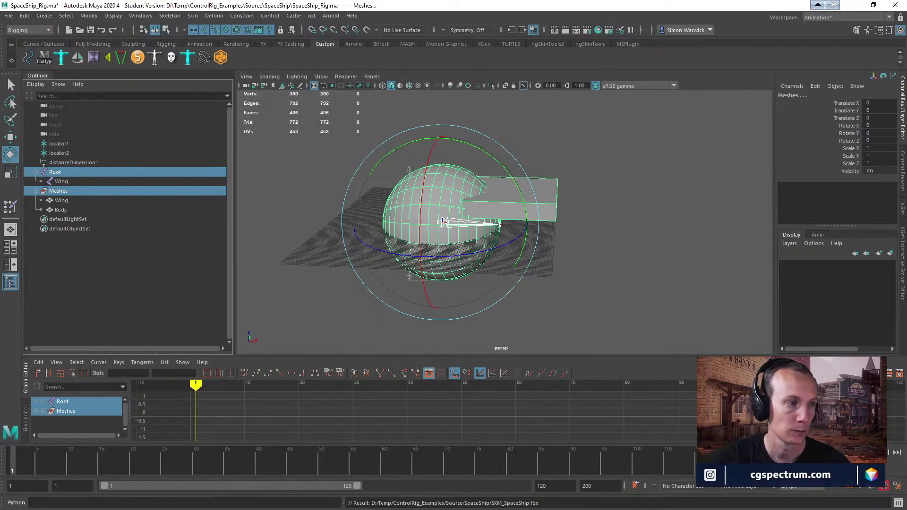
Step: Switch to the Unreal Editor and show the Content Browser with its folder tree
key(alt+Tab)
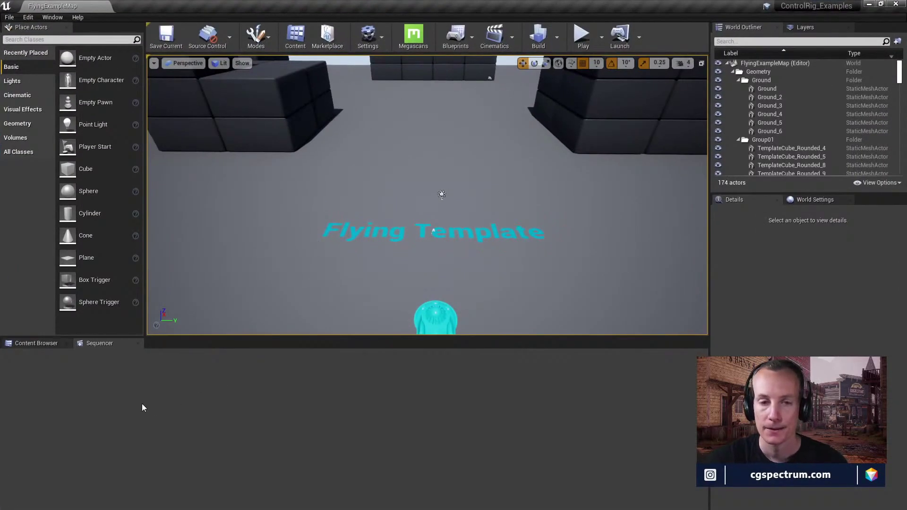
click(35, 343)
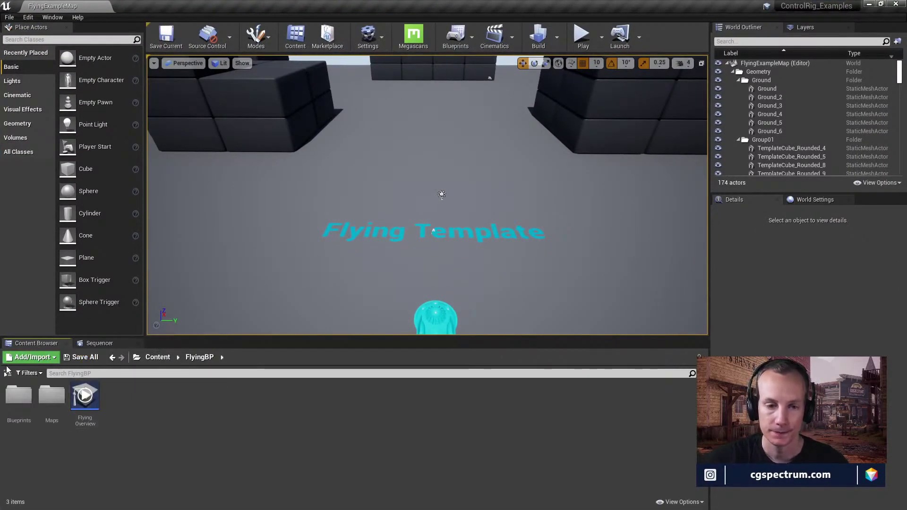
click(8, 373)
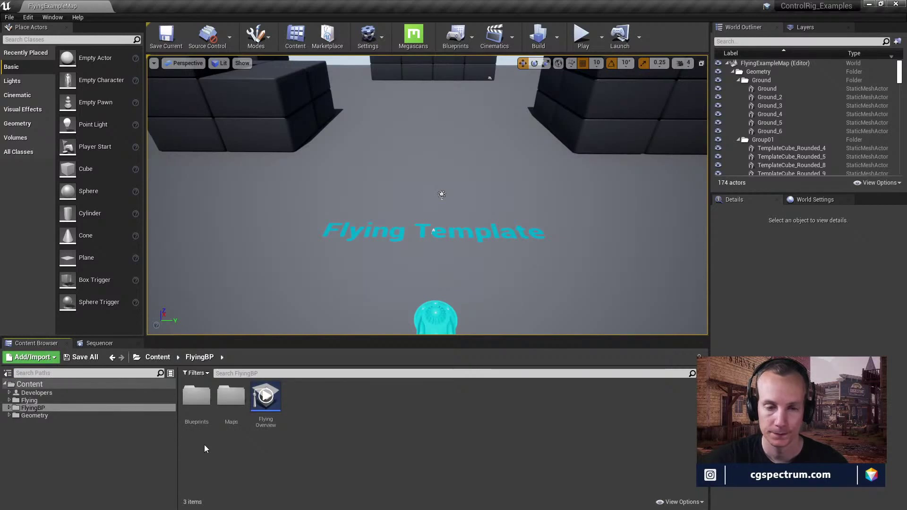
Step: Create a folder named SpaceShip inside the FlyingBP content folder and open it
right_click(218, 447)
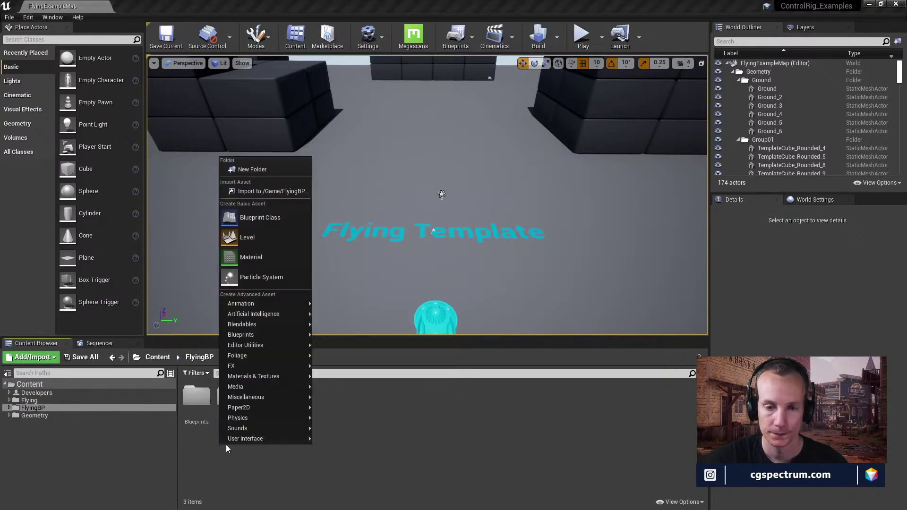
click(252, 169)
text(p)
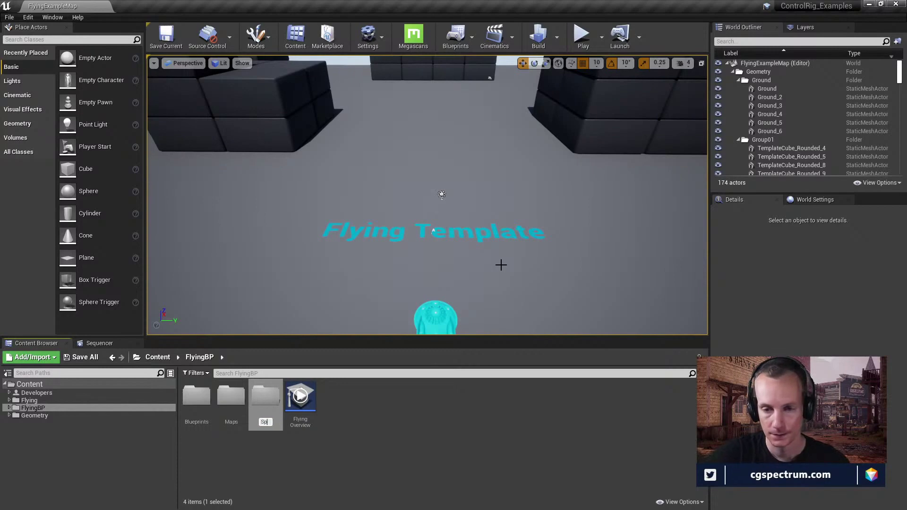
text(aceShip)
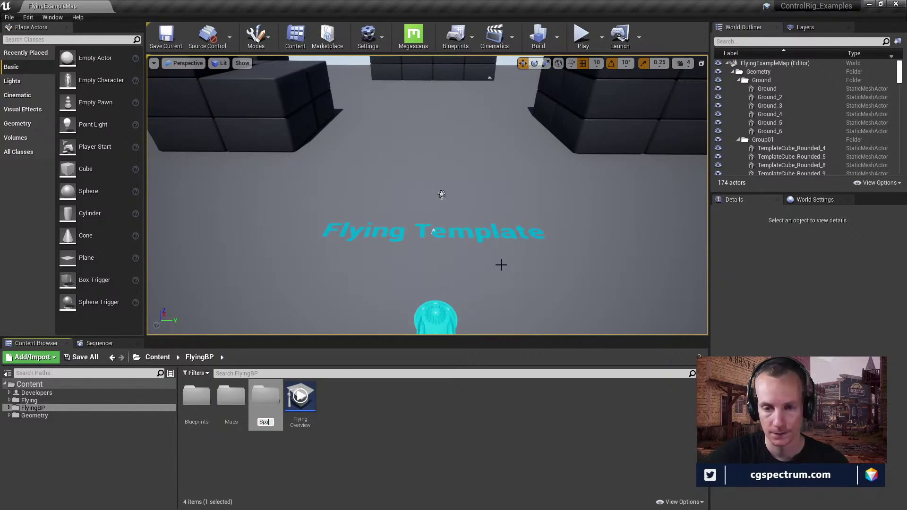
key(Return)
key(Return)
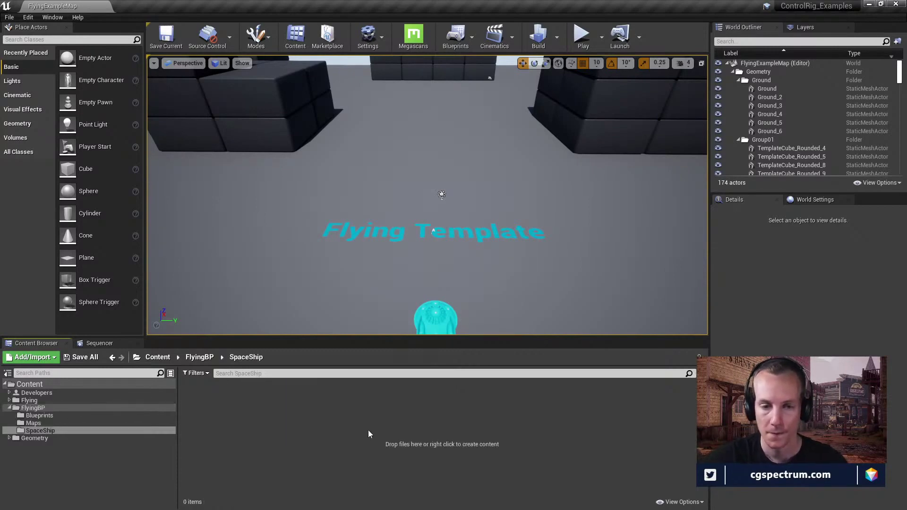
Step: Choose SKM_SpaceShip.fbx from D:\Temp\ControlRig_Examples\Source\SpaceShip for import into the SpaceShip content folder
right_click(273, 417)
click(331, 165)
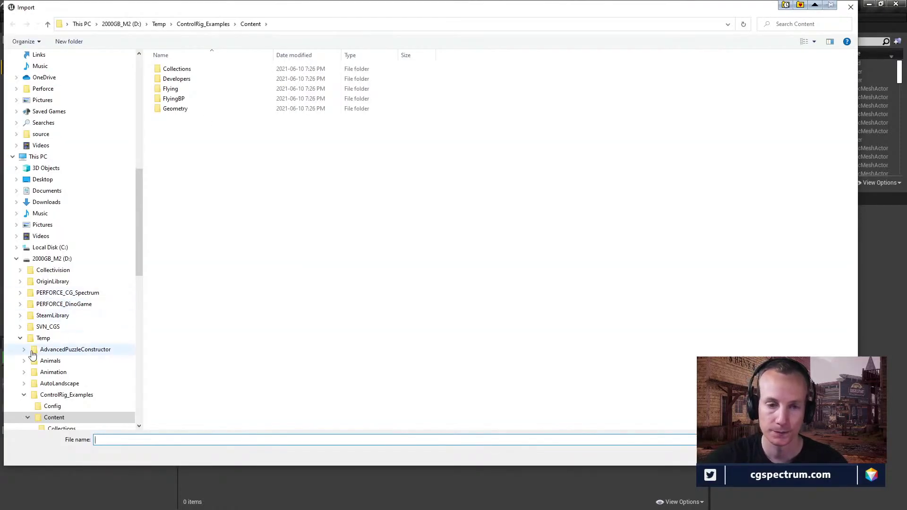
click(24, 395)
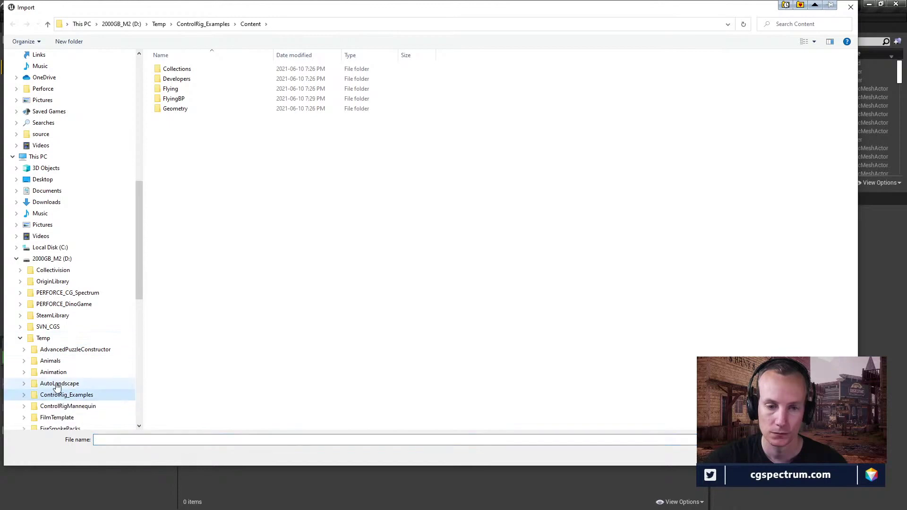
scroll(24, 369, down, 3)
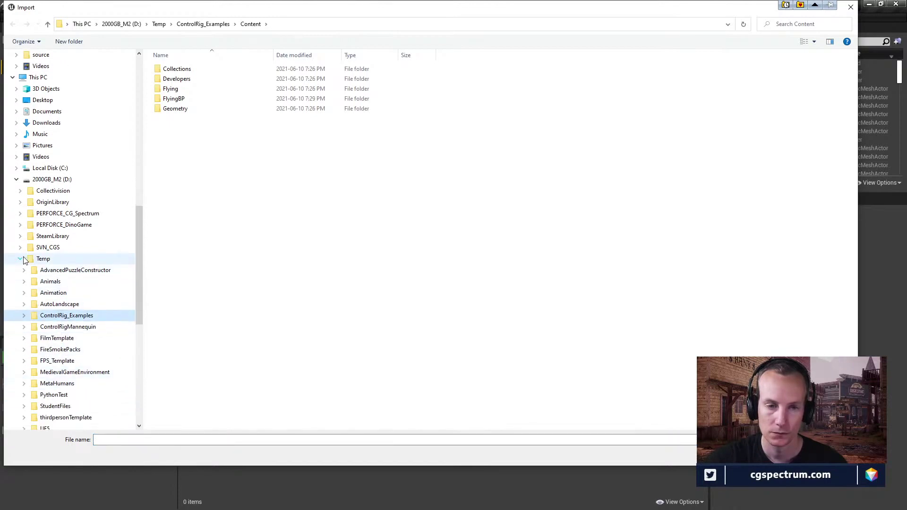
click(21, 259)
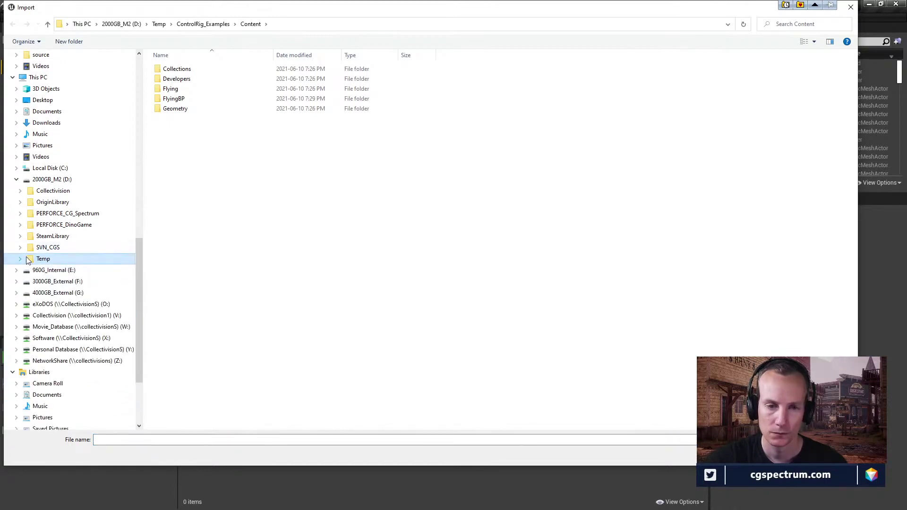
click(26, 258)
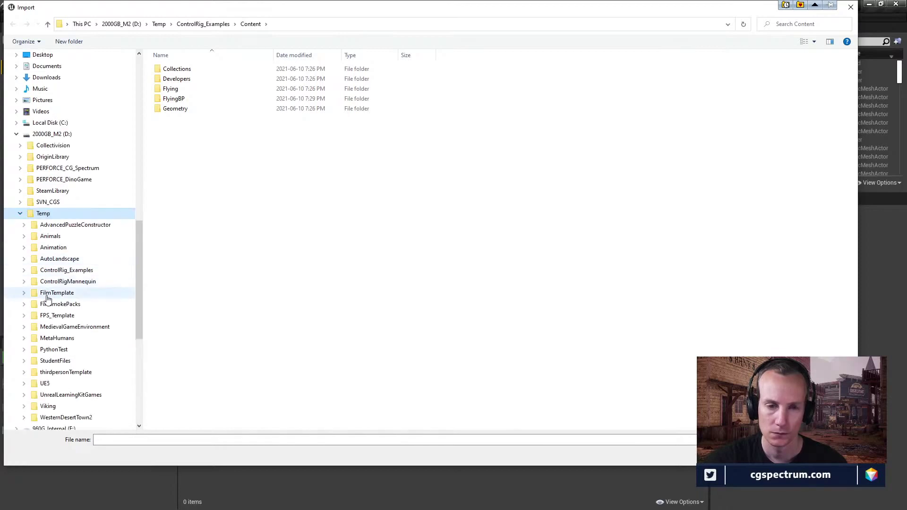
click(62, 270)
double_click(184, 118)
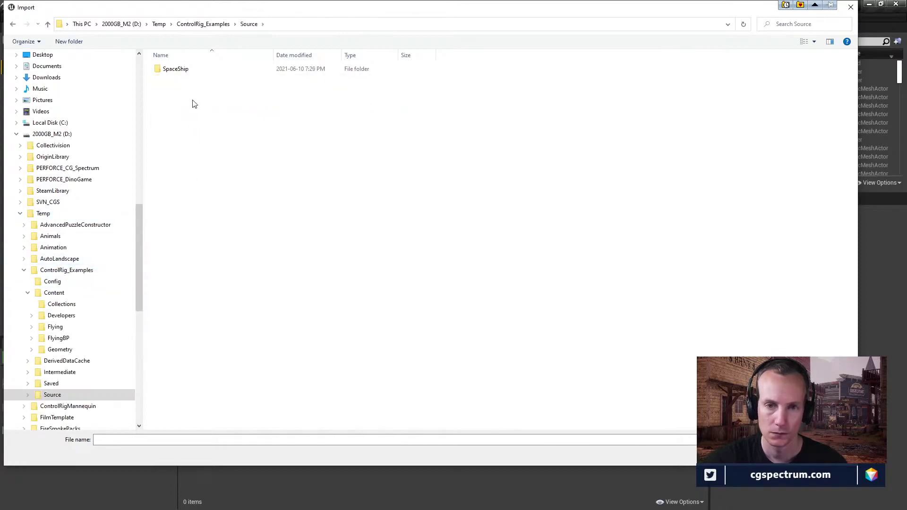
double_click(180, 71)
click(188, 71)
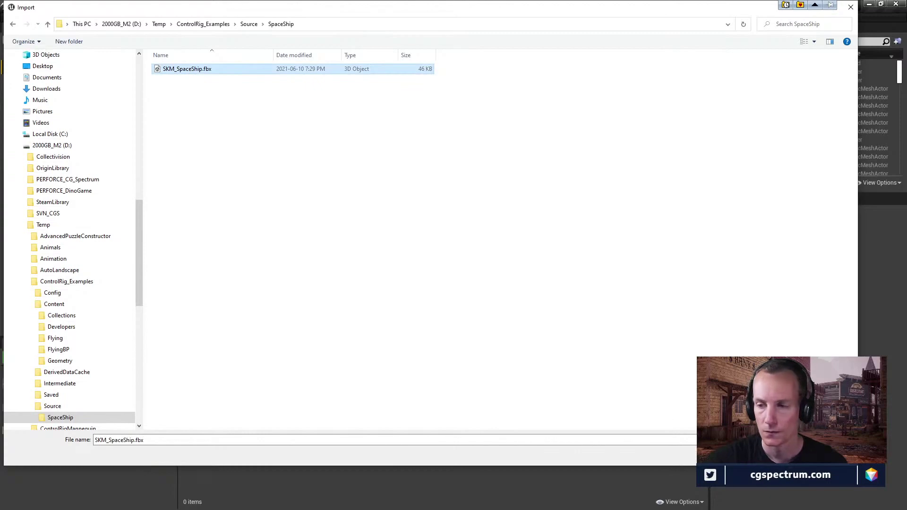
key(Return)
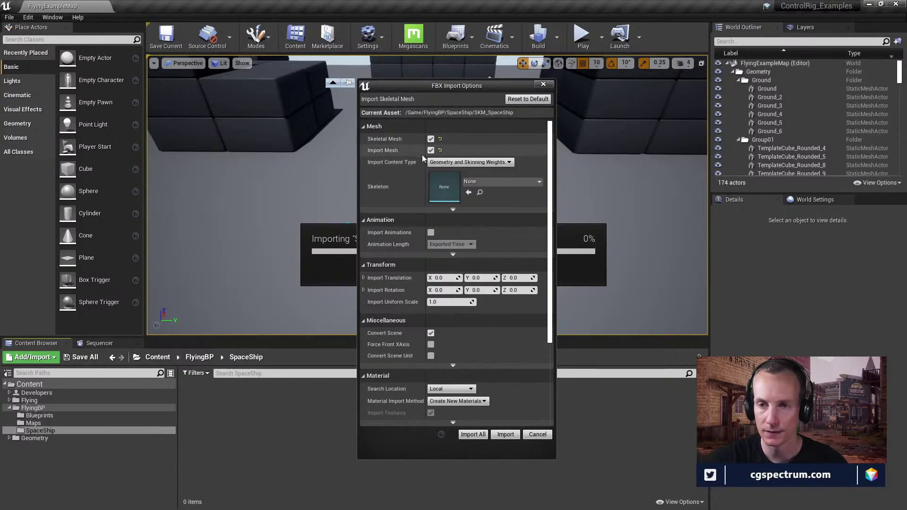
Step: Review the advanced mesh options, import the whole FBX as a skeletal mesh and dismiss the message log
click(453, 209)
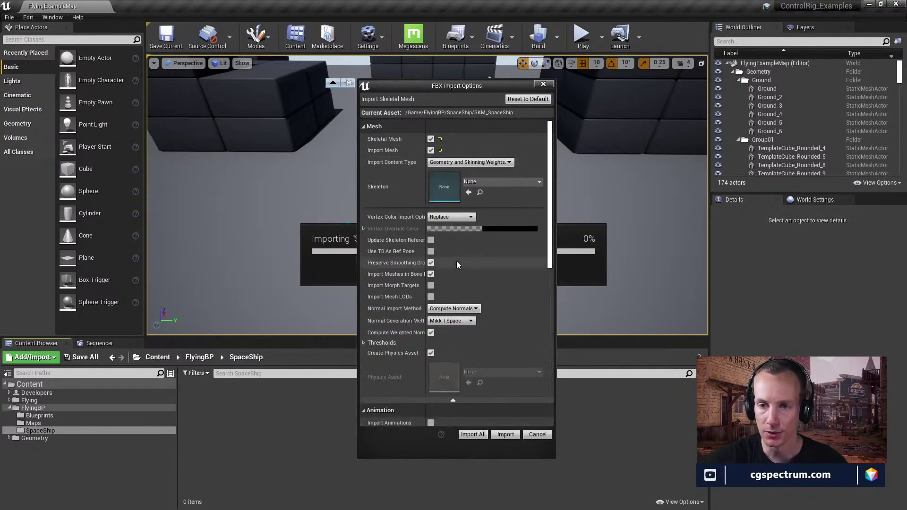
scroll(465, 292, down, 1)
scroll(466, 293, down, 8)
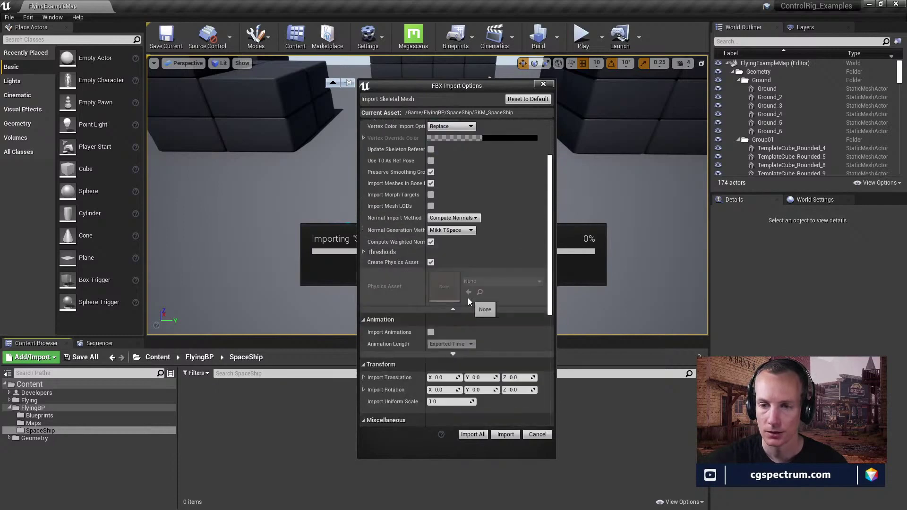
click(470, 436)
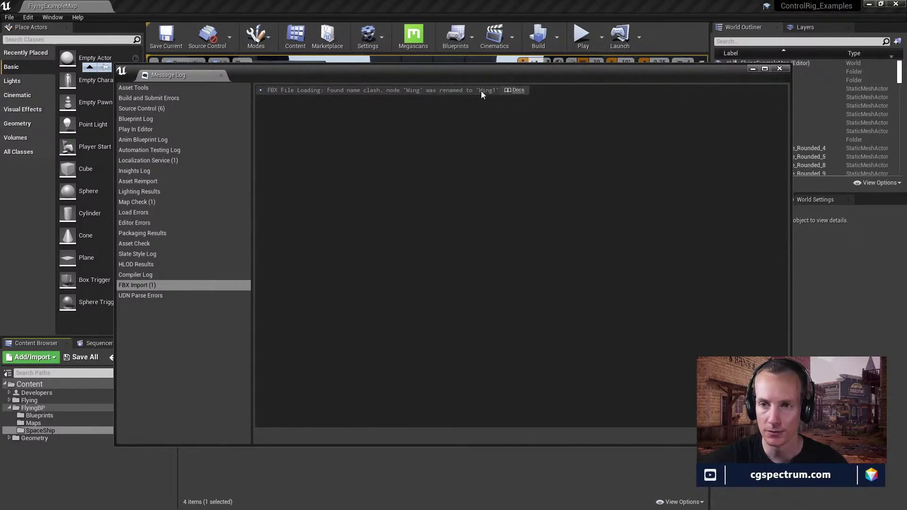
click(778, 69)
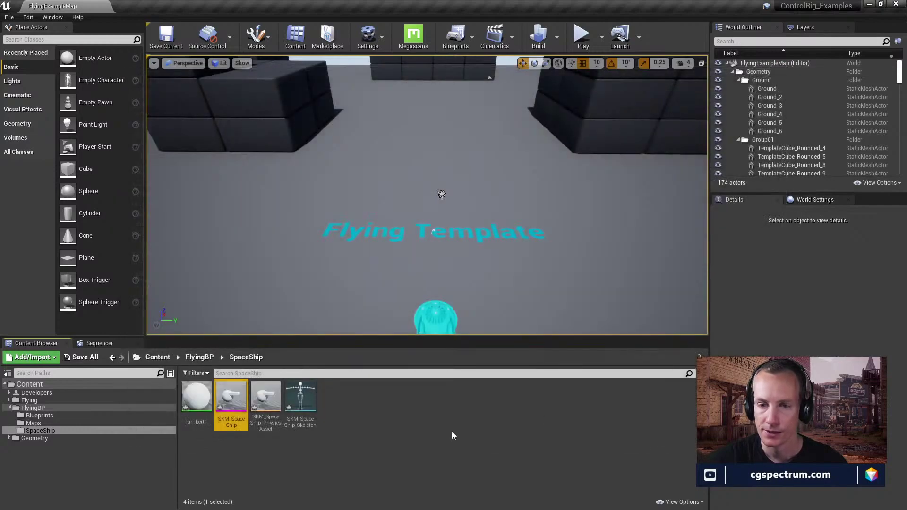
click(395, 421)
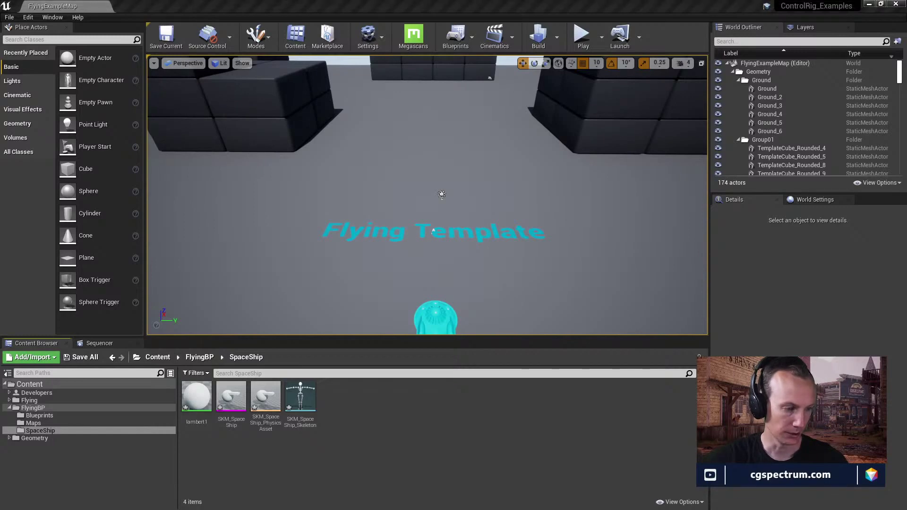
Step: Switch to Maya and rename the wing and body meshes under the Meshes group as Wing_mesh and Body_mesh
key(alt+Tab)
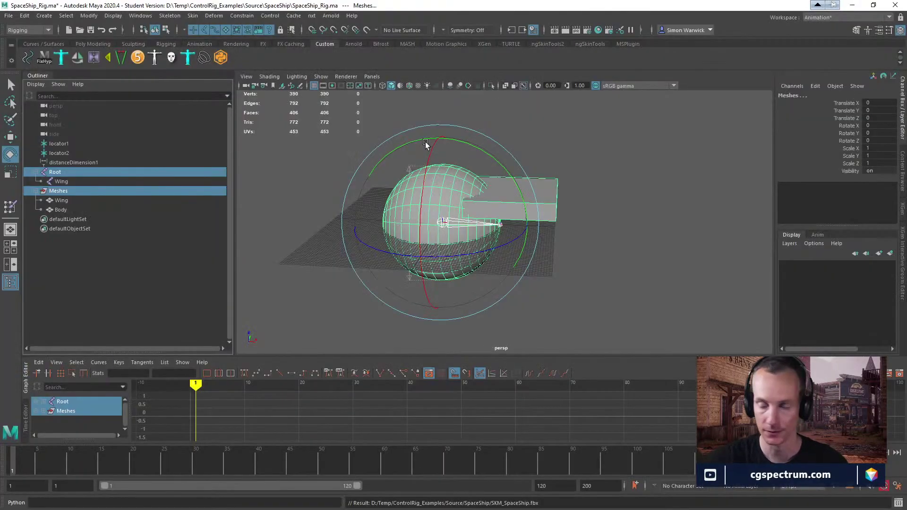
double_click(61, 182)
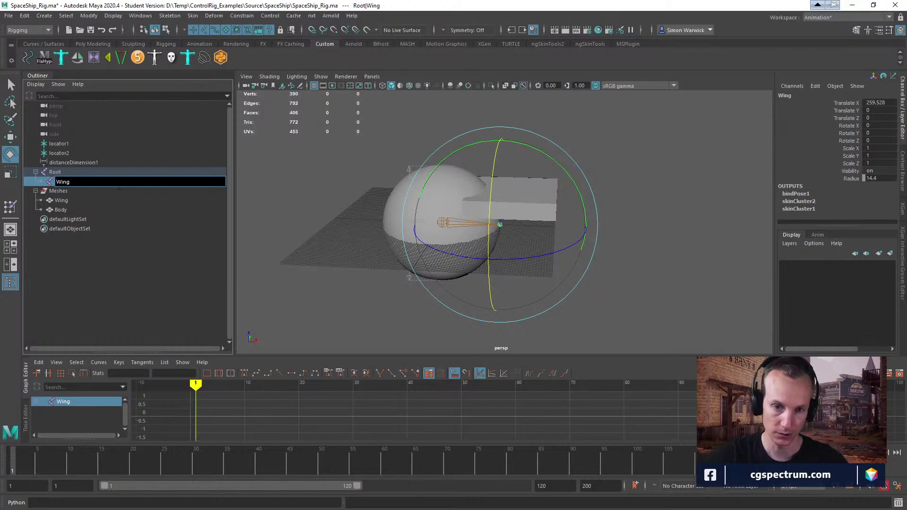
click(90, 198)
click(76, 209)
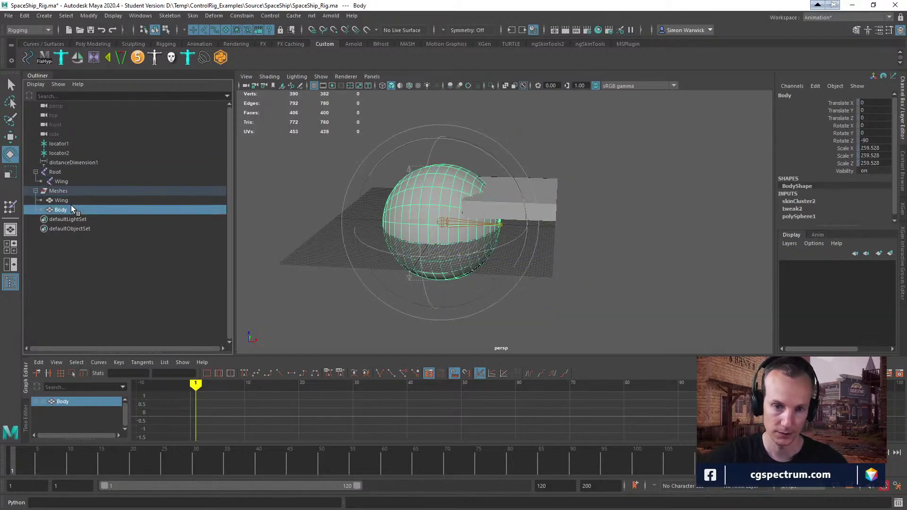
double_click(70, 200)
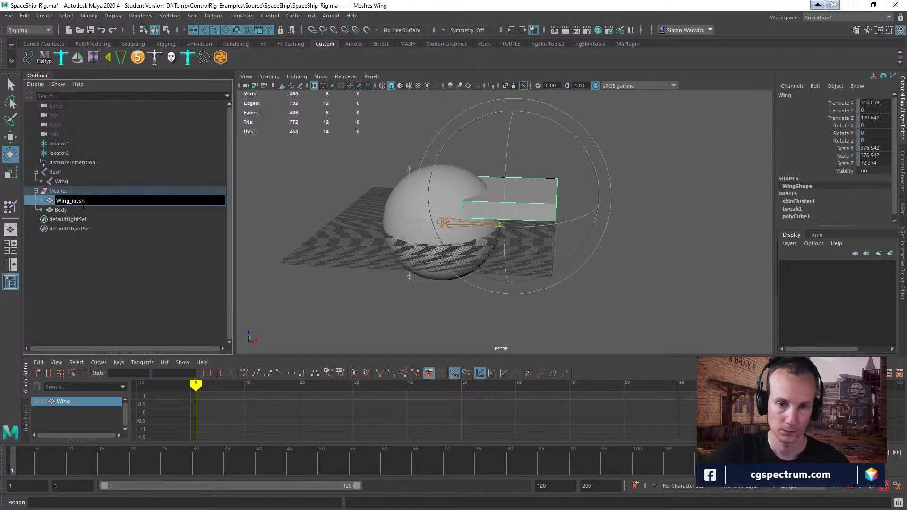
text(_mesh)
key(Return)
double_click(82, 208)
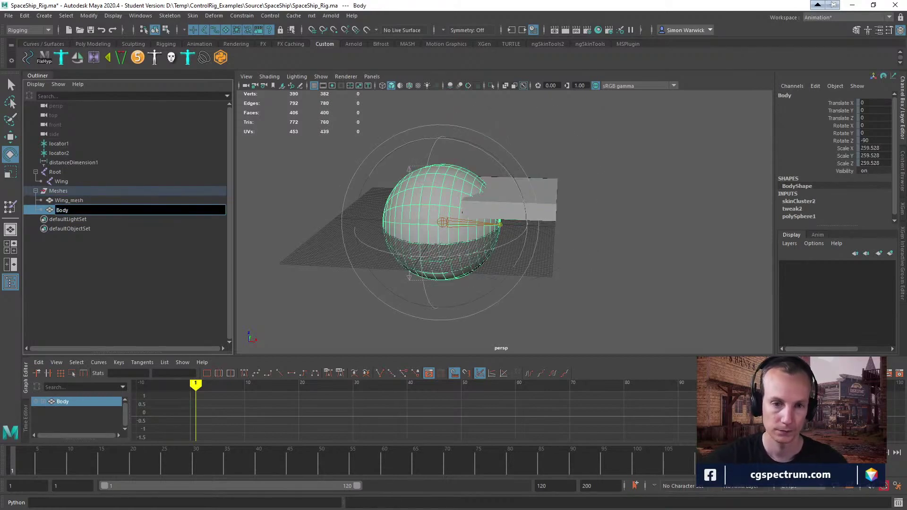
text(_mesh)
key(Return)
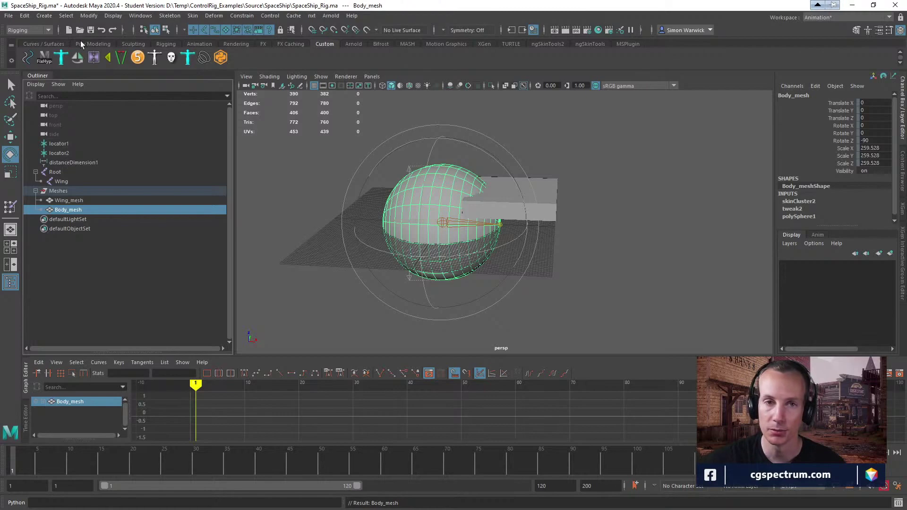
Step: Close the extra untitled Maya 2022 session and switch back to the Unreal Editor
click(874, 5)
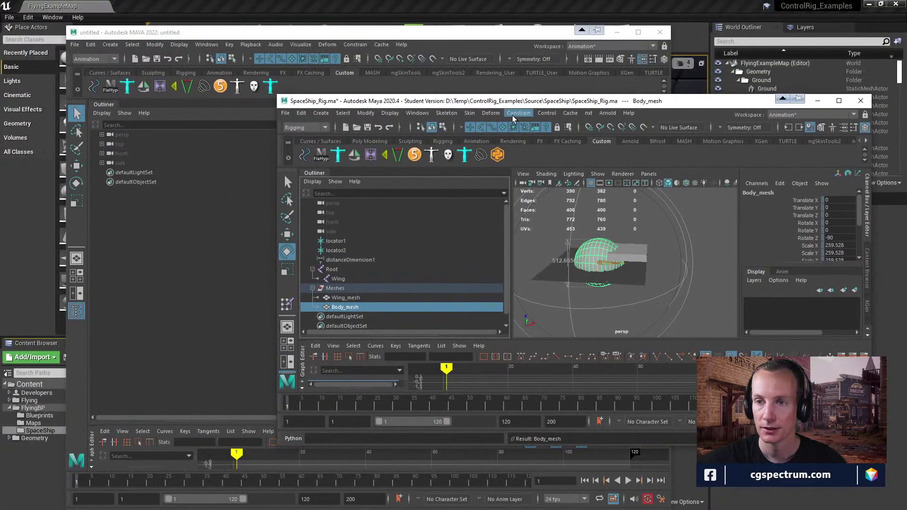
drag(535, 104, 488, 121)
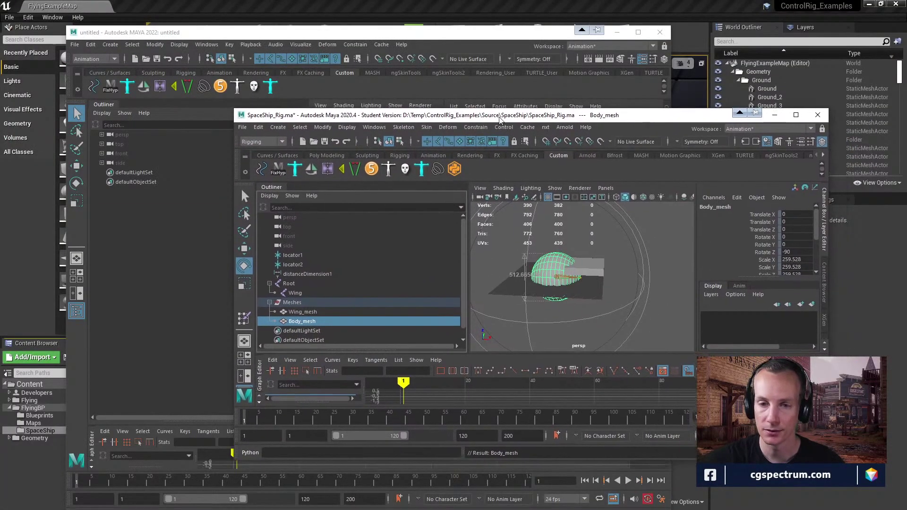
click(460, 34)
click(660, 32)
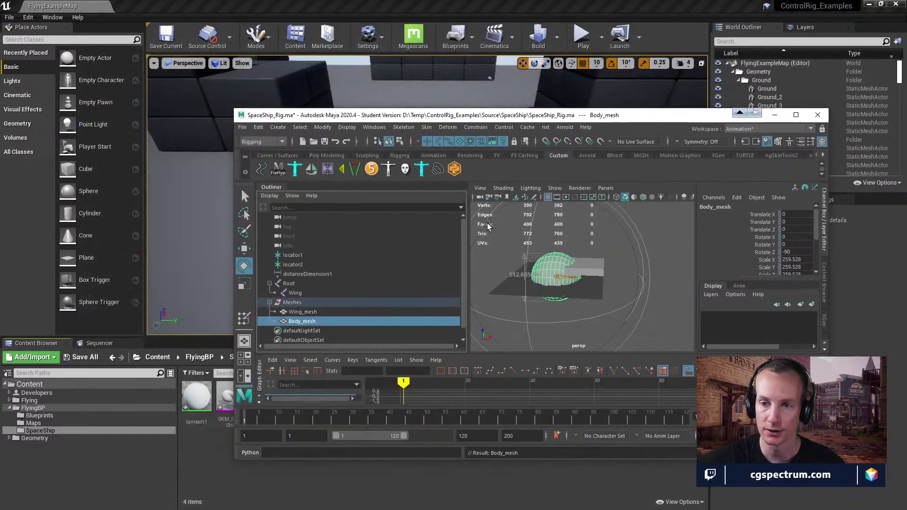
click(516, 2)
alt+drag(430, 224, 438, 263)
click(443, 251)
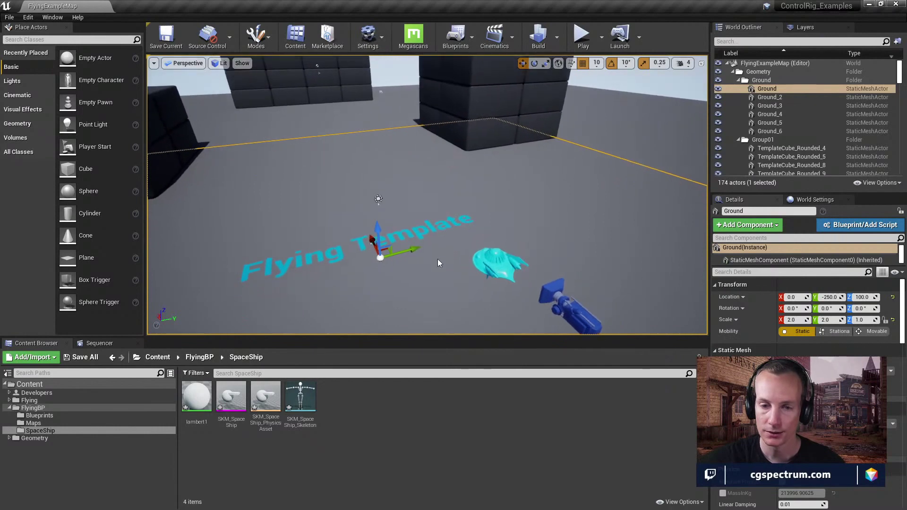
Step: Open the SKM_SpaceShip skeletal mesh, test the Wing bone with a trial rotation, undo it and close the mesh editor
double_click(231, 397)
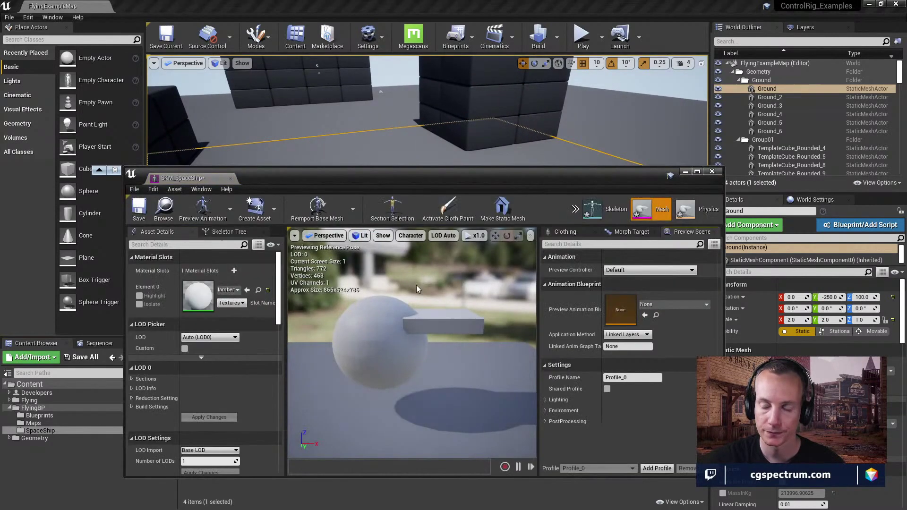
click(411, 235)
mouse_move(412, 275)
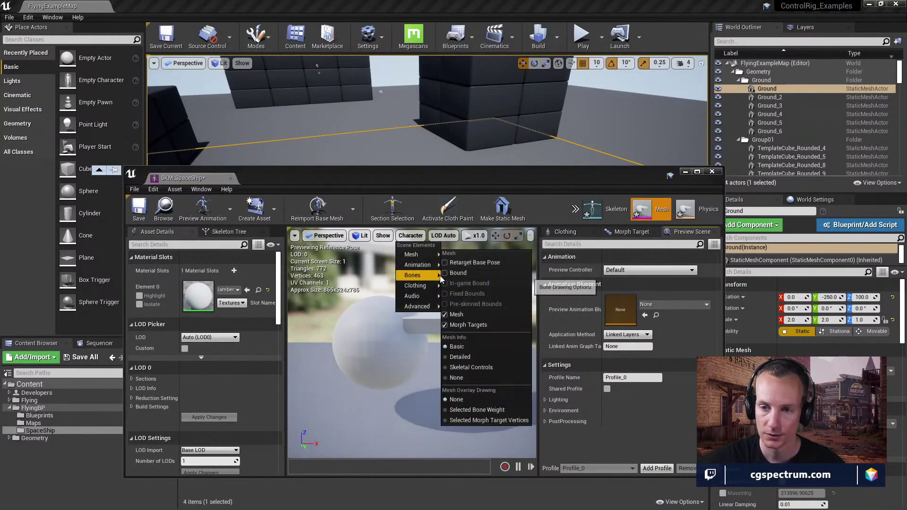
click(465, 315)
drag(467, 315, 430, 348)
click(426, 343)
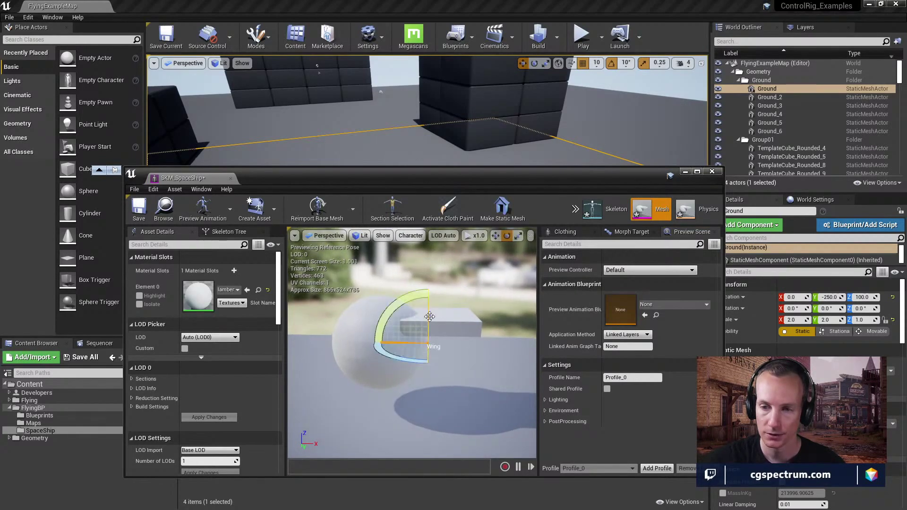
drag(429, 312, 429, 322)
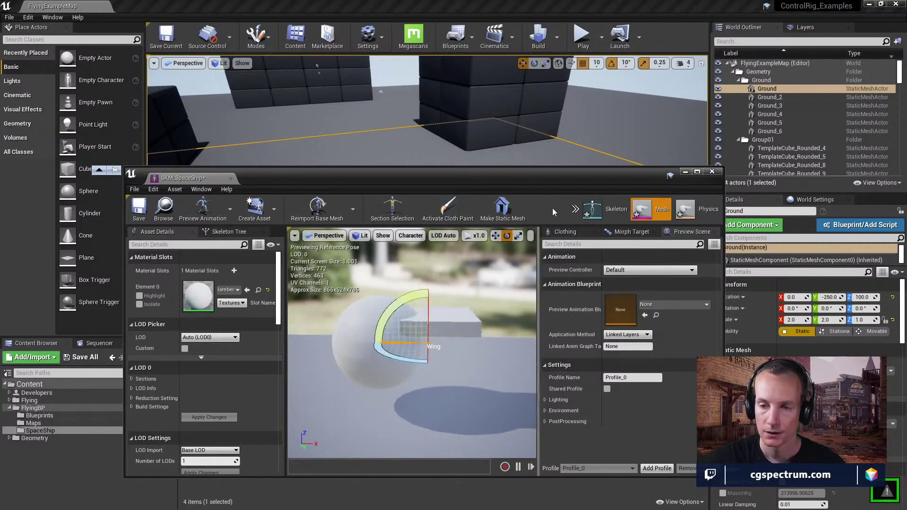
key(ctrl+z)
double_click(539, 182)
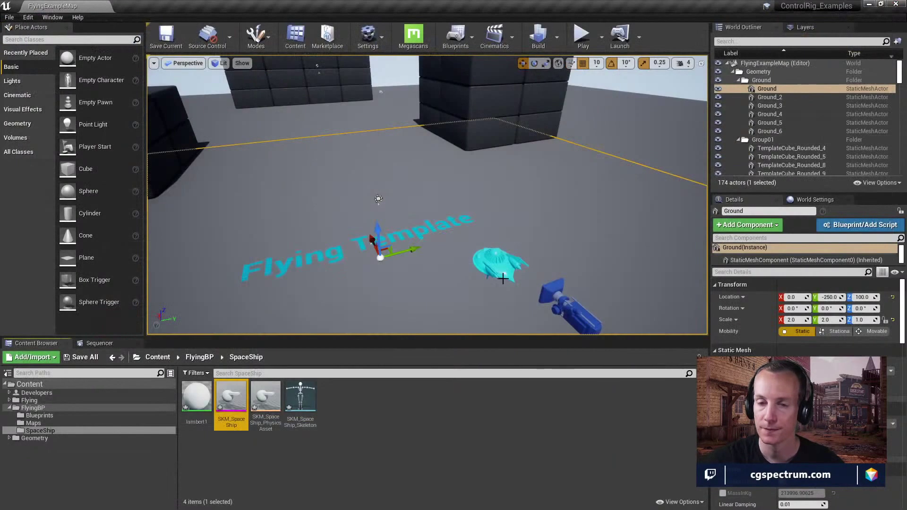
Step: Look through the asset creation options of SKM_SpaceShip and the SpaceShip folder for a Control Rig asset type
click(365, 453)
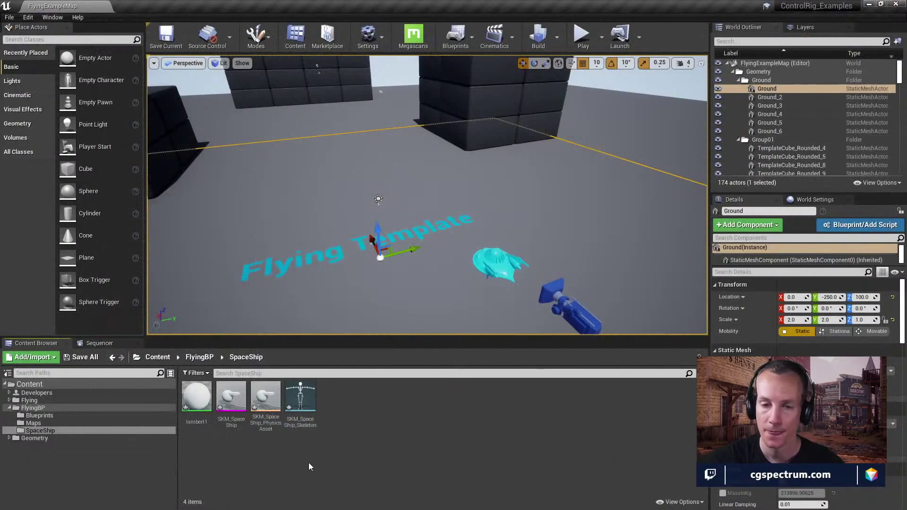
right_click(210, 450)
click(363, 359)
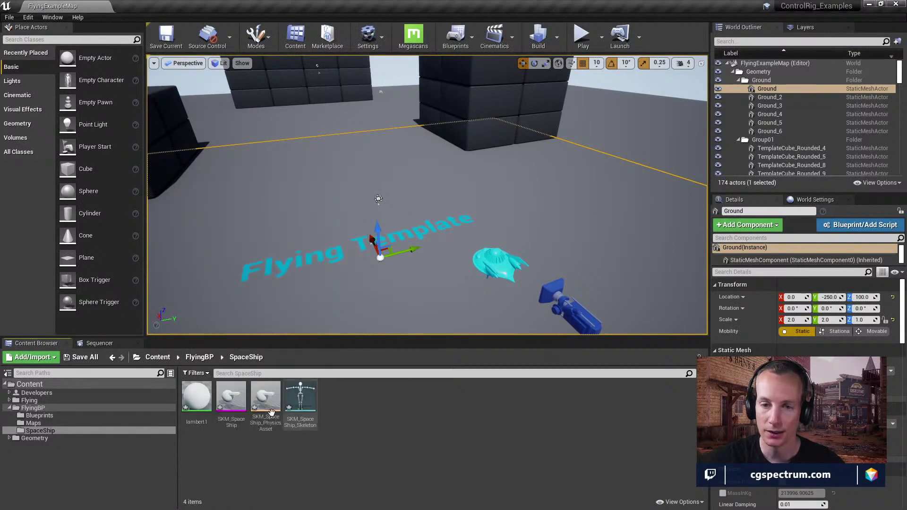
mouse_move(226, 410)
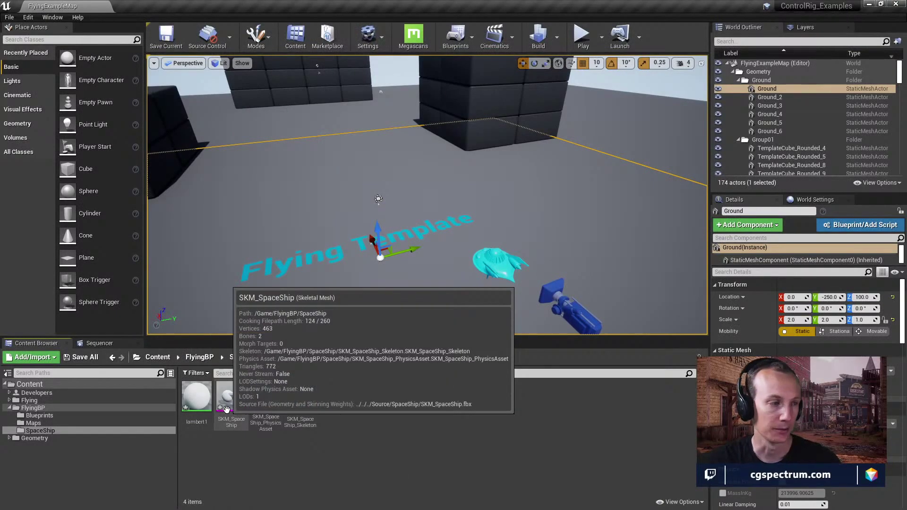
click(227, 409)
right_click(227, 409)
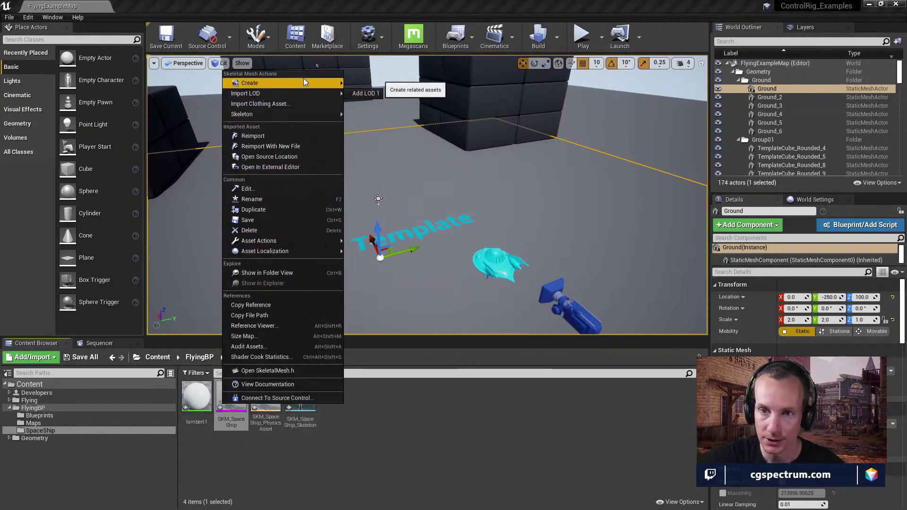
mouse_move(303, 81)
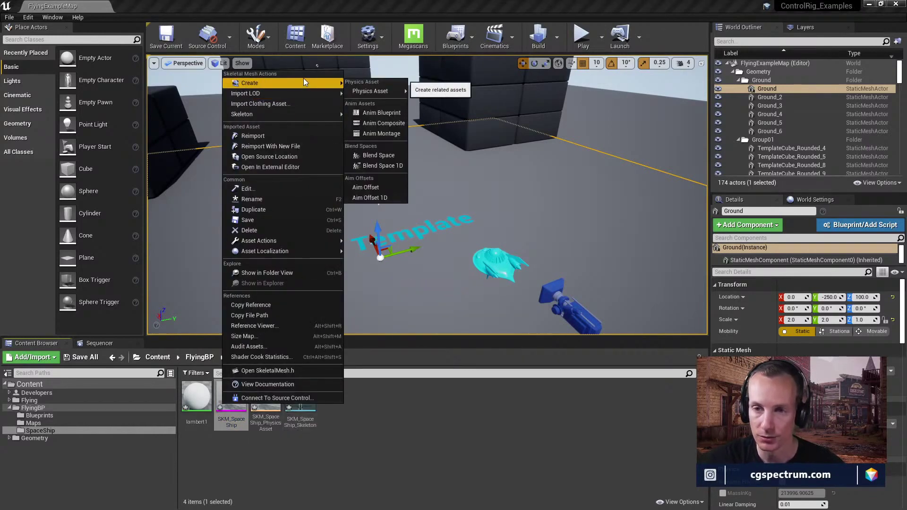
right_click(379, 431)
mouse_move(436, 289)
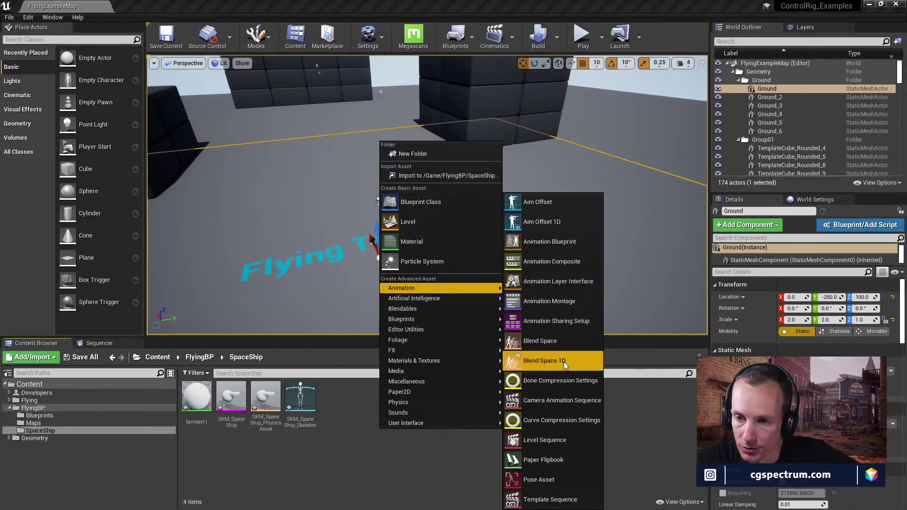
mouse_move(445, 321)
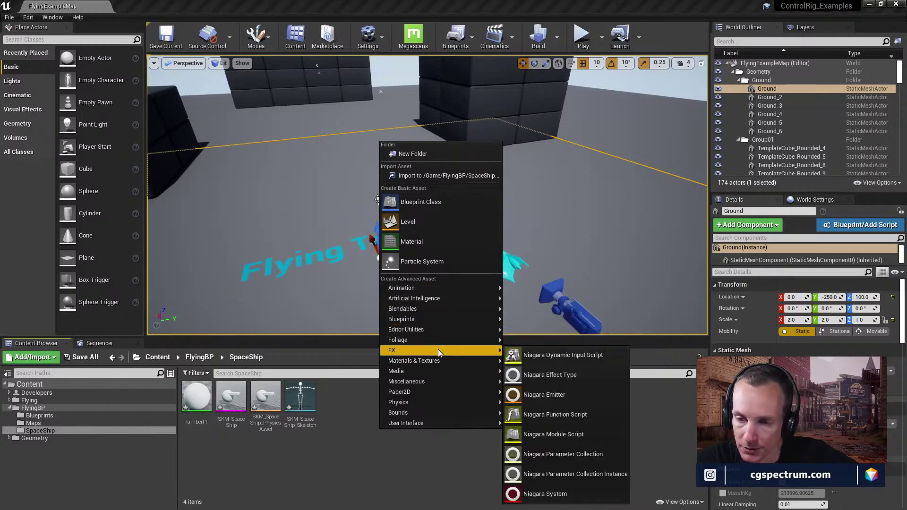
mouse_move(437, 362)
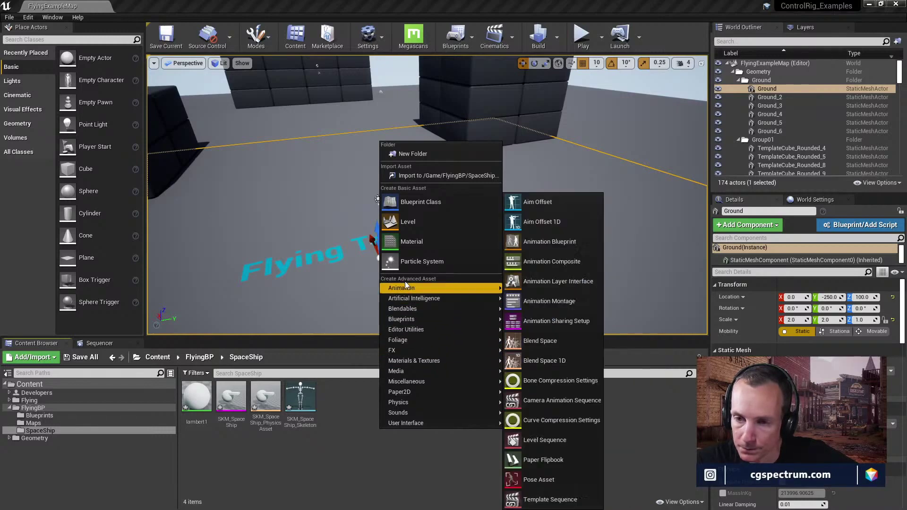
click(432, 200)
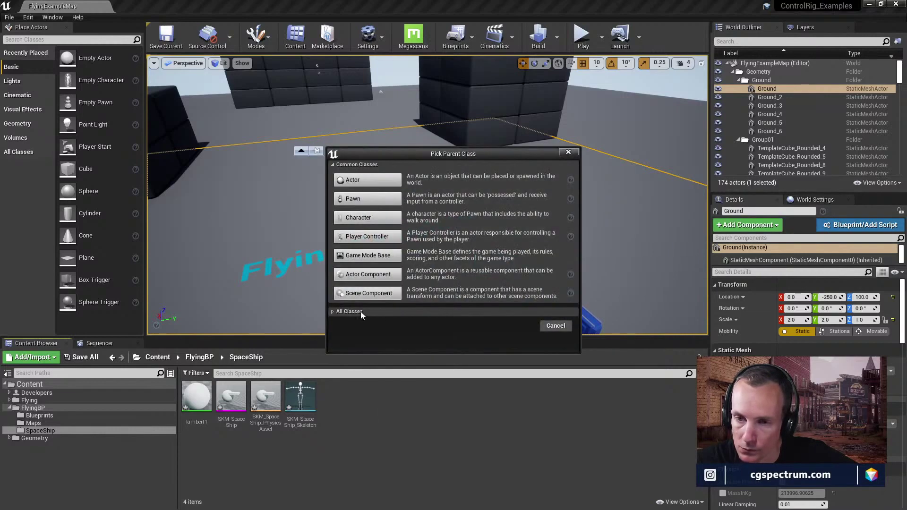
click(361, 310)
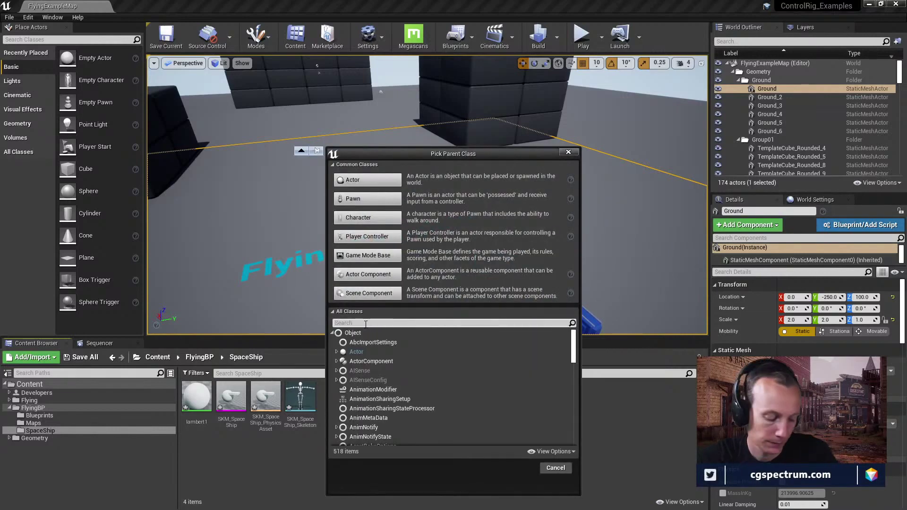
click(366, 323)
text(control)
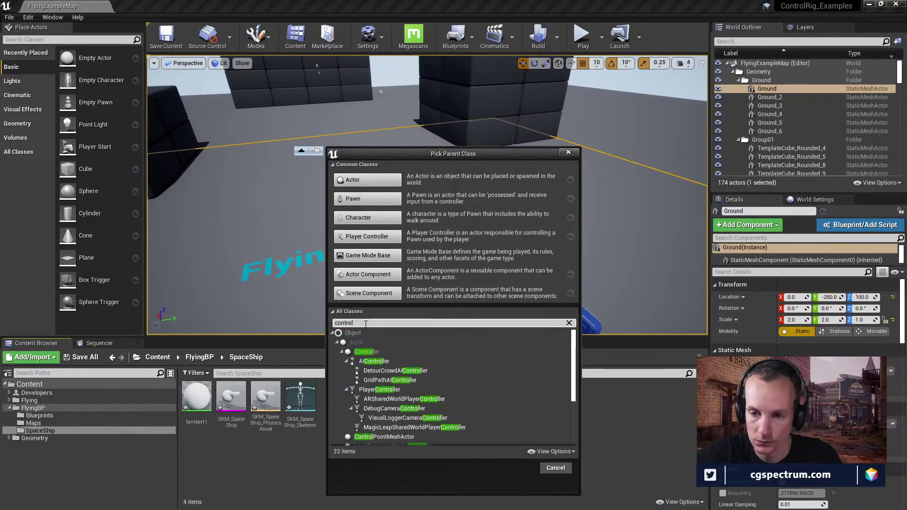
text( ri)
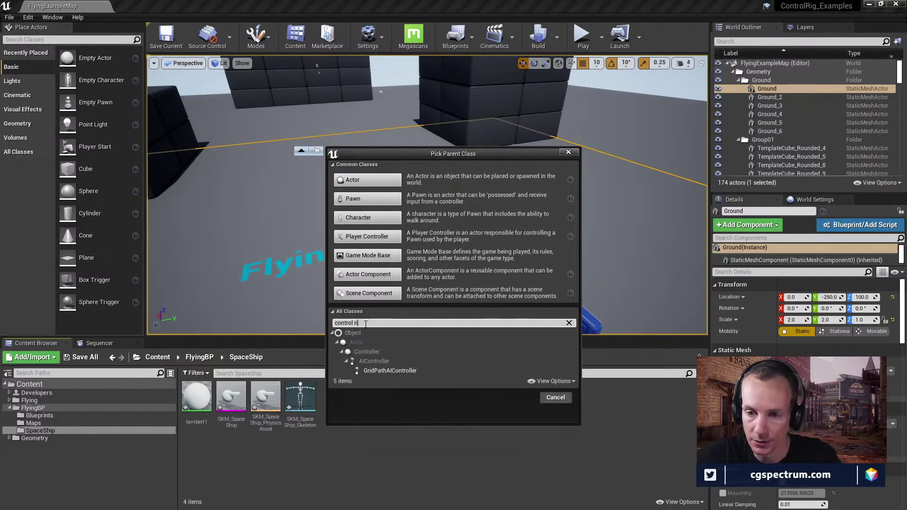
key(BackSpace)
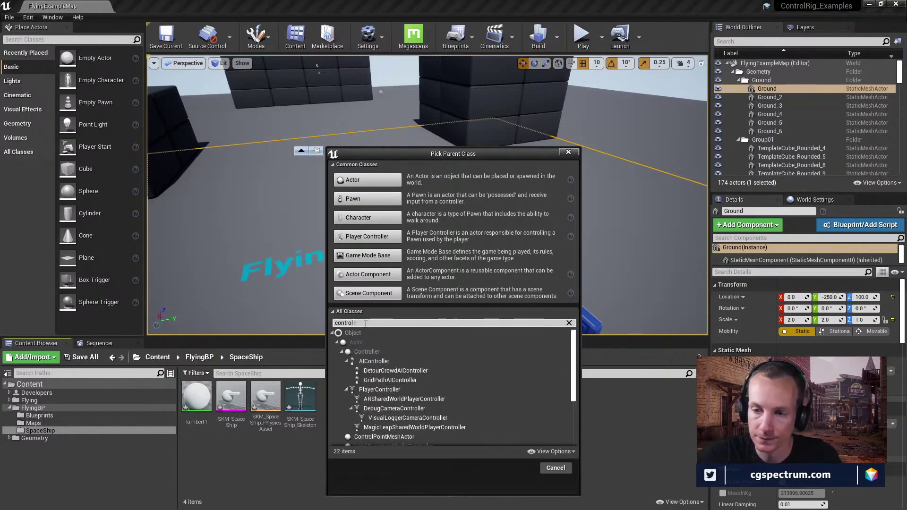
click(568, 153)
Step: Find the Control Rig plugin by searching the plugins for "control" and enable it, accepting its beta status
click(28, 17)
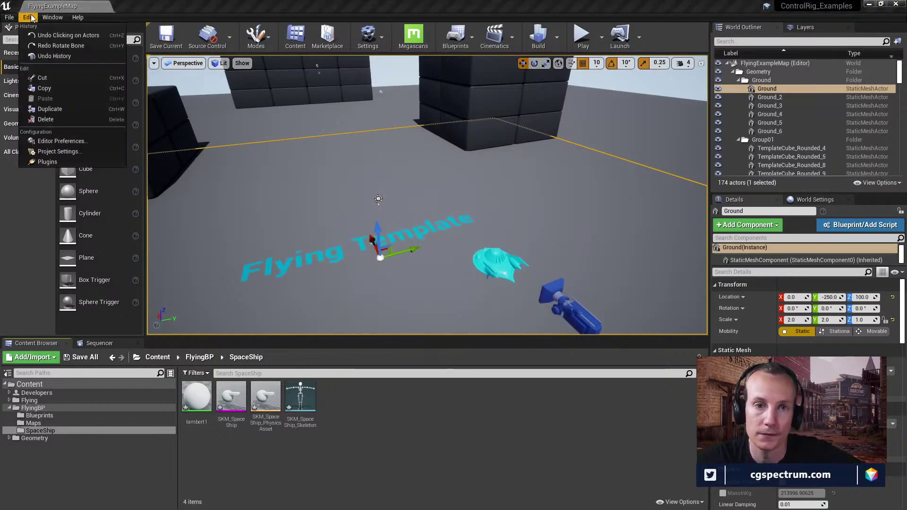
click(48, 161)
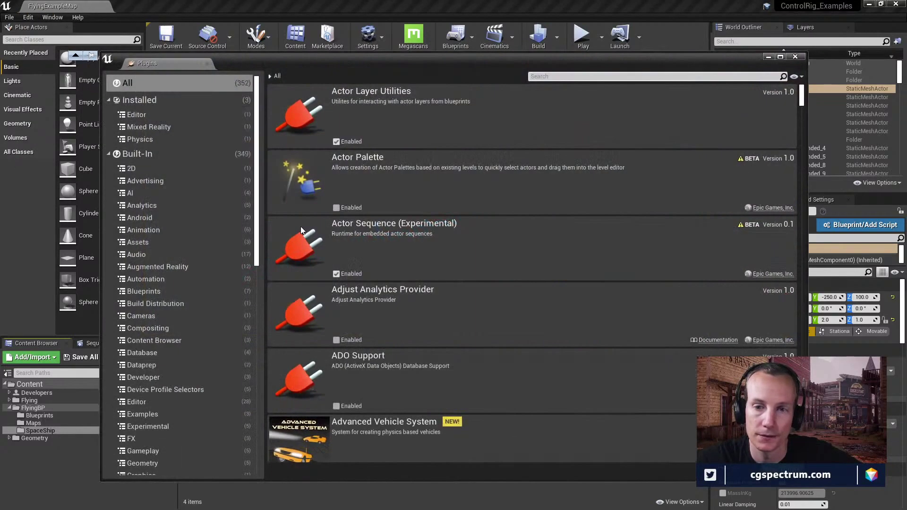
click(559, 76)
text(control)
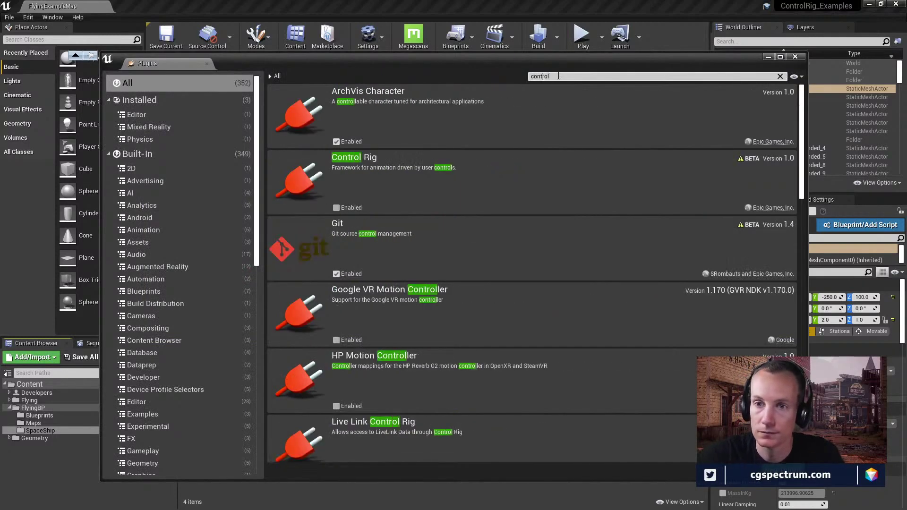
click(336, 208)
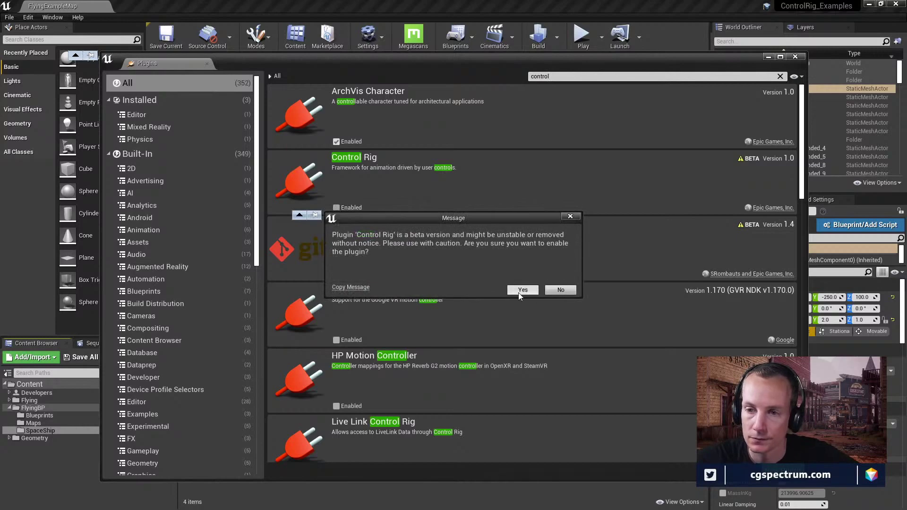
click(522, 290)
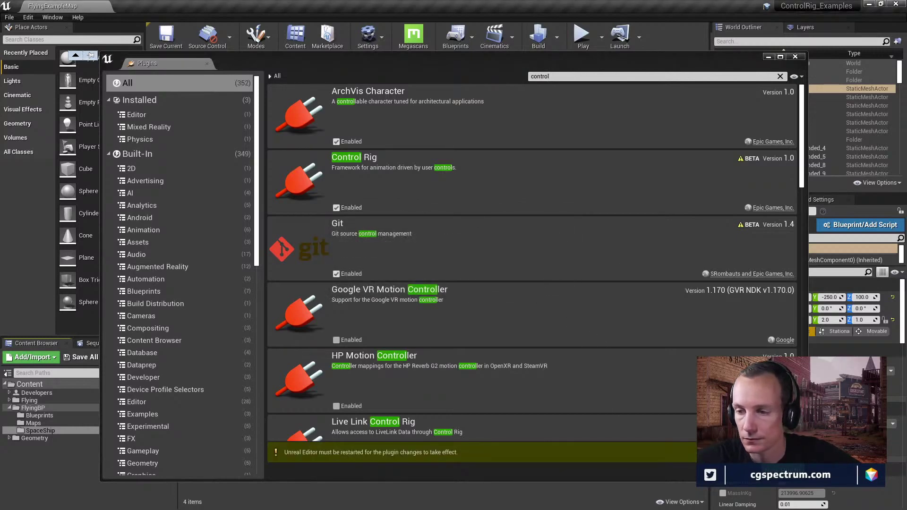
Step: Restart the editor with the unsaved content saved, and close the reopened Plugins window
click(776, 453)
click(509, 348)
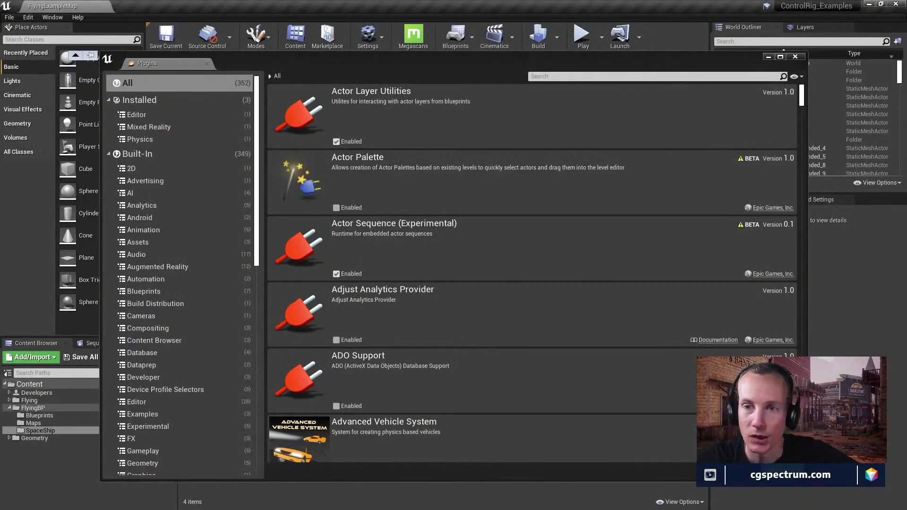
click(794, 58)
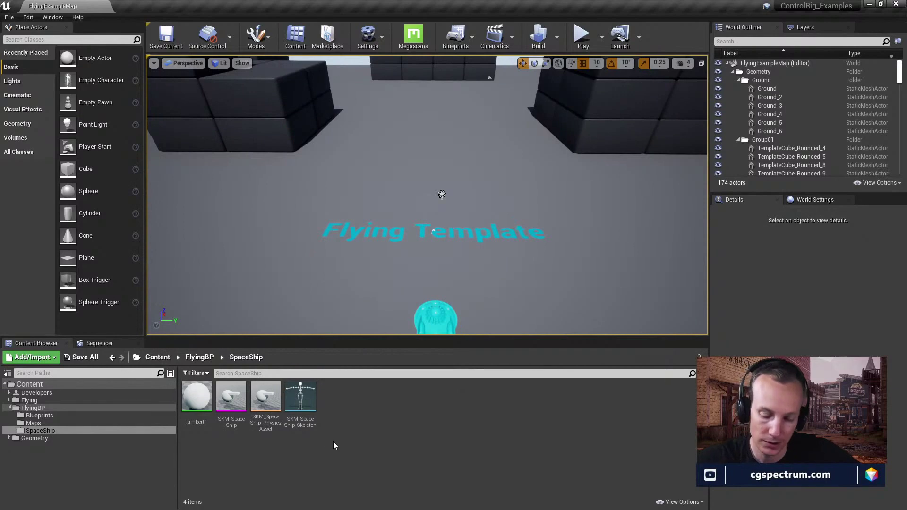
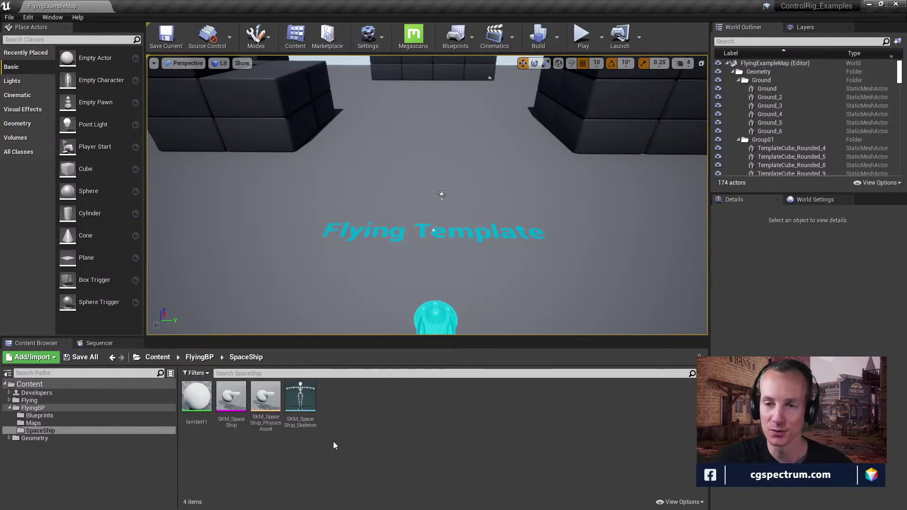
Step: Create a Control Rig asset in the SpaceShip folder with ControlRig as its parent rig
click(301, 399)
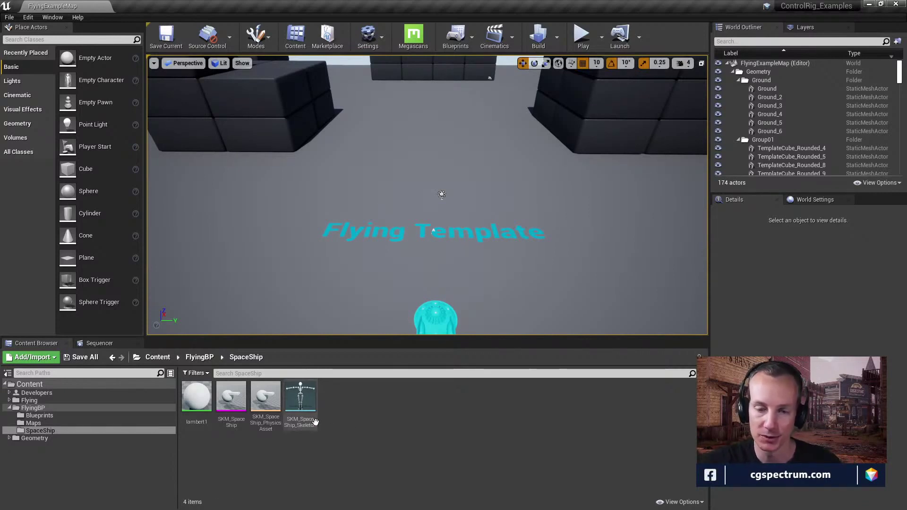
click(346, 455)
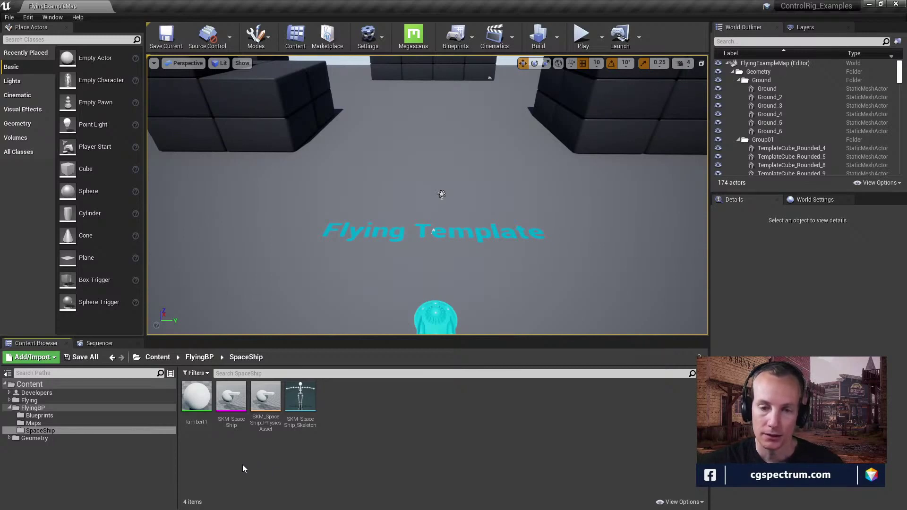
right_click(404, 459)
mouse_move(489, 312)
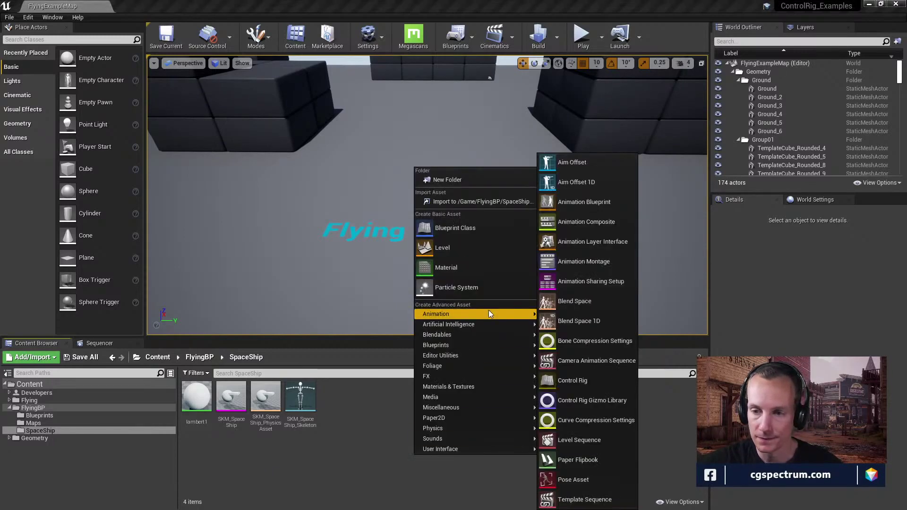
click(597, 381)
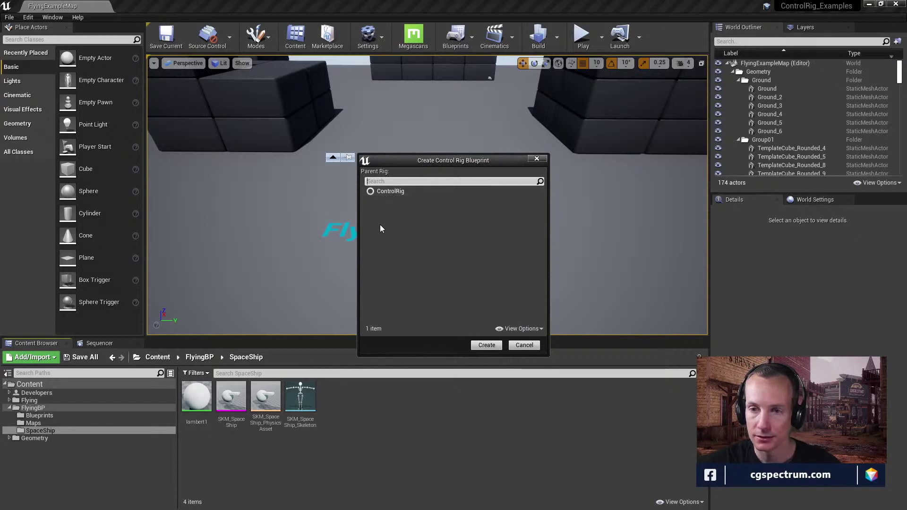
click(385, 191)
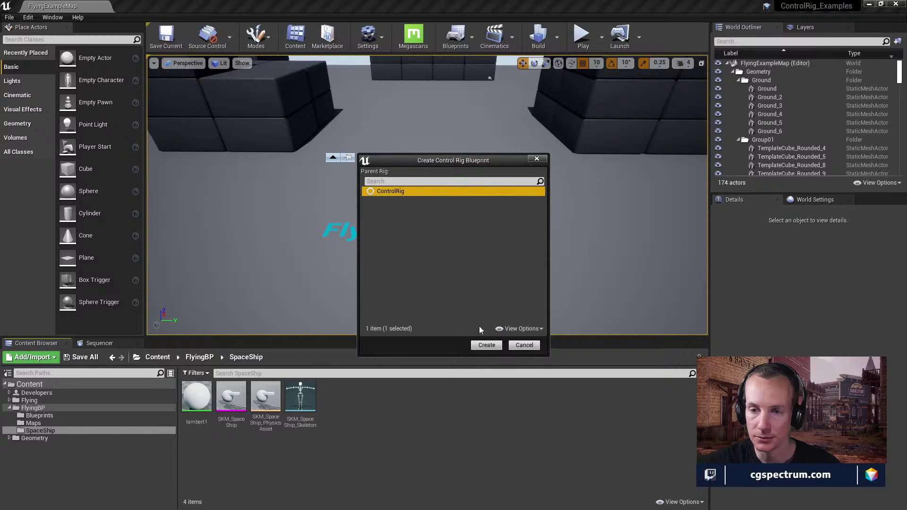
click(392, 181)
click(392, 192)
click(487, 345)
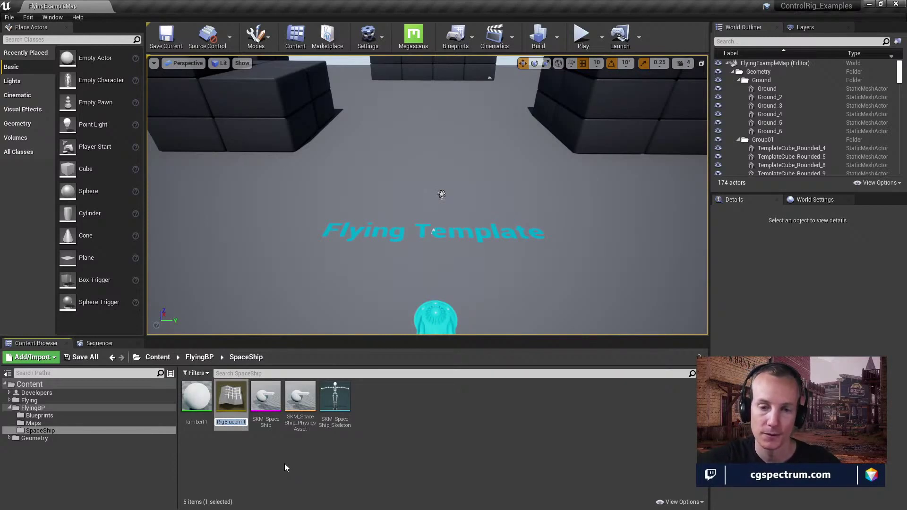
Step: Name the new Control Rig asset CR_SpaceShip
key(BackSpace)
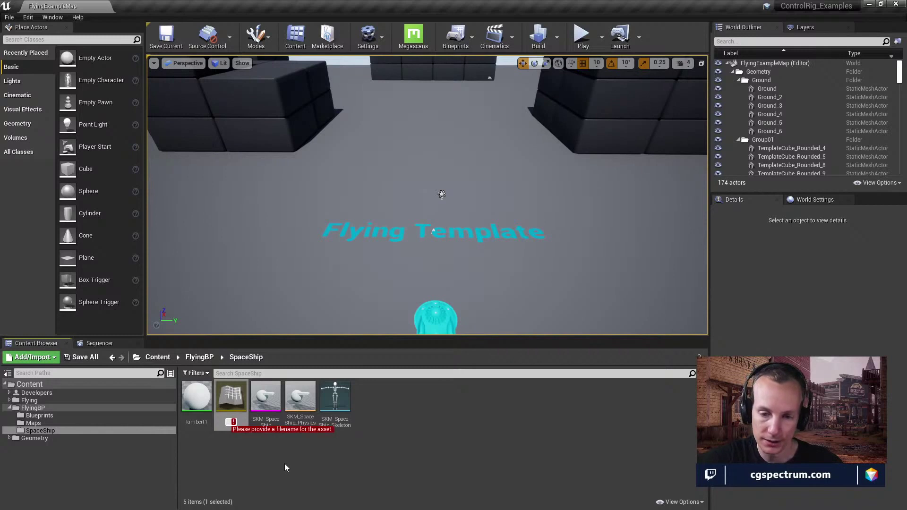
text(CR_)
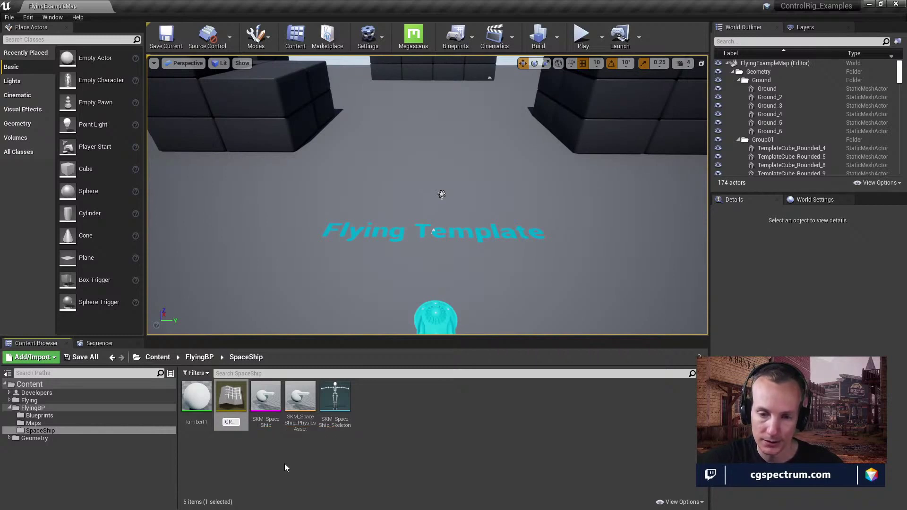
text(Space)
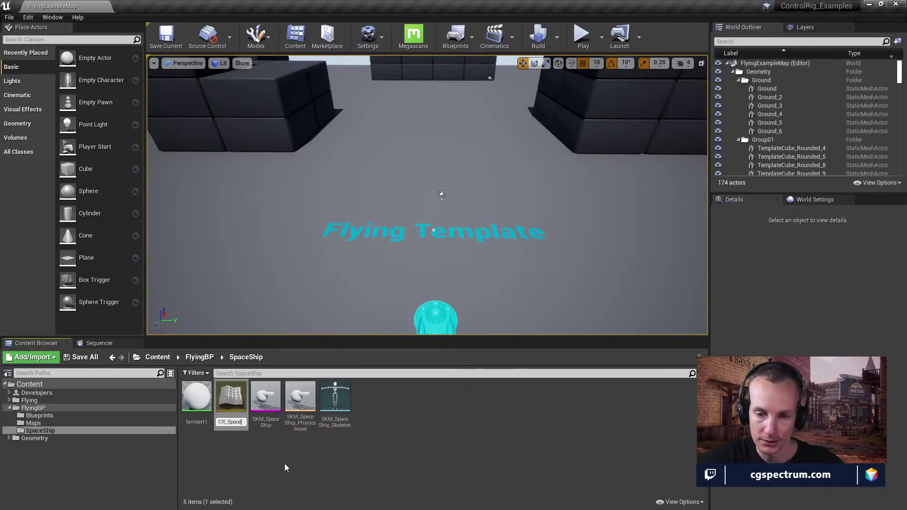
text(Ship)
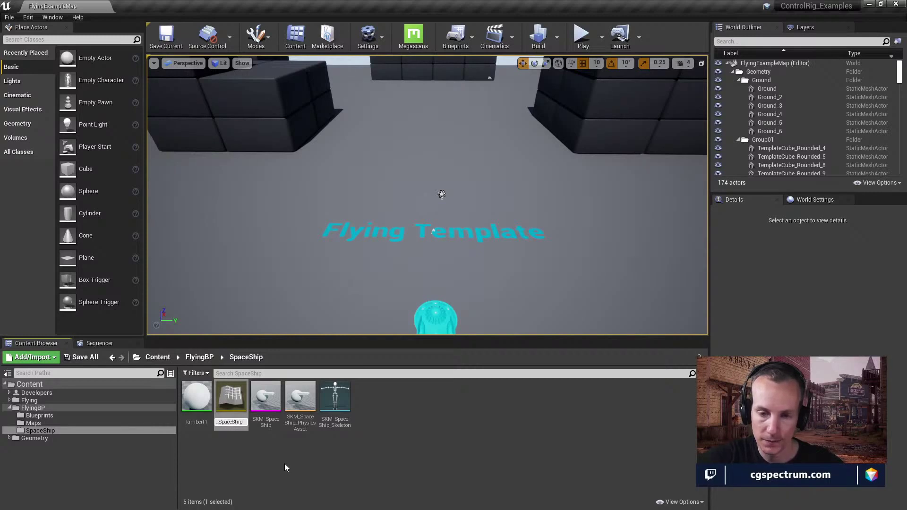
key(Return)
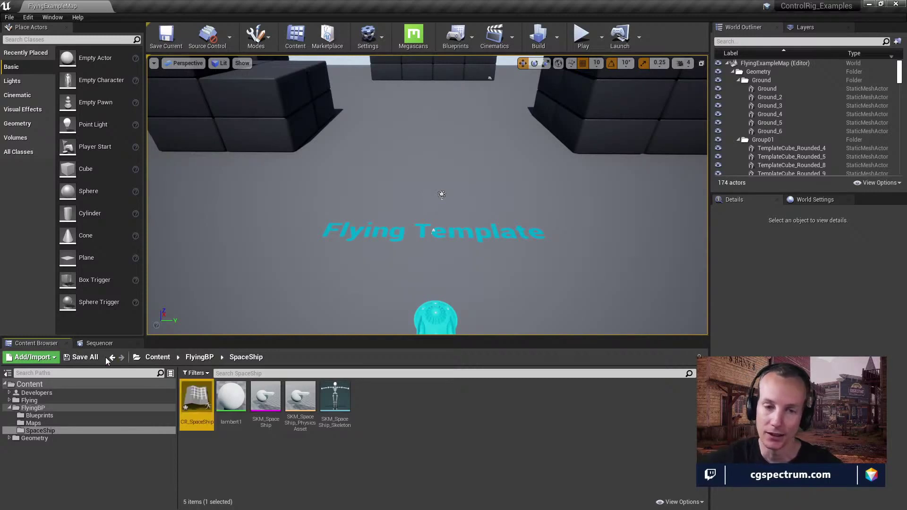
Step: Save all modified content and open the CR_SpaceShip Control Rig for editing
click(87, 357)
click(536, 347)
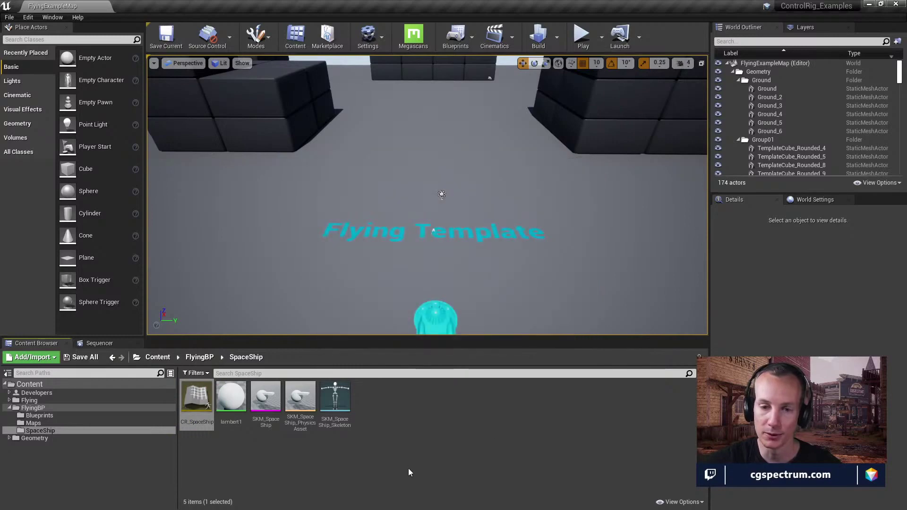
double_click(198, 404)
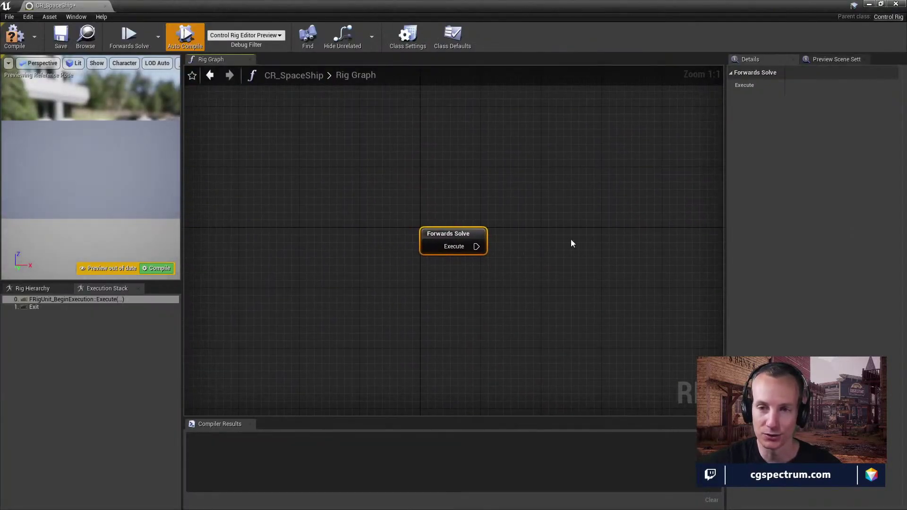
right_drag(520, 237, 495, 253)
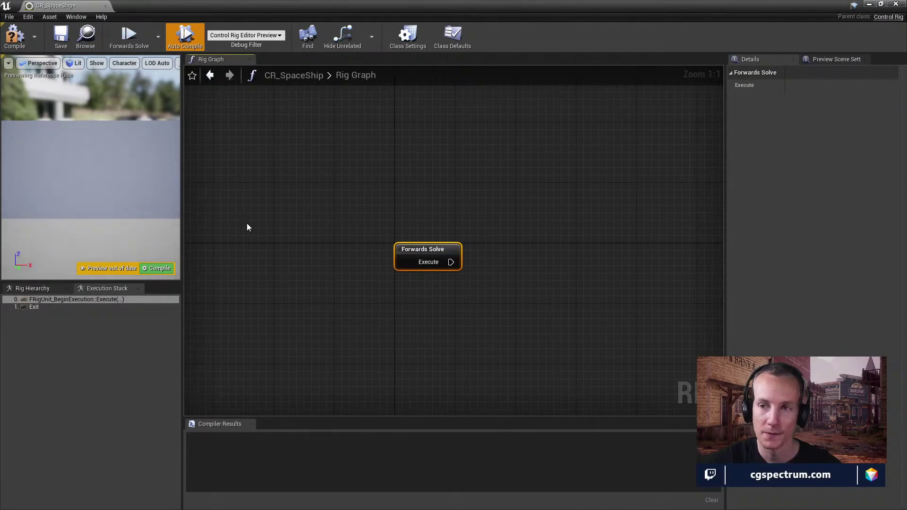
Step: Check the rig's hierarchy and execution stack, and compile the CR_SpaceShip Control Rig
click(45, 288)
click(100, 287)
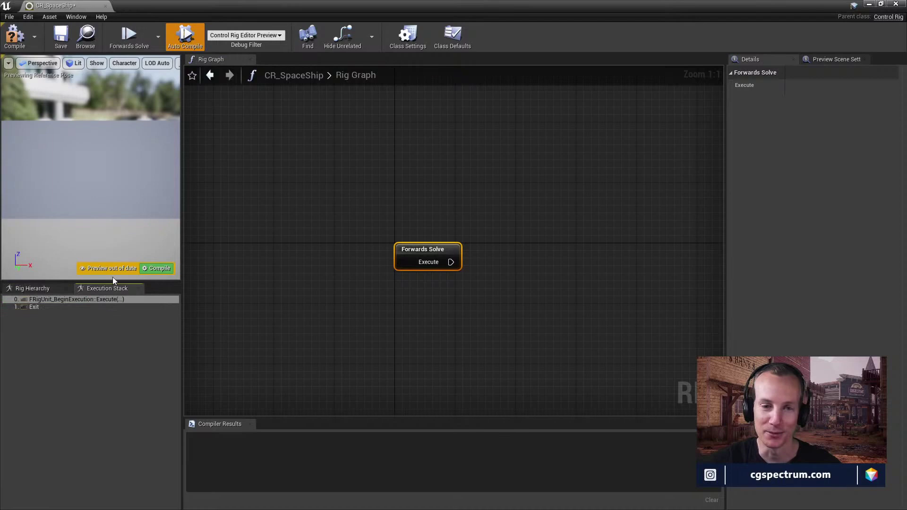
click(159, 269)
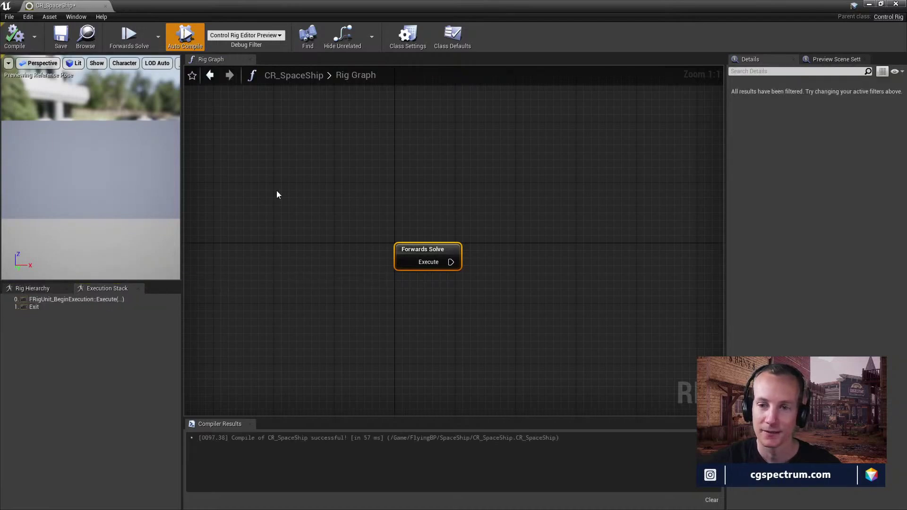
Step: Set the Control Rig's preview mesh to SKM_SpaceShip
right_drag(484, 141, 472, 162)
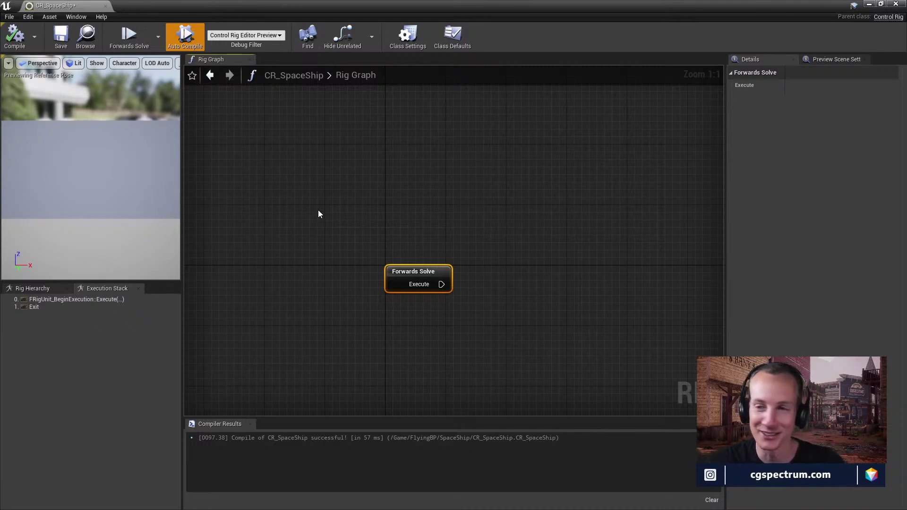
mouse_move(105, 140)
right_down()
mouse_move(137, 150)
mouse_move(100, 148)
right_up()
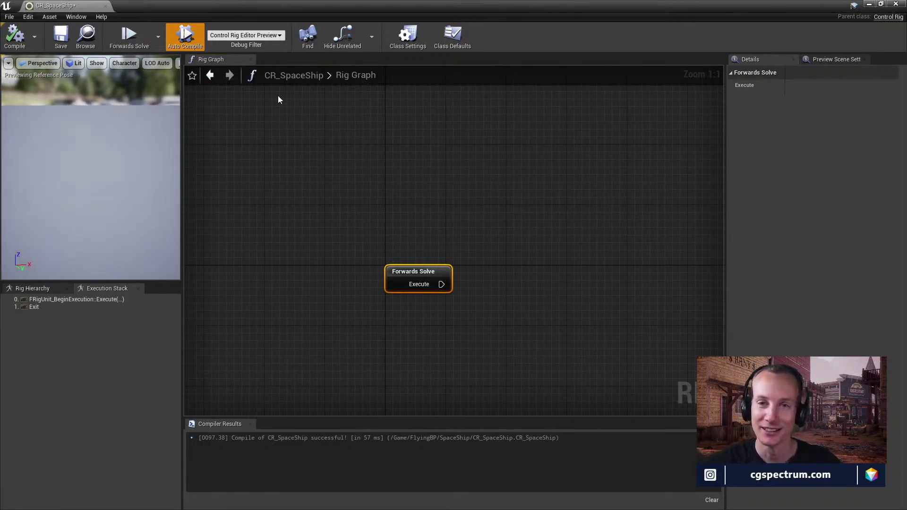
click(836, 59)
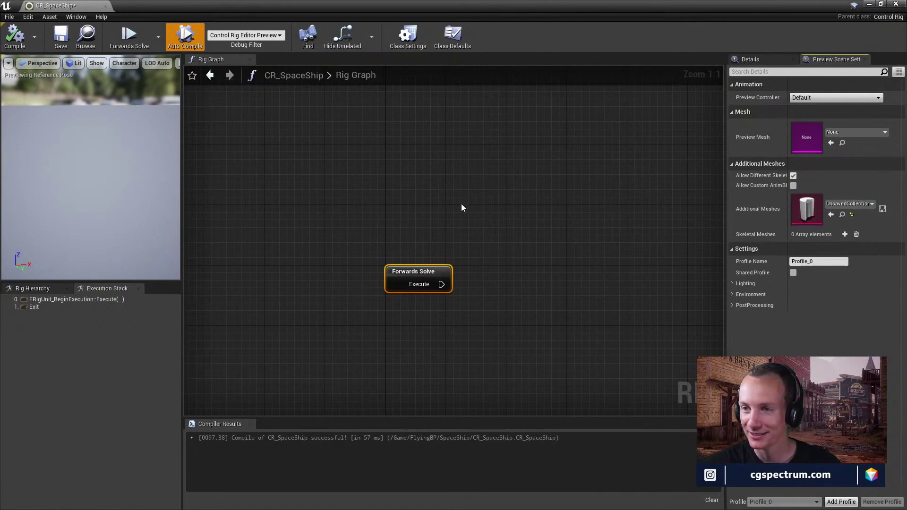
click(850, 133)
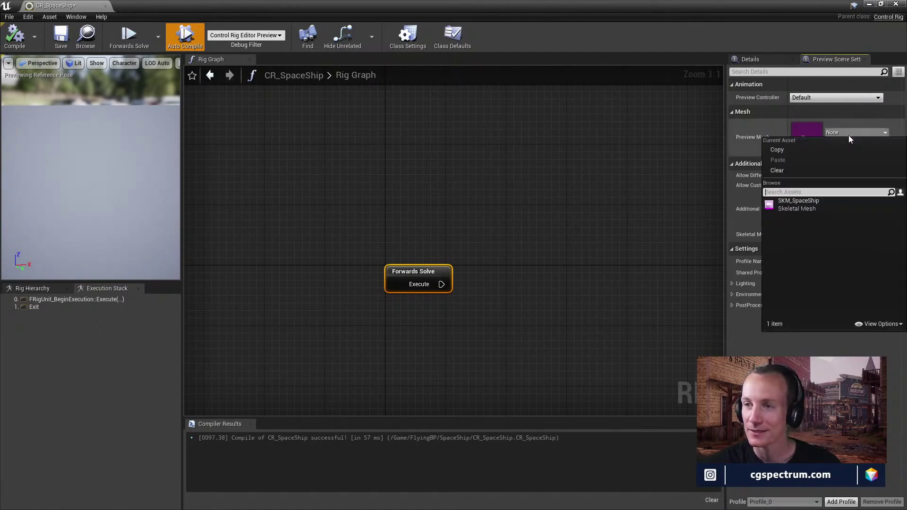
click(810, 210)
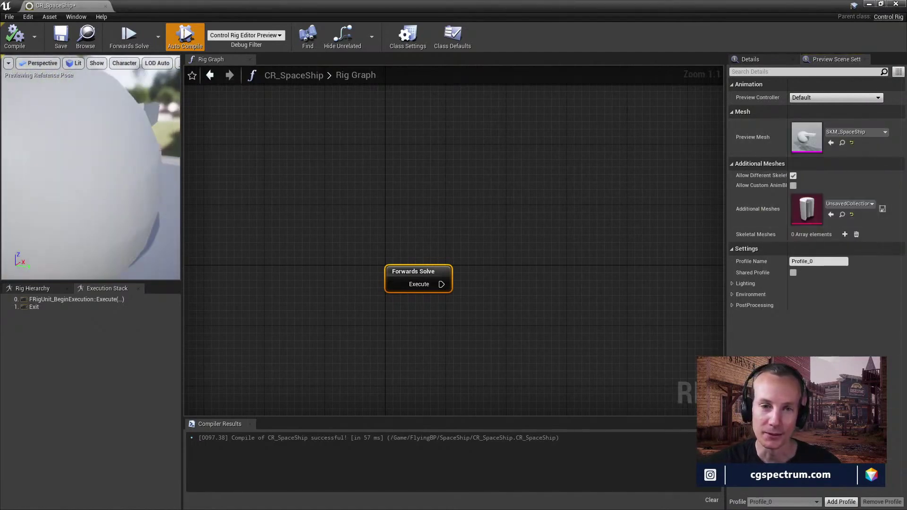
mouse_move(114, 177)
right_down()
mouse_move(95, 174)
mouse_move(113, 177)
right_up()
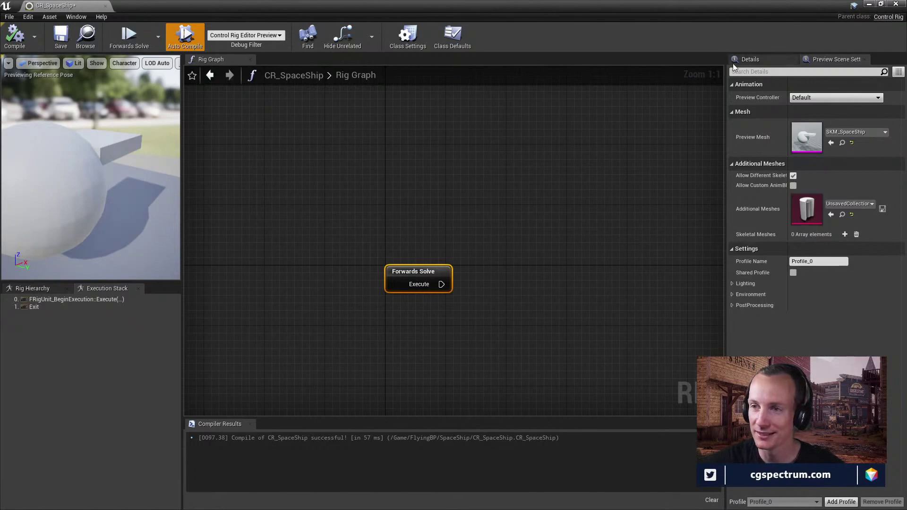
Step: Widen the preview viewport beside the rig graph and show the details of the Forwards Solve node
click(751, 61)
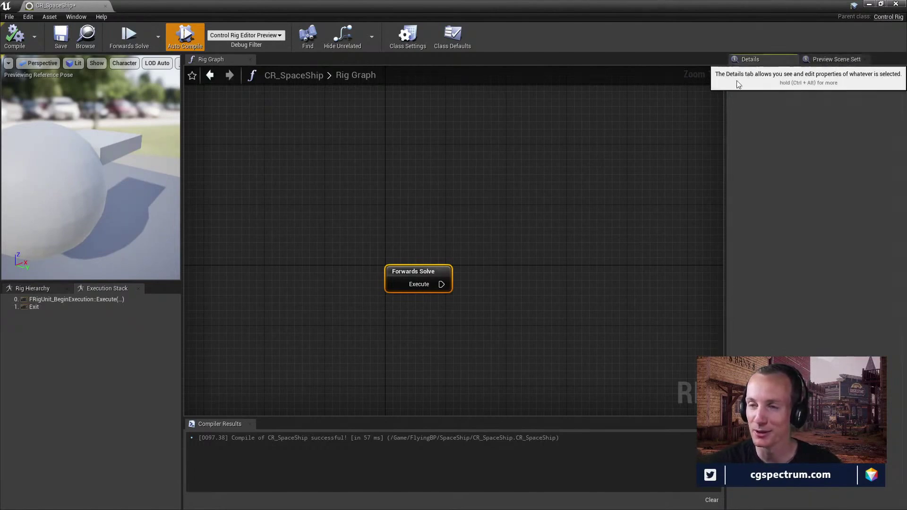
right_drag(479, 205, 526, 179)
right_drag(68, 219, 52, 208)
drag(182, 208, 227, 208)
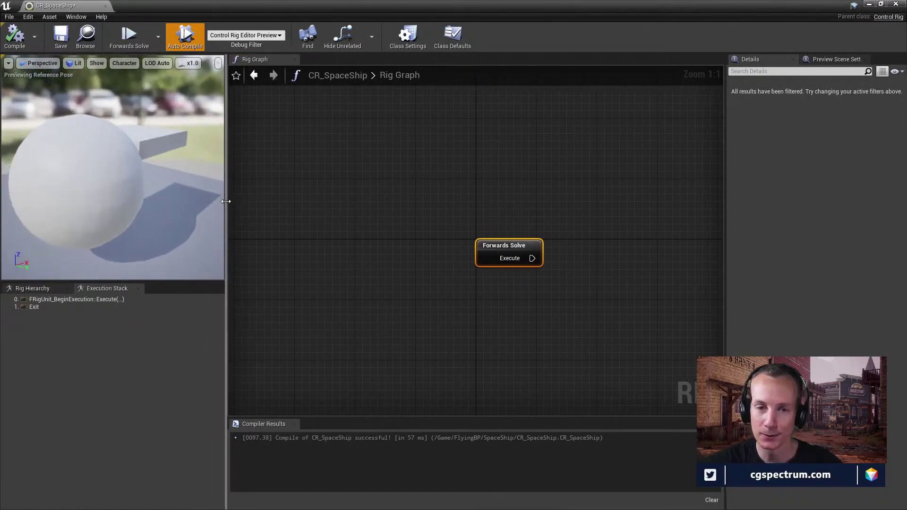
right_drag(585, 276, 474, 280)
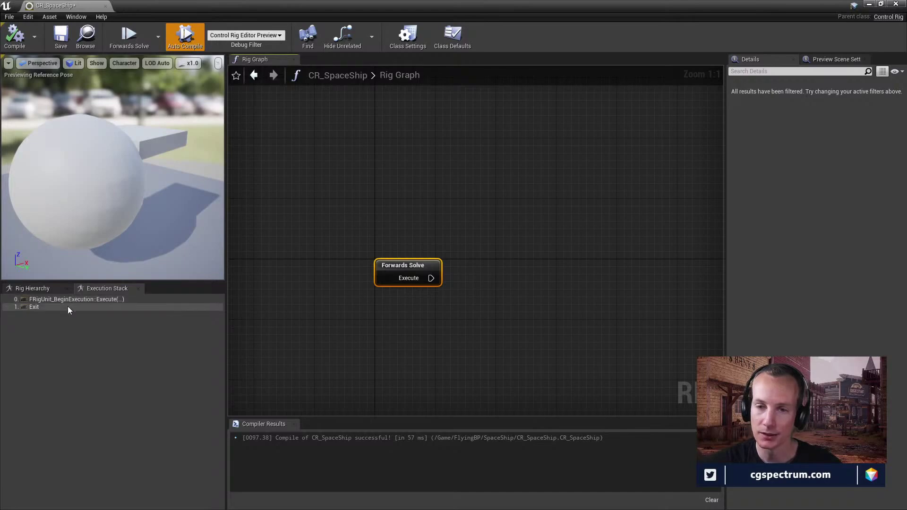
click(432, 273)
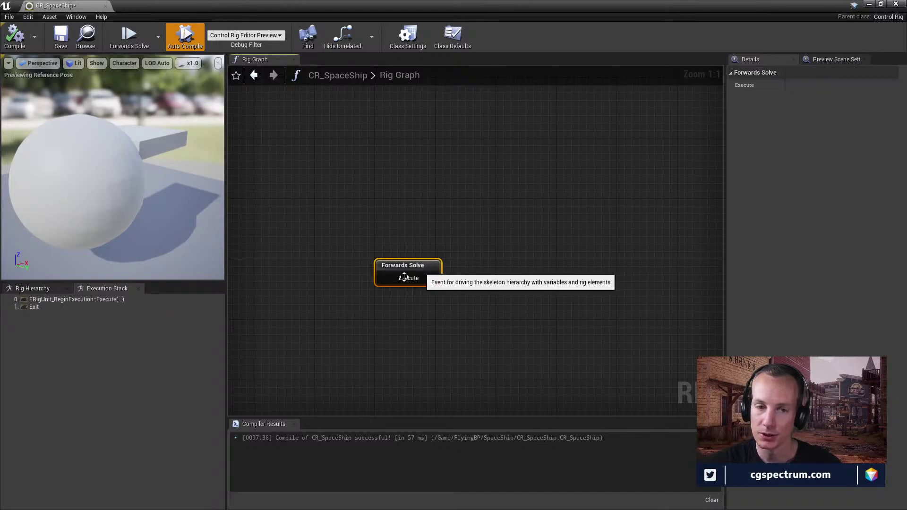
Step: Import the bone hierarchy from the SKM_SpaceShip skeletal mesh into the rig
click(38, 288)
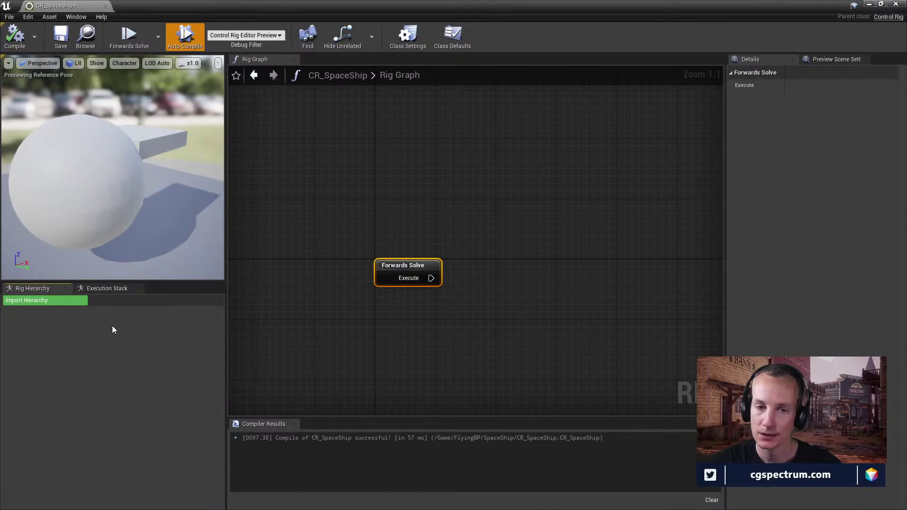
click(76, 305)
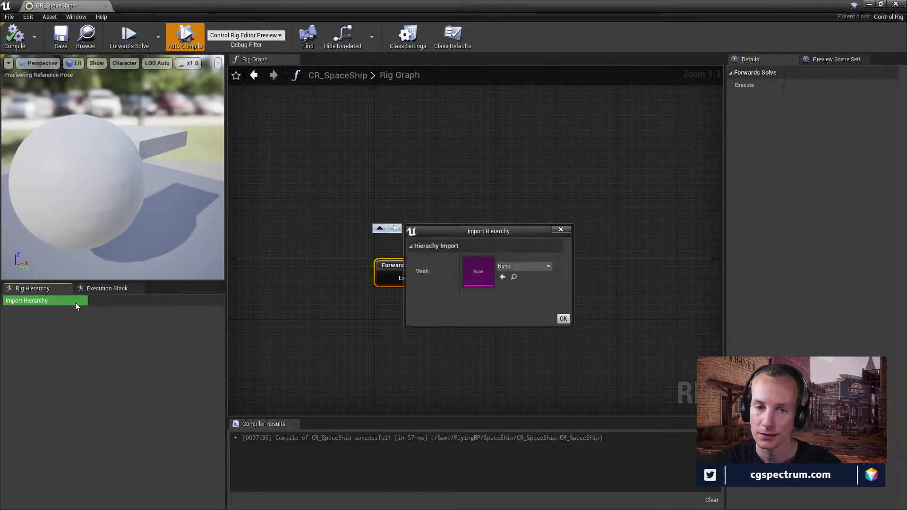
click(540, 267)
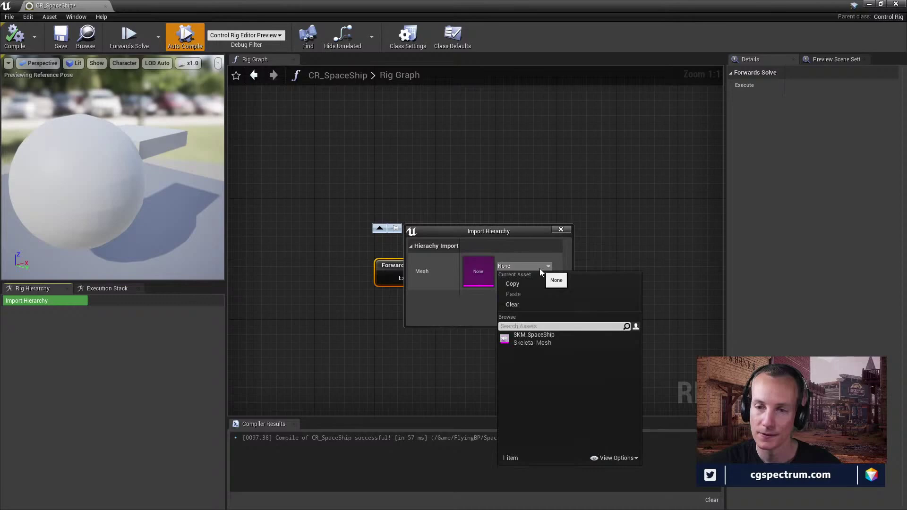
click(541, 339)
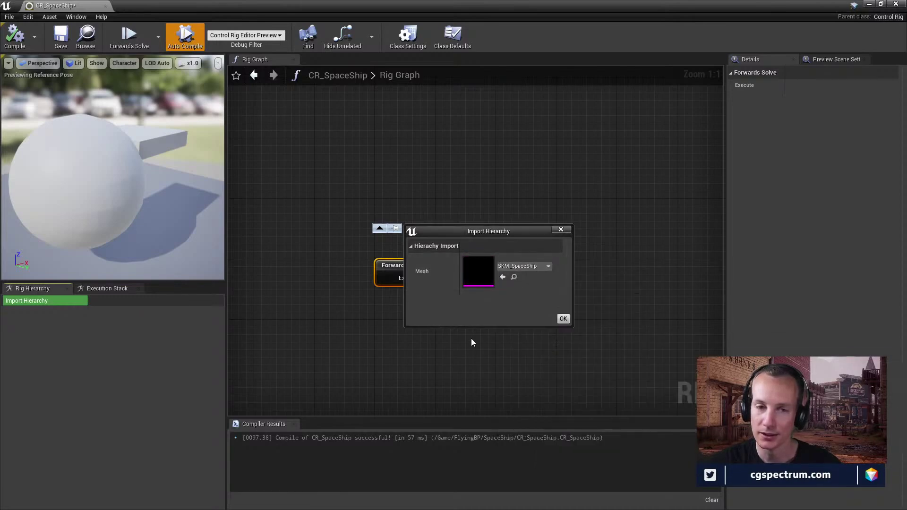
click(564, 319)
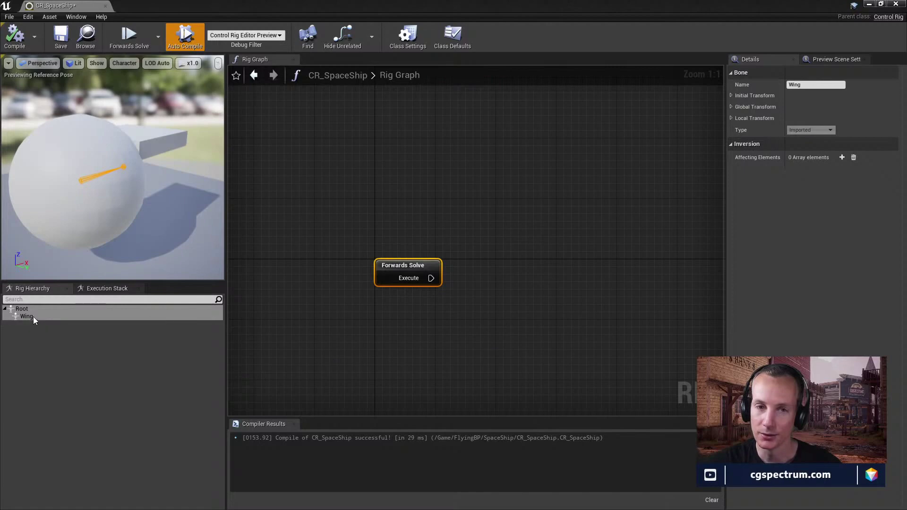
Step: Inspect the imported Root and Wing bones and the node operations available for the Root bone in the graph
right_drag(104, 217, 110, 234)
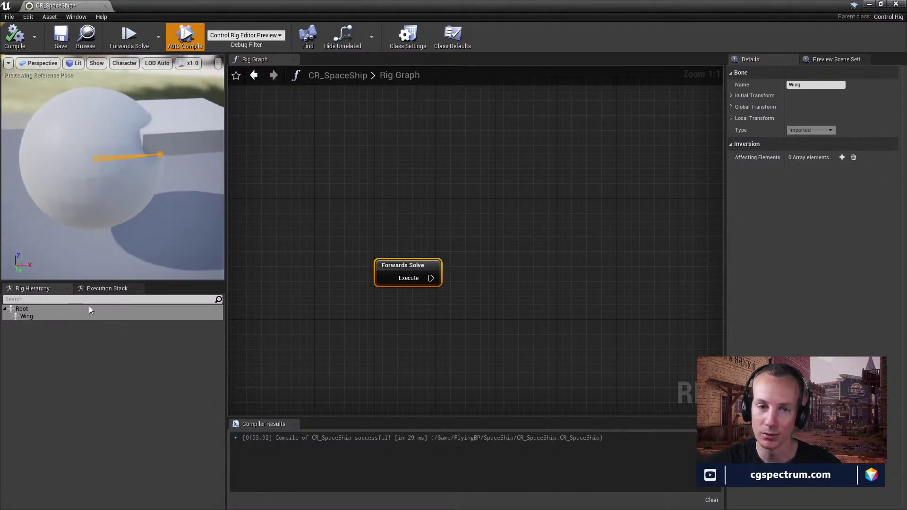
click(53, 314)
click(47, 310)
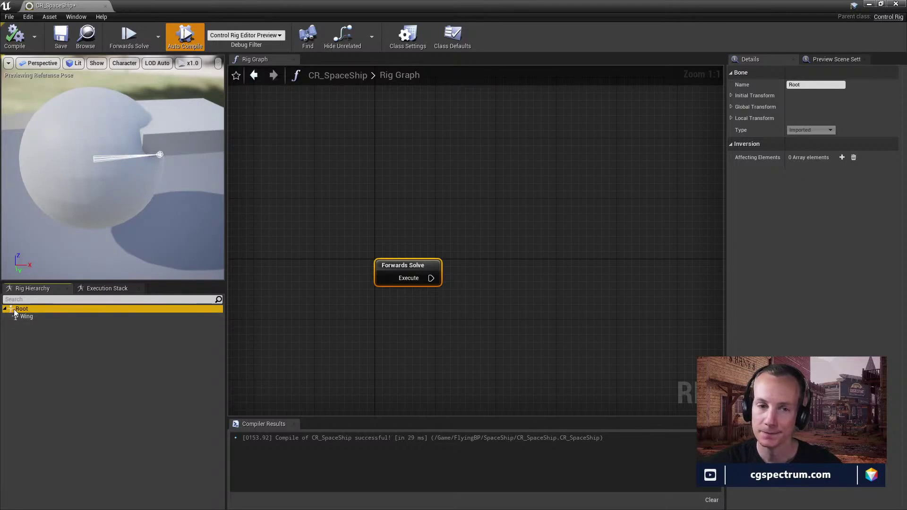
drag(23, 312, 470, 181)
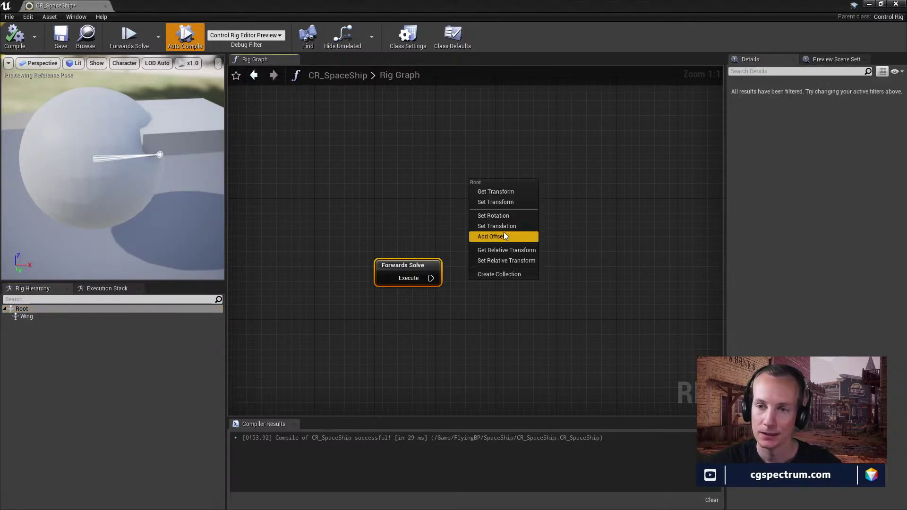
click(37, 316)
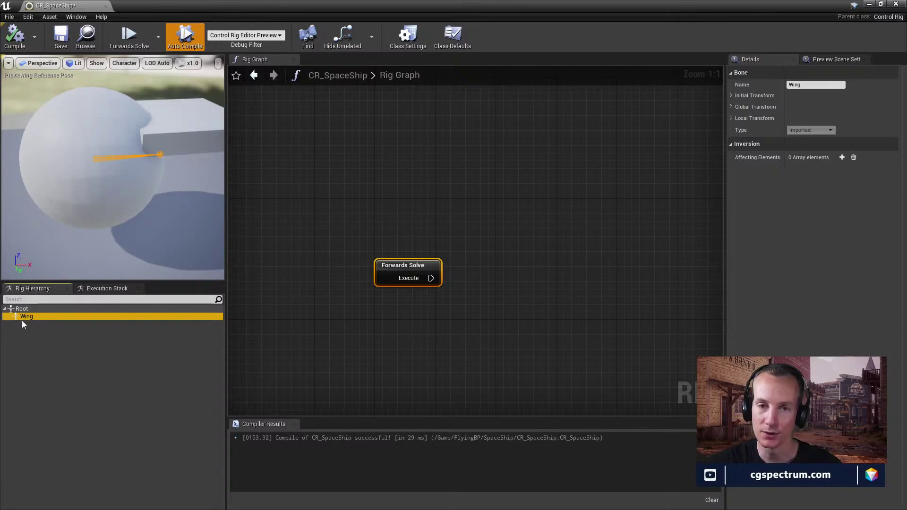
Step: Review the Controls, Curve, Core and Execution node categories that can be added to the rig graph
right_drag(494, 278, 445, 248)
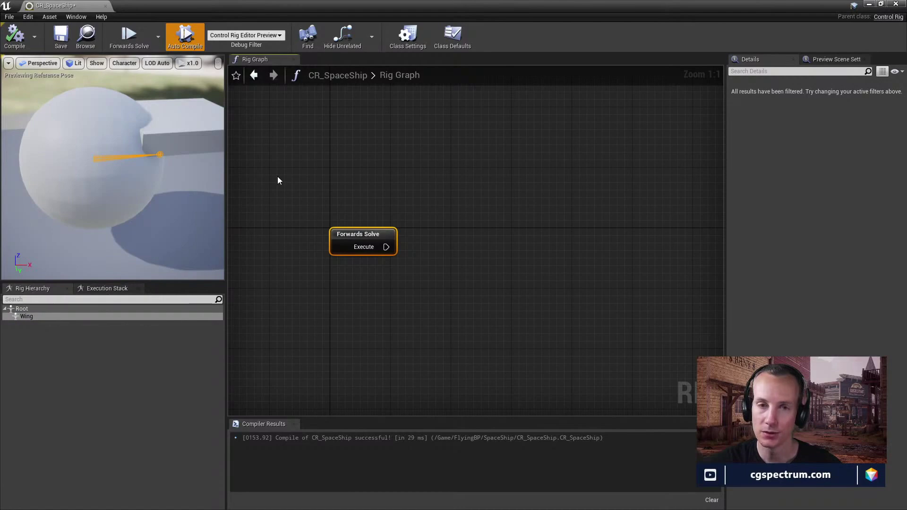
right_click(465, 211)
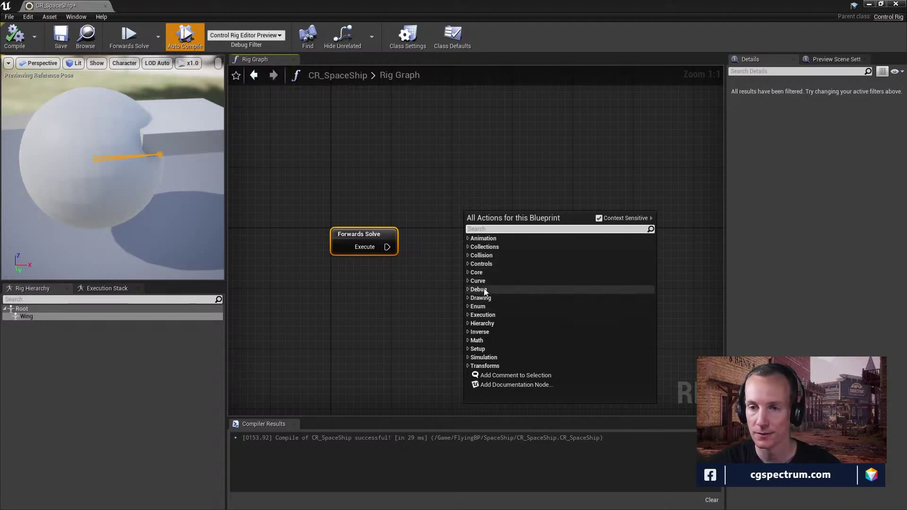
click(481, 267)
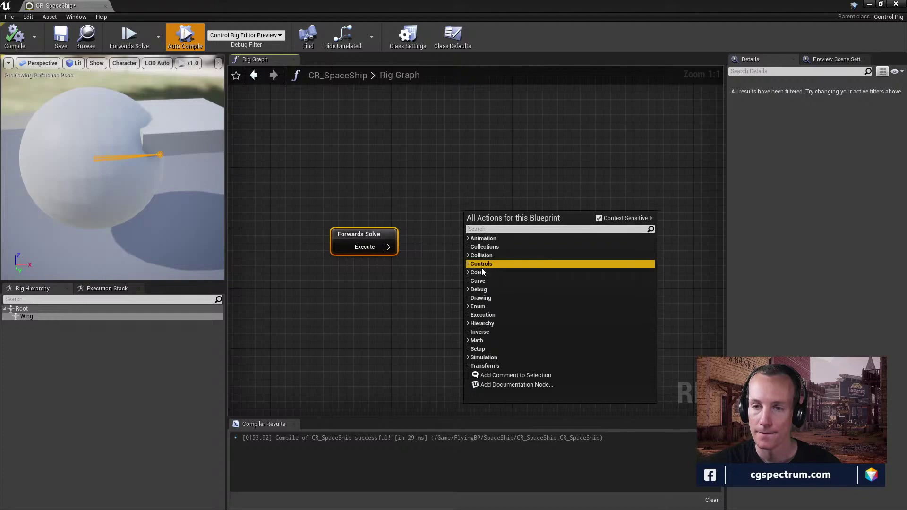
double_click(481, 263)
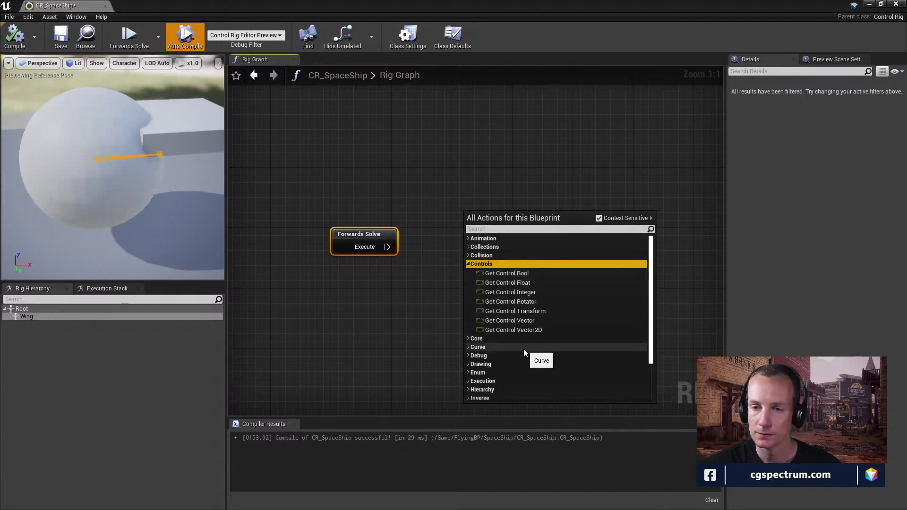
click(469, 346)
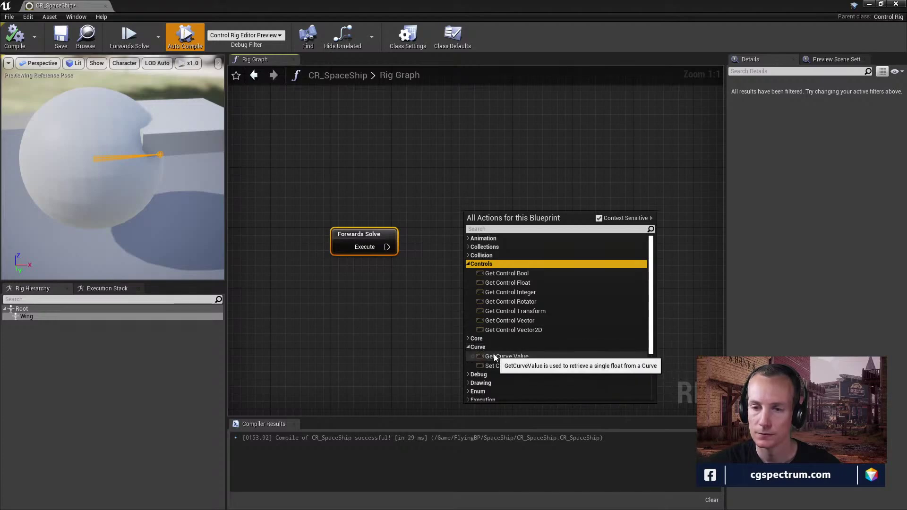
click(470, 346)
click(468, 340)
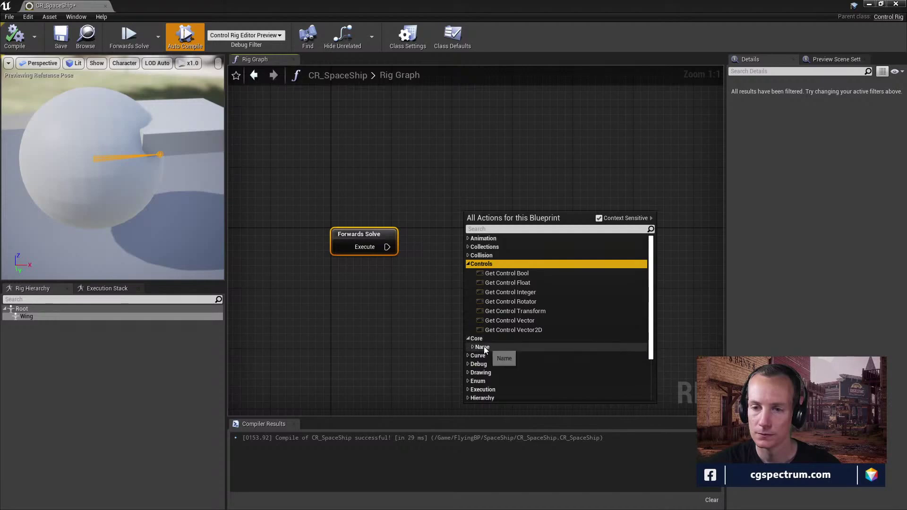
click(480, 346)
scroll(520, 342, down, 2)
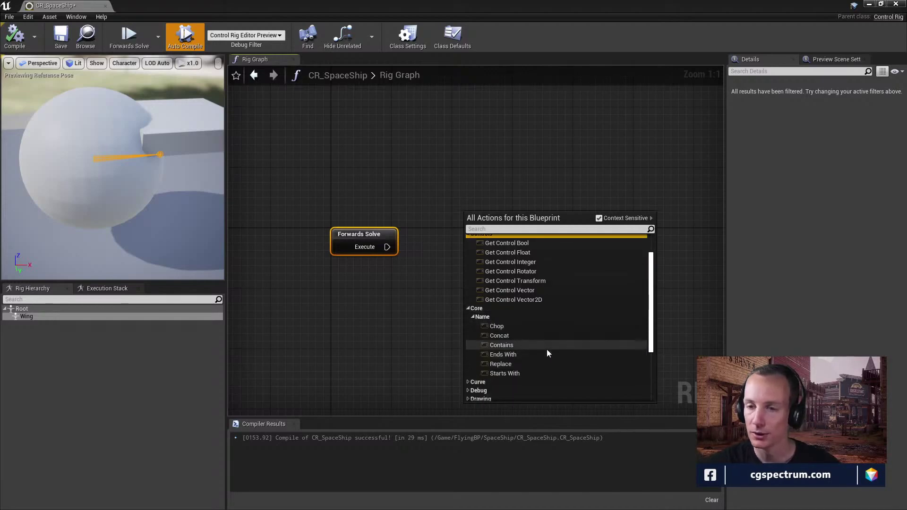
scroll(553, 332, down, 4)
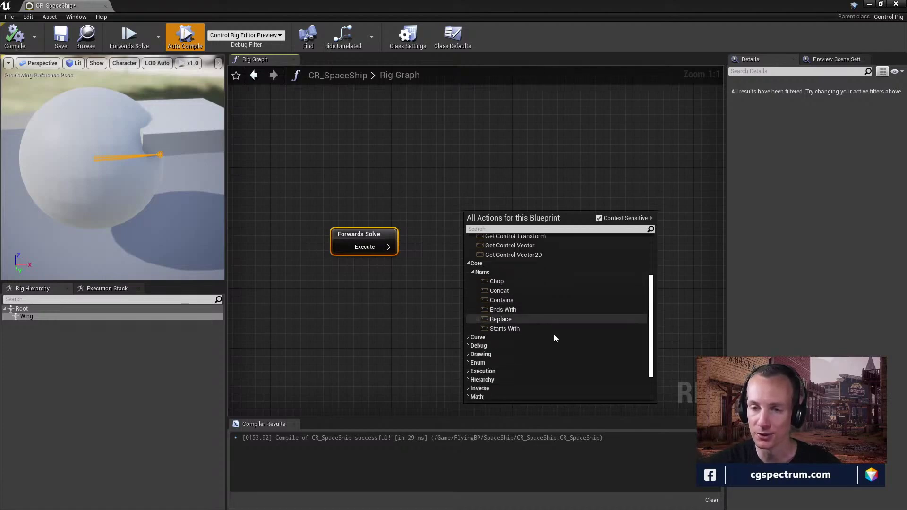
scroll(501, 356, down, 2)
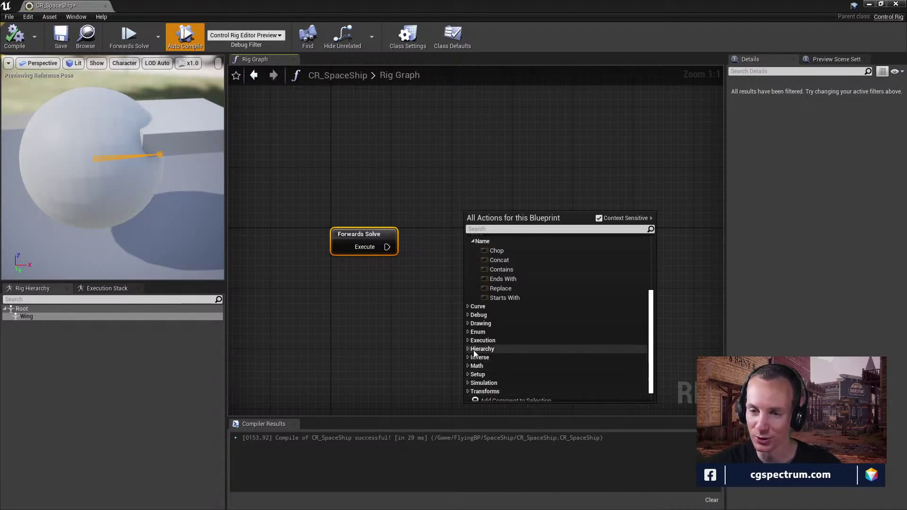
click(469, 341)
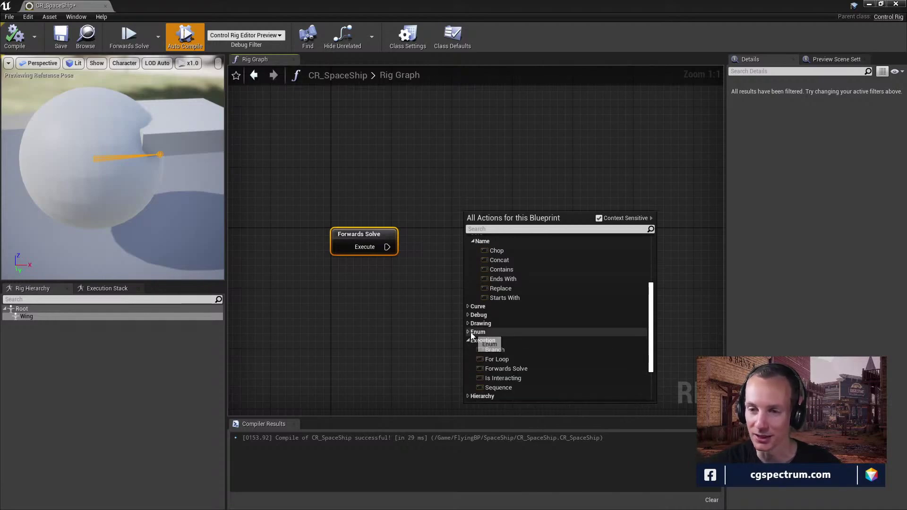
Step: Review the Animation, Collections and Collision nodes available for the rig graph
scroll(480, 320, up, 5)
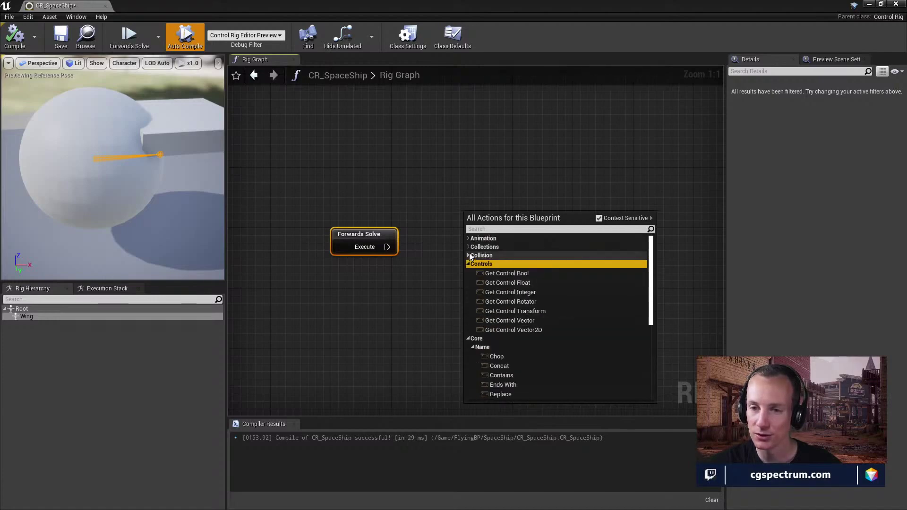
click(470, 246)
click(469, 238)
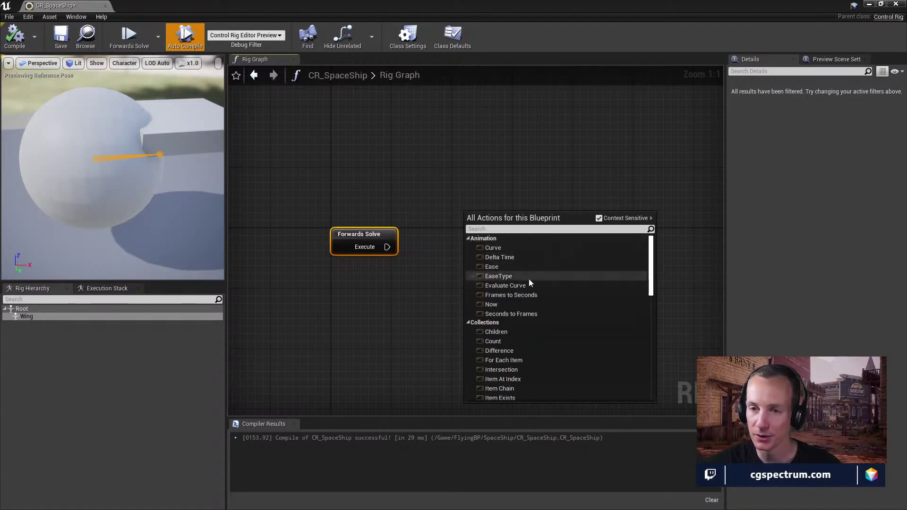
scroll(574, 321, down, 5)
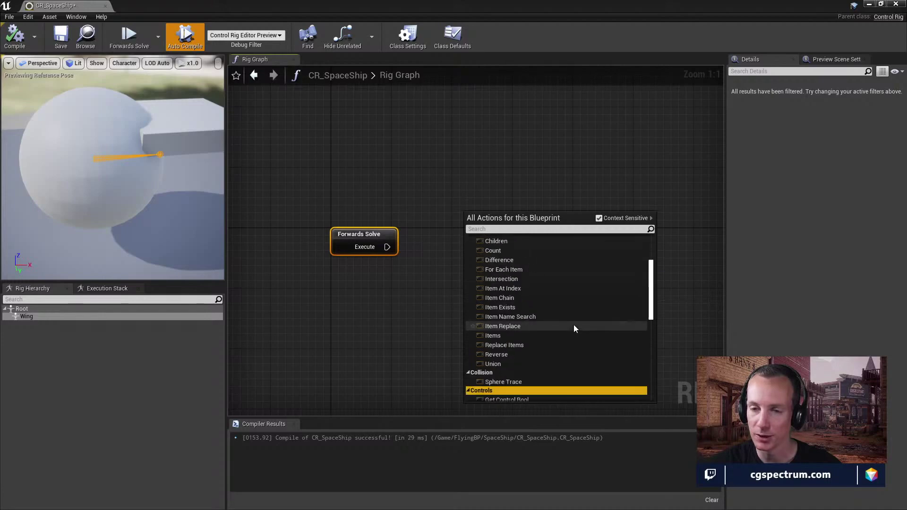
scroll(574, 327, down, 10)
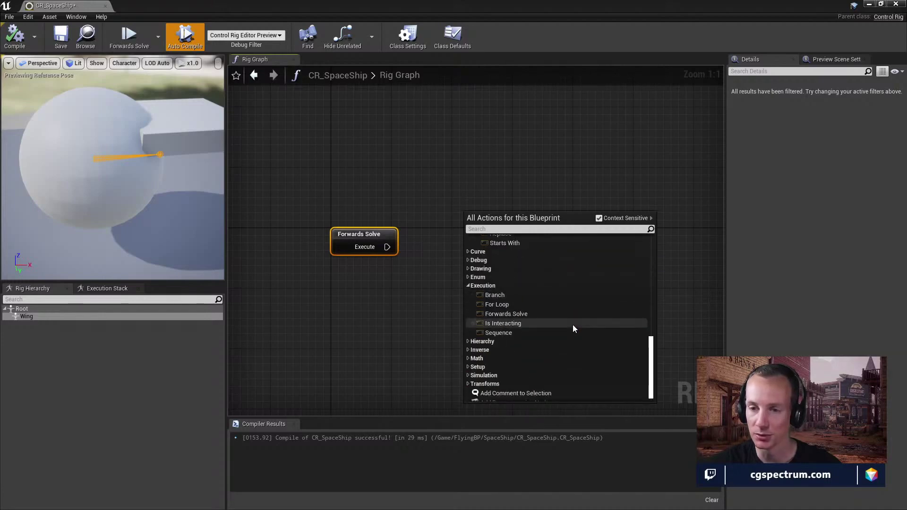
Step: Look through the Hierarchy nodes, from Aim to the Set Control nodes, and dismiss the node list without adding one
click(468, 341)
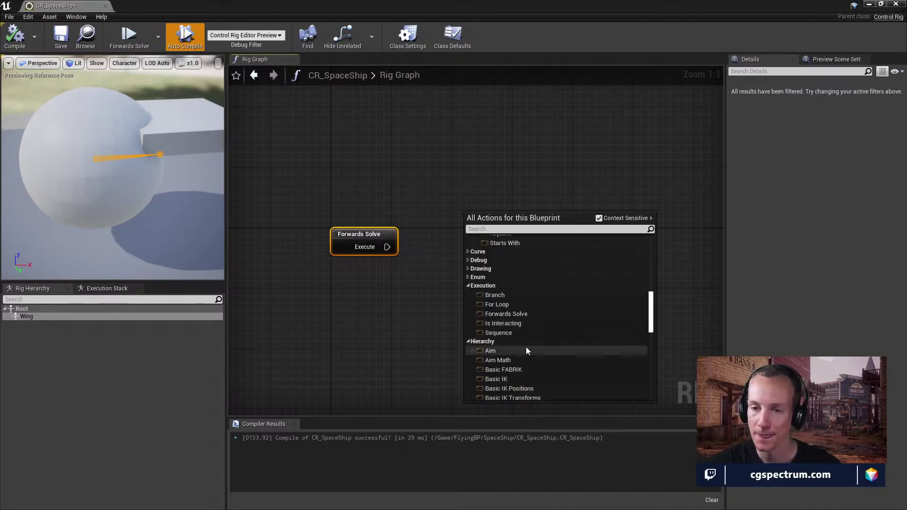
scroll(539, 352, down, 4)
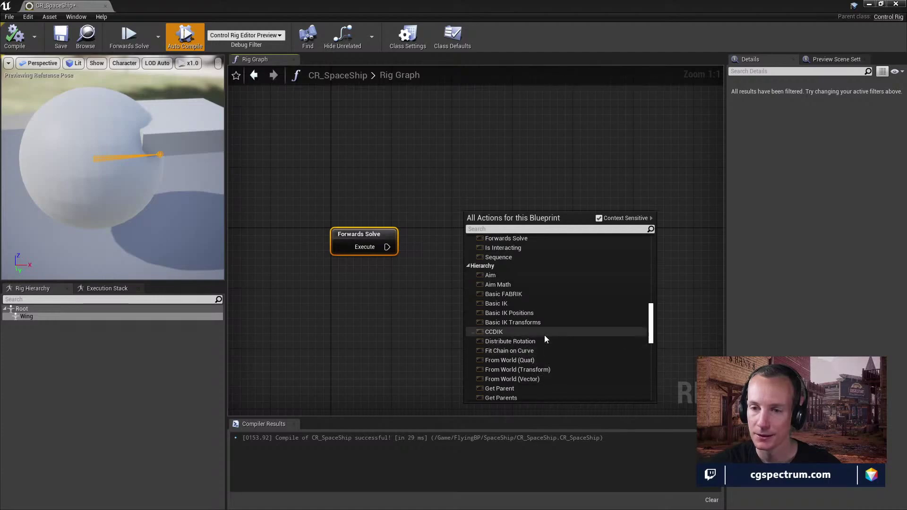
scroll(523, 311, down, 3)
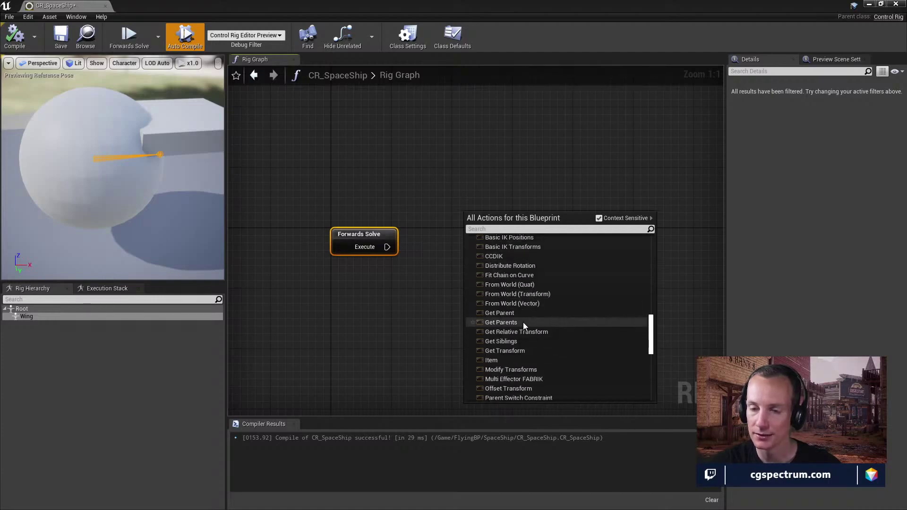
scroll(524, 326, down, 4)
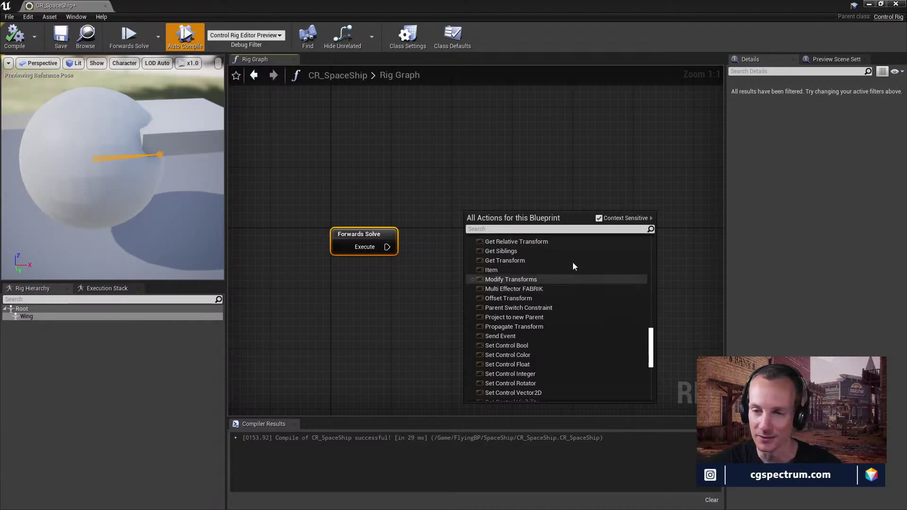
scroll(549, 345, down, 2)
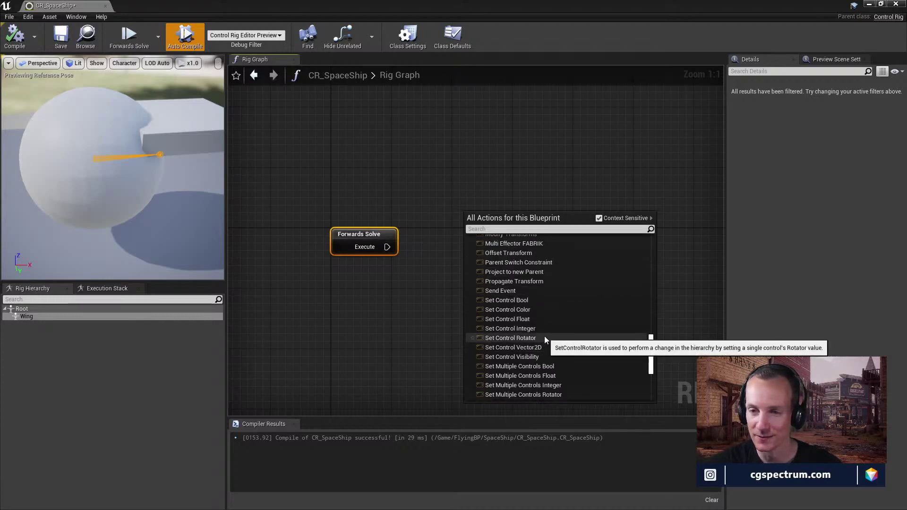
click(517, 150)
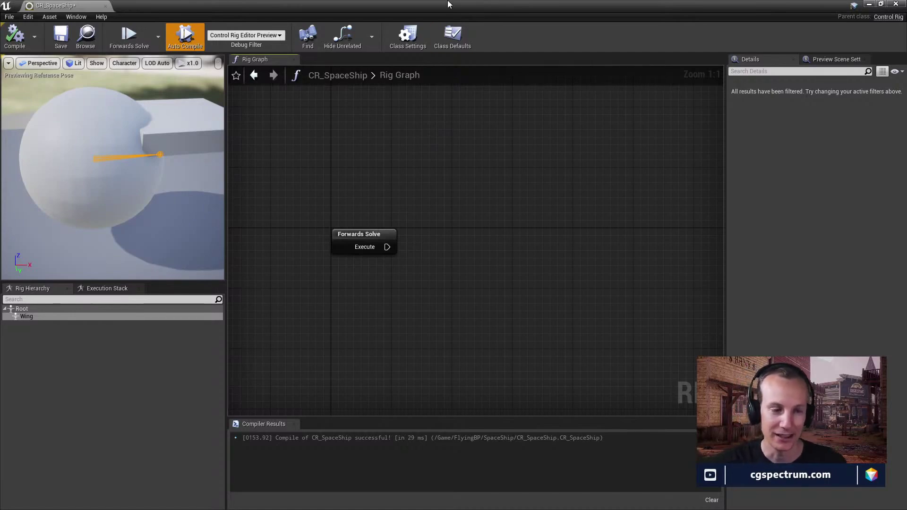
click(881, 4)
drag(475, 176, 518, 133)
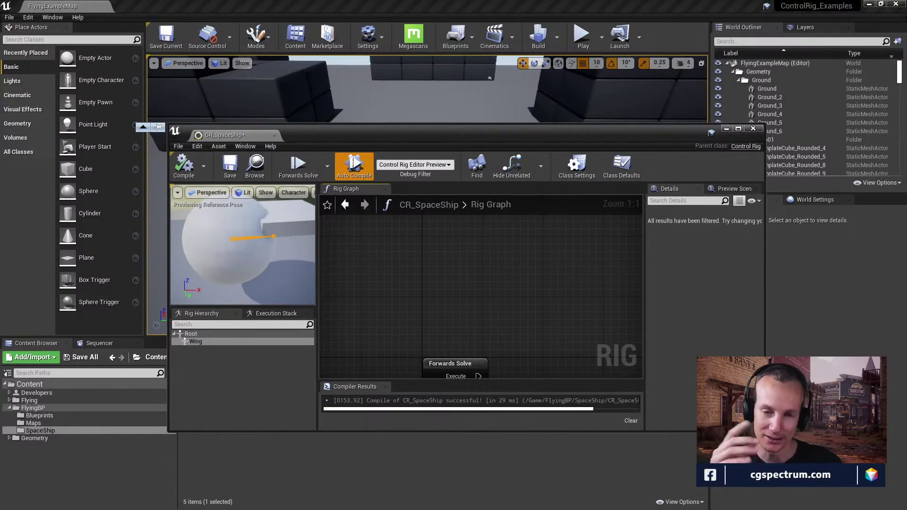
double_click(394, 138)
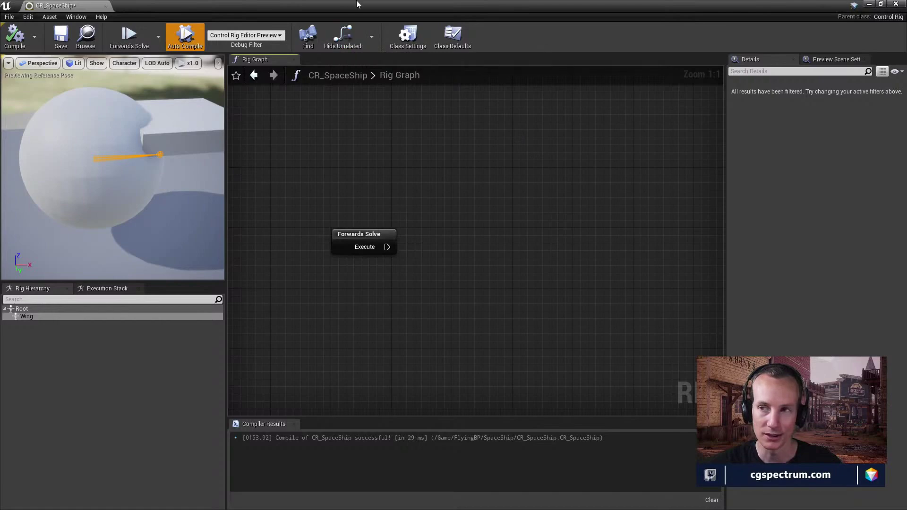
drag(356, 2, 478, 51)
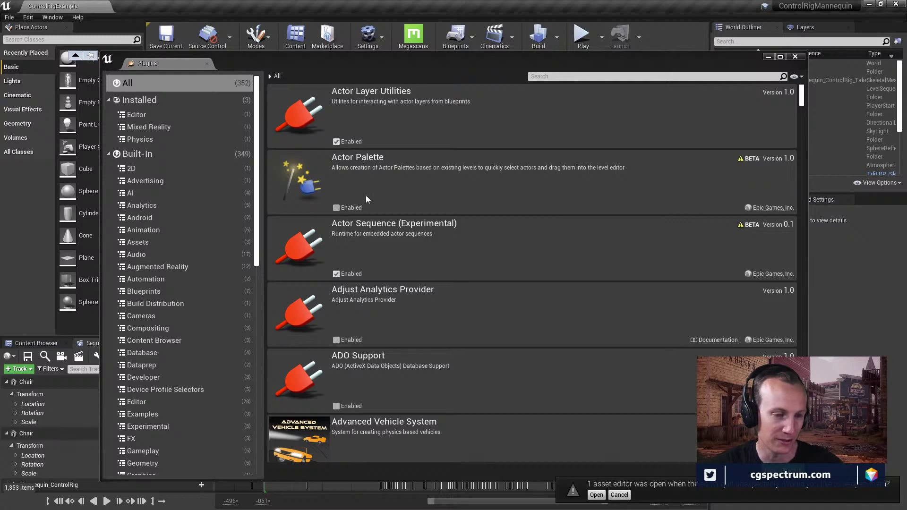
Step: Close the Plugins window in the ControlRigMannequin project and decline reopening the previous asset editor
drag(550, 63, 524, 47)
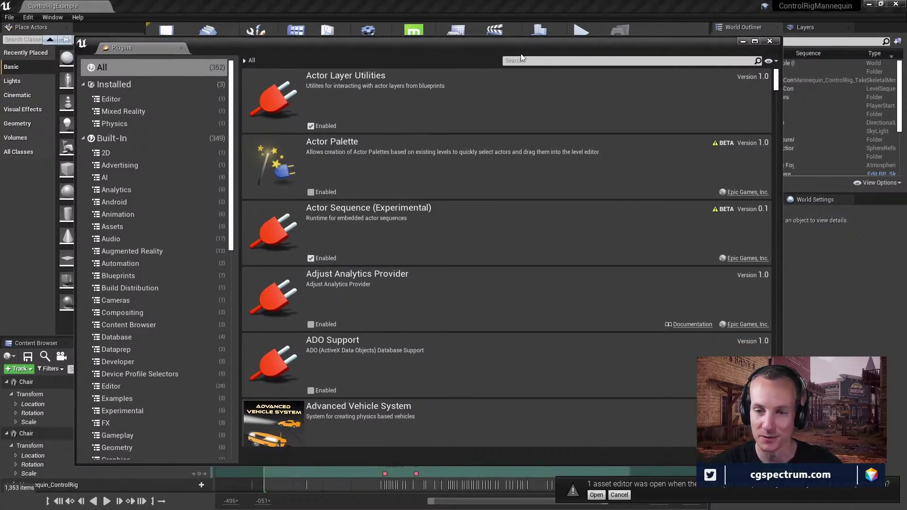
click(768, 42)
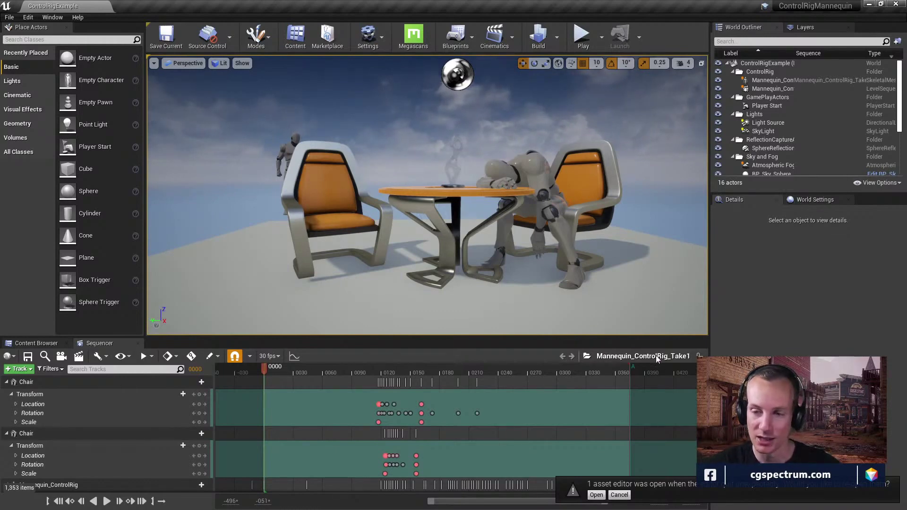
click(620, 495)
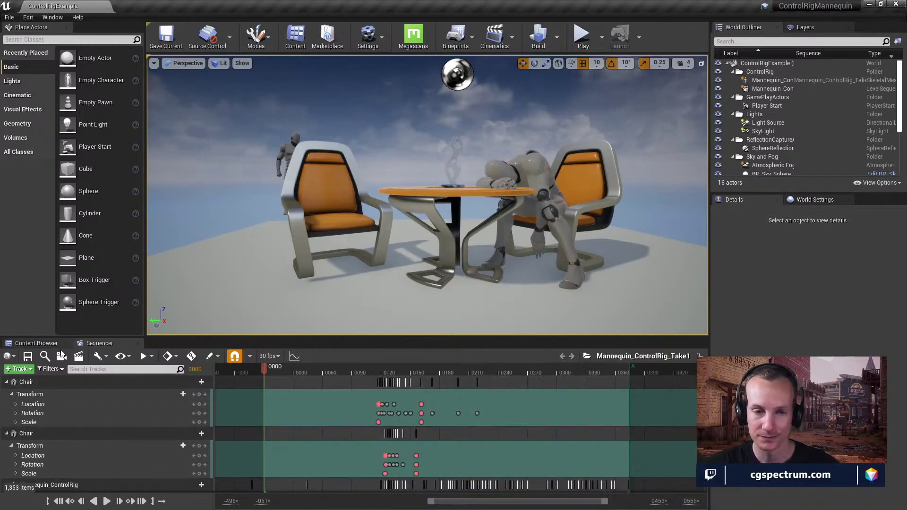
Step: Open the Mannequin_ControlRig asset from the ControlRig folder inside Mannequin/Character
click(34, 344)
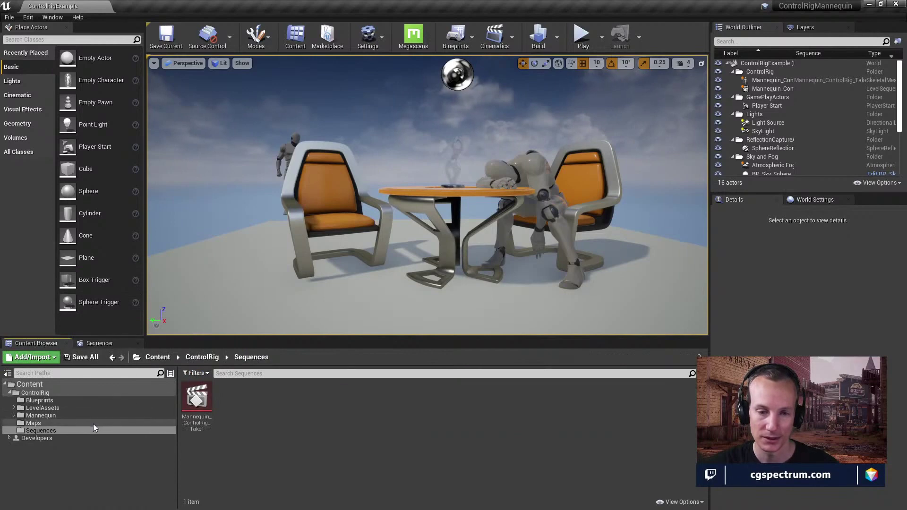
click(53, 423)
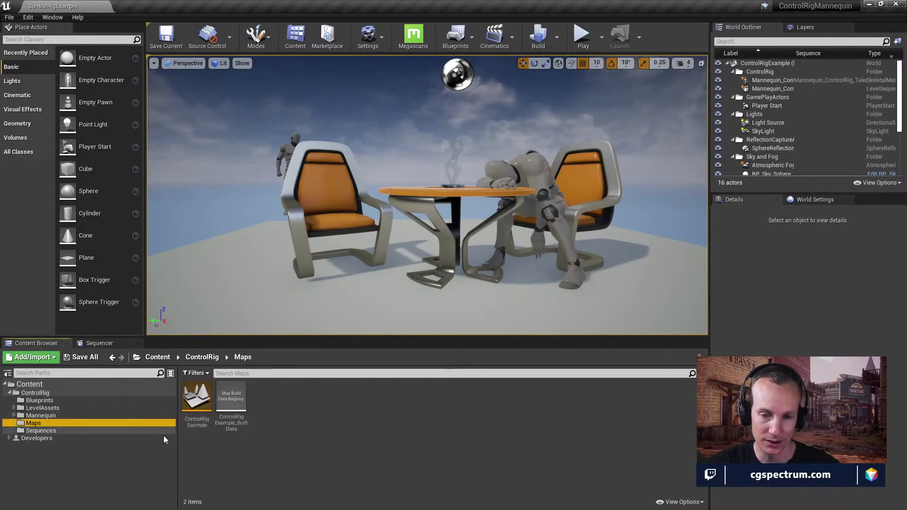
click(43, 416)
click(13, 416)
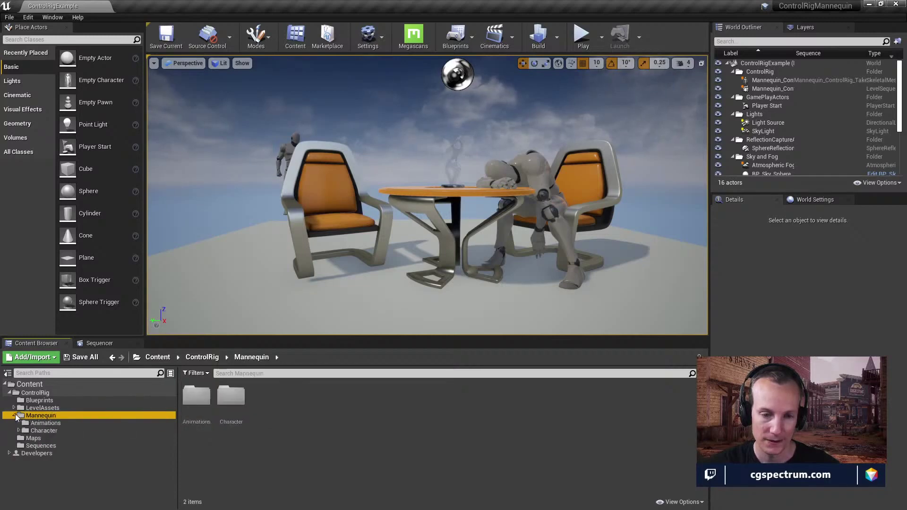
click(44, 425)
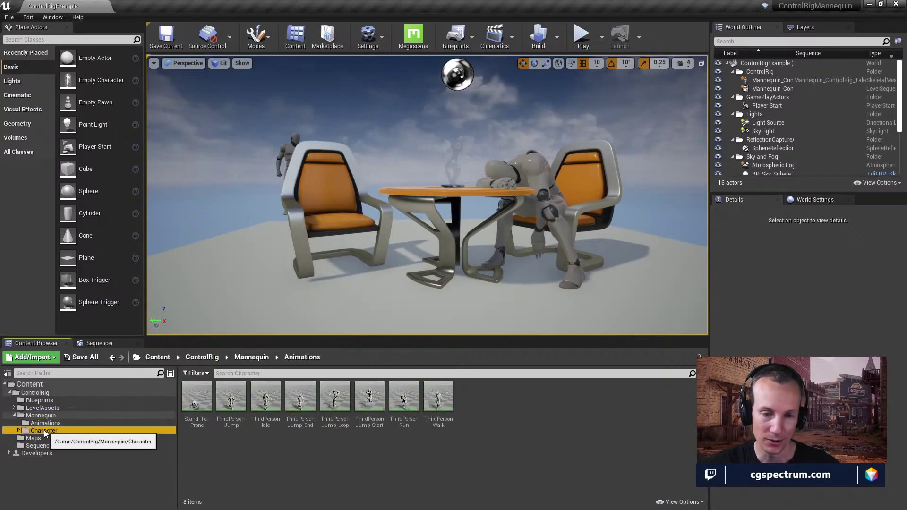
click(44, 430)
click(18, 431)
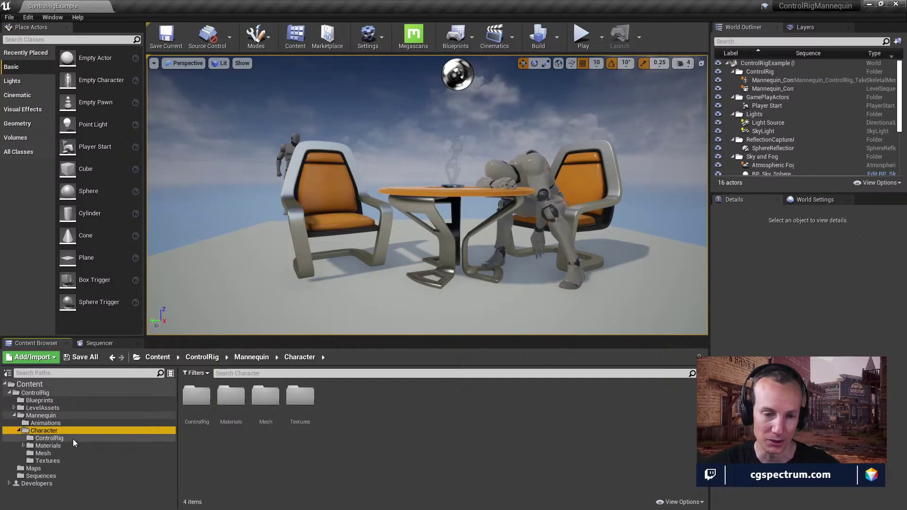
click(57, 439)
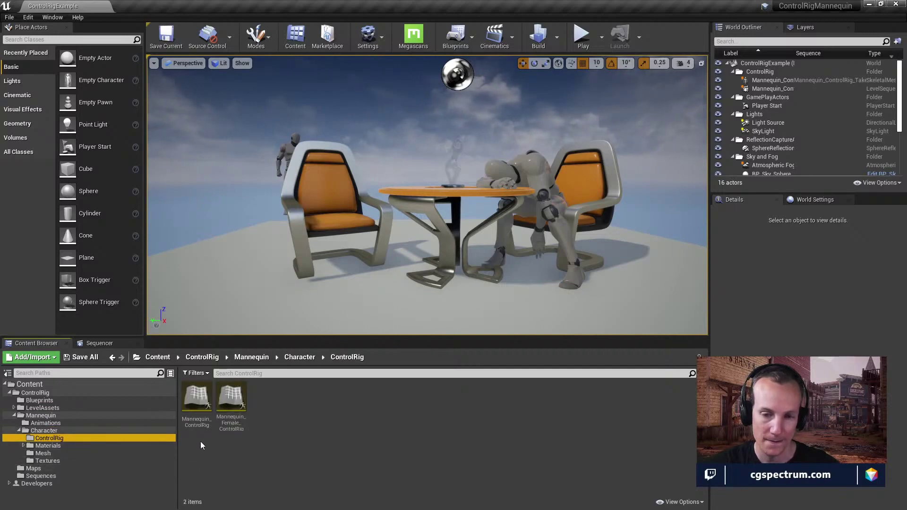
click(200, 410)
double_click(201, 410)
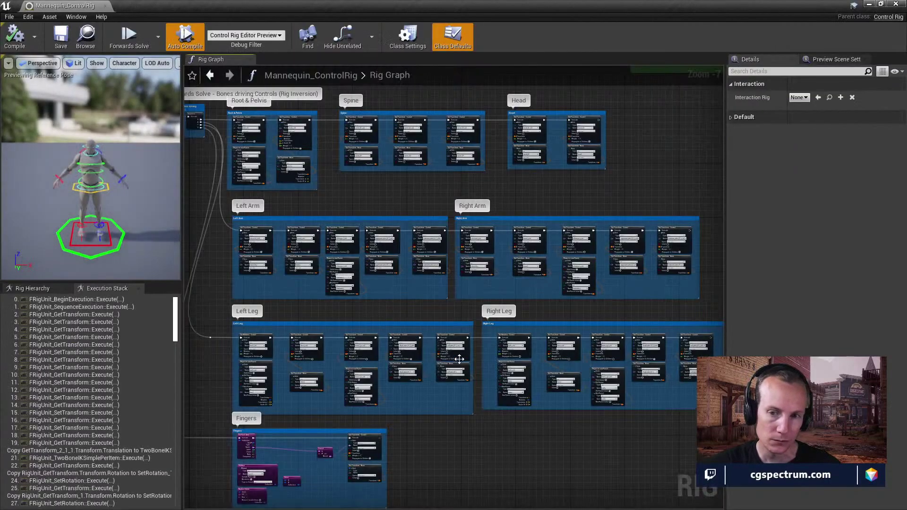
Step: Examine the Backwards Solve section of the mannequin's rig graph, including its Sequence and Root & Pelvis nodes
right_drag(338, 313, 412, 327)
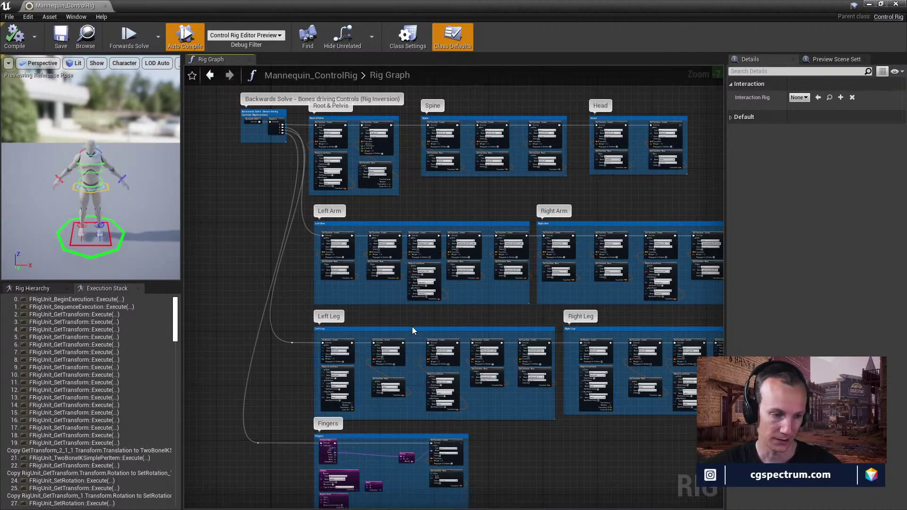
right_drag(313, 144, 449, 270)
scroll(449, 270, up, 3)
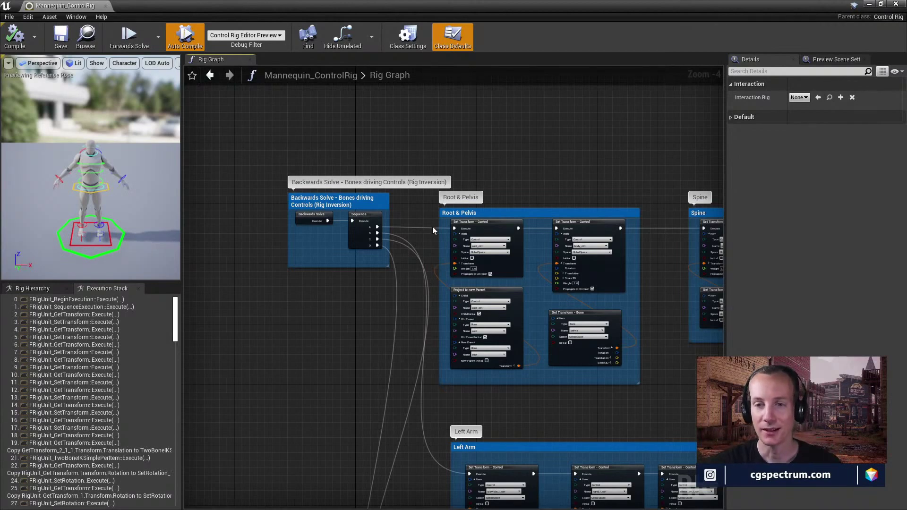
Step: Inspect the Set Transform nodes for root_ctrl and body_ctrl under Backwards Solve, and select the mannequin's pelvis-level control in the preview
right_drag(432, 233, 476, 262)
scroll(477, 261, up, 3)
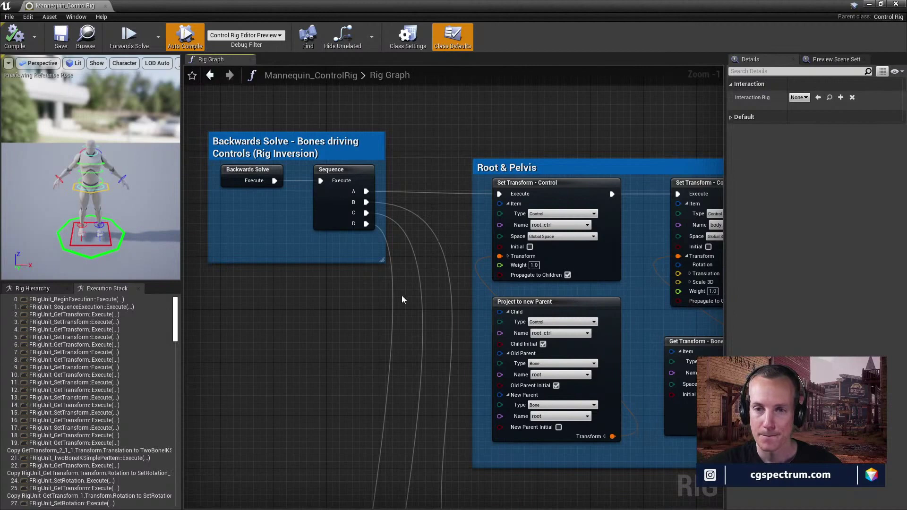
right_drag(441, 249, 369, 206)
click(100, 190)
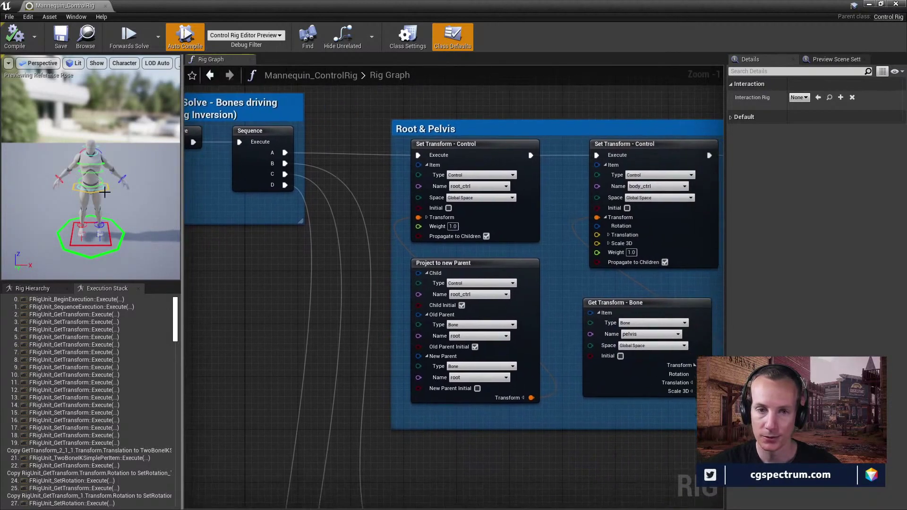
Step: Survey the overall rig graph layout and examine the Forwards Solve section, where its Sequence node feeds the Root & Pelvis and Left Arm groups
scroll(416, 291, down, 10)
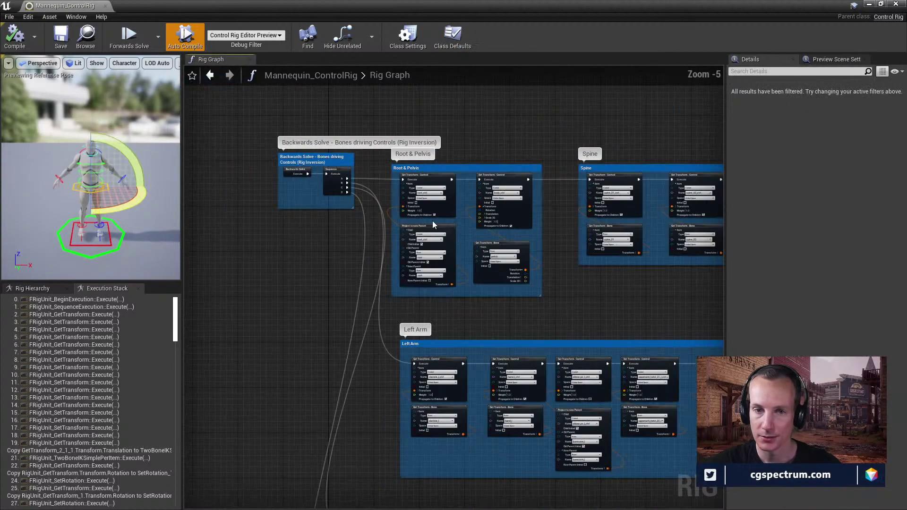
right_drag(416, 291, 443, 448)
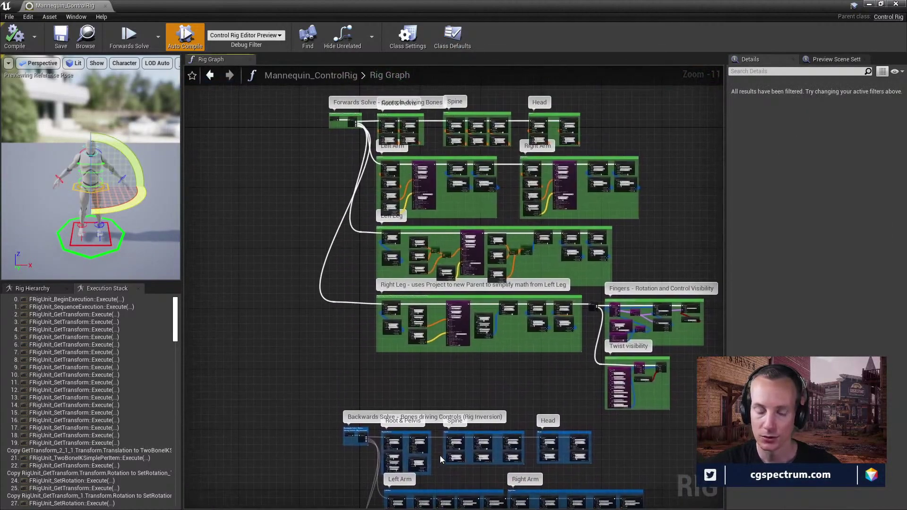
right_drag(434, 379, 444, 434)
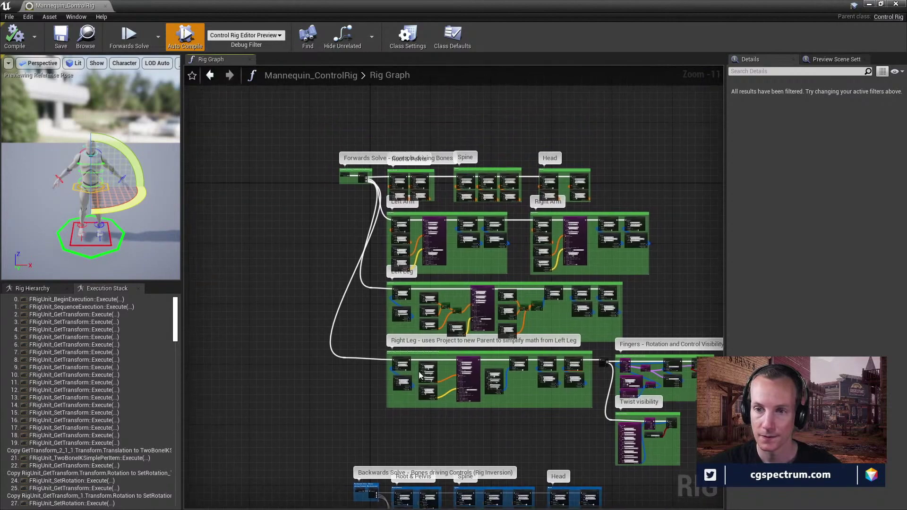
scroll(394, 277, up, 3)
right_drag(367, 185, 412, 319)
scroll(410, 317, up, 4)
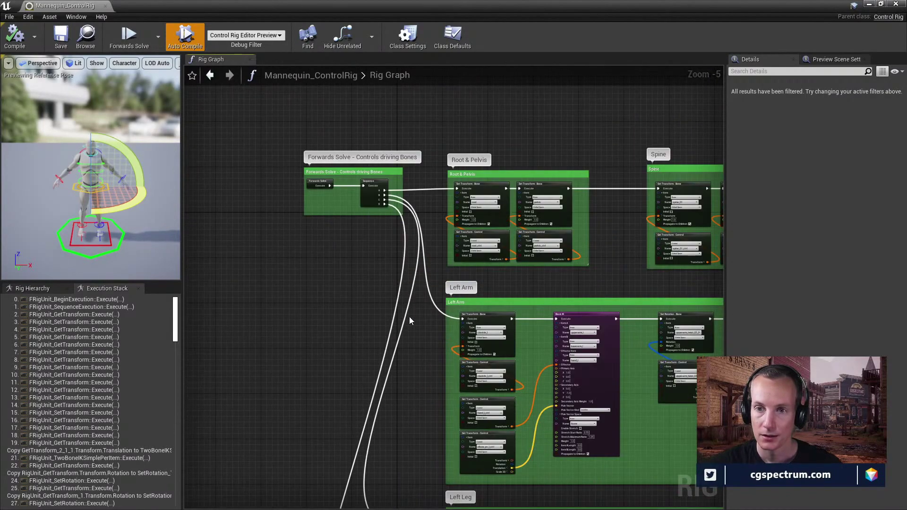
Step: Examine the overall layout of the Rig Graph, comparing the Forwards Solve and Backwards Solve node groups
scroll(408, 316, down, 3)
scroll(400, 386, up, 3)
right_drag(400, 387, 429, 246)
right_drag(424, 304, 413, 227)
scroll(430, 371, up, 1)
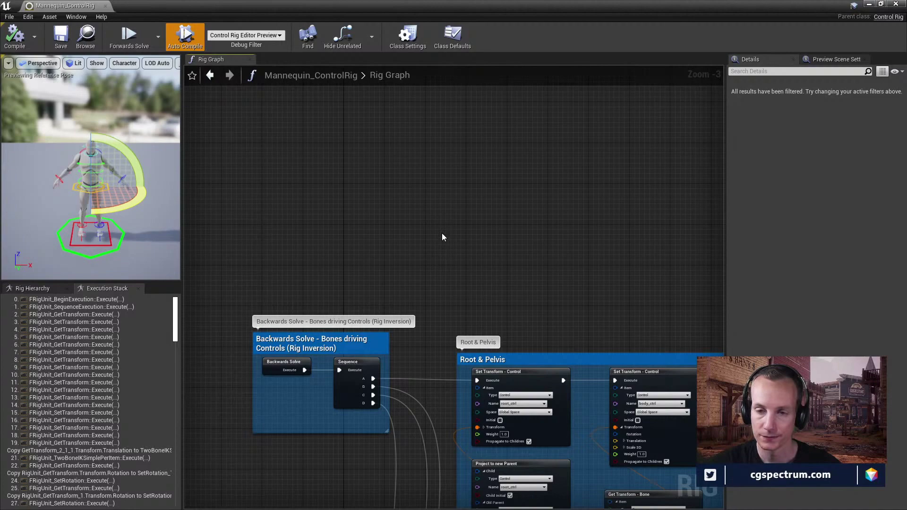
scroll(452, 203, down, 4)
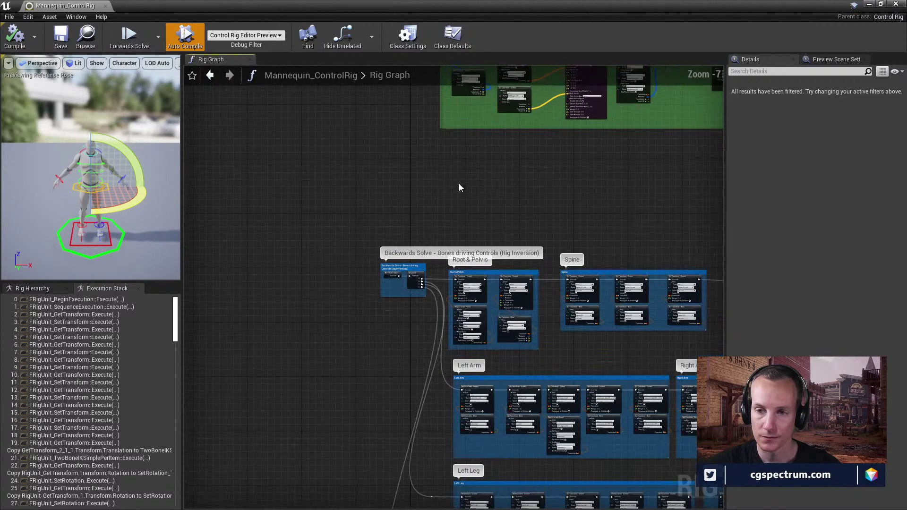
scroll(425, 264, up, 4)
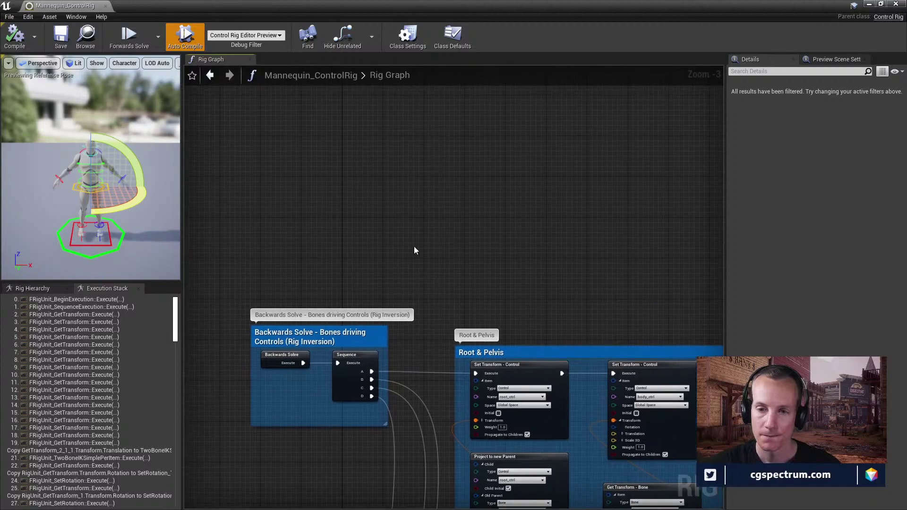
scroll(421, 253, down, 8)
right_drag(426, 259, 396, 413)
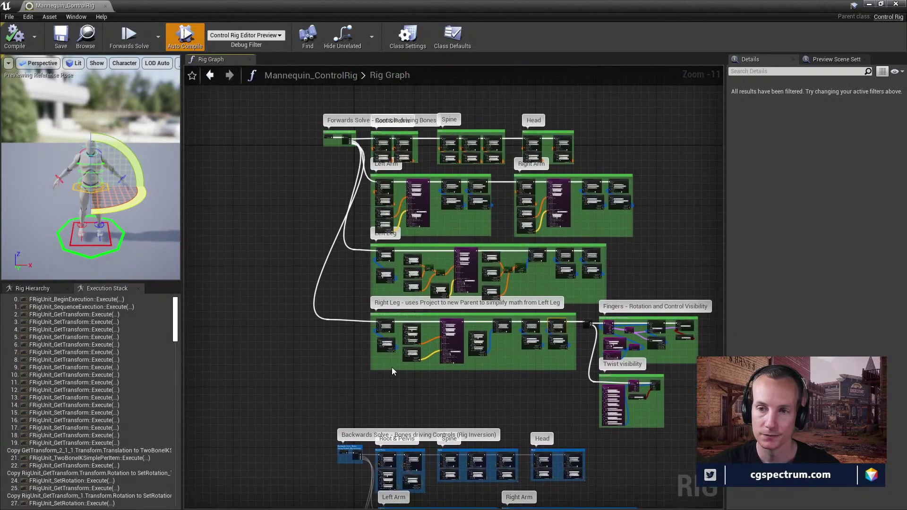
Step: Examine how the Root & Pelvis and Spine groups of the Backwards Solve set controls from bone transforms
right_drag(400, 358, 409, 181)
scroll(452, 387, up, 5)
scroll(414, 349, up, 3)
right_drag(423, 248, 532, 411)
right_drag(449, 274, 492, 391)
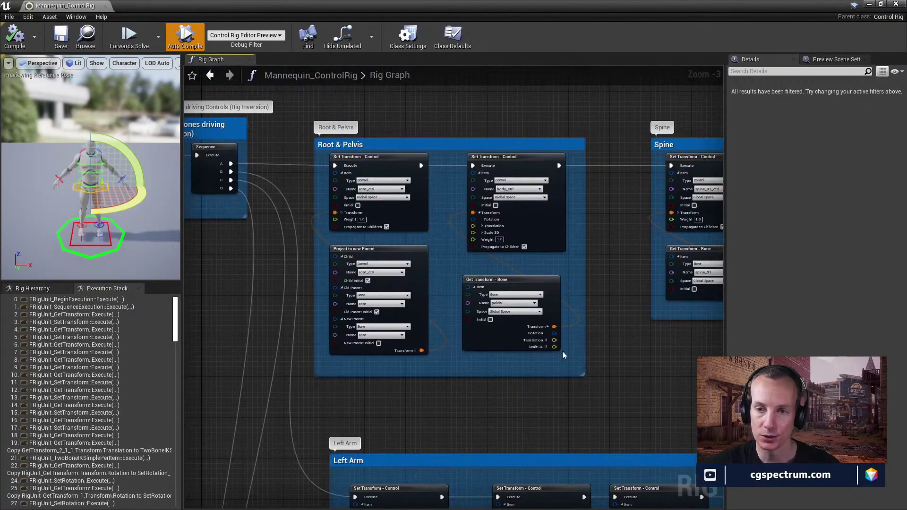
scroll(543, 310, up, 2)
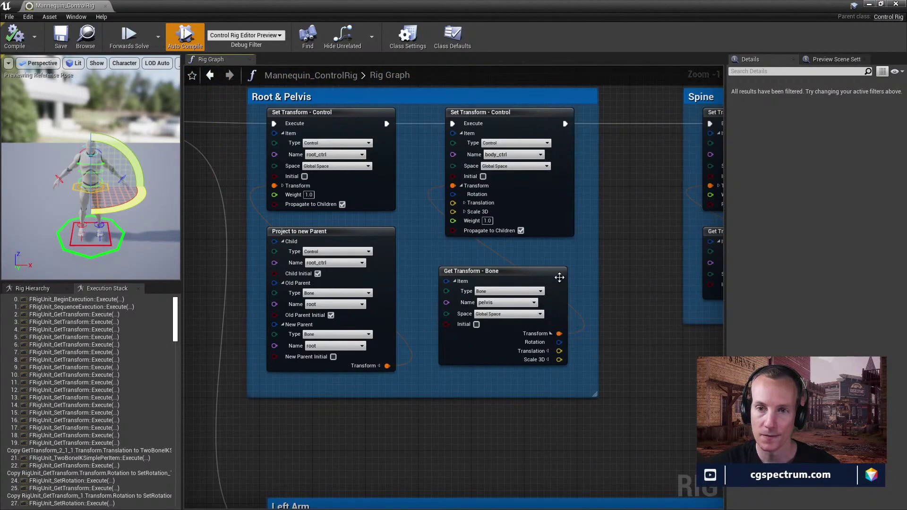
right_drag(561, 277, 479, 367)
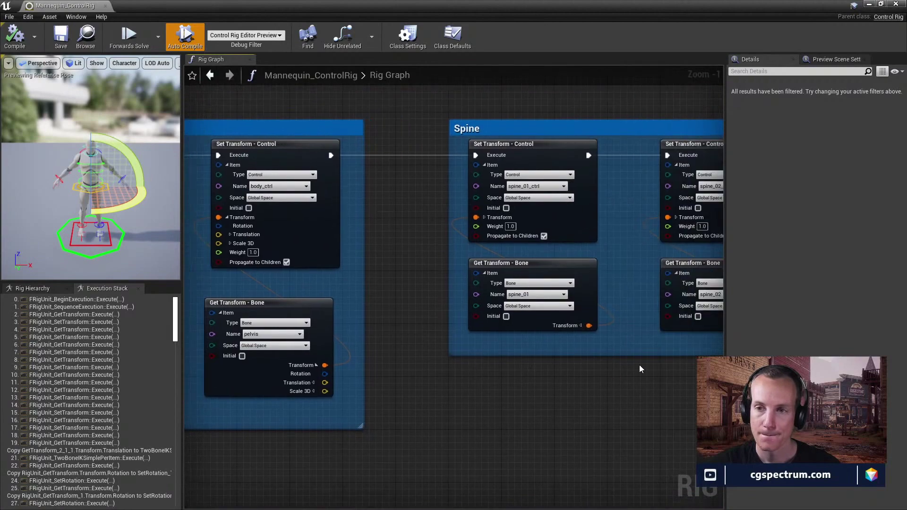
right_drag(642, 368, 546, 350)
scroll(556, 350, down, 2)
scroll(555, 350, down, 3)
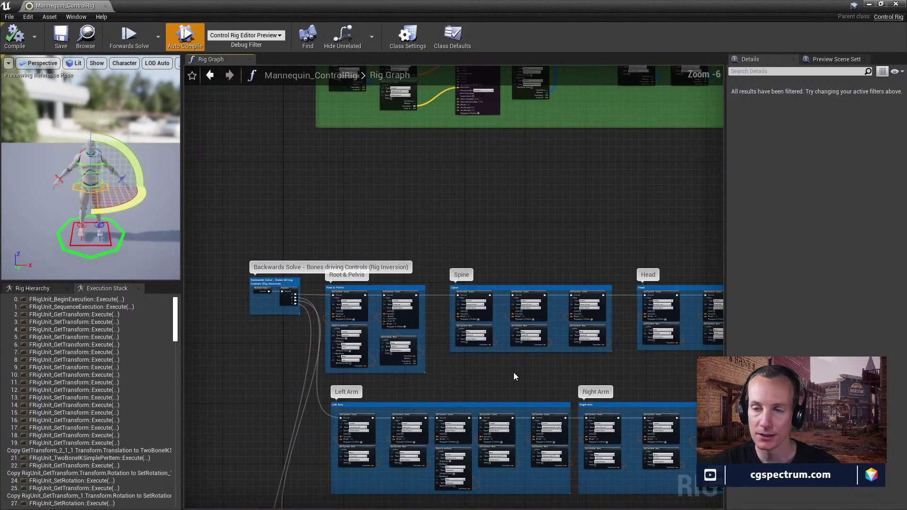
Step: Examine the arm, leg and finger groups of the Backwards Solve and the Sequence branches that feed them
right_drag(512, 374, 462, 247)
right_drag(527, 375, 485, 306)
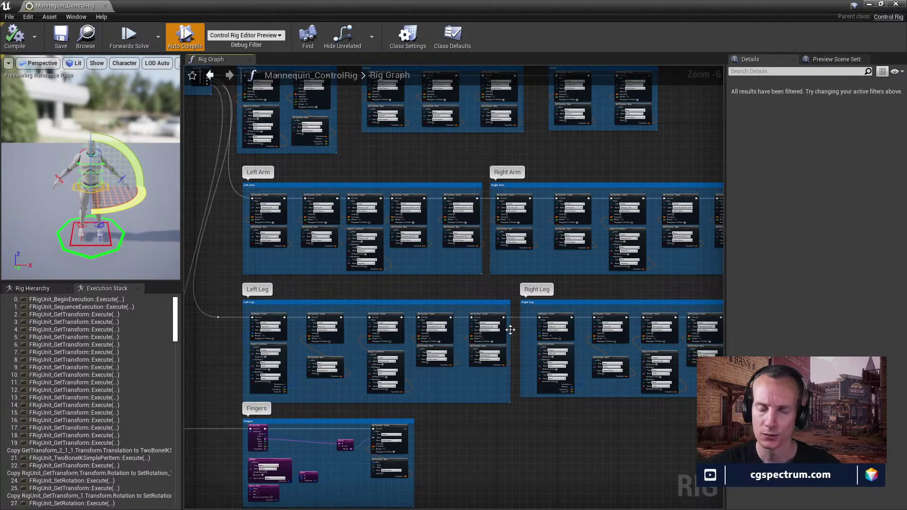
right_drag(482, 285, 642, 396)
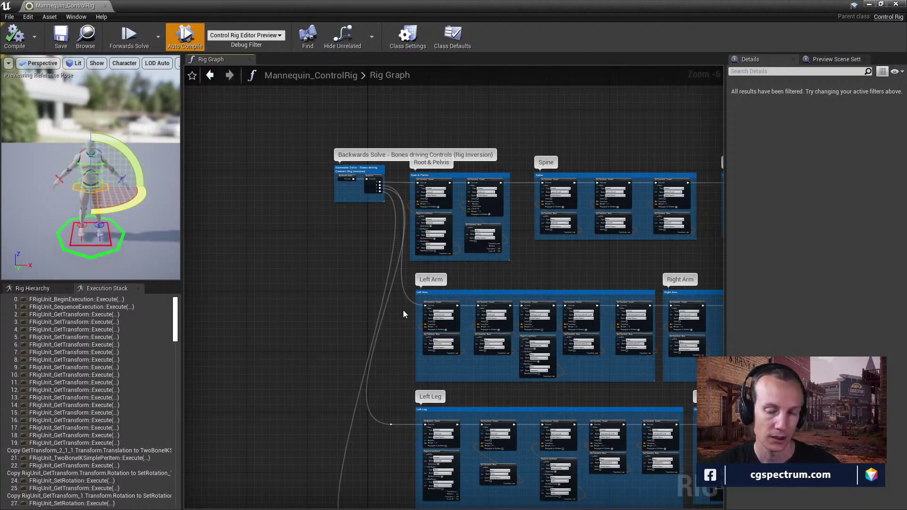
right_drag(557, 273, 463, 334)
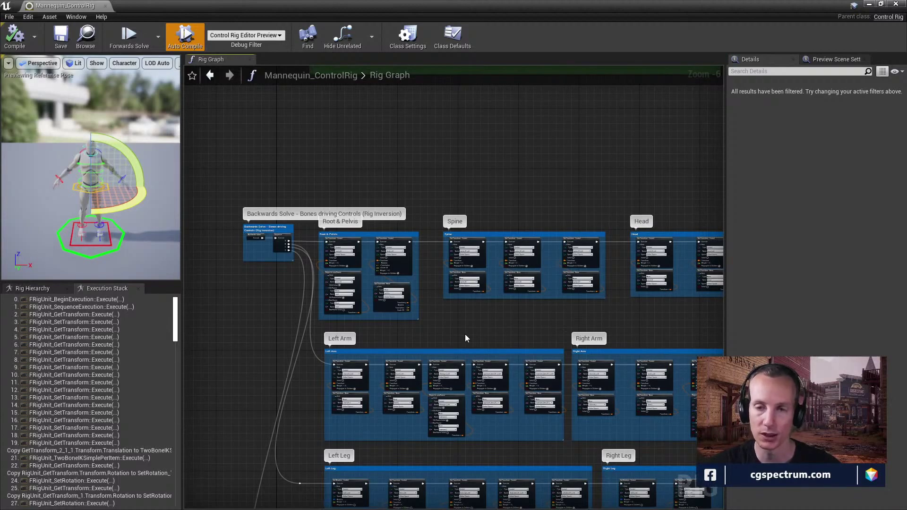
right_drag(465, 334, 462, 256)
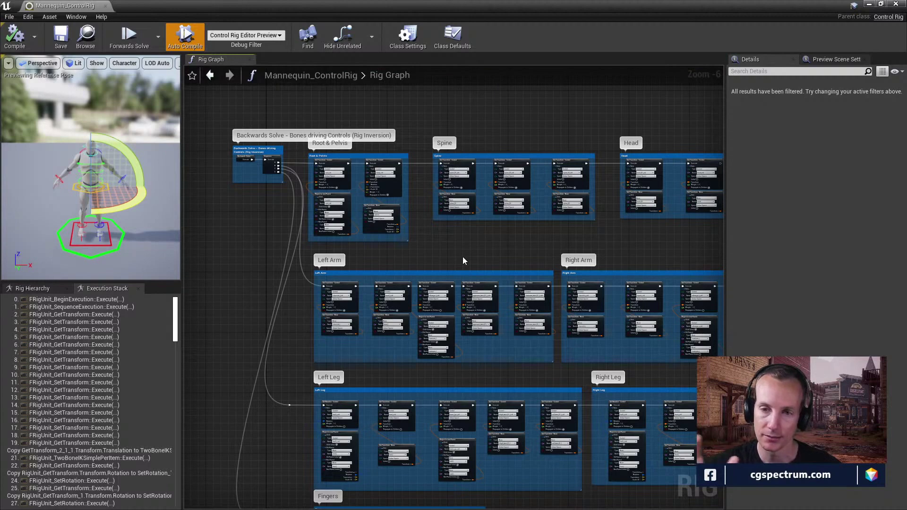
right_drag(458, 226, 445, 309)
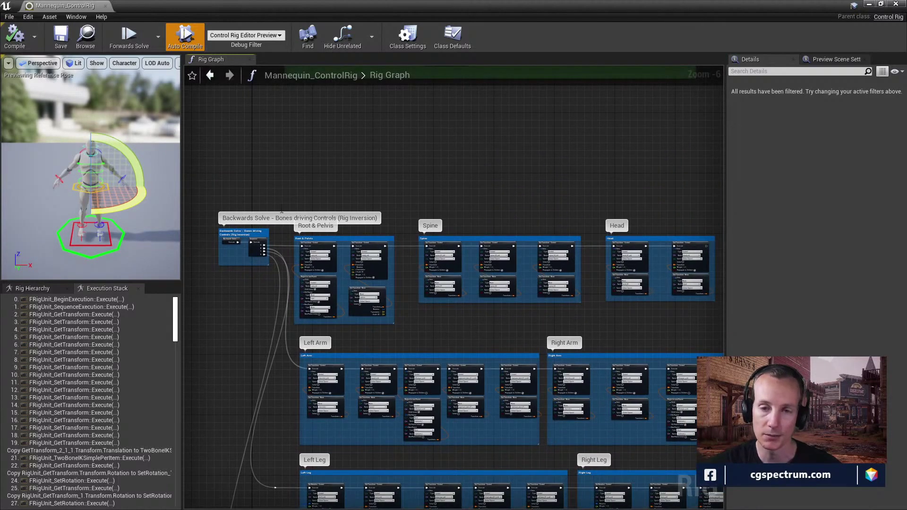
right_drag(280, 185, 305, 277)
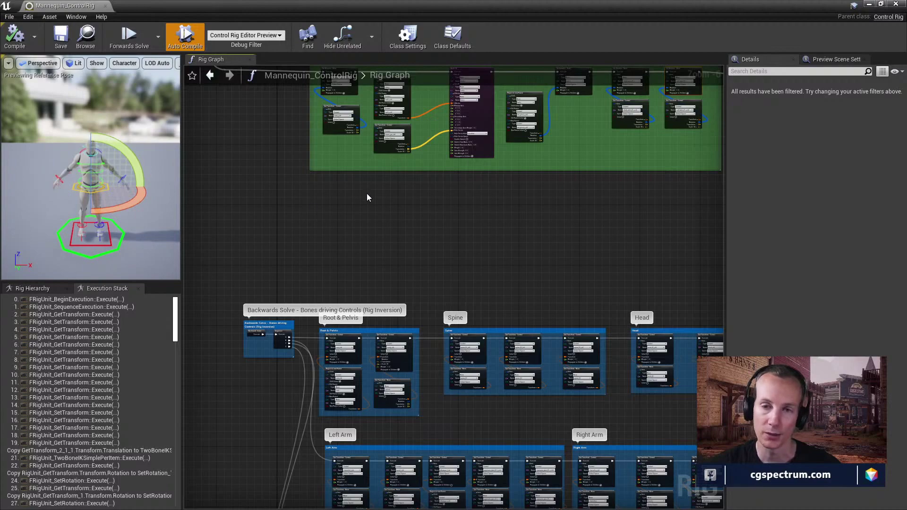
Step: Examine the Forwards Solve entry, its Sequence node and the connected Root & Pelvis group
right_drag(367, 196, 299, 429)
right_drag(276, 325, 264, 430)
right_drag(269, 134, 367, 285)
scroll(366, 285, up, 3)
right_drag(347, 236, 445, 268)
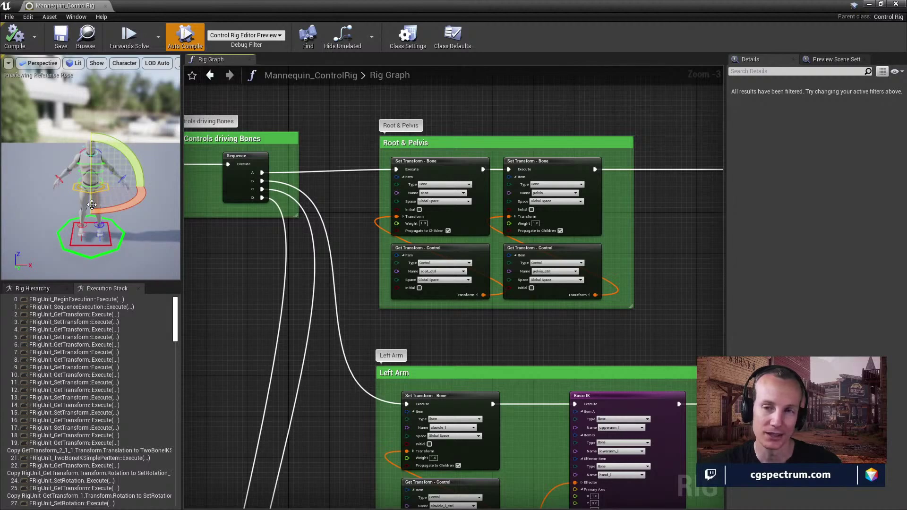
right_drag(268, 294, 389, 302)
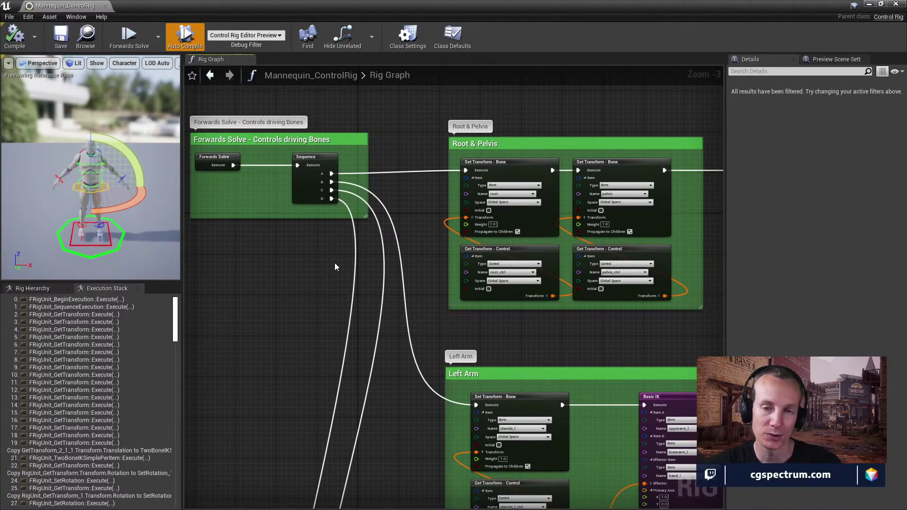
right_drag(335, 267, 357, 240)
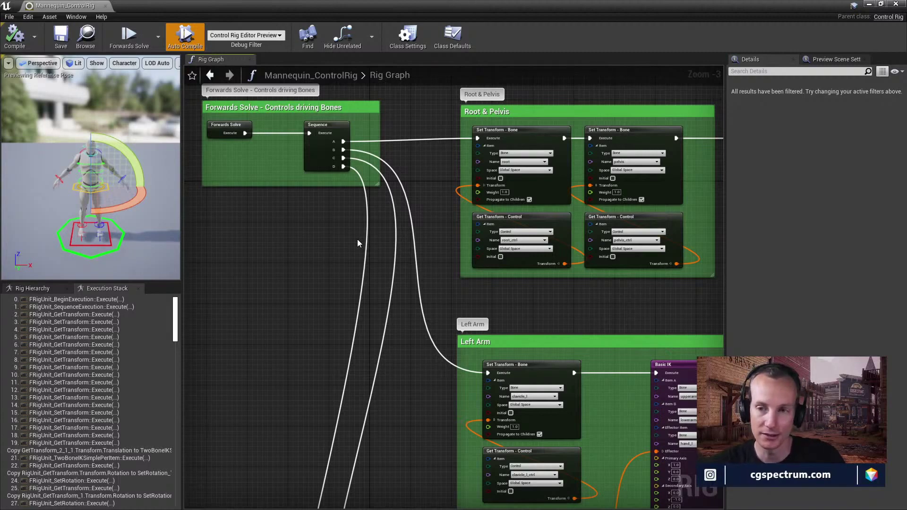
right_drag(567, 285, 426, 307)
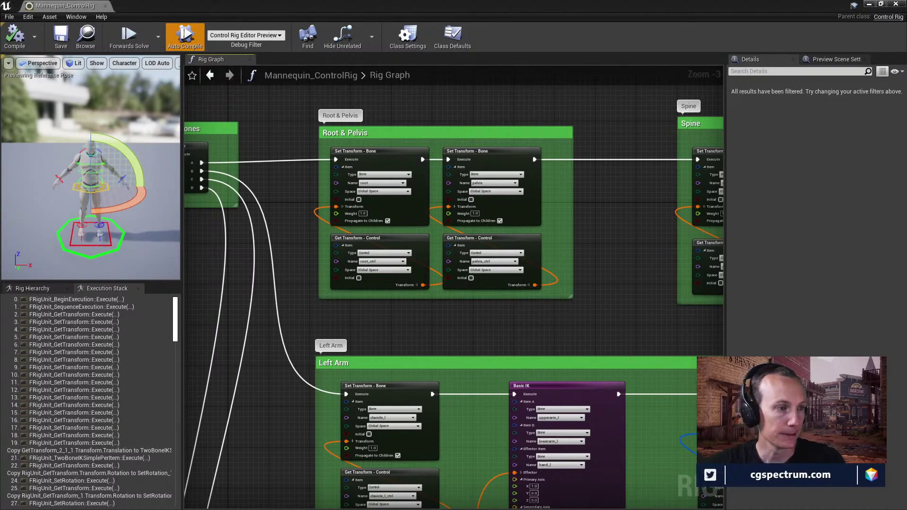
key(alt+Tab)
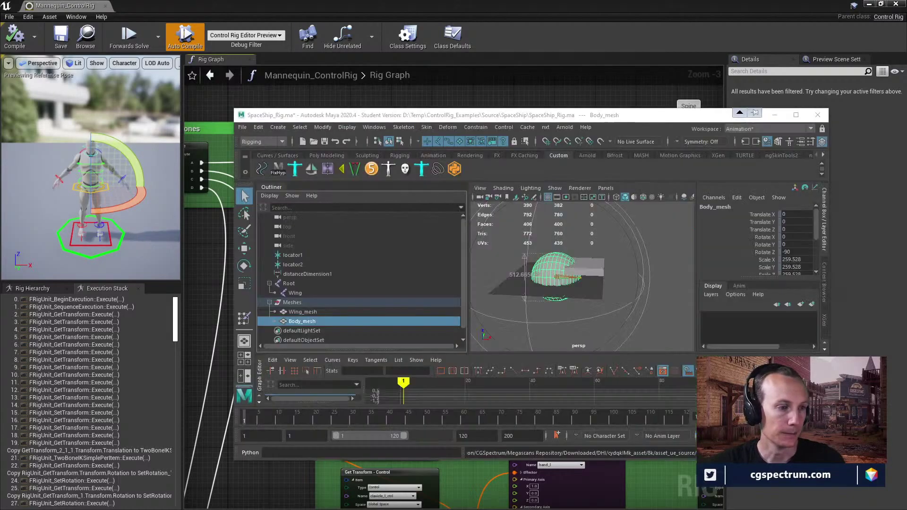
drag(682, 118, 428, 136)
click(526, 133)
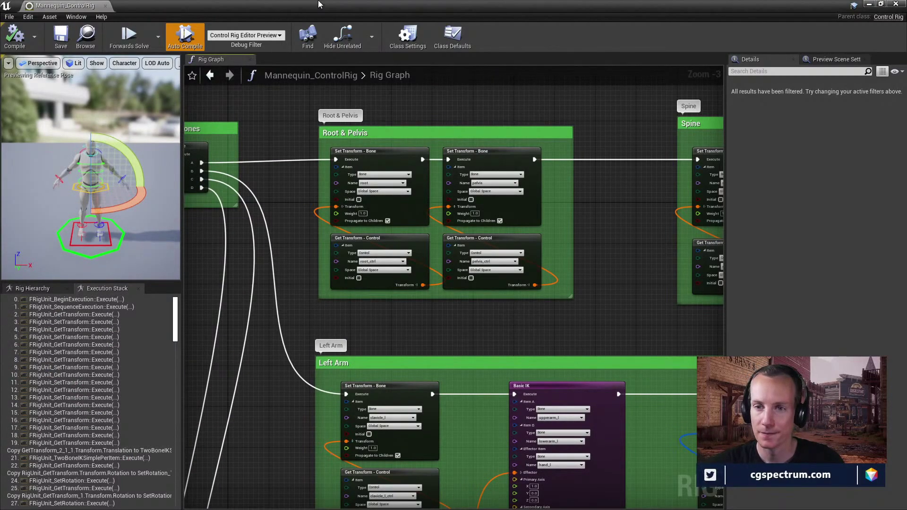
Step: Inspect the Forwards Solve Root & Pelvis and Spine groups, including the details of the root_ctrl and pelvis_ctrl Get Transform nodes
right_drag(524, 311, 516, 316)
scroll(516, 316, up, 2)
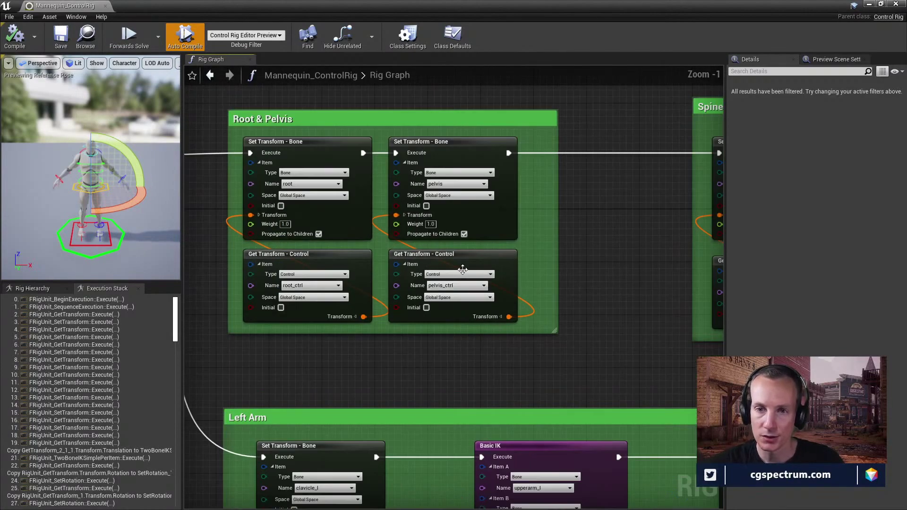
right_drag(589, 245, 536, 241)
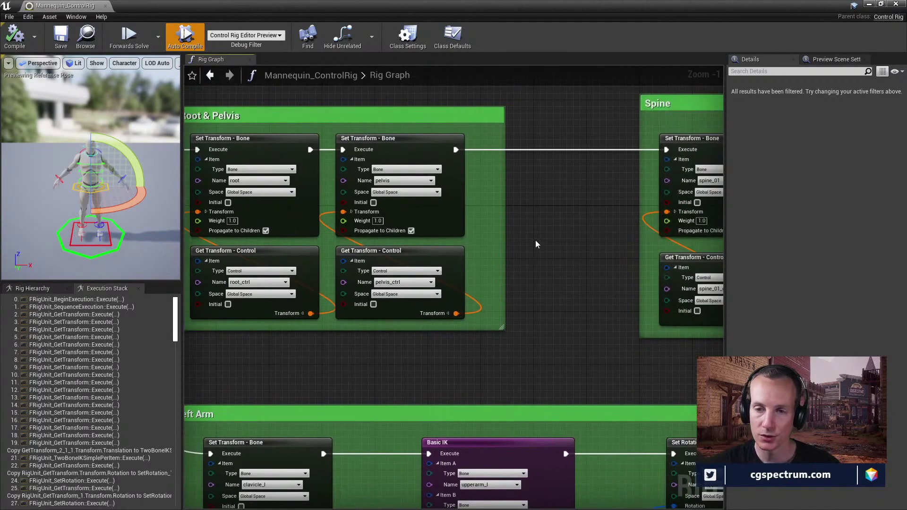
right_drag(559, 292, 579, 226)
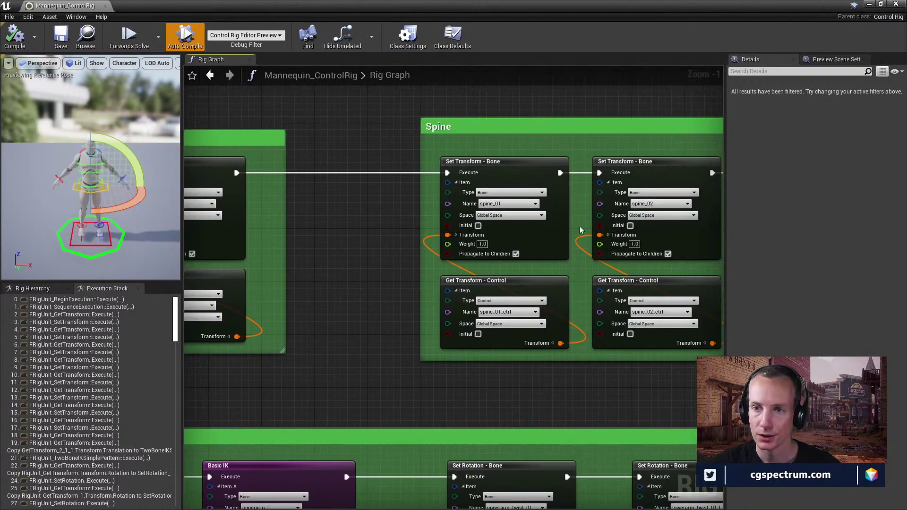
right_drag(244, 229, 616, 230)
click(467, 284)
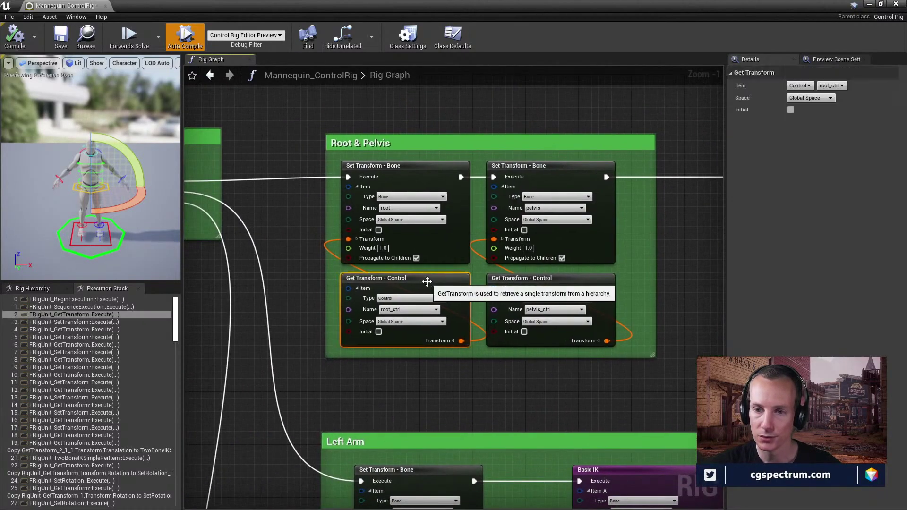
click(503, 283)
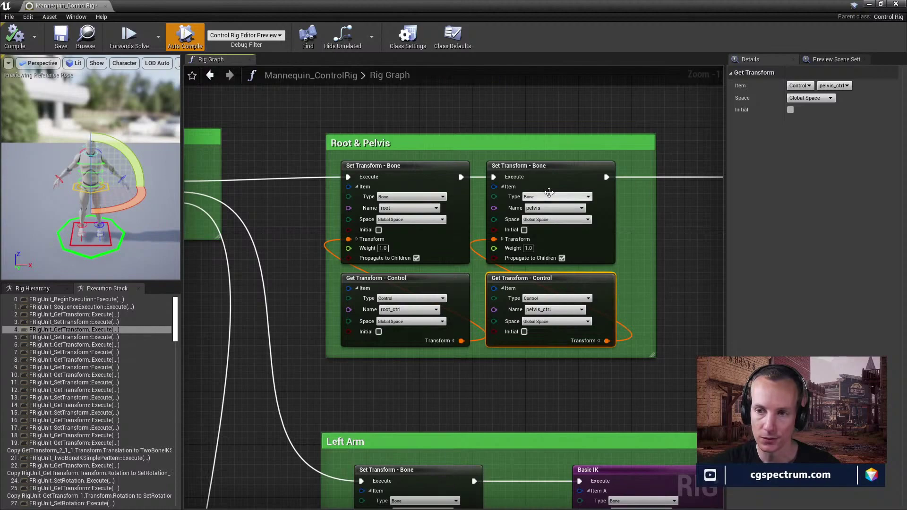
Step: Trace the Forwards Solve branches to the Left Arm group and inspect the details of the root and pelvis Set Transform nodes
right_drag(398, 184, 550, 225)
right_drag(472, 260, 378, 194)
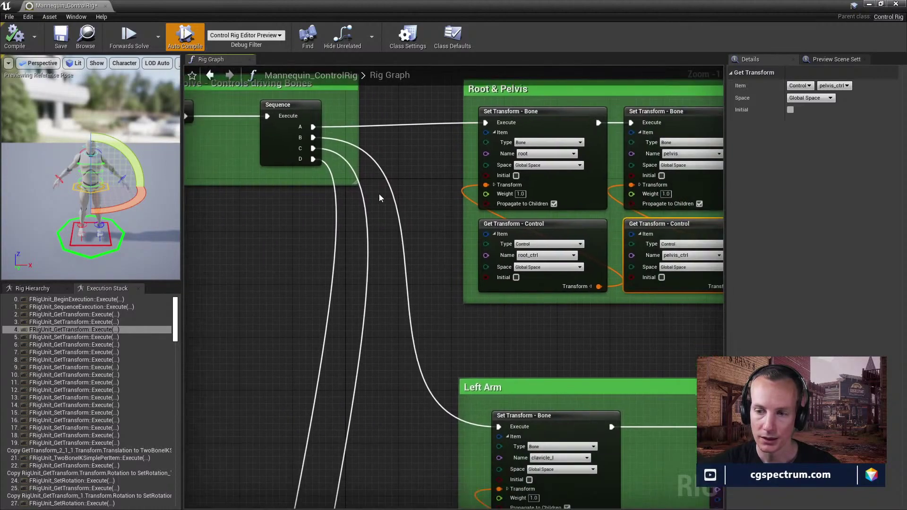
right_drag(532, 308, 398, 336)
right_drag(512, 344, 447, 287)
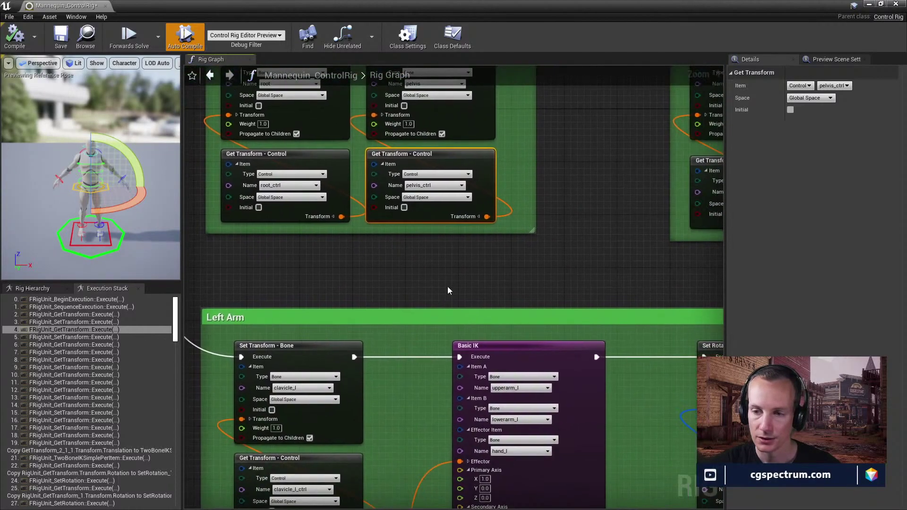
scroll(498, 259, down, 2)
right_drag(498, 259, 557, 380)
click(418, 232)
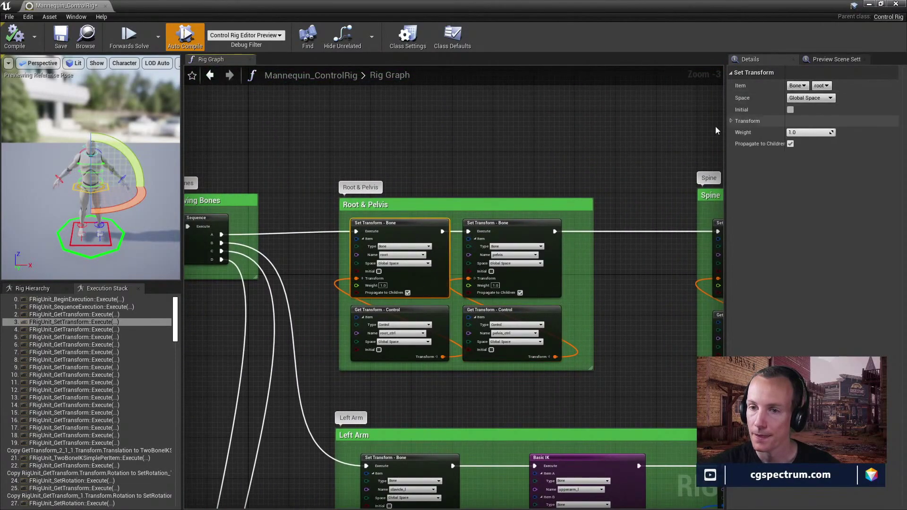
click(509, 230)
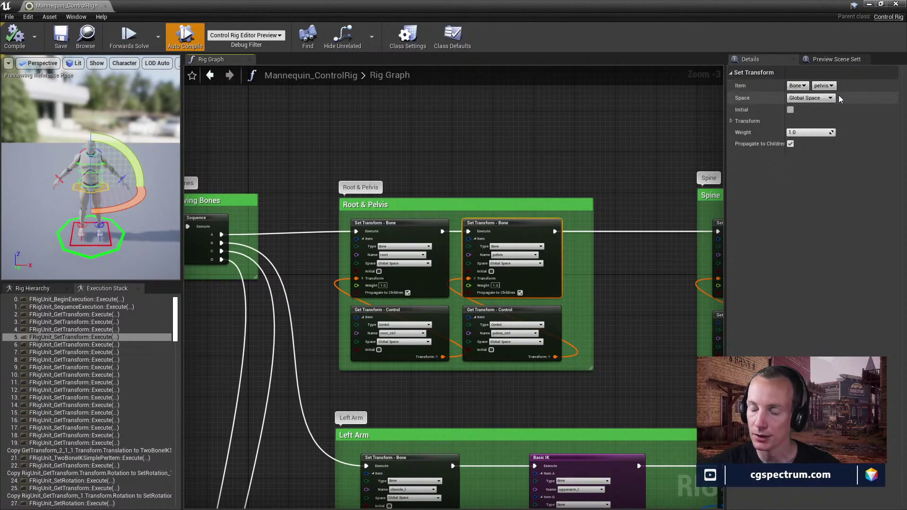
Step: Review the item types and control names available for the pelvis_ctrl Get Transform node without choosing another
click(507, 317)
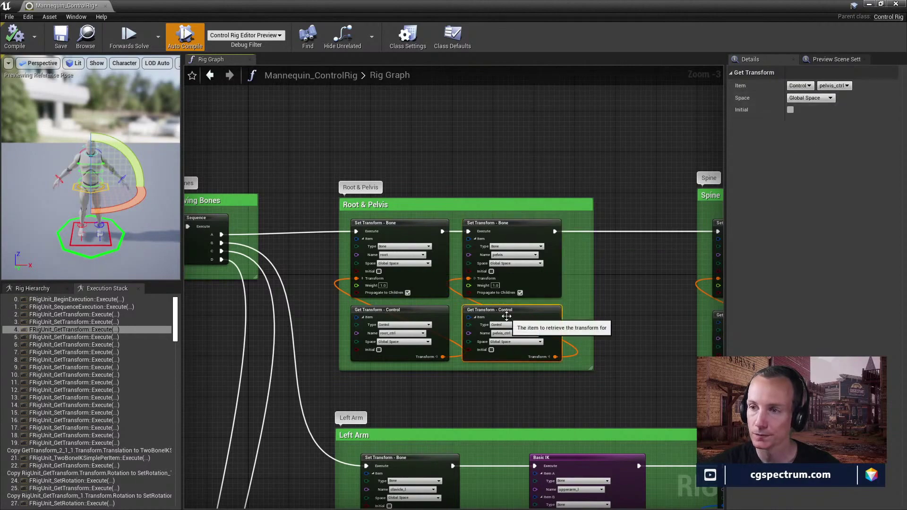
click(809, 86)
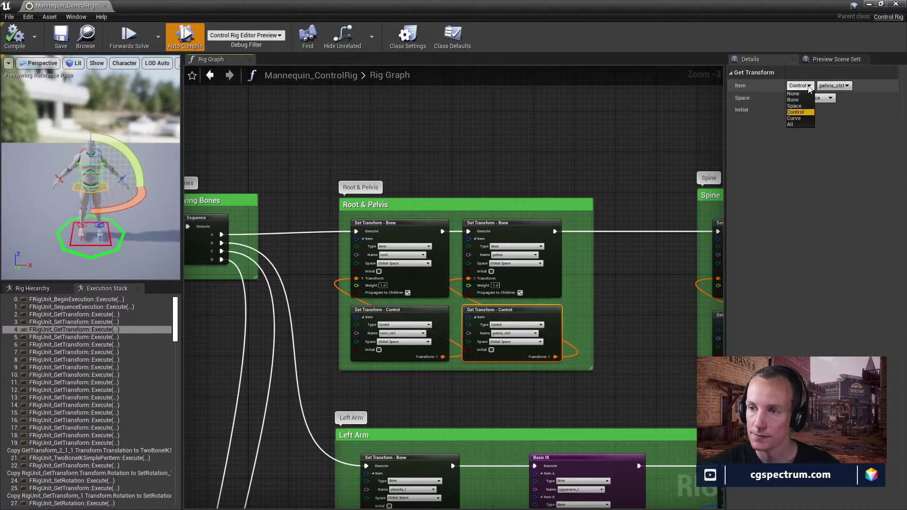
click(848, 86)
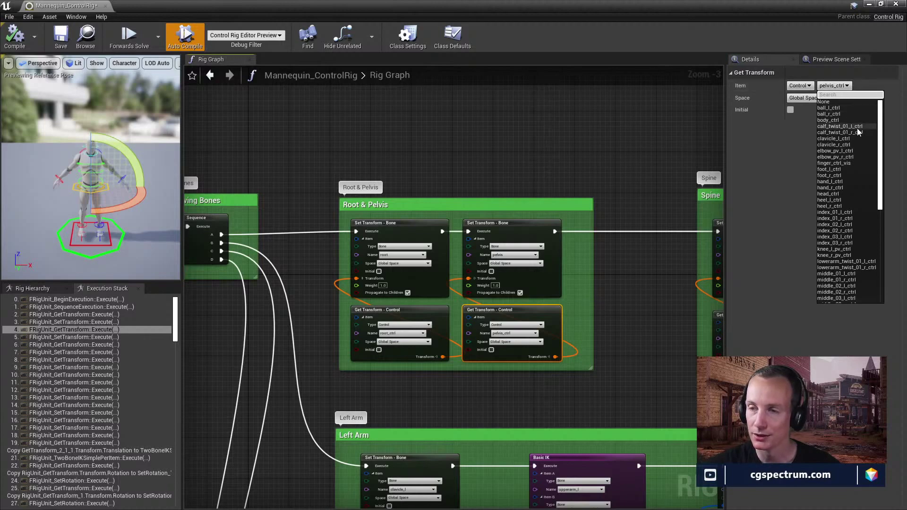
click(764, 160)
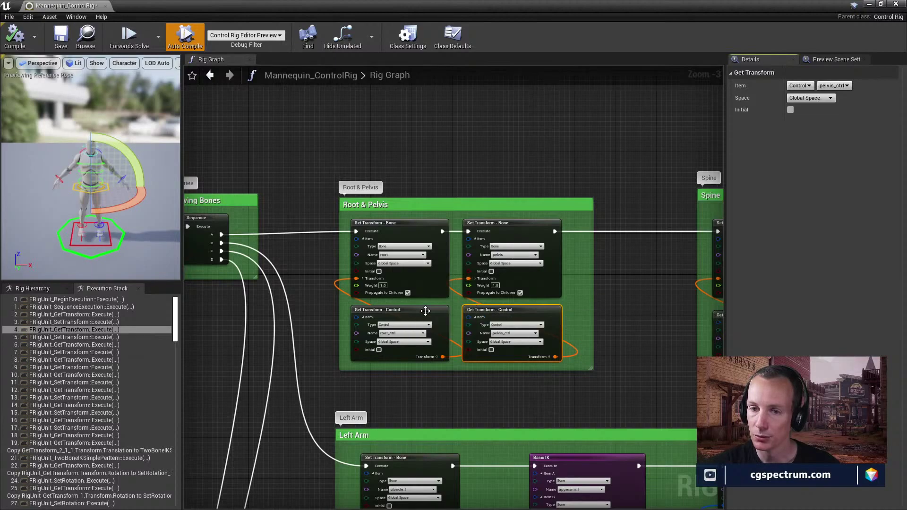
Step: Compare the details of the root bone's Set Transform node with those of the root_ctrl Get Transform node
scroll(448, 304, up, 2)
click(409, 199)
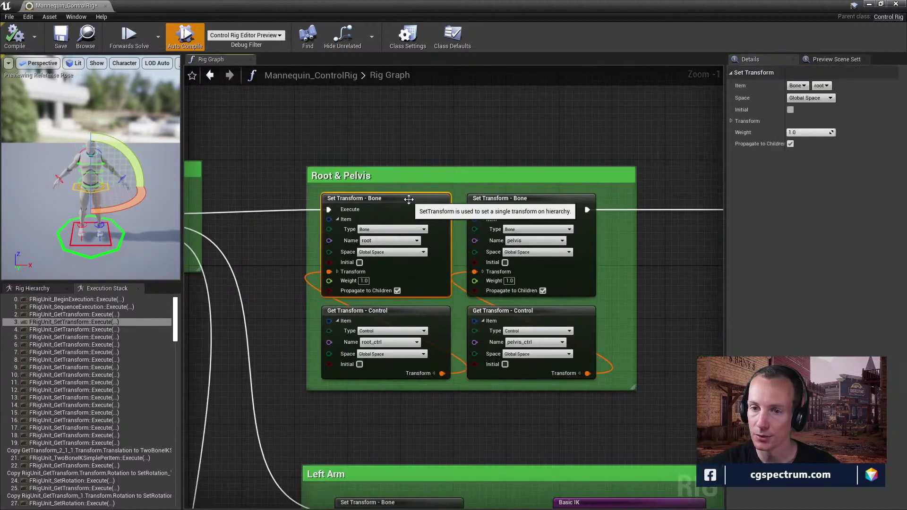
click(390, 313)
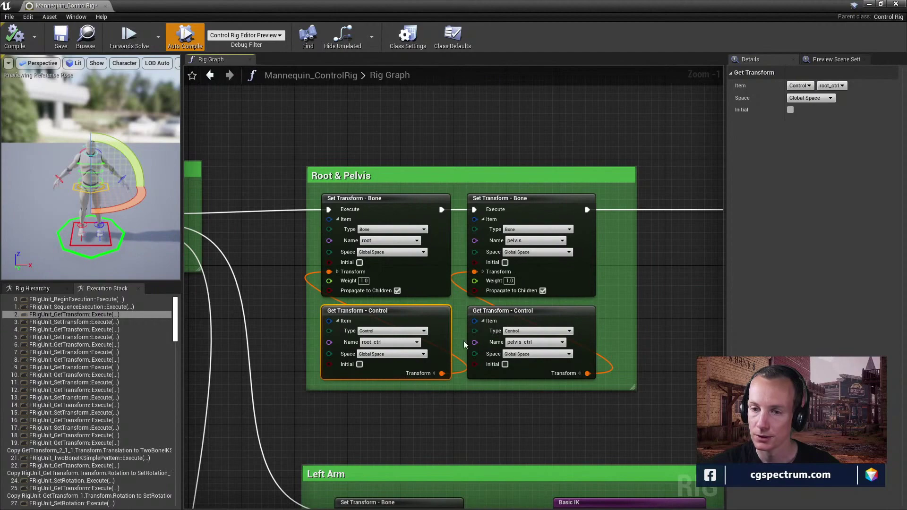
Step: Inspect the details of the pelvis_ctrl and body_ctrl controls around the mannequin's hips in the preview
scroll(417, 373, up, 1)
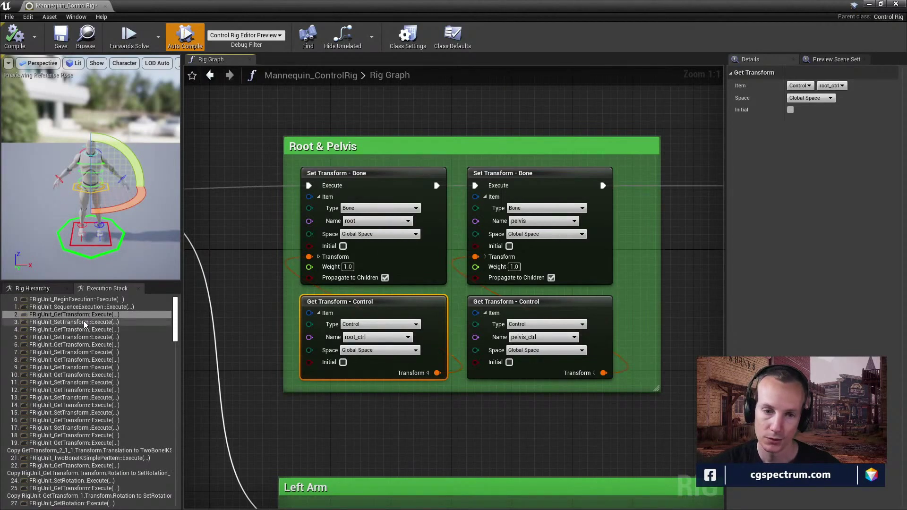
scroll(100, 215, up, 5)
scroll(100, 217, down, 2)
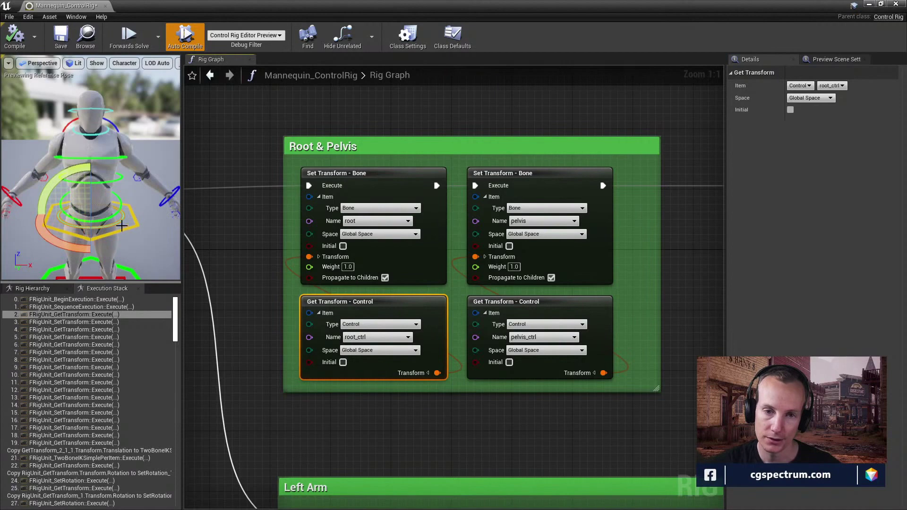
click(118, 223)
click(167, 240)
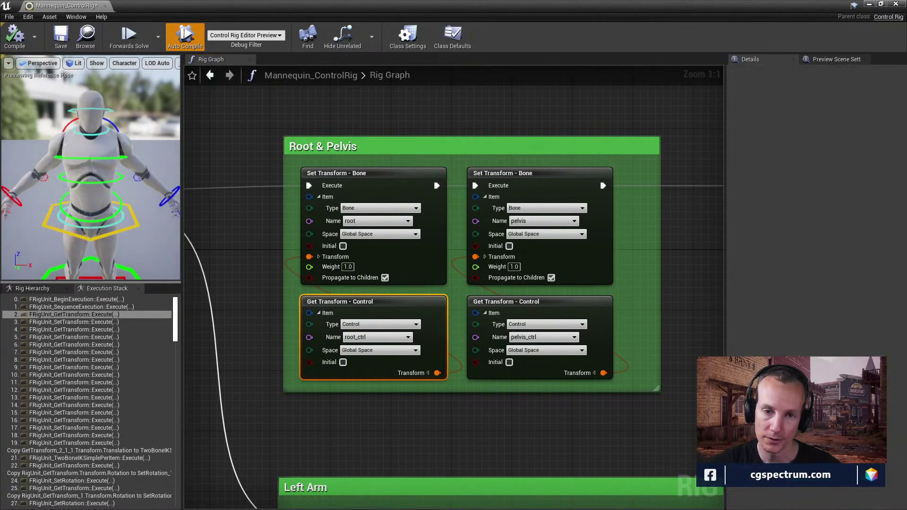
click(120, 221)
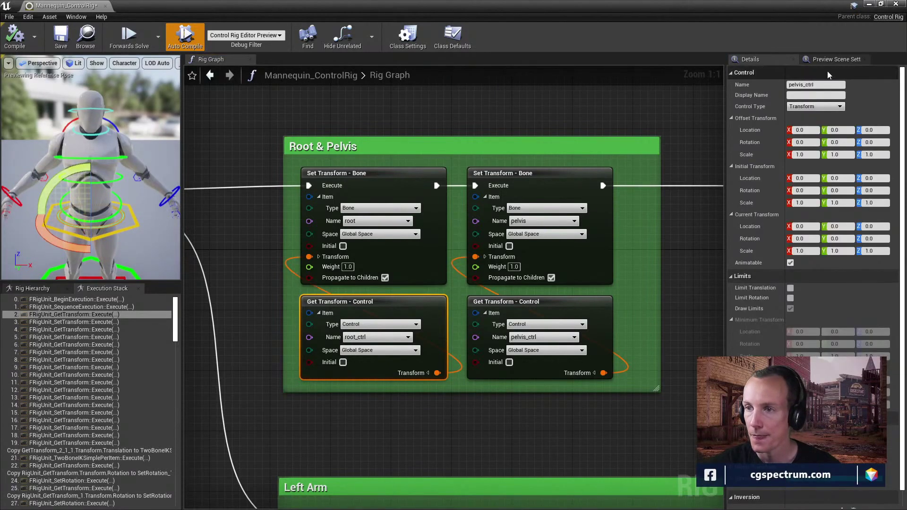
click(133, 223)
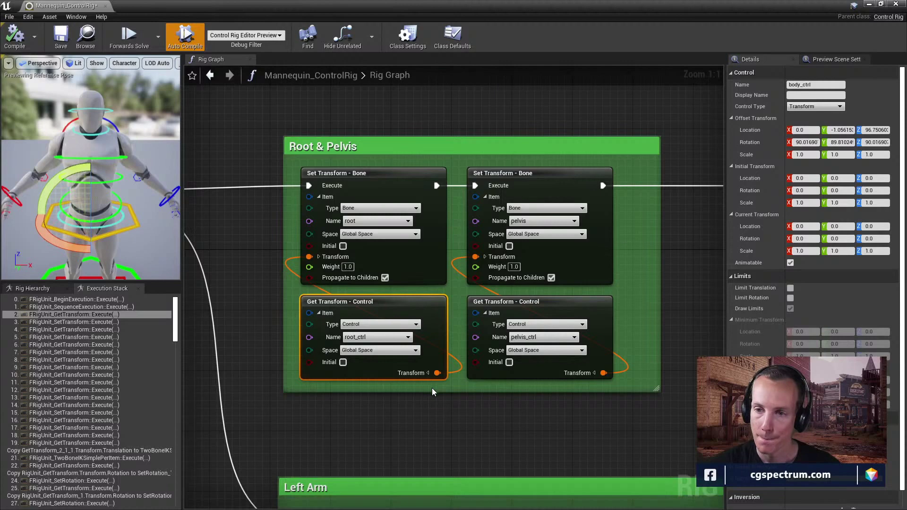
Step: Trace the Forwards Solve Sequence into the Root & Pelvis group, comparing the root_ctrl Get Transform and root Set Transform nodes
right_drag(412, 395, 470, 385)
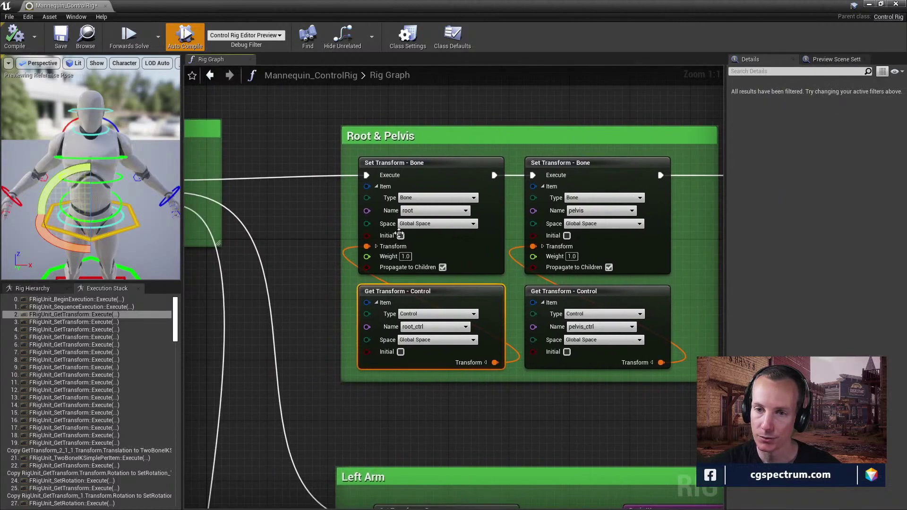
right_drag(395, 233, 434, 240)
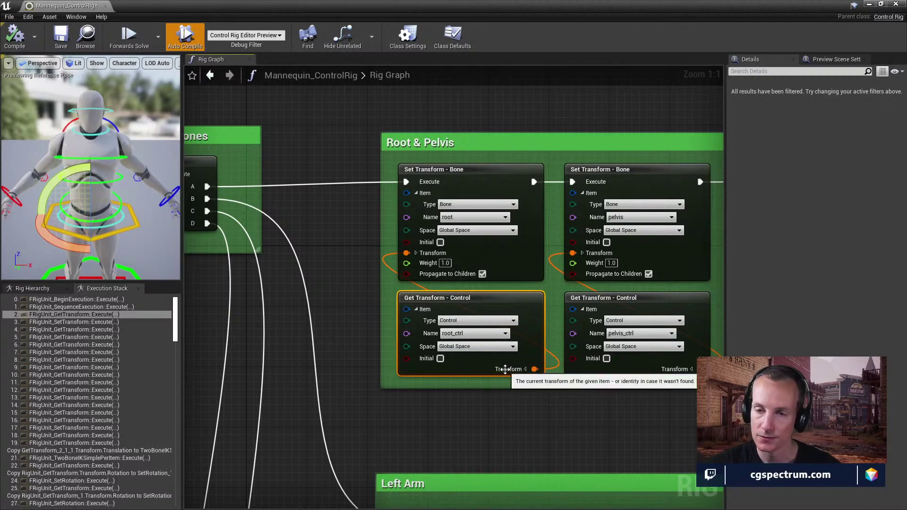
right_drag(505, 369, 555, 409)
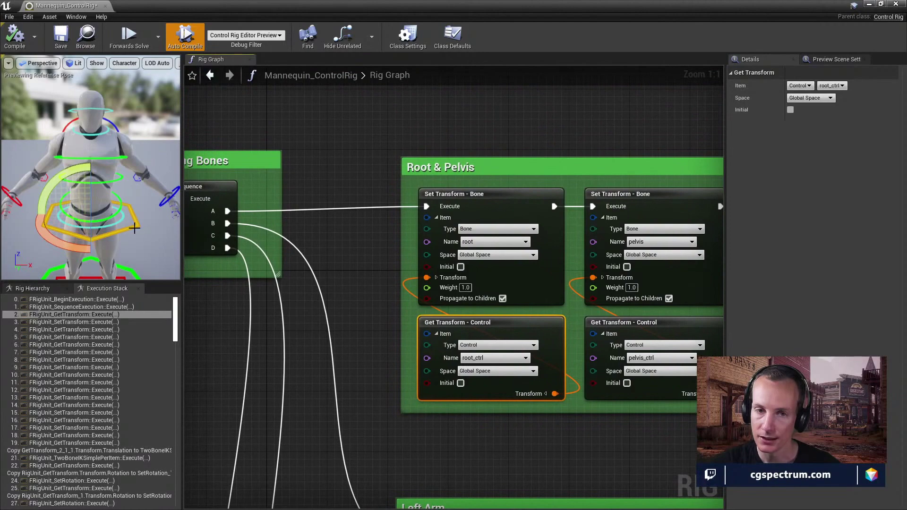
right_drag(328, 267, 384, 251)
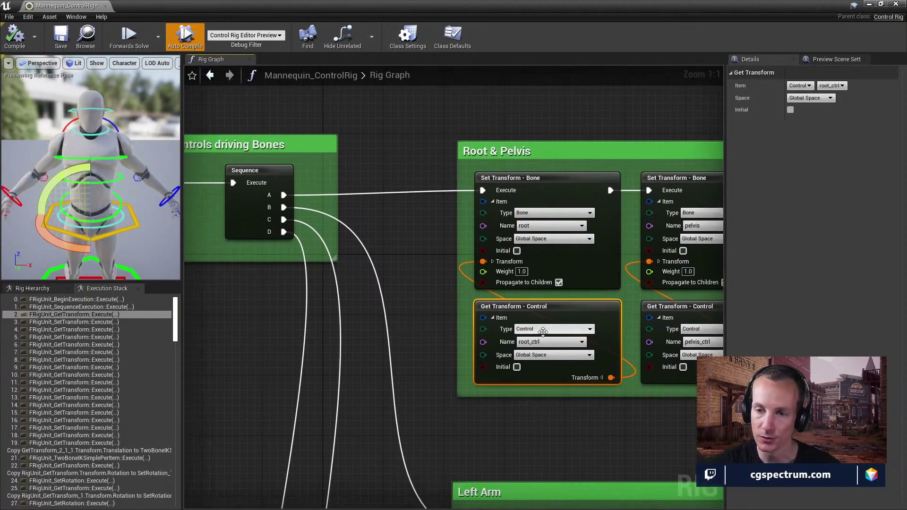
right_drag(543, 331, 494, 331)
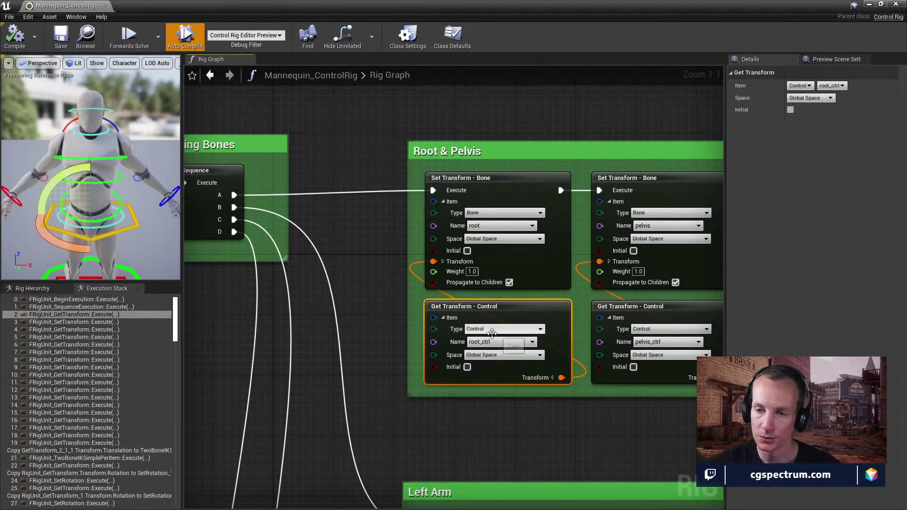
right_drag(318, 348, 443, 286)
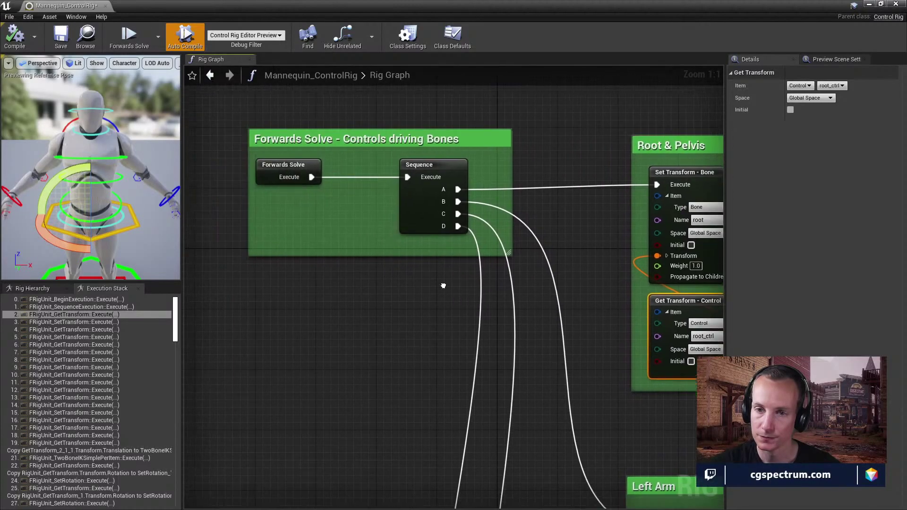
Step: Examine the Right Arm group's Basic IK node and the Set Rotation nodes for the upperarm and lowerarm twist bones
scroll(443, 286, down, 6)
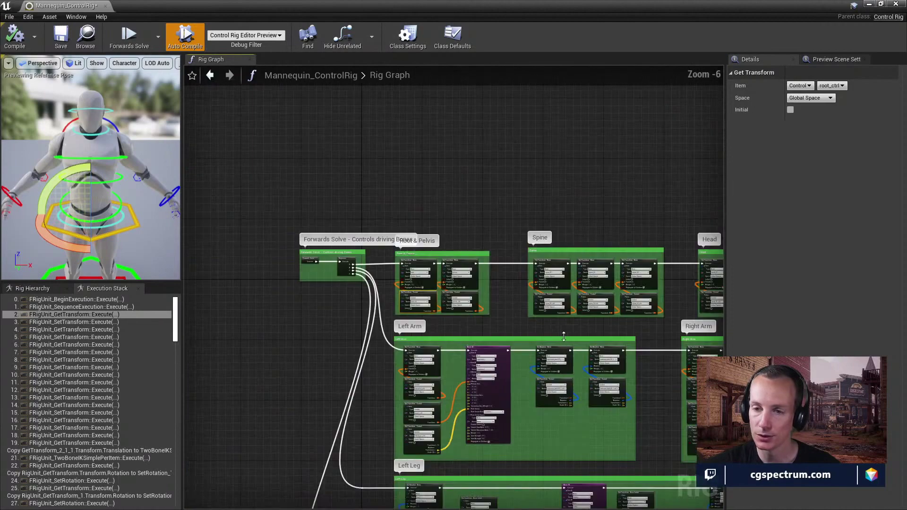
right_drag(563, 336, 371, 303)
scroll(517, 312, up, 2)
right_drag(564, 298, 405, 212)
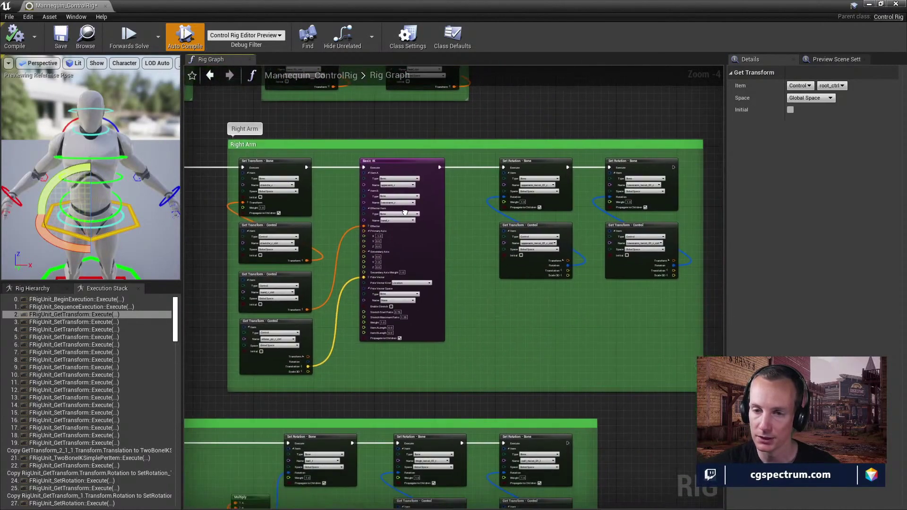
scroll(473, 239, up, 2)
right_drag(515, 248, 446, 276)
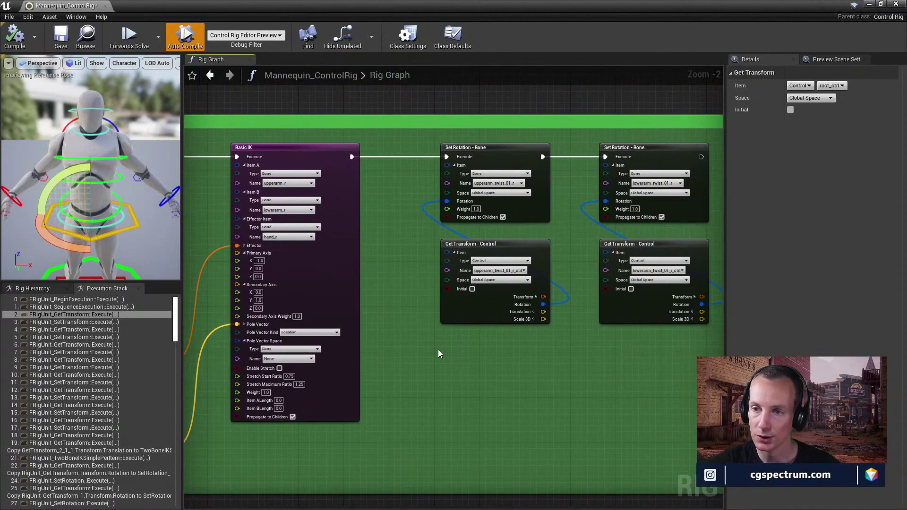
Step: Examine the Left Arm group's clavicle, hand and elbow control inputs and its Basic IK node, and return to the Forwards Solve group
right_drag(416, 341, 494, 392)
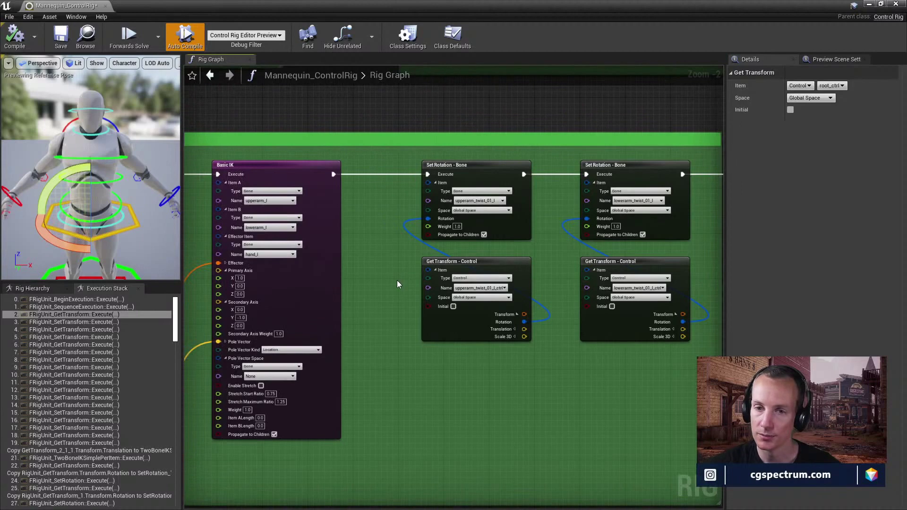
right_drag(397, 280, 530, 277)
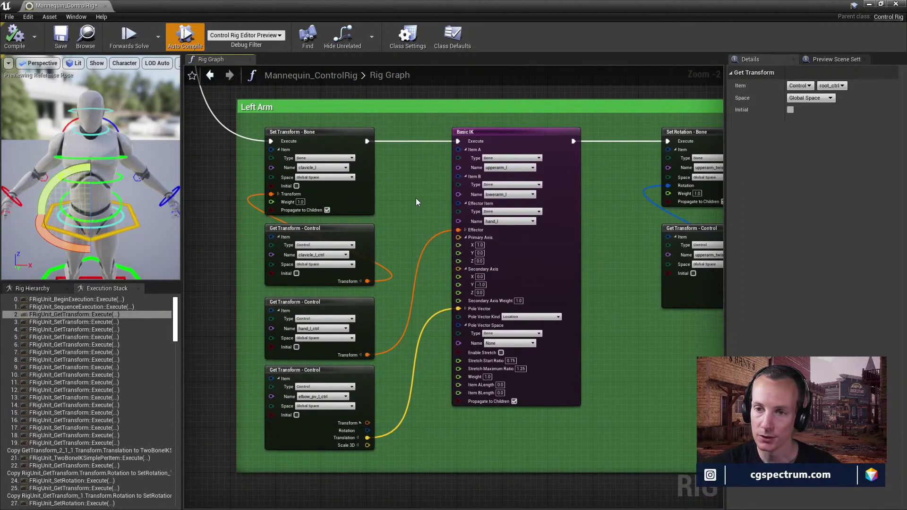
right_drag(416, 202, 414, 234)
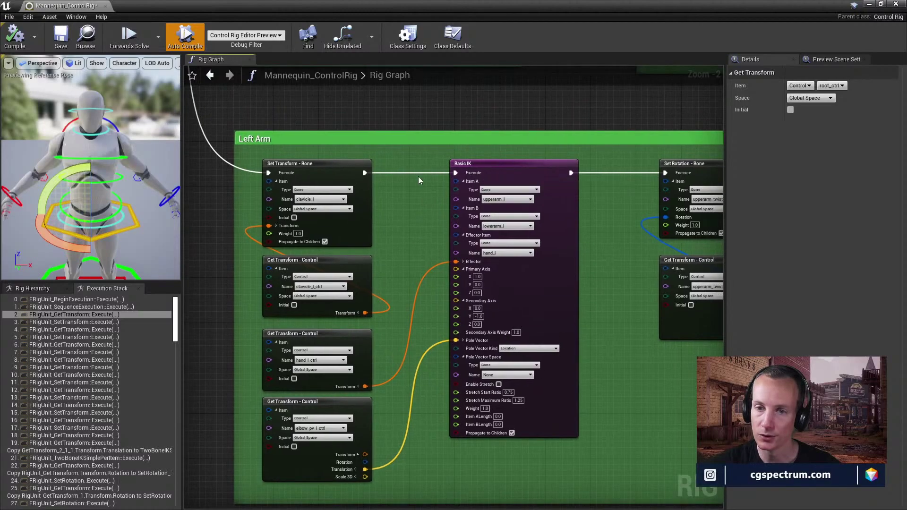
right_drag(419, 177, 486, 420)
right_click(486, 420)
right_drag(443, 311, 574, 316)
right_drag(523, 267, 417, 262)
Step: Restore and move aside the Mannequin_ControlRig and level editor windows, and maximize the CR_SpaceShip Control Rig editor
double_click(208, 10)
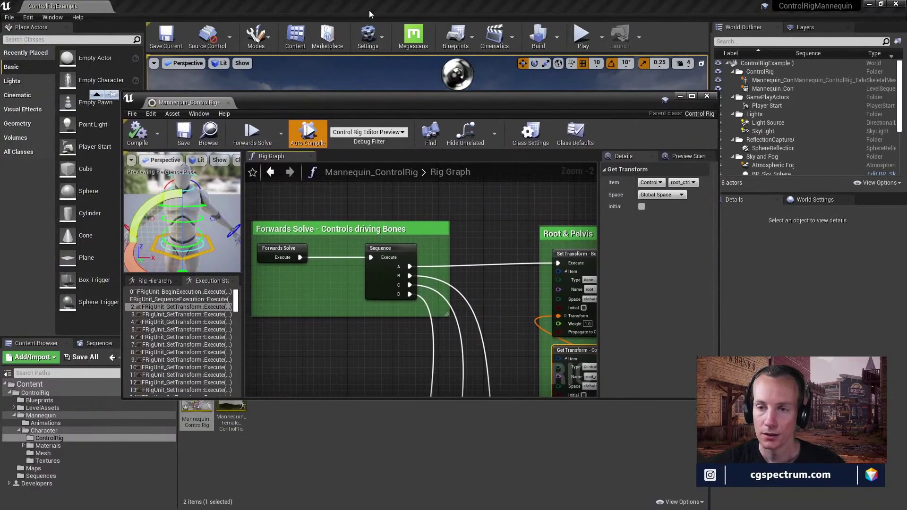
drag(370, 10, 394, 121)
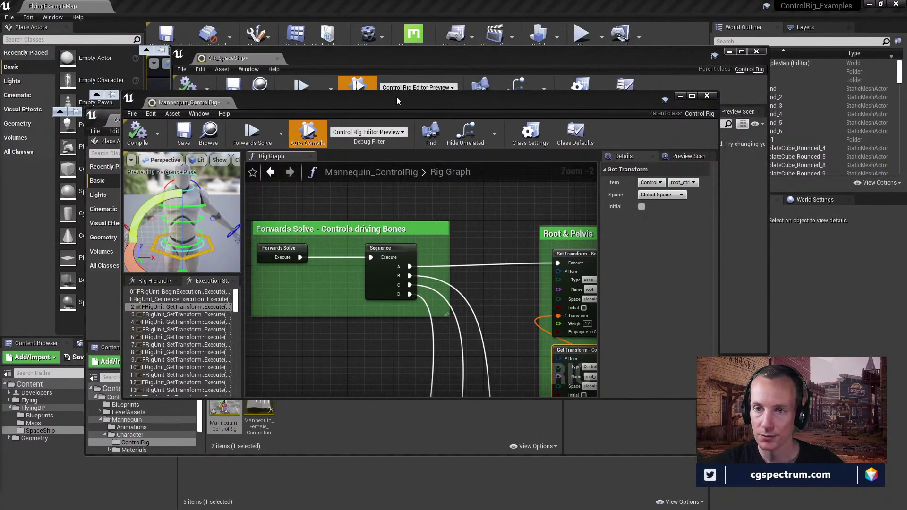
drag(401, 59, 381, 4)
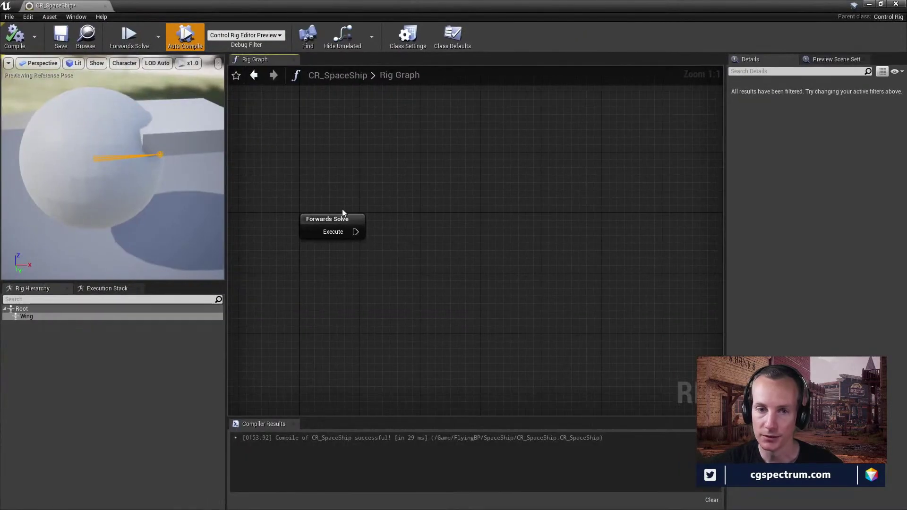
Step: Select the Root bone and add a Get Control Transform node beside Forwards Solve in the CR_SpaceShip rig graph
right_click(390, 219)
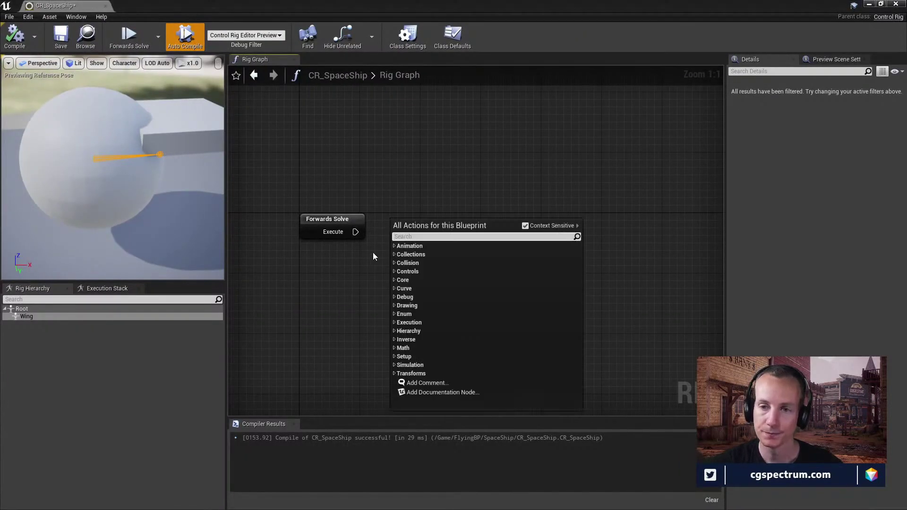
click(46, 310)
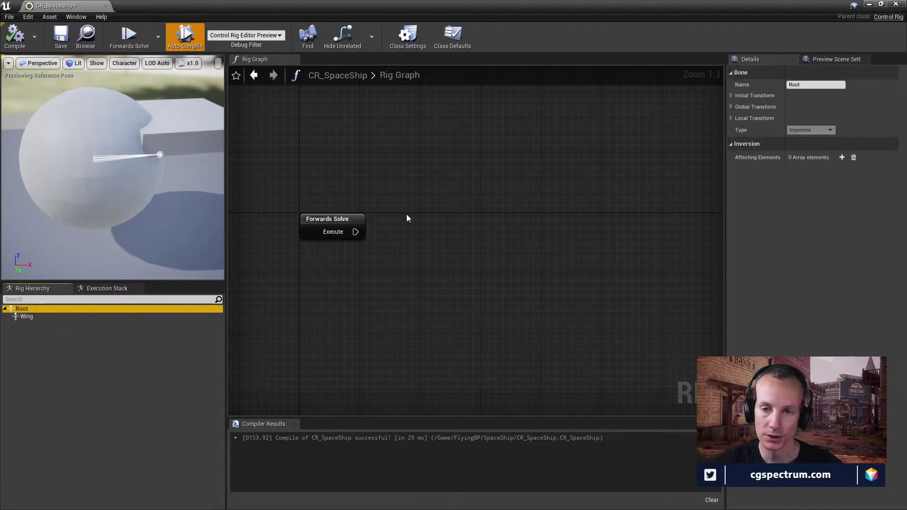
right_click(417, 208)
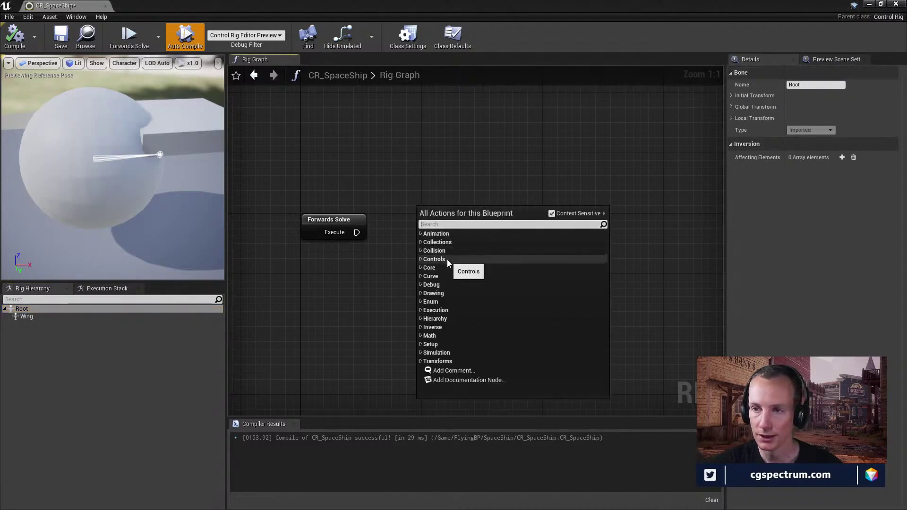
text(get)
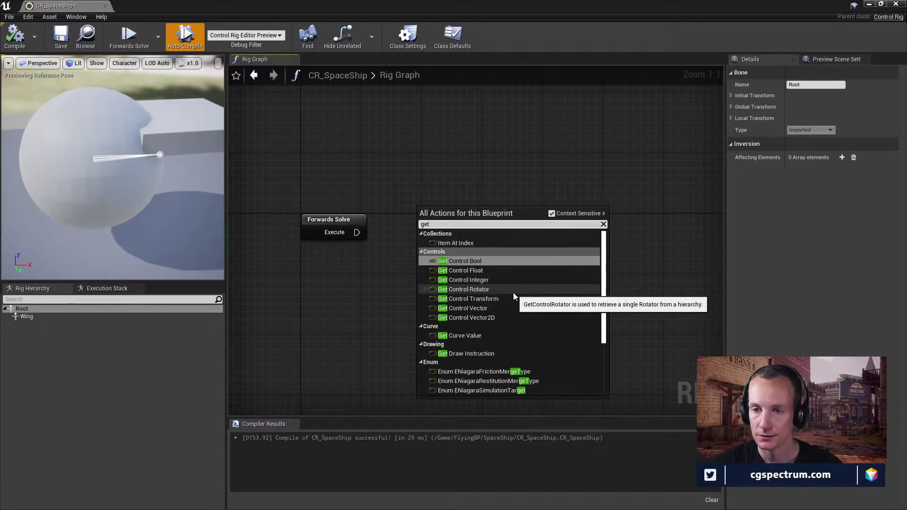
scroll(514, 302, down, 1)
scroll(514, 303, up, 1)
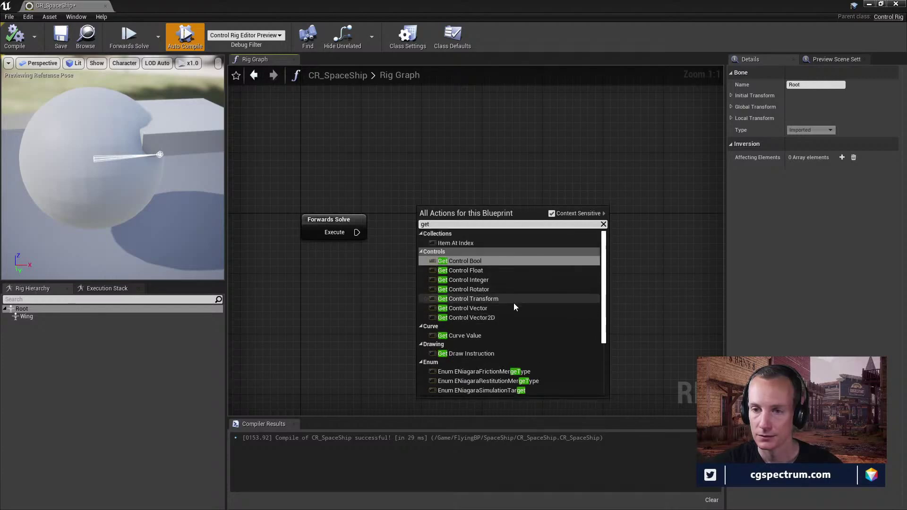
scroll(472, 276, down, 1)
scroll(477, 291, down, 5)
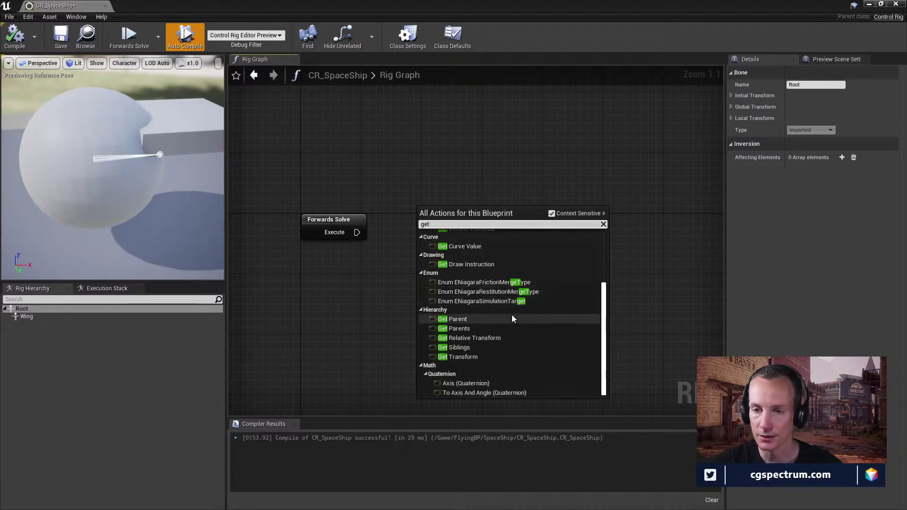
scroll(511, 313, up, 6)
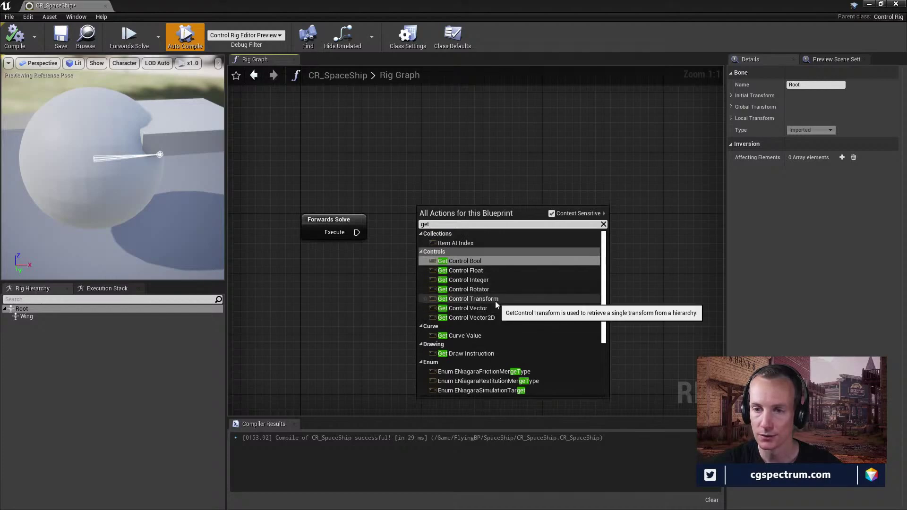
click(495, 300)
drag(485, 210, 493, 201)
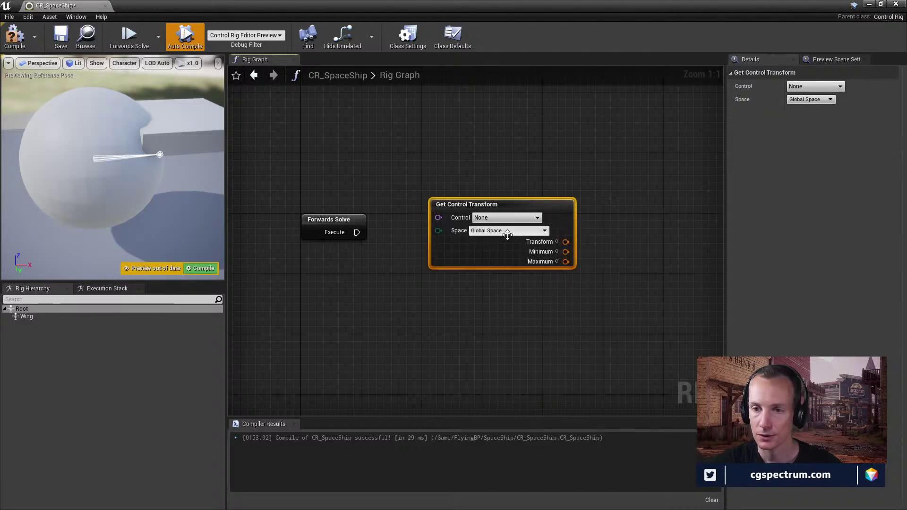
Step: Review the controls available for the Get Control Transform node
click(505, 218)
click(523, 206)
click(537, 217)
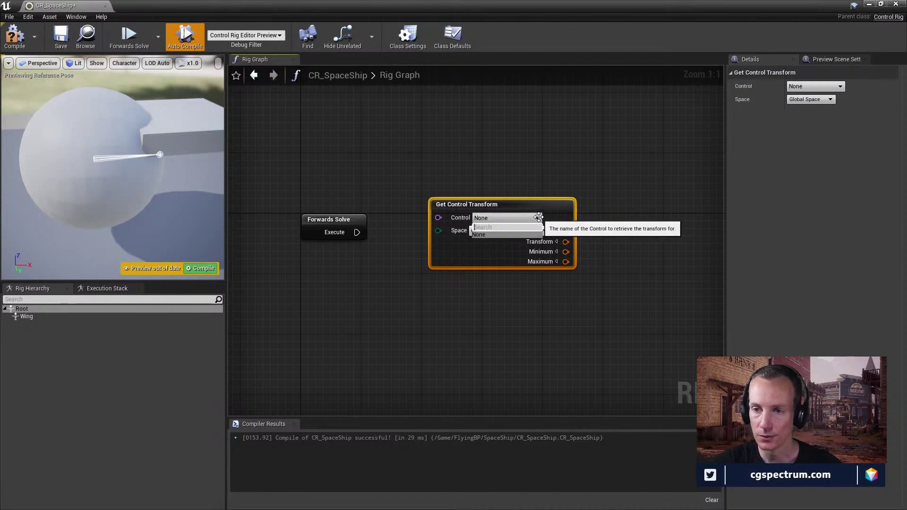
Step: Restore the CR_SpaceShip window, frame its Get Control Transform node, and spread out the overlapping editor windows
drag(255, 4, 348, 54)
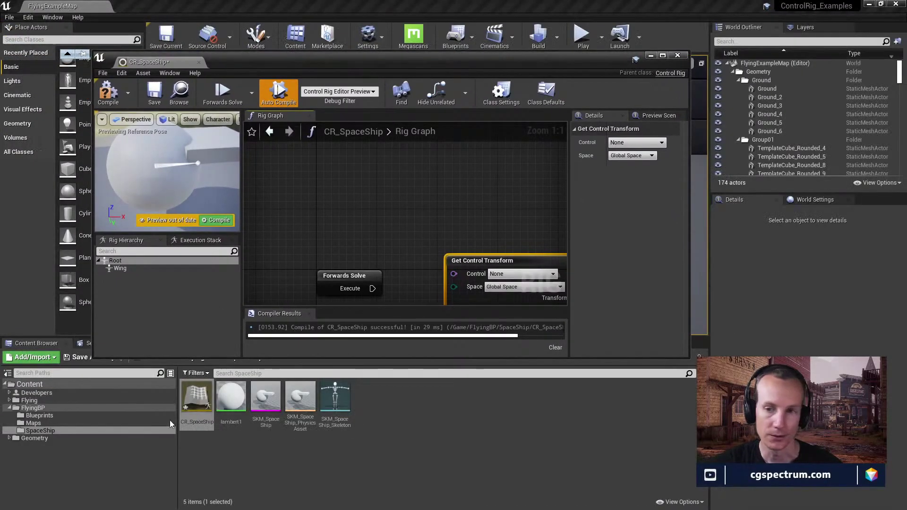
key(f)
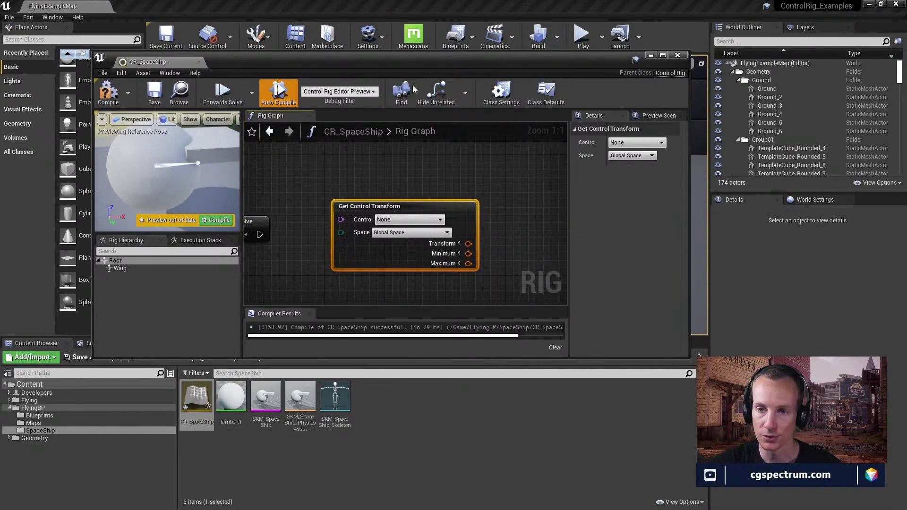
drag(415, 63, 431, 166)
drag(660, 2, 637, 126)
drag(544, 104, 719, 12)
drag(259, 120, 207, 22)
Step: Reposition the CR_SpaceShip and Mannequin_ControlRig windows and bring the mannequin graph's Root & Pelvis group into view
right_drag(615, 218, 561, 197)
click(589, 397)
right_drag(475, 306, 476, 260)
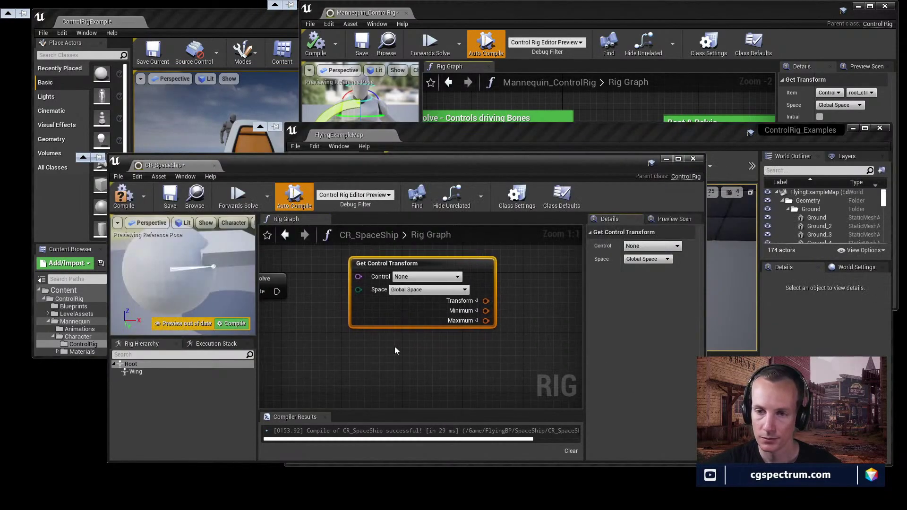
drag(536, 162, 516, 193)
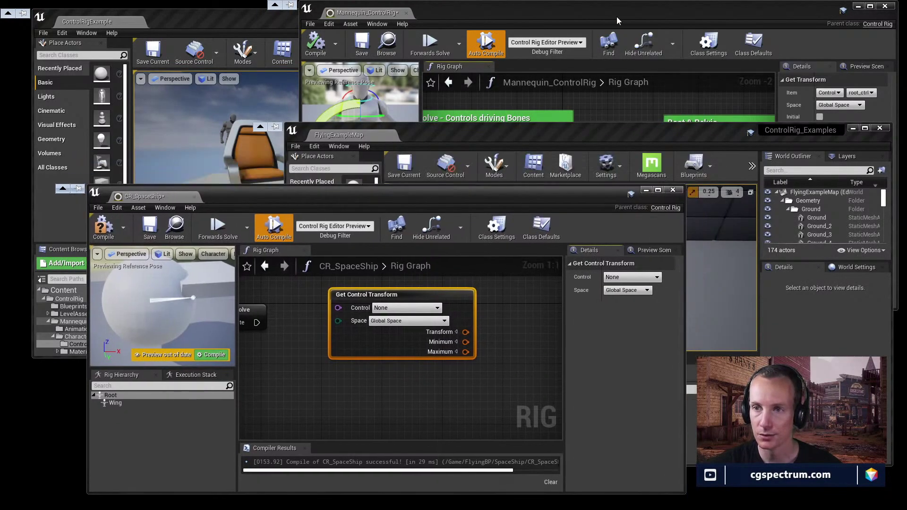
drag(616, 16, 643, 9)
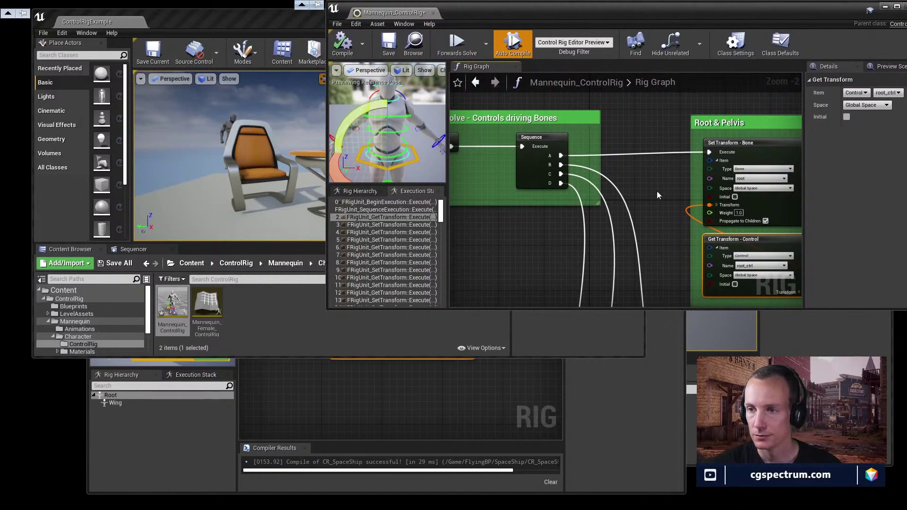
right_drag(658, 195, 588, 181)
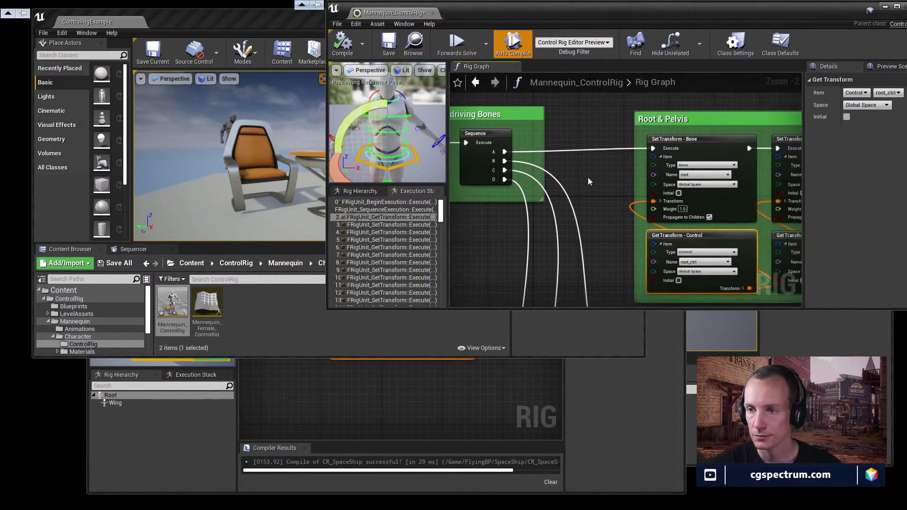
click(639, 379)
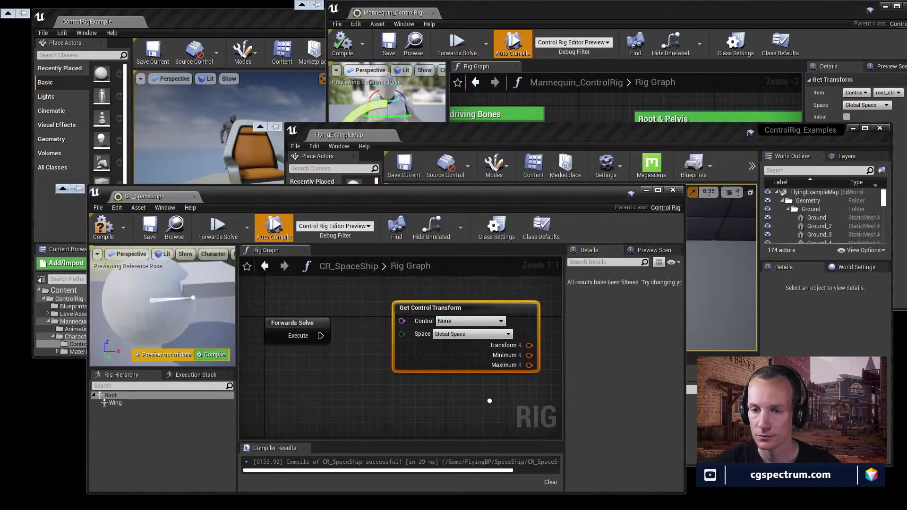
right_drag(489, 401, 479, 406)
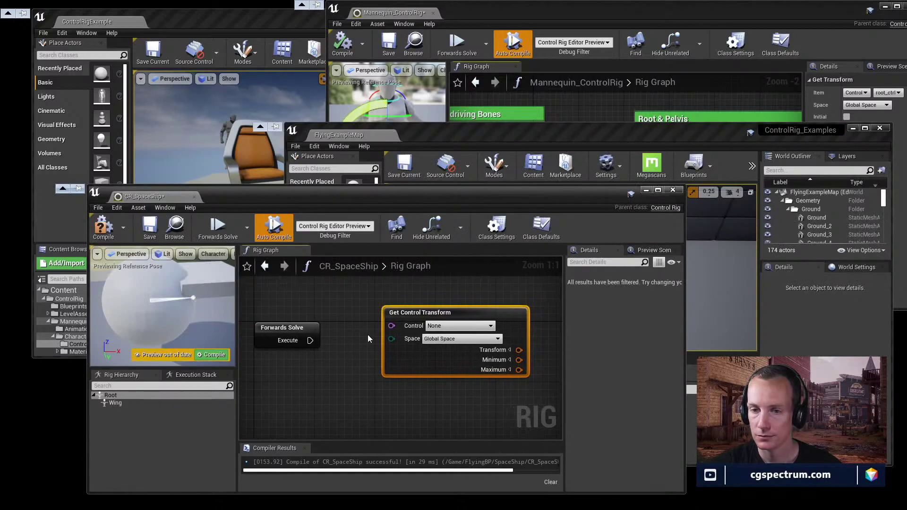
drag(310, 340, 359, 273)
text(get)
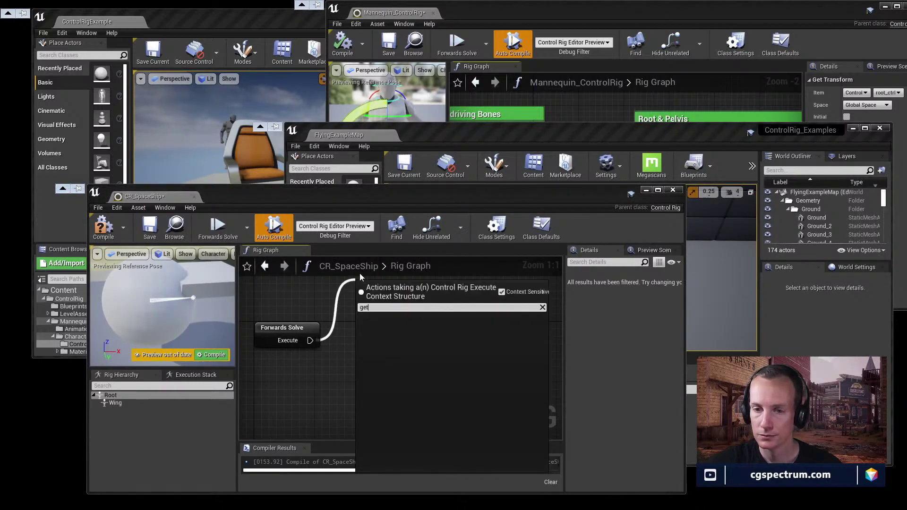
text( con)
key(BackSpace)
key(BackSpace)
key(BackSpace)
key(BackSpace)
key(BackSpace)
key(BackSpace)
key(BackSpace)
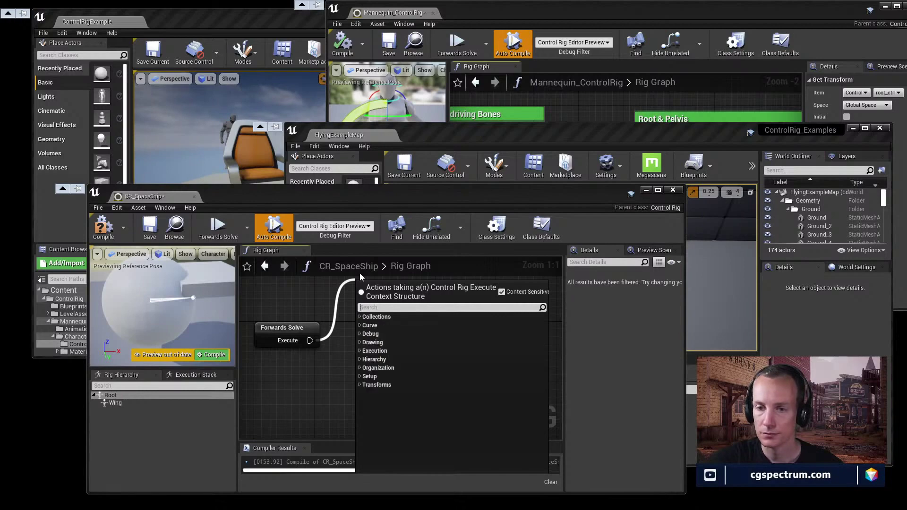
text(control)
key(Down)
key(Down)
key(Down)
key(Down)
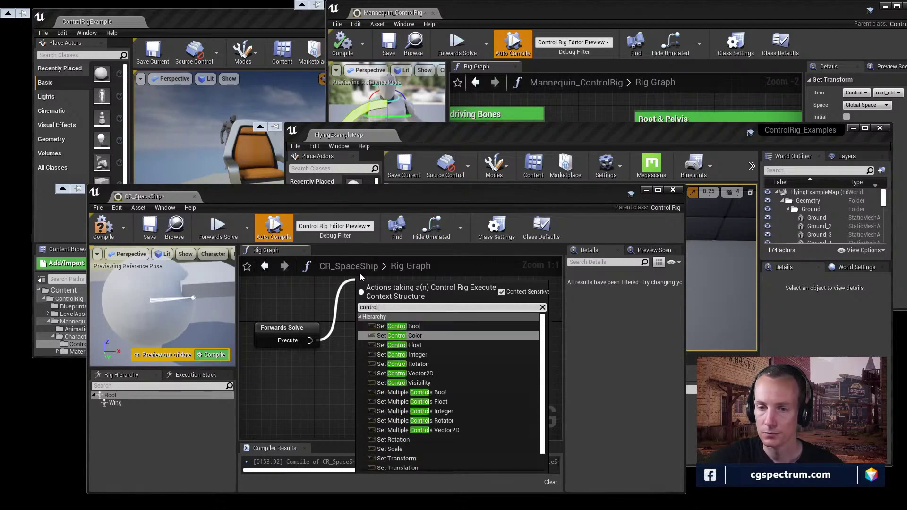
key(Down)
key(Down)
key(Down)
key(Down)
key(Down)
key(Down)
key(Down)
key(Down)
key(Down)
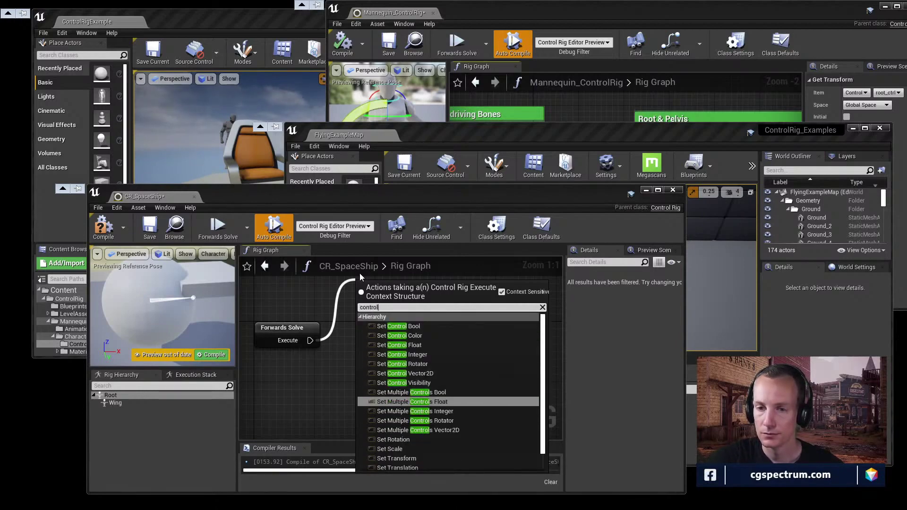
key(Down)
key(Down)
key(Down)
key(Up)
key(Up)
key(Up)
key(Up)
key(Up)
key(Up)
key(Up)
key(Up)
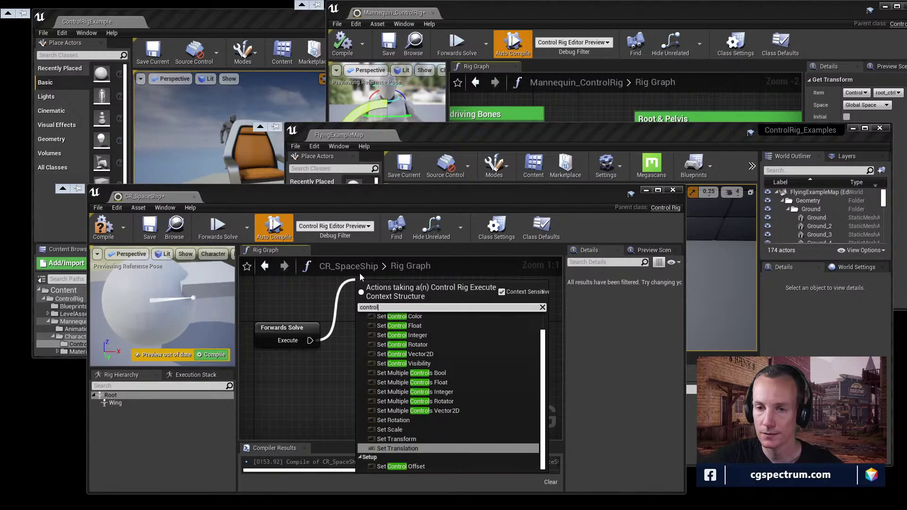
key(Return)
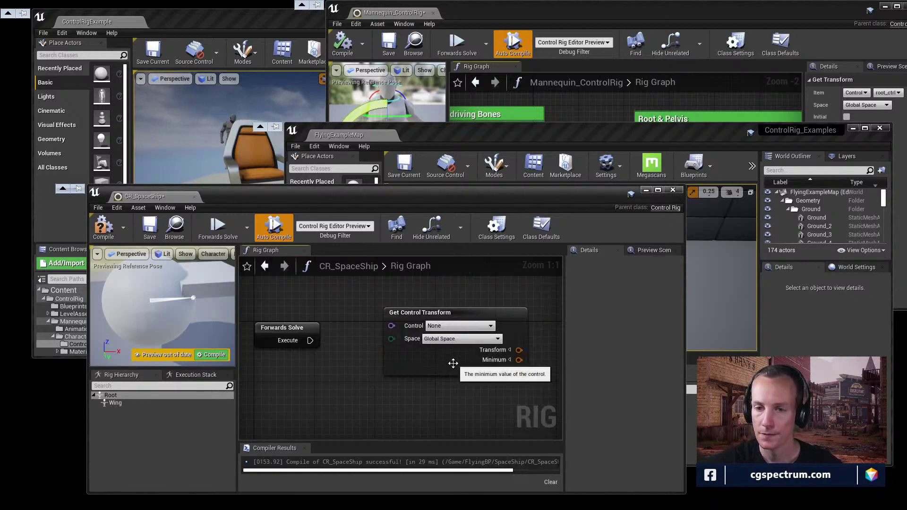
Step: Check the Root & Pelvis nodes in the Mannequin_ControlRig graph, and delete the Get Control Transform node from the CR_SpaceShip graph
click(678, 10)
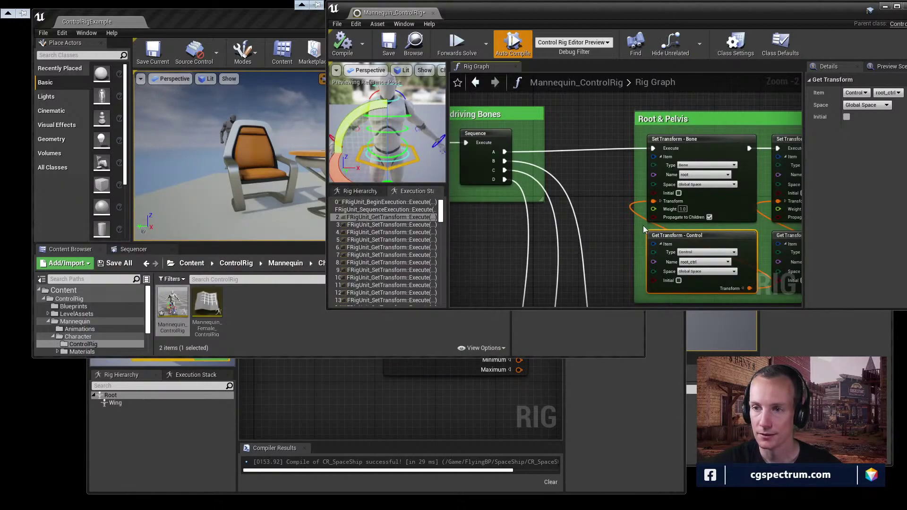
right_drag(643, 225, 595, 215)
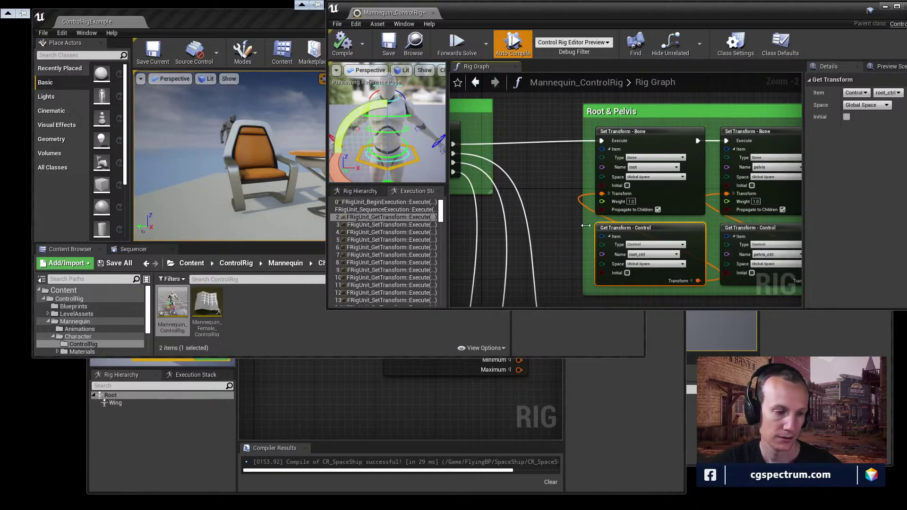
click(431, 363)
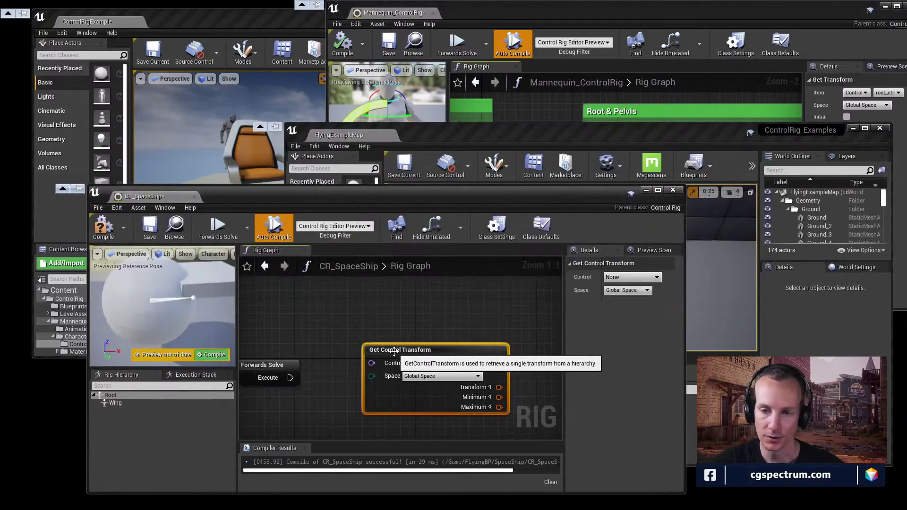
key(Delete)
Step: Add a Set Control Integer node to the CR_SpaceShip graph, driven by the Forwards Solve execution output
right_click(384, 347)
text(set cont)
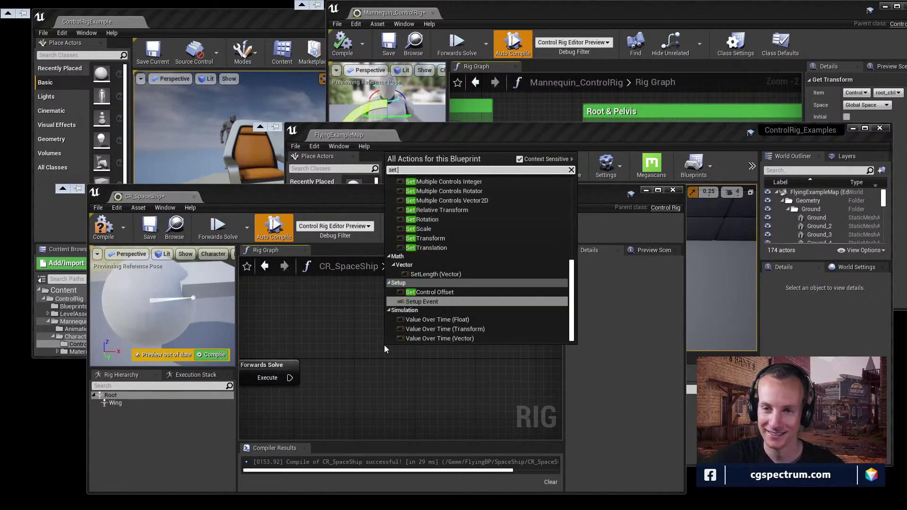
key(Down)
key(Down)
key(Down)
key(Down)
key(Down)
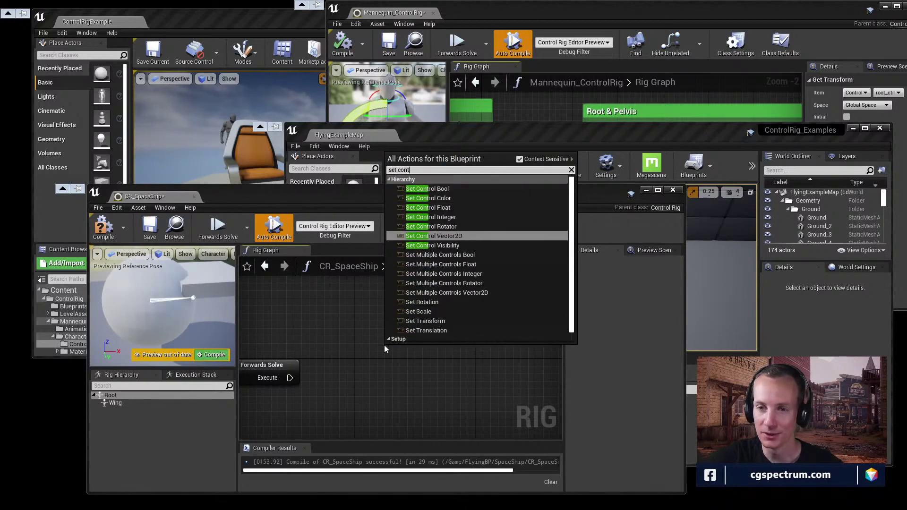
key(Up)
key(Up)
key(Up)
key(Up)
key(Up)
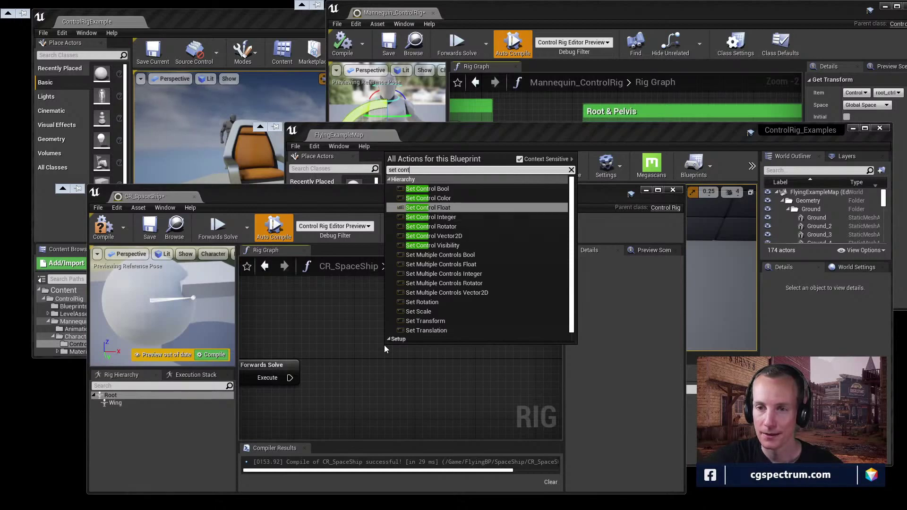
key(Down)
key(Down)
key(Down)
key(Down)
key(Down)
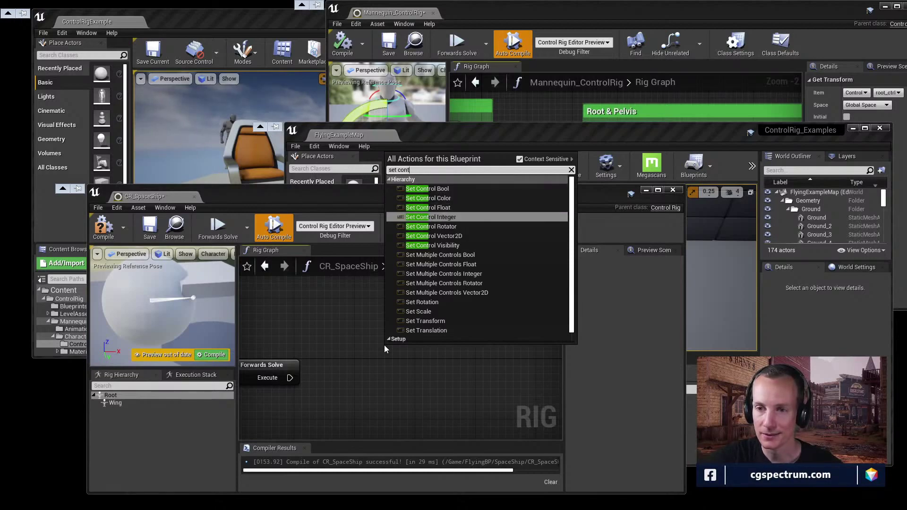
key(Up)
key(Up)
key(Return)
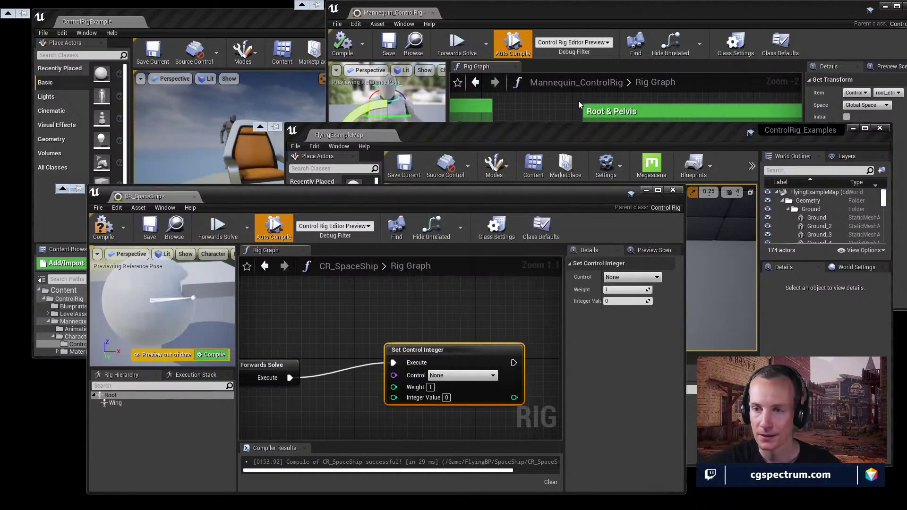
Step: Replace the Set Control Integer node with a Set Transform node of type Bone, driven by the Forwards Solve execution output
click(622, 24)
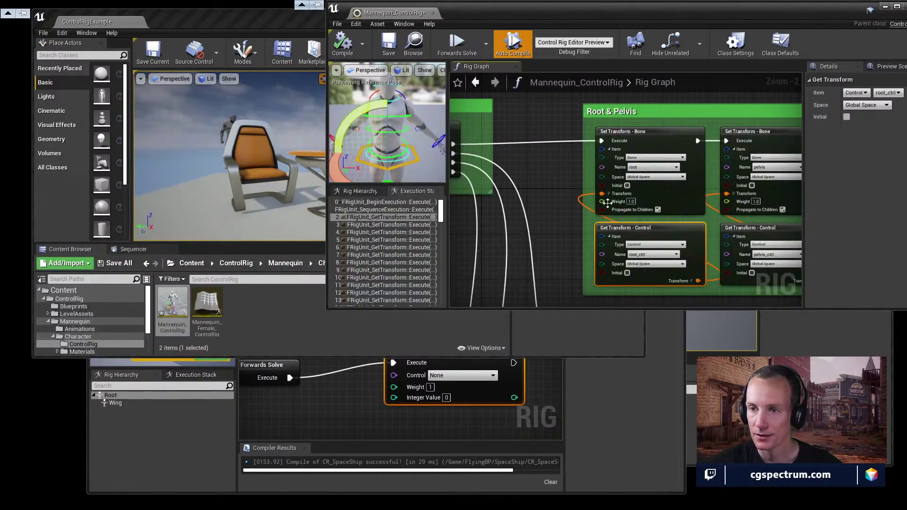
click(411, 422)
right_drag(397, 422, 432, 400)
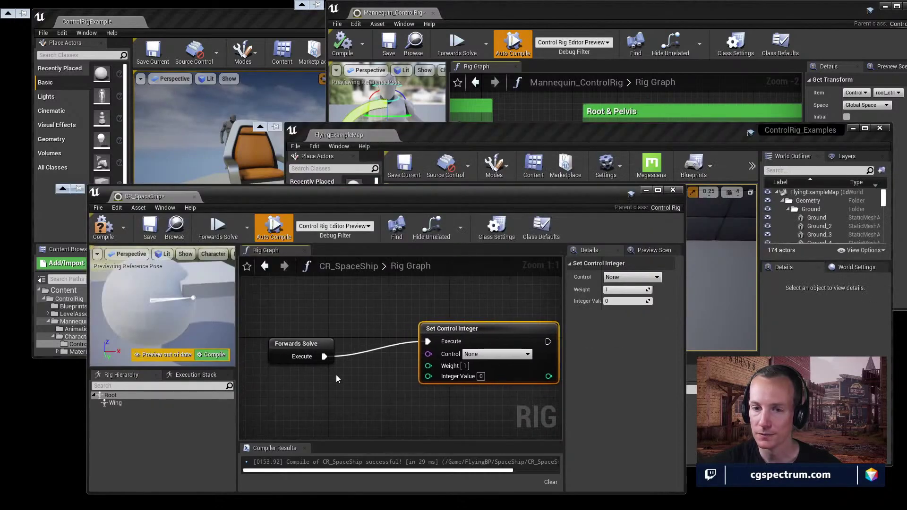
drag(325, 358, 362, 319)
text(set trans)
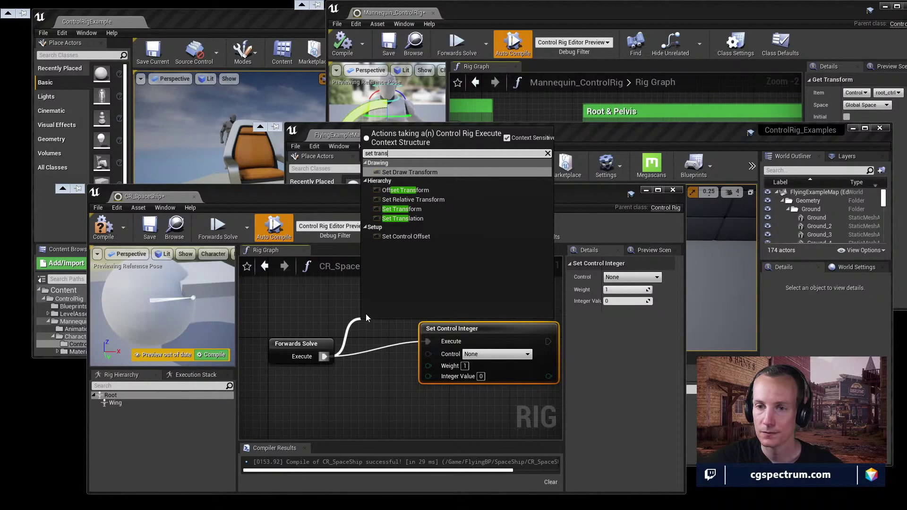
key(Down)
key(Down)
key(Down)
key(Down)
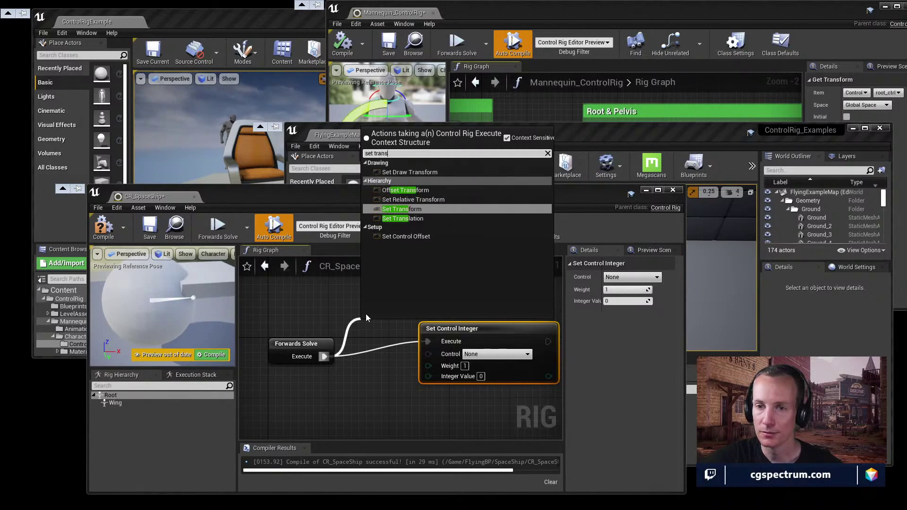
key(Return)
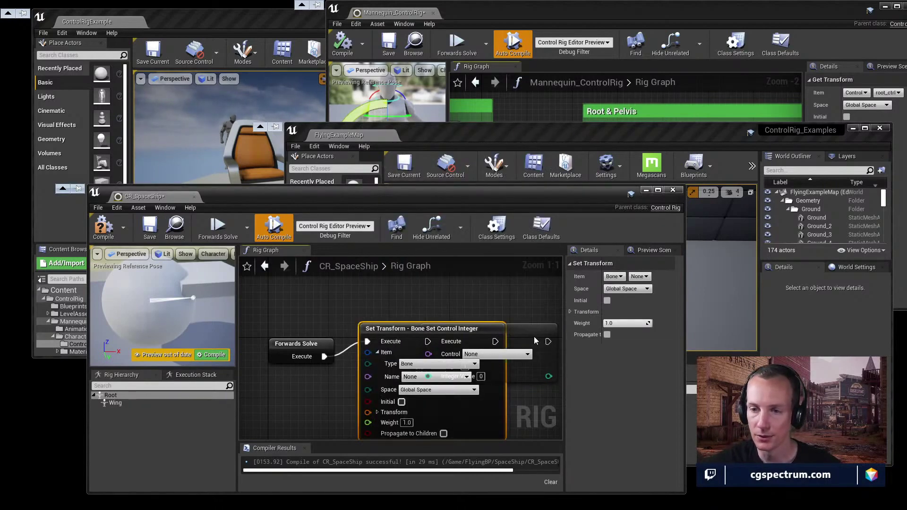
drag(418, 330, 448, 313)
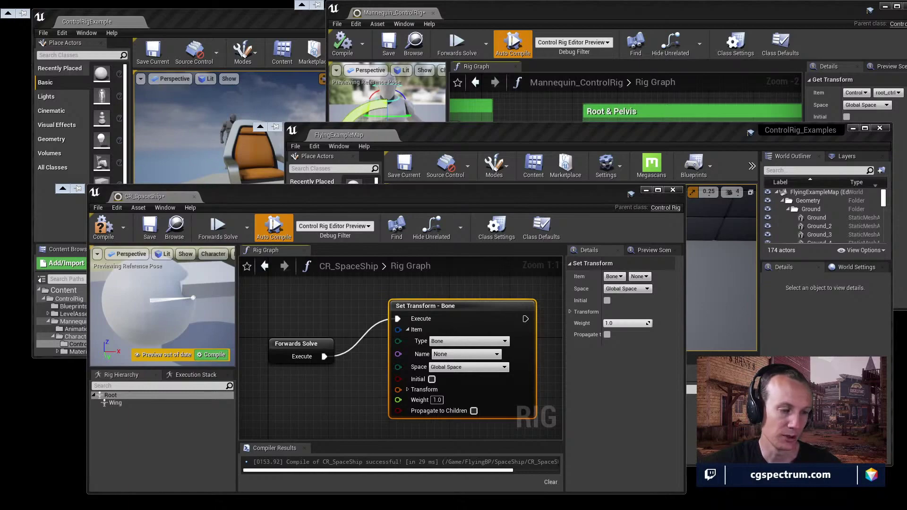
Step: Switch to the SpaceShip_Rig scene in Maya and create a polygon cube scaled uniformly to about 417
key(alt+Tab)
double_click(352, 132)
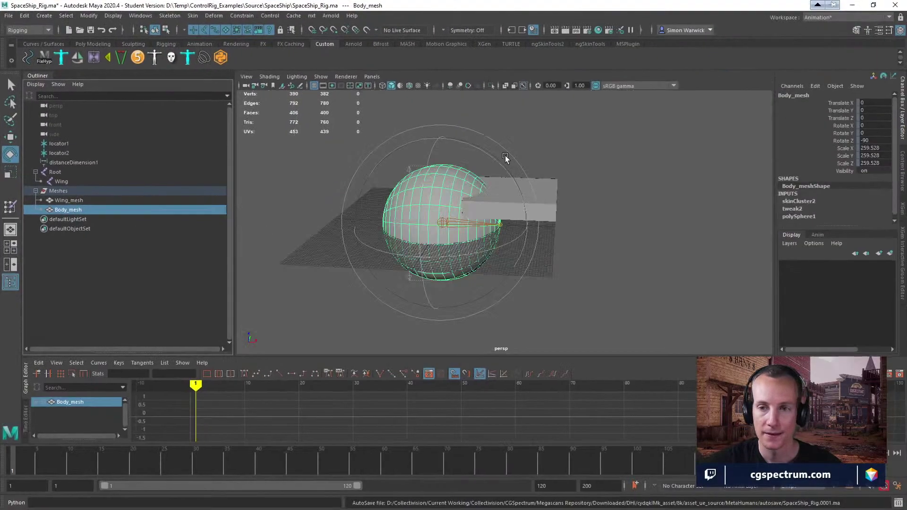
alt+drag(428, 244, 482, 272)
alt+middle_drag(482, 272, 468, 198)
alt+right_drag(468, 197, 329, 227)
alt+drag(554, 313, 540, 310)
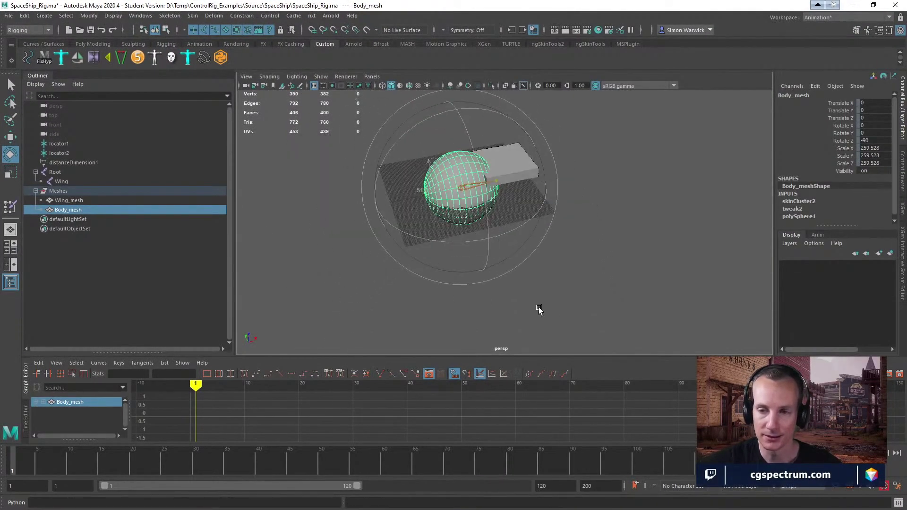
key(space)
drag(428, 264, 567, 311)
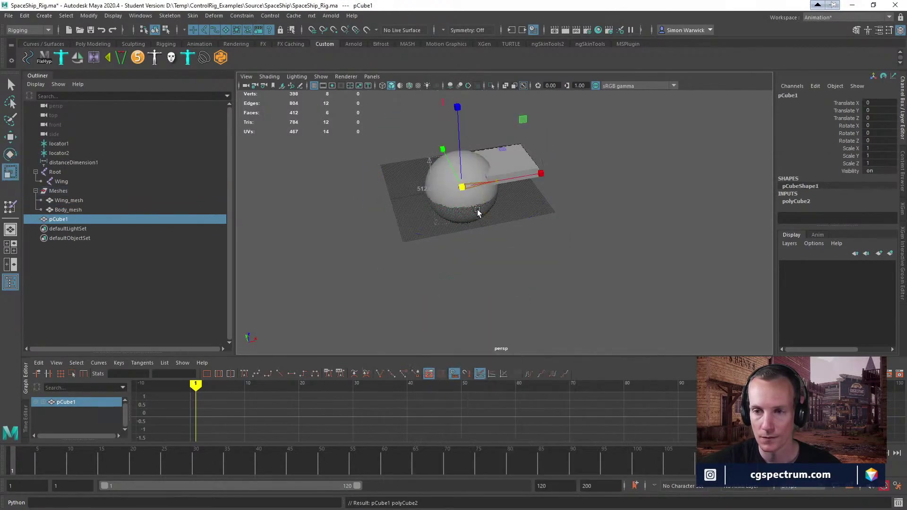
mouse_move(462, 187)
mouse_down()
mouse_move(515, 177)
mouse_move(674, 281)
mouse_move(585, 279)
mouse_move(600, 247)
mouse_move(569, 247)
mouse_move(589, 245)
mouse_move(385, 272)
mouse_up()
Step: Move the cube in front of the spaceship and duplicate it, placing the two side by side at about X 805 and X -558
key(w)
click(471, 268)
alt+drag(471, 268, 479, 304)
click(395, 279)
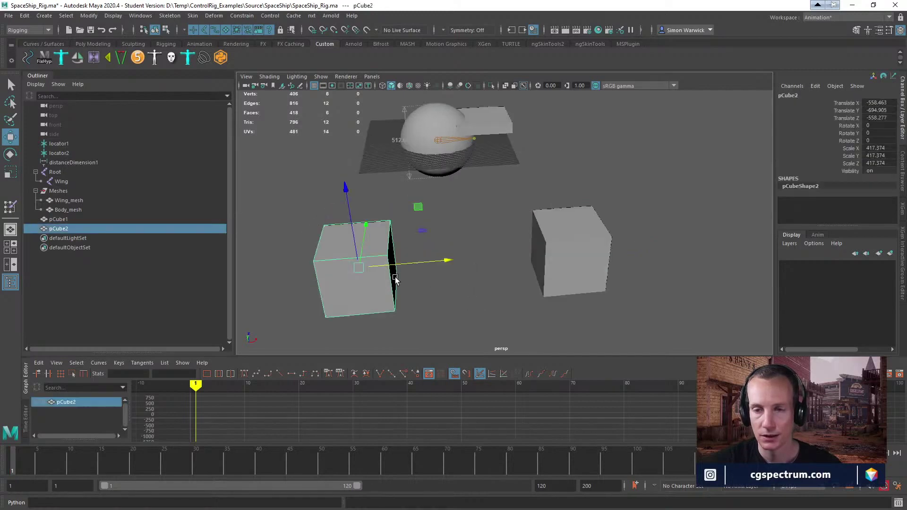
shift+click(581, 254)
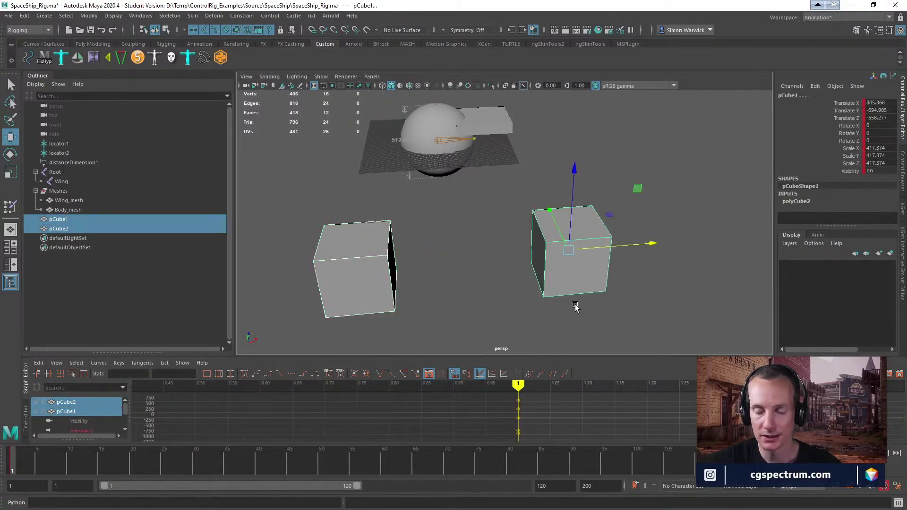
click(592, 265)
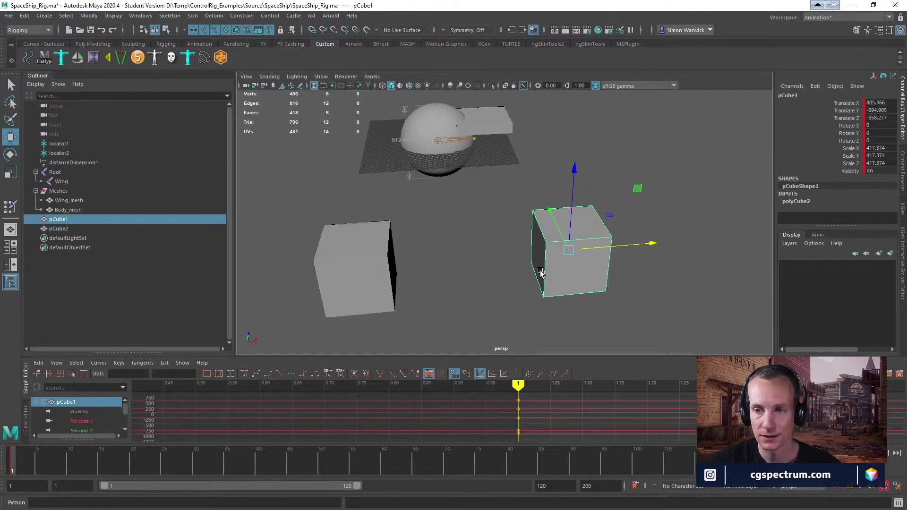
click(526, 272)
click(570, 260)
click(391, 267)
click(623, 257)
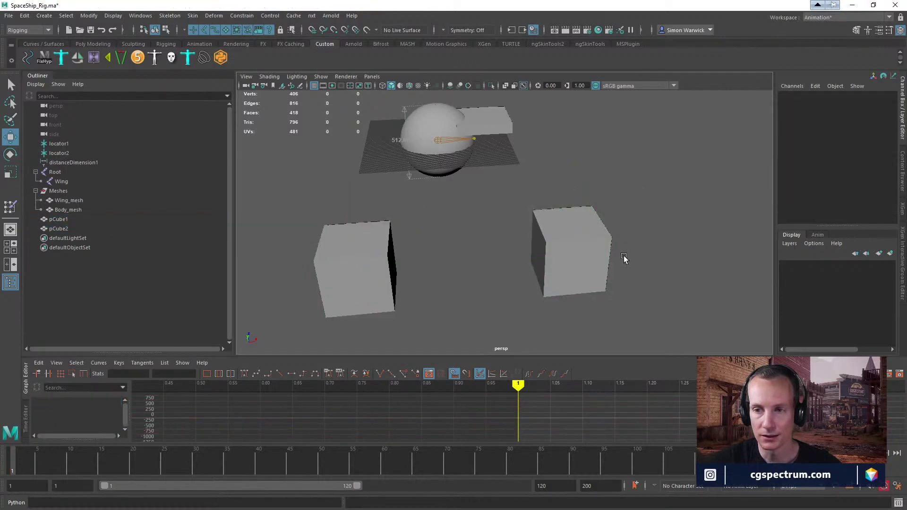
Step: Break the connections on all of pCube1's translate, rotate, scale and visibility channels
click(580, 261)
drag(835, 103, 846, 172)
right_click(840, 145)
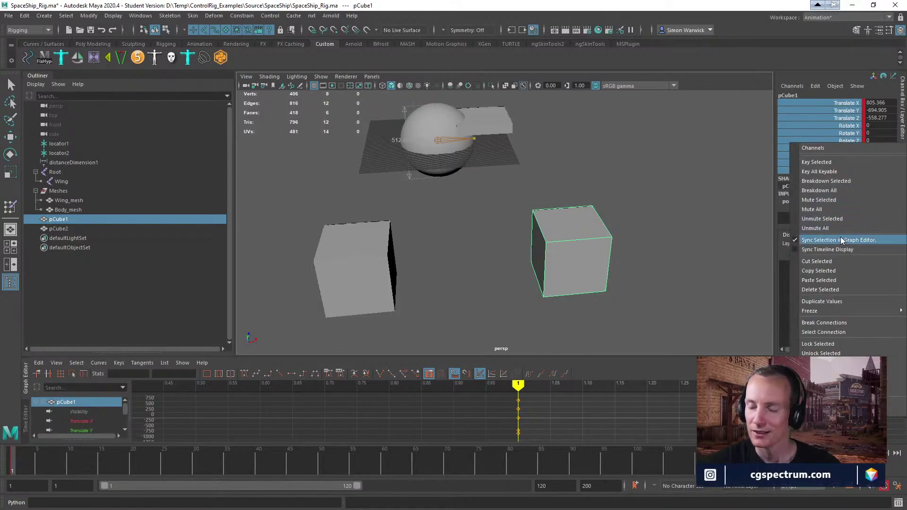
click(827, 323)
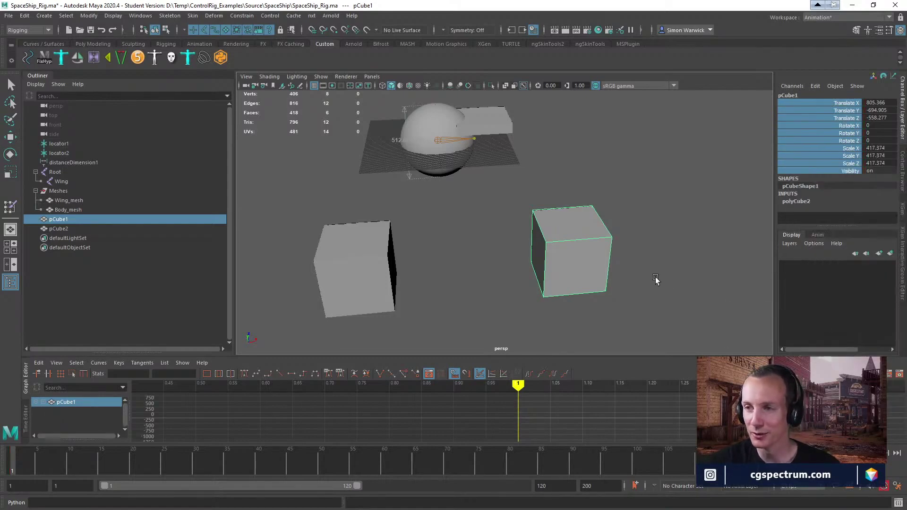
Step: Apply a Parent constraint so that pCube2 drives pCube1
click(641, 276)
click(548, 272)
click(348, 265)
alt+middle_drag(488, 264, 539, 244)
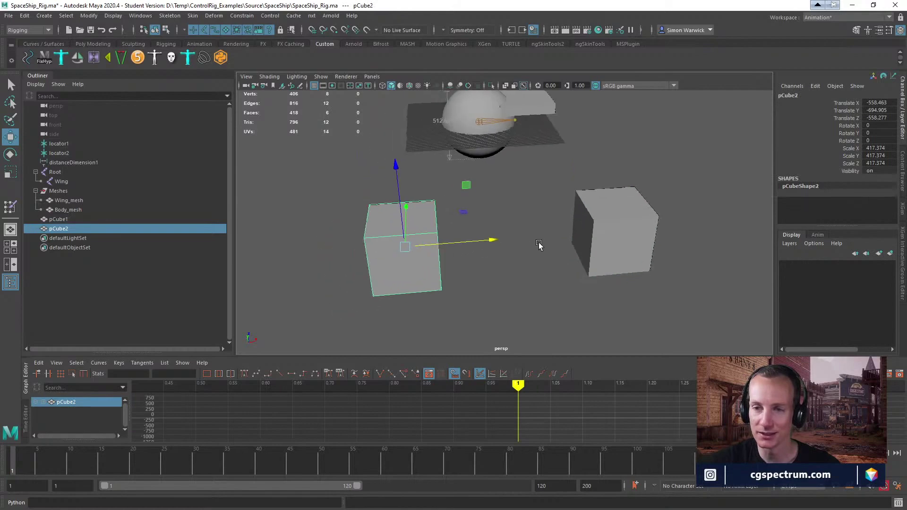
click(608, 234)
click(475, 281)
click(424, 257)
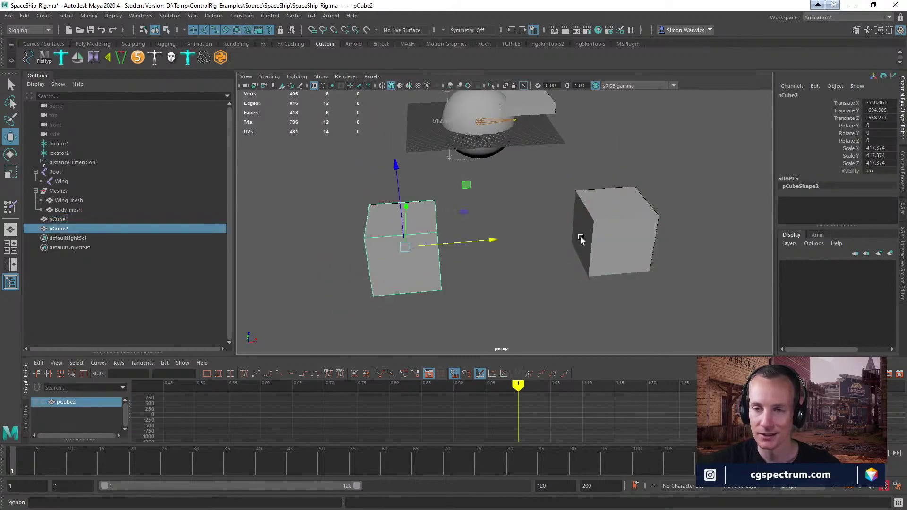
shift+click(584, 237)
click(270, 16)
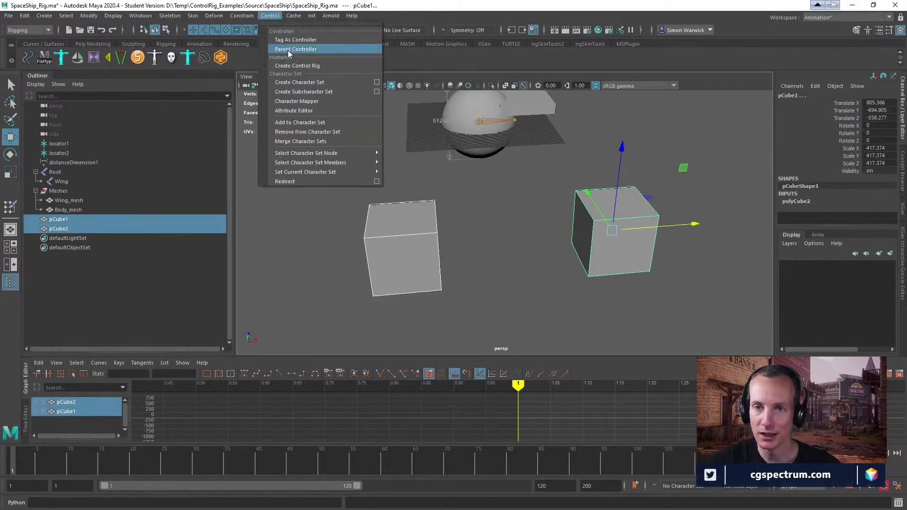
click(248, 16)
click(257, 37)
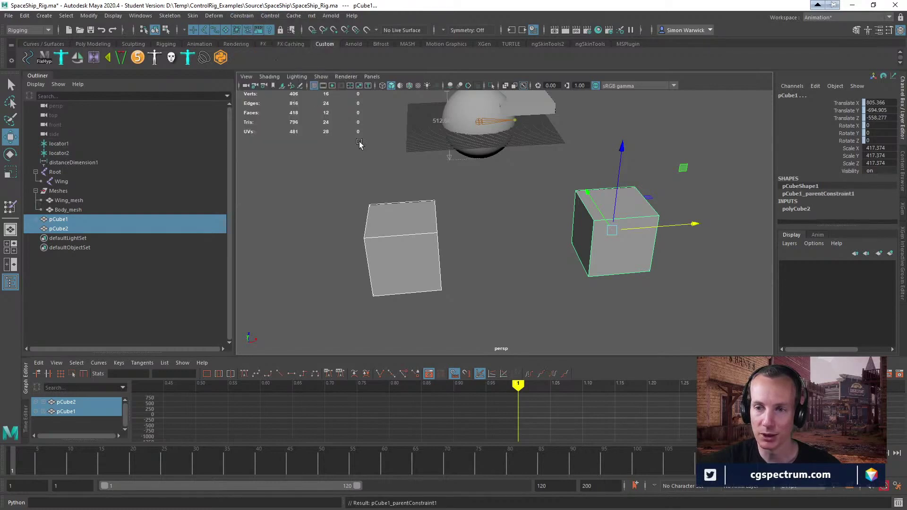
Step: Rotate pCube2 to test how the constrained pCube1 follows it
click(390, 242)
key(e)
drag(427, 228, 436, 193)
click(557, 290)
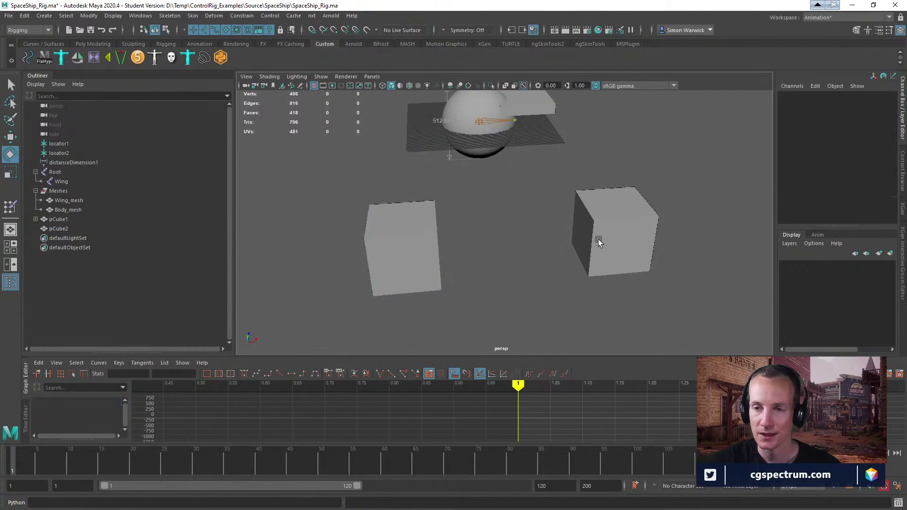
Step: Compare the transform channels of pCube1 and pCube2 by selecting each cube in turn
click(598, 243)
click(444, 249)
click(624, 231)
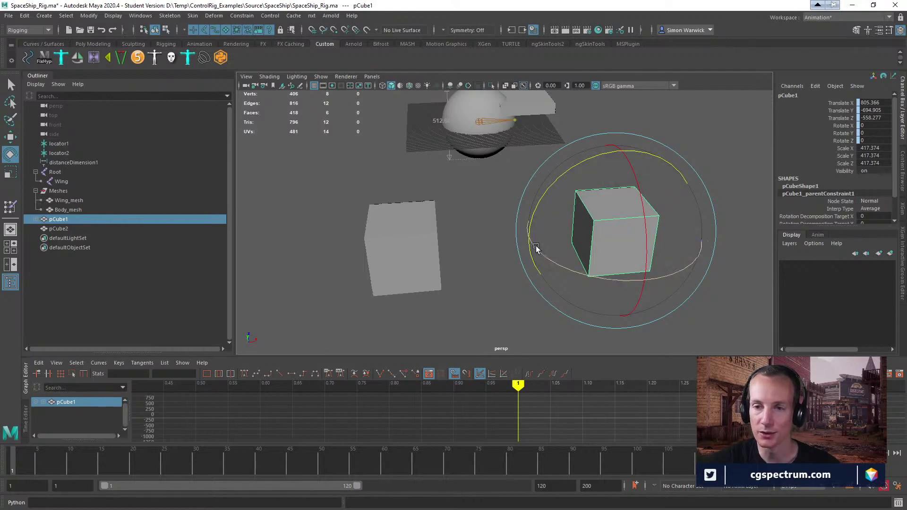
click(456, 250)
click(428, 249)
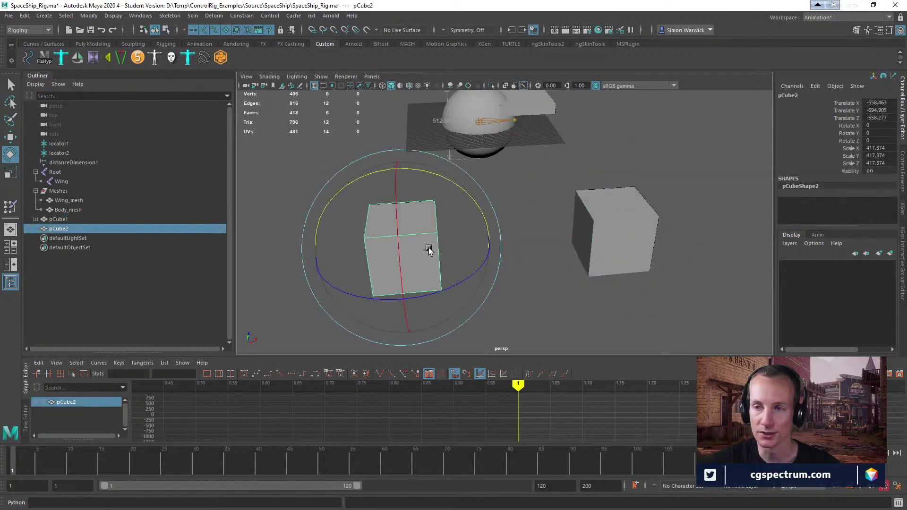
Step: Key the selected Translate and Rotate channels of pCube1 at frame 1
click(594, 225)
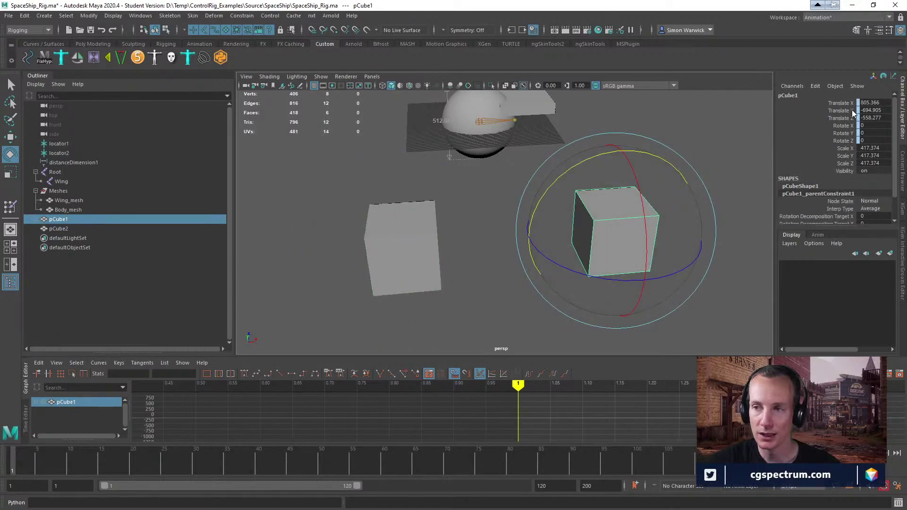
drag(849, 103, 848, 141)
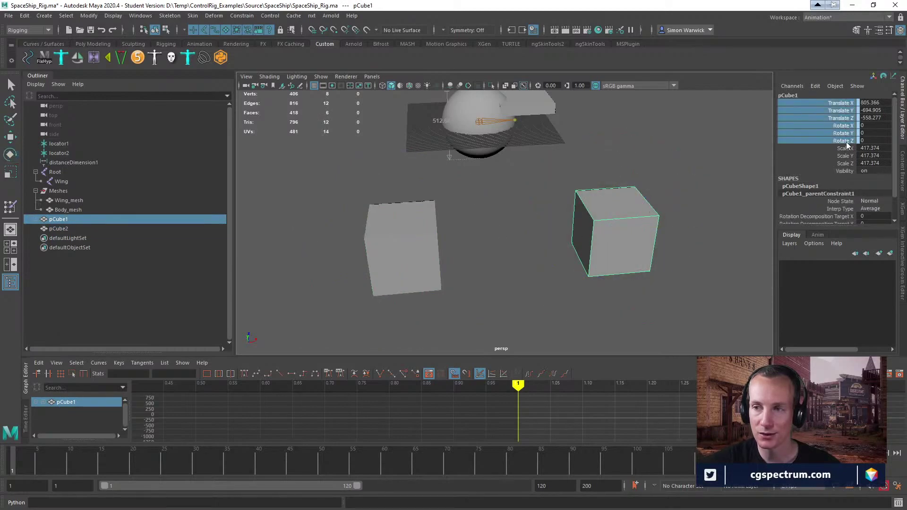
right_click(843, 109)
click(832, 129)
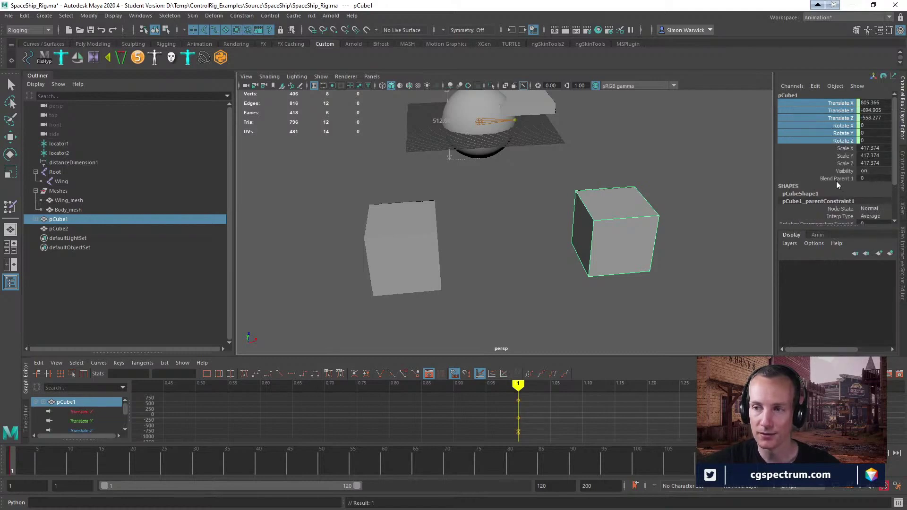
Step: Try rotating pCube2 about 48 degrees around Y, and undo the rotation
click(409, 237)
key(e)
drag(429, 184, 487, 205)
key(ctrl+z)
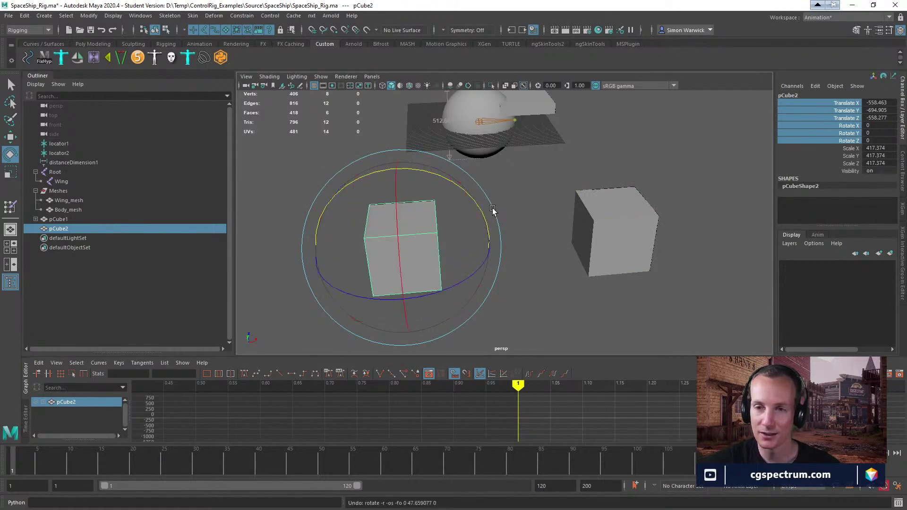
Step: Set the Blend Parent 1 channel of pCube1 to 1
click(617, 245)
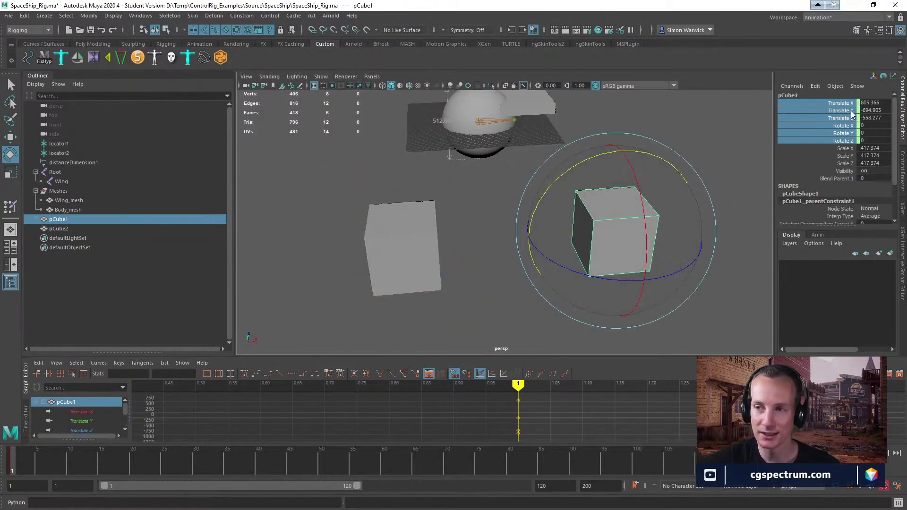
click(846, 178)
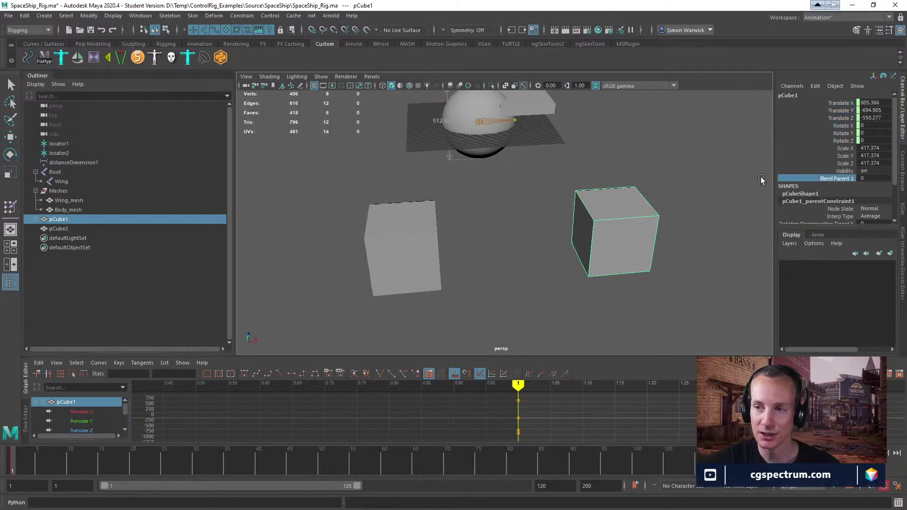
middle_drag(733, 168, 795, 155)
click(794, 155)
Step: Test the blended constraint by rotating pCube2 about -13 degrees in Y, and undo the rotation
click(404, 241)
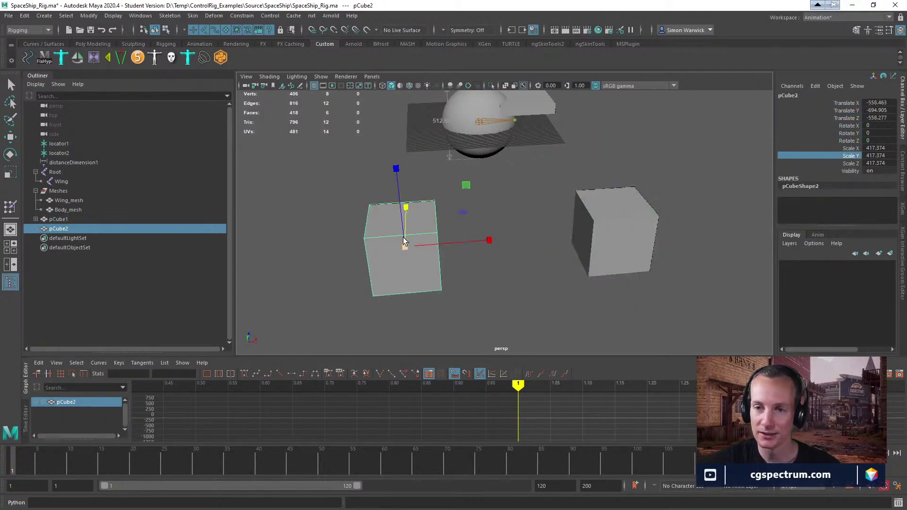
key(e)
mouse_move(424, 174)
mouse_down()
mouse_move(364, 177)
mouse_move(411, 175)
mouse_up()
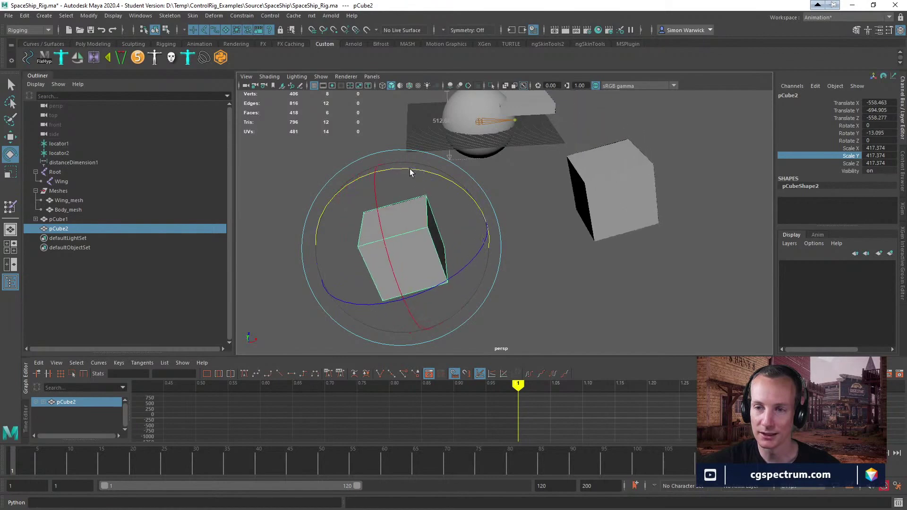
key(ctrl+z)
Step: Undo the Blend Parent 1 change and the keys on pCube1's Translate and Rotate channels
click(626, 259)
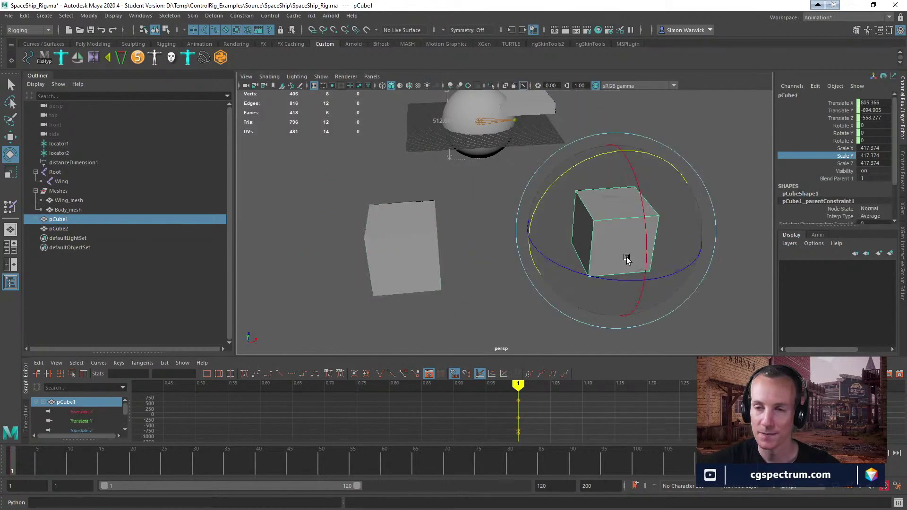
click(844, 179)
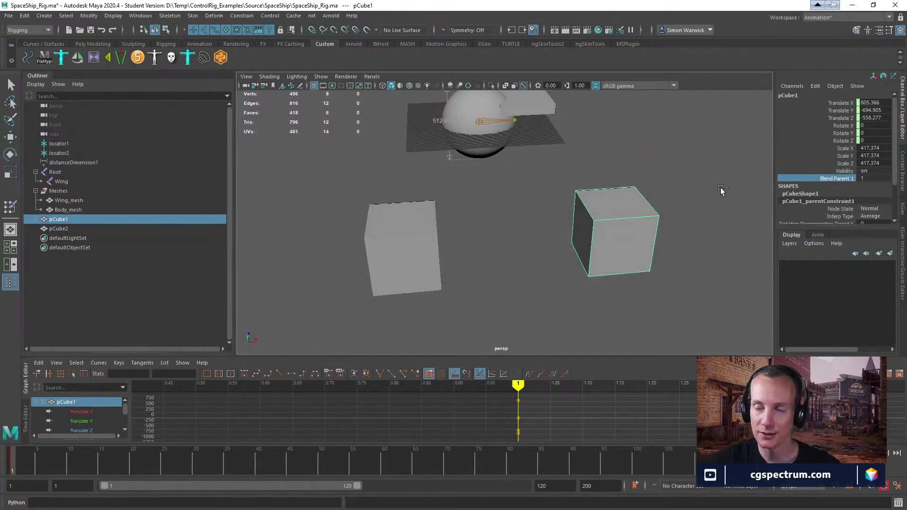
key(ctrl+z)
key(ctrl+z)
key(ctrl+z)
key(ctrl+z)
key(ctrl+z)
key(ctrl+z)
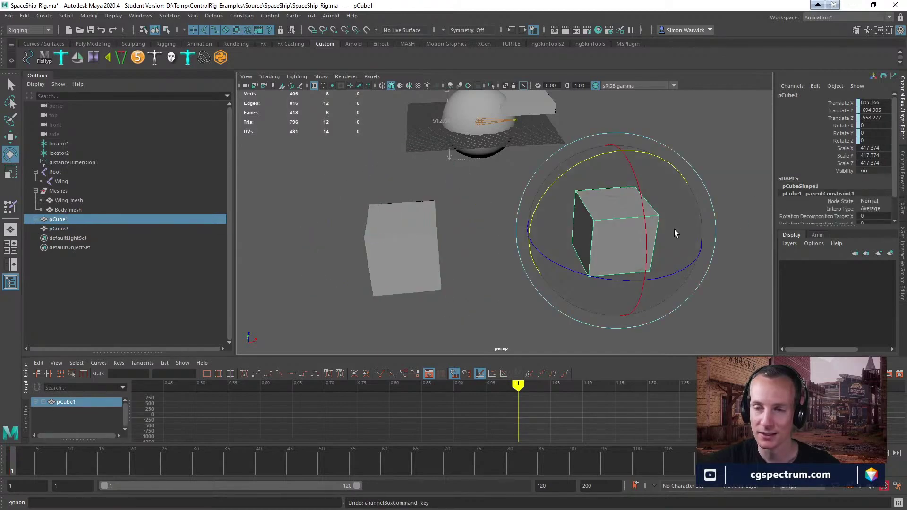
Step: Undo the remaining changes back through the Parent constraint between pCube2 and pCube1
click(494, 310)
click(428, 263)
click(604, 250)
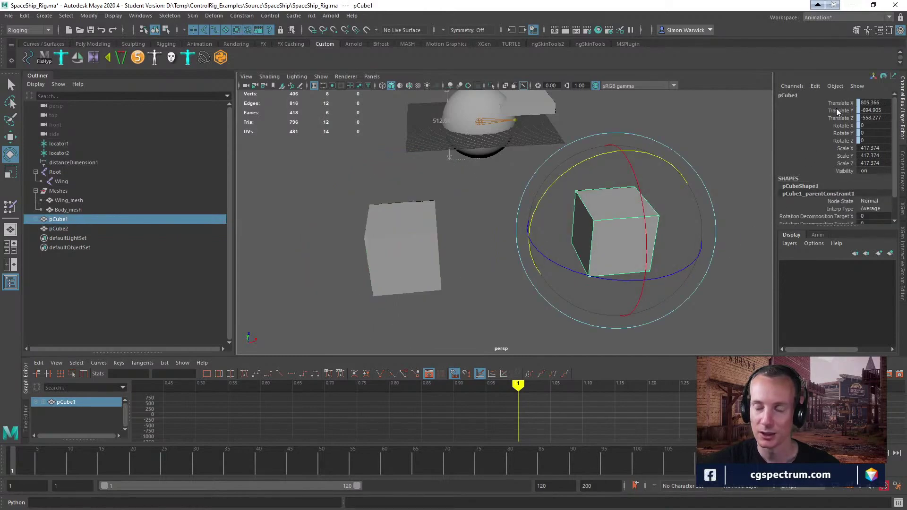
key(ctrl+z)
key(ctrl+z)
key(ctrl+z)
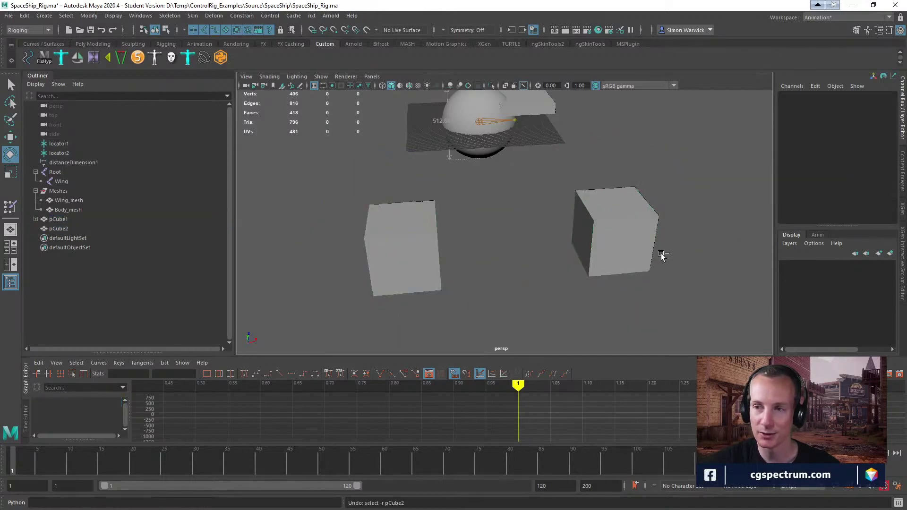
key(ctrl+z)
key(ctrl+z)
click(623, 229)
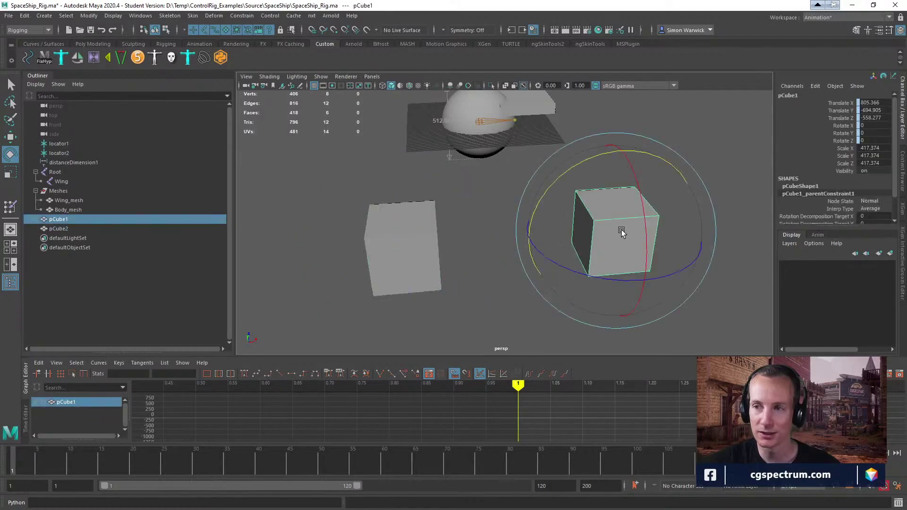
key(ctrl+z)
key(ctrl+z)
key(ctrl+z)
key(ctrl+z)
key(ctrl+z)
key(ctrl+z)
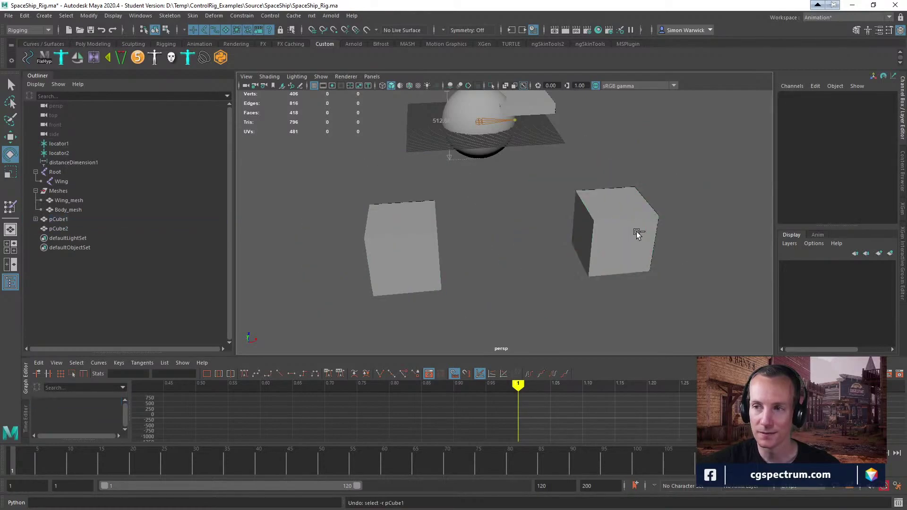
key(ctrl+z)
key(ctrl+z)
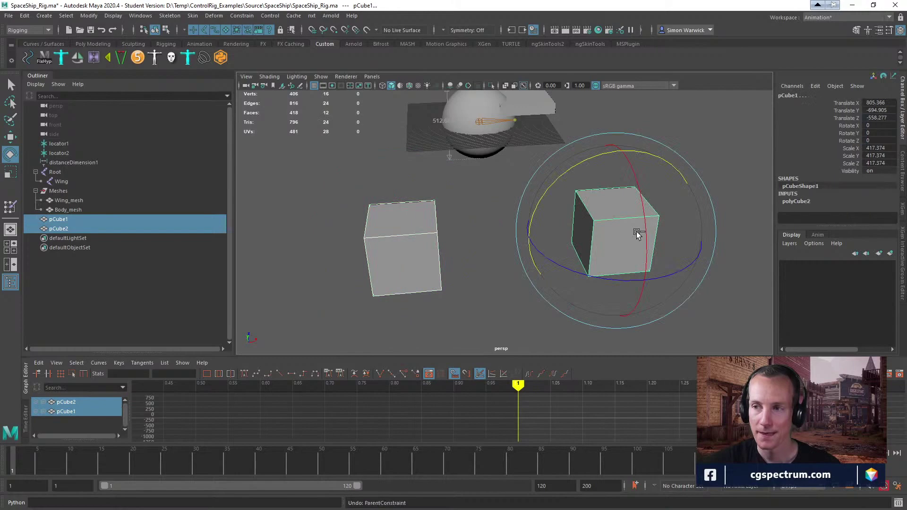
Step: Key the Translate and Rotate channels of the unconstrained pCube1 at frame 1
click(713, 209)
click(687, 304)
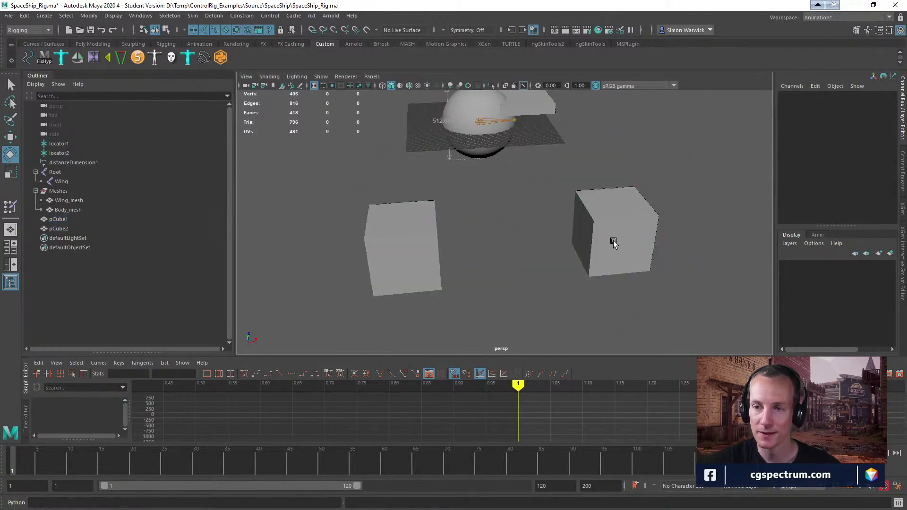
click(614, 240)
drag(853, 103, 853, 141)
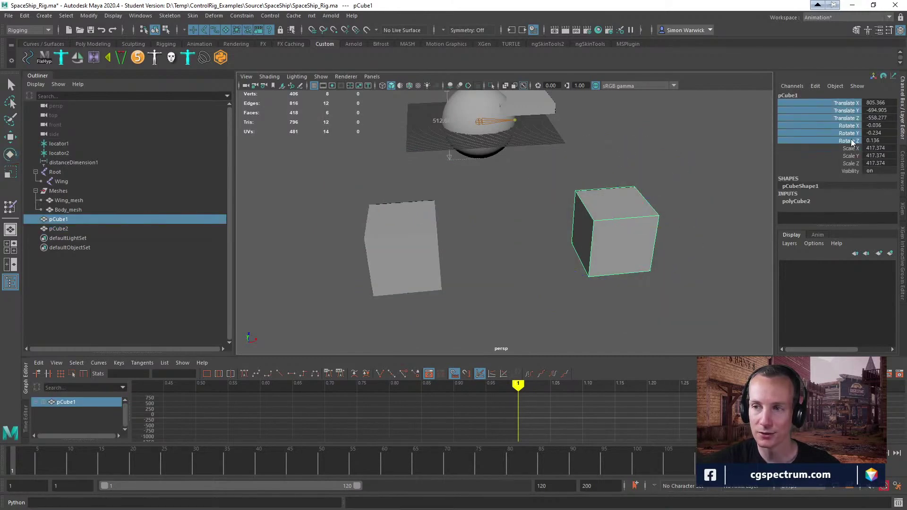
right_click(848, 129)
click(826, 154)
click(553, 290)
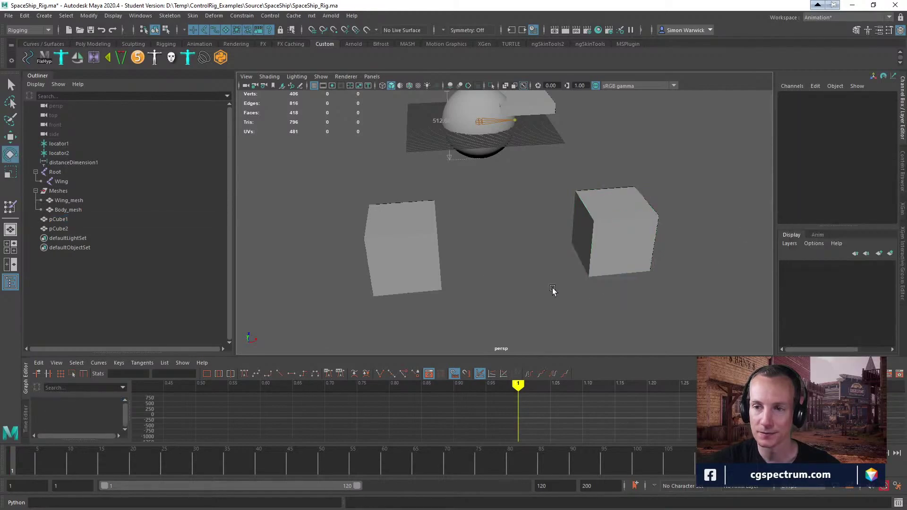
Step: Apply a Parent constraint to the keyed pCube1 with pCube2 as its driver
click(426, 243)
shift+click(634, 217)
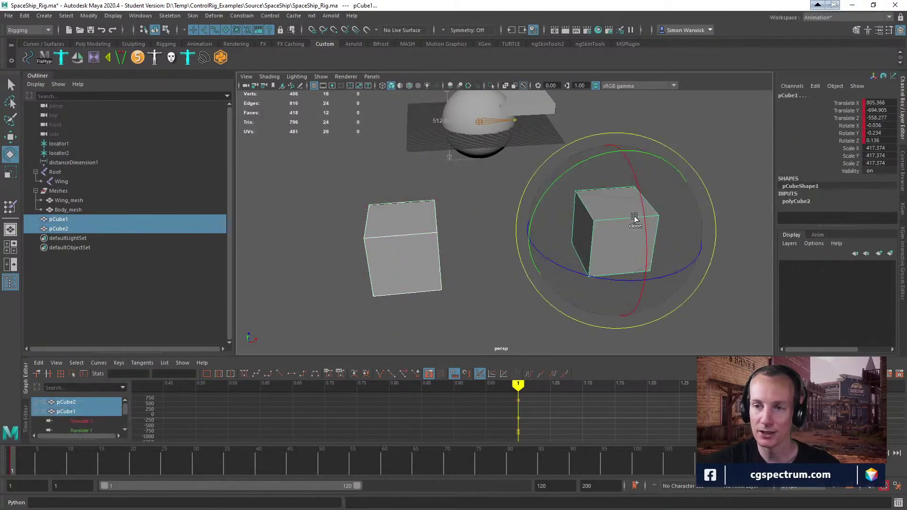
click(270, 16)
mouse_move(242, 15)
click(262, 41)
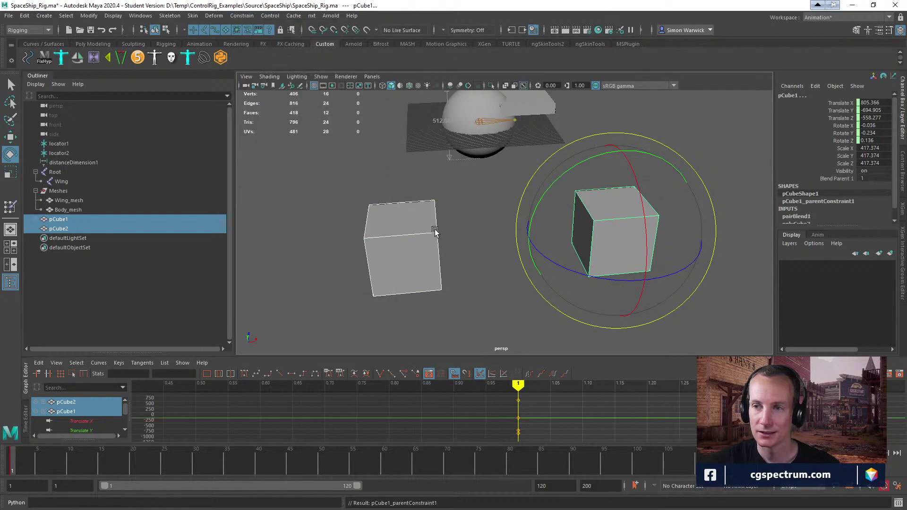
Step: Inspect pCube2's channels and pCube1's Translate, Rotate and Blend Parent 1 channels
click(454, 256)
click(410, 254)
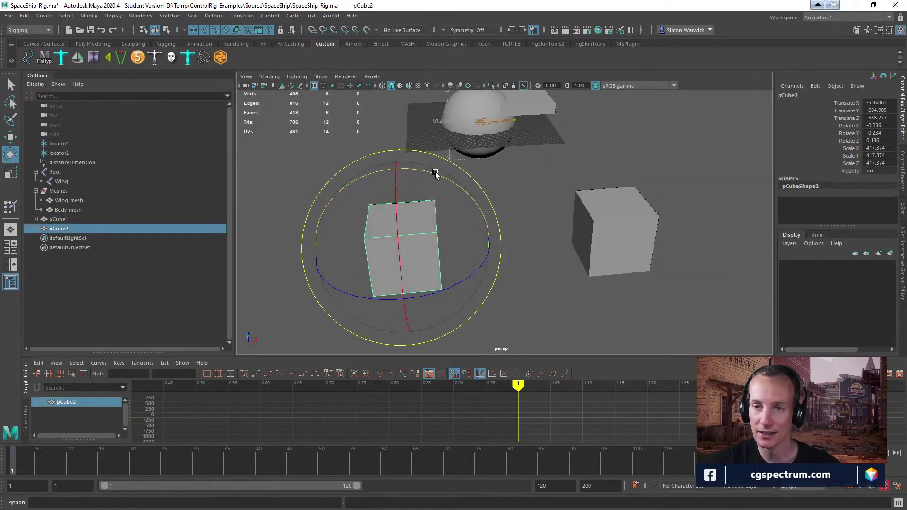
click(596, 245)
drag(848, 104, 848, 141)
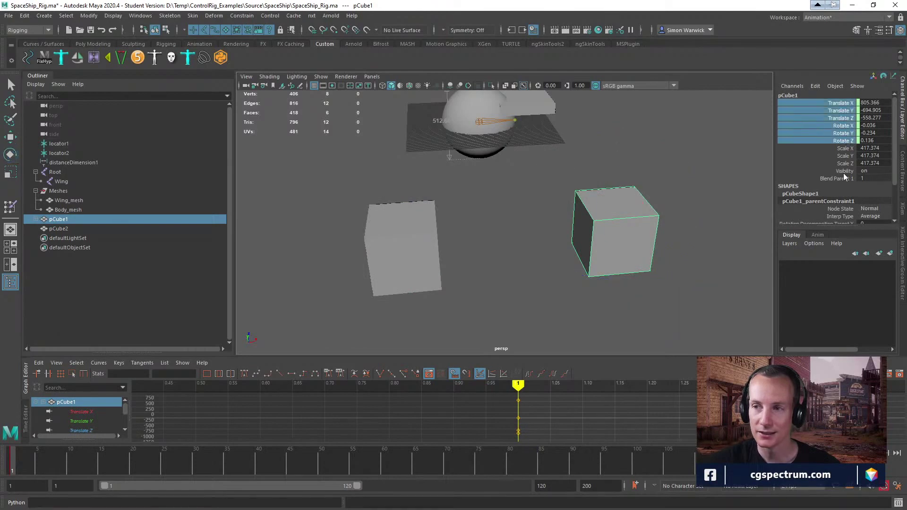
click(599, 320)
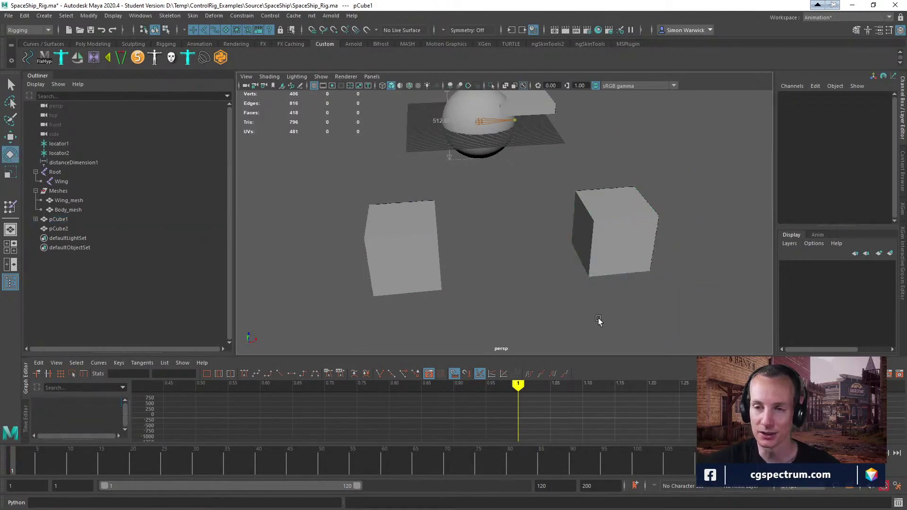
Step: Key pCube1's Translate and Rotate channels again with the Parent constraint in place
click(614, 258)
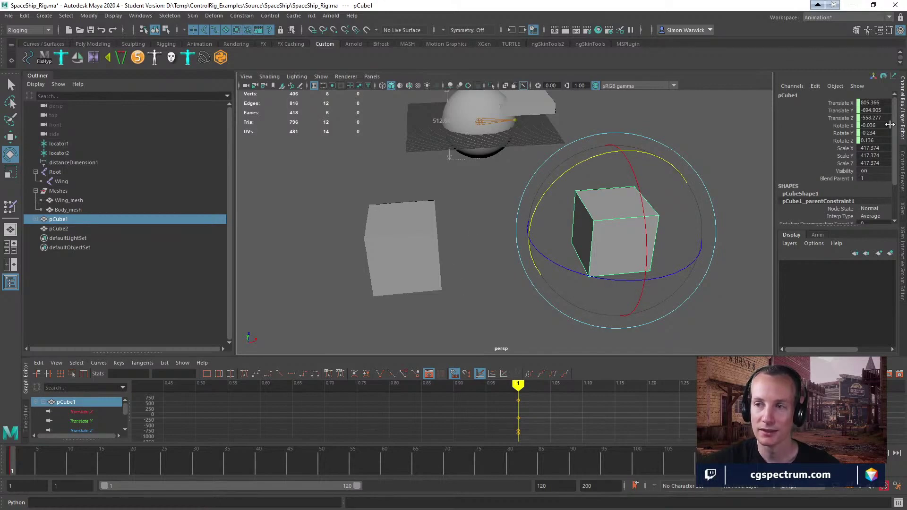
drag(855, 104, 852, 142)
right_click(852, 143)
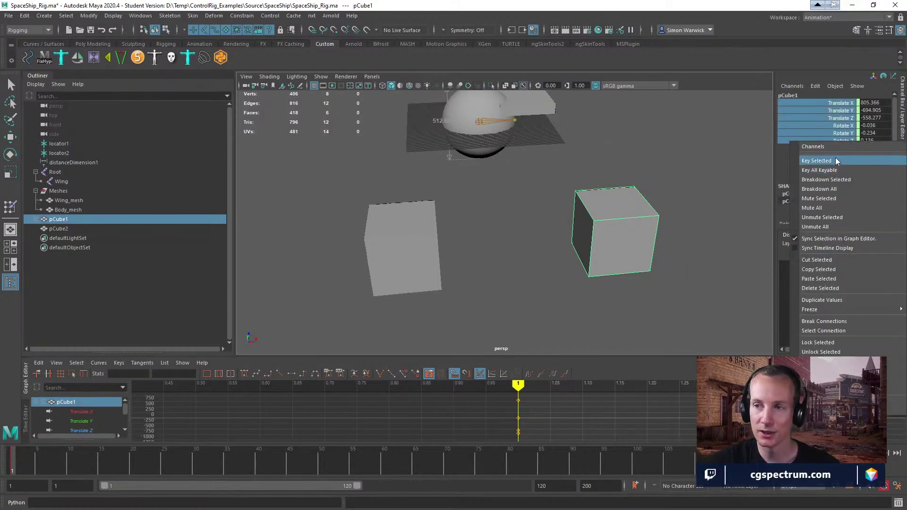
click(839, 161)
Step: Test-rotate pCube2 about -21 degrees around Y, undo the rotation and clear the selection
click(531, 291)
click(440, 251)
key(e)
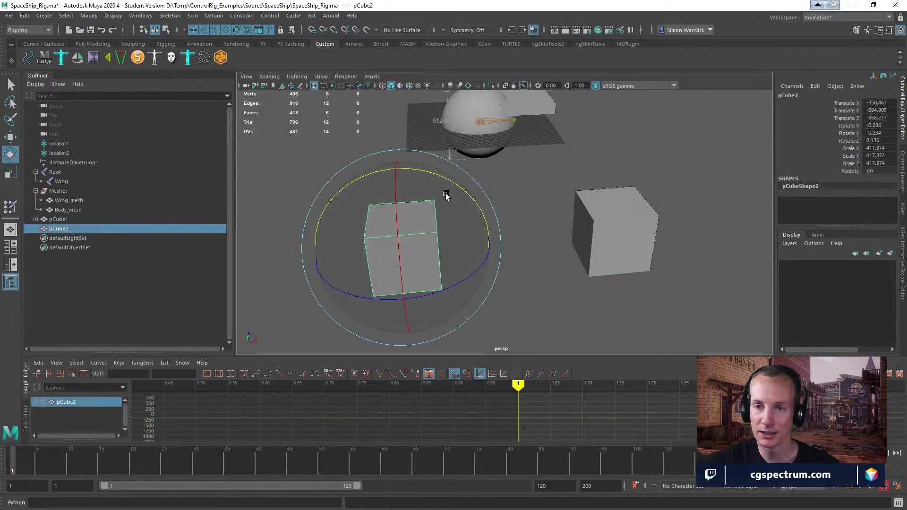
drag(437, 178, 422, 160)
key(ctrl+z)
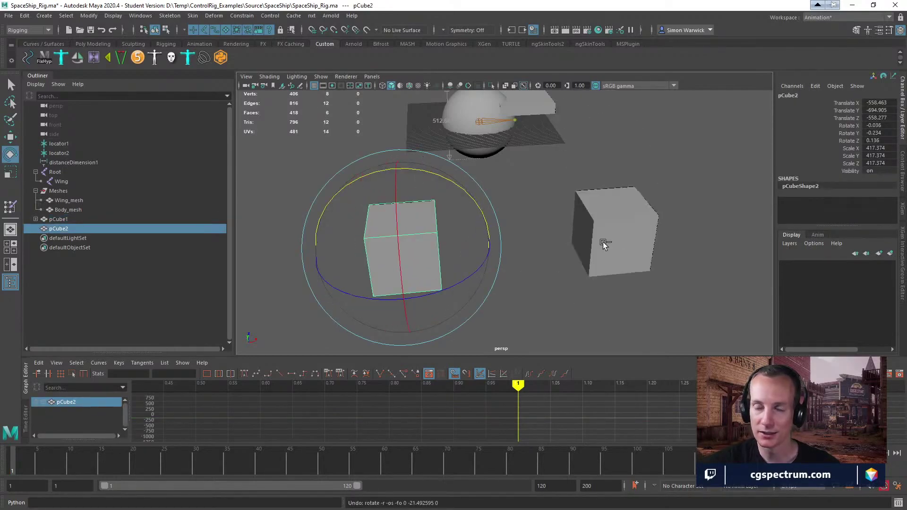
click(665, 275)
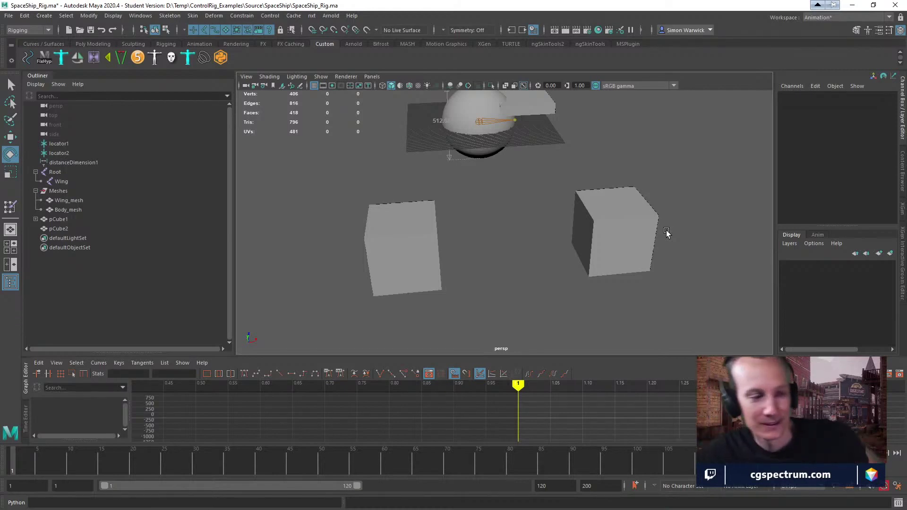
Step: Switch back to the CR_SpaceShip Control Rig editor in Unreal Engine and reposition its window
click(874, 5)
drag(447, 137, 0, 165)
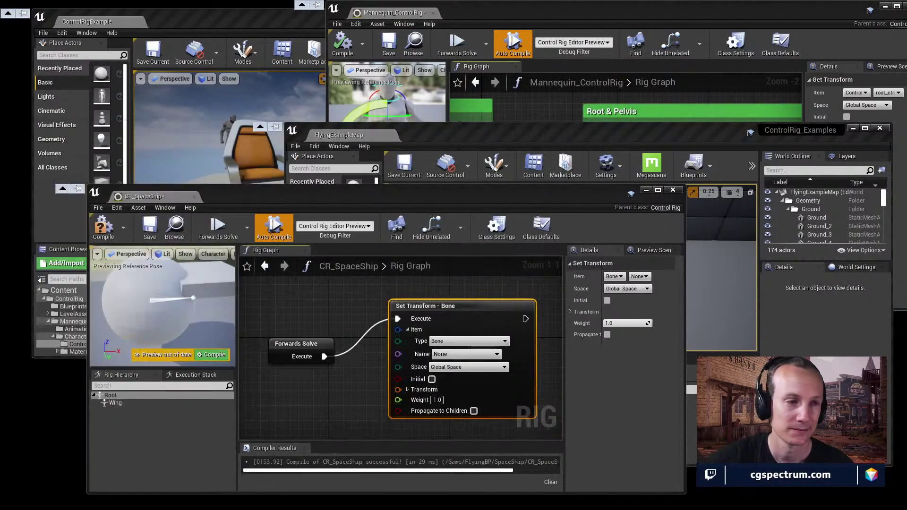
click(661, 227)
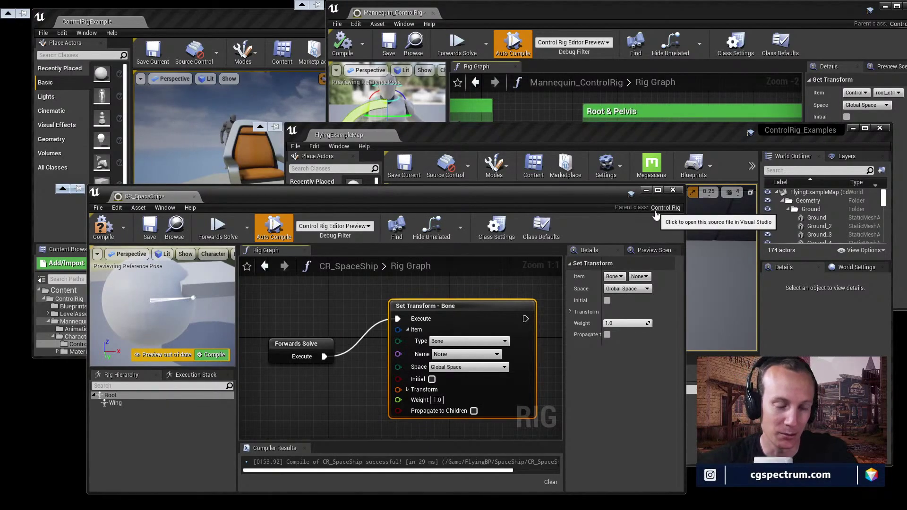
drag(529, 194, 541, 166)
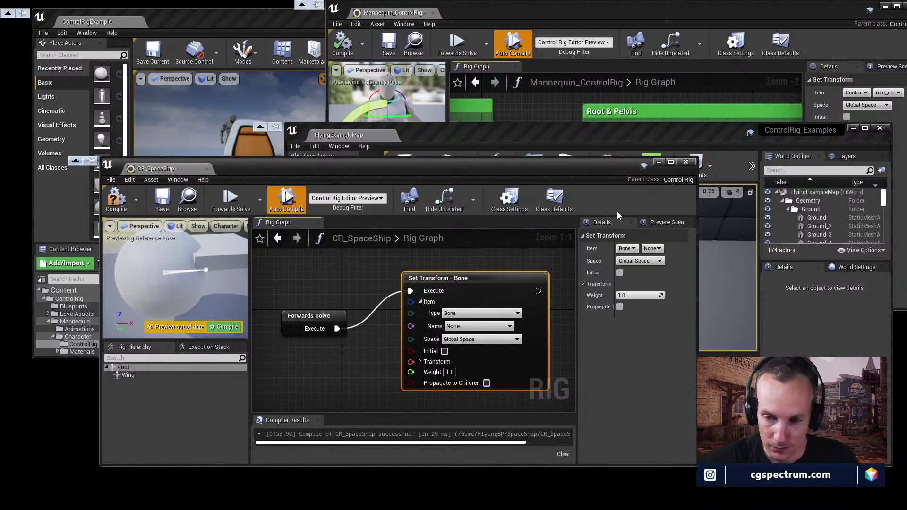
Step: Set the item type of the Set Transform node in the CR_SpaceShip graph to Bone
drag(445, 163, 548, 113)
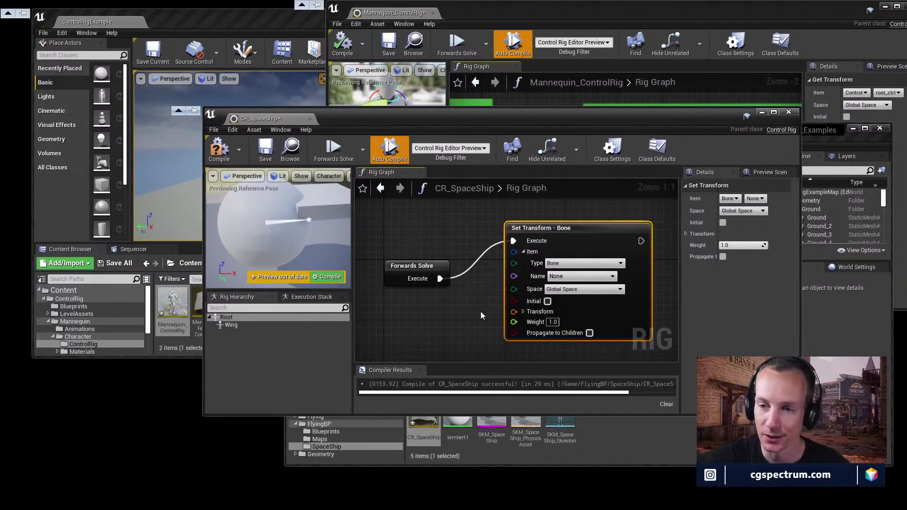
click(621, 265)
click(616, 252)
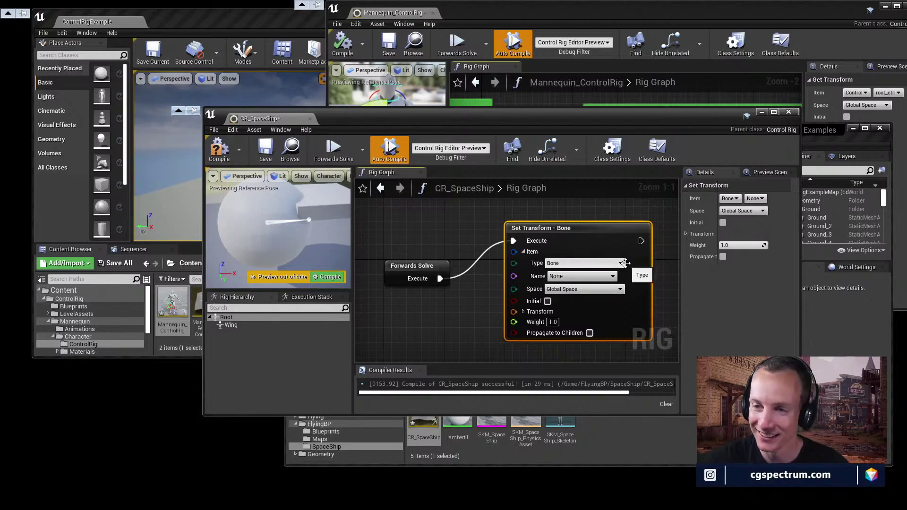
click(622, 263)
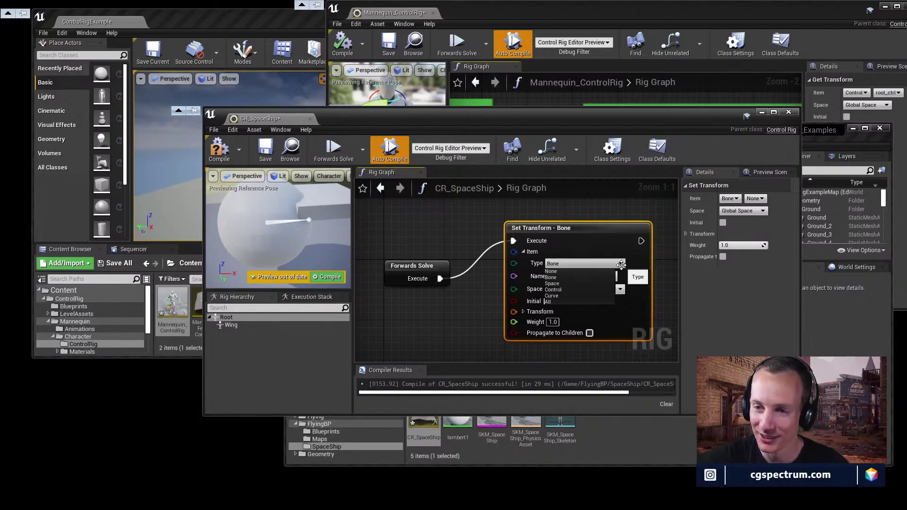
click(579, 278)
Step: Consult the Root & Pelvis nodes in Mannequin_ControlRig and set the CR_SpaceShip Set Transform node's bone name to Root
drag(546, 120, 322, 217)
click(660, 6)
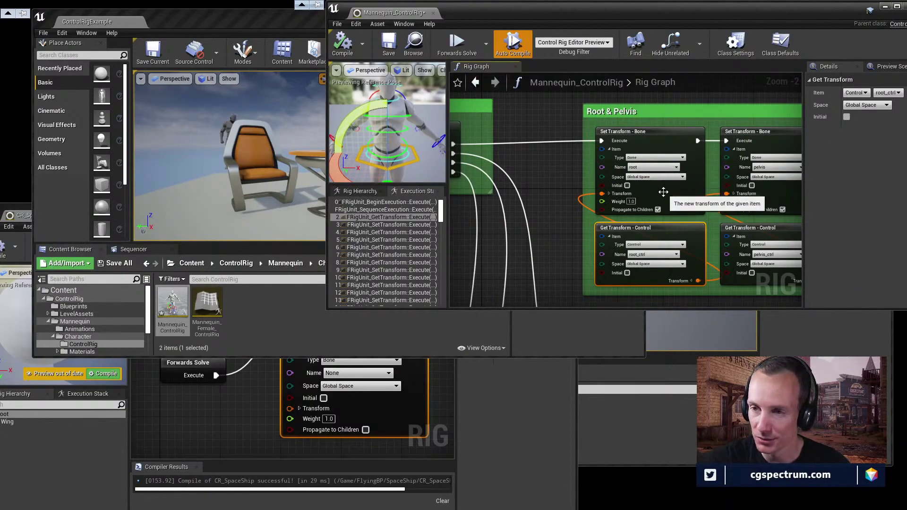
click(24, 215)
click(361, 372)
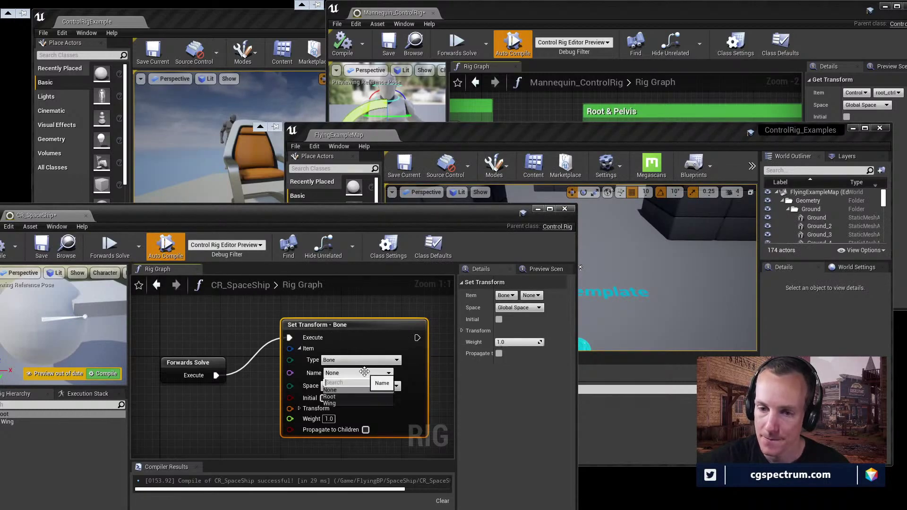
click(356, 397)
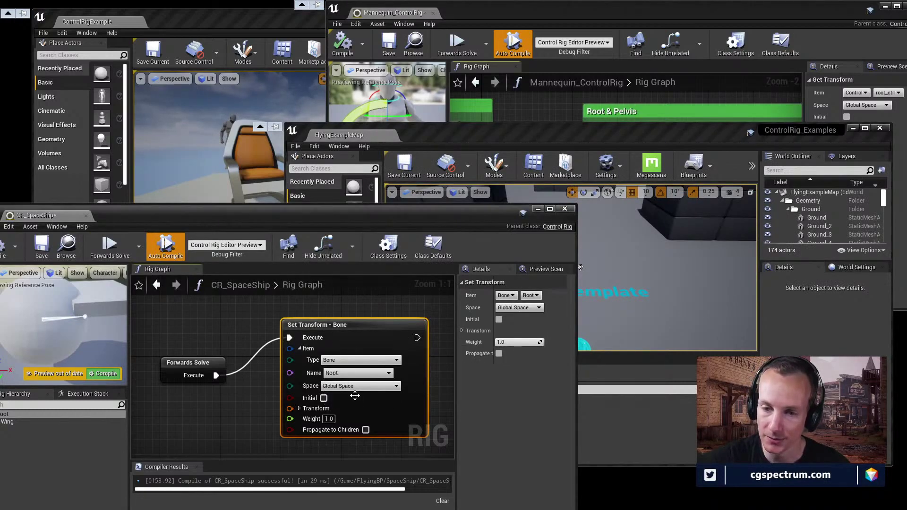
Step: Enable Propagate to Children on the Root bone's Set Transform node, matching Mannequin_ControlRig, and shift the node slightly down
drag(293, 217, 321, 206)
click(387, 375)
click(320, 373)
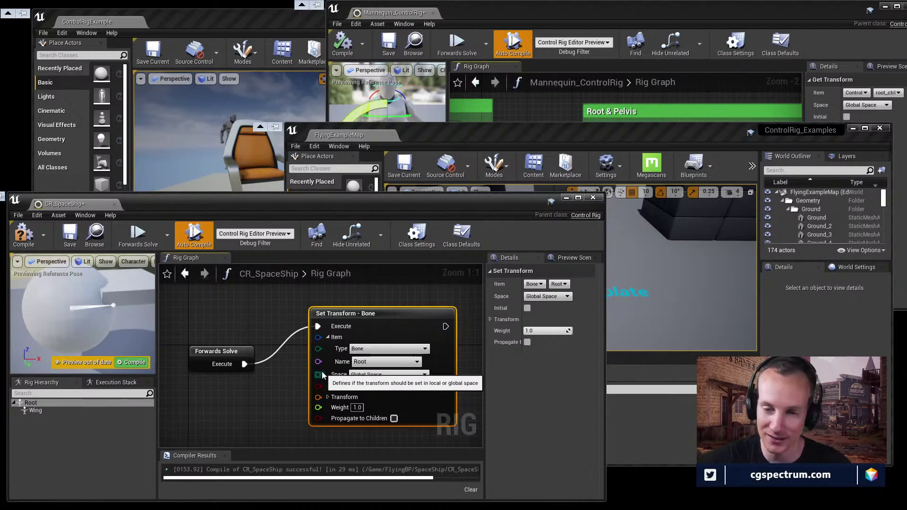
drag(406, 206, 412, 203)
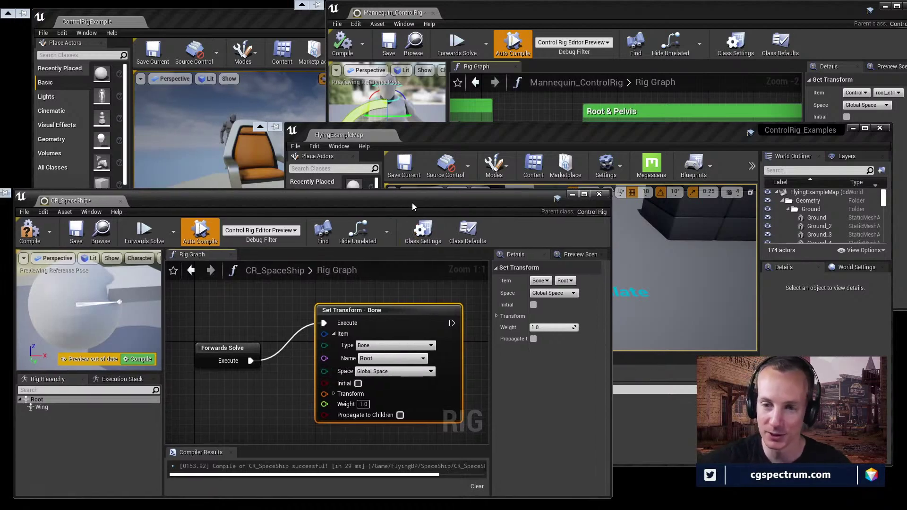
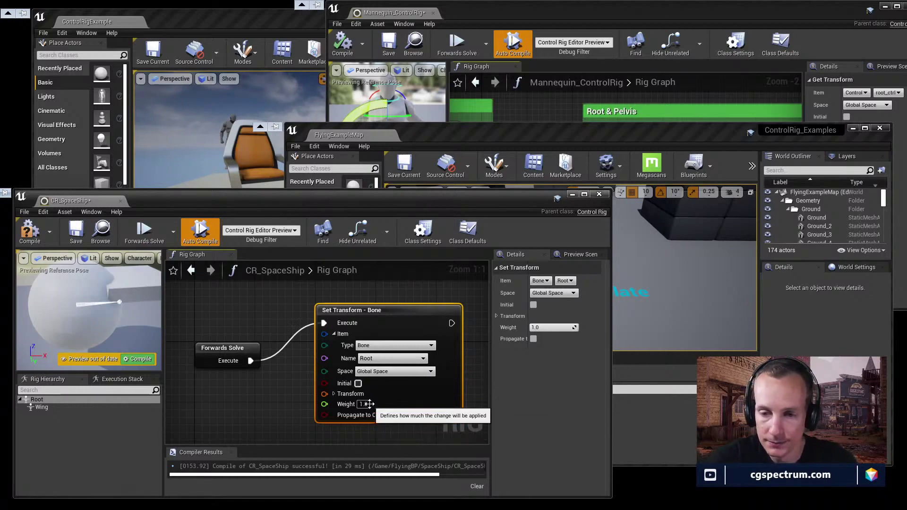
click(592, 21)
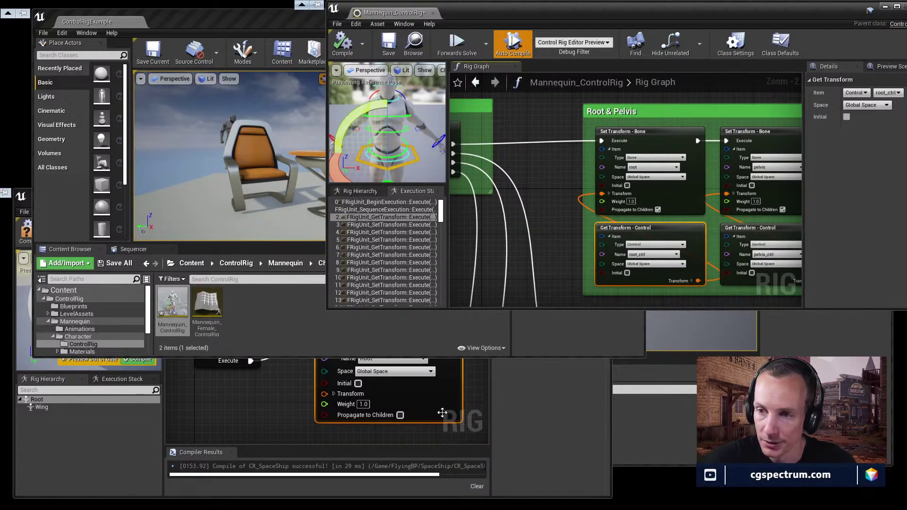
click(401, 415)
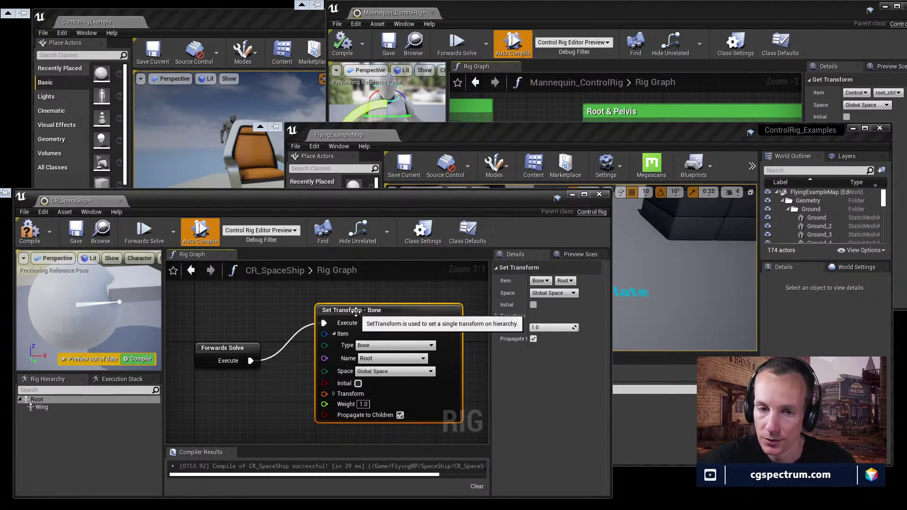
drag(357, 315, 365, 330)
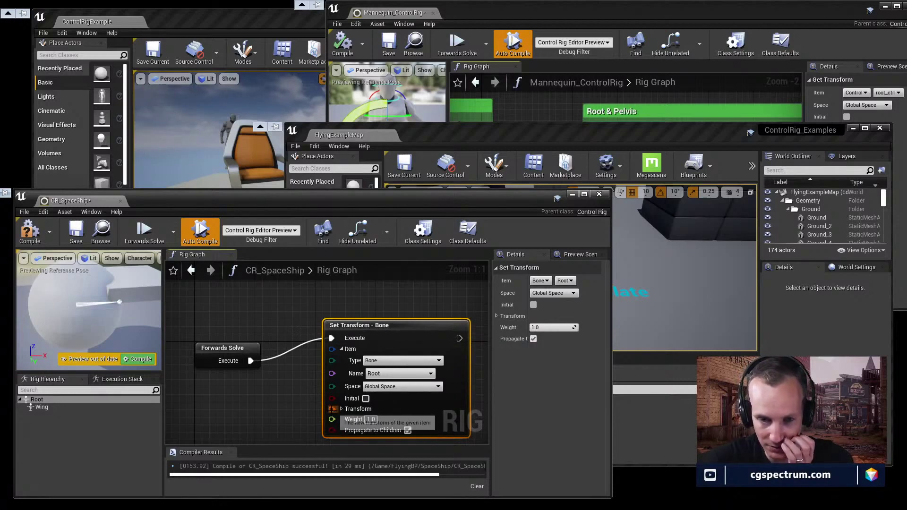
Step: Expand the Transform and Translation values on the Set Transform node and compile the rig
drag(247, 203, 287, 167)
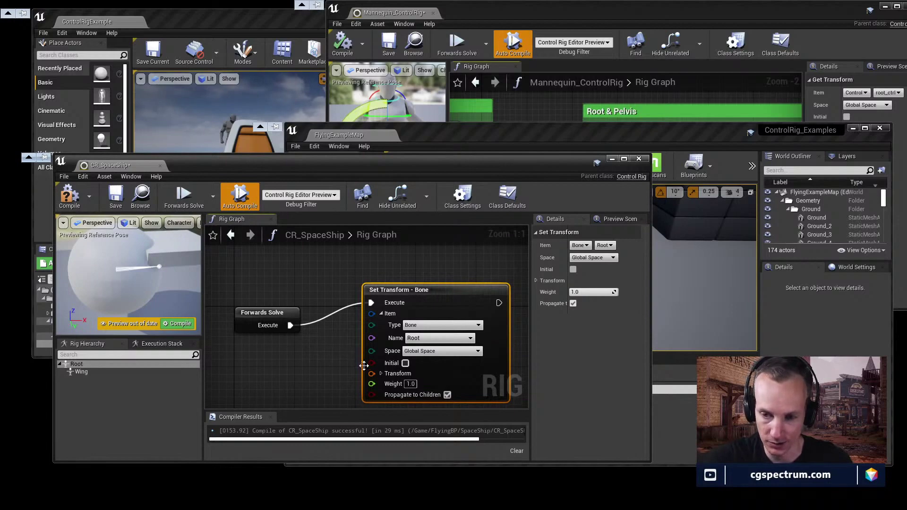
click(381, 373)
scroll(427, 385, down, 2)
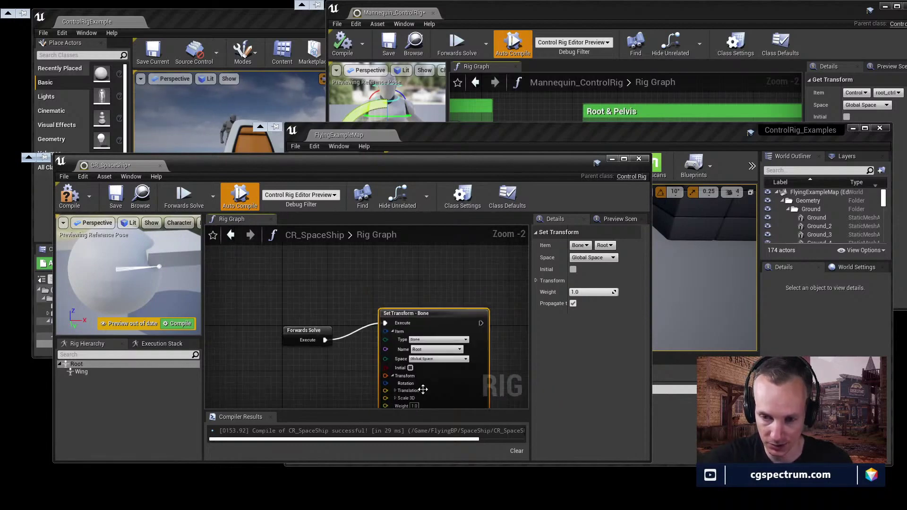
click(395, 391)
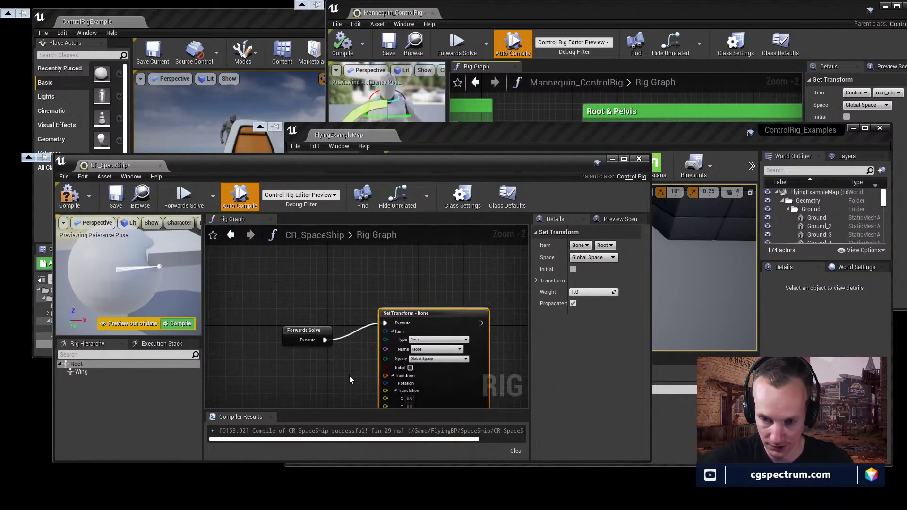
right_drag(350, 376, 339, 334)
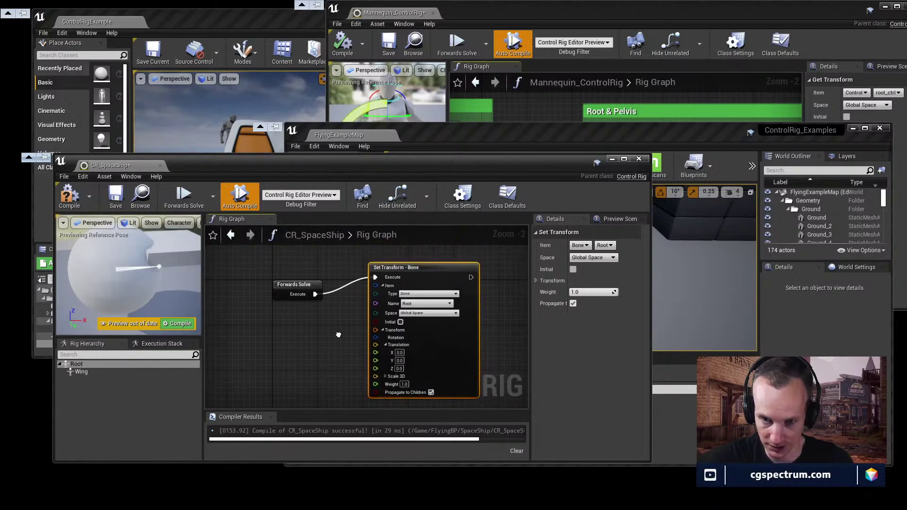
click(70, 195)
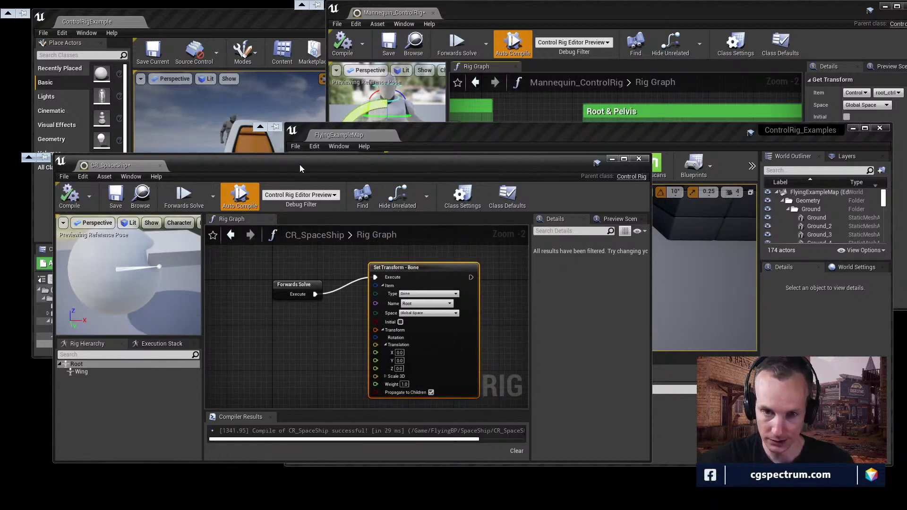
drag(300, 165, 295, 219)
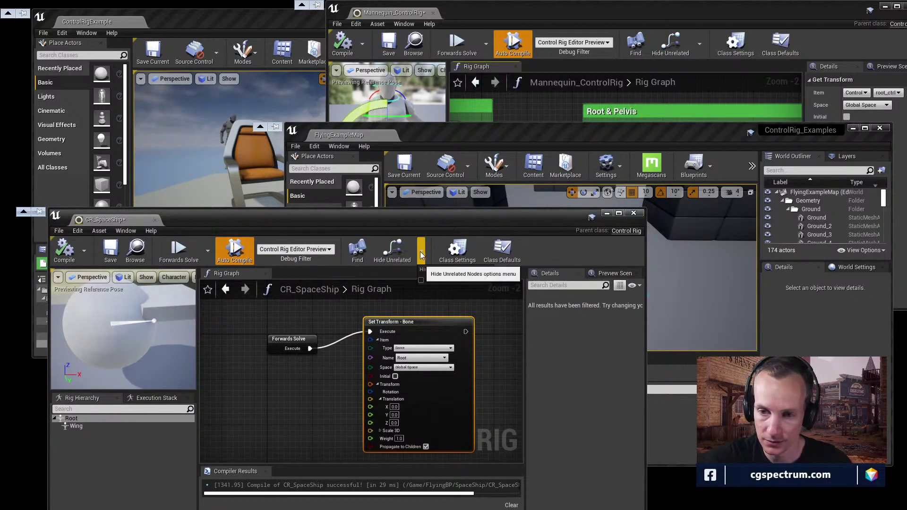
Step: Toggle the rig to Setup Event and back to Forwards Solve, and review the available solve modes
click(485, 302)
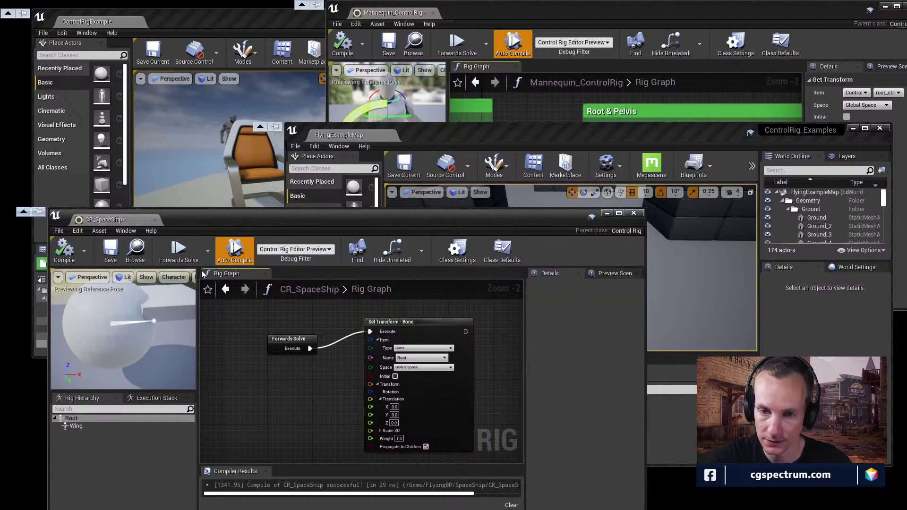
click(208, 251)
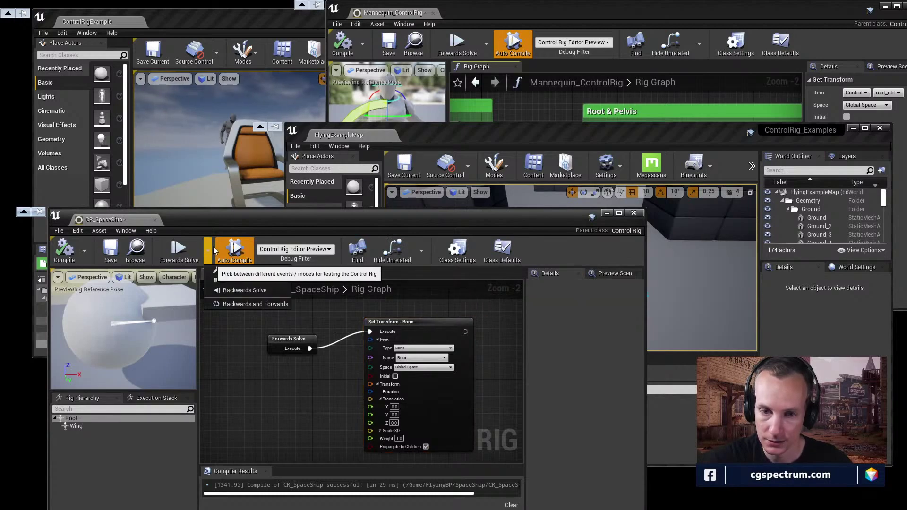
click(182, 261)
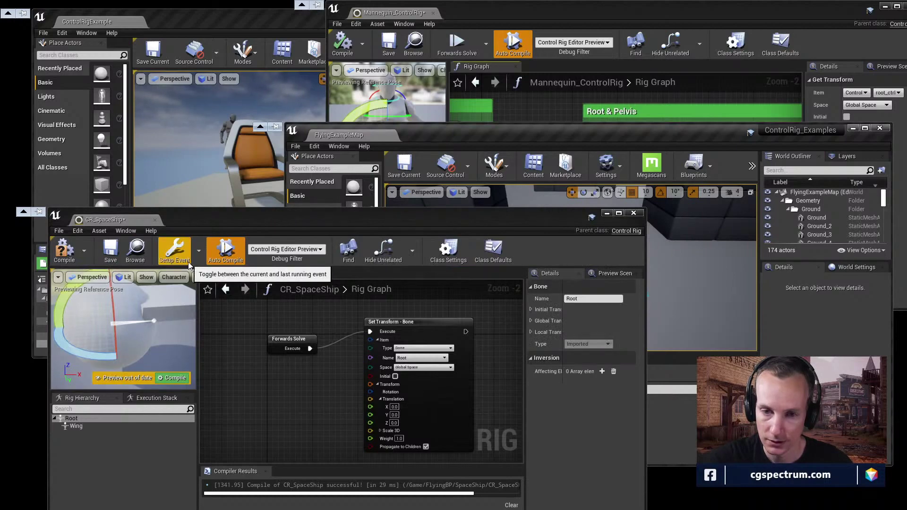
click(185, 258)
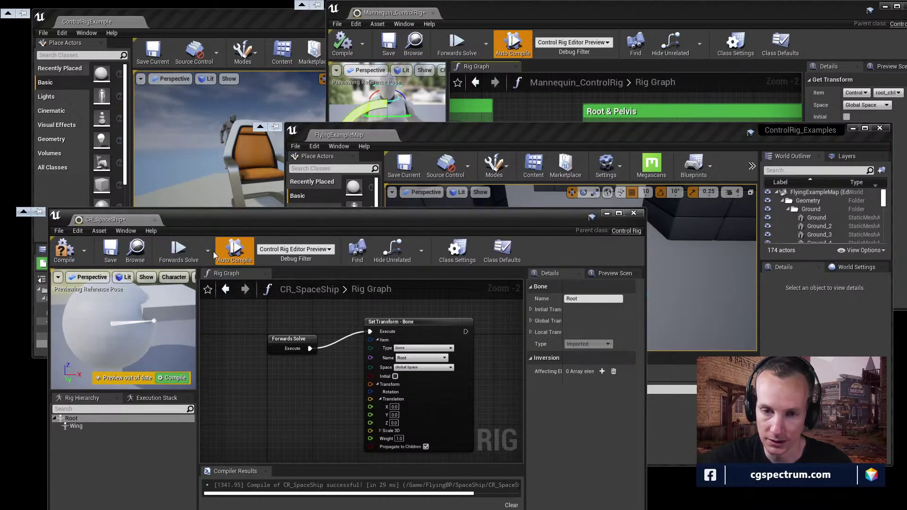
click(208, 251)
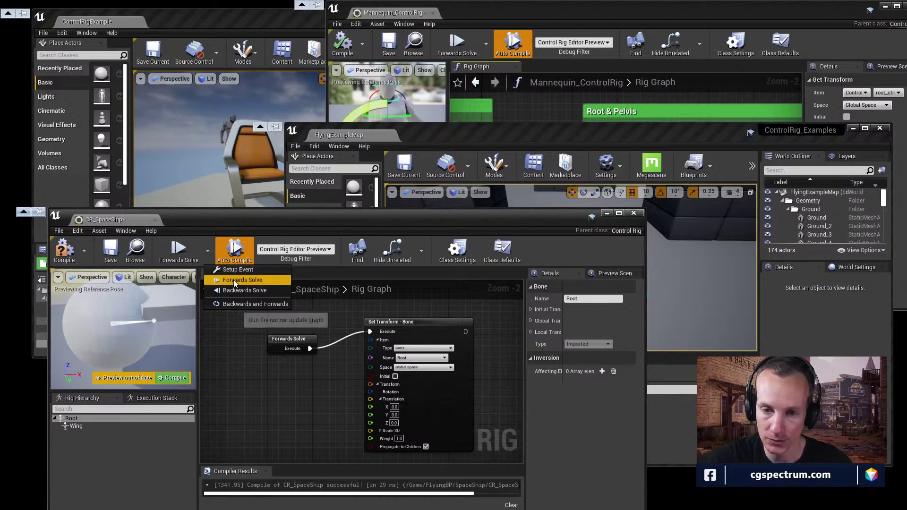
click(226, 332)
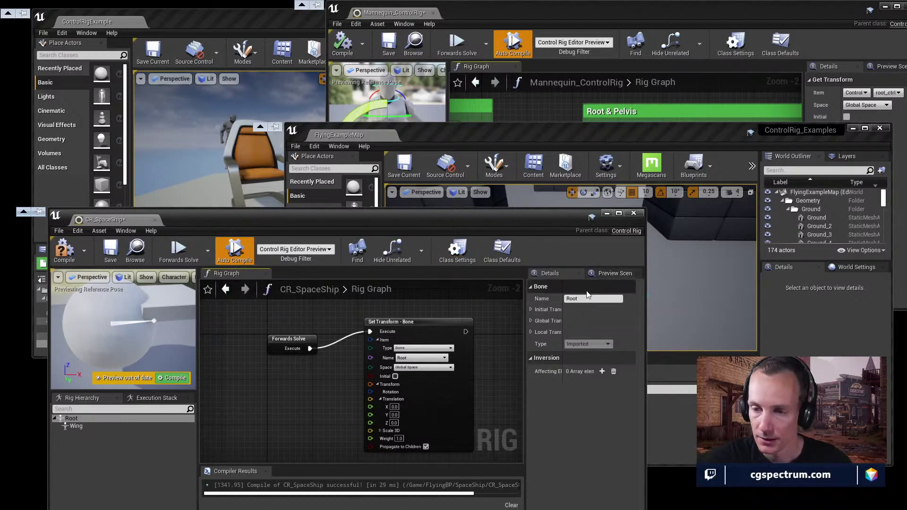
right_click(82, 455)
mouse_move(148, 448)
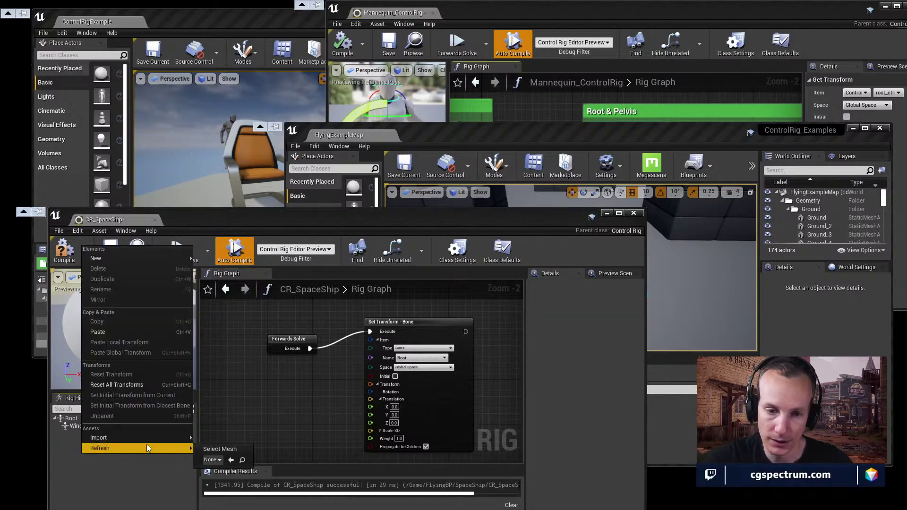
click(260, 375)
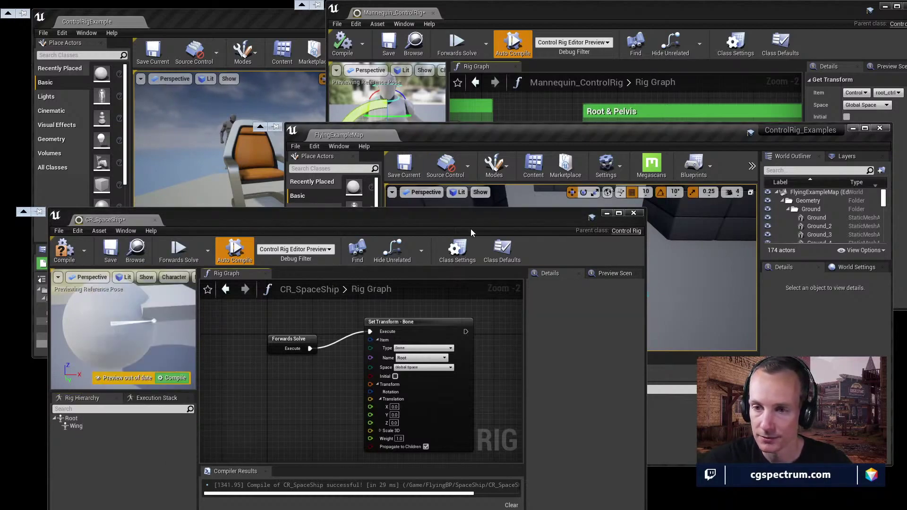
Step: Inspect pelvis_ctrl and body_ctrl in the Rig Hierarchy of Mannequin_ControlRig
drag(471, 229, 399, 405)
drag(499, 129, 505, 182)
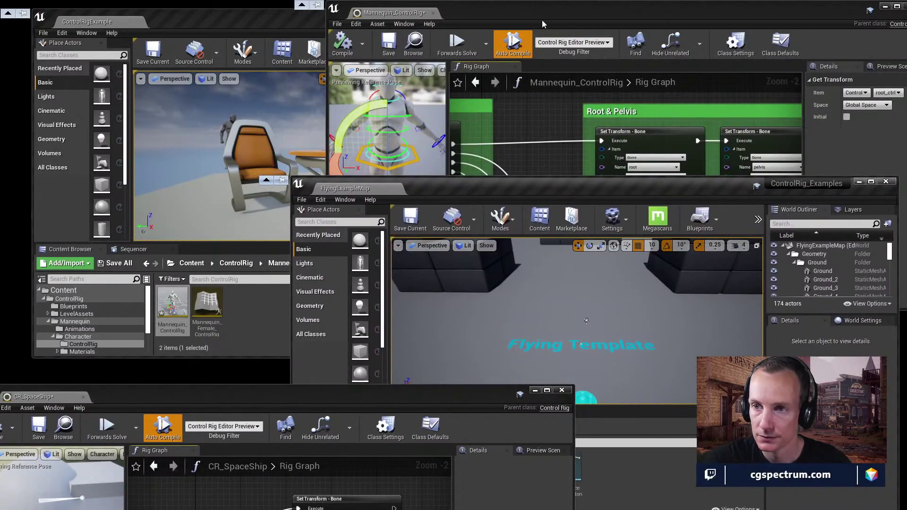
click(543, 21)
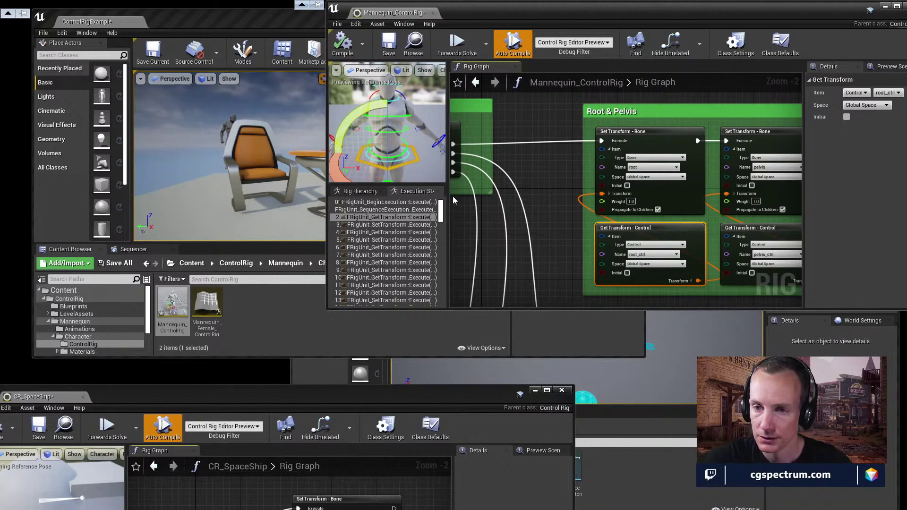
drag(453, 197, 562, 195)
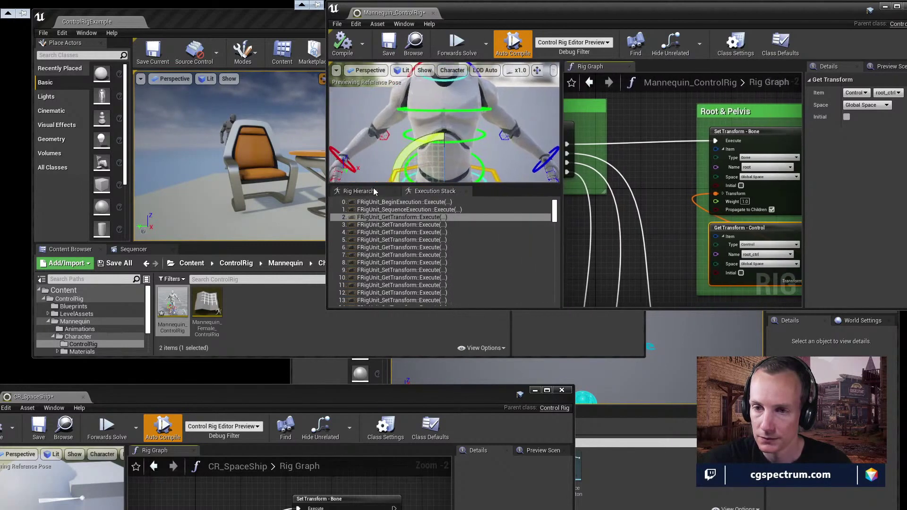
click(372, 190)
click(360, 270)
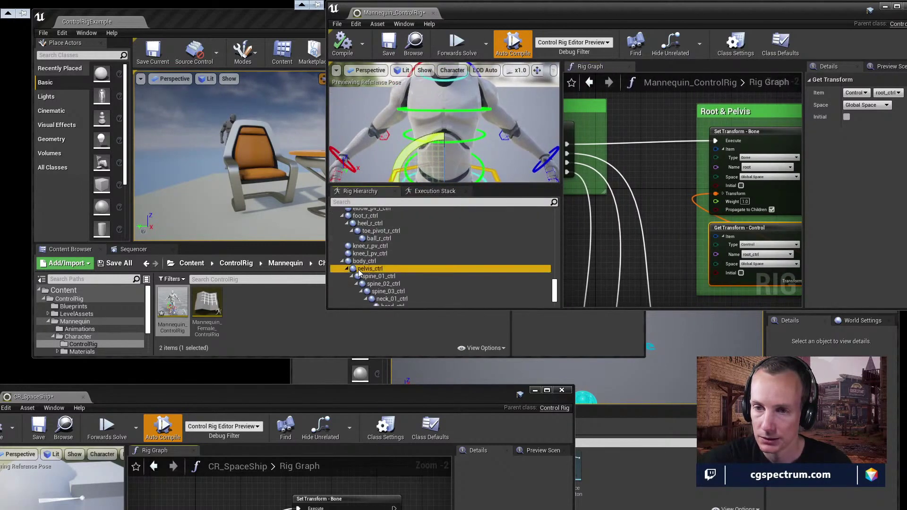
click(362, 263)
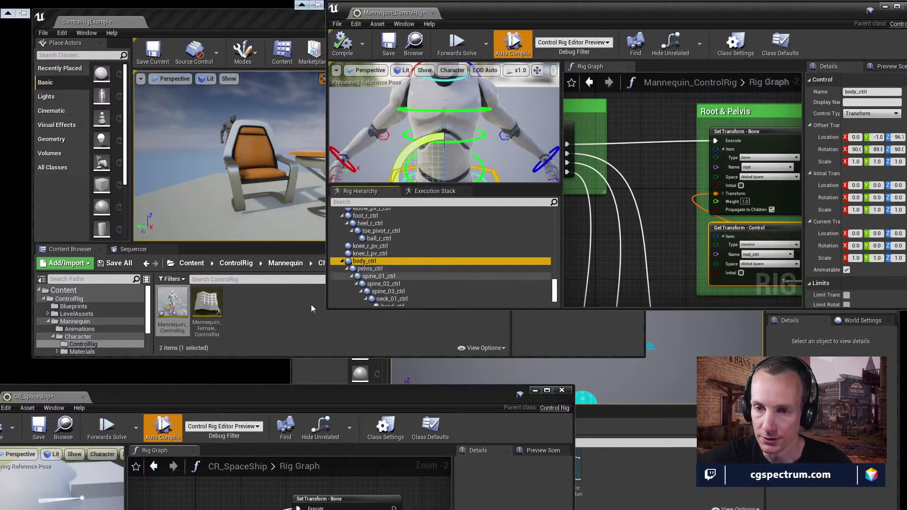
Step: Review the mesh Import and Refresh options in CR_SpaceShip's Rig Hierarchy without choosing a mesh
drag(111, 399, 235, 216)
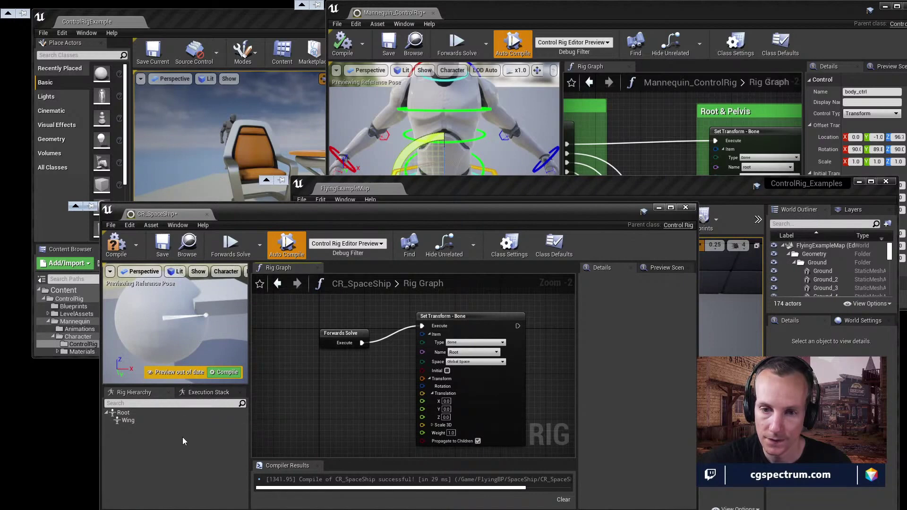
right_click(172, 447)
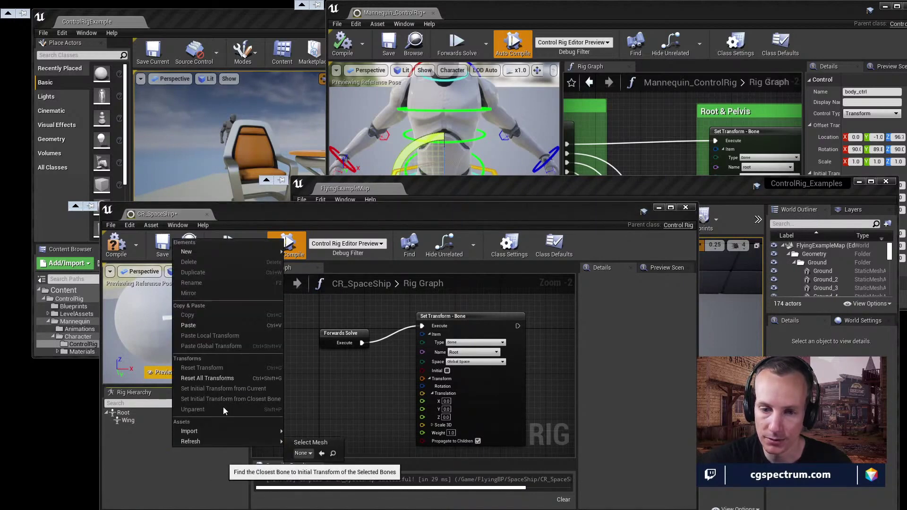
mouse_move(207, 429)
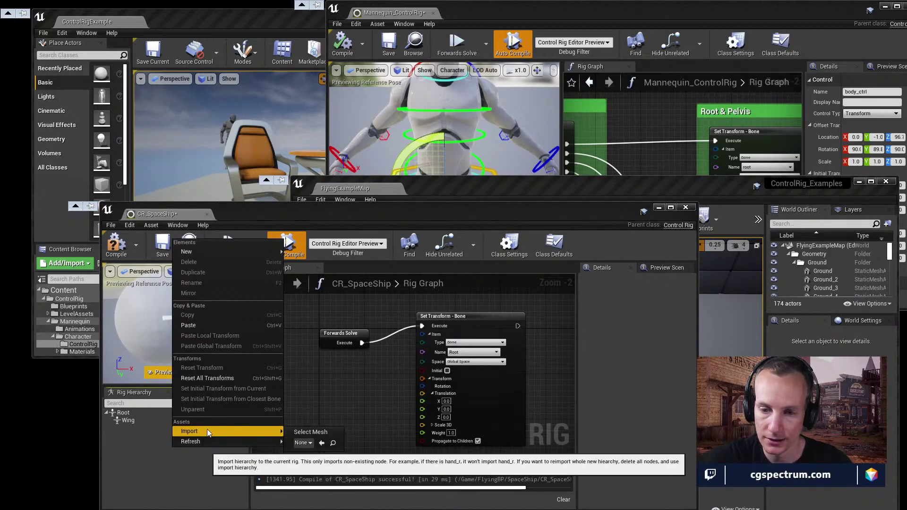
click(312, 442)
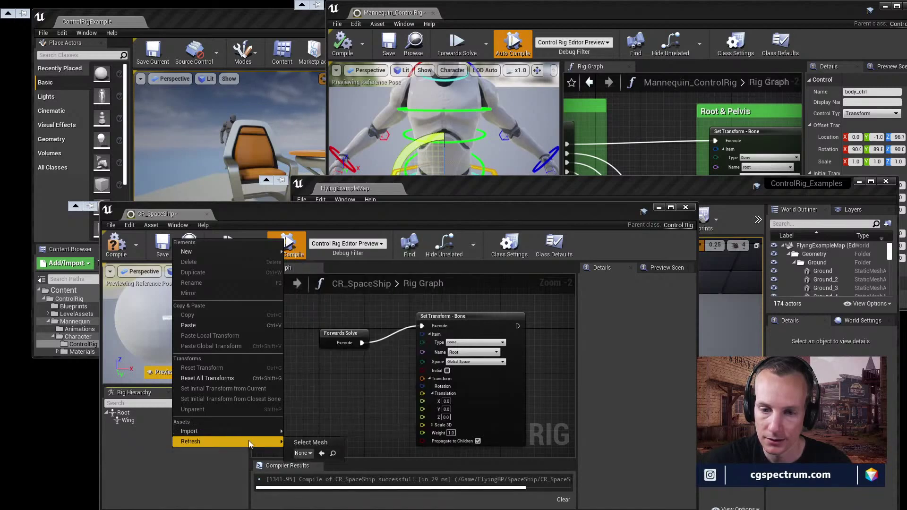
click(200, 452)
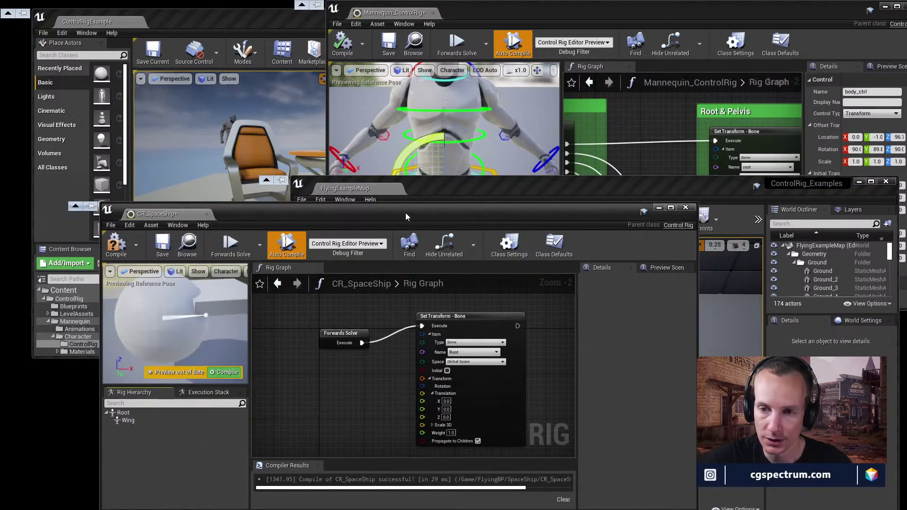
drag(404, 213, 287, 331)
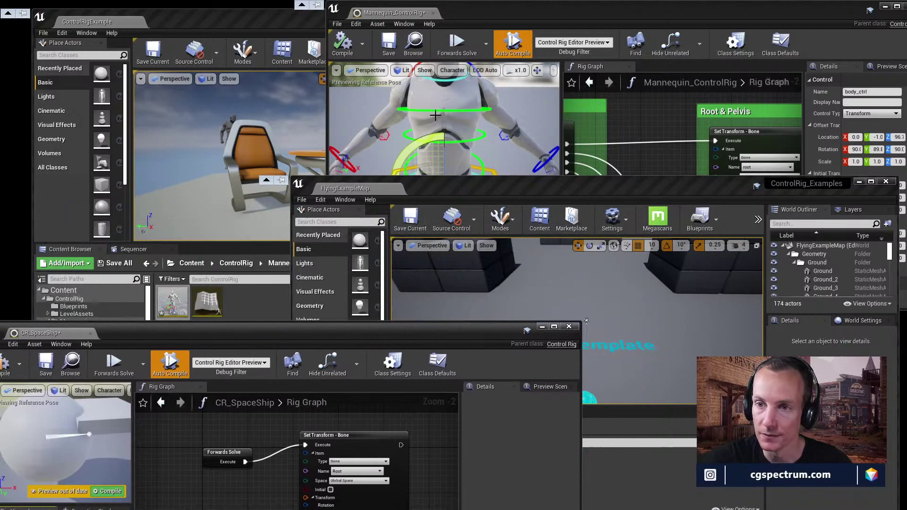
Step: Return to Mannequin_ControlRig and review the hierarchy operations available for body_ctrl, including New and Import
click(526, 10)
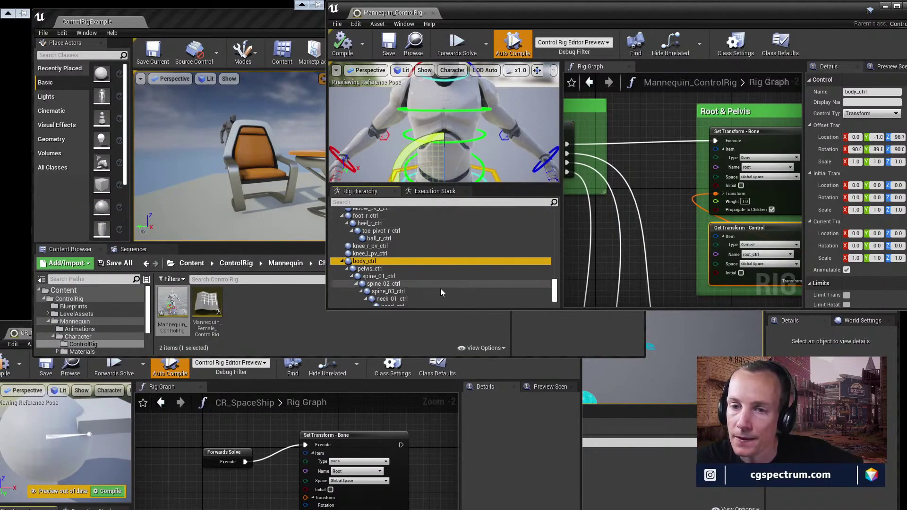
right_click(373, 262)
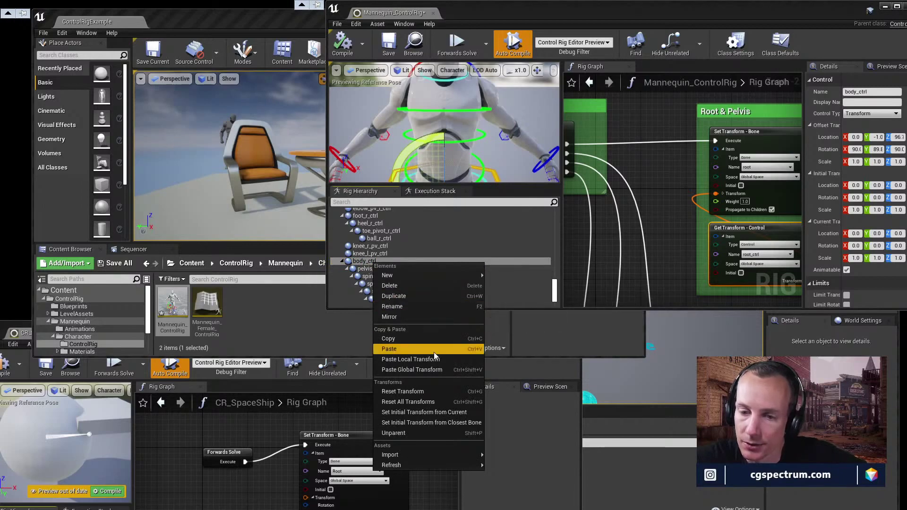
mouse_move(463, 457)
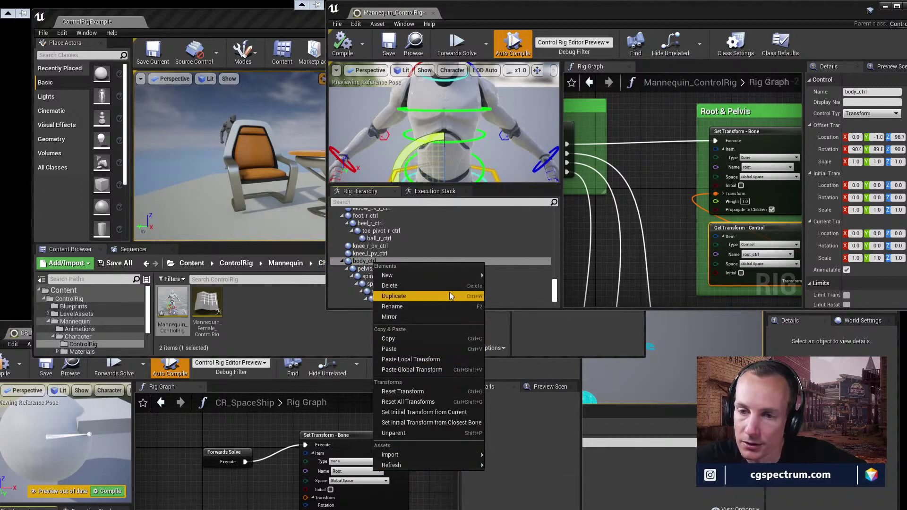
mouse_move(442, 276)
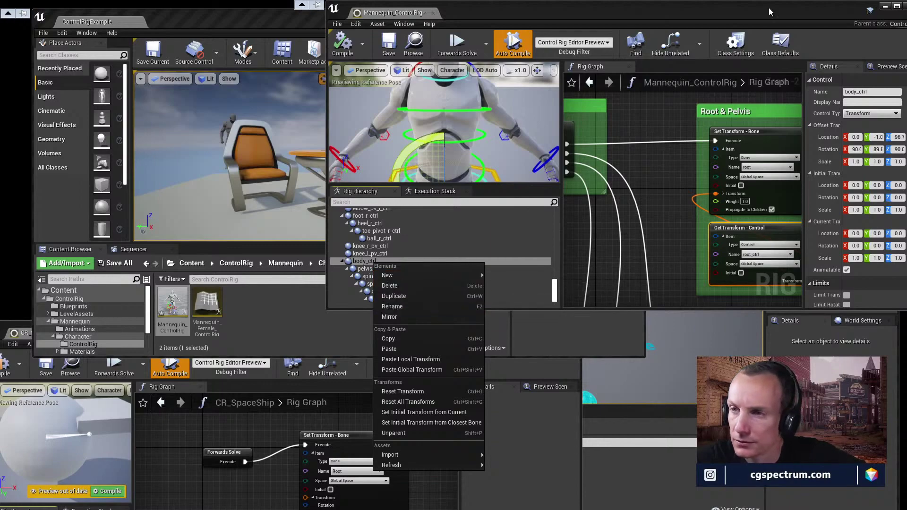
Step: Maximize Mannequin_ControlRig and search the Rig Graph's available nodes for "giz"
drag(705, 14, 631, 2)
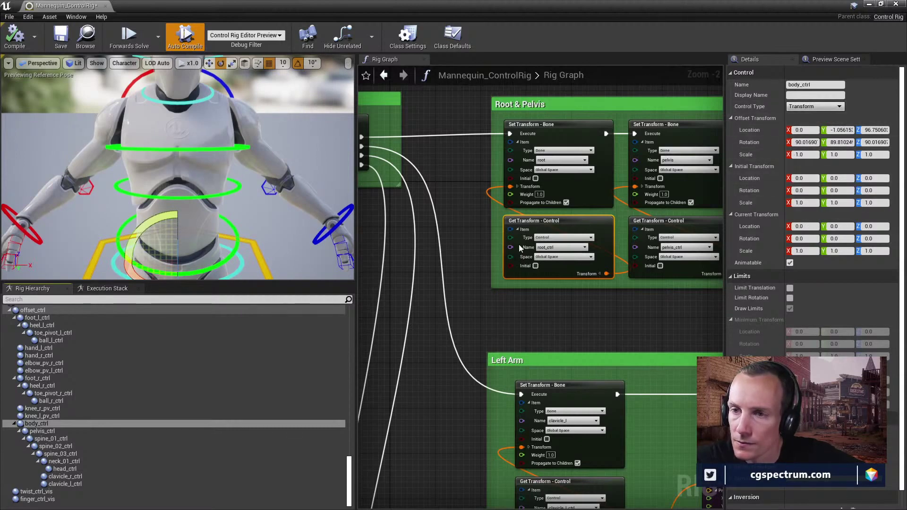
right_click(449, 189)
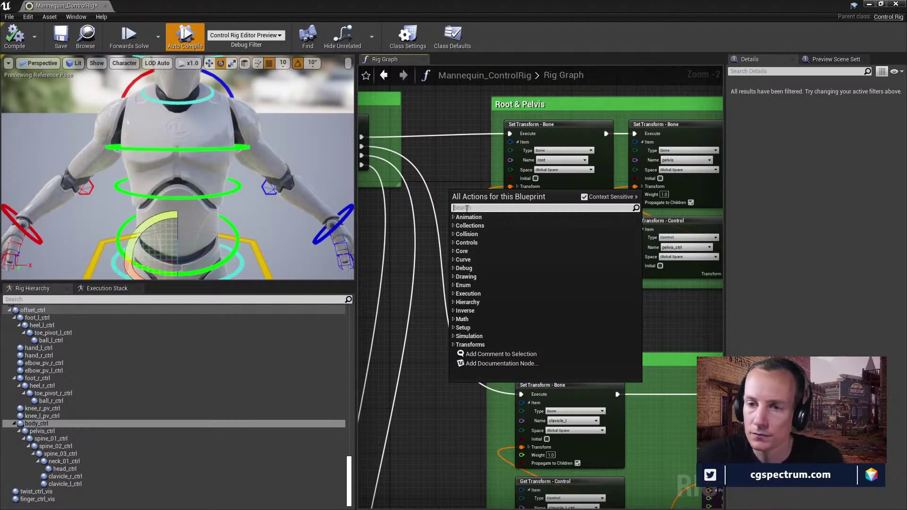
text(giz)
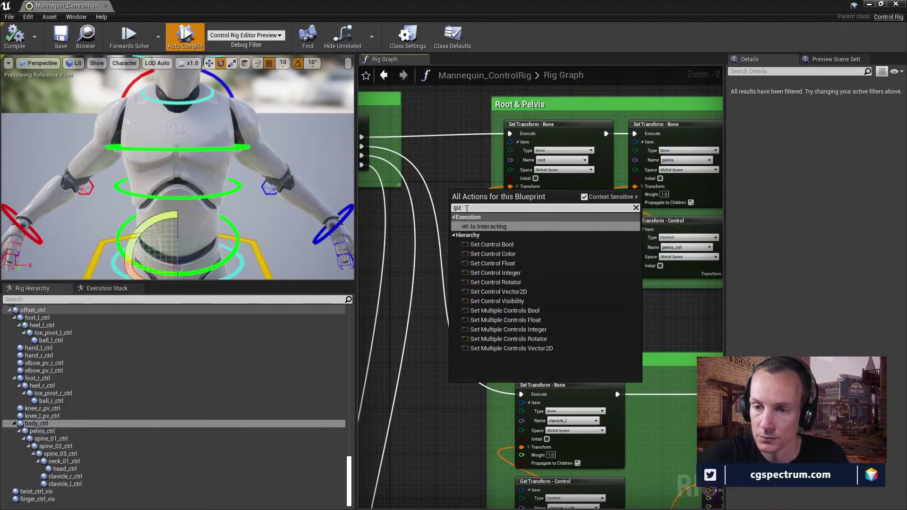
click(428, 247)
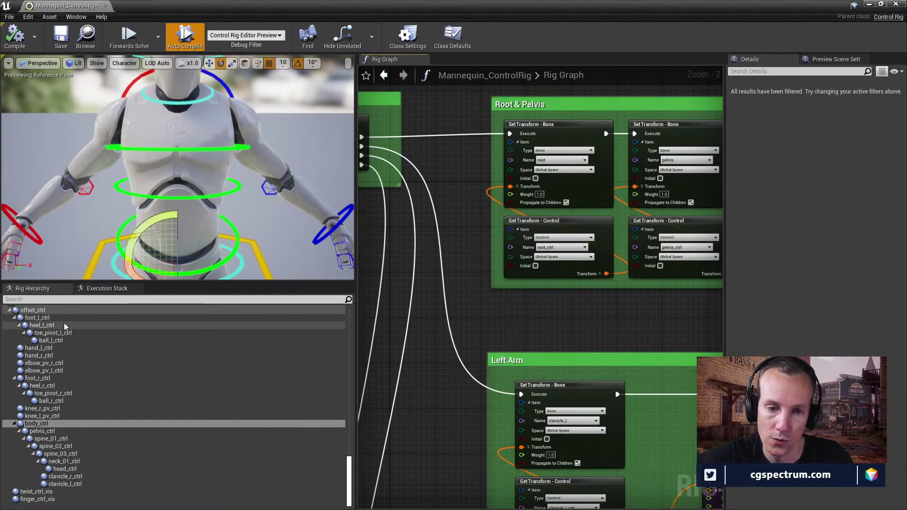
scroll(66, 326, up, 14)
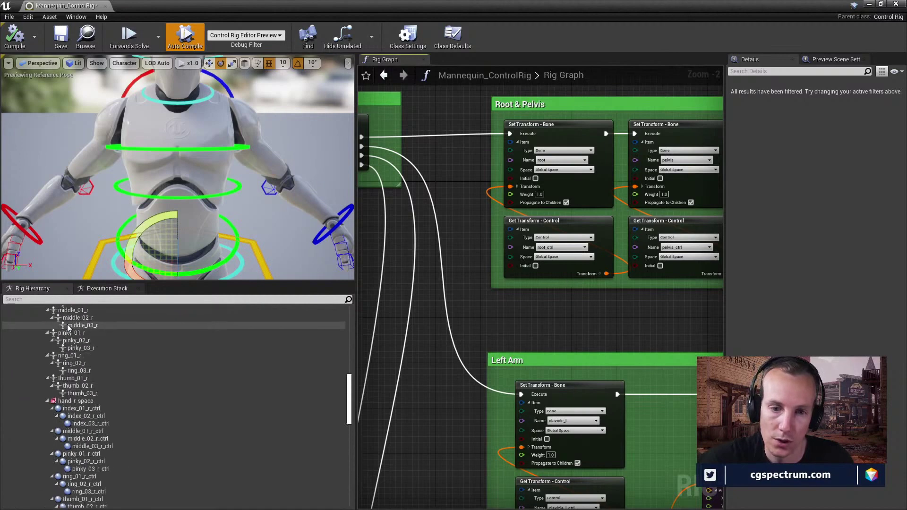
scroll(68, 327, up, 8)
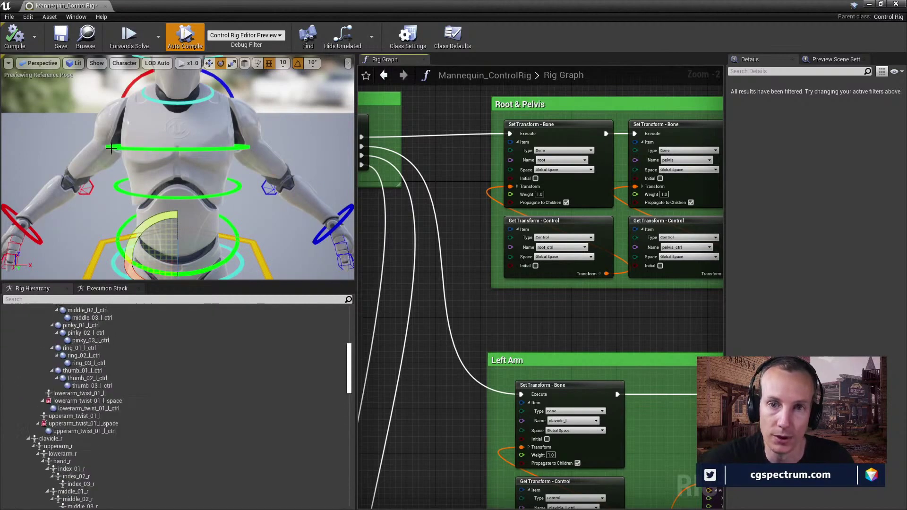
click(76, 17)
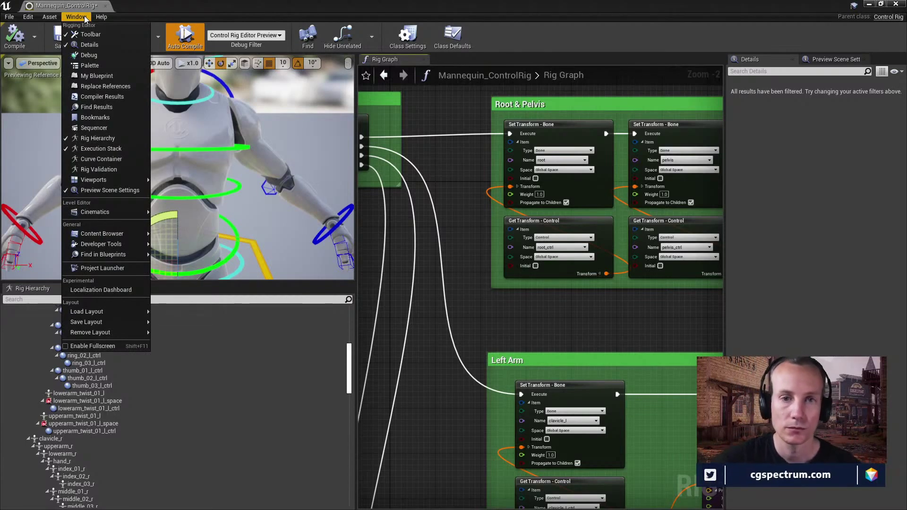
mouse_move(53, 21)
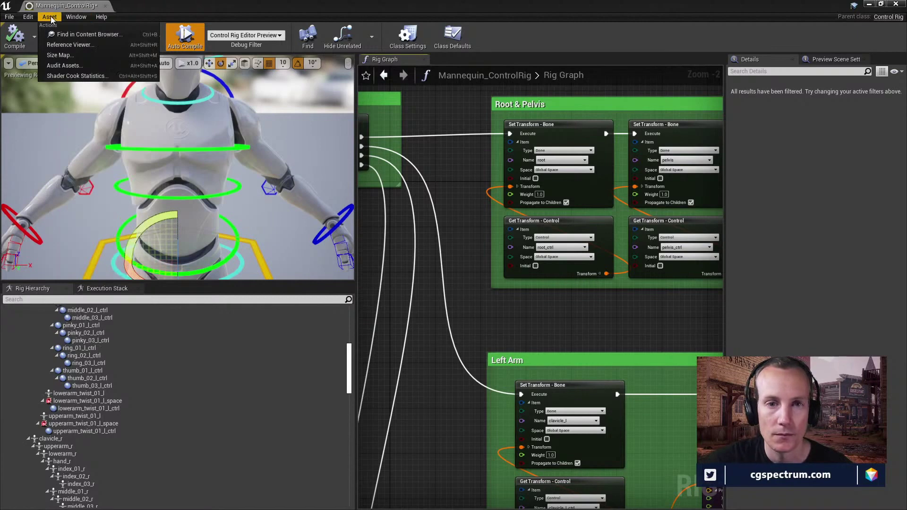
click(264, 6)
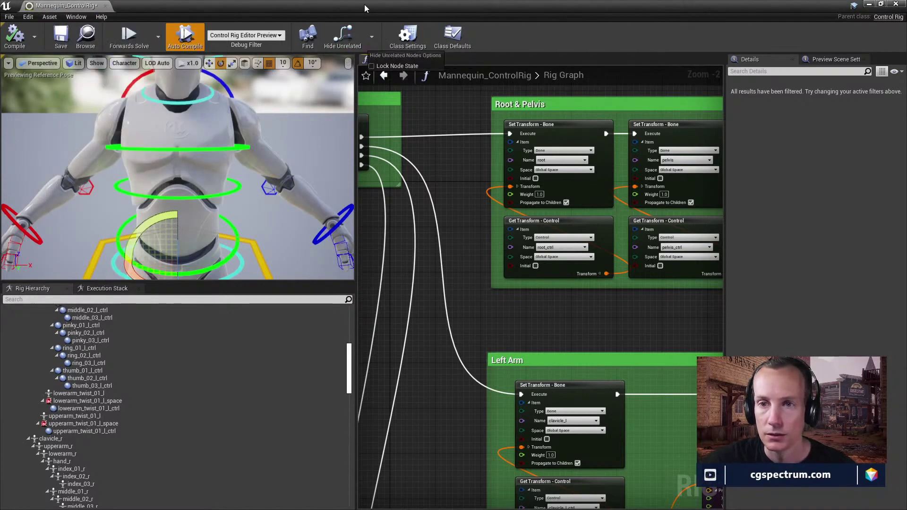
click(337, 37)
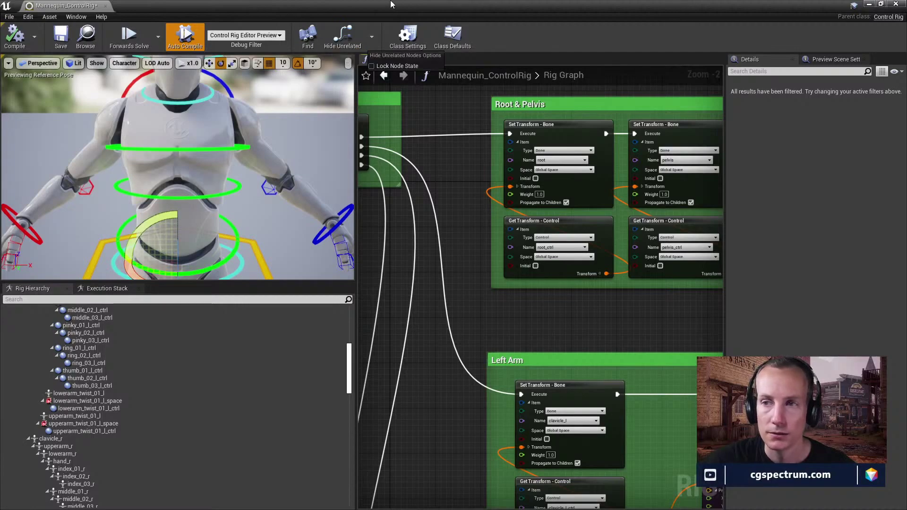
Step: Search the ControlRigMannequin project's whole Content folder for "gizmo" and filter the assets by the GizmoLibrary type
drag(406, 6, 639, 36)
click(276, 292)
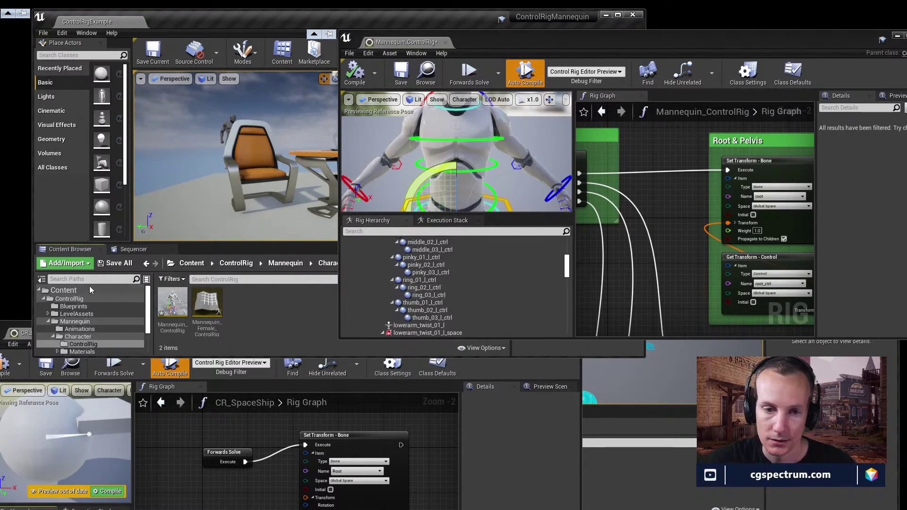
click(66, 290)
click(224, 278)
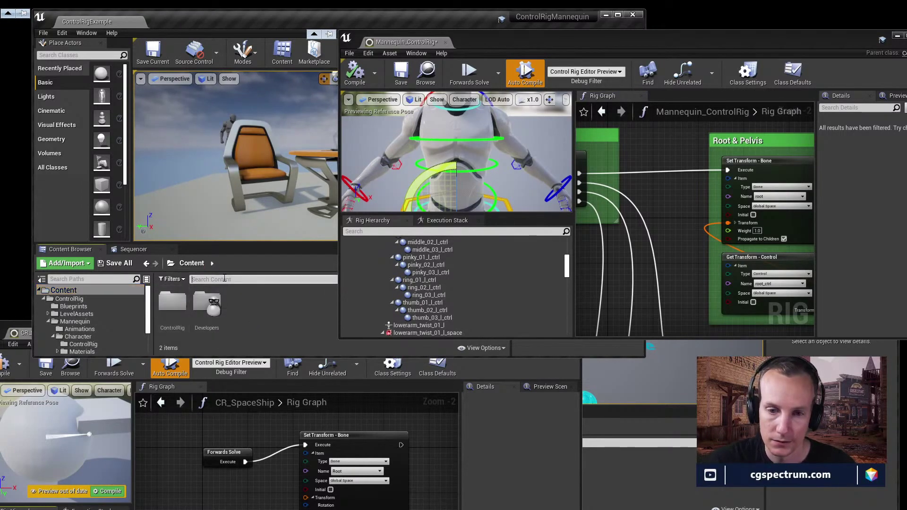
text(gizmo)
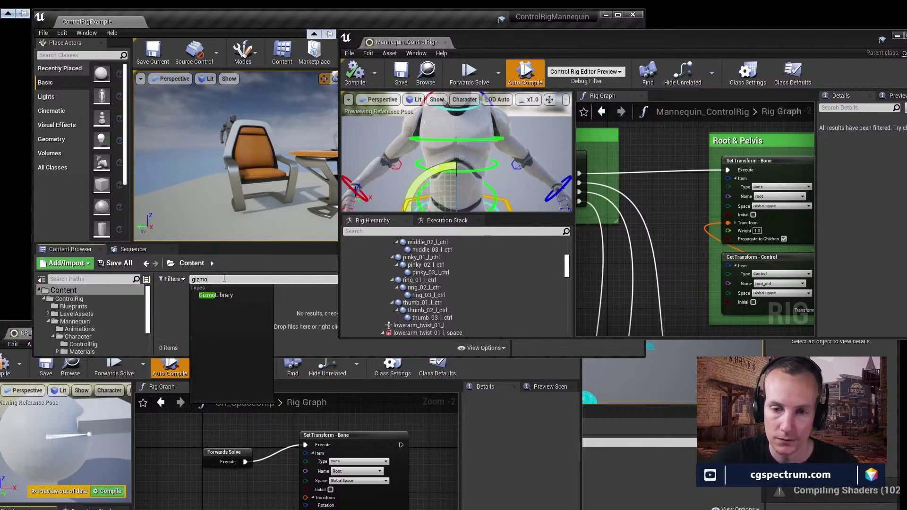
click(220, 296)
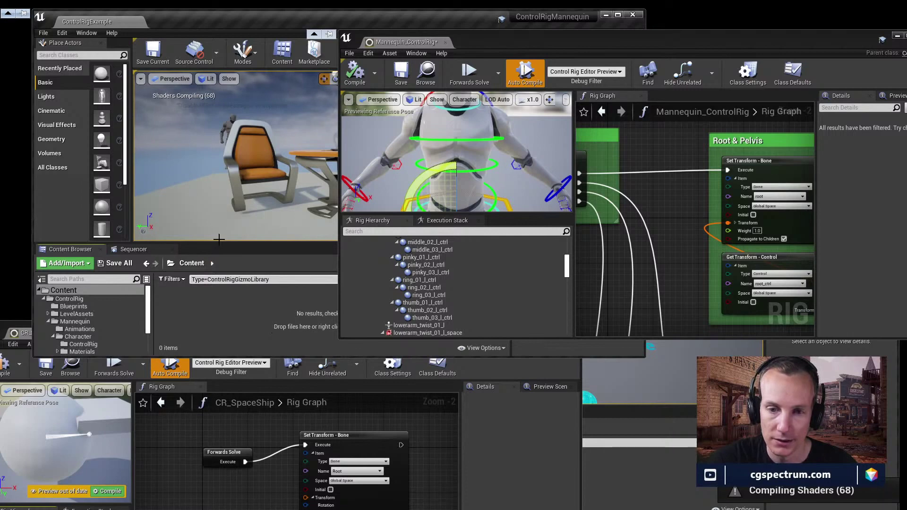
Step: Enlarge the Content Browser and show the LevelAssets folder without the gizmo library filter
drag(220, 243, 212, 180)
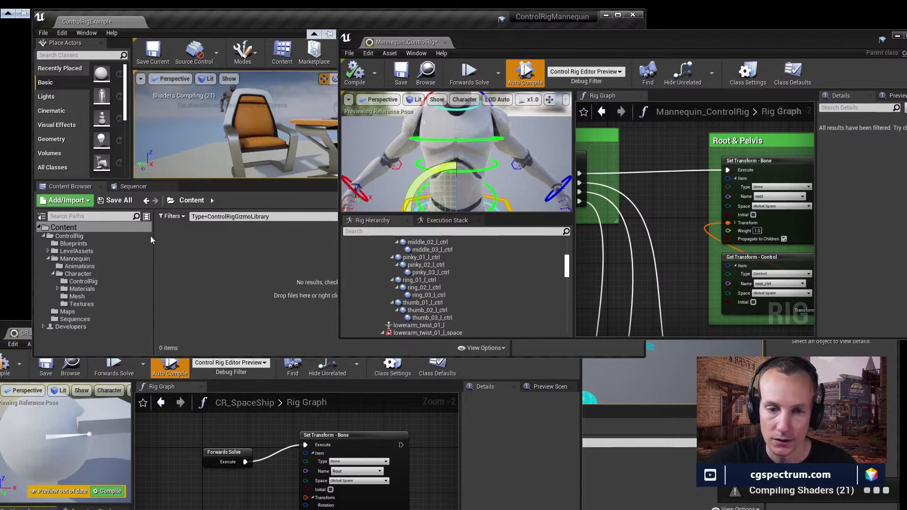
click(87, 257)
click(86, 251)
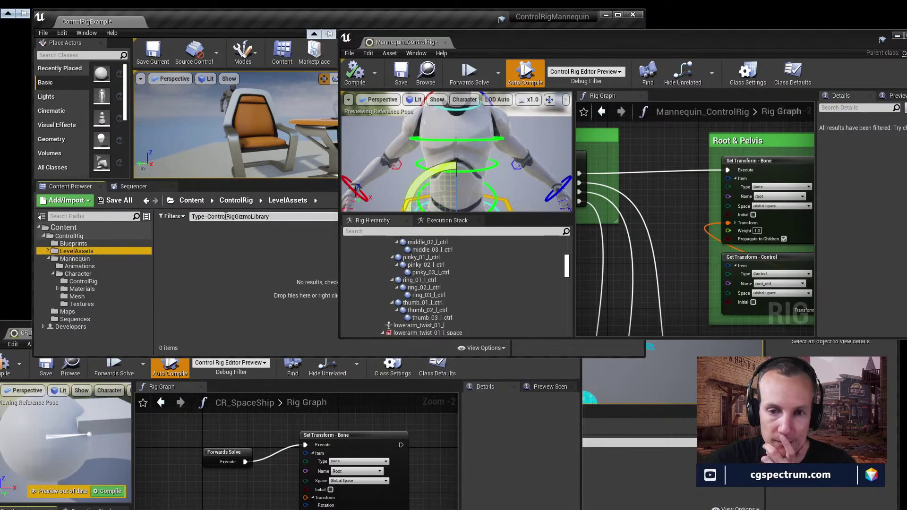
drag(524, 37, 581, 53)
click(490, 216)
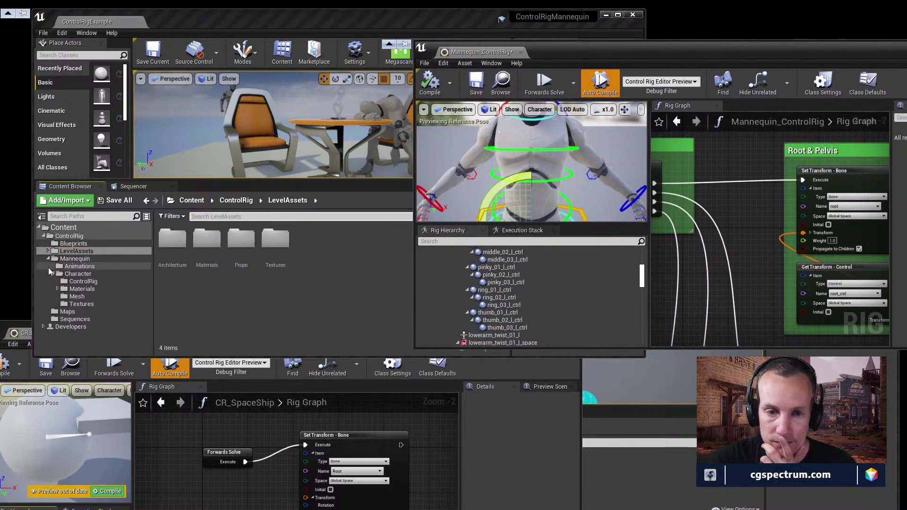
Step: Look for a gizmo asset in the Mannequin, LevelAssets, Blueprints, Maps and Sequences folders, ending in the Character's ControlRig folder
click(83, 281)
click(84, 290)
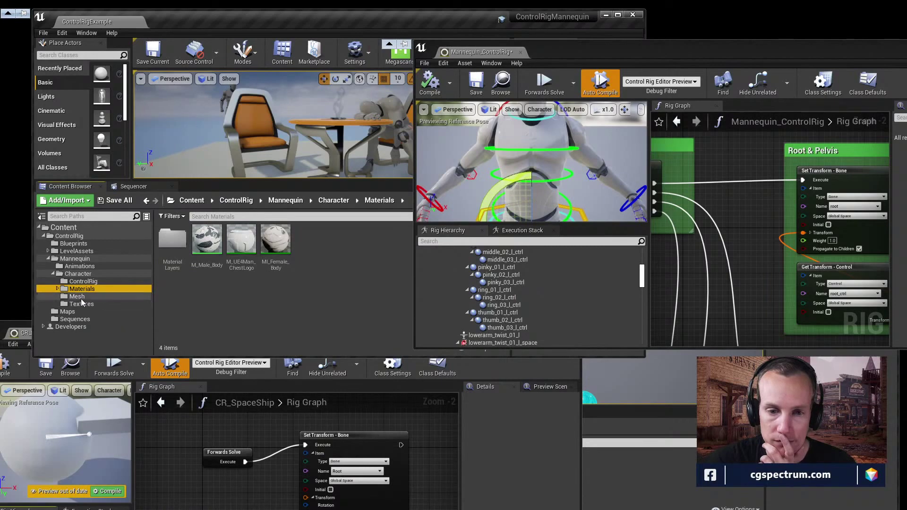
click(73, 275)
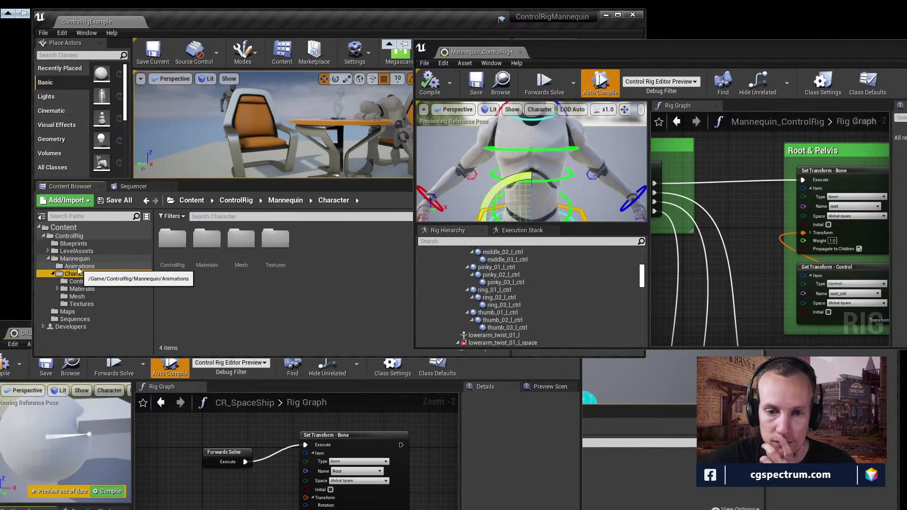
click(75, 266)
click(74, 258)
click(73, 252)
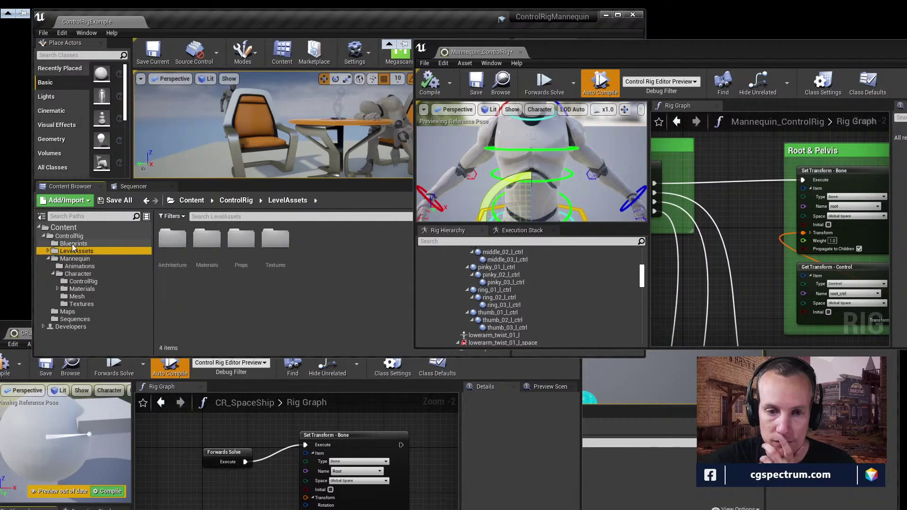
click(74, 244)
click(71, 313)
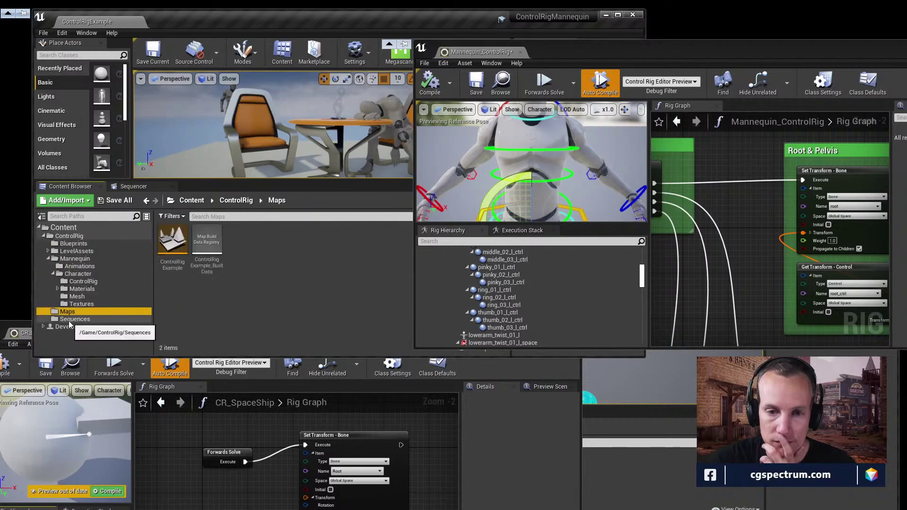
click(74, 320)
click(76, 282)
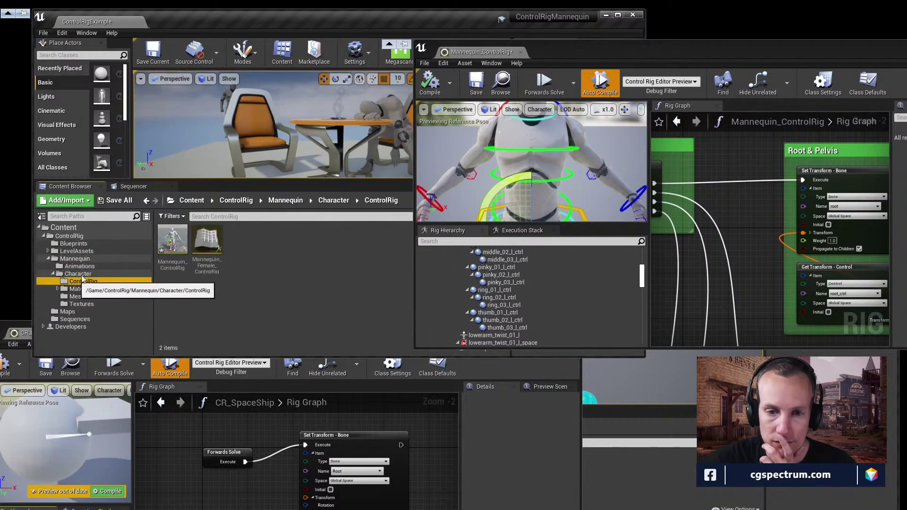
Step: Search all parent classes for "gizmo" while starting a new Blueprint class in the ControlRig folder, and cancel without creating one
click(177, 249)
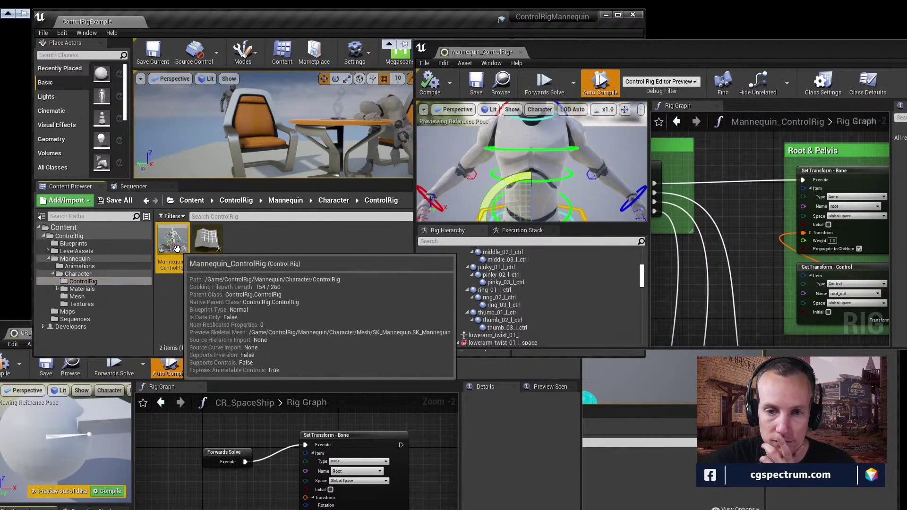
right_click(243, 318)
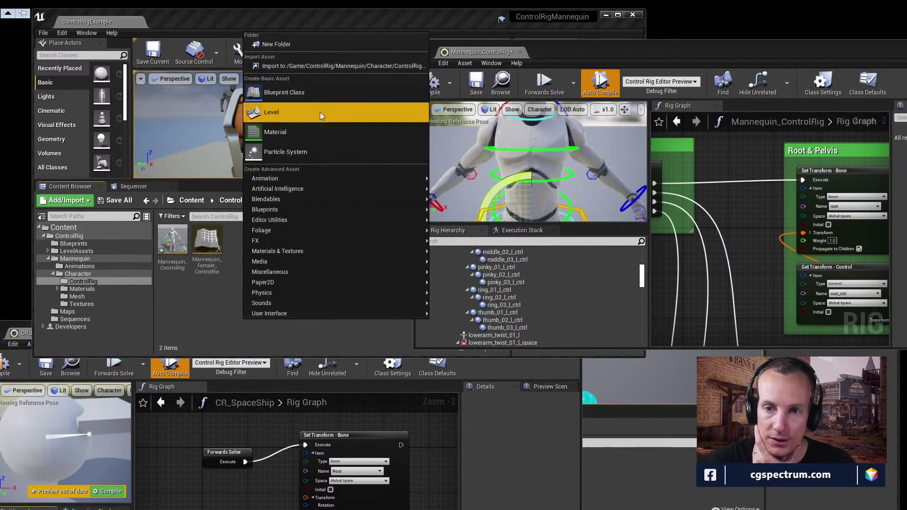
click(307, 93)
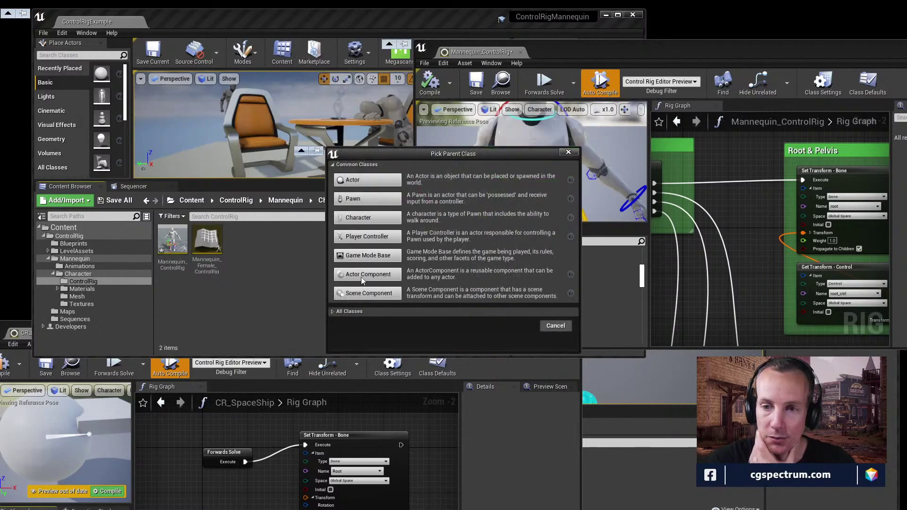
click(349, 311)
text(g)
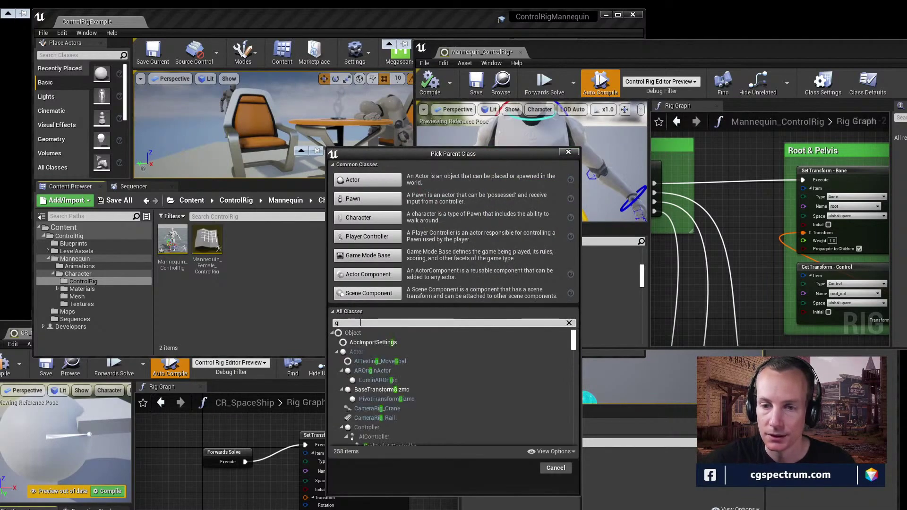
text(izmo)
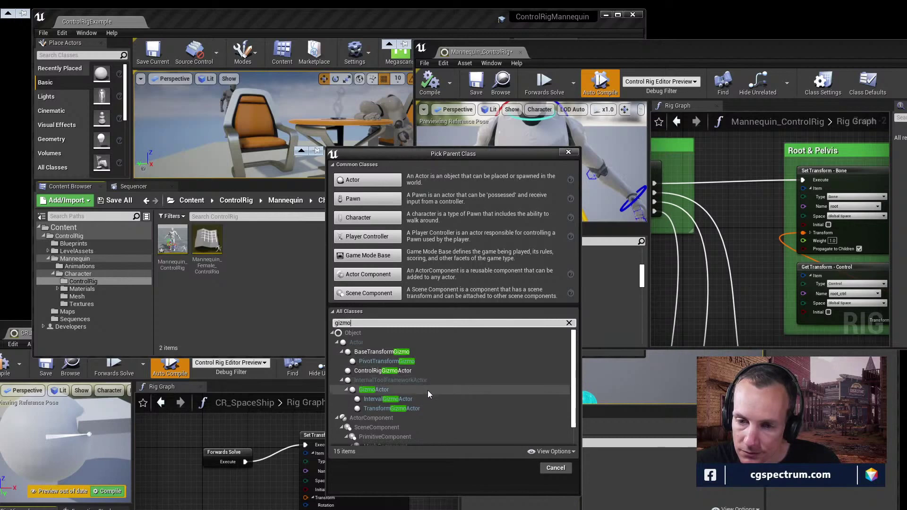
scroll(430, 397, down, 1)
scroll(442, 412, up, 1)
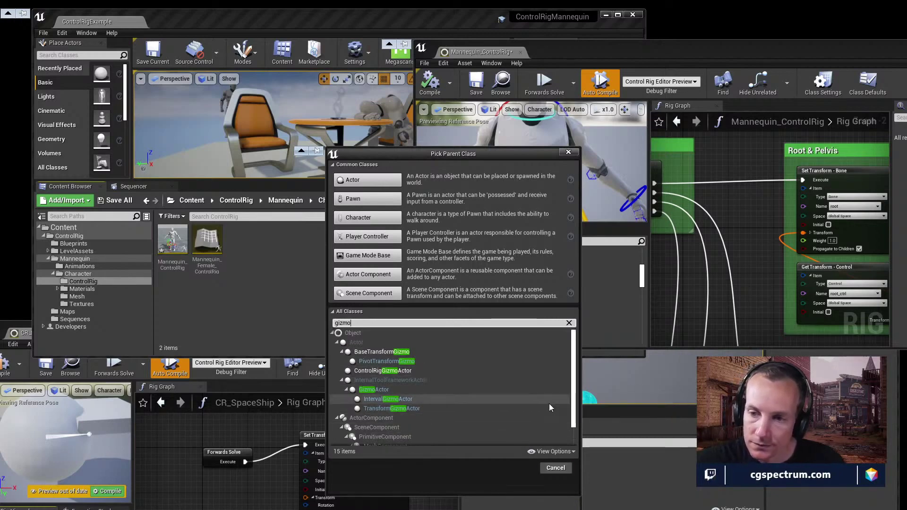
click(557, 469)
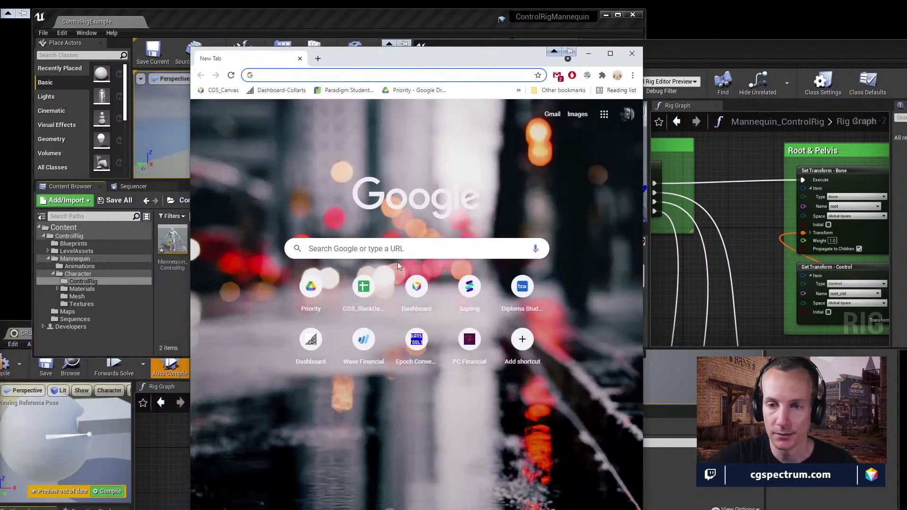
Step: In the Chrome browser, search Google for "control rig UE4" and open Unreal Engine's Control Rig documentation page in a maximized window
click(349, 253)
text(contr)
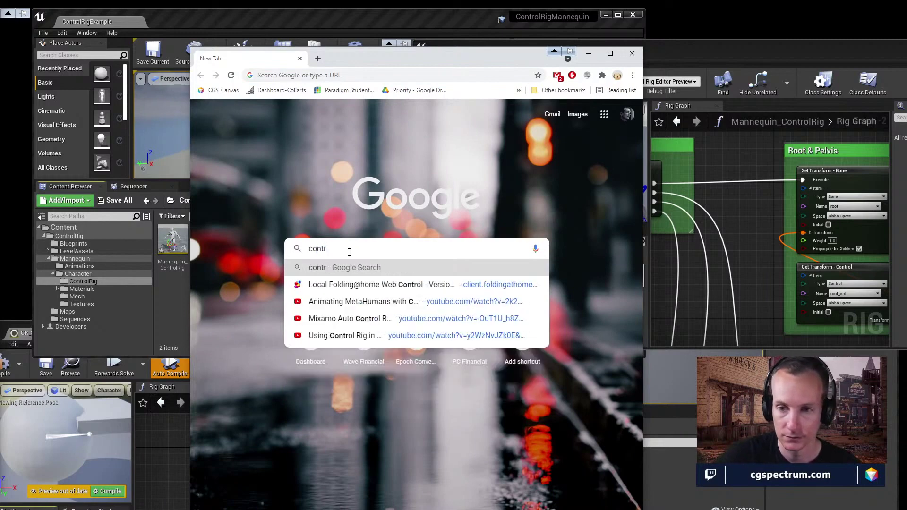
text(ol rig Ue)
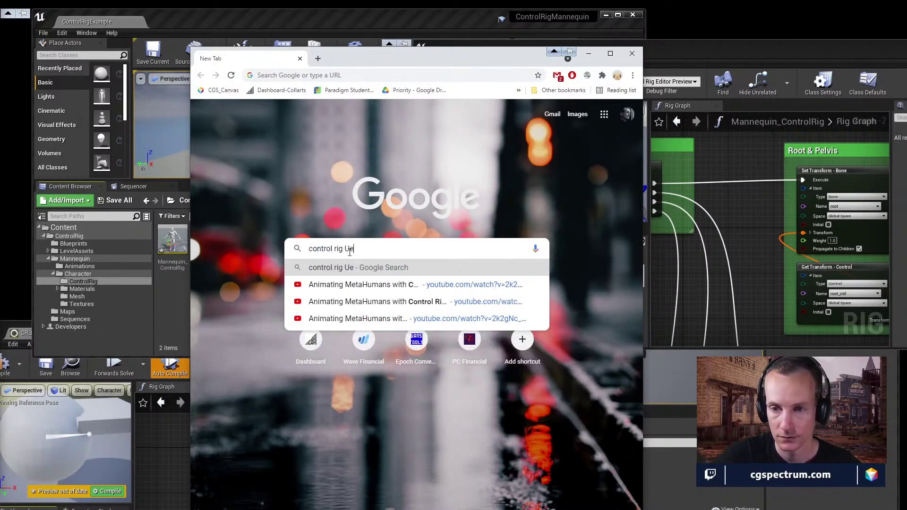
key(BackSpace)
text(E4)
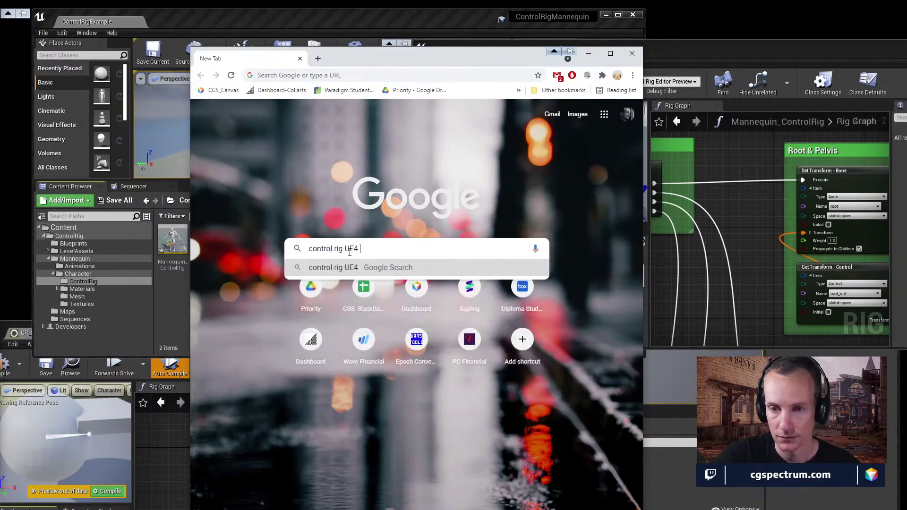
key(Return)
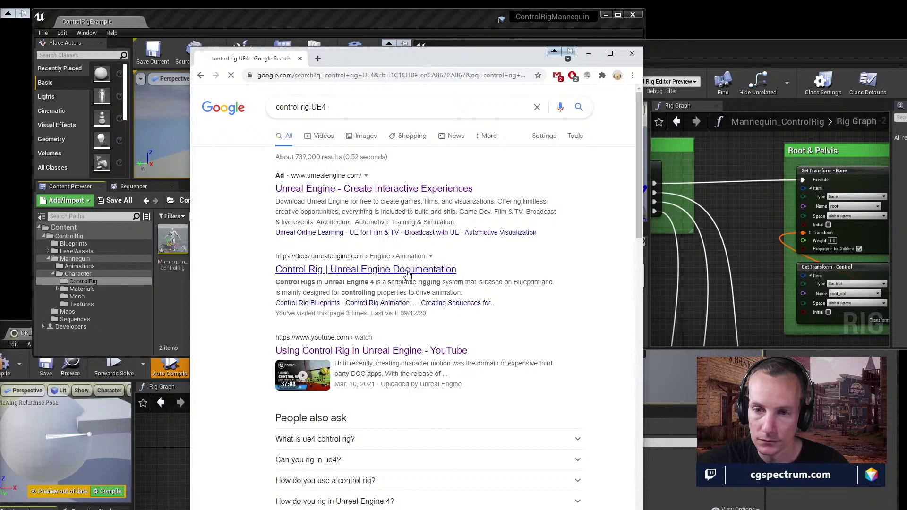
click(407, 270)
click(610, 53)
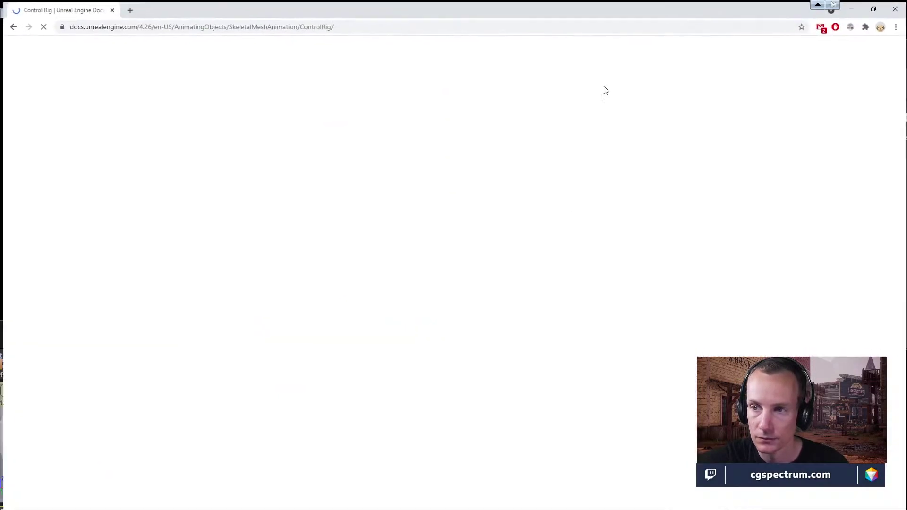
Step: Read the Control Rig documentation's introduction and the section on enabling the Control Rig plugin, looking for information about gizmos
scroll(754, 311, down, 2)
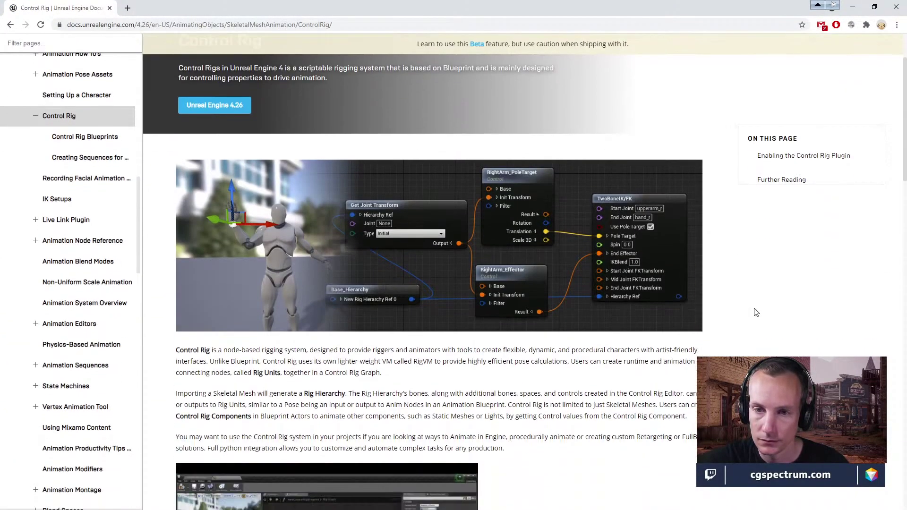
scroll(756, 312, up, 1)
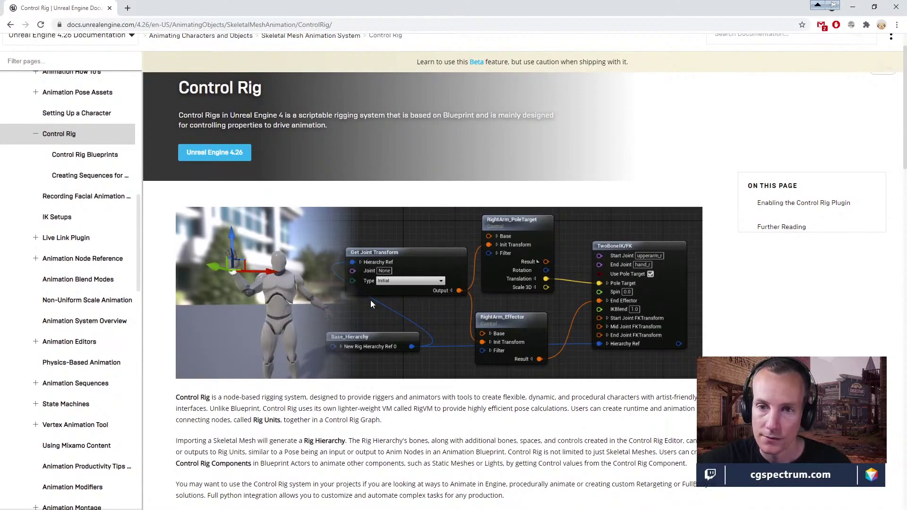
scroll(371, 300, down, 5)
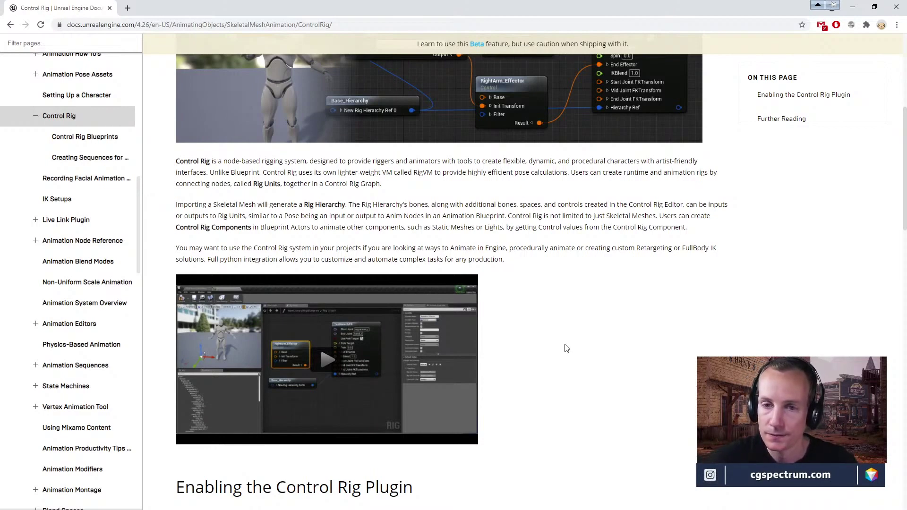
scroll(567, 348, down, 1)
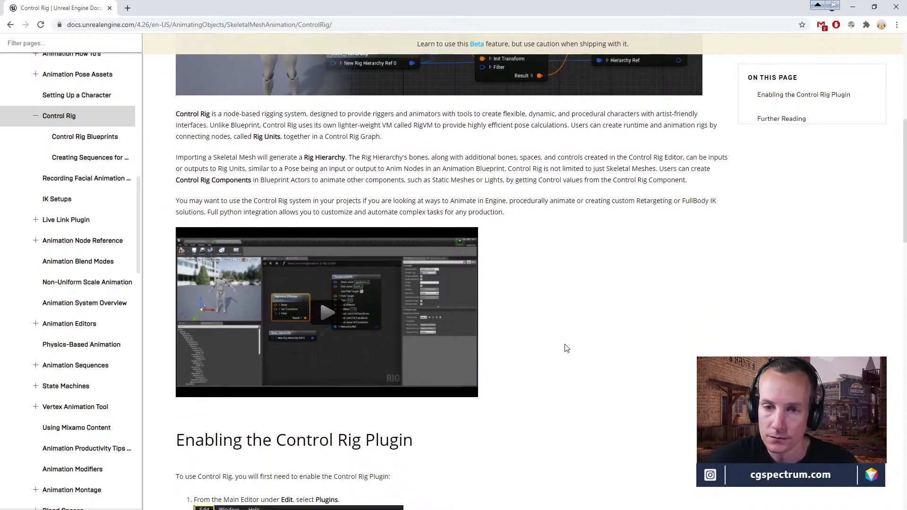
scroll(567, 348, down, 2)
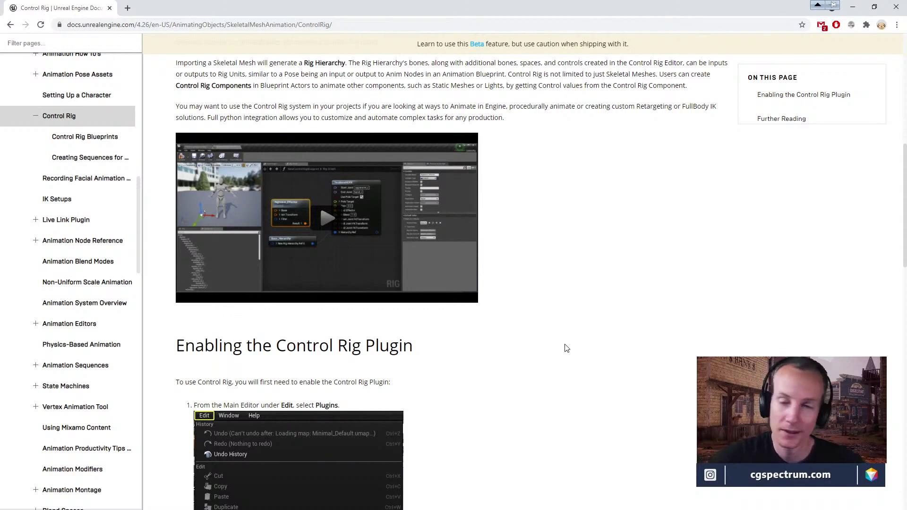
scroll(567, 348, up, 2)
scroll(569, 347, down, 2)
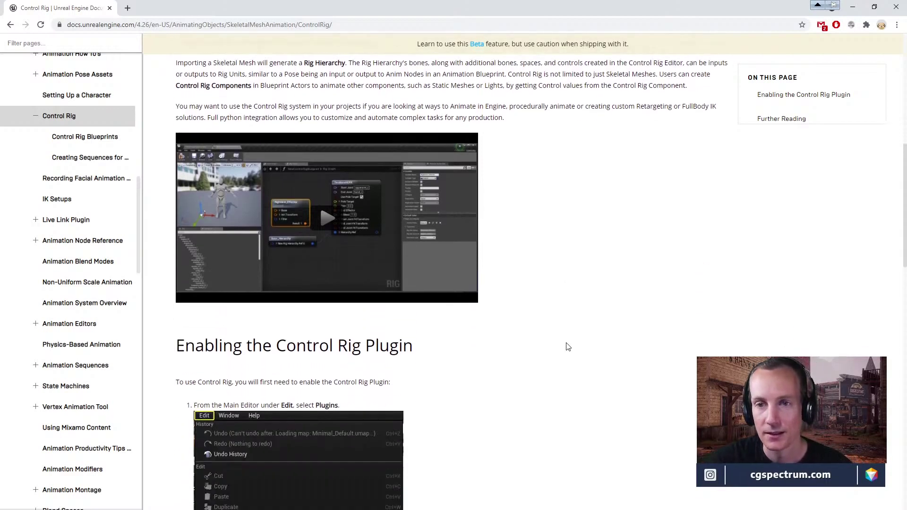
scroll(568, 347, down, 1)
scroll(568, 347, down, 5)
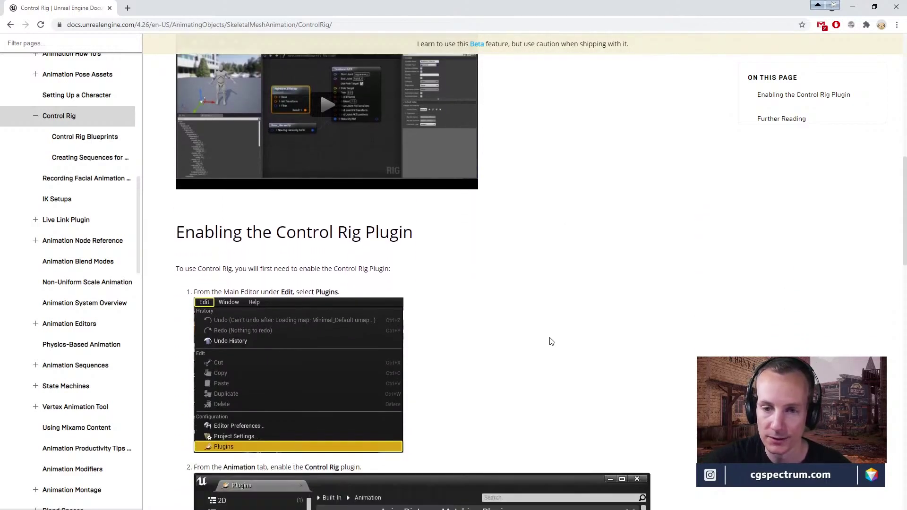
scroll(479, 332, down, 1)
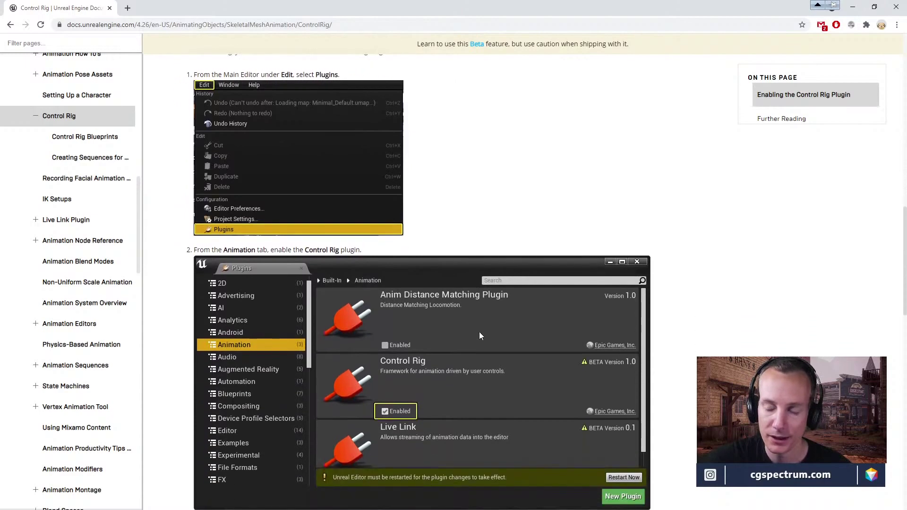
scroll(480, 333, up, 5)
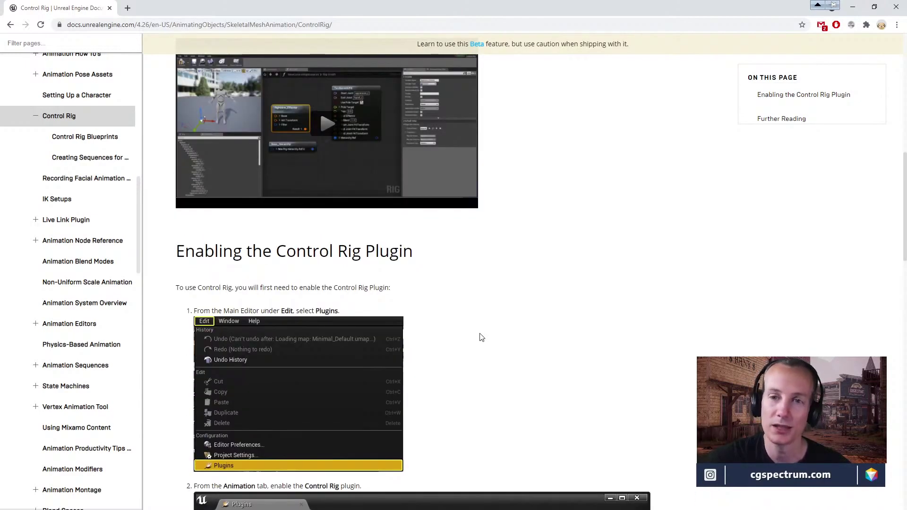
scroll(482, 337, up, 5)
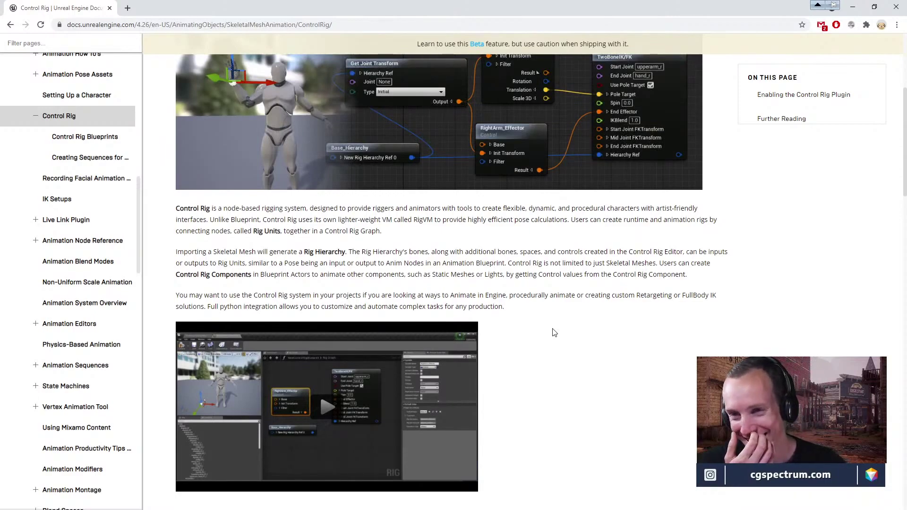
scroll(554, 333, up, 1)
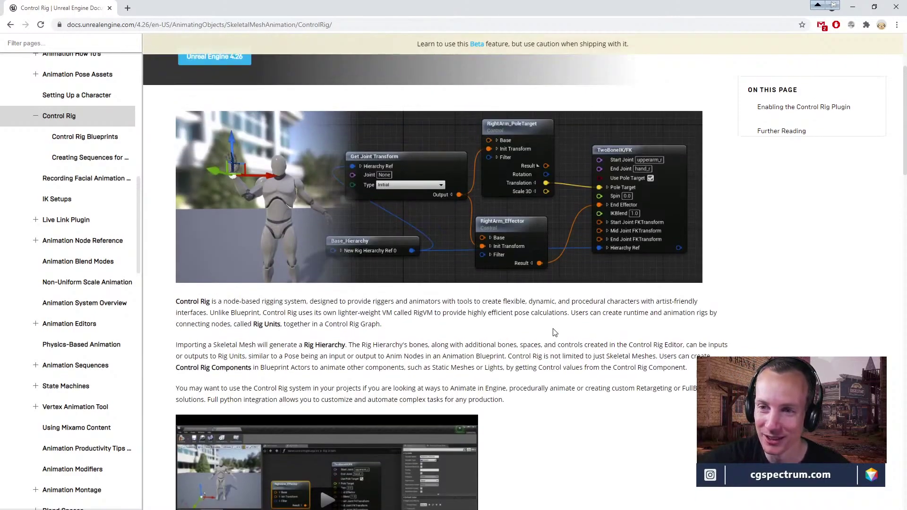
scroll(550, 338, down, 3)
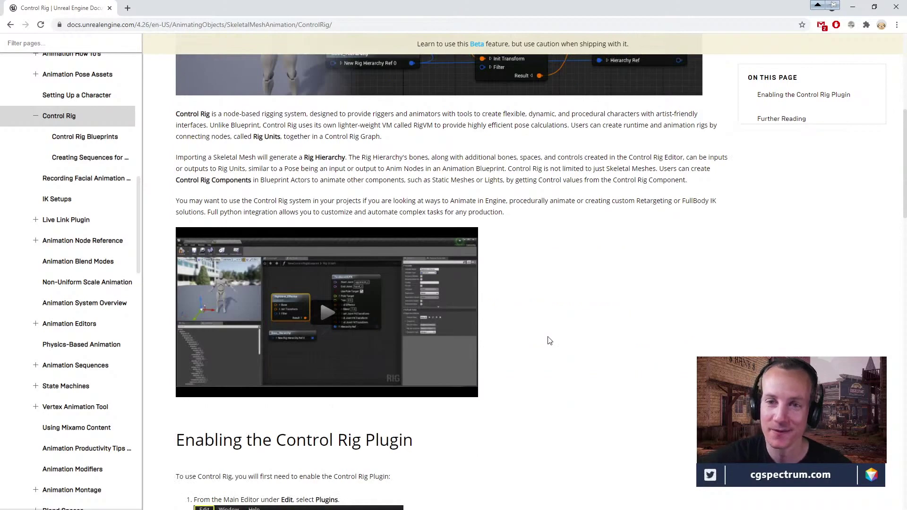
scroll(549, 341, up, 5)
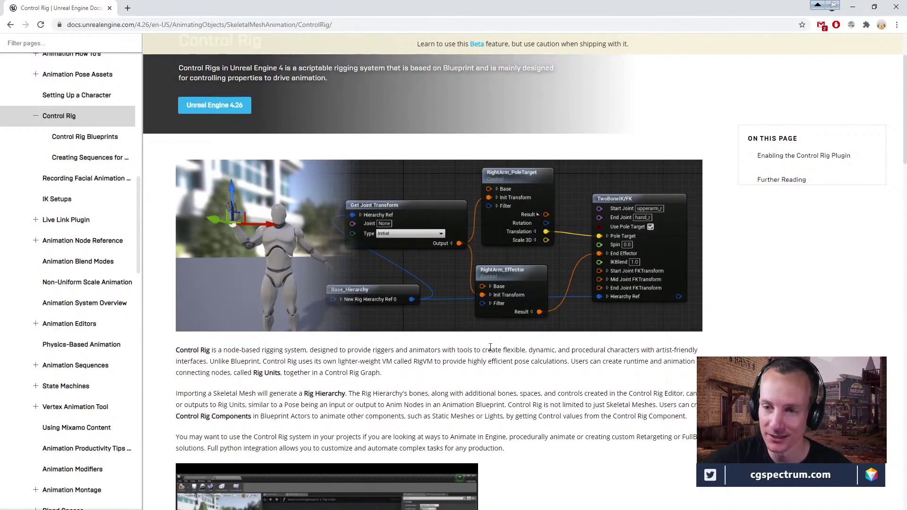
Step: Examine the end of the Control Rig page, covering creation of Control Rig Blueprints and Gizmo Libraries and the Further Reading links
scroll(483, 346, down, 6)
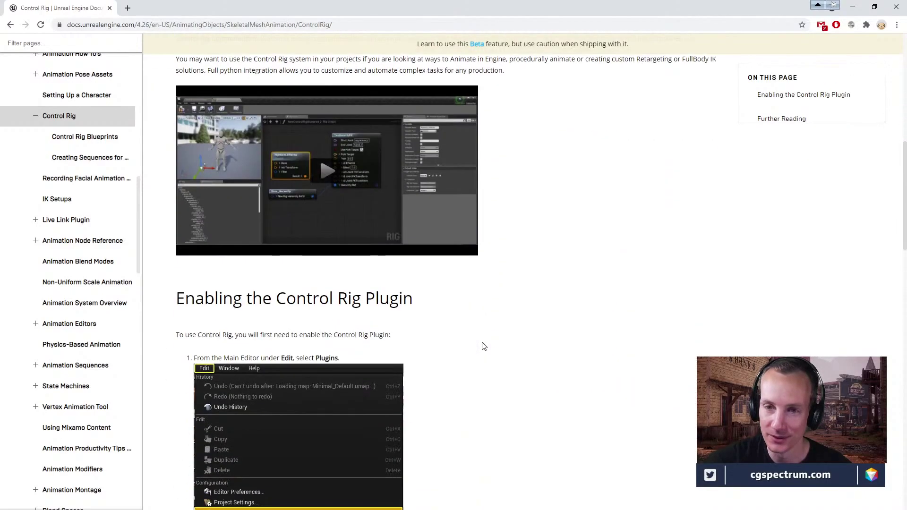
scroll(483, 346, down, 15)
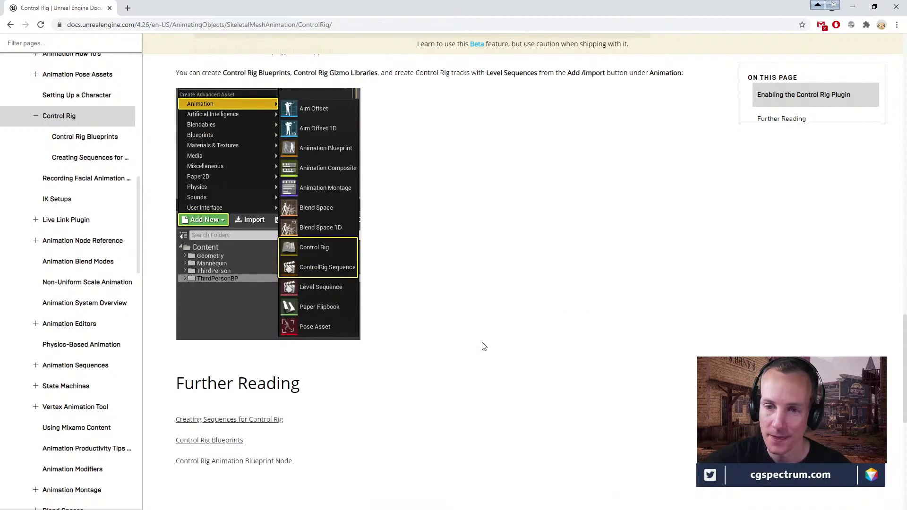
scroll(427, 310, down, 2)
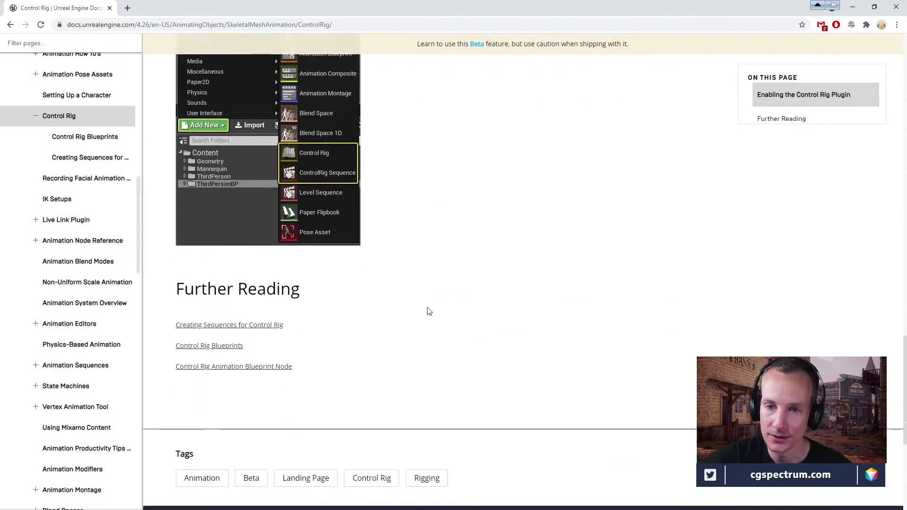
scroll(423, 320, up, 2)
scroll(423, 319, down, 6)
scroll(425, 321, up, 2)
scroll(424, 321, up, 1)
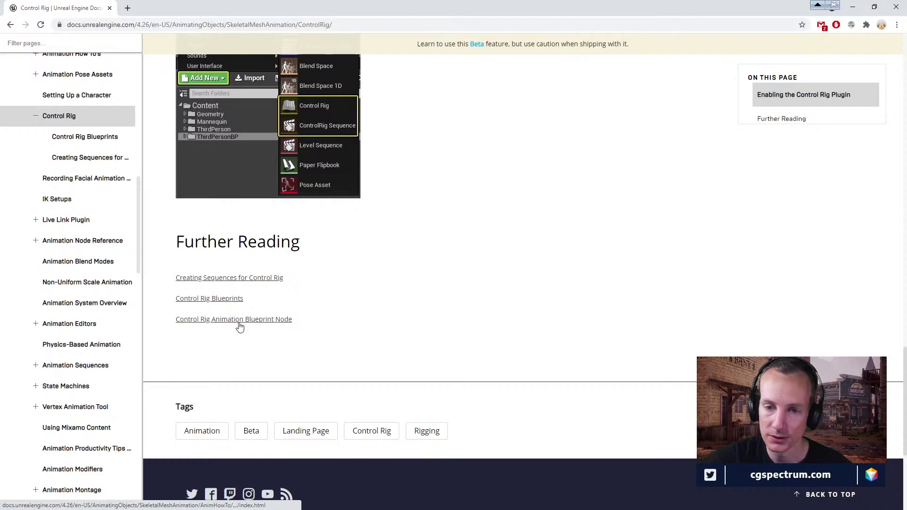
Step: Open the Control Rig Blueprints documentation page and read its sections on the editor UI and importing a skeletal mesh hierarchy
click(229, 302)
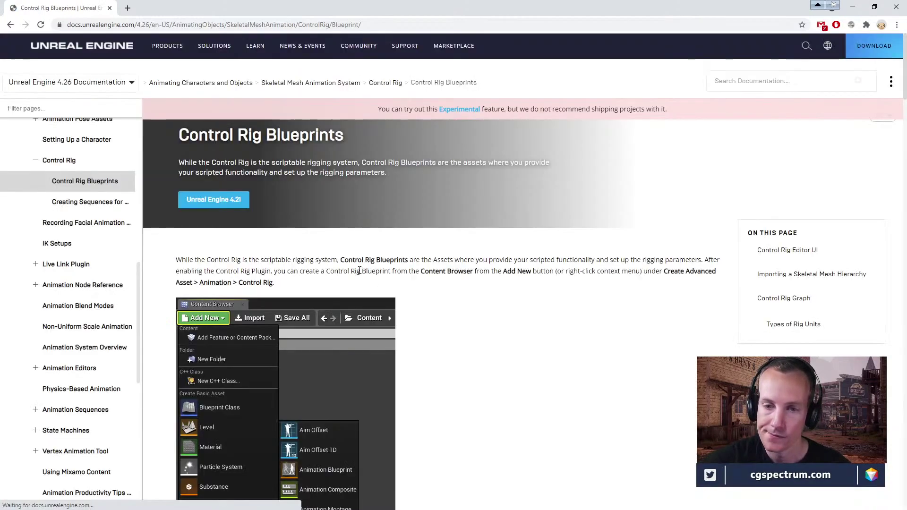
scroll(457, 326, down, 2)
scroll(490, 306, up, 2)
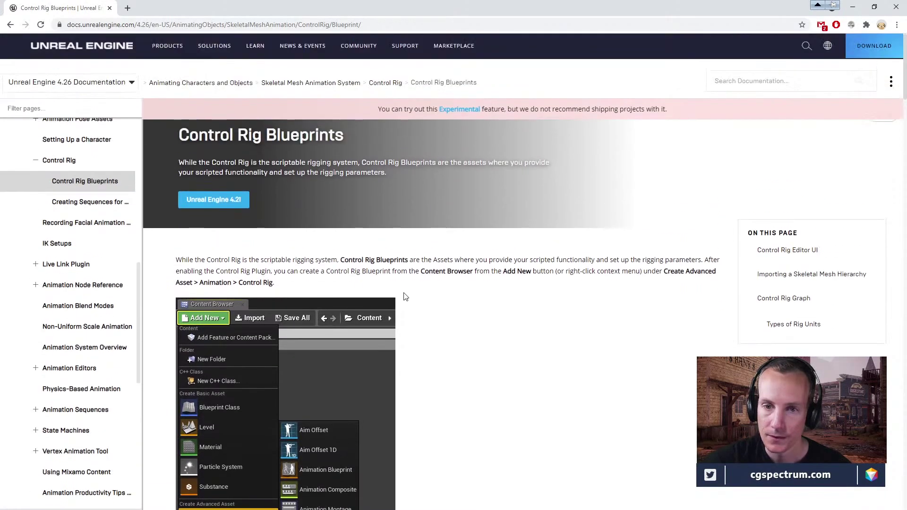
scroll(406, 296, down, 4)
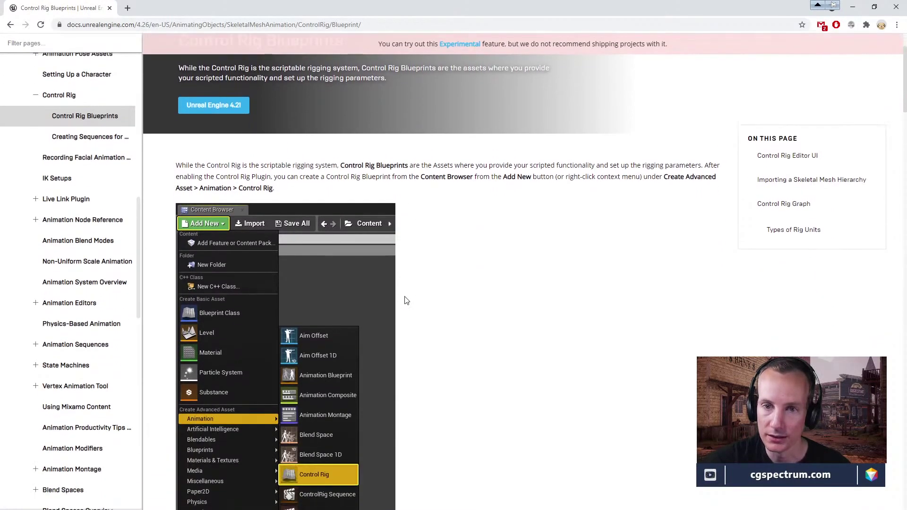
scroll(406, 301, down, 15)
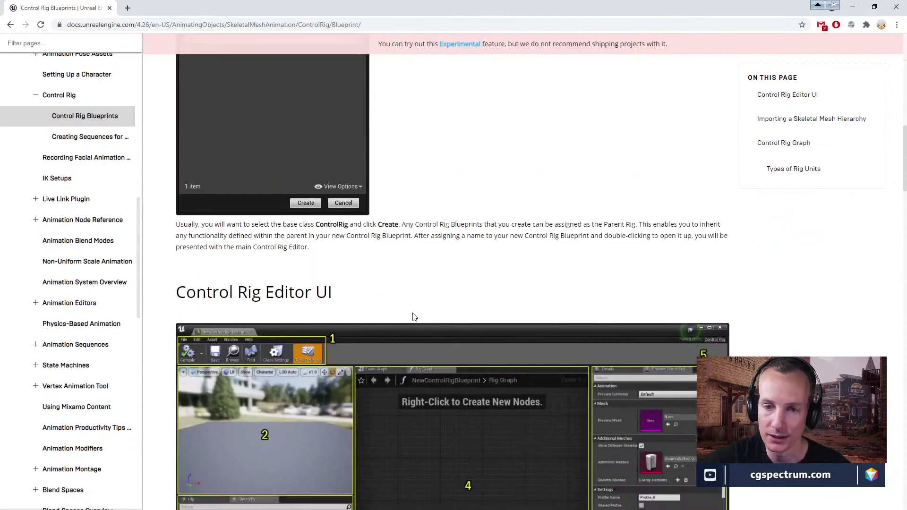
scroll(413, 316, down, 12)
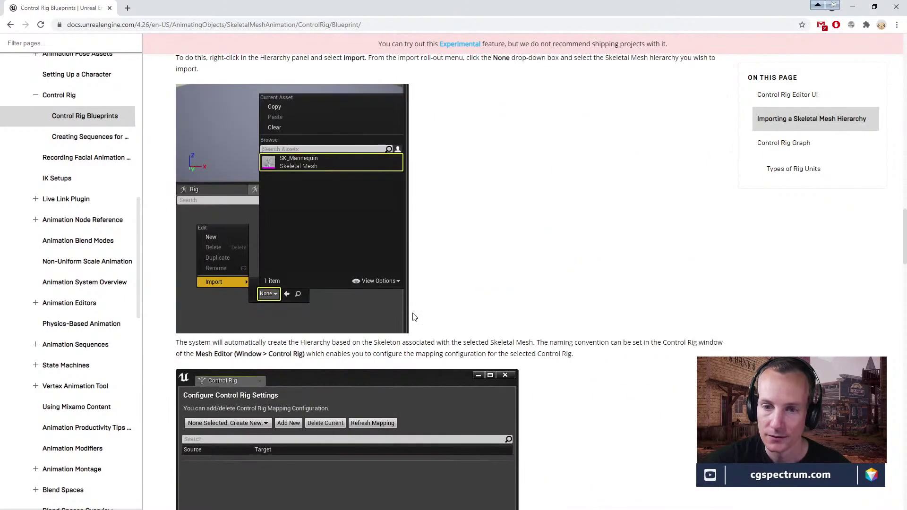
scroll(463, 329, down, 7)
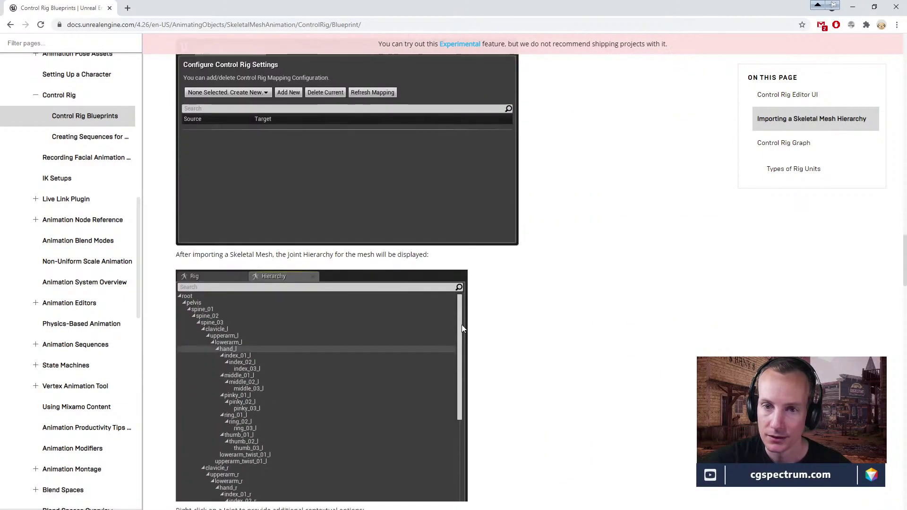
scroll(463, 329, up, 3)
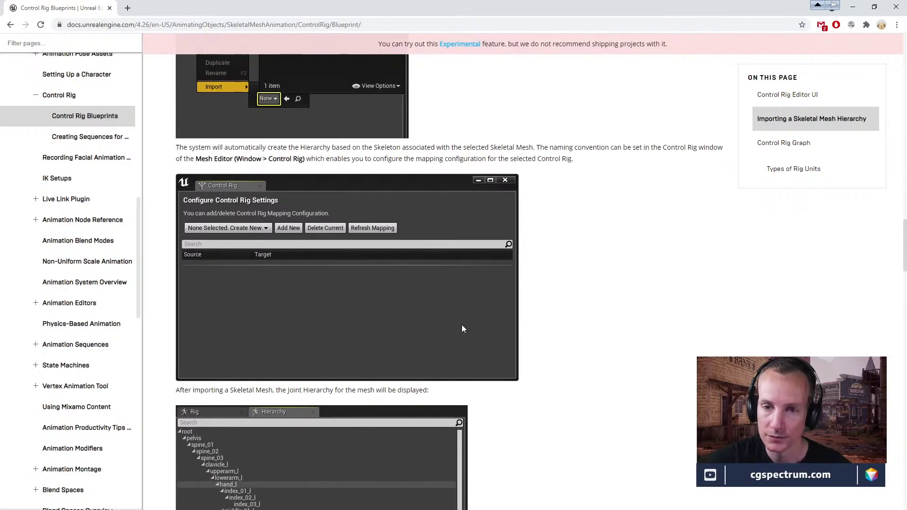
scroll(463, 329, down, 3)
scroll(463, 329, up, 1)
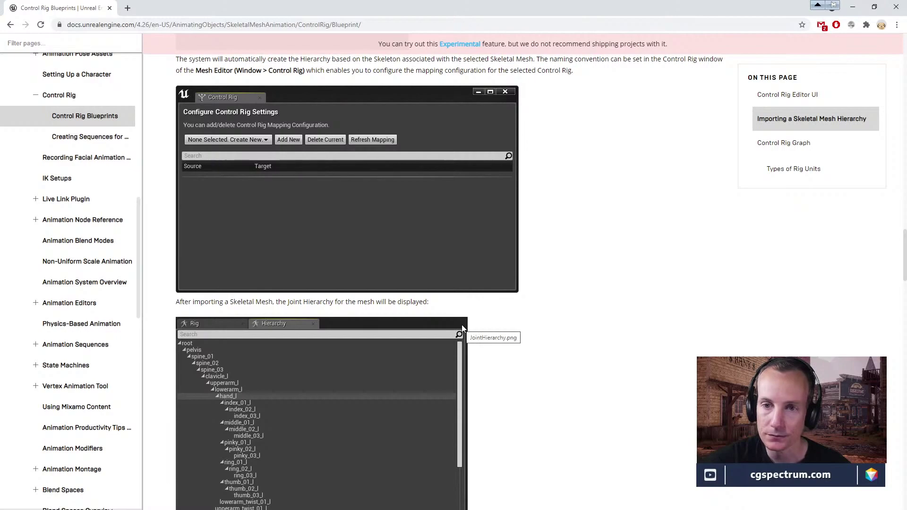
Step: Examine the documentation on assigning a preview mesh, the Control Rig Graph and the types of Rig Units
scroll(461, 326, down, 8)
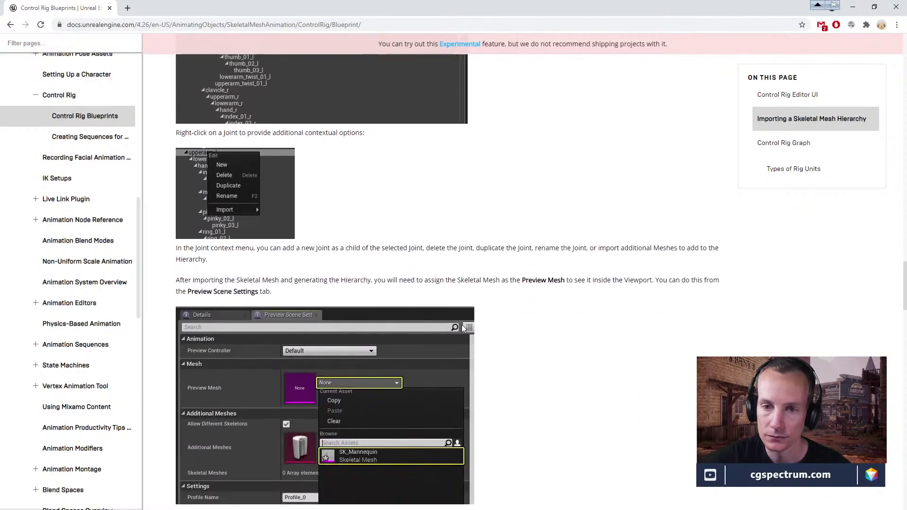
scroll(462, 328, down, 5)
scroll(463, 329, down, 7)
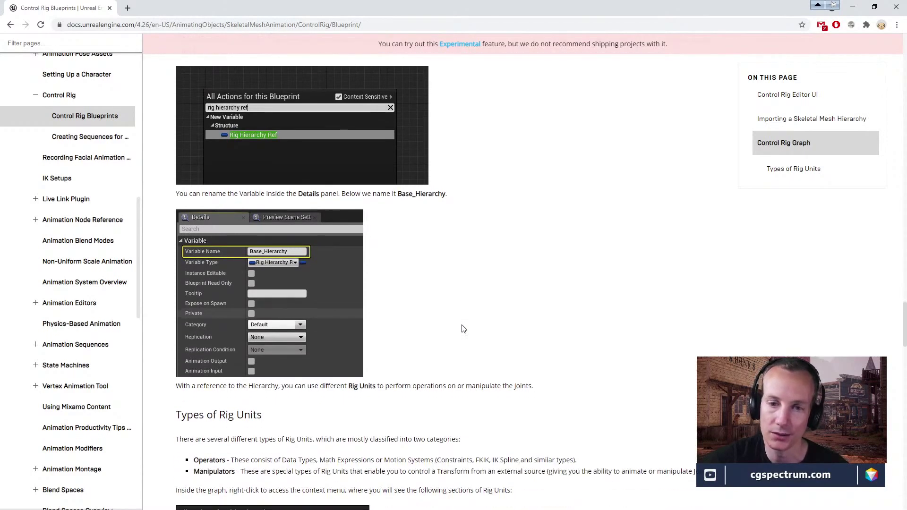
scroll(463, 329, down, 5)
scroll(463, 329, down, 2)
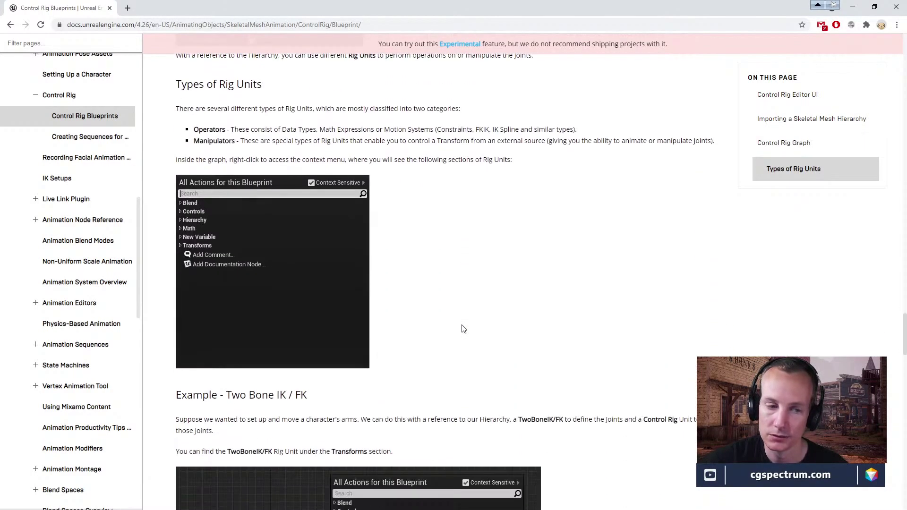
scroll(463, 329, down, 2)
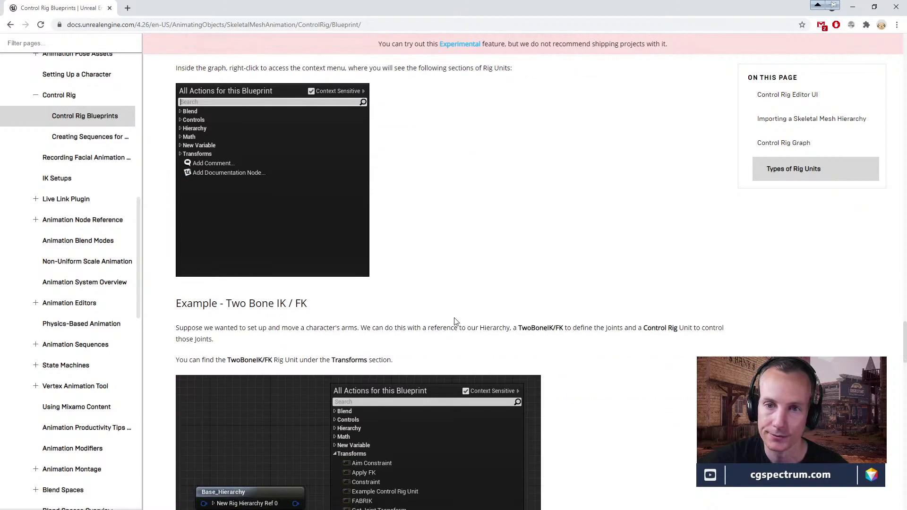
scroll(454, 321, up, 7)
scroll(456, 321, down, 8)
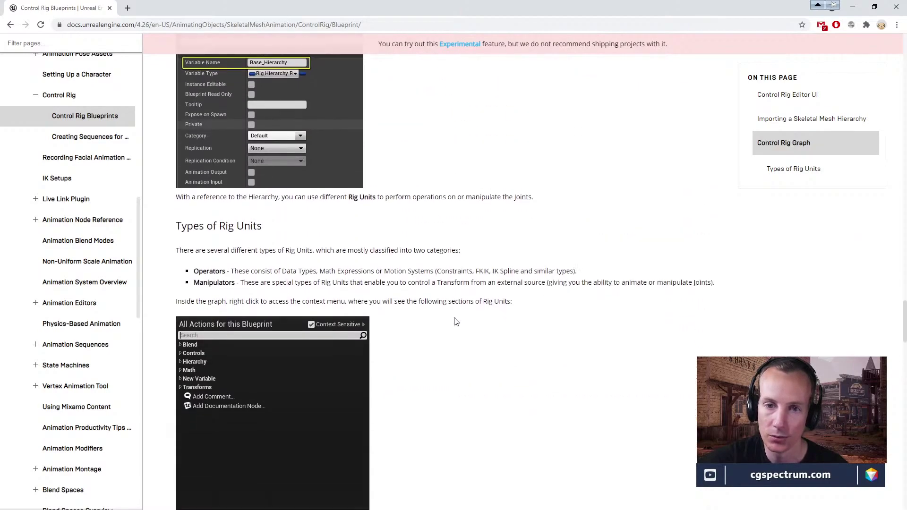
Step: Read the Two Bone IK / FK example, covering the TwoBoneIK/FK node, the right arm's effector control and the Init Transform setup
scroll(457, 321, down, 4)
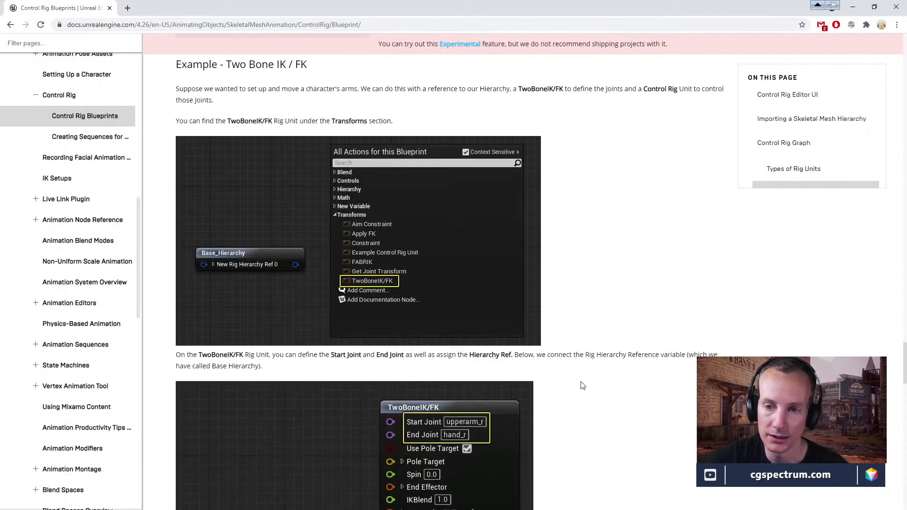
scroll(582, 386, up, 1)
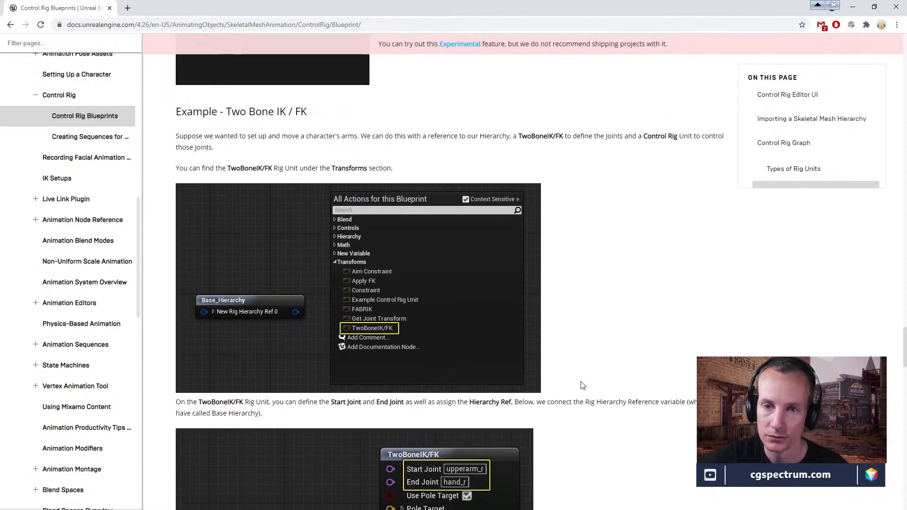
scroll(583, 386, down, 7)
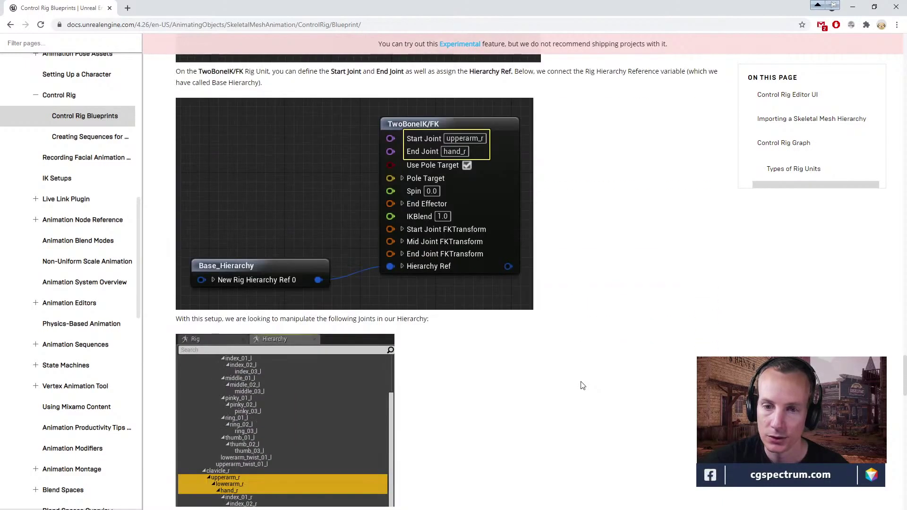
scroll(582, 386, down, 1)
scroll(580, 381, down, 4)
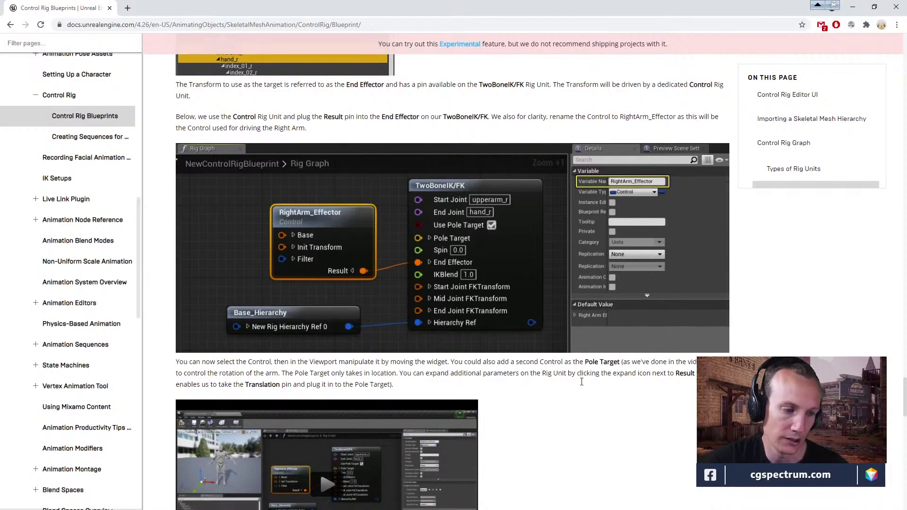
scroll(581, 381, down, 2)
scroll(582, 386, up, 2)
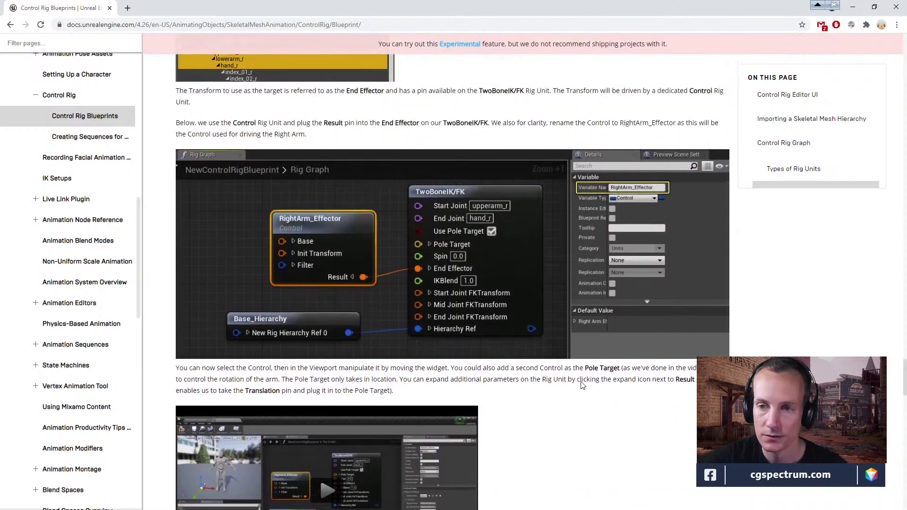
scroll(582, 381, down, 10)
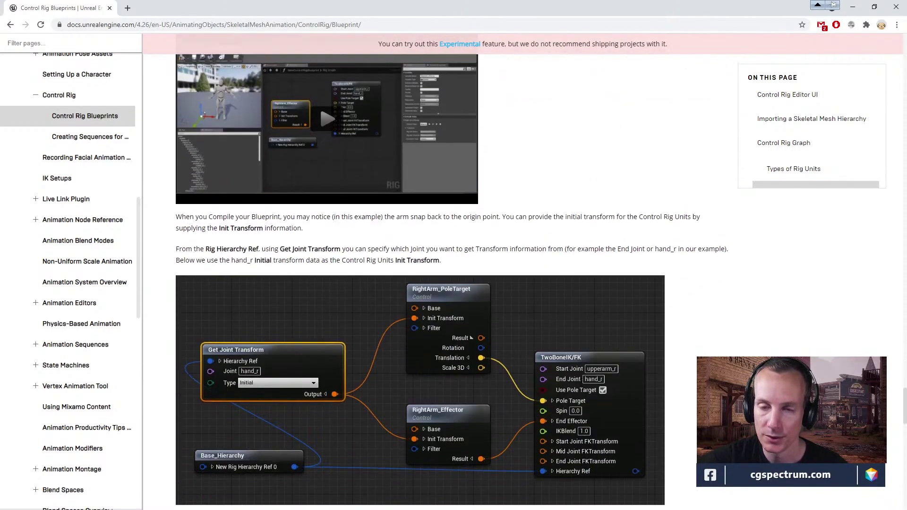
scroll(581, 381, up, 5)
scroll(581, 381, down, 4)
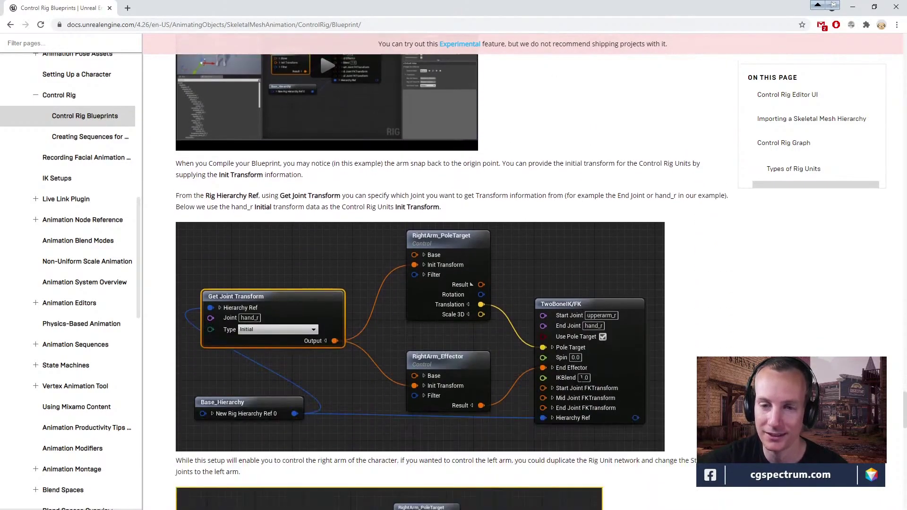
Step: Examine the documentation's node network for controlling both arms and the Apply FK example with the neck control
scroll(582, 386, down, 2)
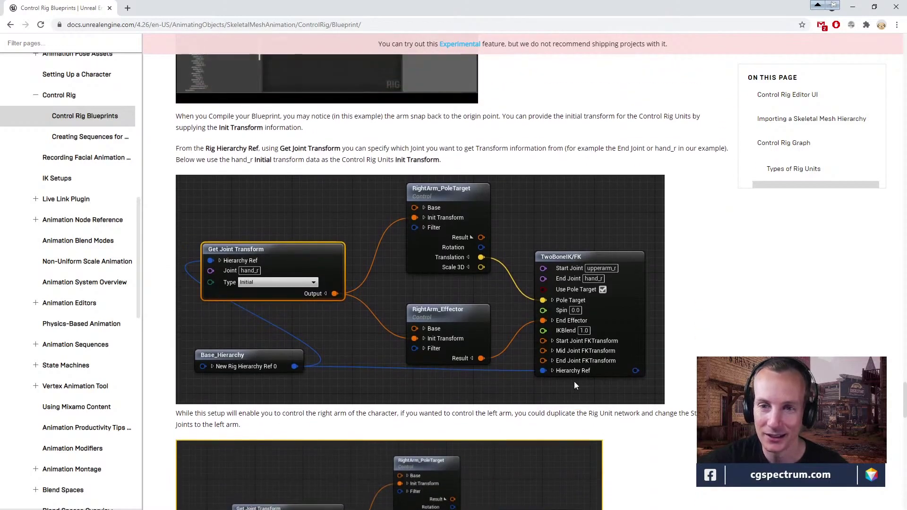
scroll(576, 386, down, 1)
scroll(575, 385, down, 5)
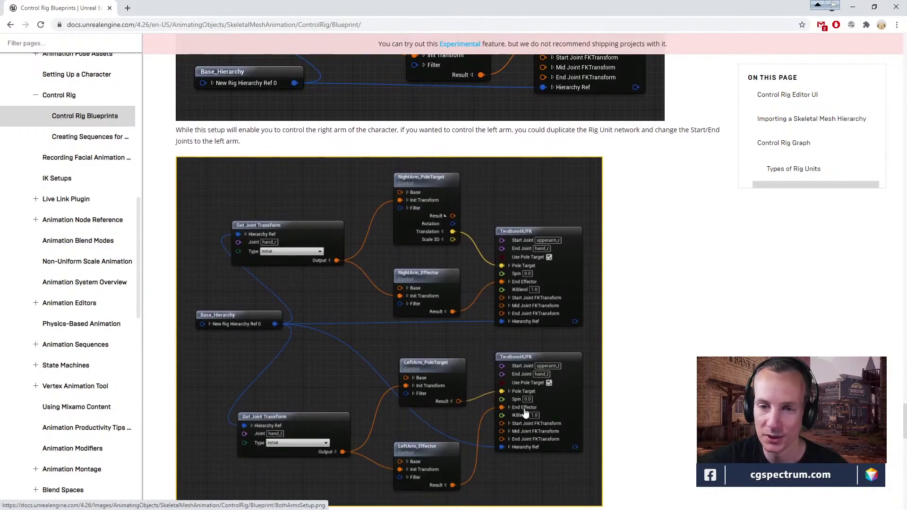
scroll(592, 392, down, 4)
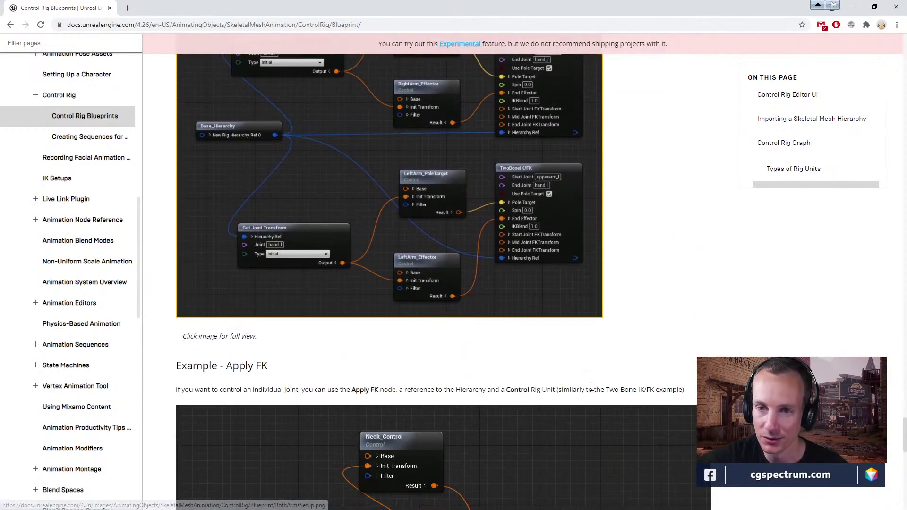
scroll(592, 389, up, 2)
scroll(592, 390, down, 6)
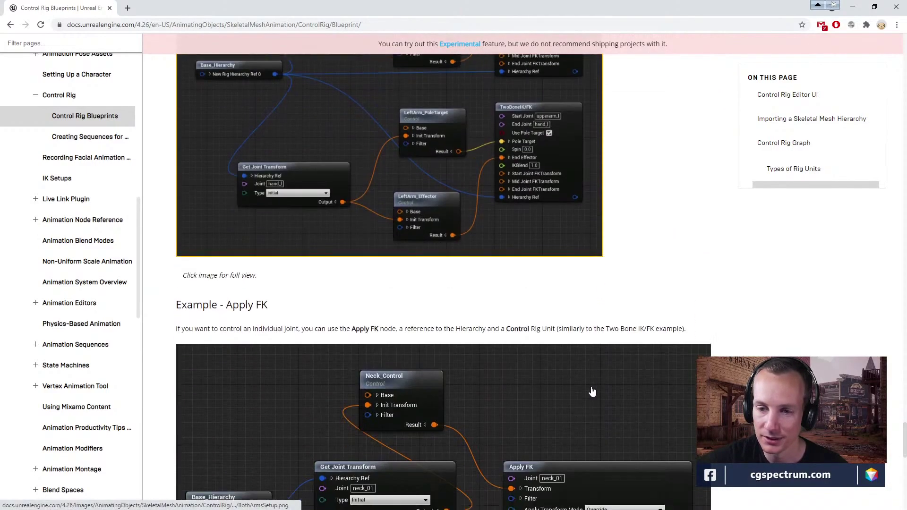
scroll(591, 389, up, 6)
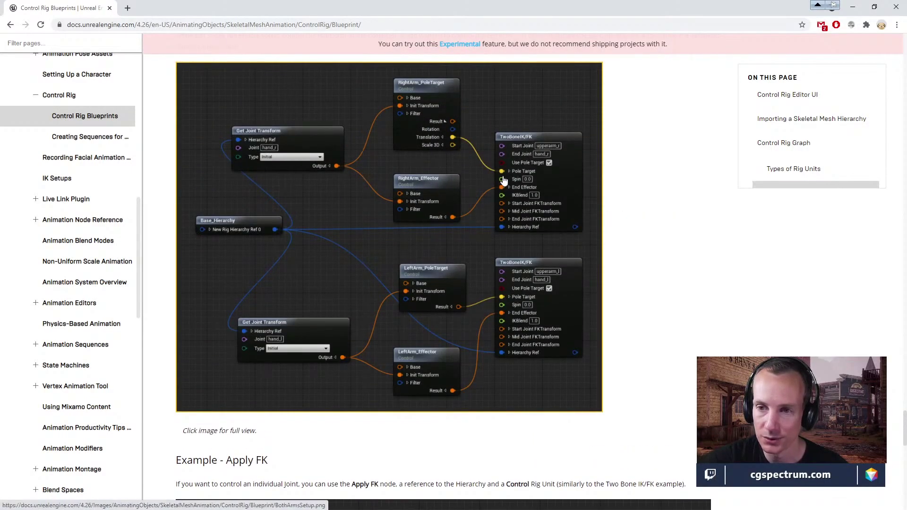
scroll(547, 323, down, 7)
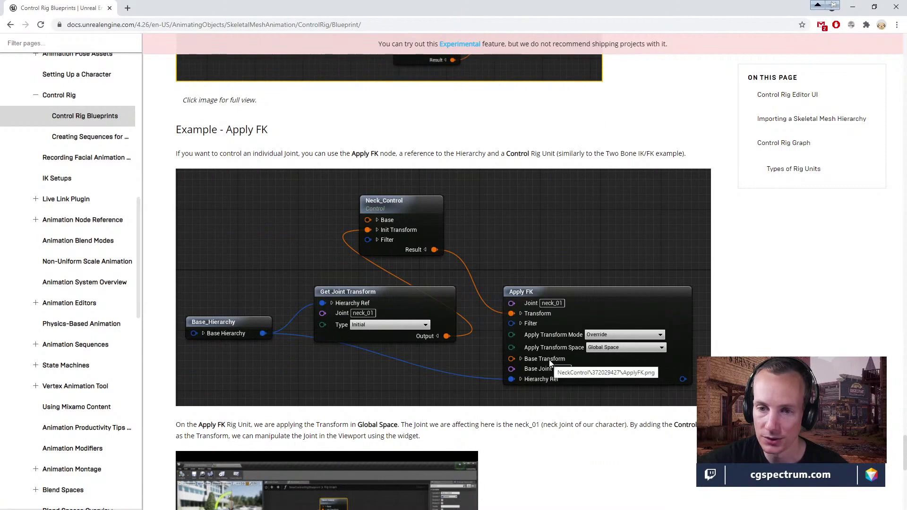
scroll(549, 361, down, 6)
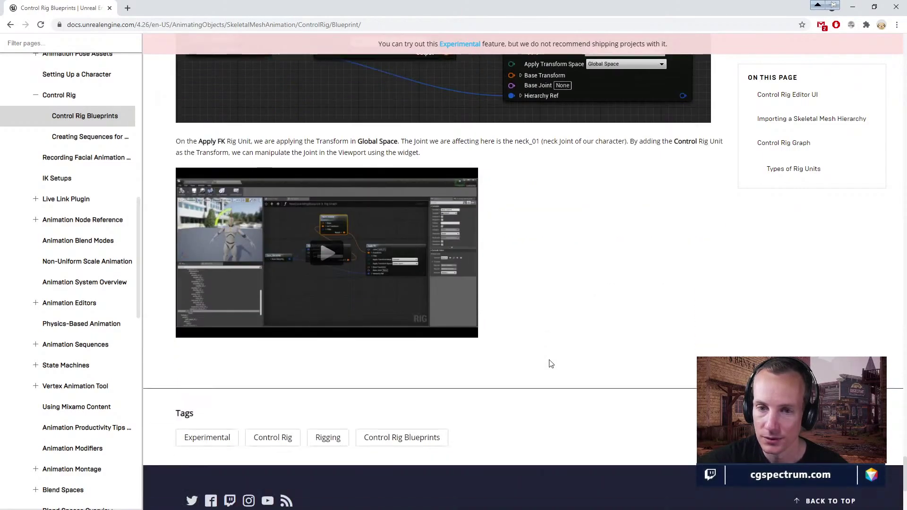
scroll(549, 364, down, 1)
scroll(392, 176, up, 2)
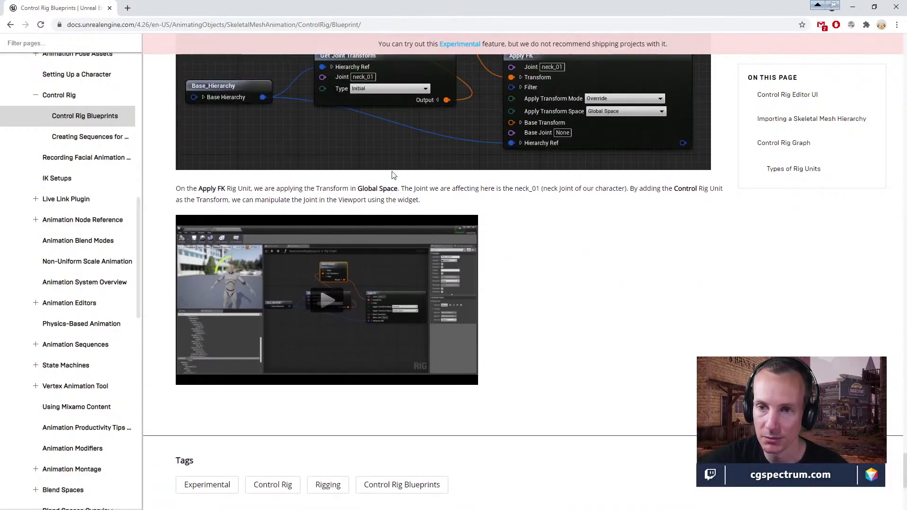
Step: Search Google for "unreal 5 control rig" in a new browser tab
click(127, 9)
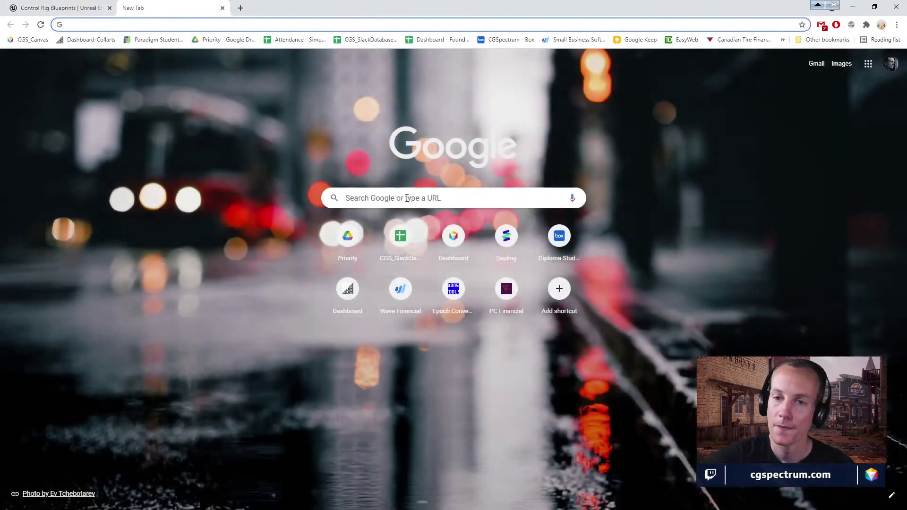
click(406, 198)
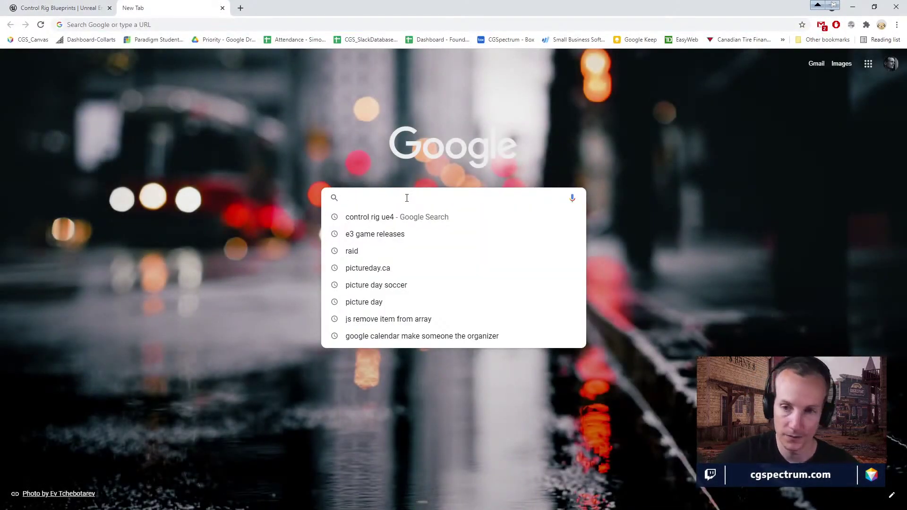
text(unreal 5)
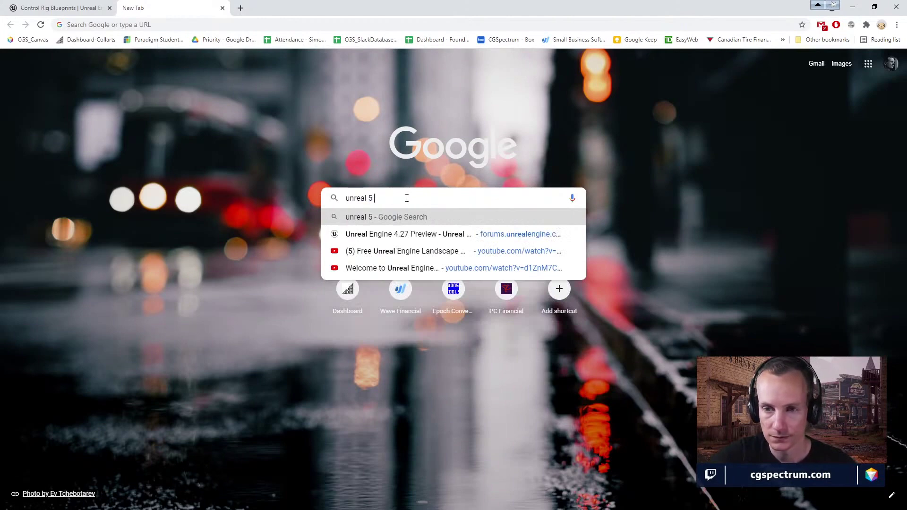
text( control rig)
key(Return)
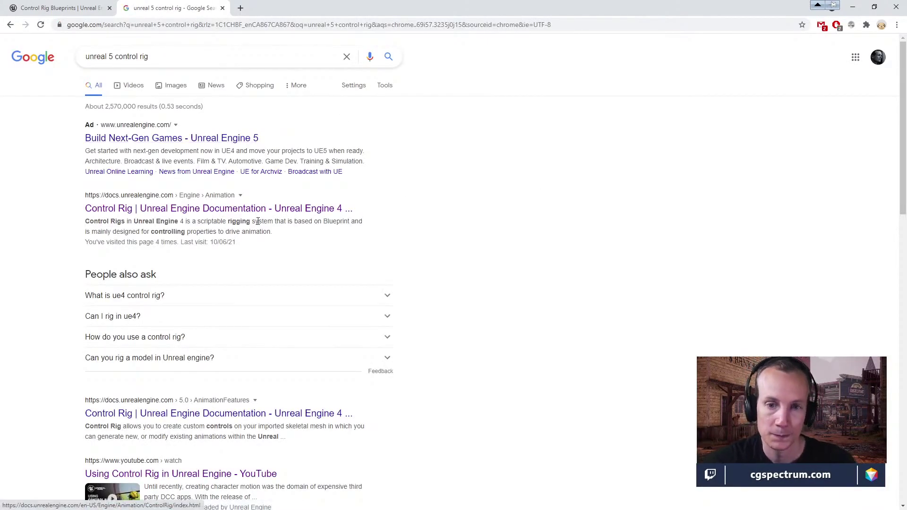
Step: Open the YouTube video "Unreal Engine 5 - Control Rig Leg IK Setup [Part 1]" from the search results and mute it
scroll(270, 238, down, 5)
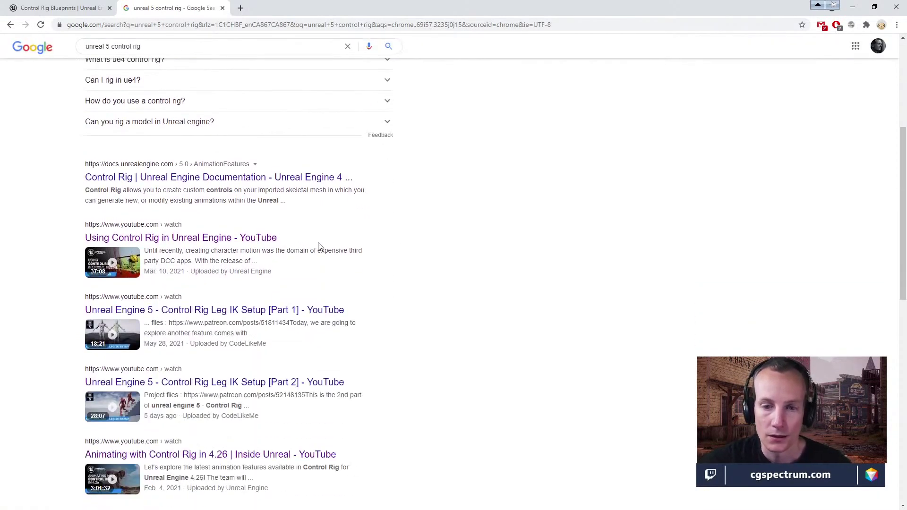
click(226, 317)
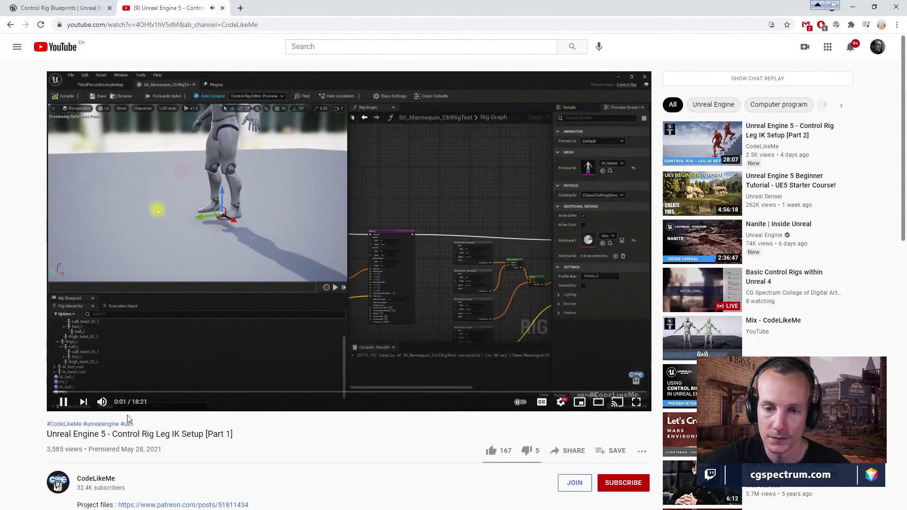
mouse_move(102, 404)
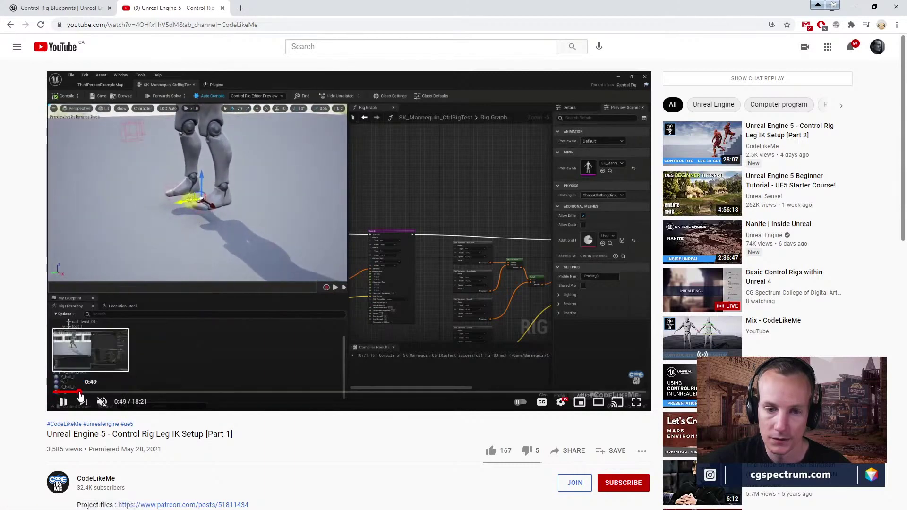
Step: Skip past the tutorial video's intro to about 1:25 and unmute the video
click(80, 392)
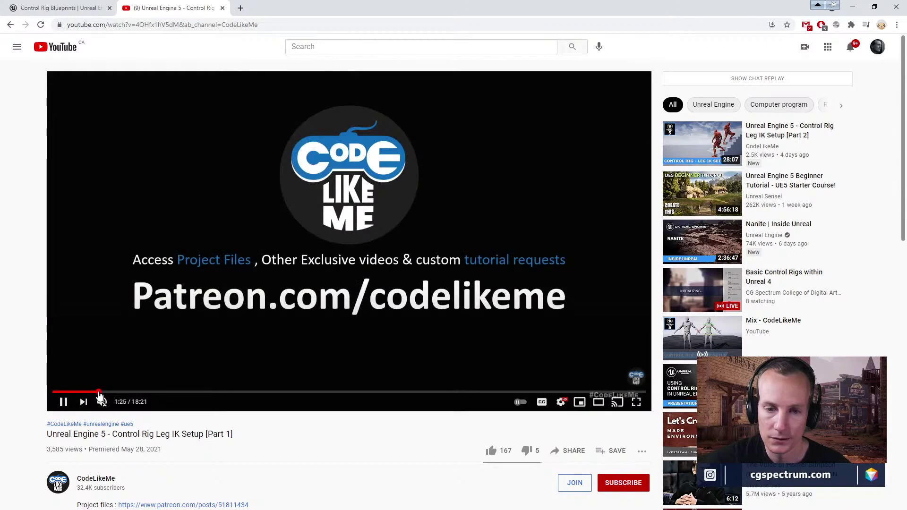
click(99, 392)
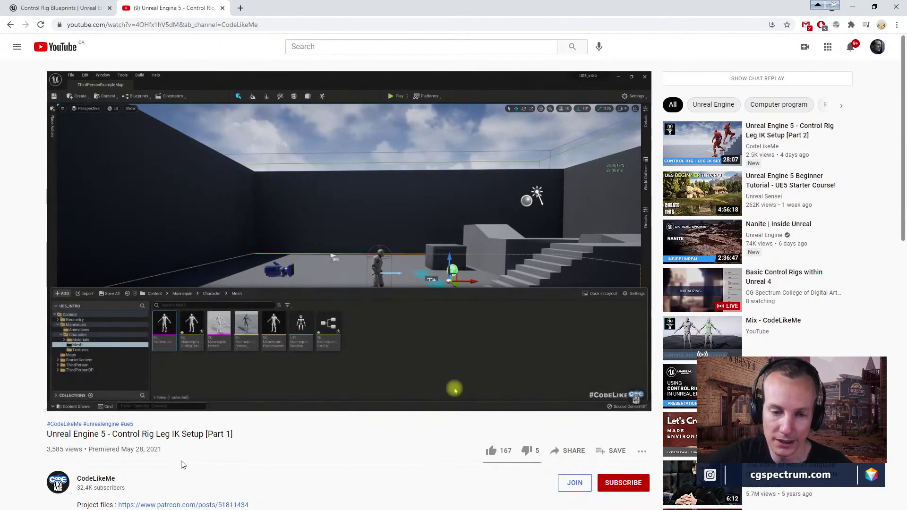
scroll(180, 459, down, 1)
scroll(167, 438, up, 1)
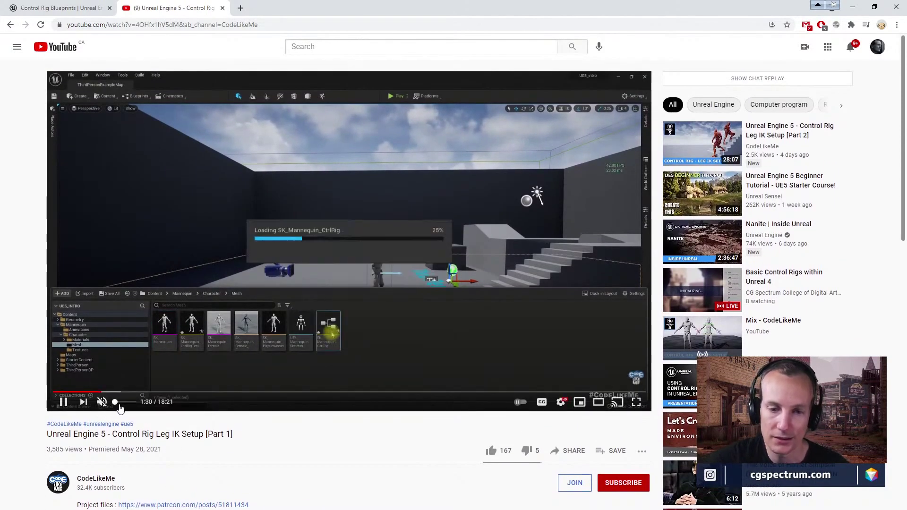
click(119, 403)
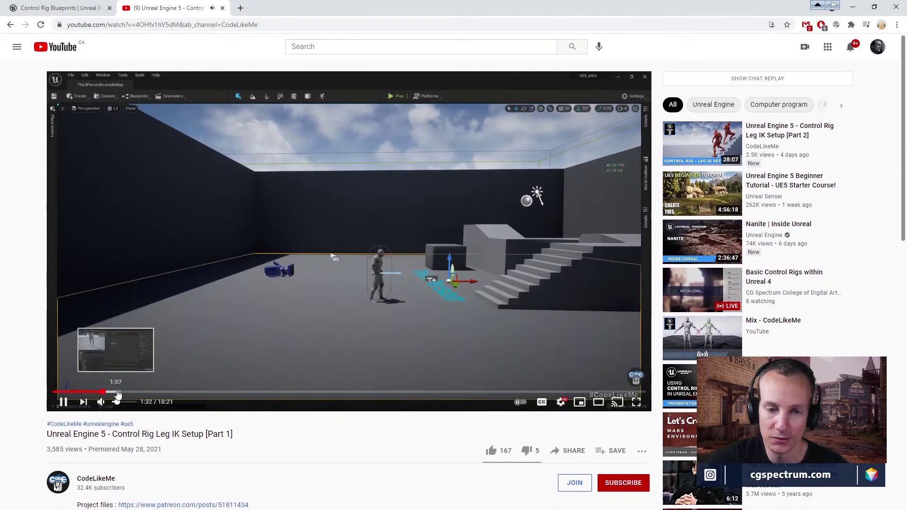
Step: Skim the video from about 1:57 to 3:37, covering the Control Rig editor overview and the control's gizmo shape selection
click(118, 393)
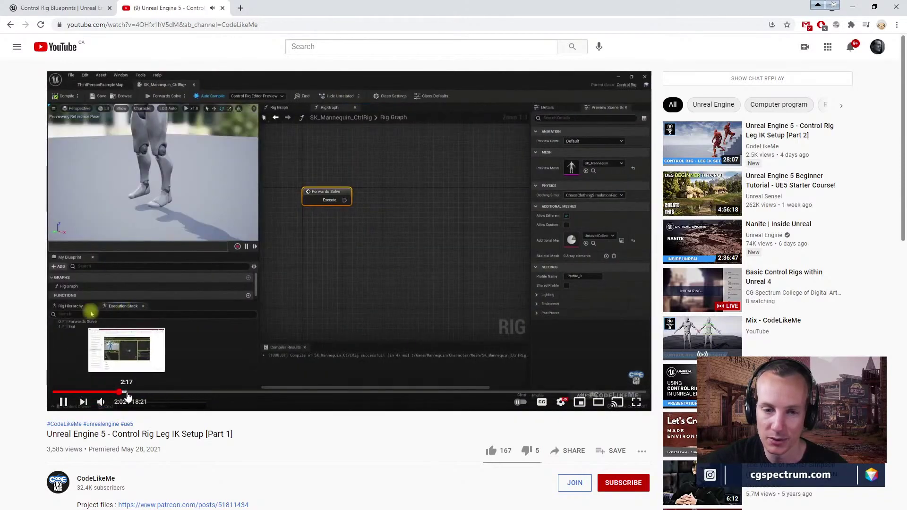
click(127, 392)
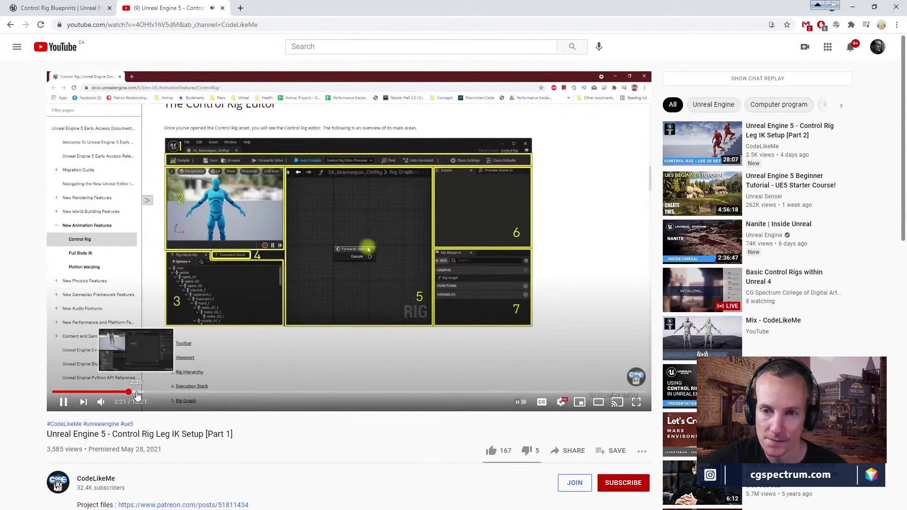
click(136, 392)
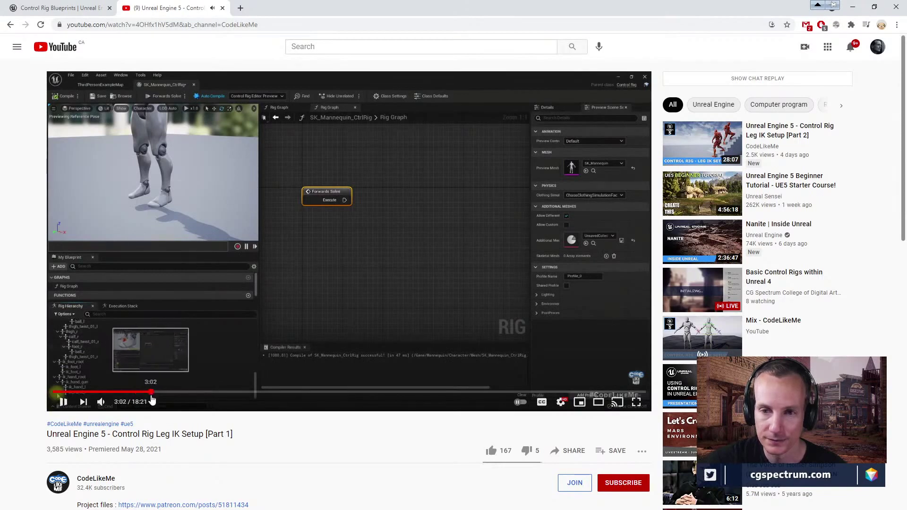
click(152, 394)
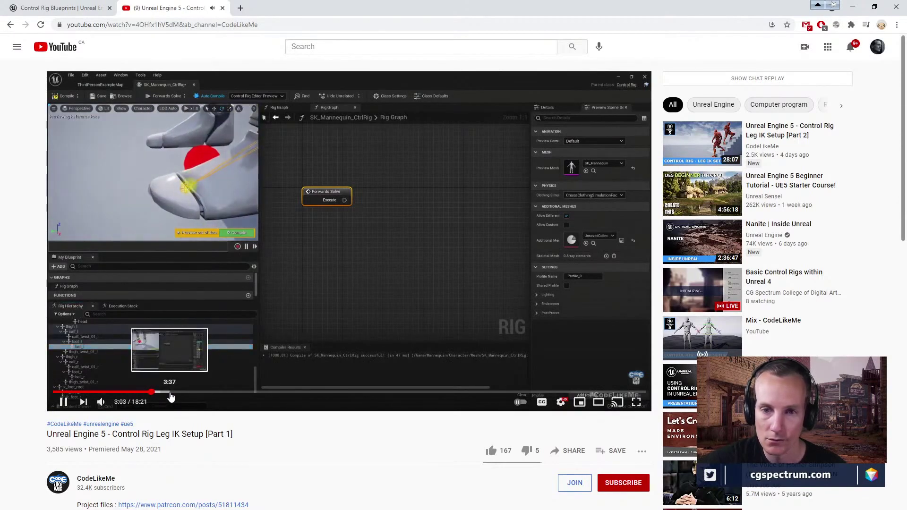
click(170, 394)
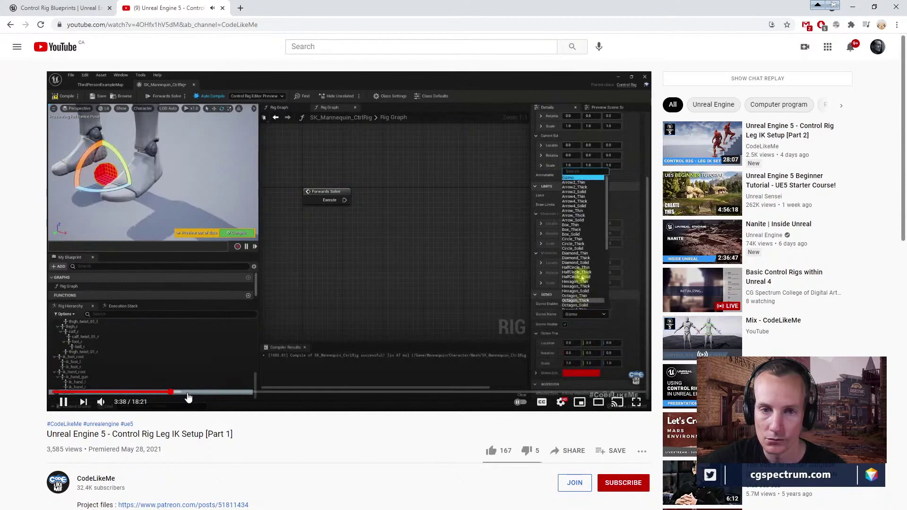
Step: Rewind the video to the part about the new foot control at about 2:41 and pause it
click(163, 393)
click(161, 393)
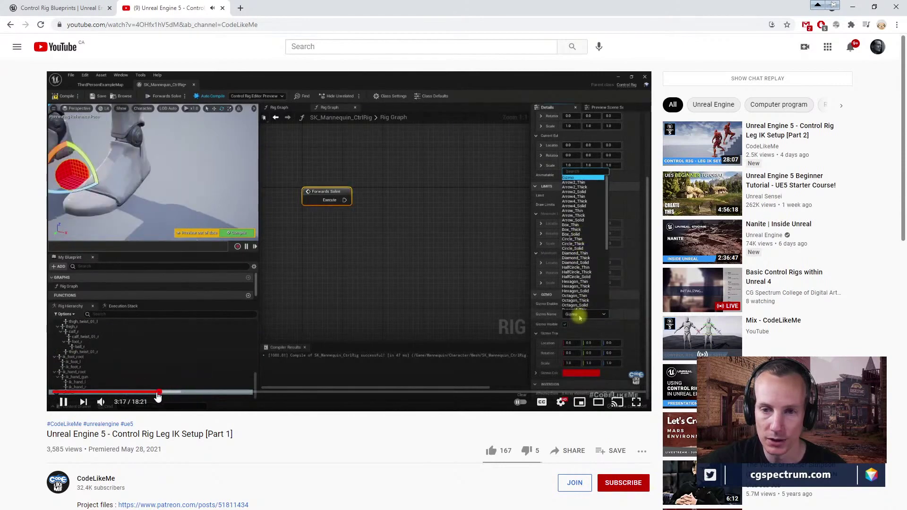
click(152, 393)
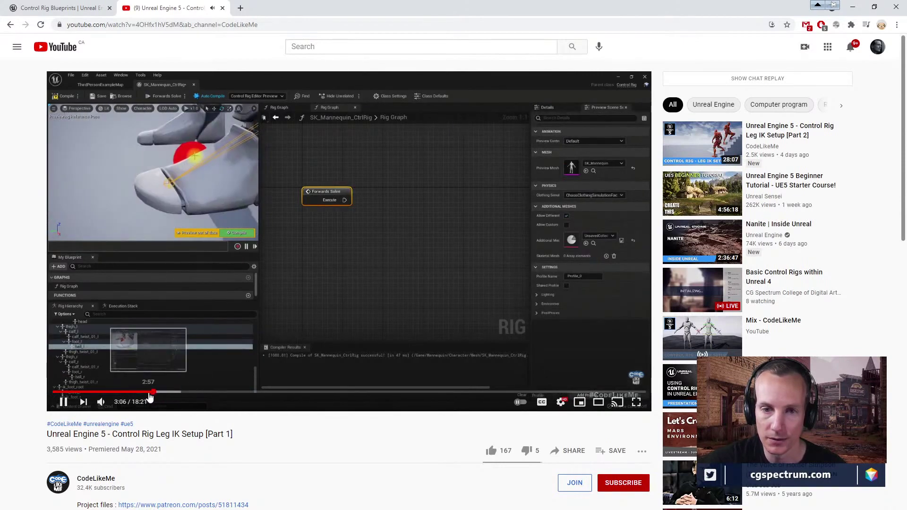
click(145, 394)
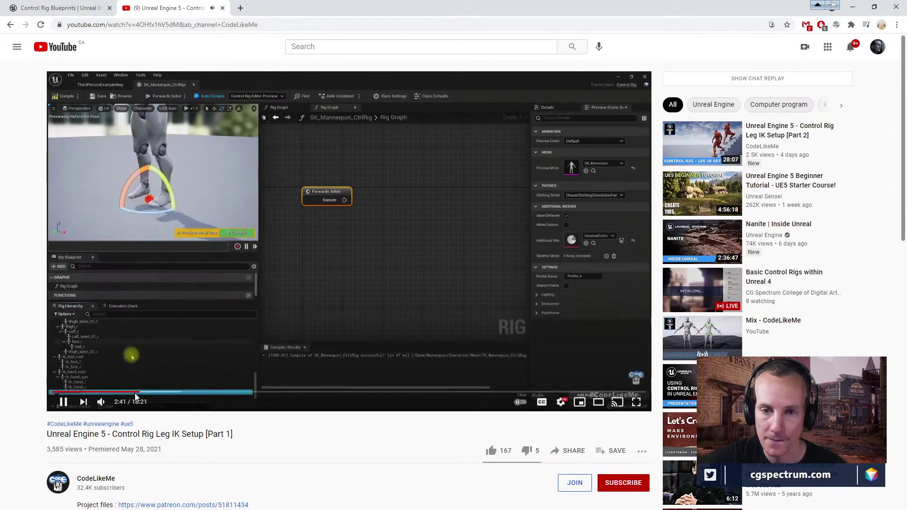
click(135, 393)
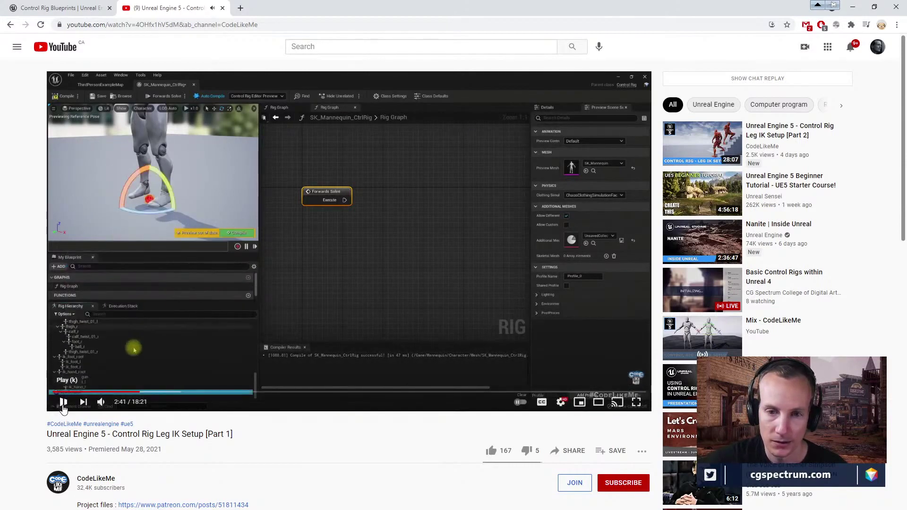
click(63, 402)
Step: Minimize the browser and bring the CR_SpaceShip Control Rig editor to the front in Unreal Engine
drag(273, 5, 444, 98)
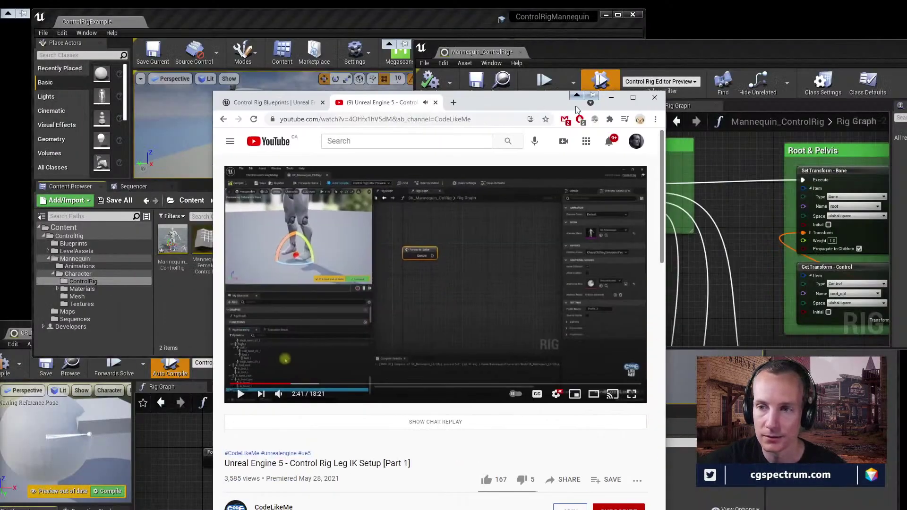
click(611, 100)
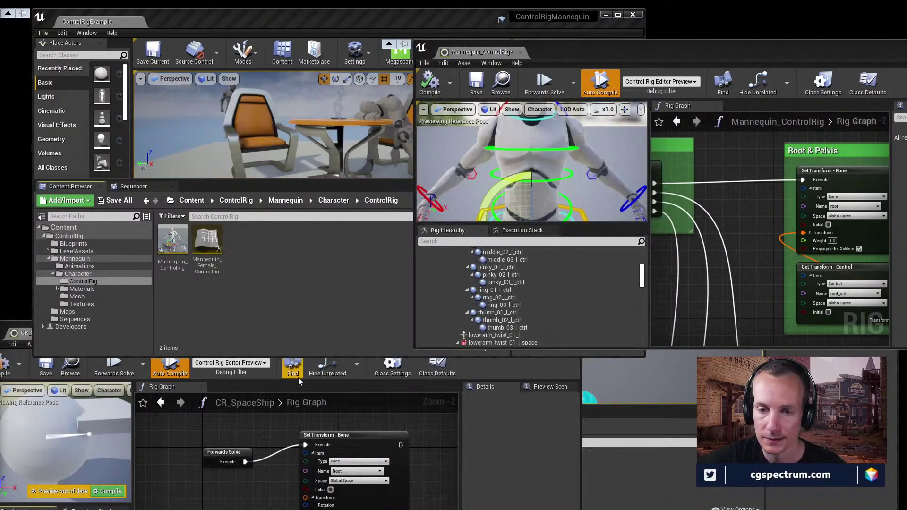
click(472, 416)
drag(426, 336, 536, 93)
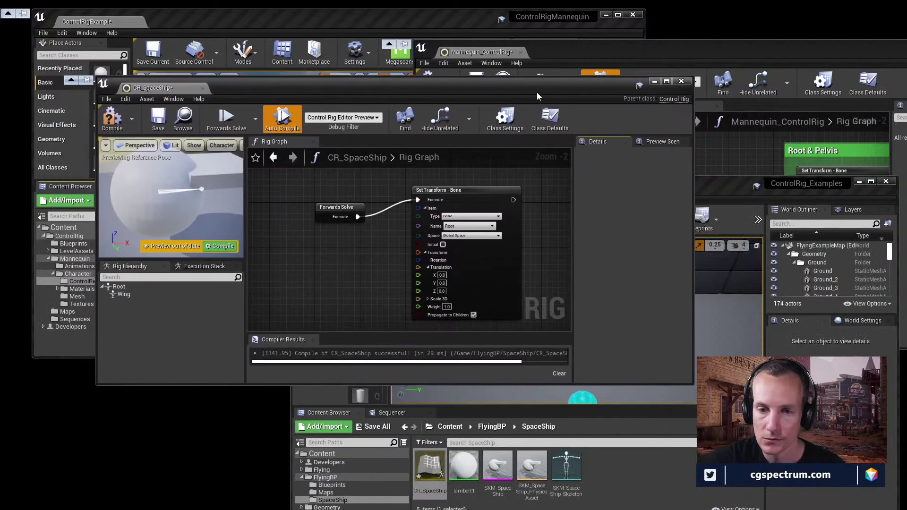
Step: Add a new control to CR_SpaceShip's rig hierarchy and maximize the editor window
right_click(149, 326)
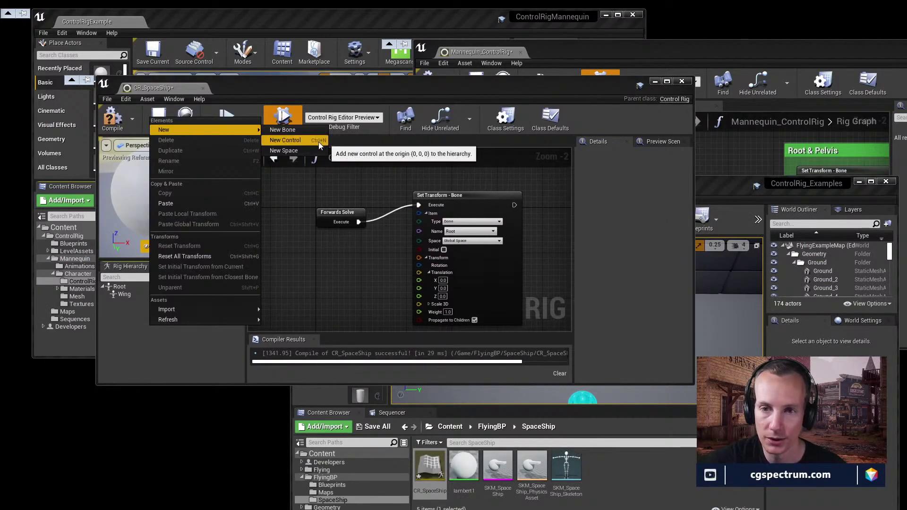
click(319, 142)
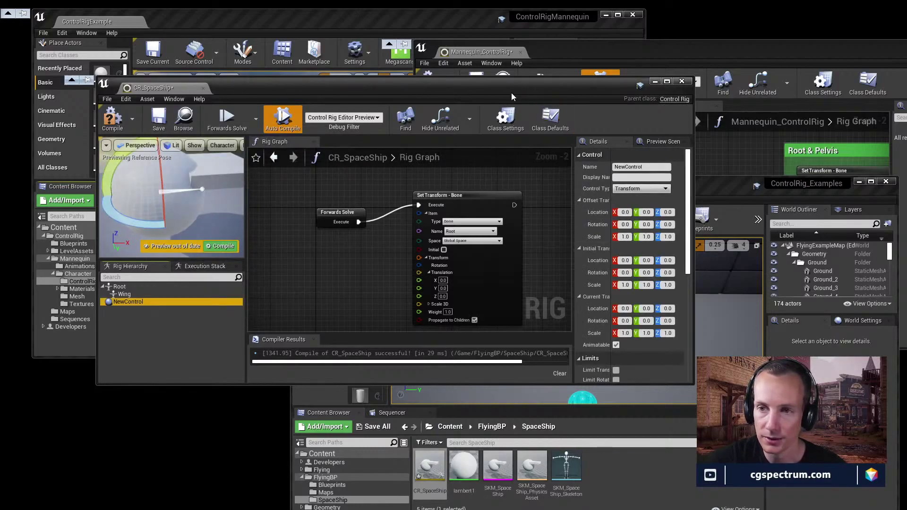
drag(508, 89, 494, 149)
double_click(495, 149)
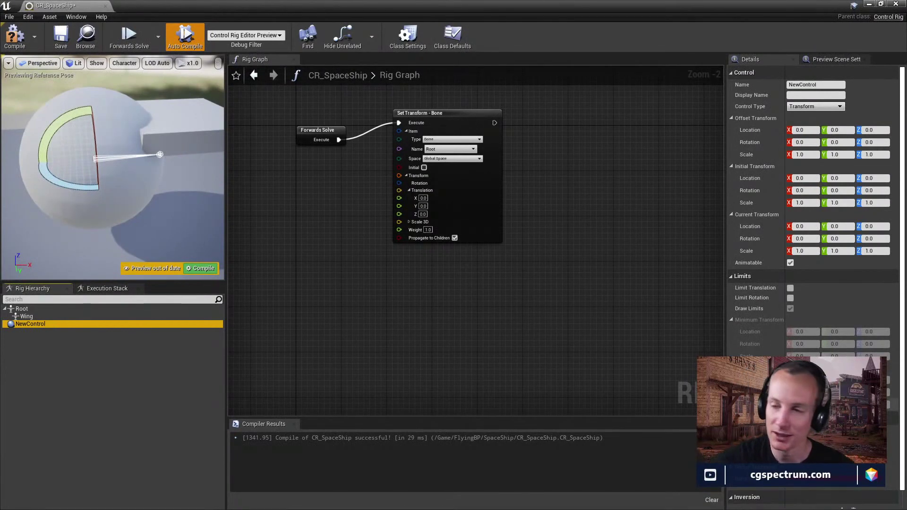
Step: Choose a star-shaped gizmo for NewControl and view it around the spaceship's Root bone
scroll(813, 283, down, 1)
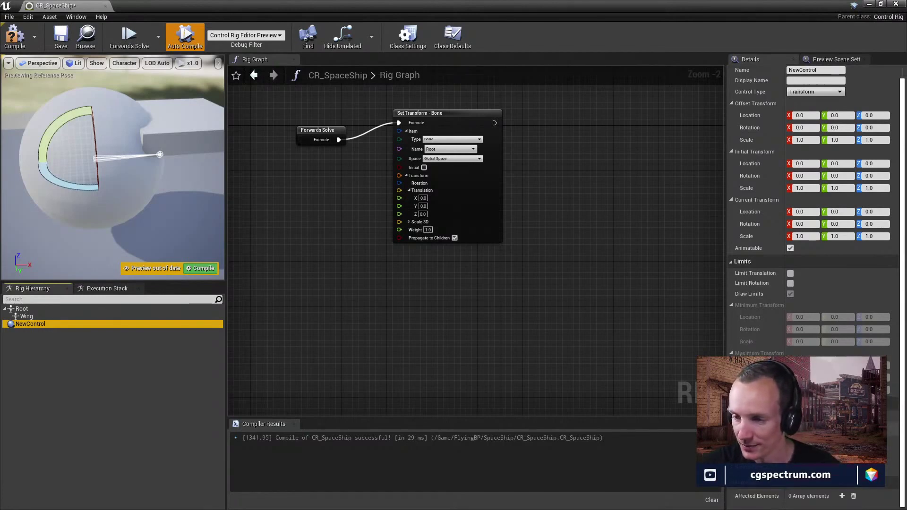
click(816, 428)
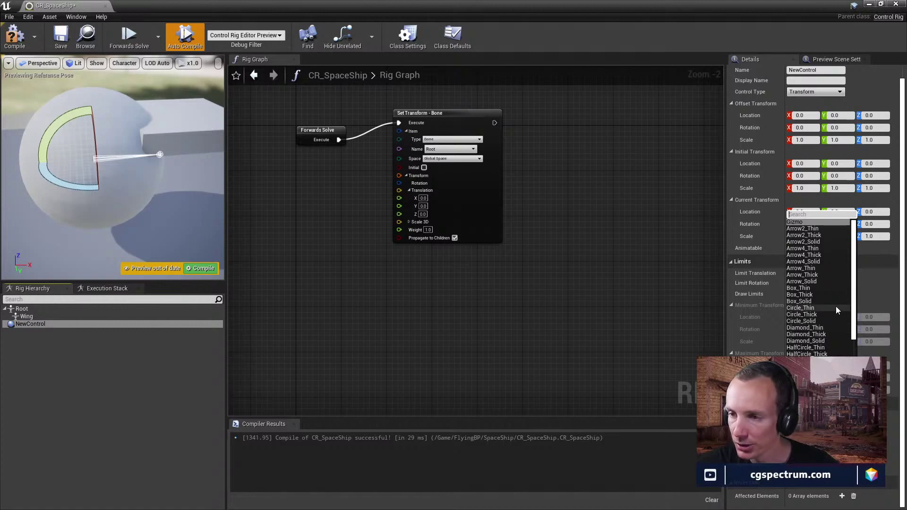
scroll(835, 322, down, 8)
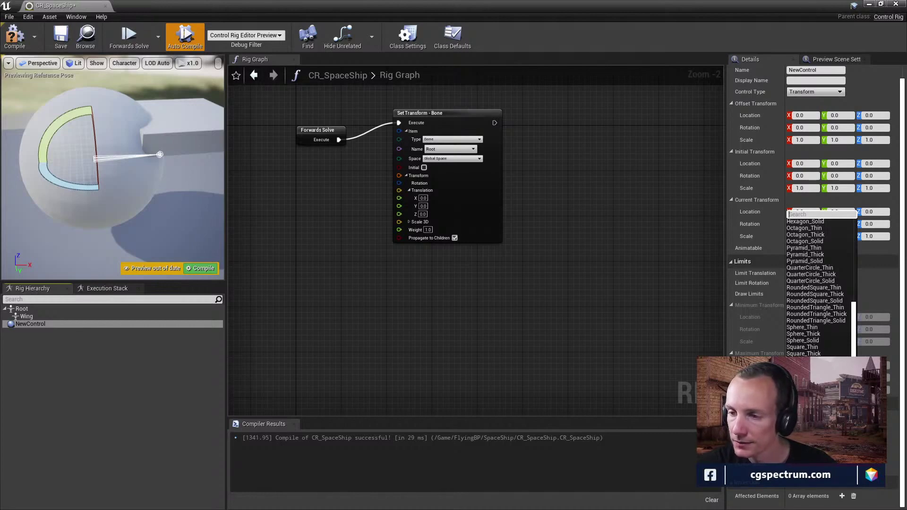
click(809, 383)
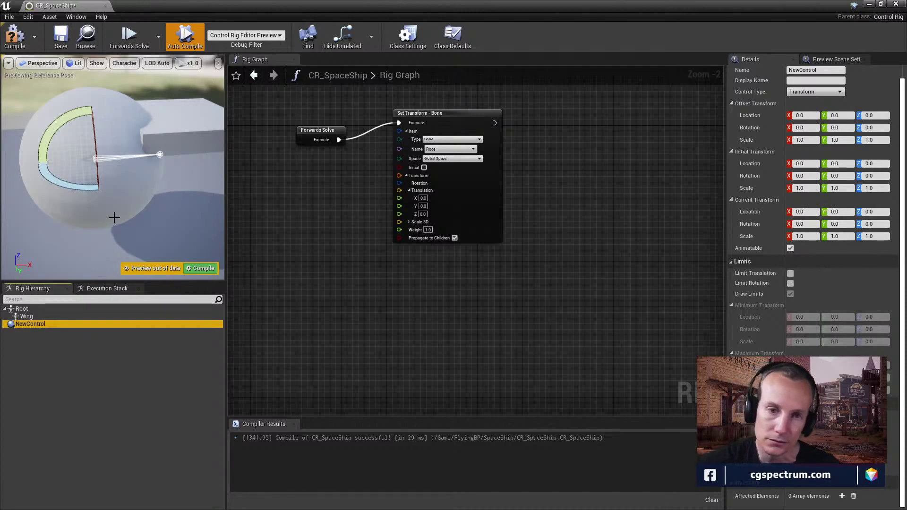
right_drag(129, 167, 164, 162)
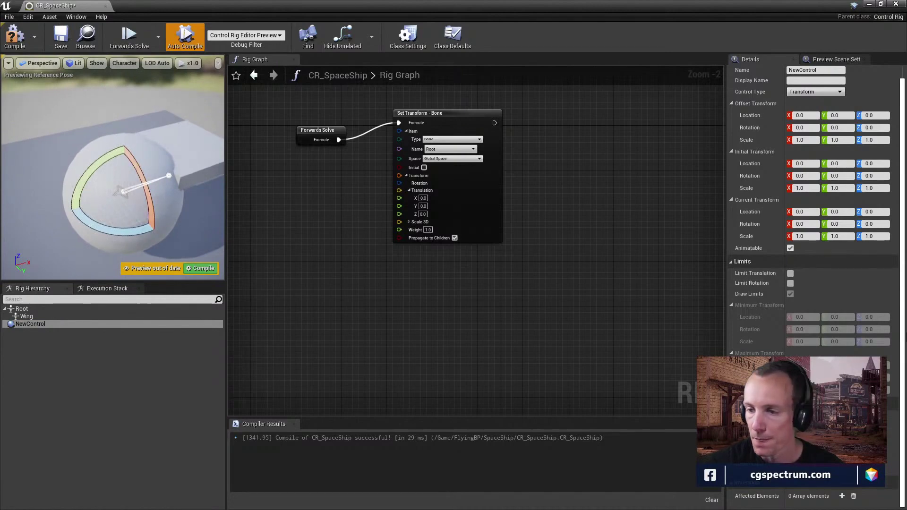
Step: Try an Initial Transform scale of 20 on X and Y for NewControl, and reset the scale to 1
scroll(824, 250, up, 1)
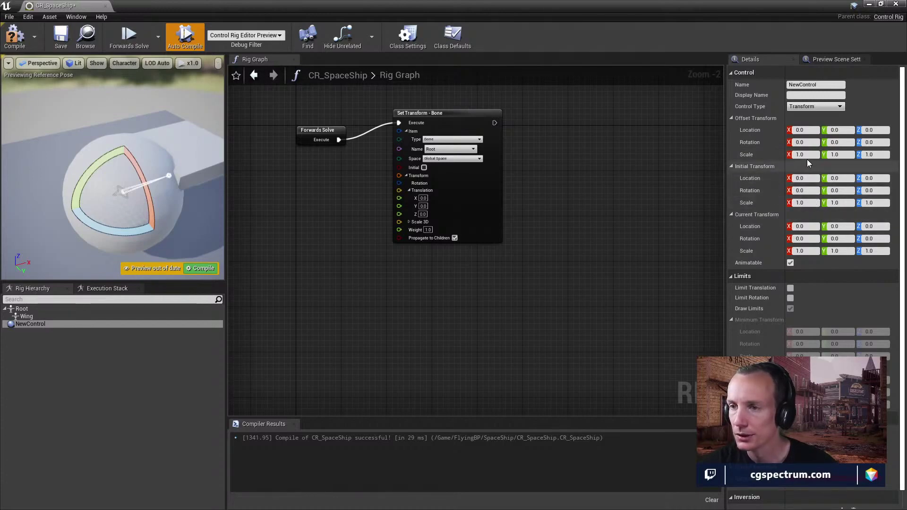
click(801, 203)
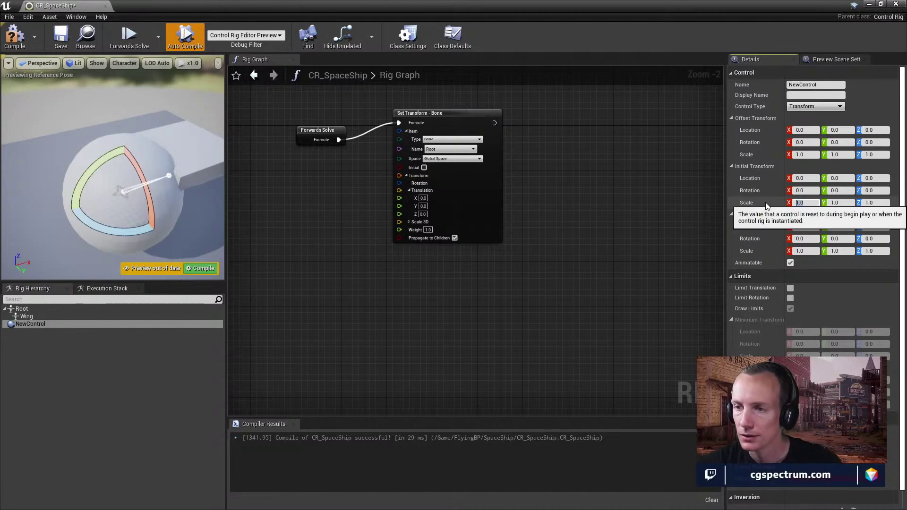
text(20)
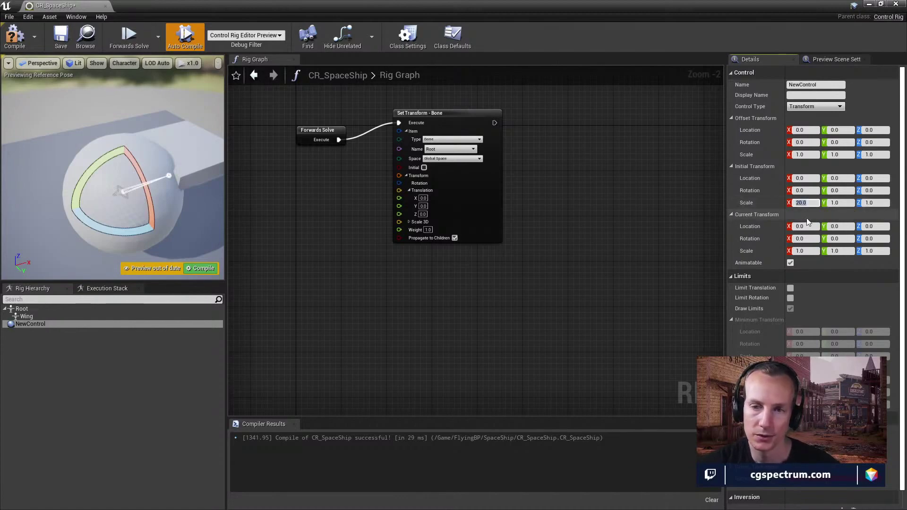
key(Tab)
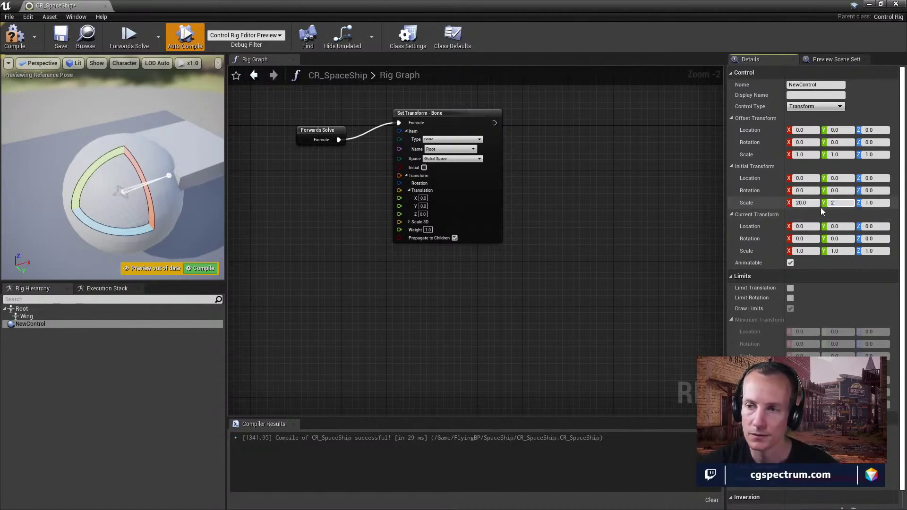
drag(813, 203, 775, 205)
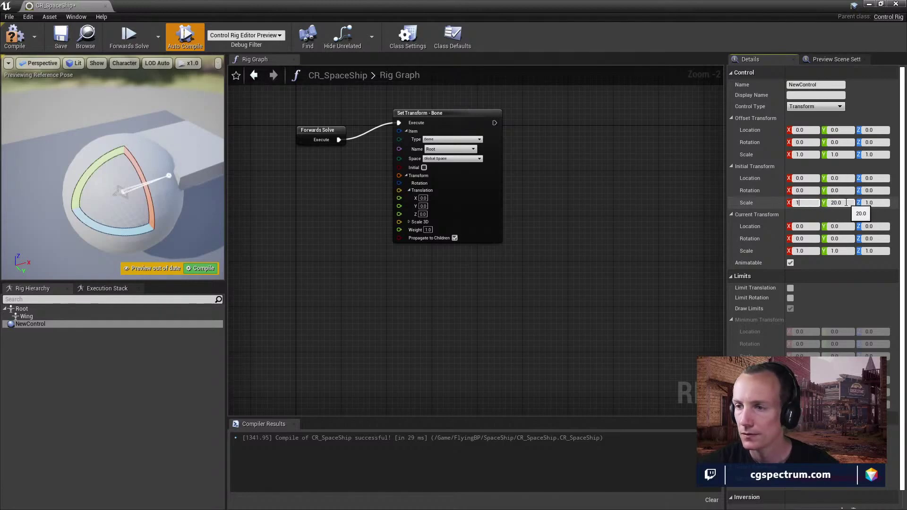
text(1)
key(Tab)
Step: Try an Offset Transform X scale of 20 for NewControl, and reset it to 1
click(807, 155)
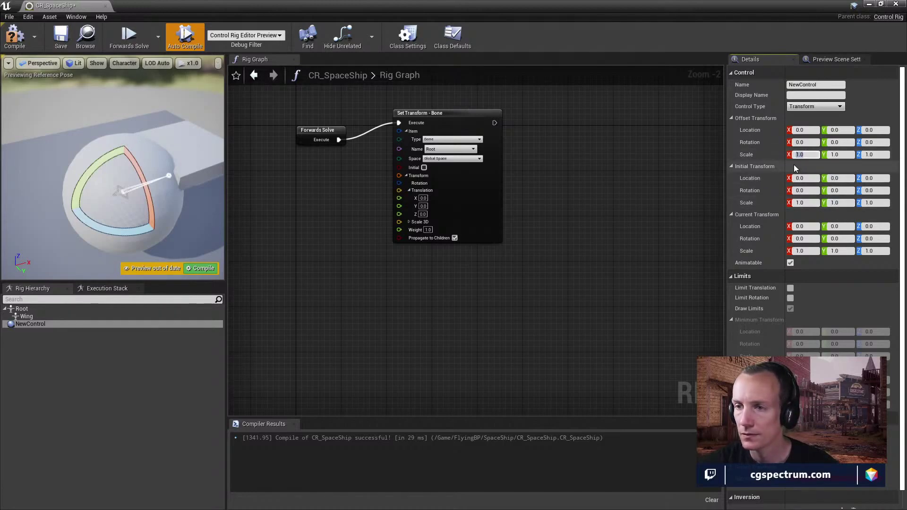
text(20)
key(Return)
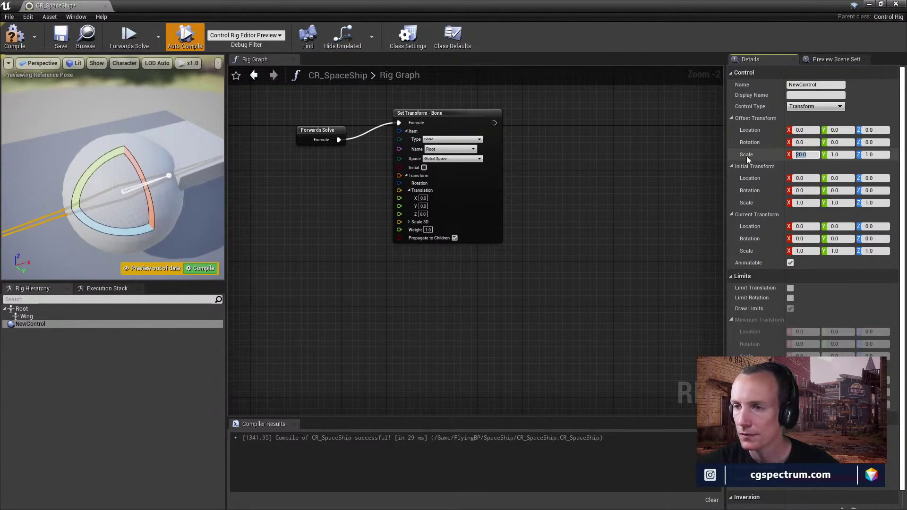
text(1)
key(Return)
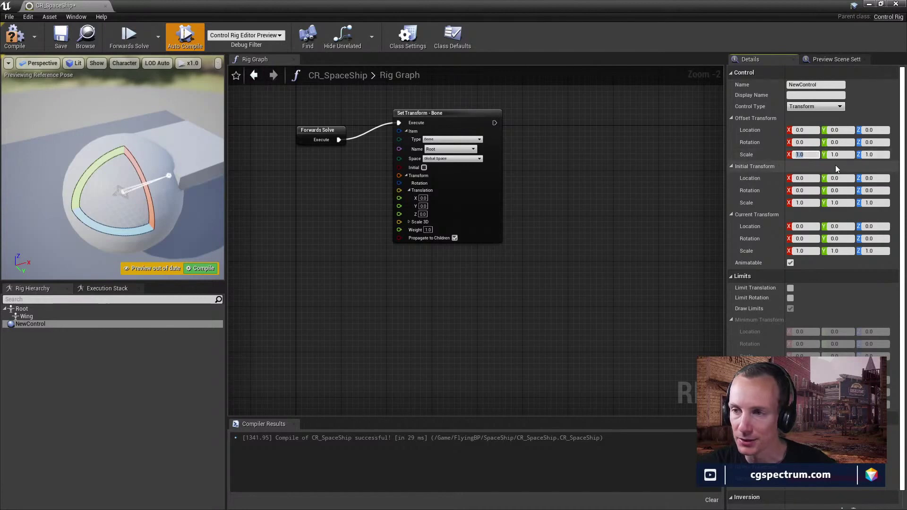
Step: Set NewControl's Offset Transform scale to 5 on the X, Y and Z axes
text(50)
key(BackSpace)
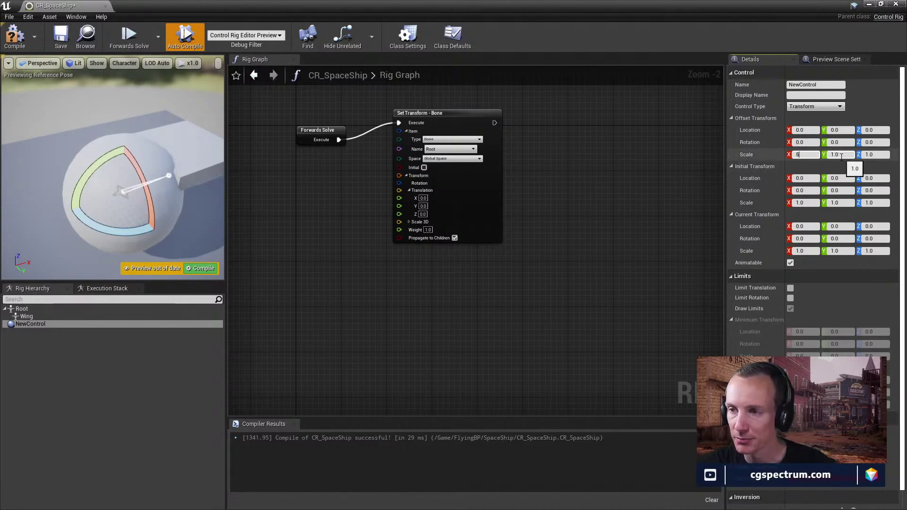
key(Return)
click(843, 157)
text(5)
key(Return)
click(867, 155)
text(5)
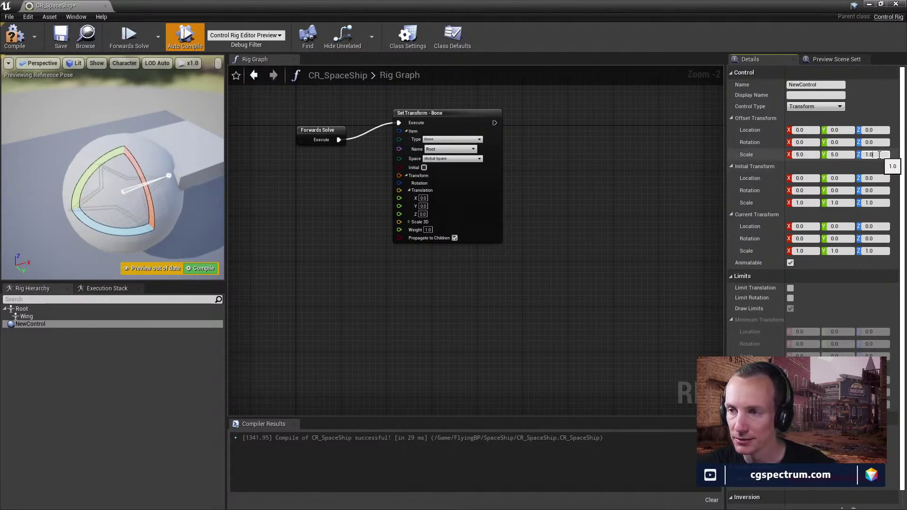
key(Return)
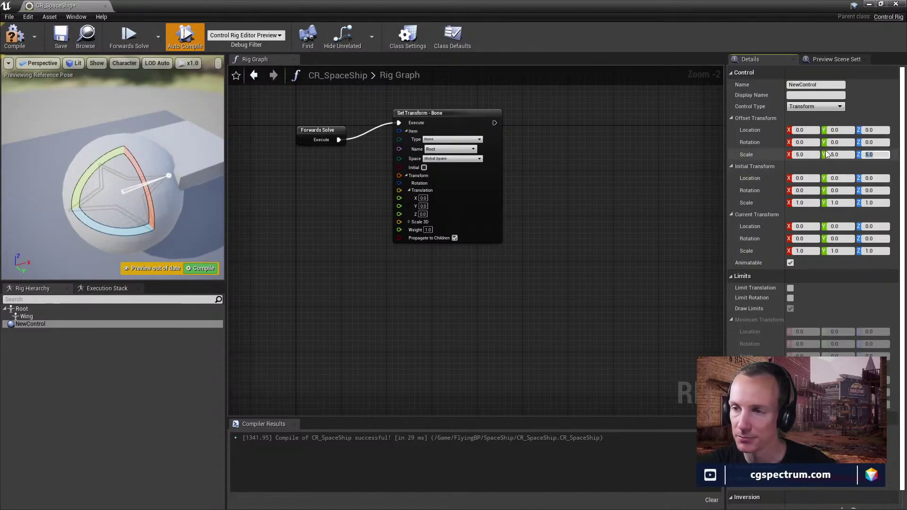
Step: Set NewControl's Offset Transform scale to 10 on the X, Y and Z axes
click(801, 155)
text(10)
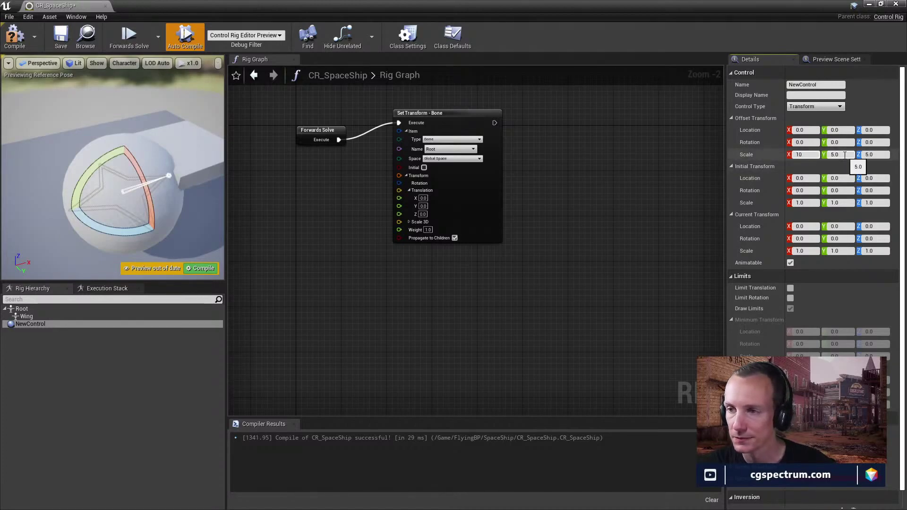
key(Tab)
text(201)
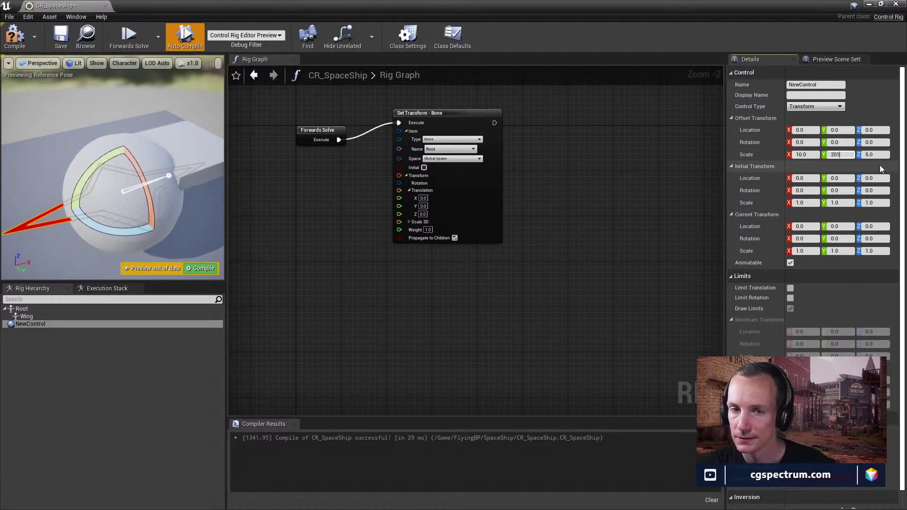
key(Return)
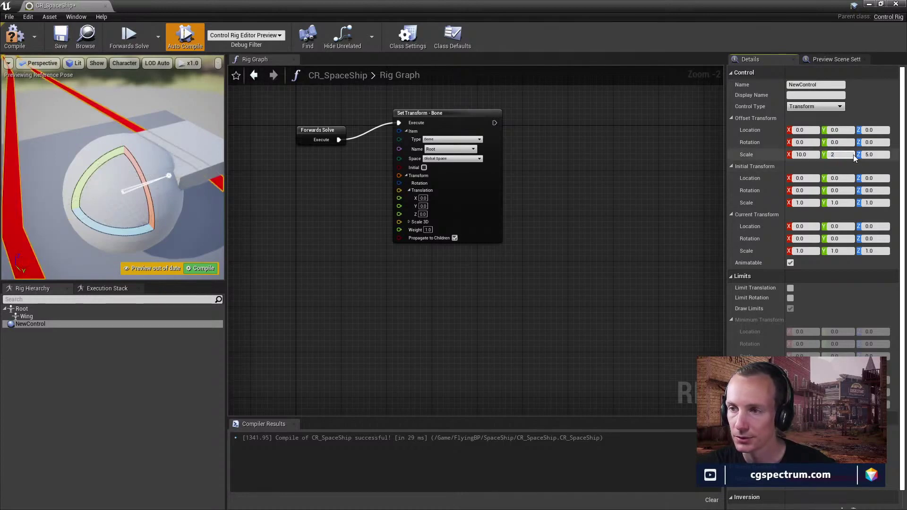
drag(842, 155, 815, 163)
text(10)
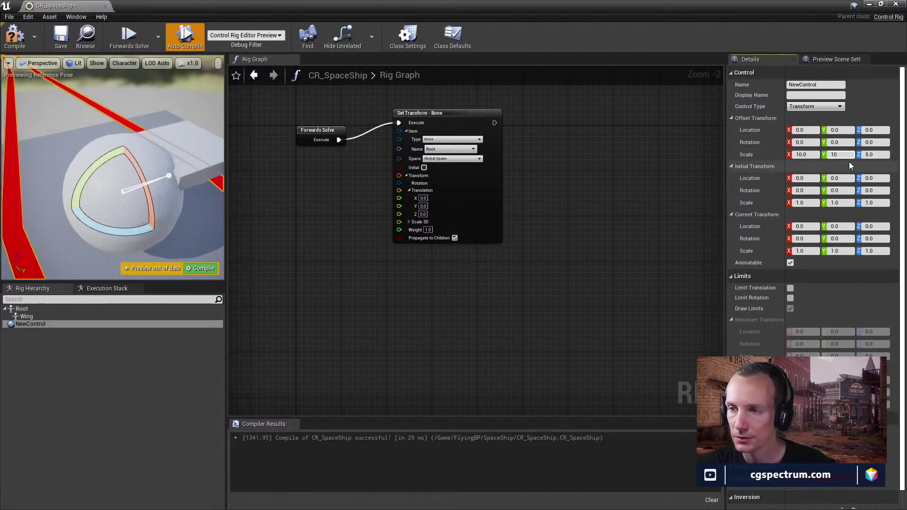
key(Return)
click(870, 155)
text(10)
key(Return)
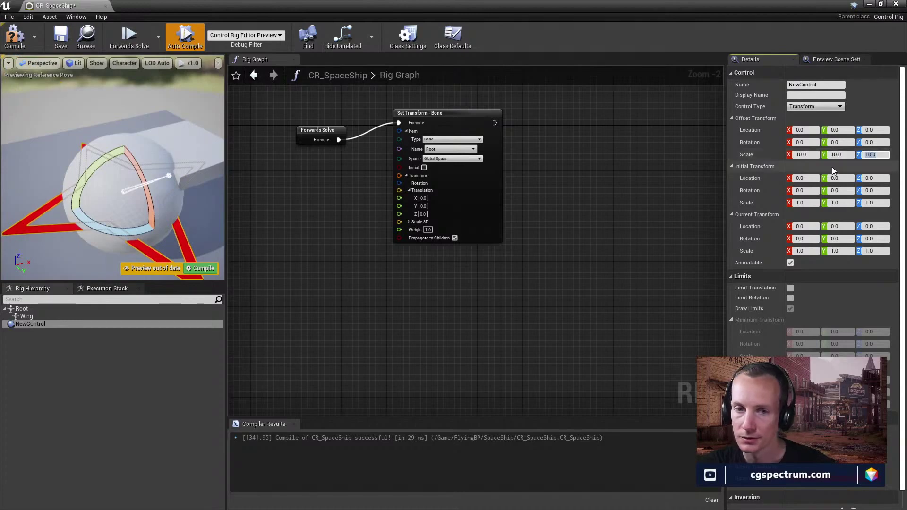
right_drag(141, 237, 218, 211)
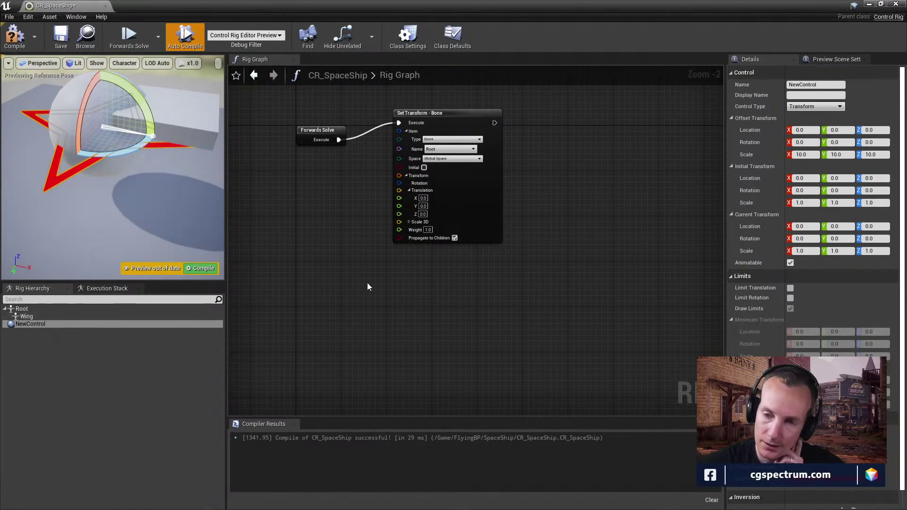
right_click(424, 283)
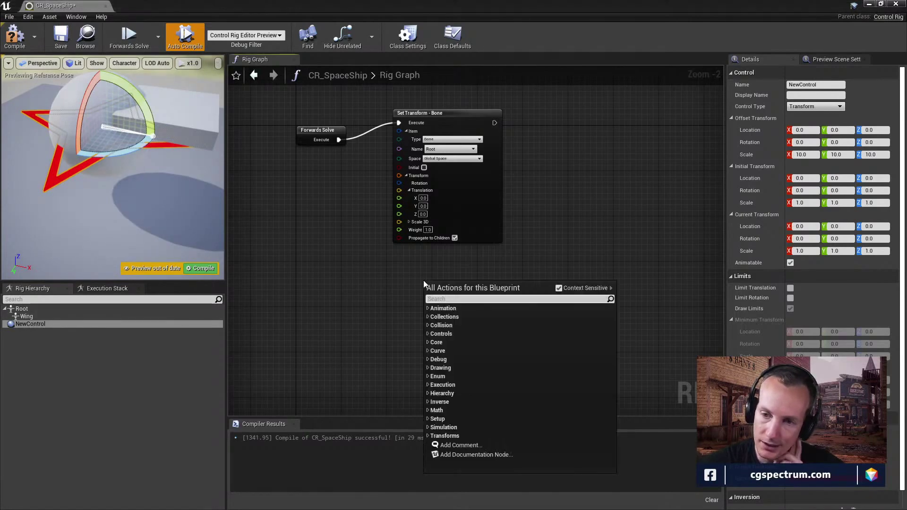
drag(55, 324, 400, 299)
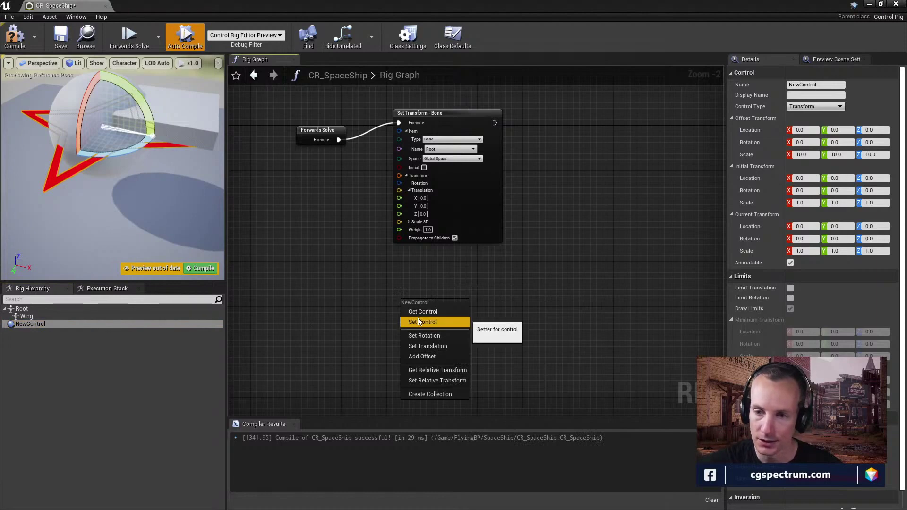
click(435, 347)
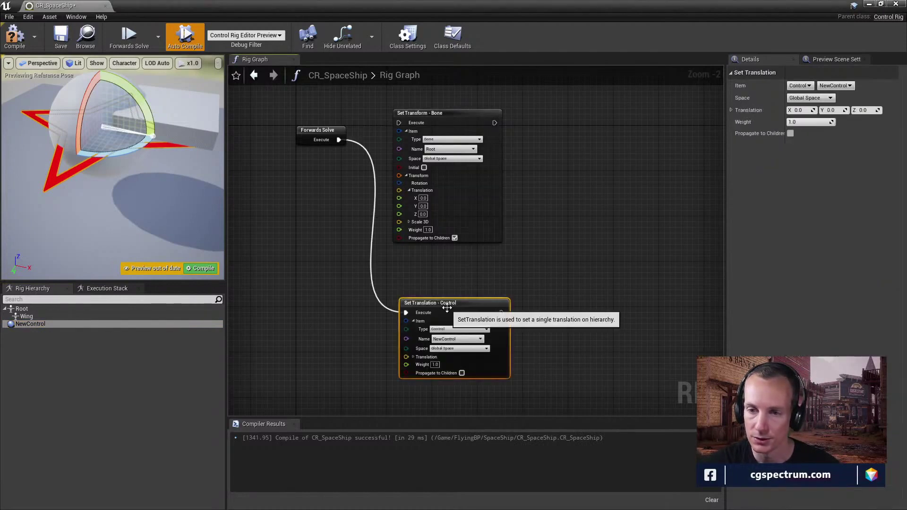
drag(444, 304, 446, 277)
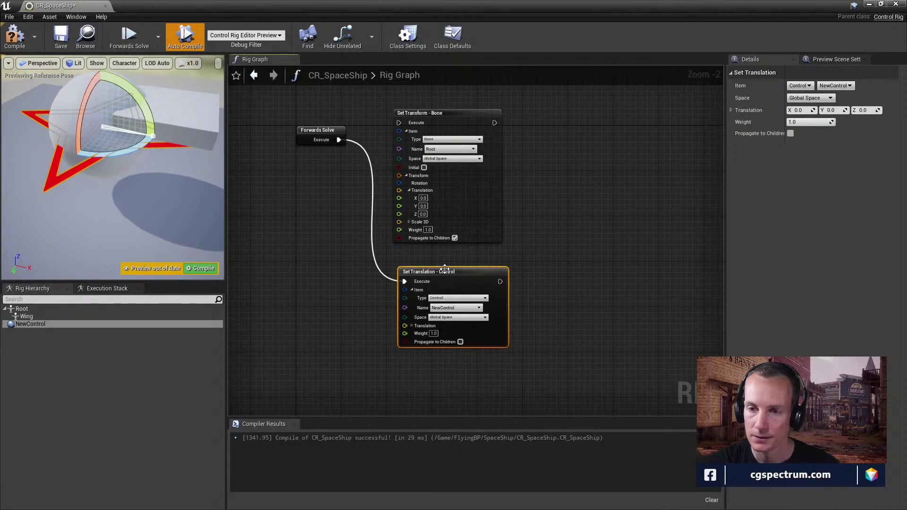
drag(445, 270, 451, 276)
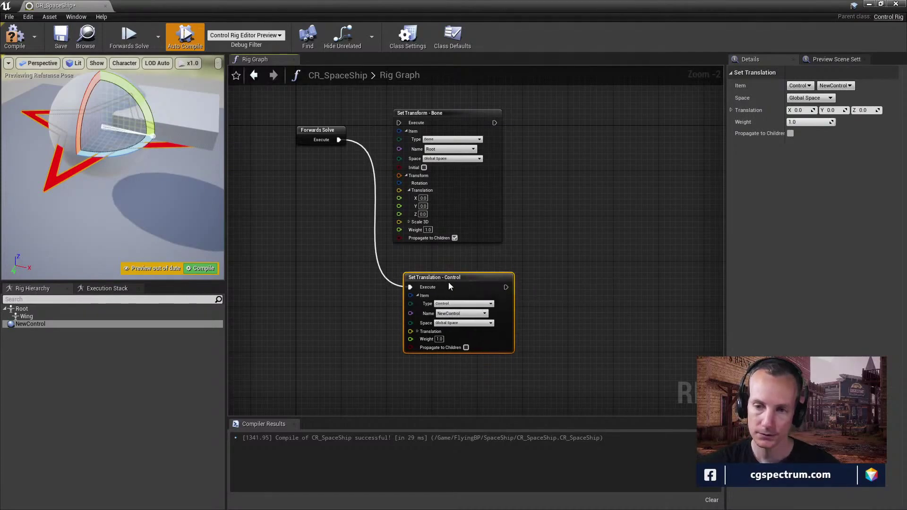
key(Delete)
Step: Add a Get Control node for NewControl to the rig graph, placed below the Set Transform - Bone node
click(45, 323)
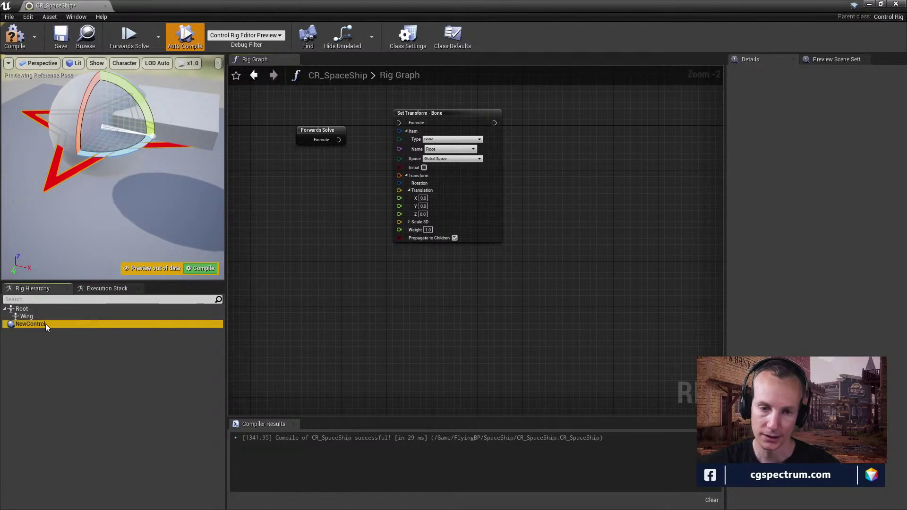
drag(46, 324, 444, 299)
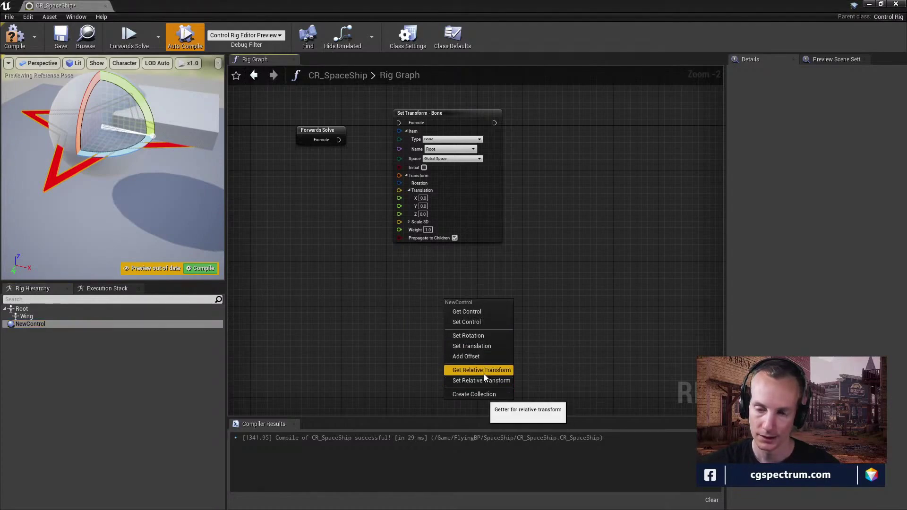
click(476, 315)
drag(496, 304, 463, 283)
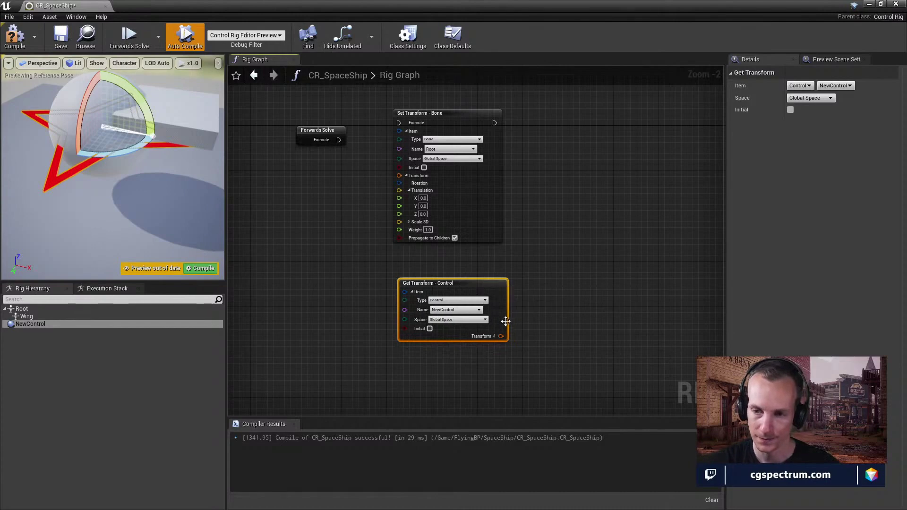
Step: Connect NewControl's Transform output to the Root bone's Set Transform input, and link Forwards Solve to that node's Execute
drag(500, 336, 399, 176)
drag(339, 140, 400, 123)
right_drag(146, 183, 256, 163)
right_drag(114, 180, 123, 154)
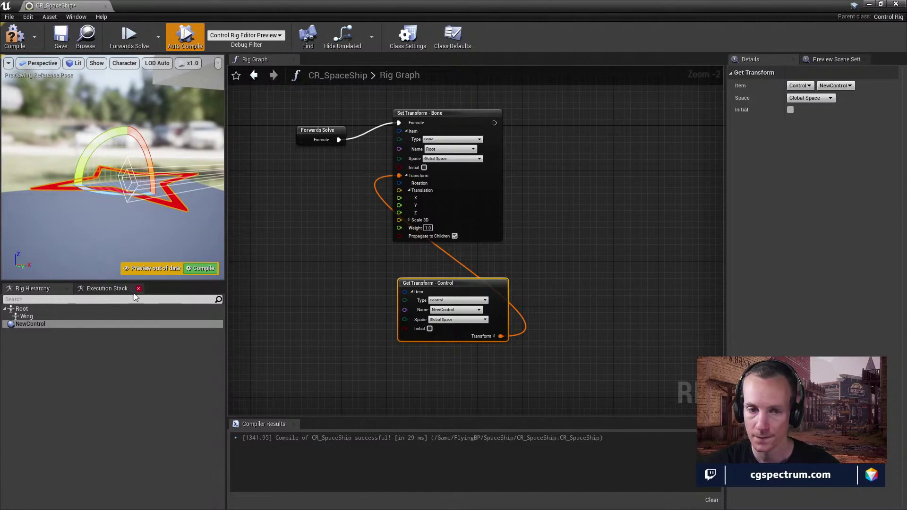
Step: Reset NewControl's Offset Transform scale to 1 on the X, Y and Z axes
click(50, 326)
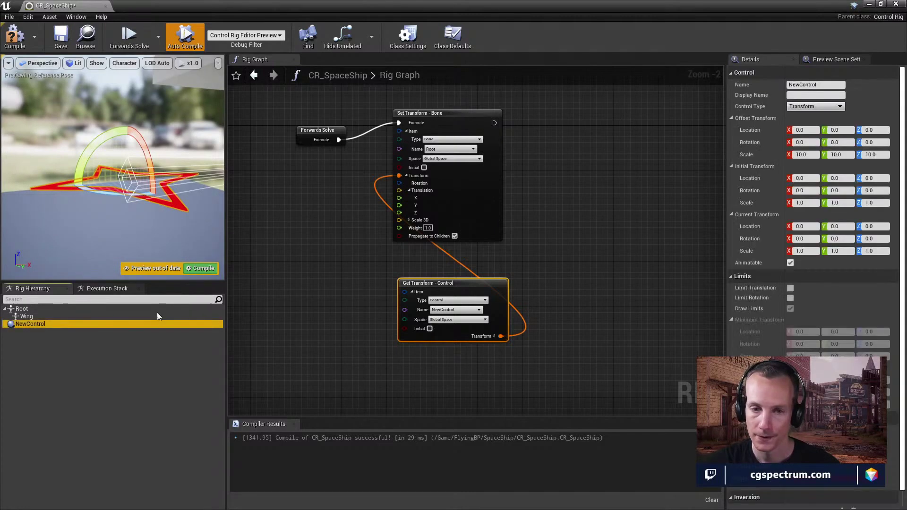
click(806, 155)
text(1)
key(Tab)
text(1)
key(Tab)
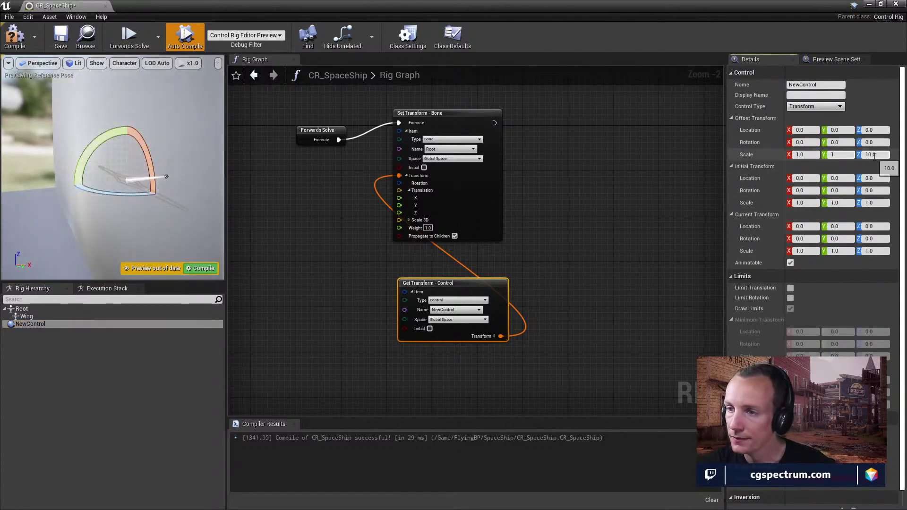
text(1)
key(Return)
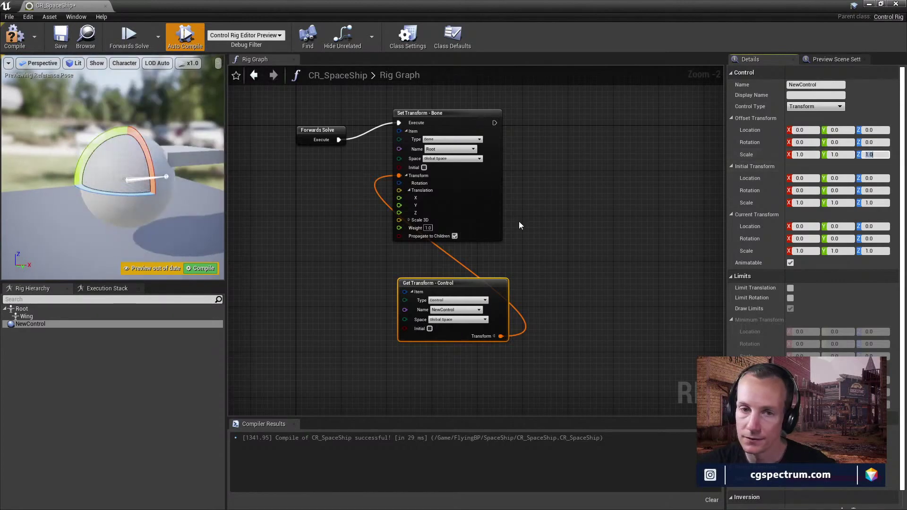
Step: Try a Current Transform X scale of 10 for NewControl, and reset it to 1
click(818, 251)
text(10)
key(Return)
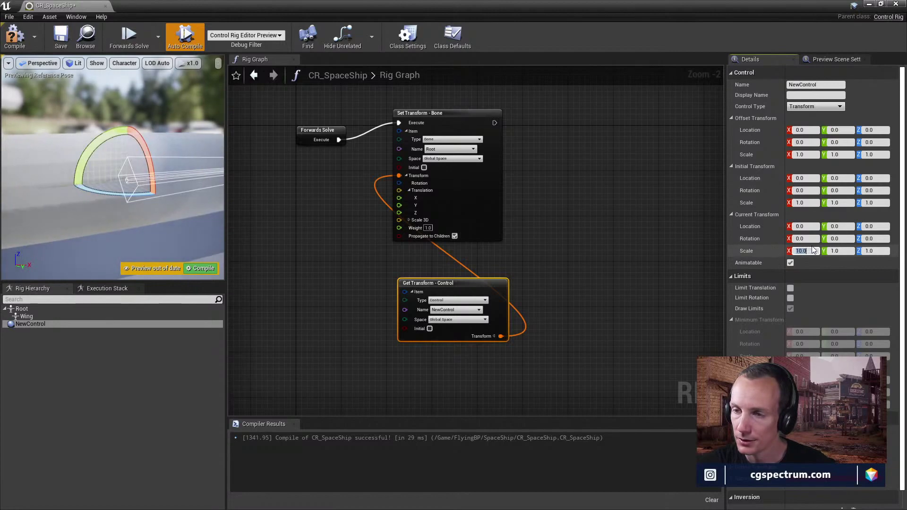
text(0)
key(Return)
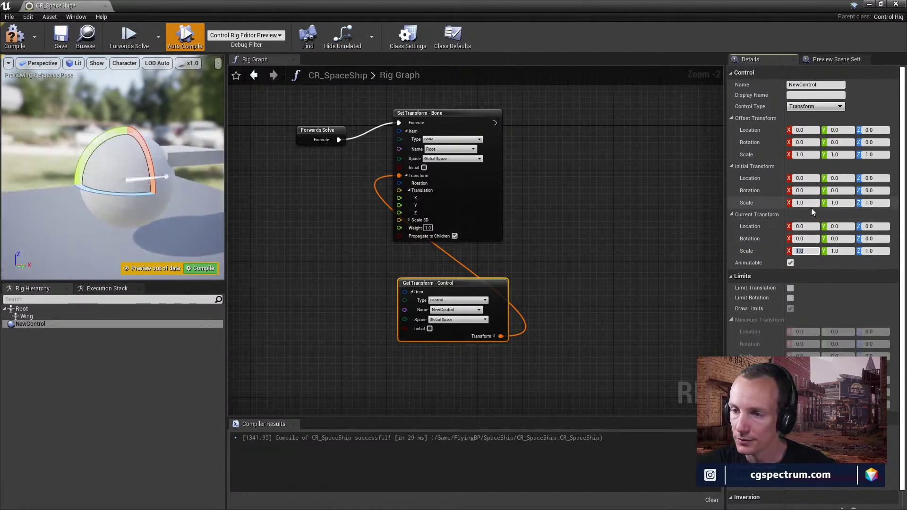
Step: Try an X scale of 10 in NewControl's Initial Transform and Offset Transform, and reset both to 1
click(809, 203)
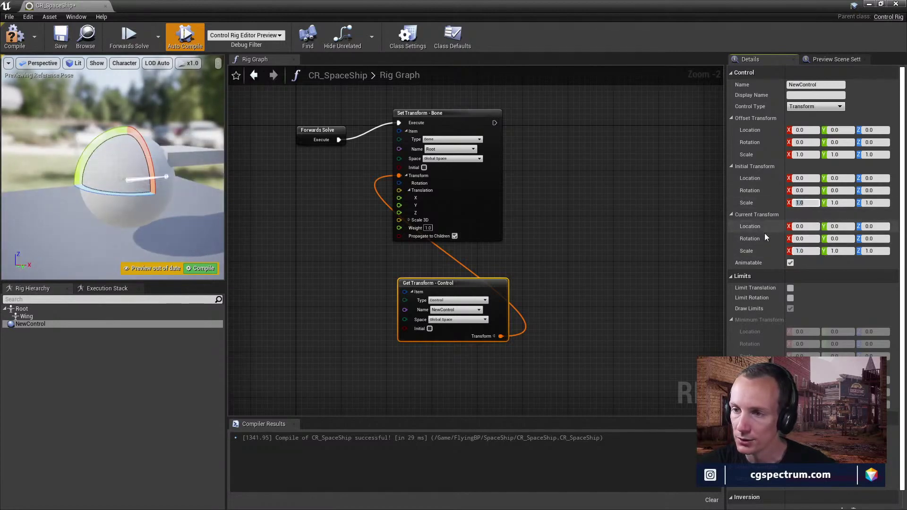
text(10)
key(Return)
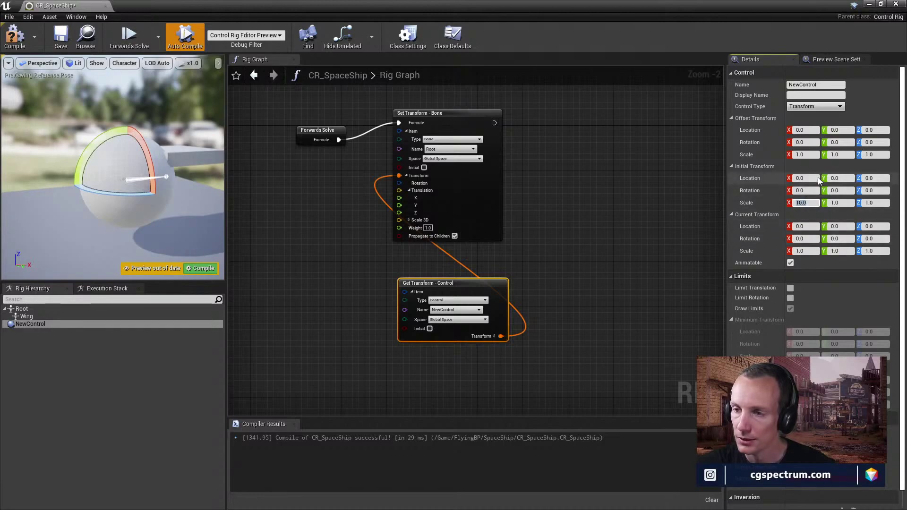
click(809, 155)
text(10)
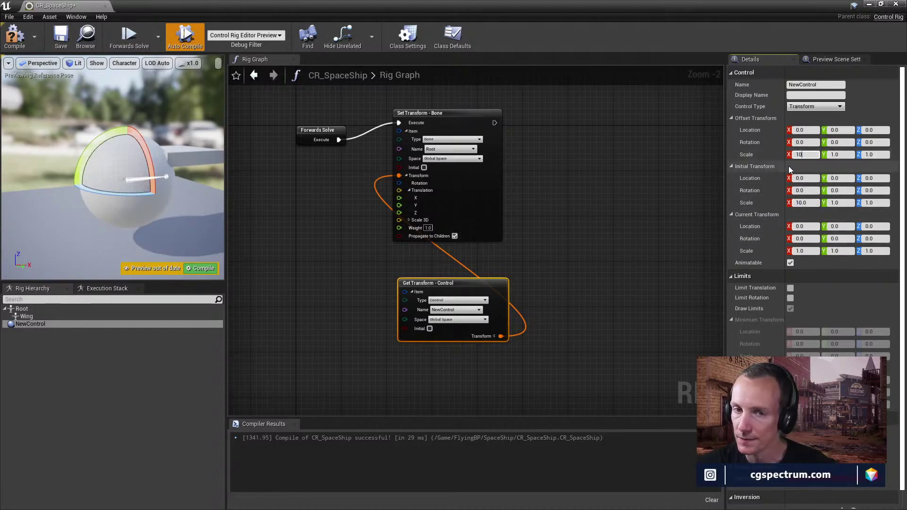
key(Return)
text(1)
key(Return)
click(809, 202)
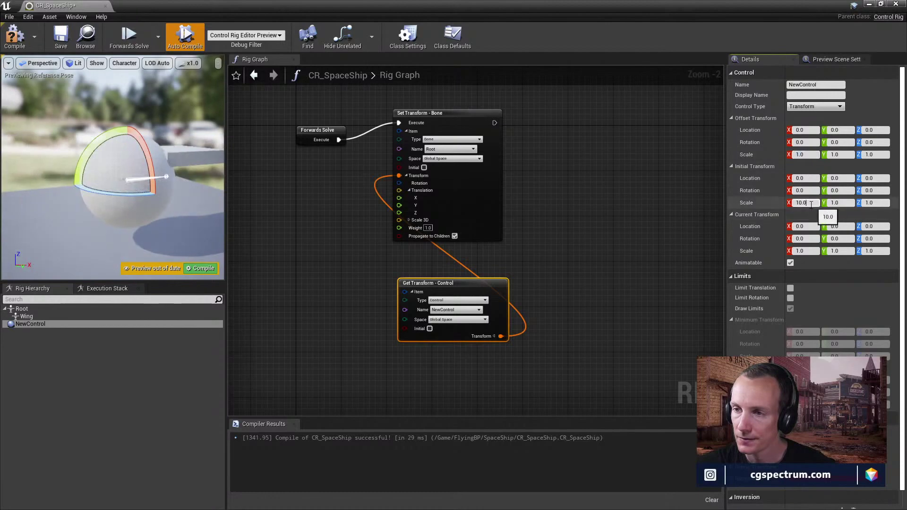
text(1)
key(Return)
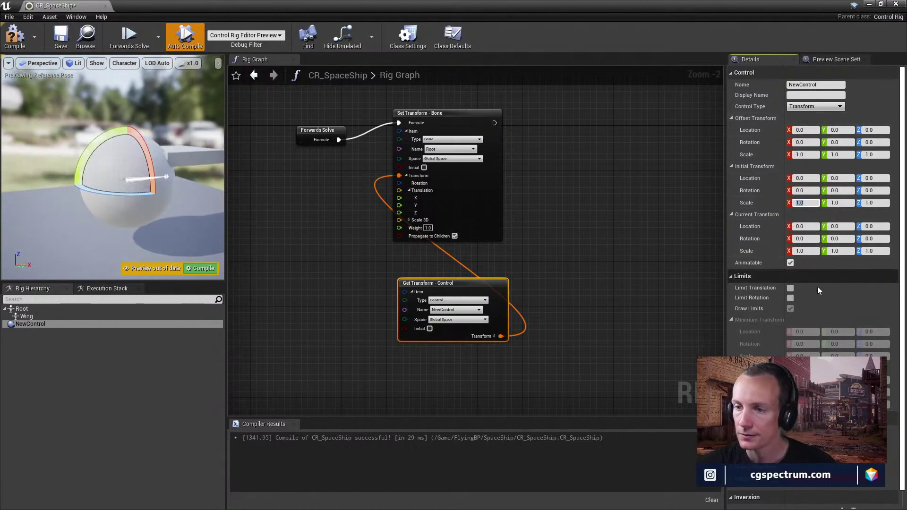
Step: Set the scale of NewControl's star gizmo to 10 on the X, Y and Z axes
click(790, 288)
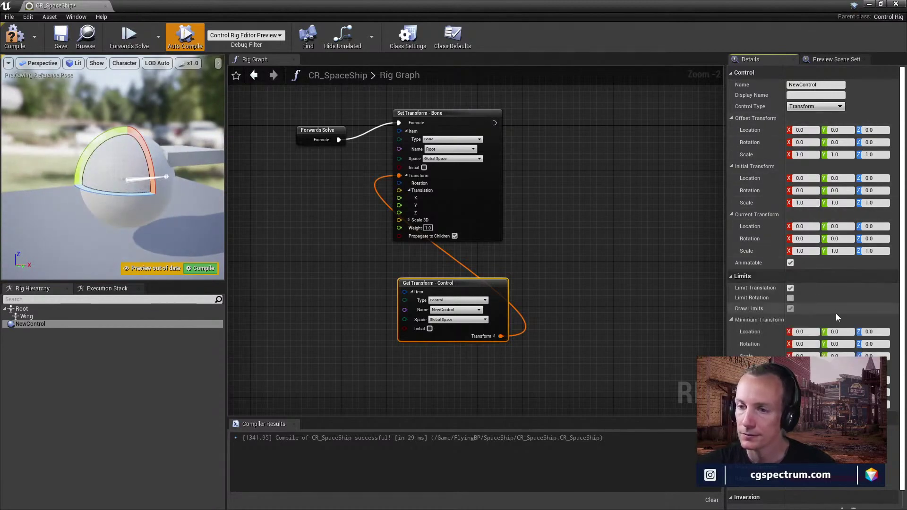
click(790, 288)
scroll(832, 332, down, 1)
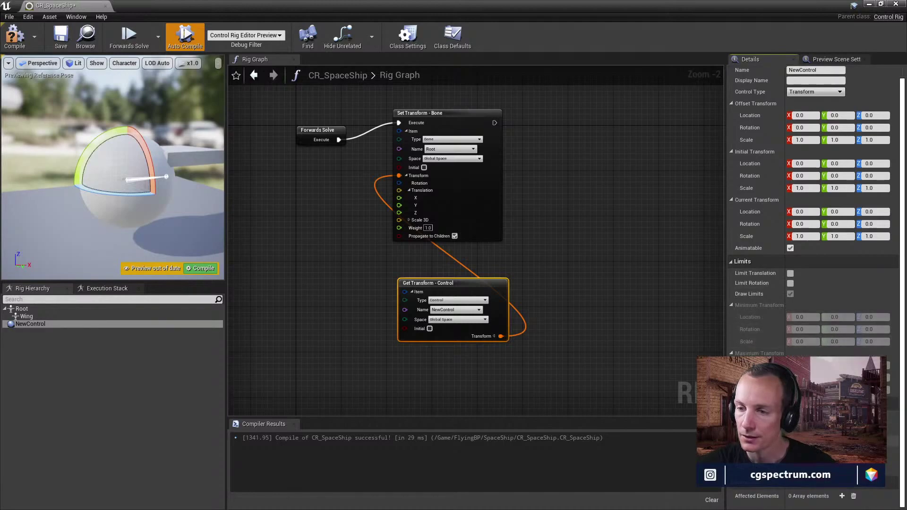
scroll(813, 208, down, 3)
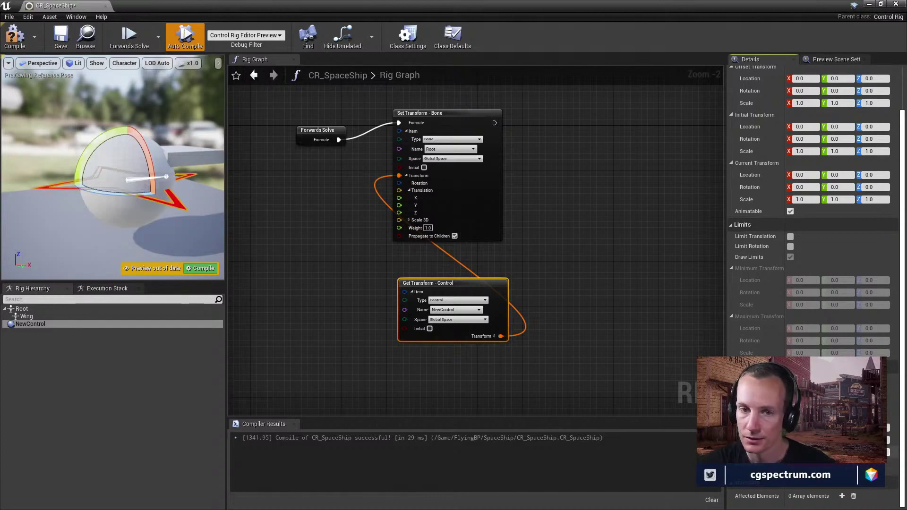
right_drag(158, 217, 160, 197)
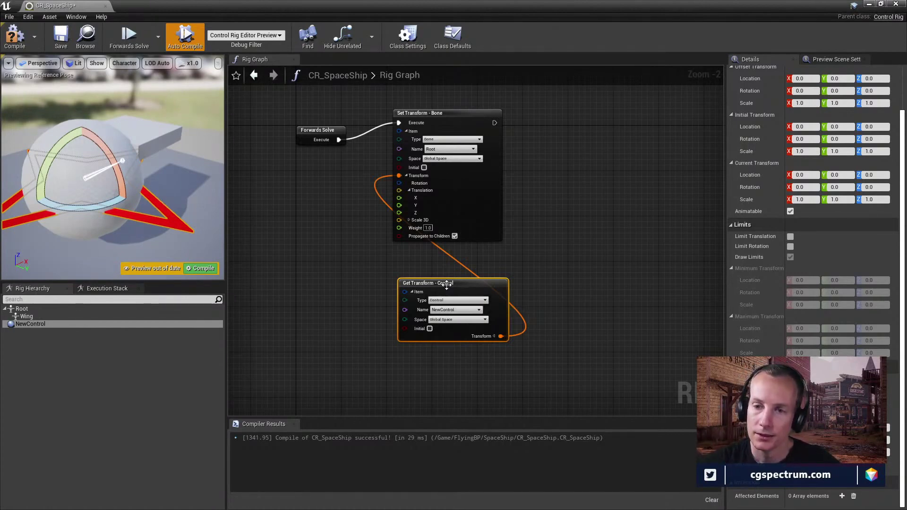
Step: Try moving NewControl up about 147 units on Z, and undo the move along with the preceding scale edits
drag(399, 288, 393, 283)
click(124, 215)
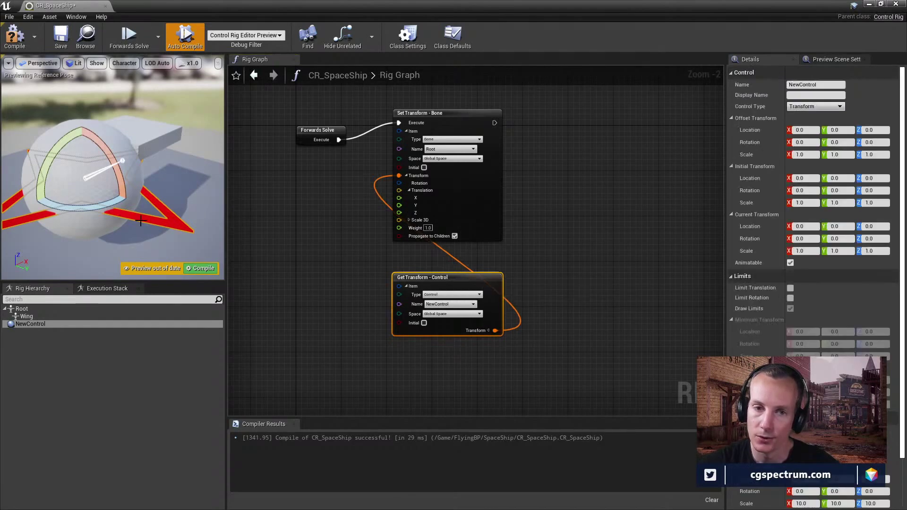
key(w)
drag(83, 155, 106, 111)
key(ctrl+z)
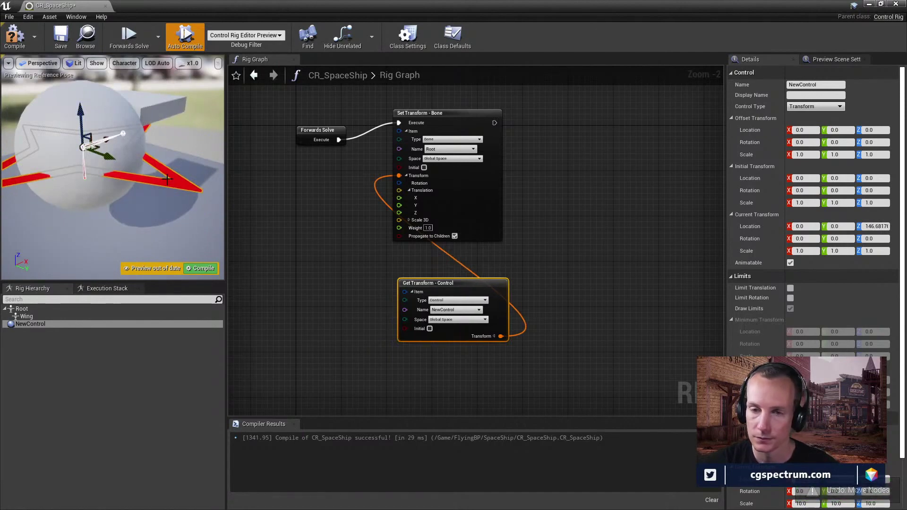
key(ctrl+z)
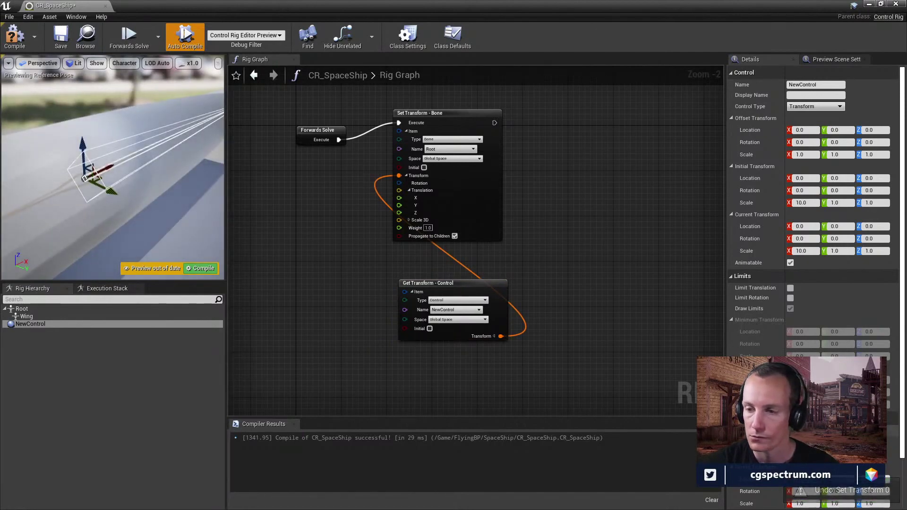
Step: Set the X scale of NewControl's Current Transform and Initial Transform to 1
scroll(813, 213, down, 2)
scroll(813, 213, up, 1)
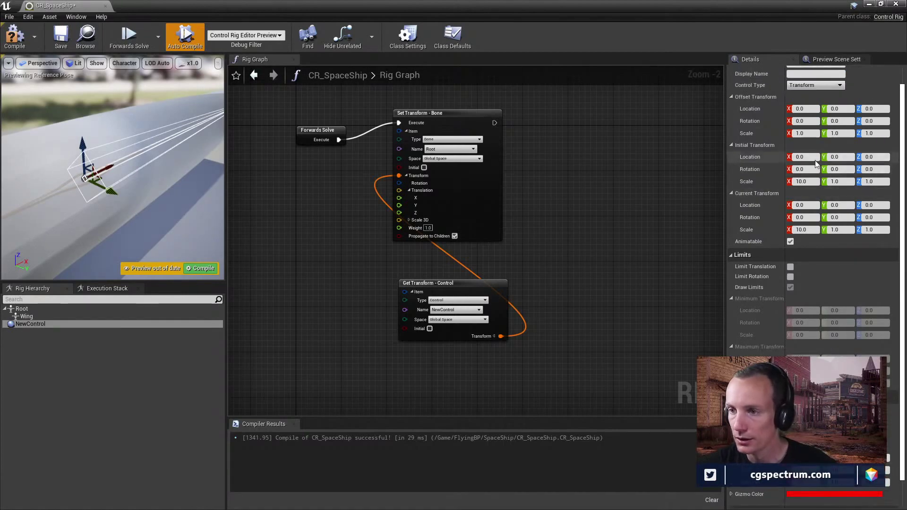
click(806, 229)
text(1)
key(Return)
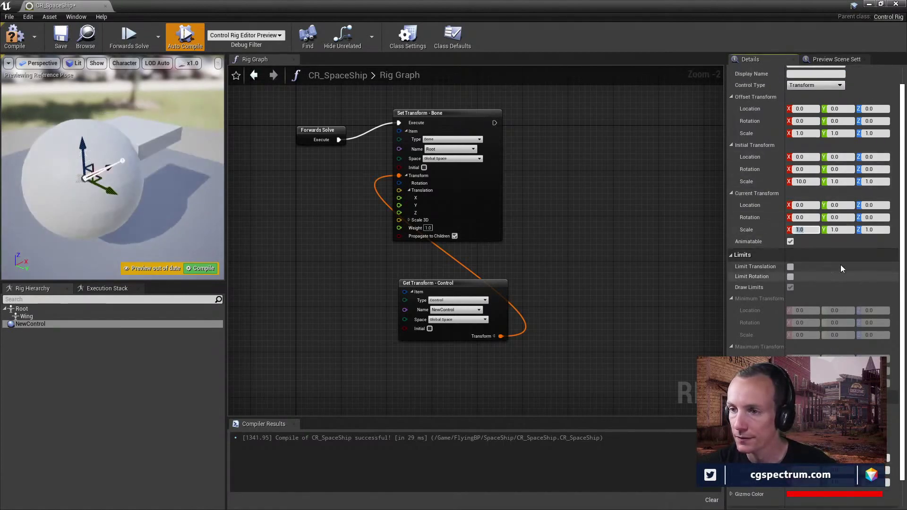
click(807, 182)
text(1)
key(Return)
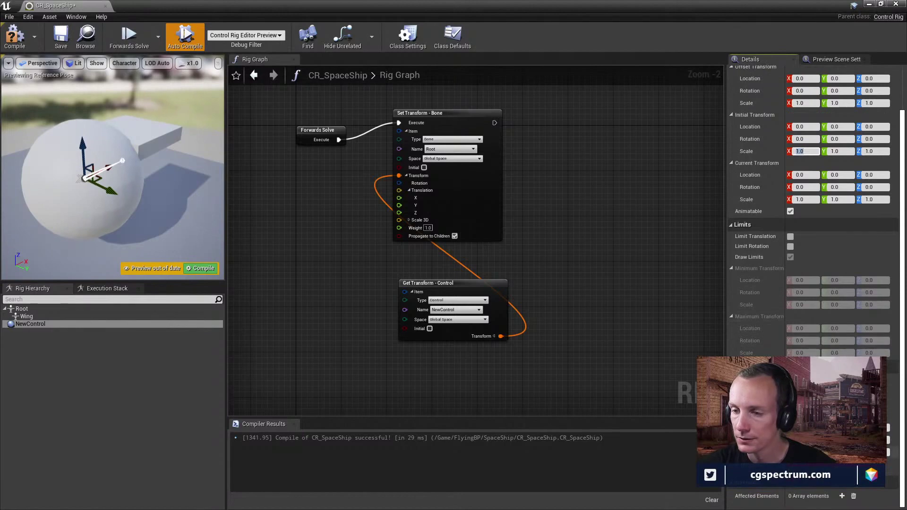
Step: Move the Get Transform - Control node up so it lines up directly beneath the Set Transform - Bone node
click(806, 452)
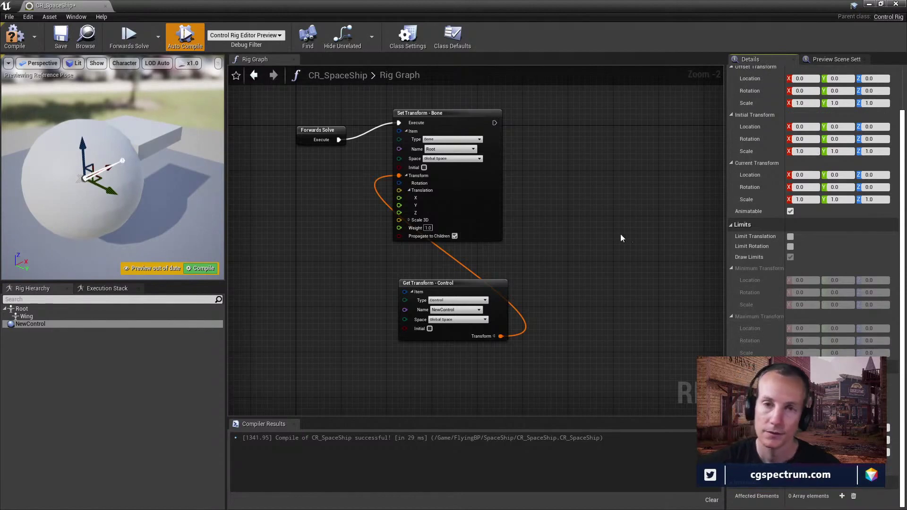
right_drag(568, 240, 548, 242)
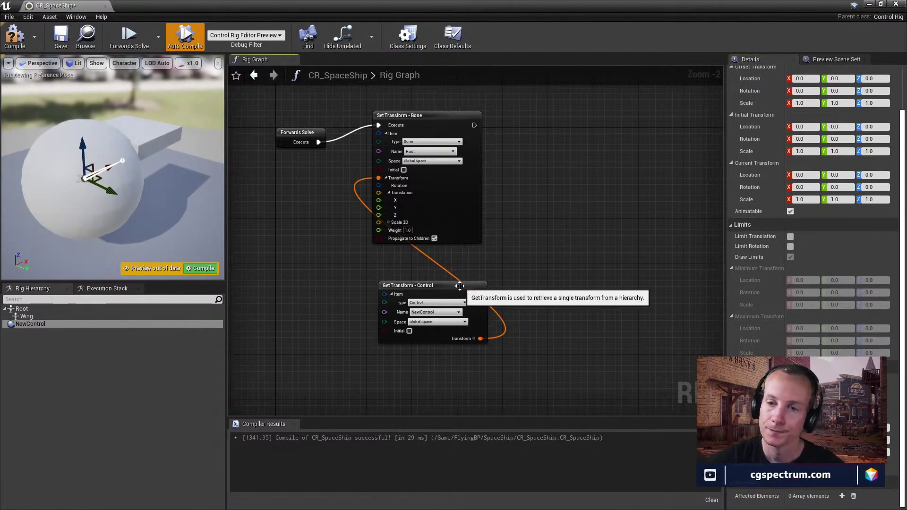
mouse_move(458, 285)
mouse_down()
mouse_move(445, 277)
mouse_move(452, 268)
mouse_up()
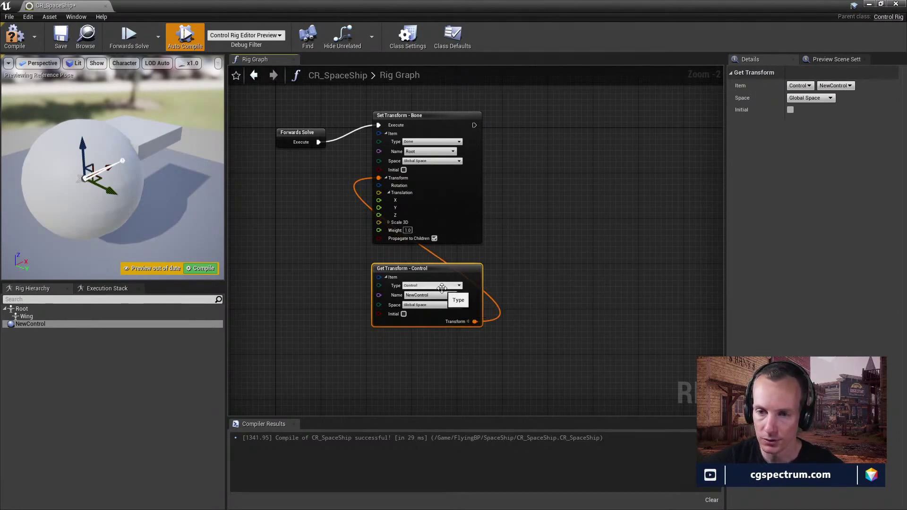
Step: Rename the control NewControl as Root_Ctrl
click(26, 324)
click(823, 84)
double_click(823, 85)
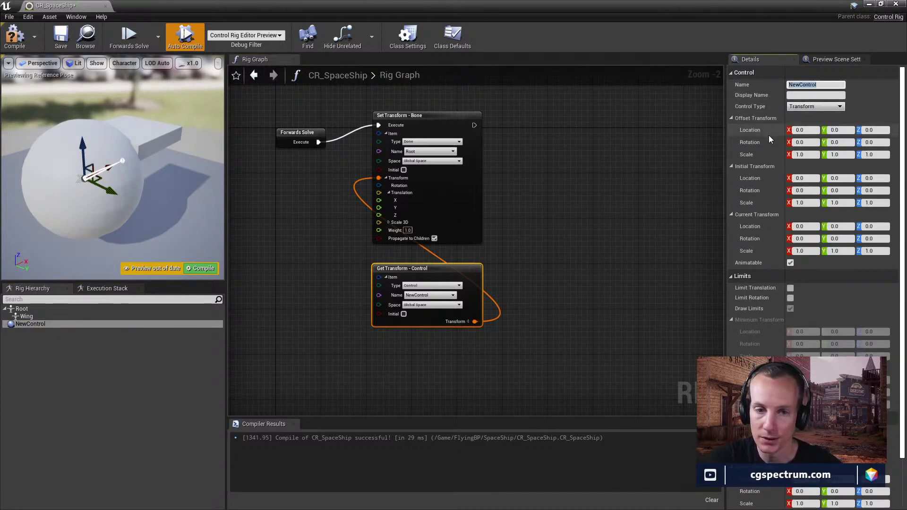
text(R)
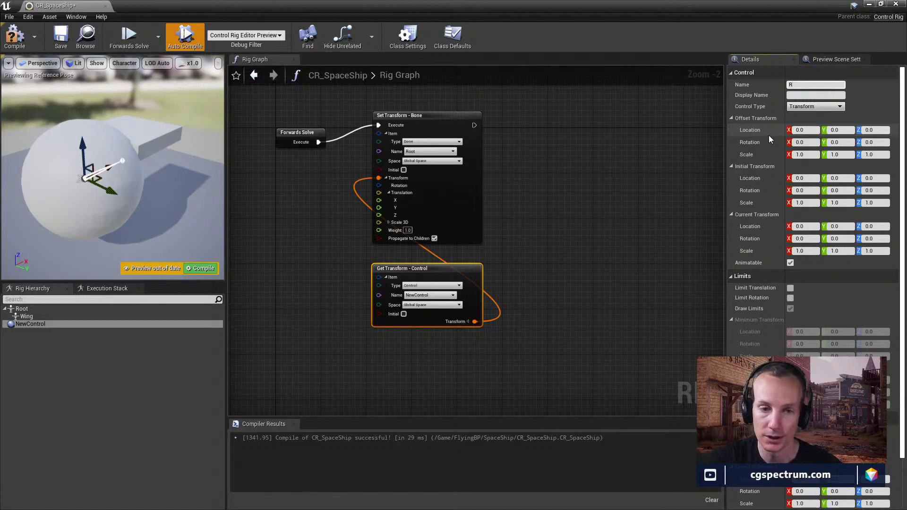
text(oot_Ctrl)
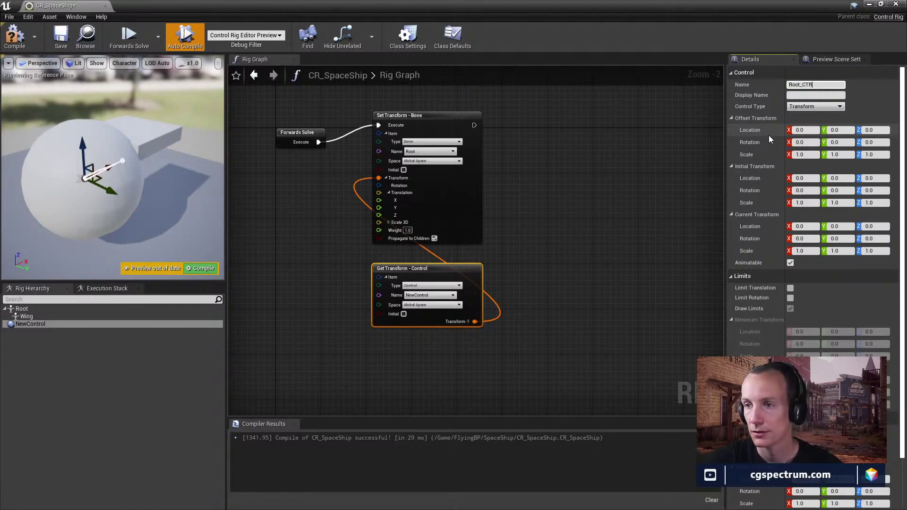
key(Return)
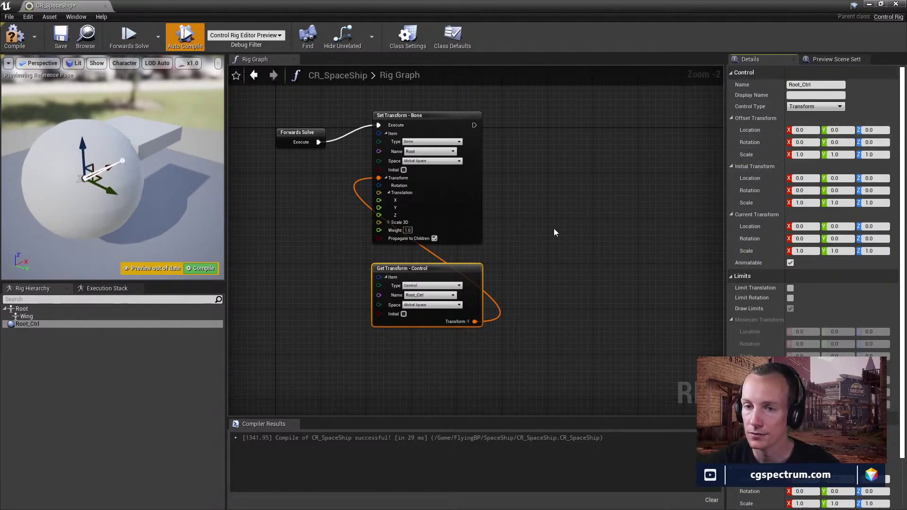
Step: Arrange the CR_SpaceShip and Mannequin_ControlRig windows to be visible together and examine the mannequin's Root & Pelvis nodes
click(556, 258)
drag(370, 3, 339, 218)
drag(715, 45, 710, 45)
right_drag(764, 228, 679, 174)
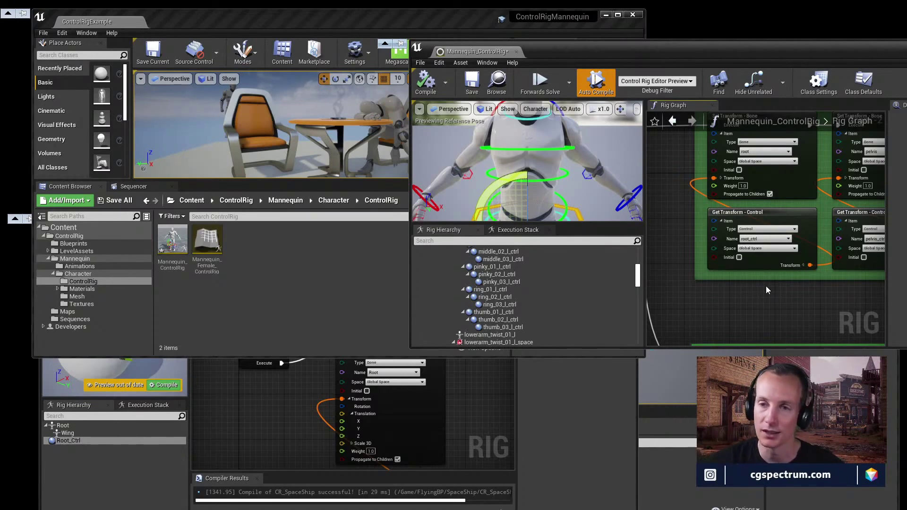
right_drag(768, 279, 714, 324)
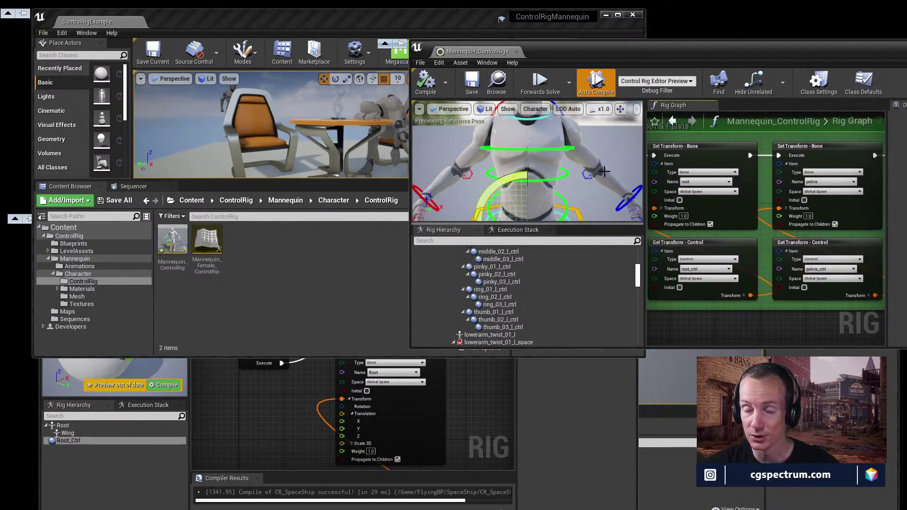
drag(409, 40, 376, 17)
right_drag(701, 347, 710, 339)
right_drag(709, 308, 737, 282)
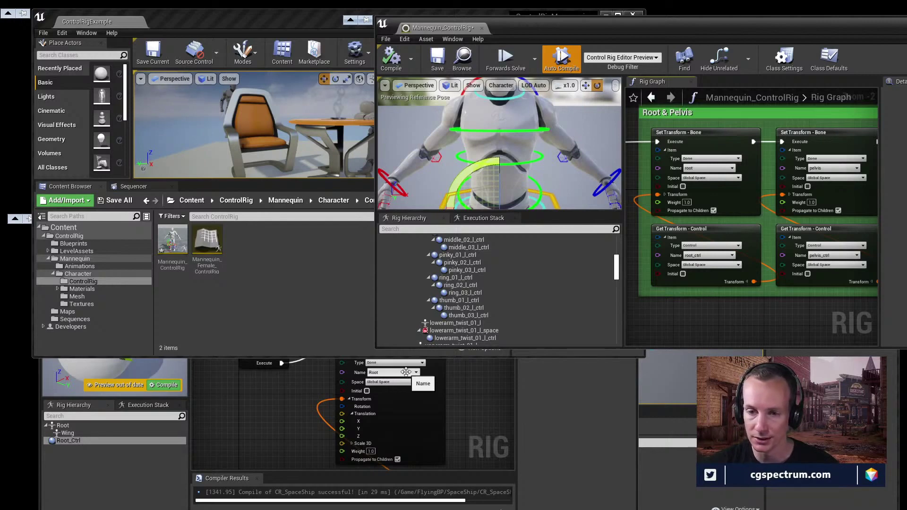
Step: Compare the Set Transform and Get Transform nodes in CR_SpaceShip with the mannequin's Root & Pelvis setup
click(449, 429)
right_drag(450, 429, 409, 316)
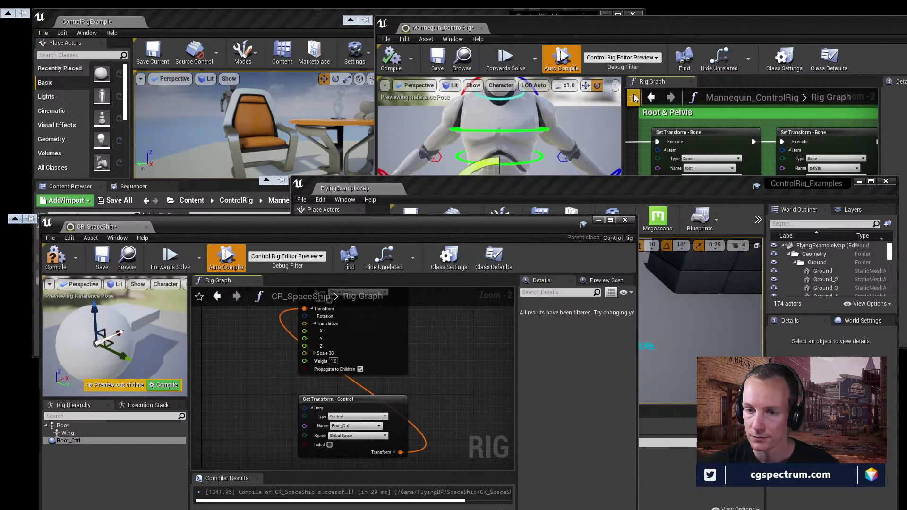
click(716, 29)
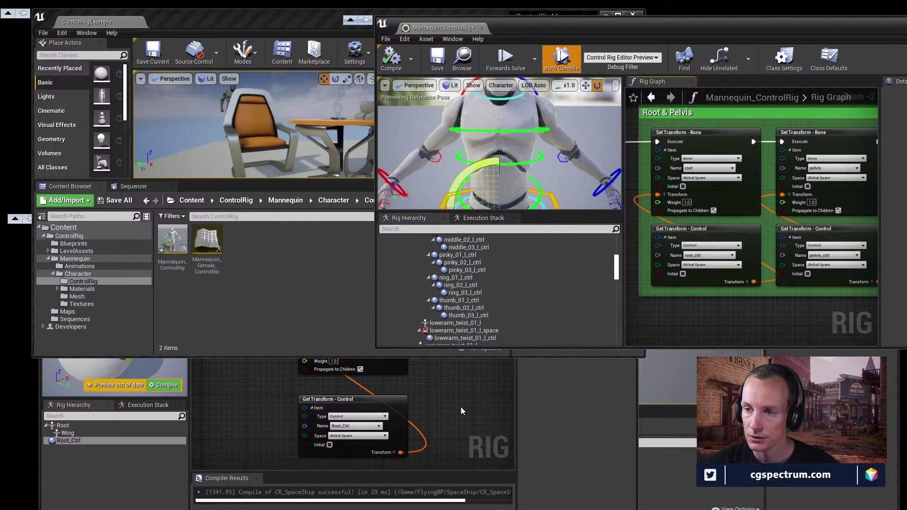
click(444, 402)
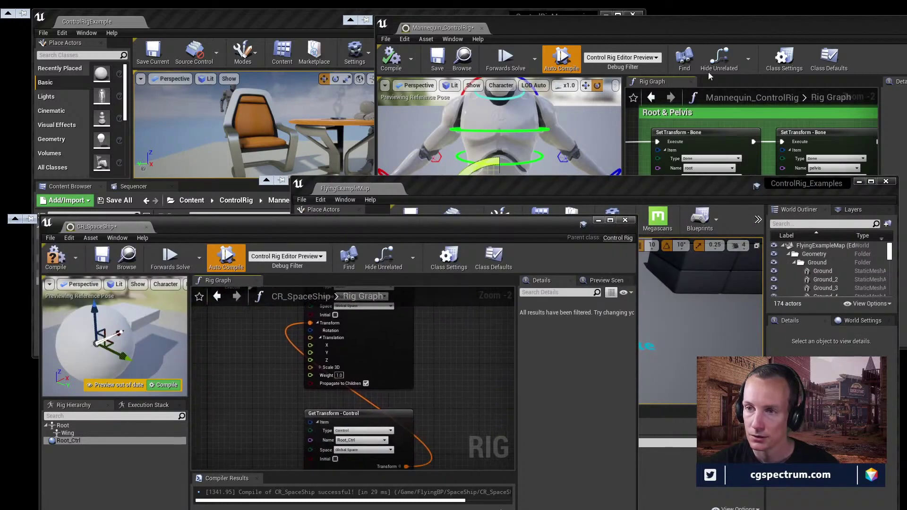
click(719, 20)
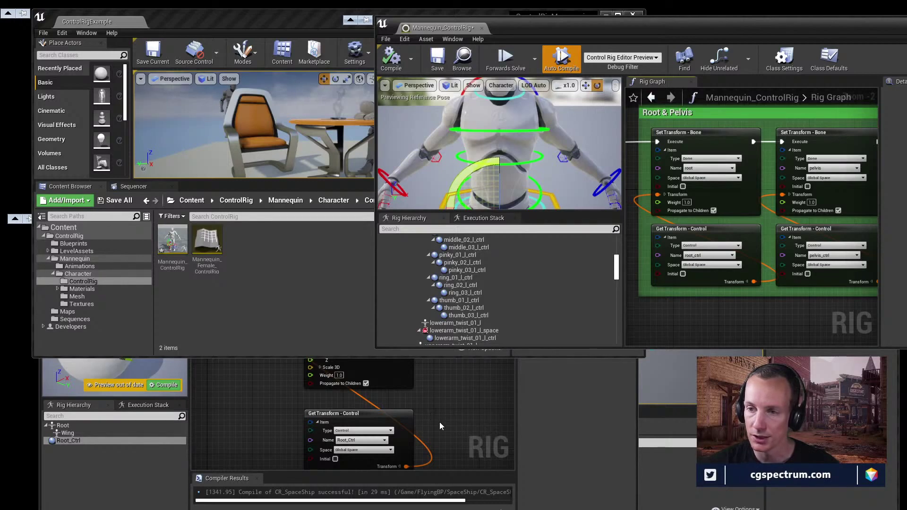
right_drag(438, 418, 450, 443)
right_drag(438, 377, 420, 425)
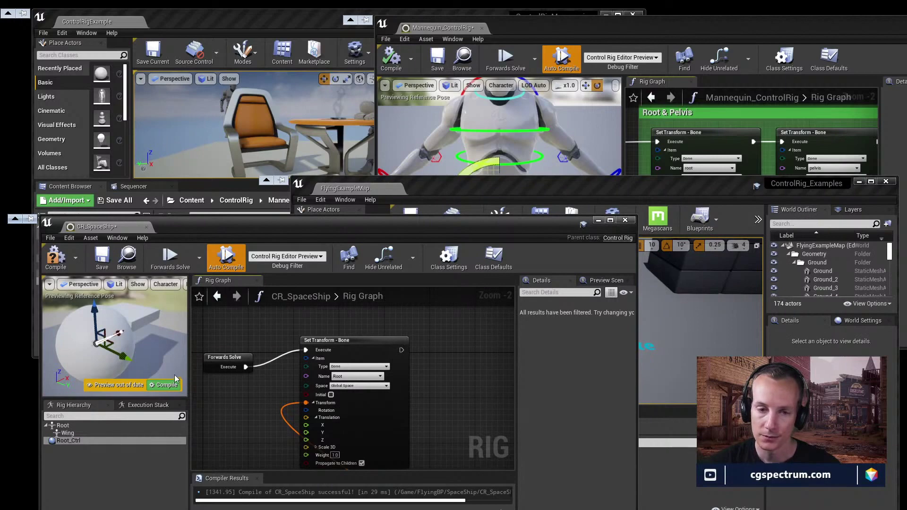
Step: Bring the CR_SpaceShip window fully into view, compile the rig and inspect the ship in the preview
drag(326, 223, 376, 160)
right_drag(307, 325, 321, 256)
click(106, 194)
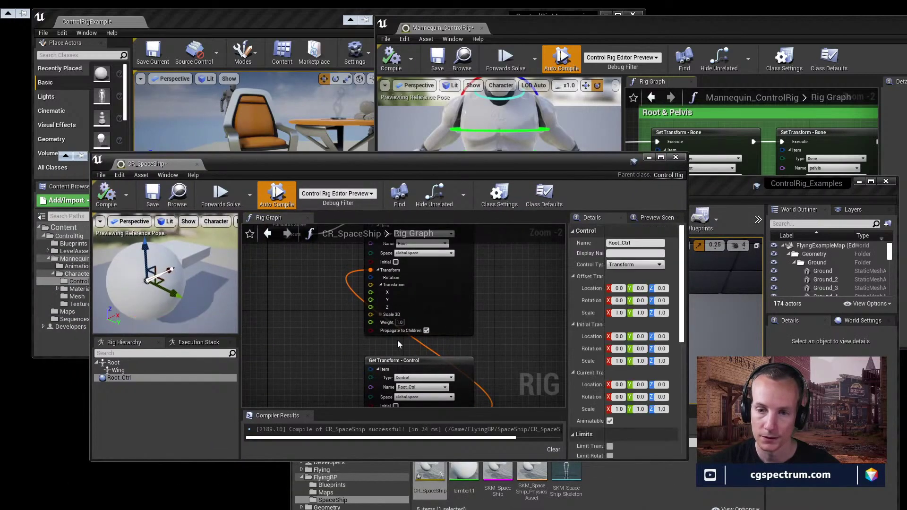
click(398, 360)
right_drag(316, 351, 288, 337)
right_drag(177, 286, 133, 283)
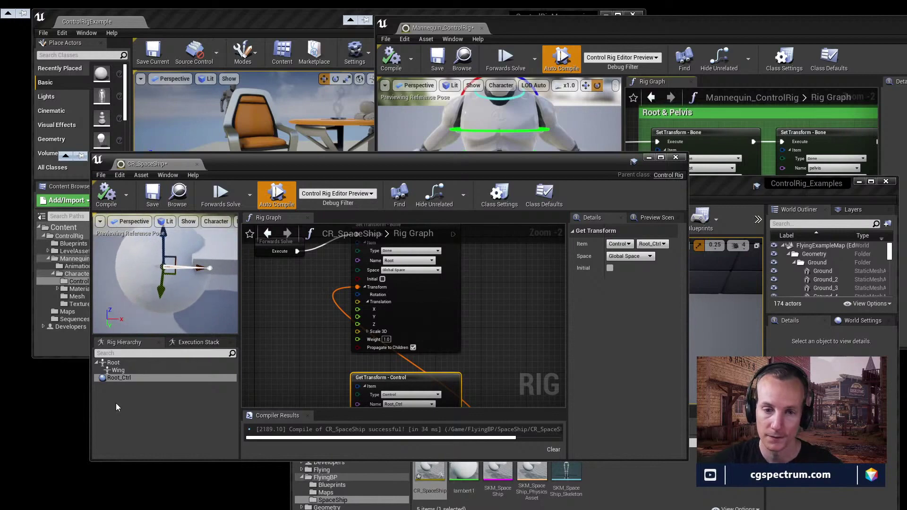
Step: Set the scale of Root_Ctrl's gizmo to 10 on the X, Y and Z axes
click(126, 378)
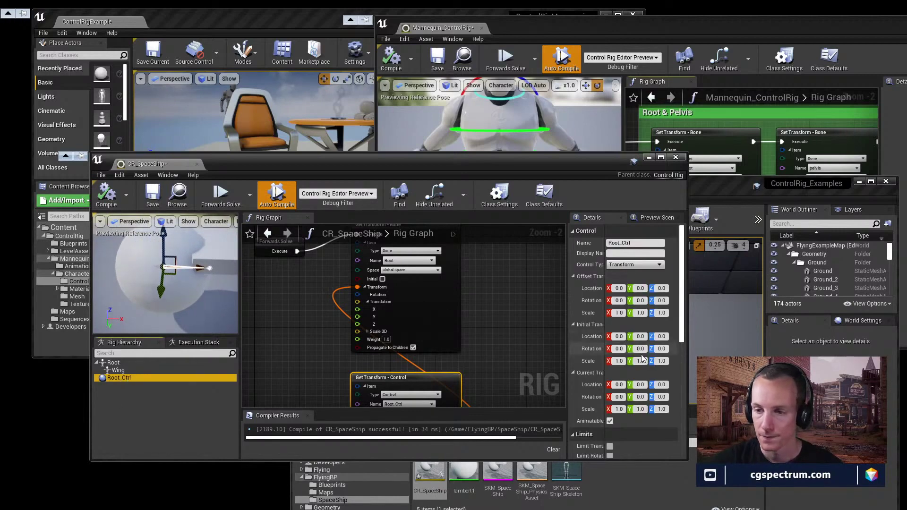
scroll(629, 418, down, 10)
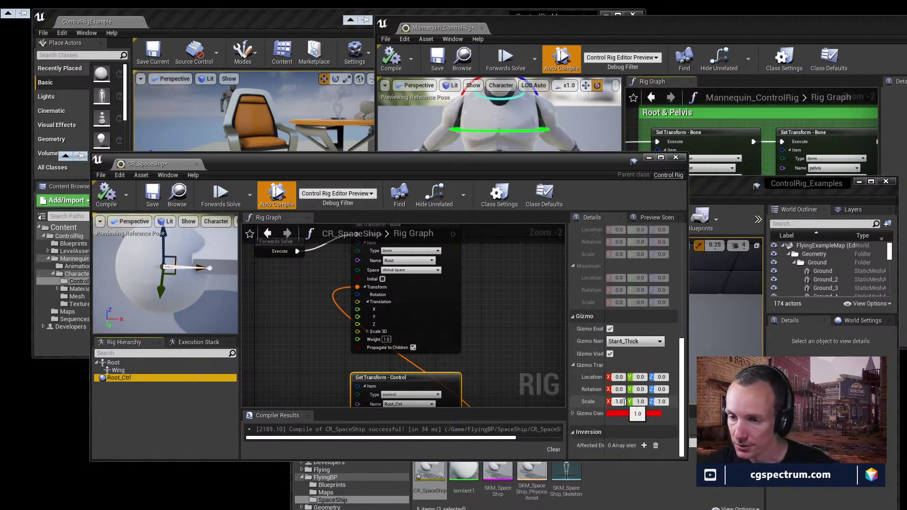
drag(622, 401, 598, 405)
text(10)
key(Tab)
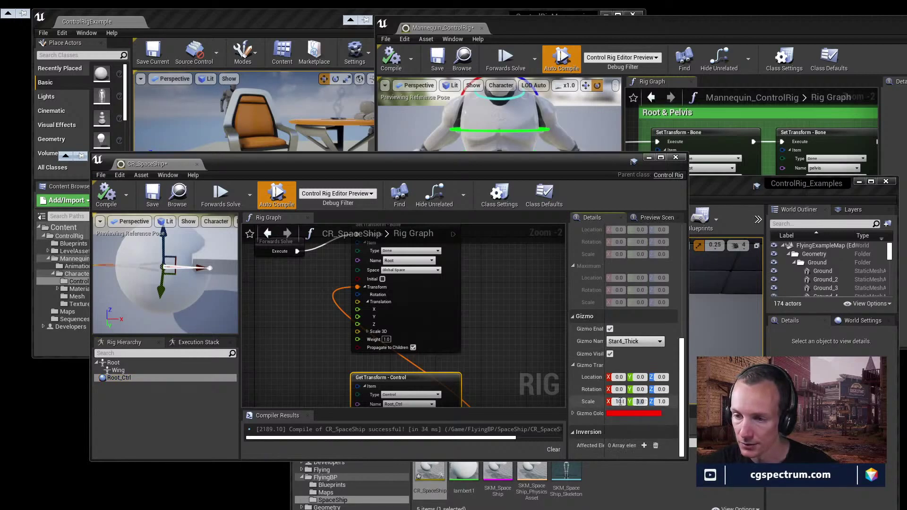
text(10)
key(Tab)
text(10)
key(Return)
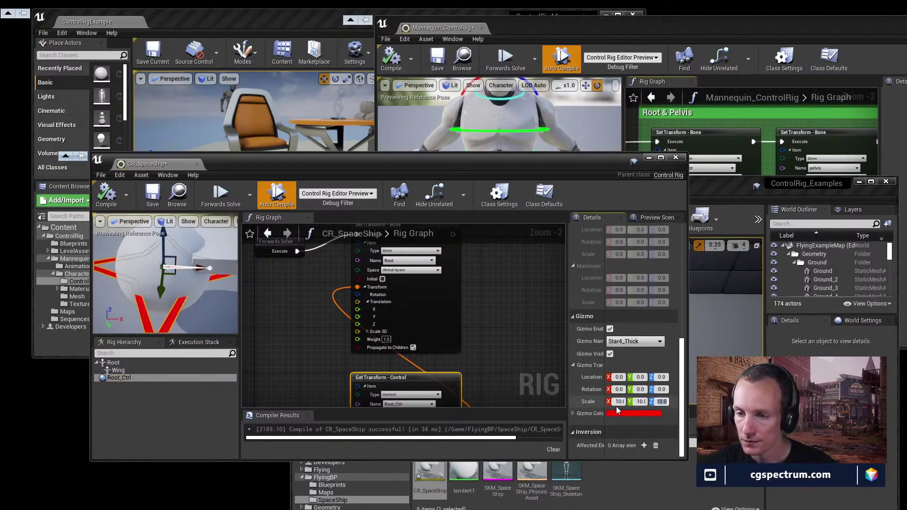
alt+drag(193, 283, 160, 320)
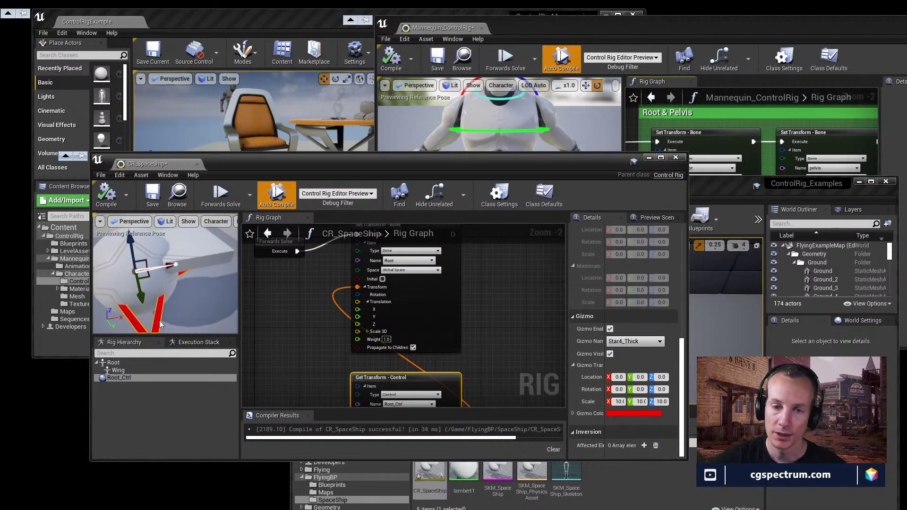
Step: Add a new control to the rig hierarchy and choose Octagon_Thick as its gizmo
right_click(133, 410)
mouse_move(198, 213)
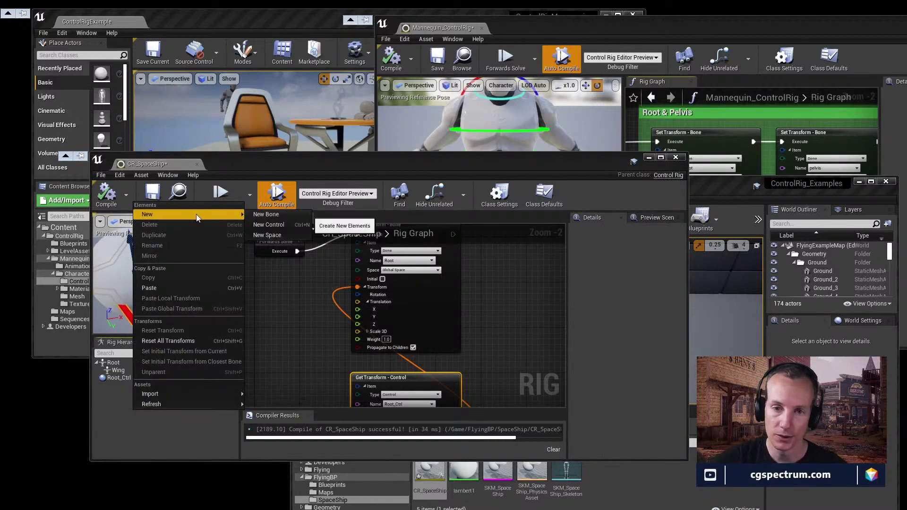
click(287, 225)
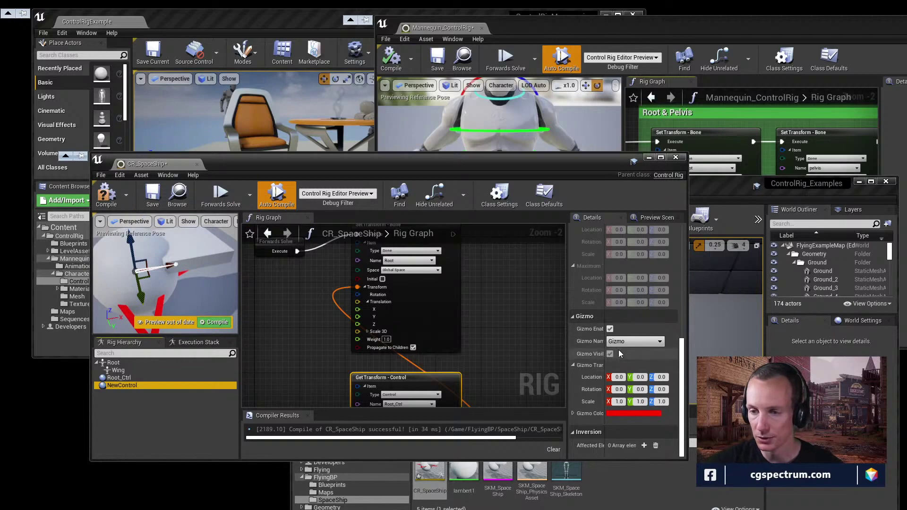
click(634, 341)
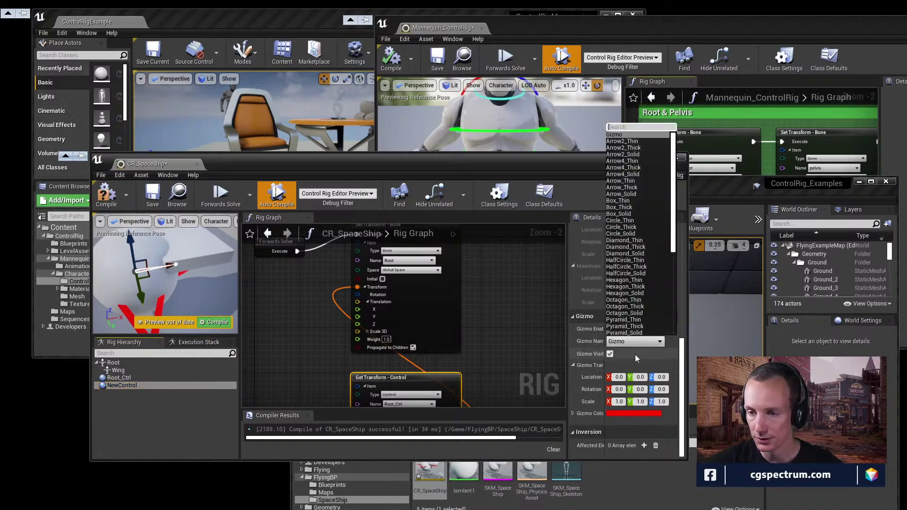
click(636, 307)
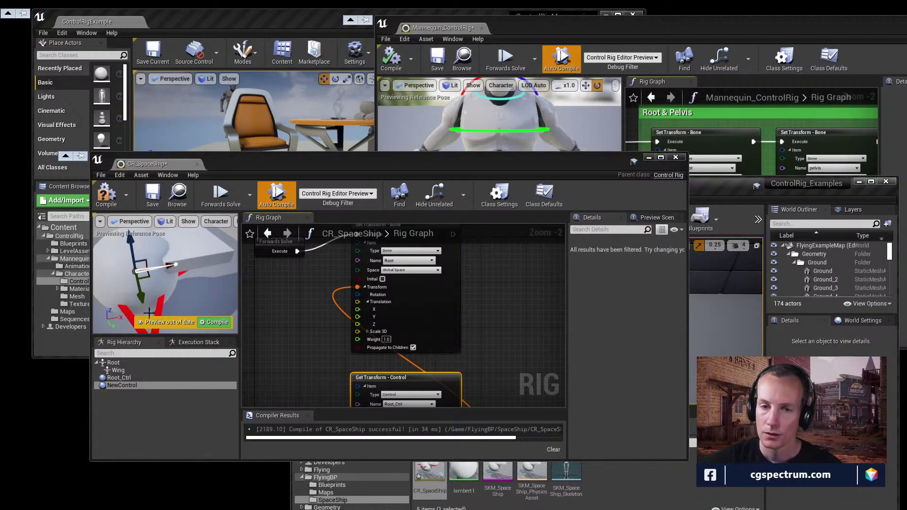
Step: Open the new control's name for editing in the rig hierarchy
click(122, 385)
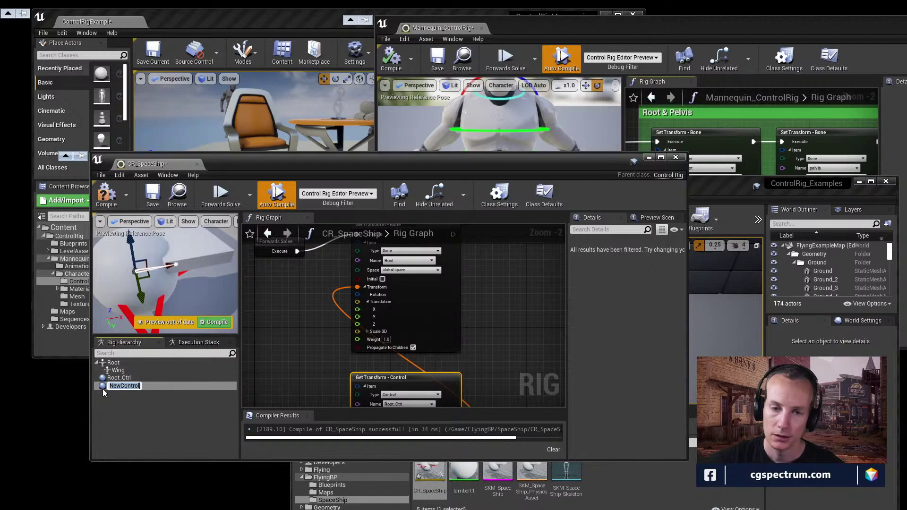
Step: Parent the new control under the Wing bone and rename it Wing_Ctrl
drag(103, 387, 113, 372)
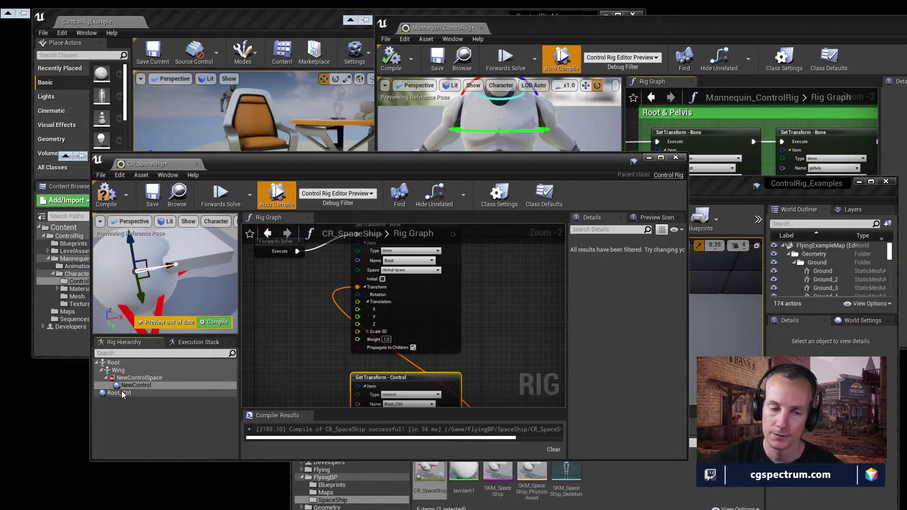
right_click(121, 387)
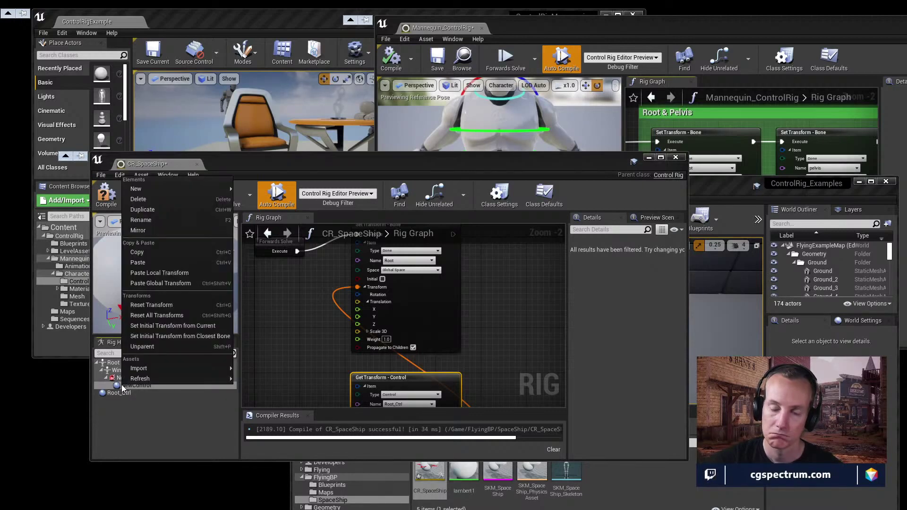
click(154, 221)
text(W)
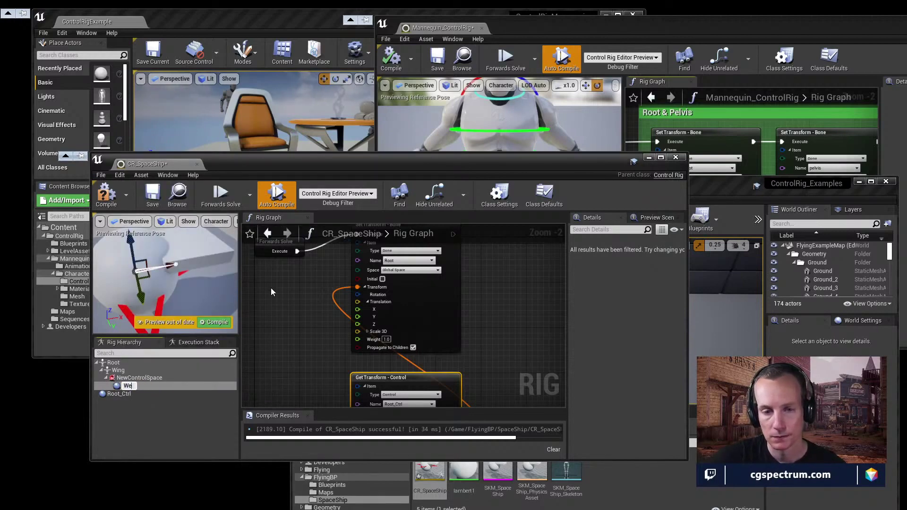
text(ing_Ct)
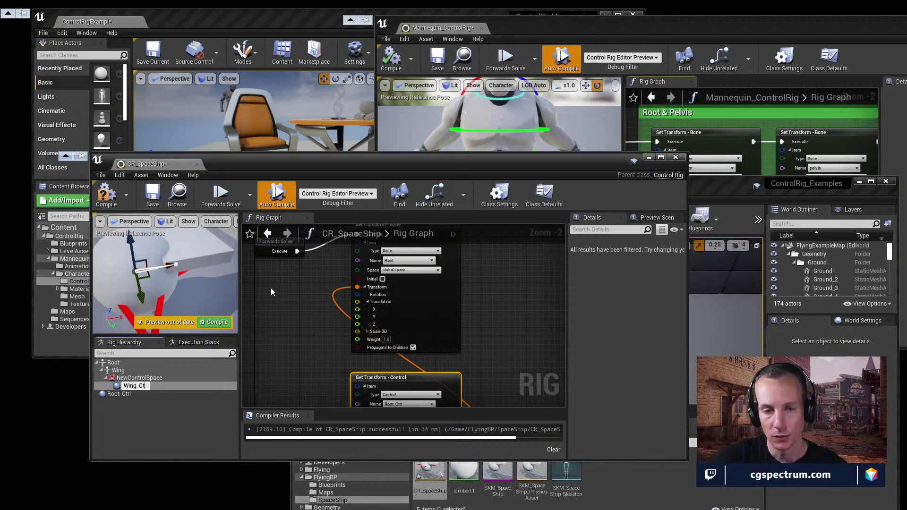
text(rl)
key(Return)
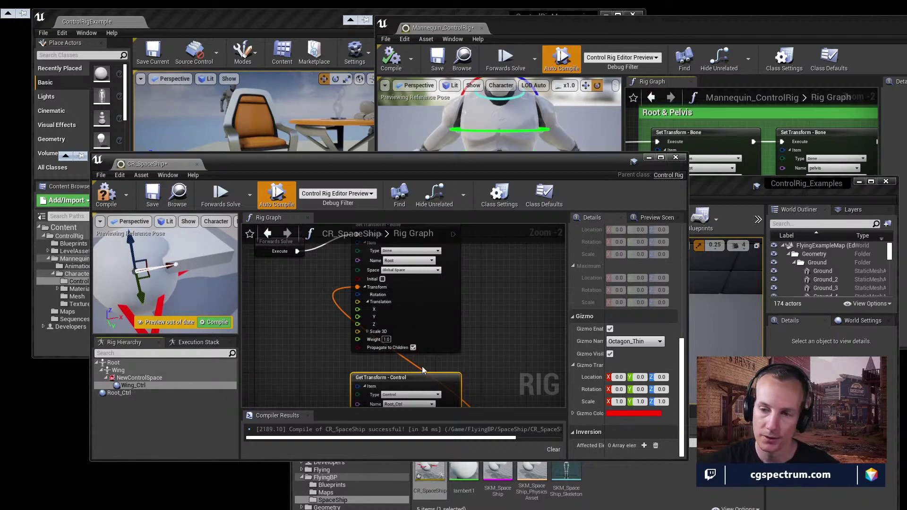
Step: Inspect the Wing bone, Wing_Ctrl and NewControlSpace, including the space's initial and local transforms
right_drag(511, 378, 454, 296)
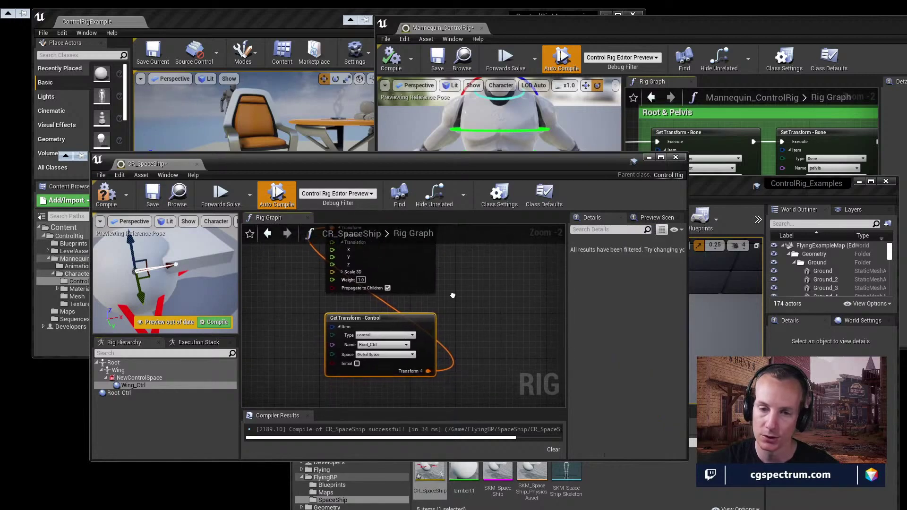
click(133, 378)
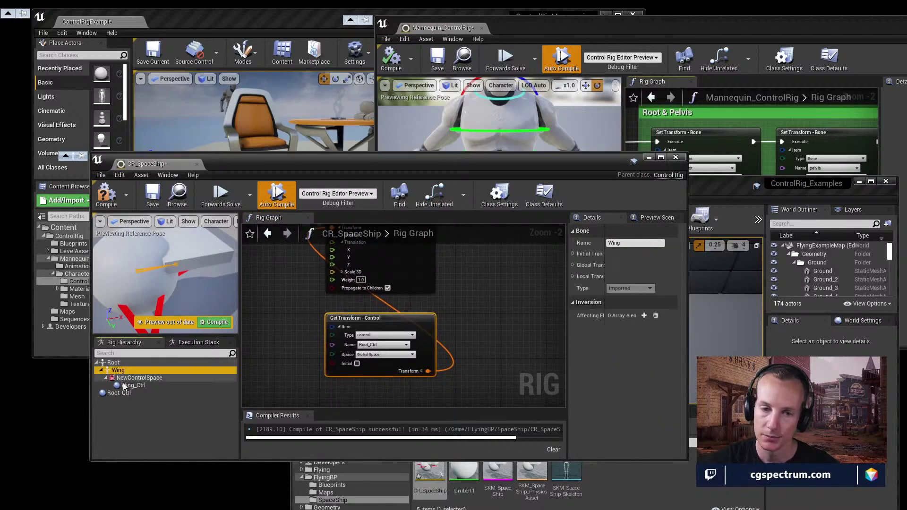
click(131, 385)
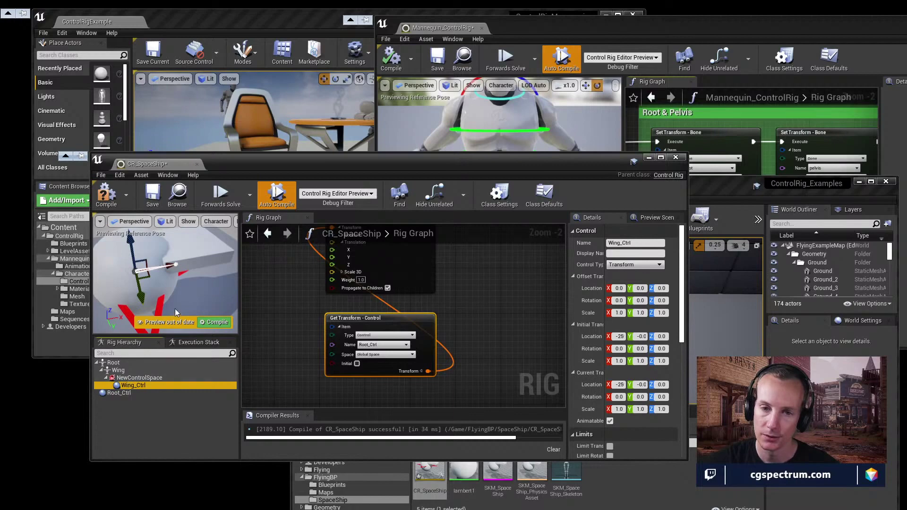
mouse_move(175, 308)
alt+mouse_down()
mouse_move(163, 295)
mouse_move(172, 305)
alt+mouse_up()
click(122, 378)
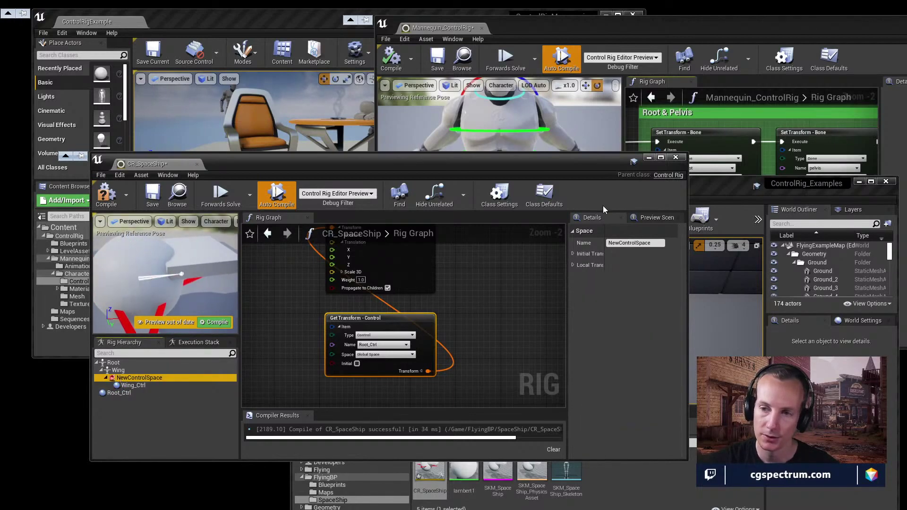
click(576, 255)
click(575, 258)
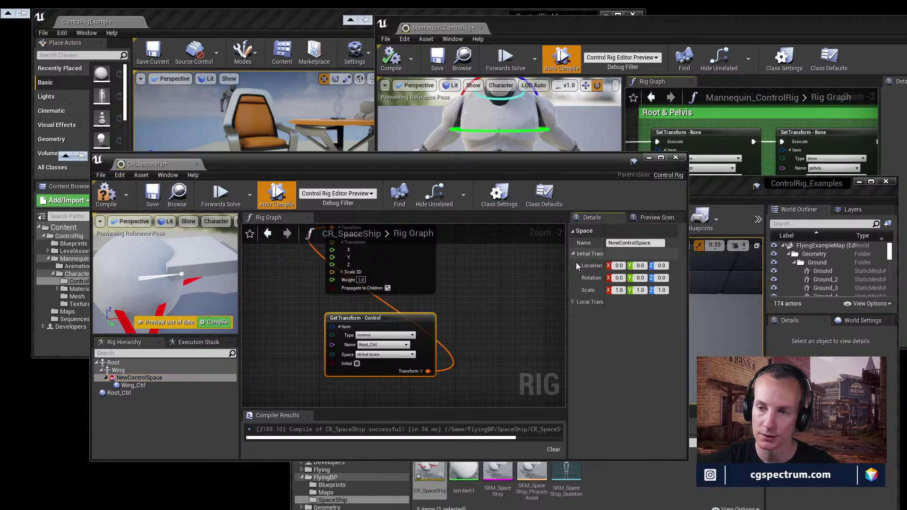
click(574, 301)
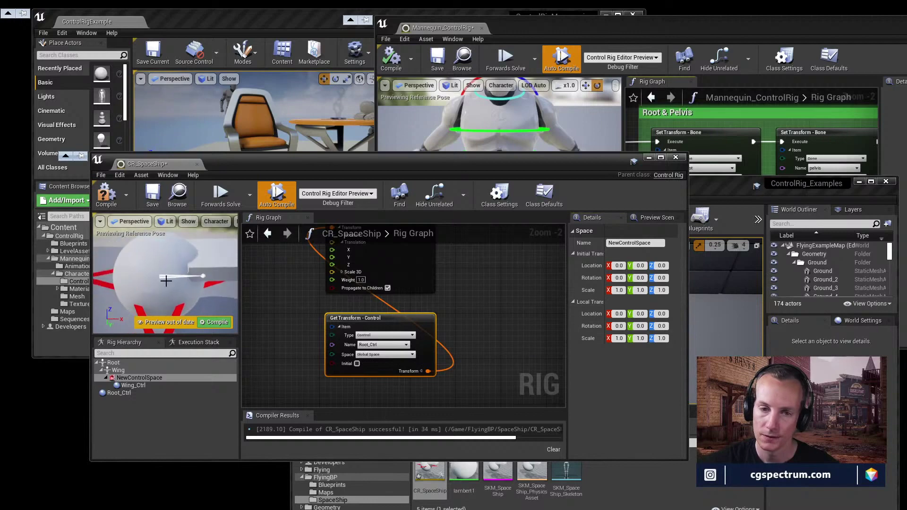
Step: Set the gizmo scale of Wing_Ctrl to 10 on X, Y and Z
click(134, 386)
scroll(611, 373, down, 10)
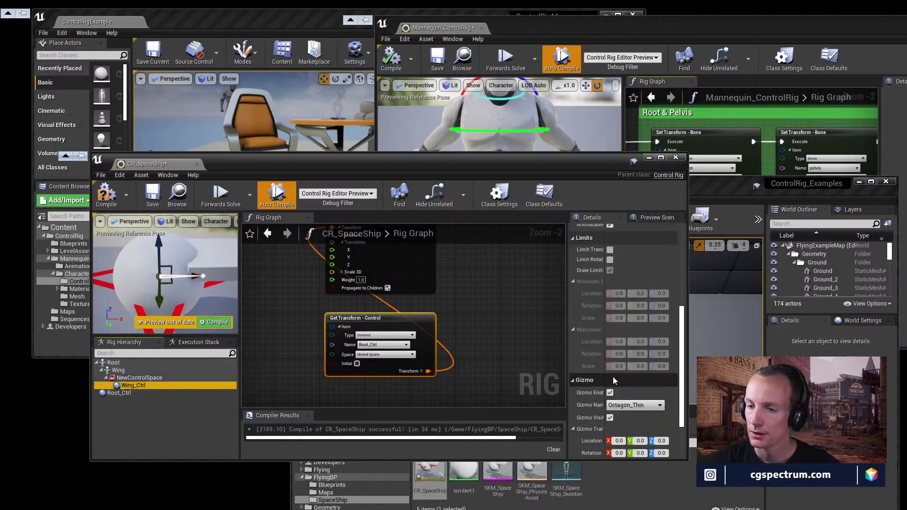
click(619, 402)
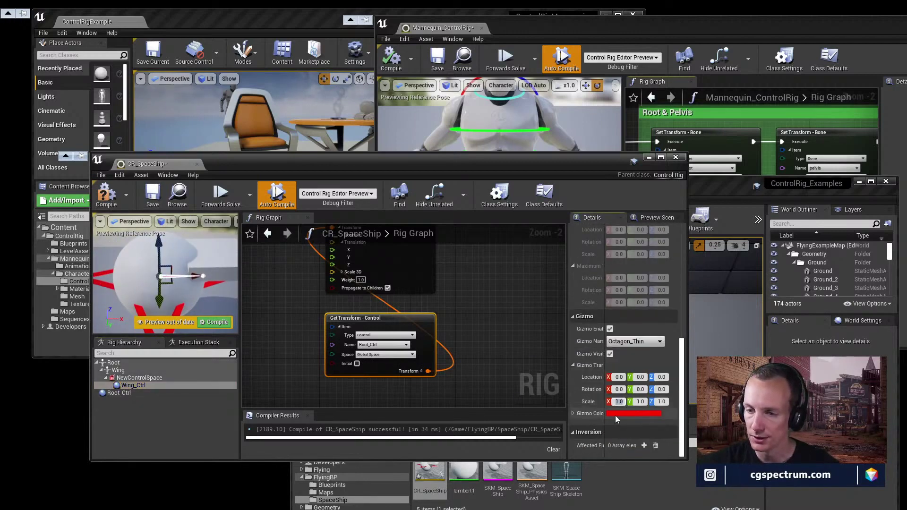
key(Tab)
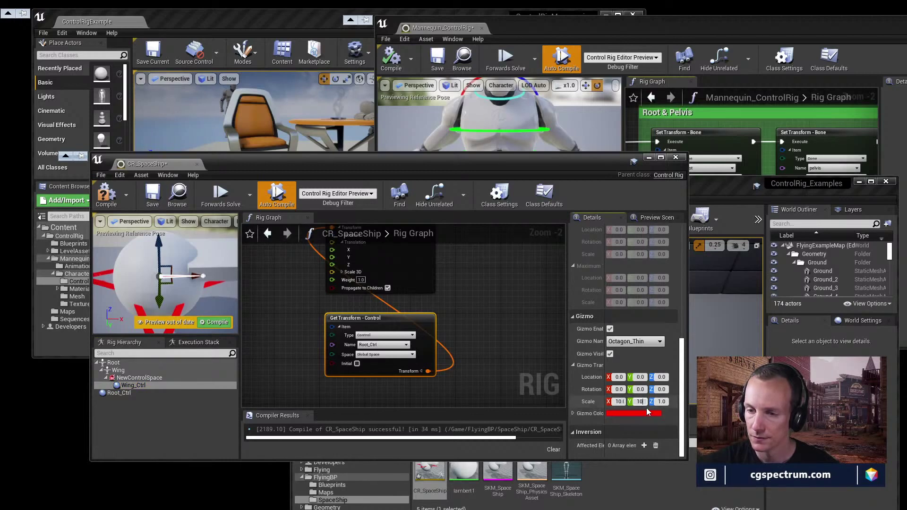
key(Tab)
text(10)
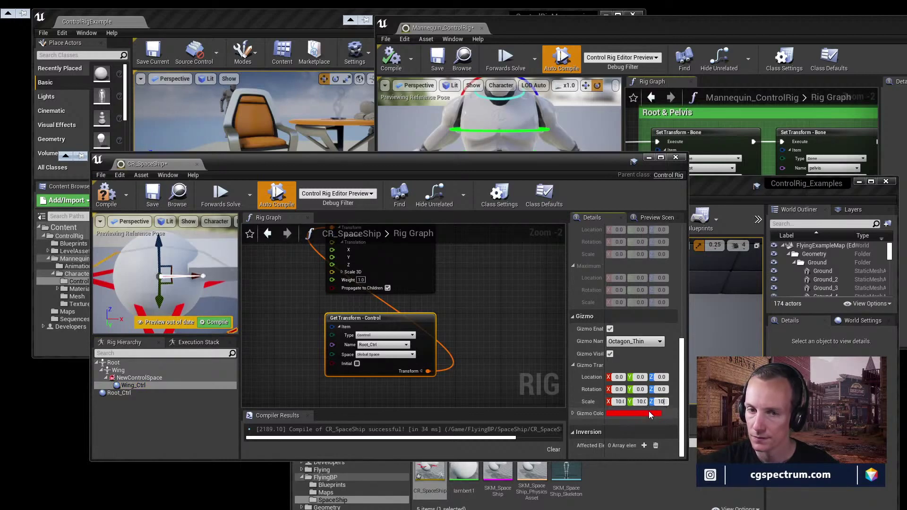
key(Return)
right_drag(175, 279, 203, 289)
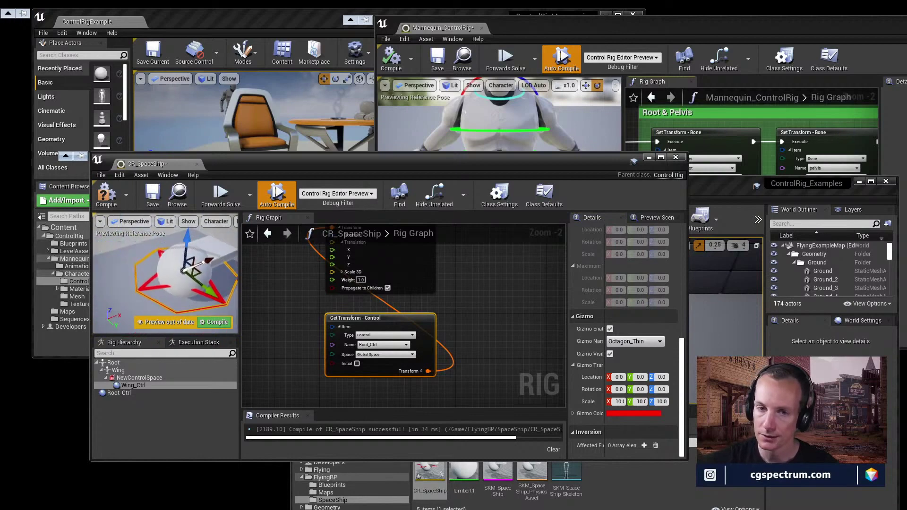
Step: Change the gizmo colour of Wing_Ctrl to blue
click(645, 414)
click(681, 298)
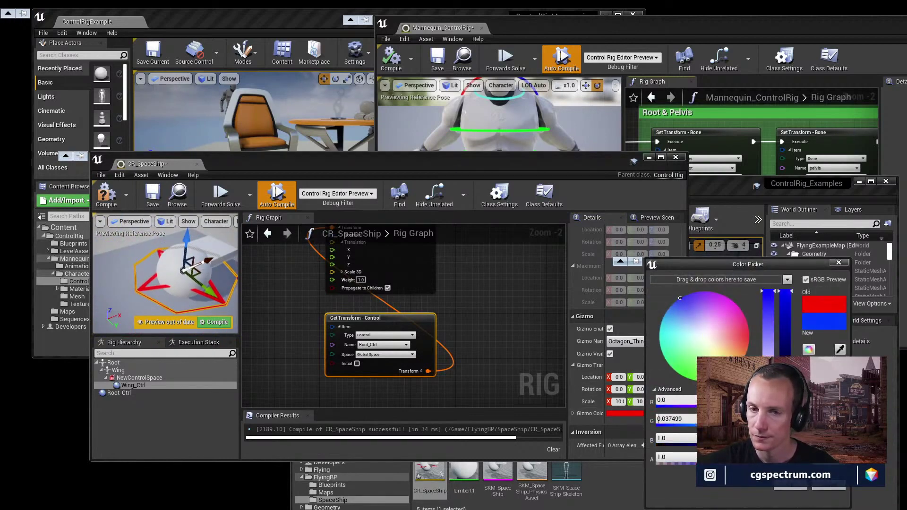
click(802, 490)
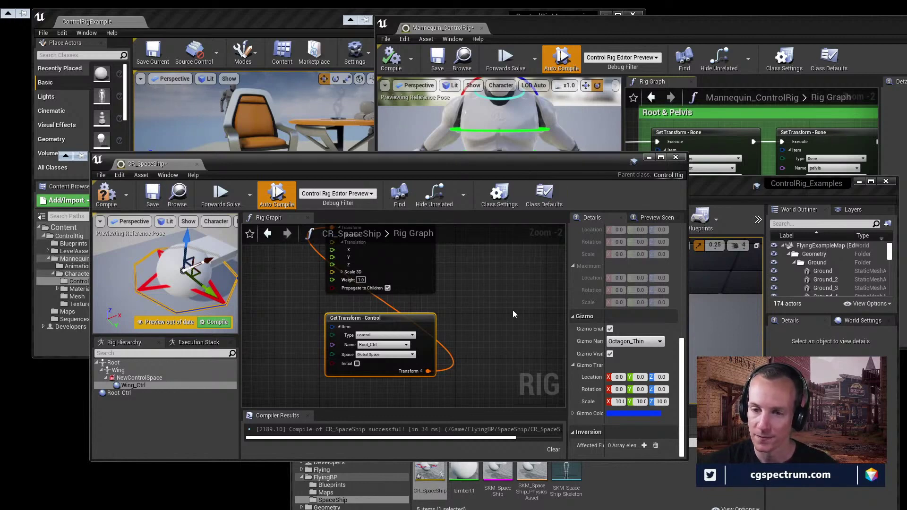
Step: Make the CR_SpaceShip editor window narrower and move it clear of the other editor windows
drag(473, 164, 419, 200)
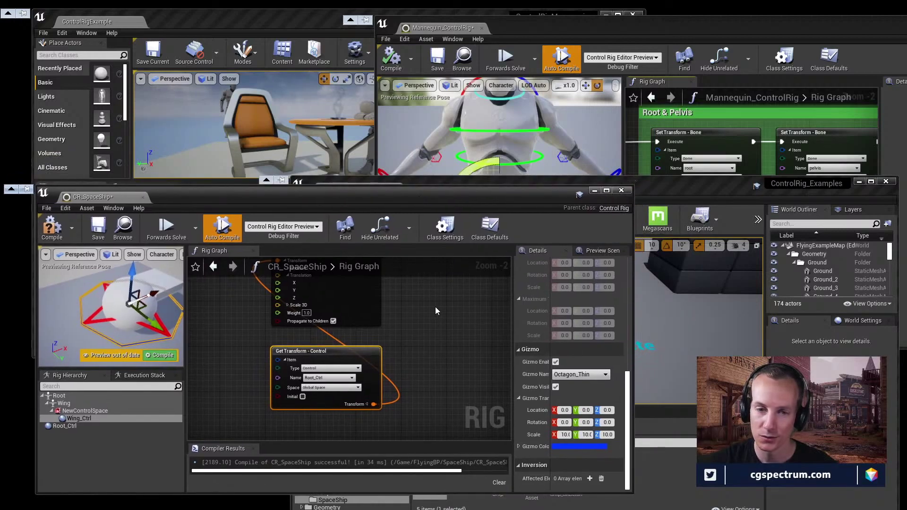
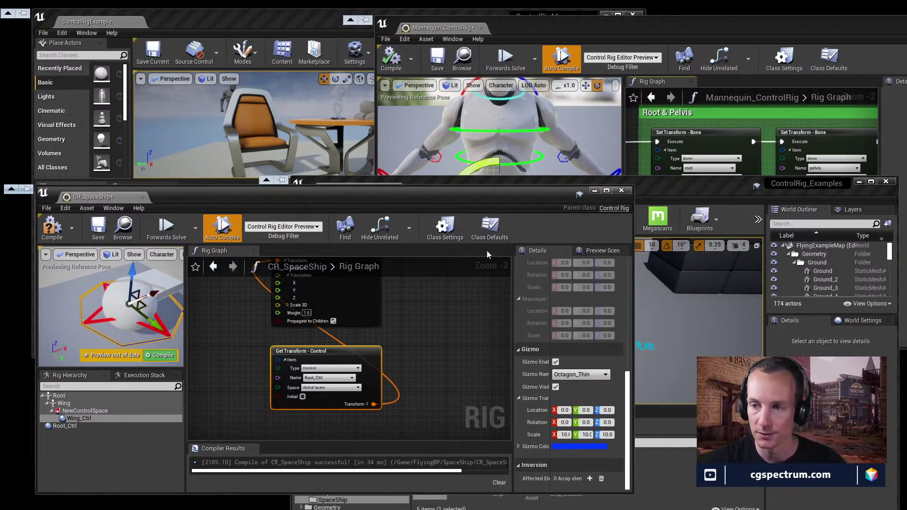
mouse_move(479, 197)
mouse_down()
mouse_move(469, 222)
mouse_move(469, 196)
mouse_up()
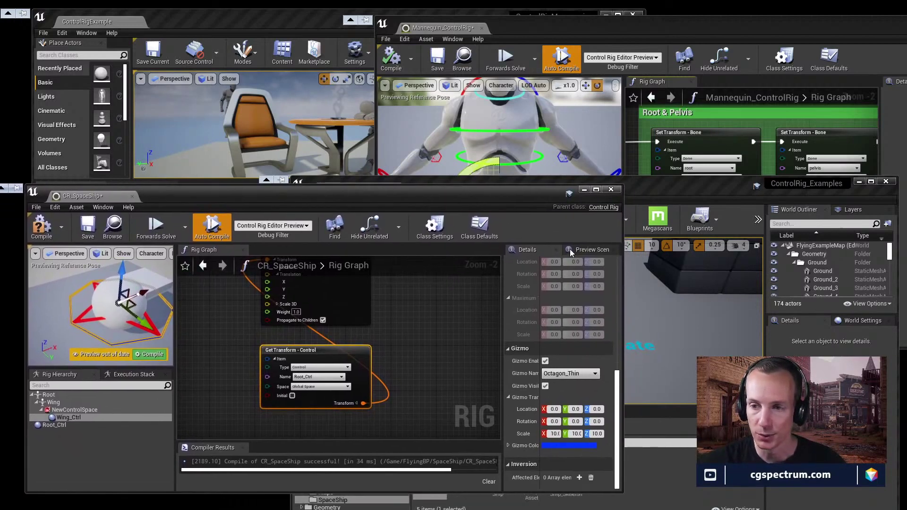
drag(621, 228, 581, 240)
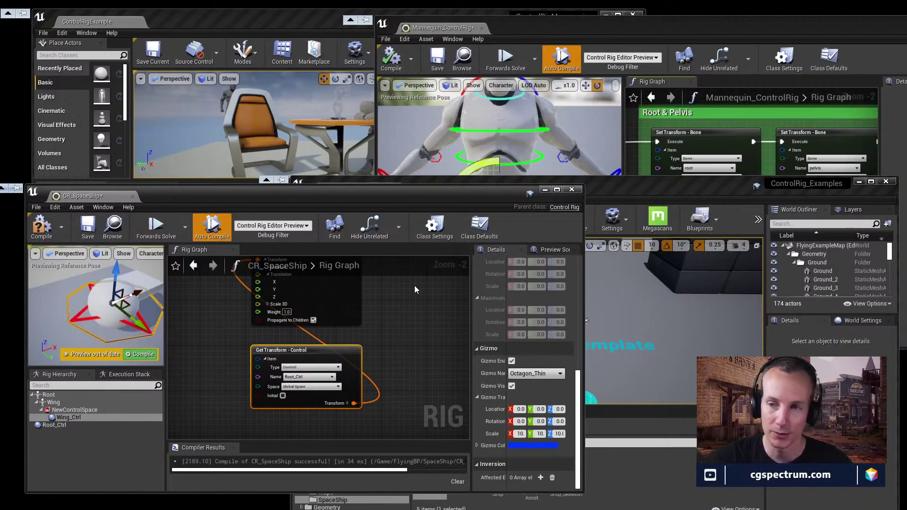
mouse_move(456, 195)
mouse_down()
mouse_move(227, 212)
mouse_move(490, 195)
mouse_move(440, 198)
mouse_move(447, 204)
mouse_up()
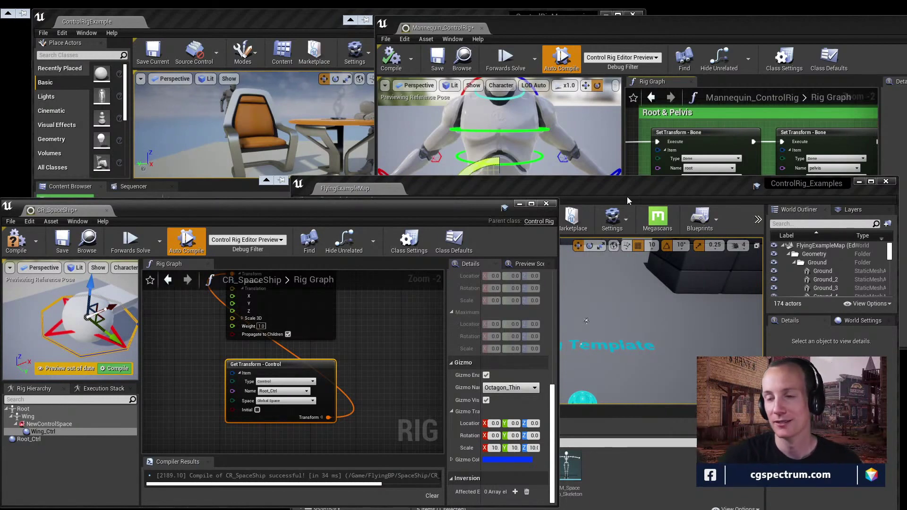
Step: Switch to the Mannequin_ControlRig editor and select index_01_l_ctrl under hand_l_space in the rig hierarchy
click(714, 23)
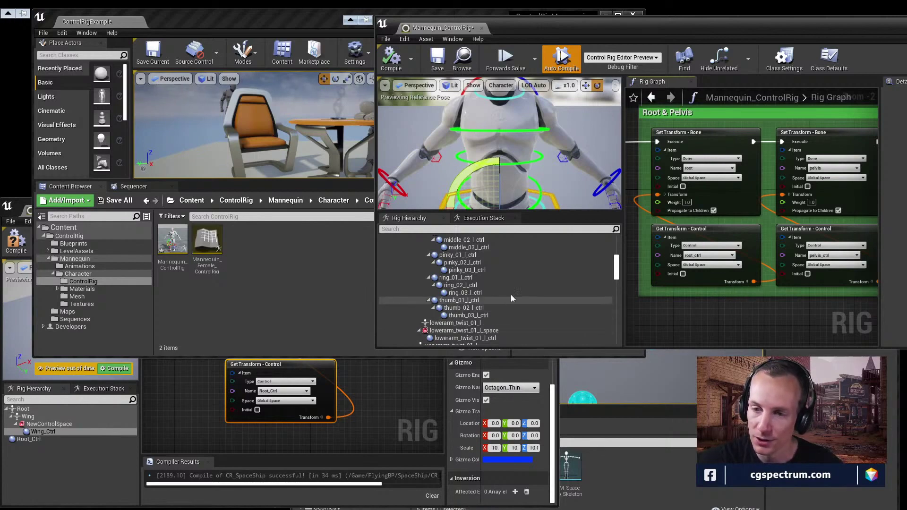
scroll(512, 293, up, 5)
scroll(525, 282, down, 10)
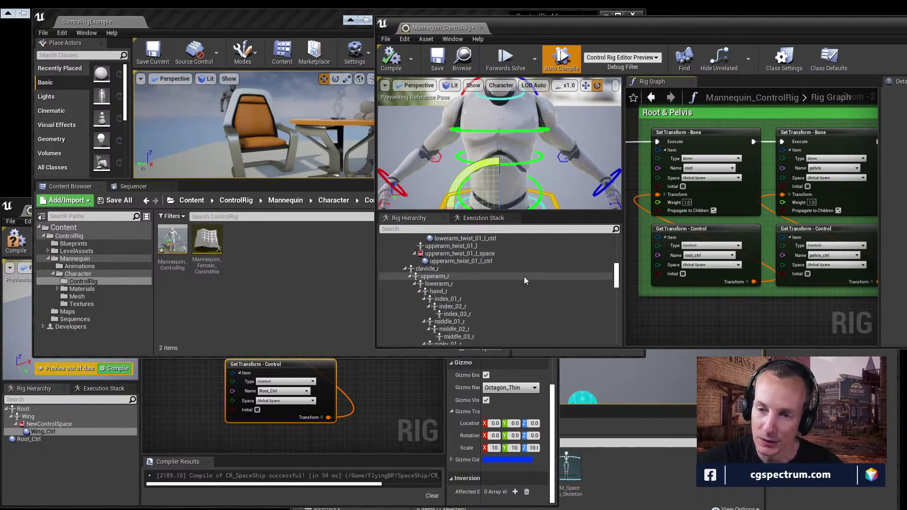
scroll(523, 277, up, 8)
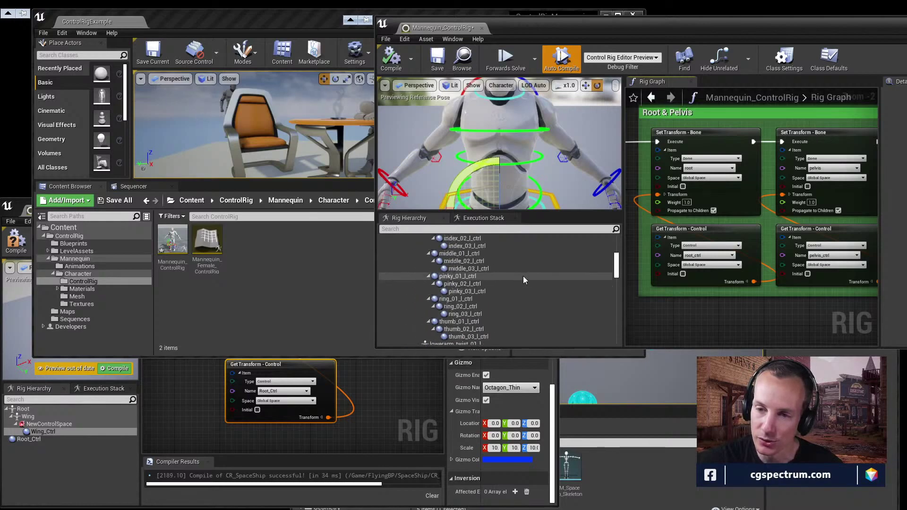
scroll(523, 276, down, 2)
click(512, 306)
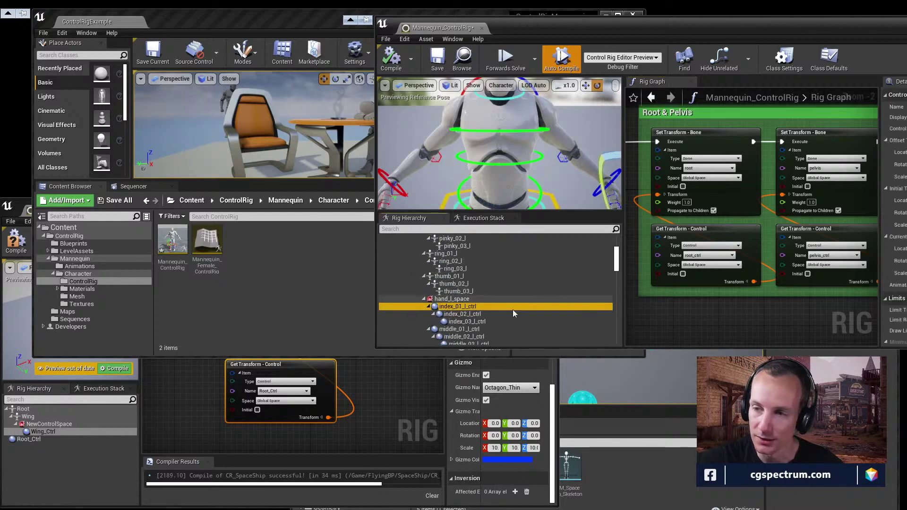
Step: Examine the gizmo shape and gizmo transform of index_01_l_ctrl, with the details area widened and the hand in view
drag(881, 145, 755, 146)
scroll(807, 226, down, 5)
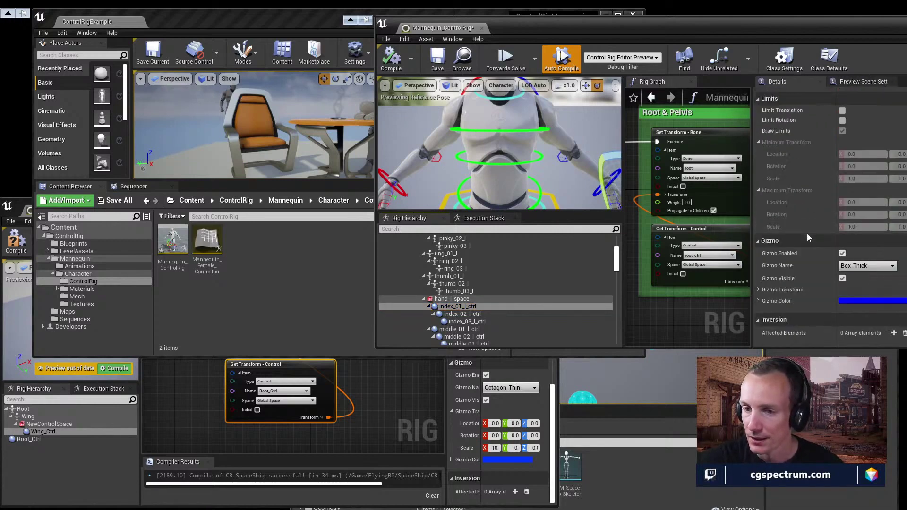
right_drag(512, 184, 535, 194)
drag(492, 167, 492, 167)
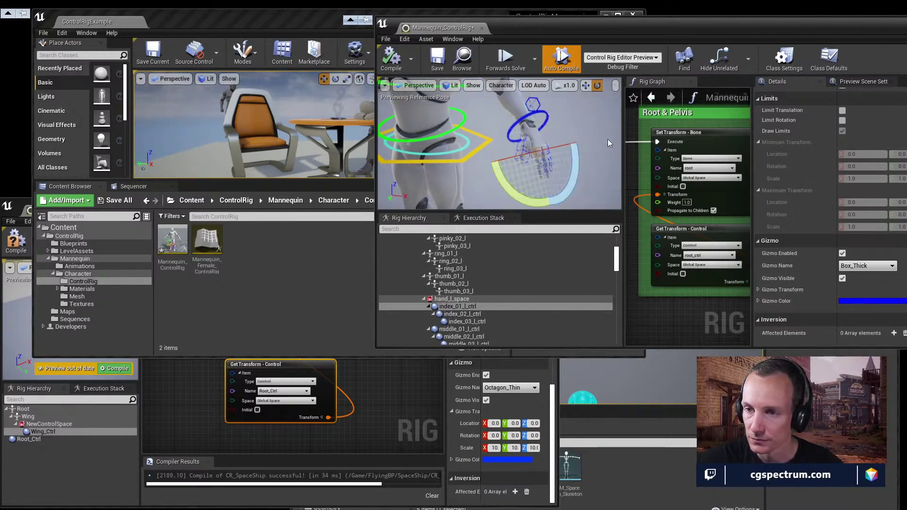
click(759, 290)
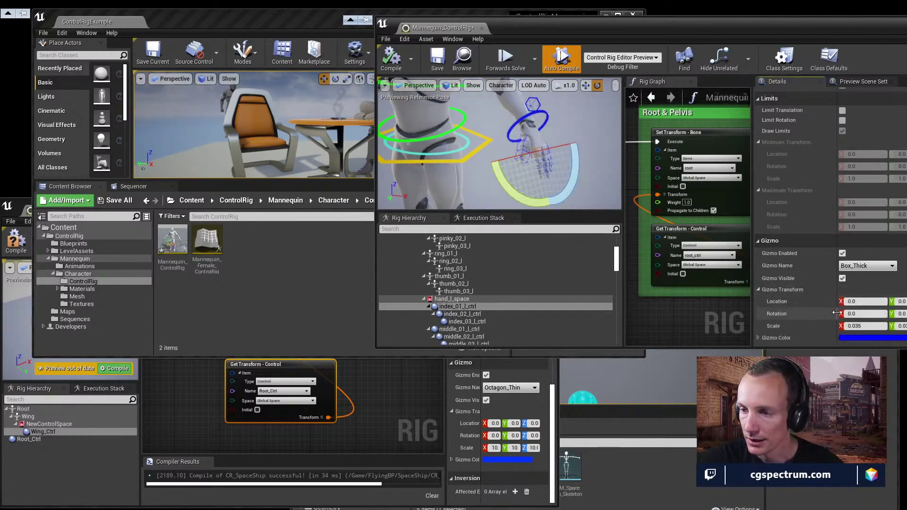
drag(754, 310, 696, 312)
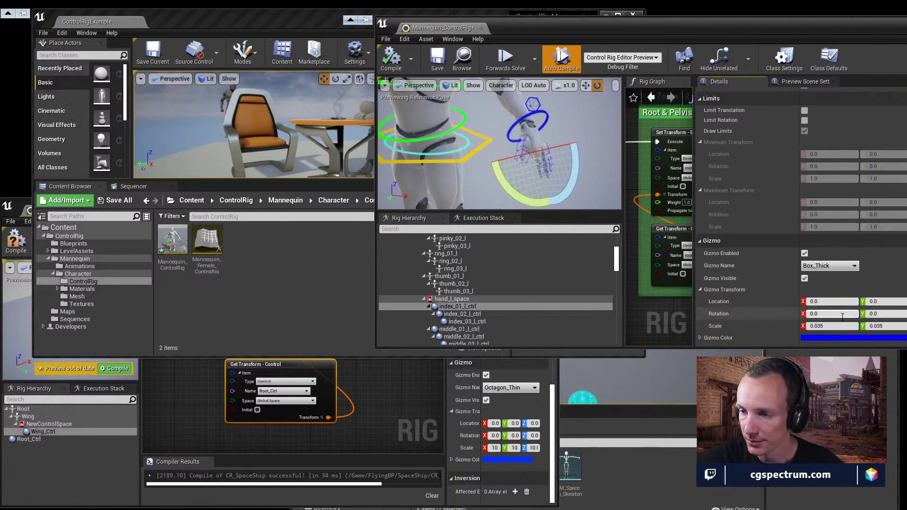
Step: Reposition and narrow the Mannequin_ControlRig window, and rebalance its graph and details areas
drag(813, 22, 699, 13)
drag(271, 69, 469, 70)
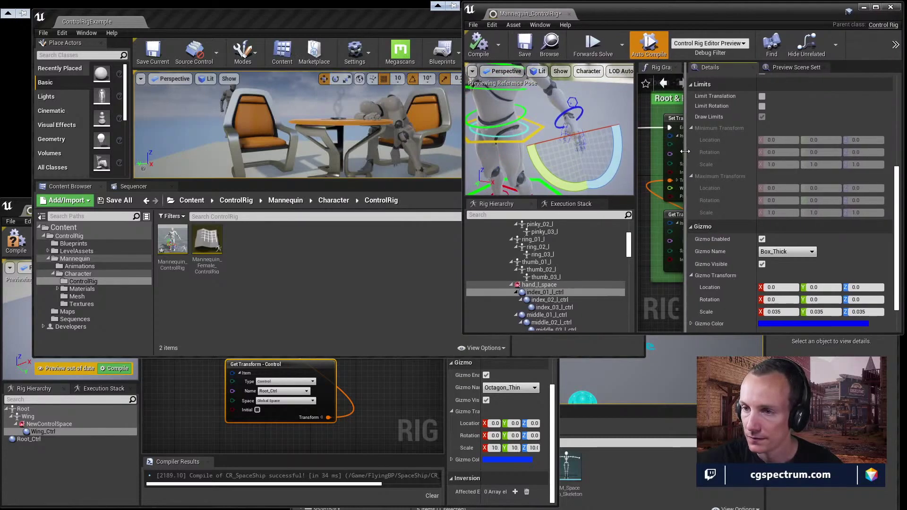
drag(680, 149, 766, 150)
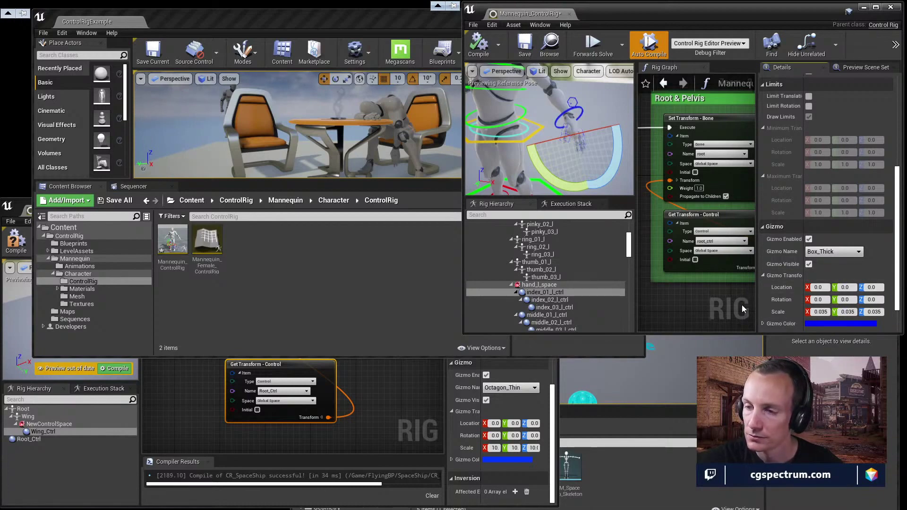
Step: Examine the initial and local transforms of hand_l_space in the mannequin rig, plus the details of thumb_03_l
click(551, 285)
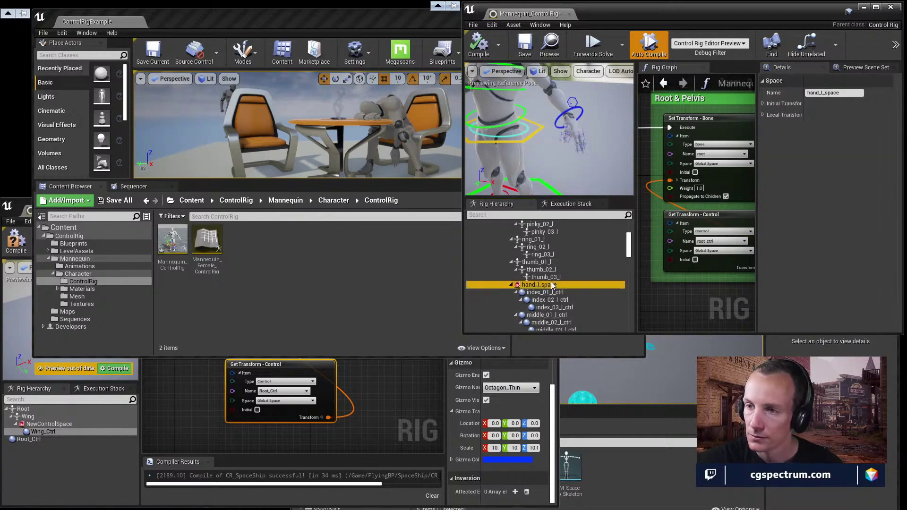
click(764, 115)
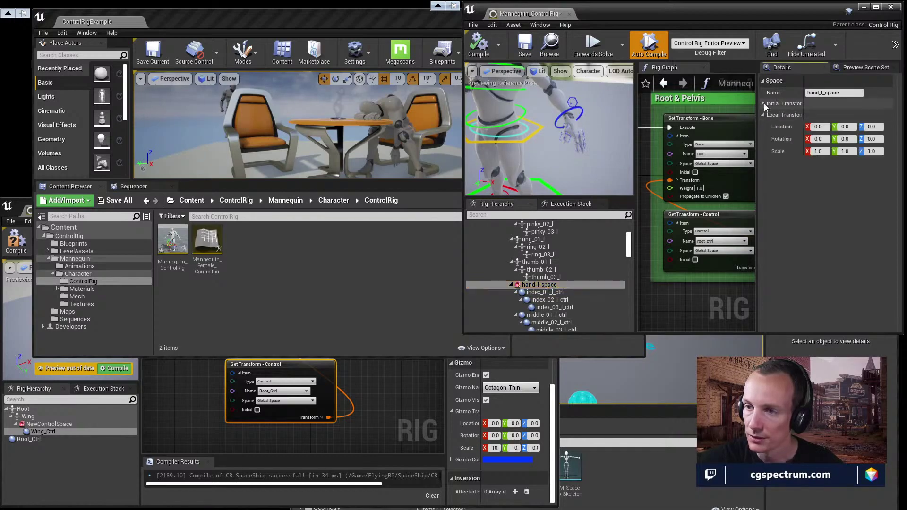
click(764, 103)
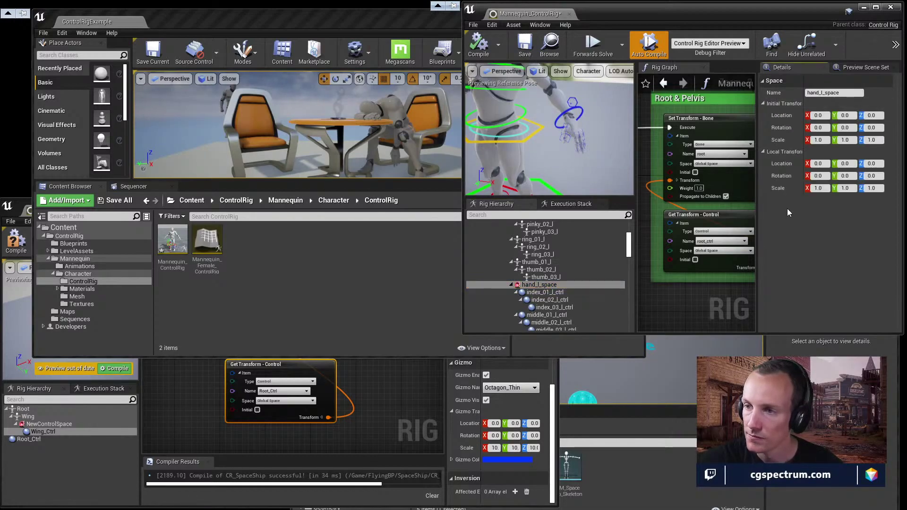
click(541, 276)
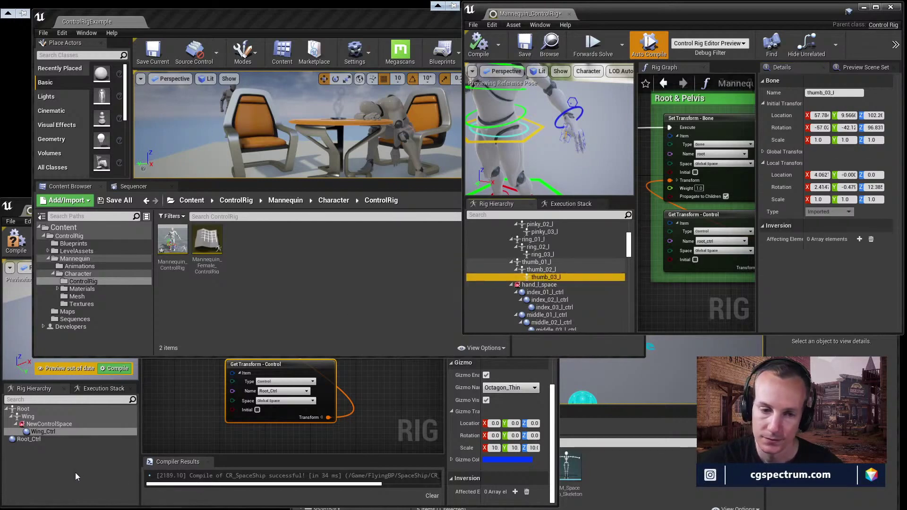
Step: Switch to the CR_SpaceShip editor and compare the transforms of NewControlSpace and its child Wing_Ctrl
click(57, 440)
click(49, 425)
click(48, 432)
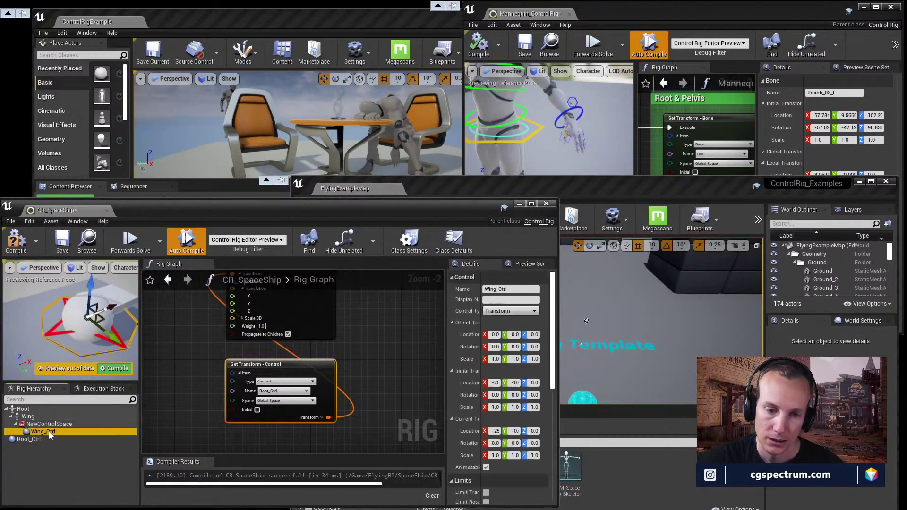
click(33, 422)
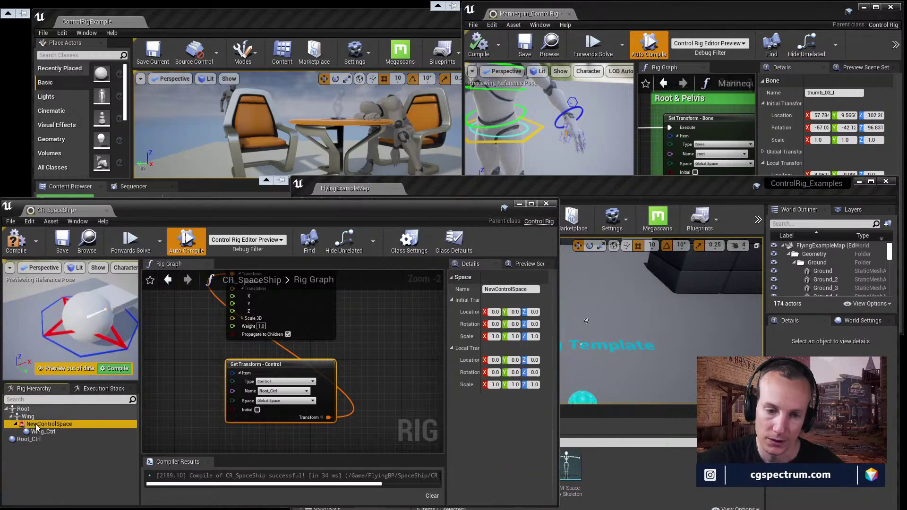
click(39, 433)
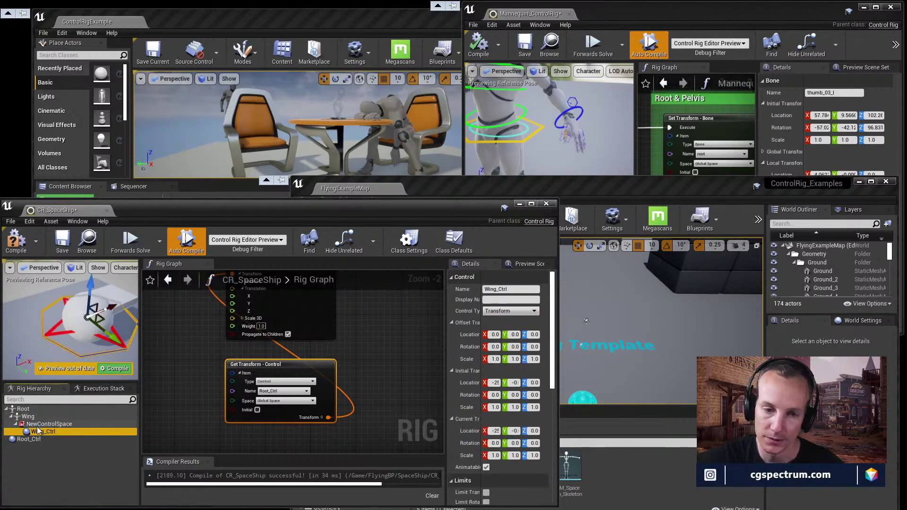
click(34, 425)
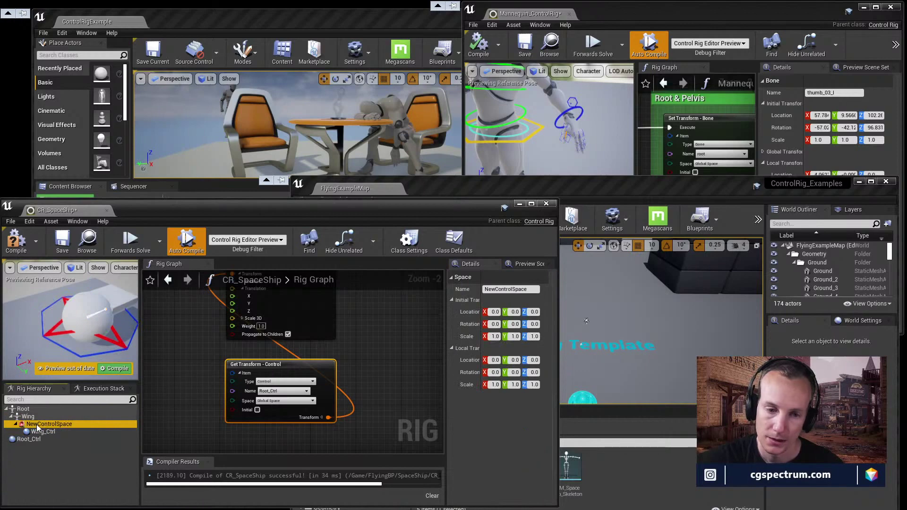
Step: Move NewControlSpace out from under the Wing bone to the hierarchy's top level and delete it, keeping Wing_Ctrl
click(37, 425)
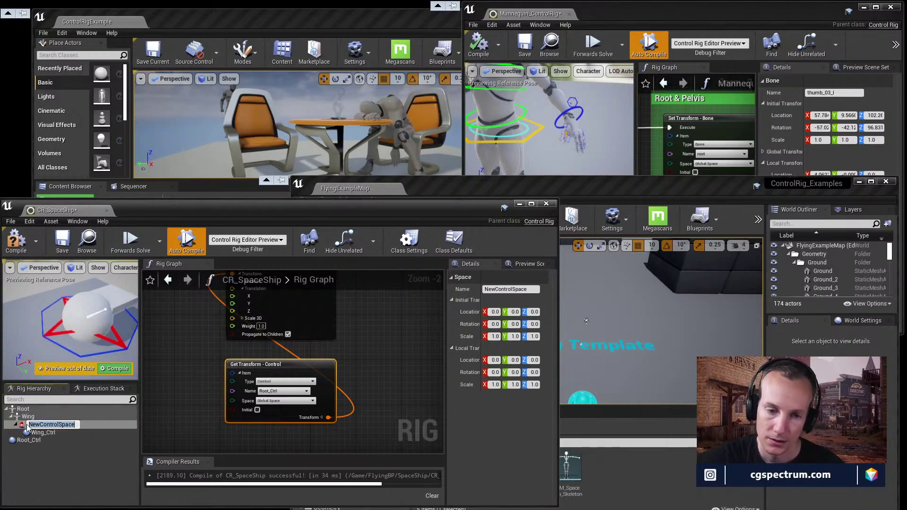
drag(27, 424, 22, 409)
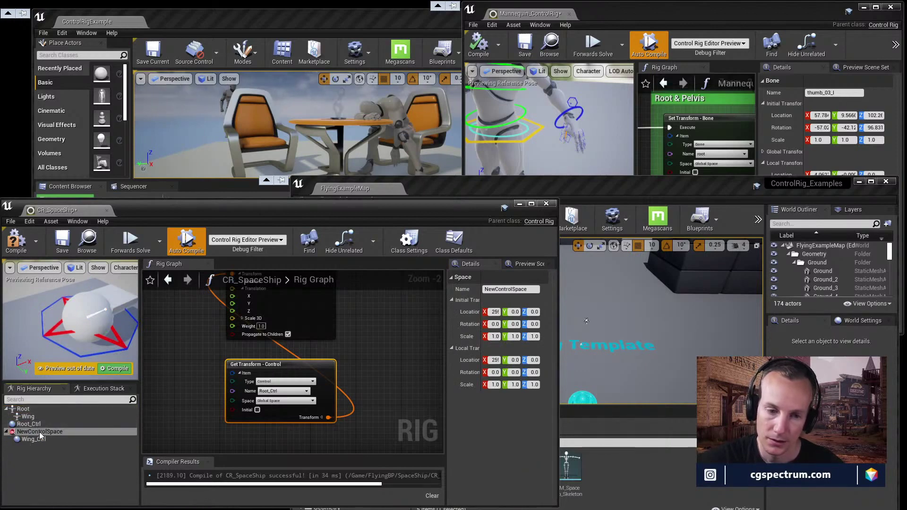
key(Delete)
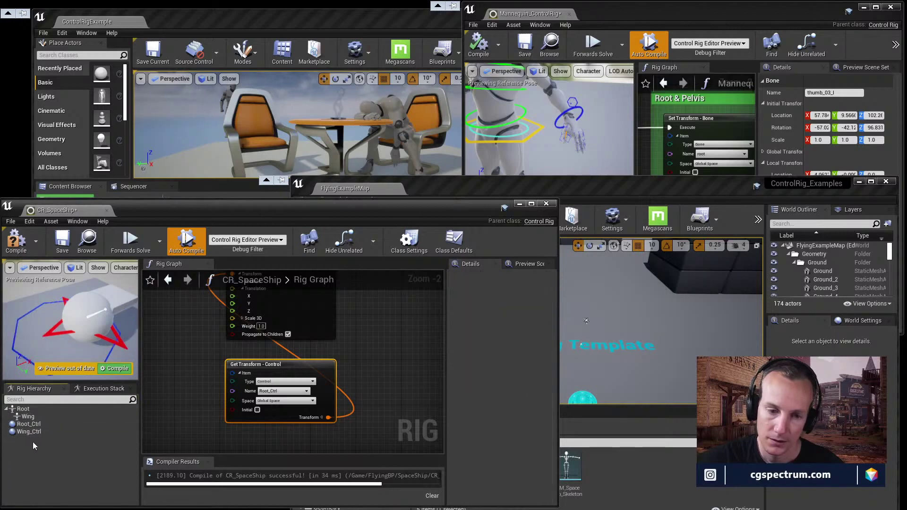
Step: Select Wing_Ctrl for inspection in the preview, and widen both the viewport area and the CR_SpaceShip window
click(26, 433)
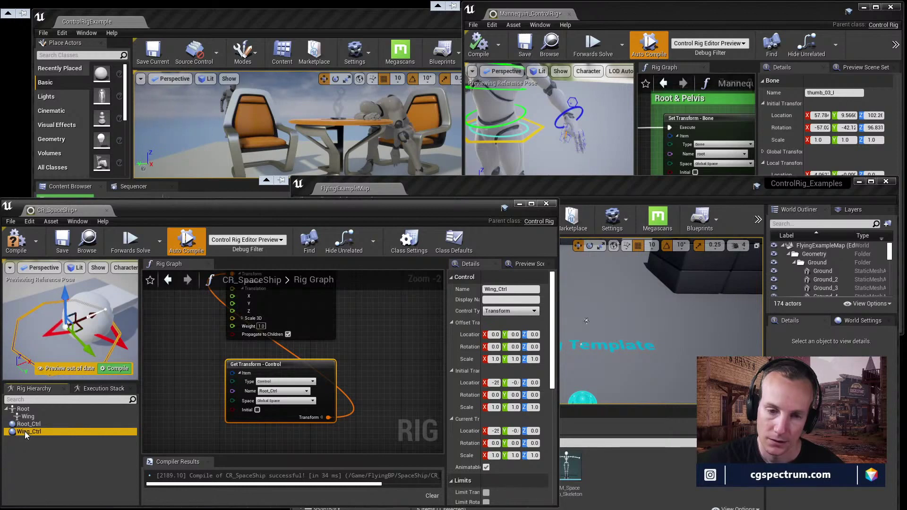
right_drag(82, 326, 101, 312)
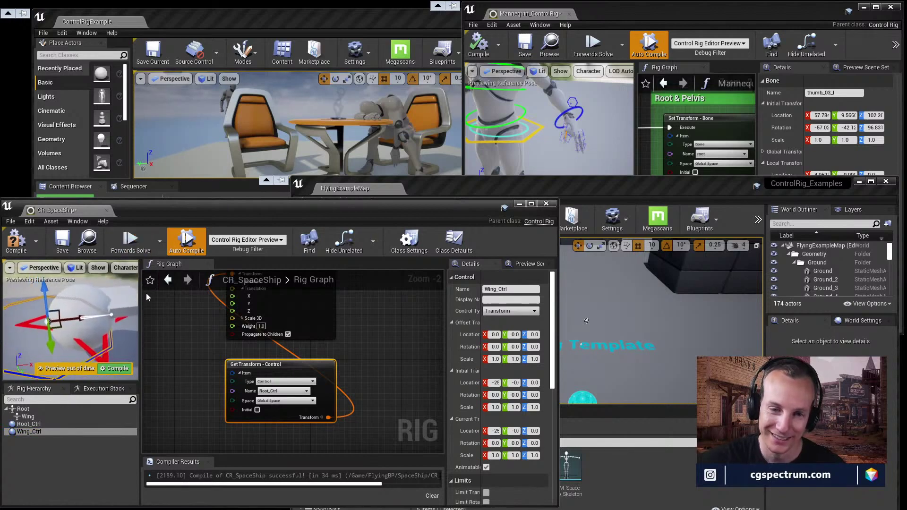
drag(140, 307, 225, 307)
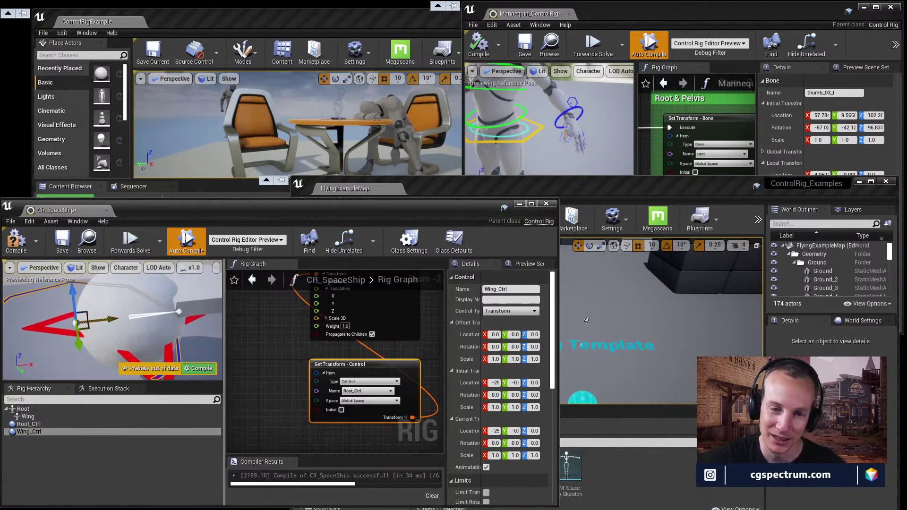
right_drag(84, 325, 99, 343)
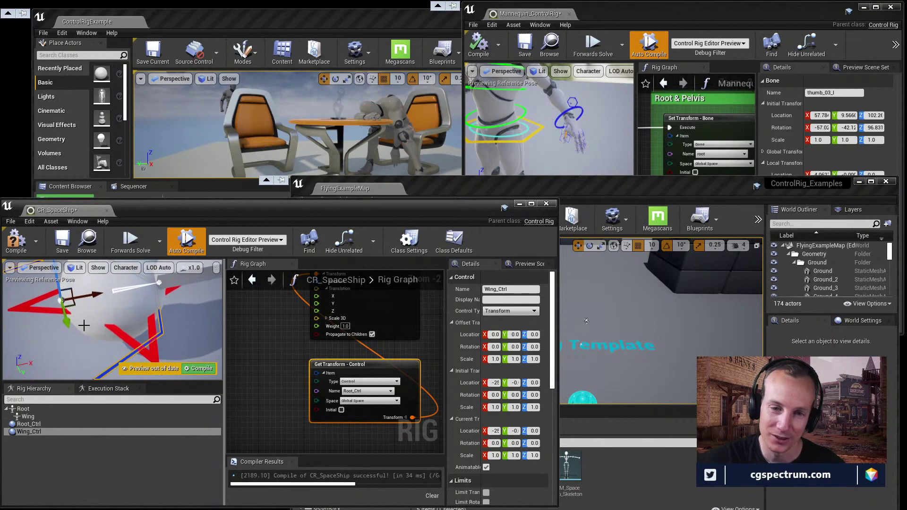
click(115, 333)
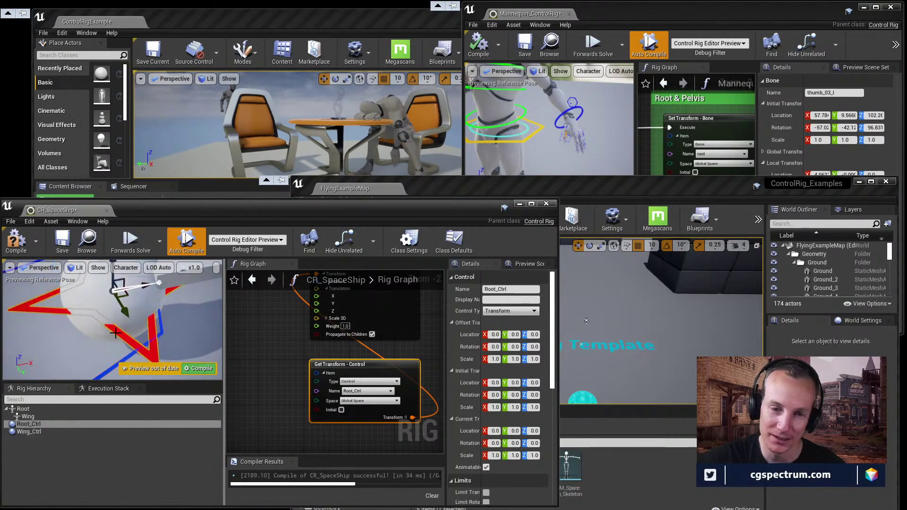
click(112, 368)
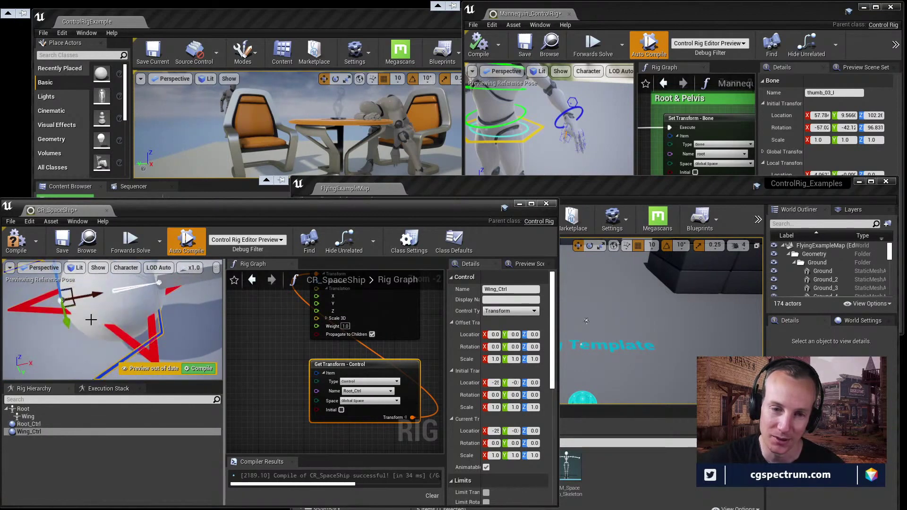
right_drag(91, 320, 97, 326)
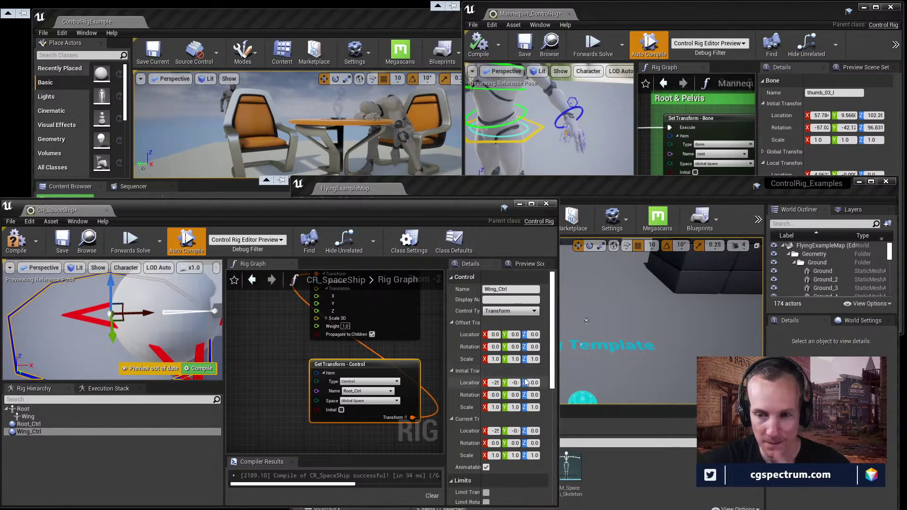
drag(558, 363, 675, 363)
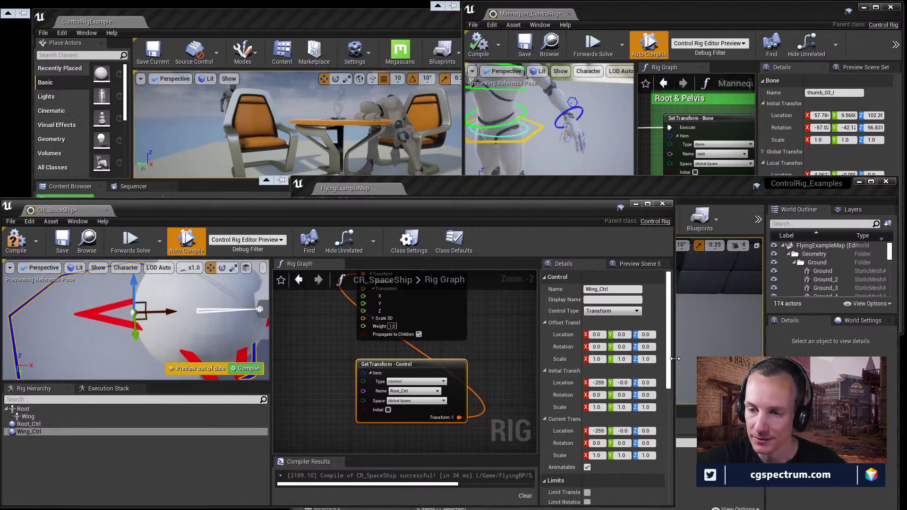
Step: Set the X location of Wing_Ctrl to 0 in both its initial and current transforms
click(598, 383)
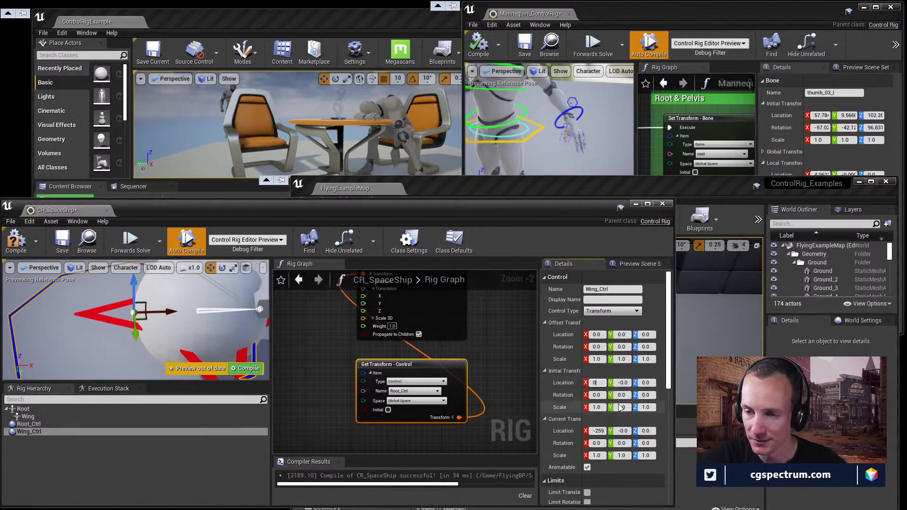
text(0)
key(Return)
click(598, 431)
text(0)
key(Return)
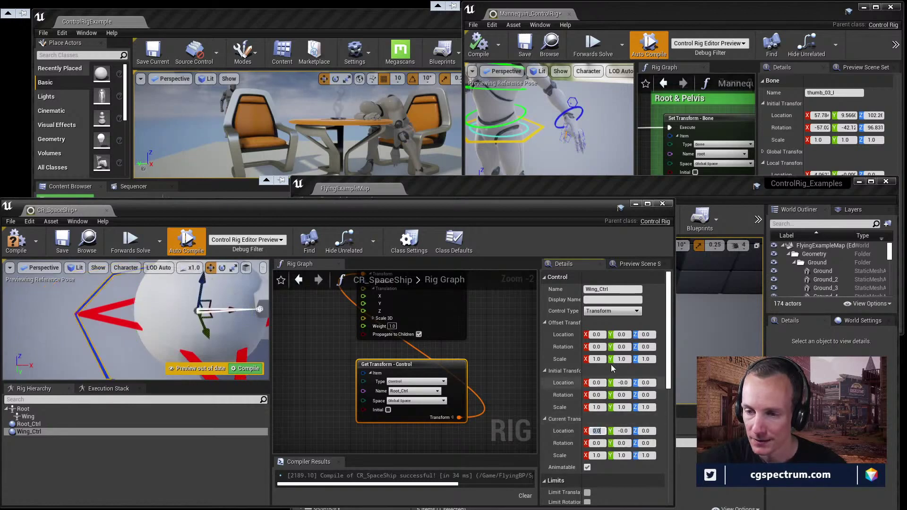
Step: Set Wing_Ctrl's Y location to 0 in its current and initial transforms, and parent the control under the Root bone
click(621, 431)
text(0)
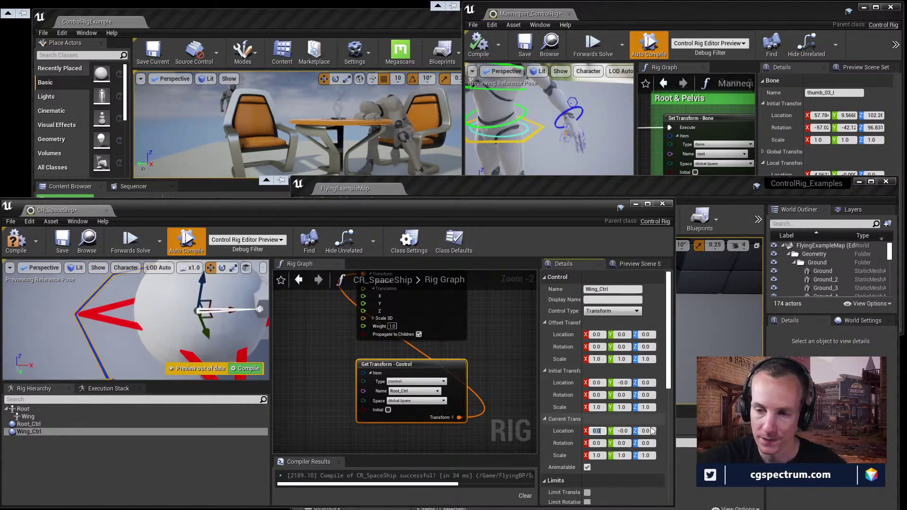
key(Return)
click(647, 430)
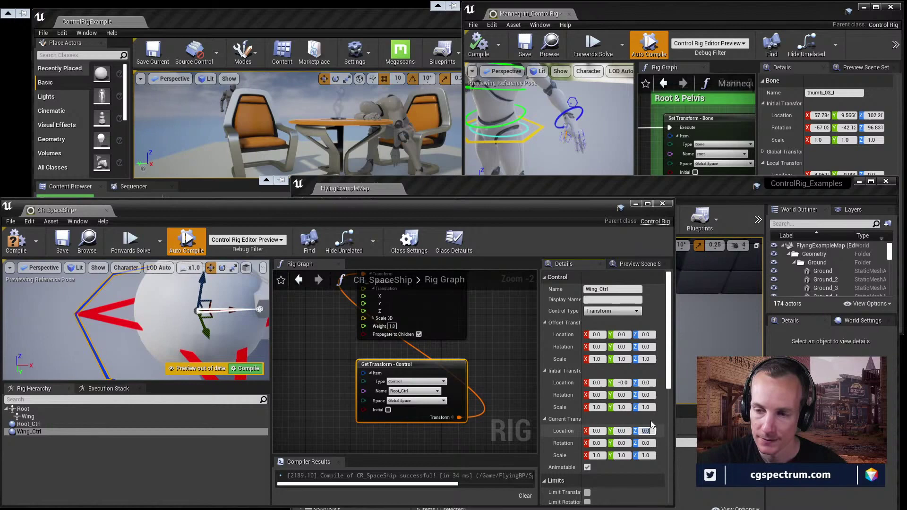
click(622, 383)
text(0)
key(Return)
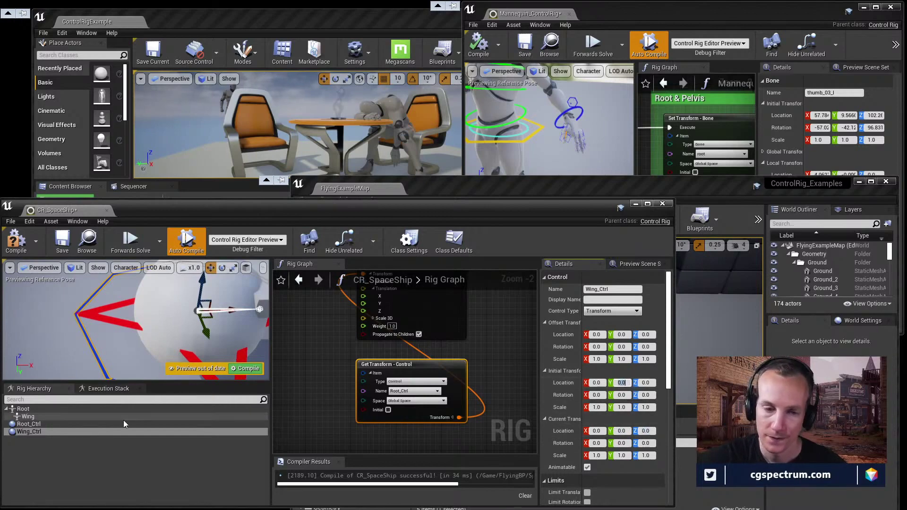
drag(23, 434, 28, 412)
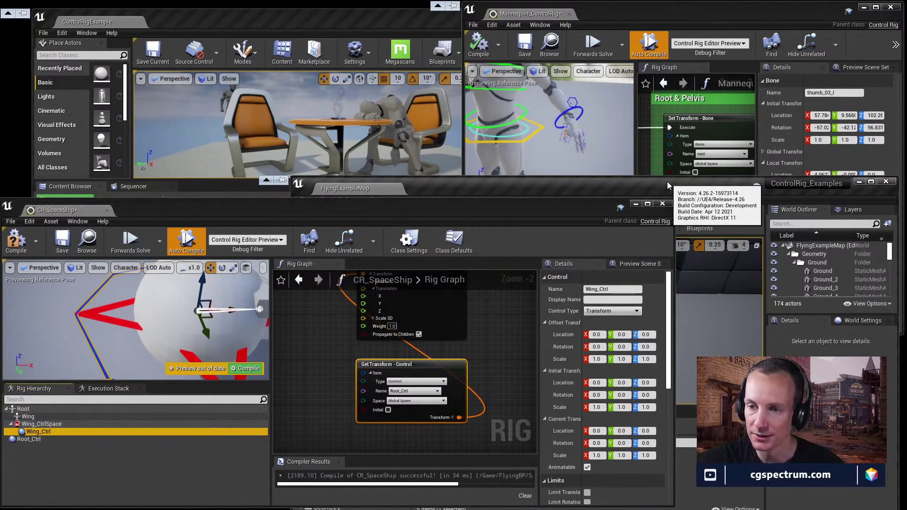
Step: Switch to the Mannequin_ControlRig editor and compare the transforms of index_01_l_ctrl, the index_01_l bone and hand_l_space
click(704, 21)
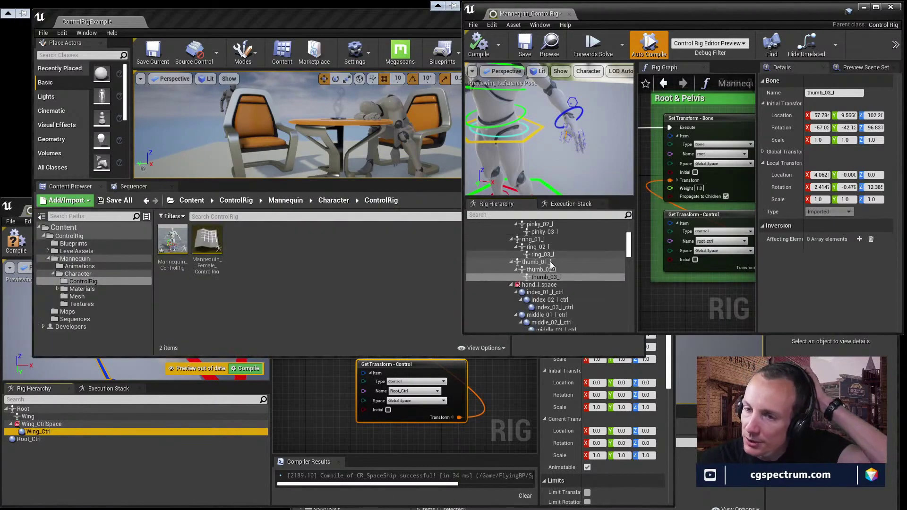
click(542, 292)
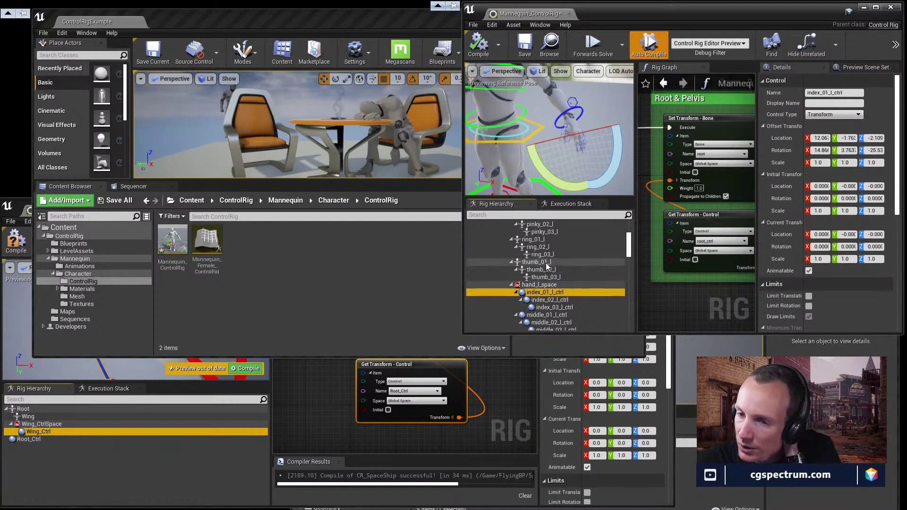
scroll(552, 253, up, 4)
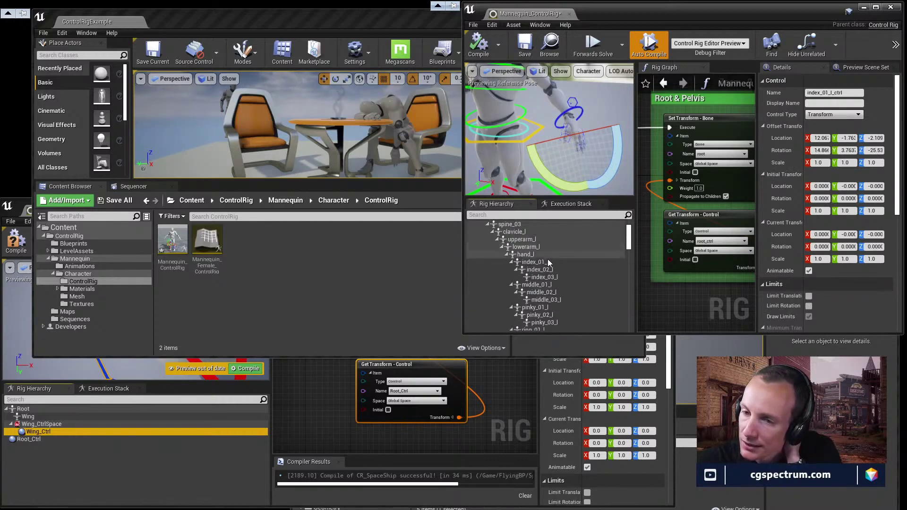
click(544, 263)
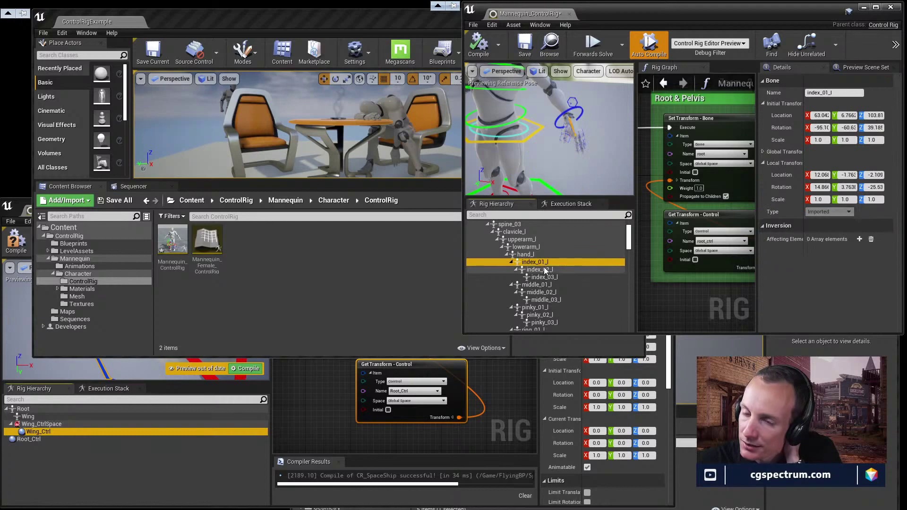
scroll(544, 270, down, 1)
scroll(545, 270, down, 3)
scroll(544, 268, down, 1)
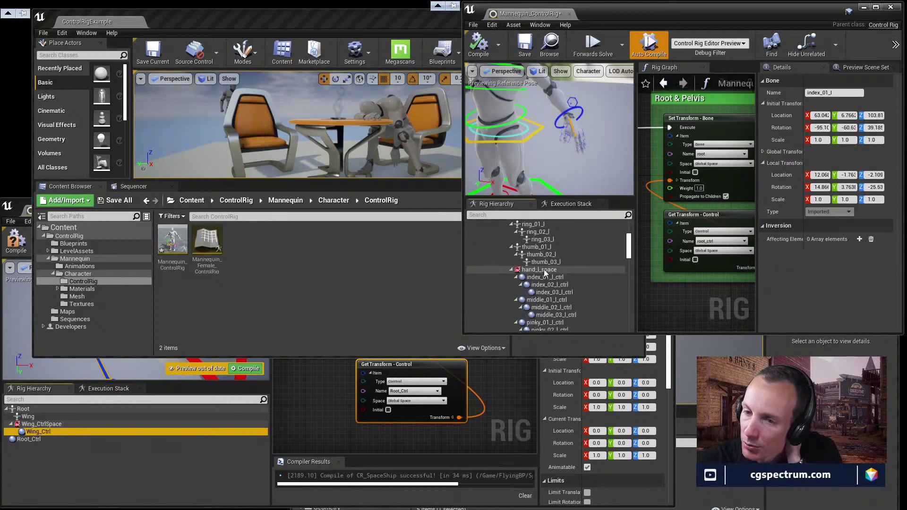
click(524, 271)
scroll(524, 271, up, 1)
scroll(525, 273, up, 3)
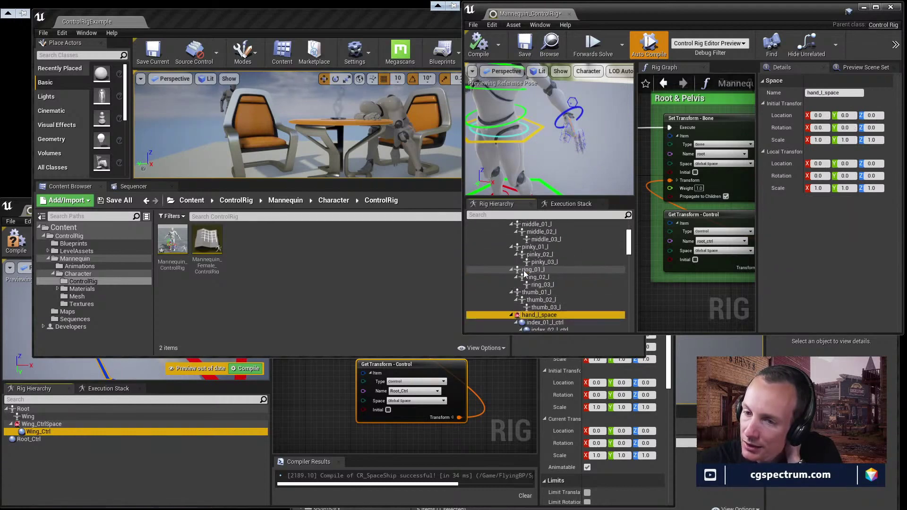
scroll(526, 270, down, 3)
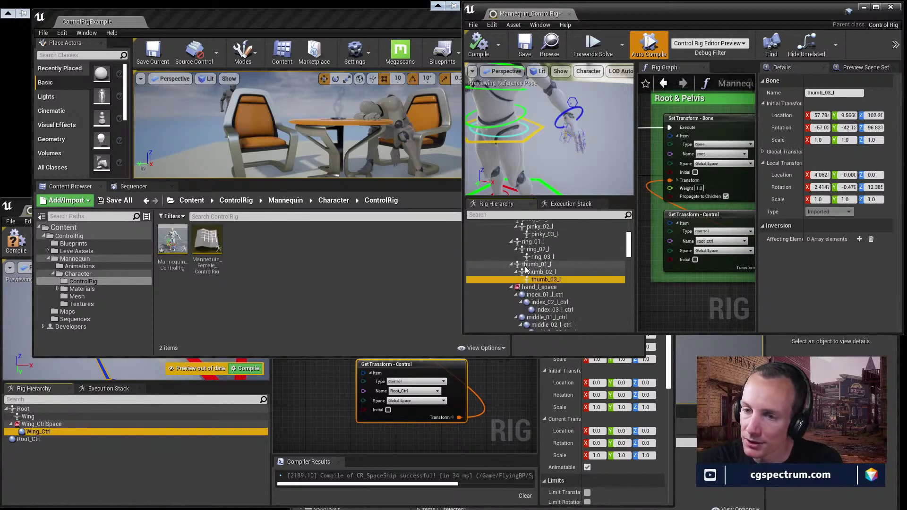
Step: Collapse the index, middle, pinky, ring and thumb bone branches under hand_l, keeping the controls under hand_l_space expanded
scroll(538, 286, up, 1)
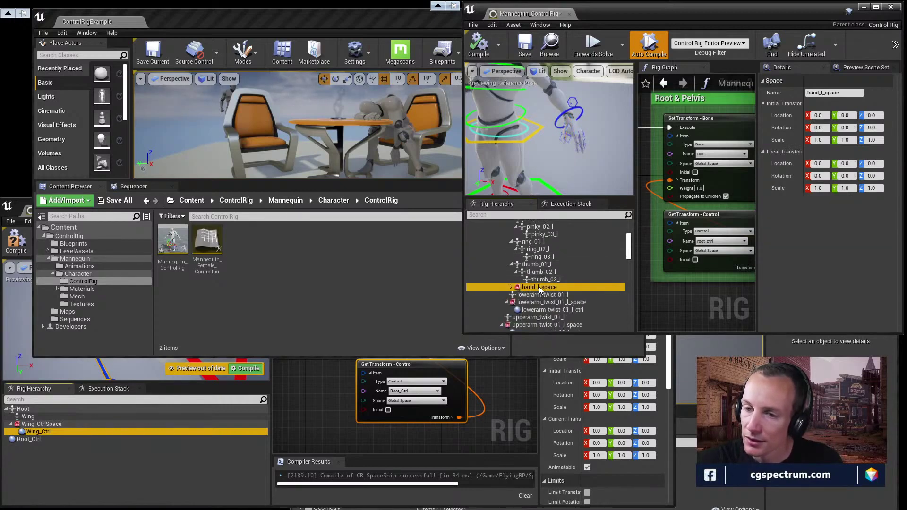
scroll(539, 287, up, 5)
click(530, 294)
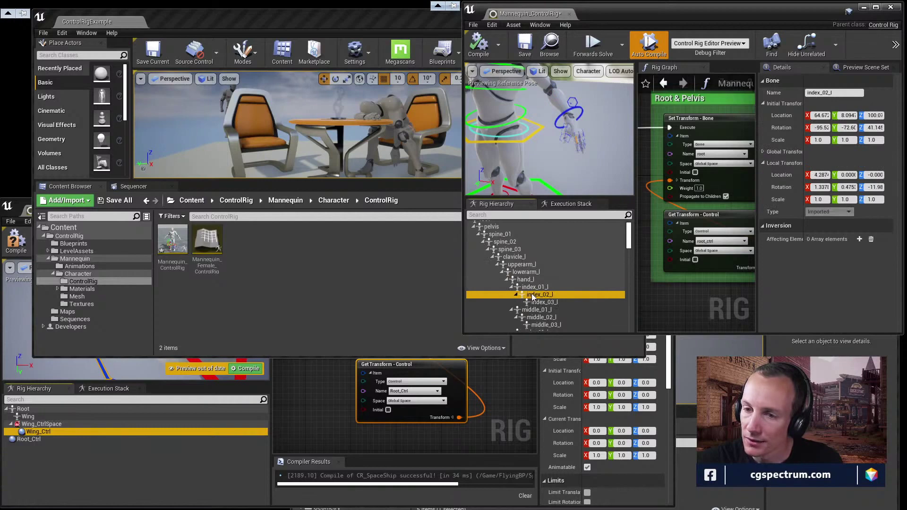
double_click(531, 288)
double_click(532, 295)
double_click(529, 303)
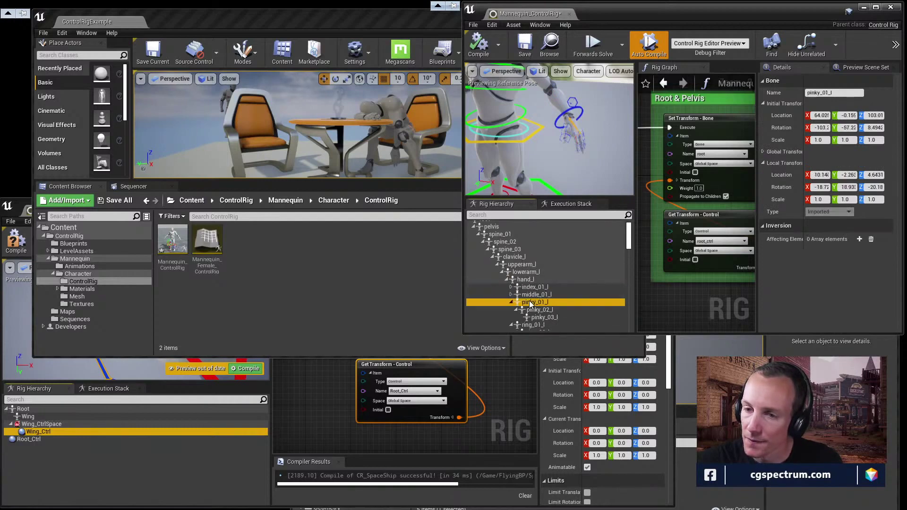
double_click(529, 311)
double_click(532, 318)
scroll(529, 307, down, 2)
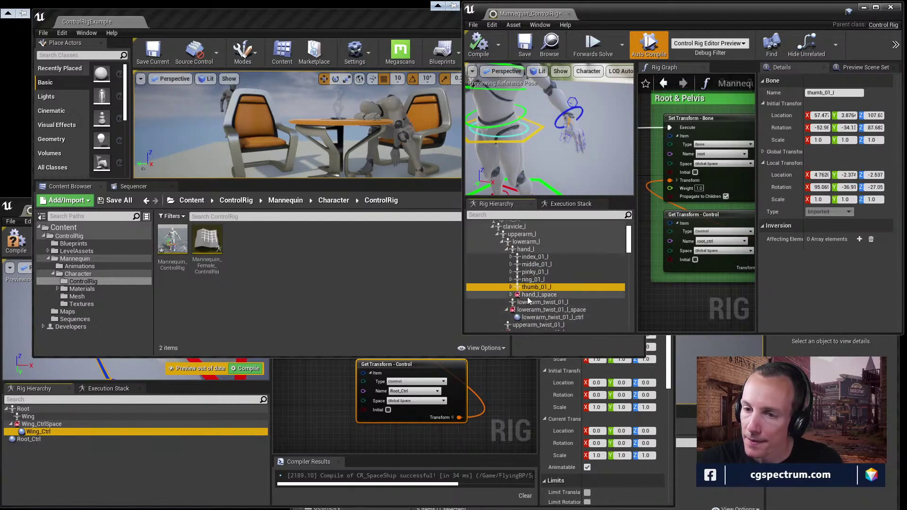
click(528, 296)
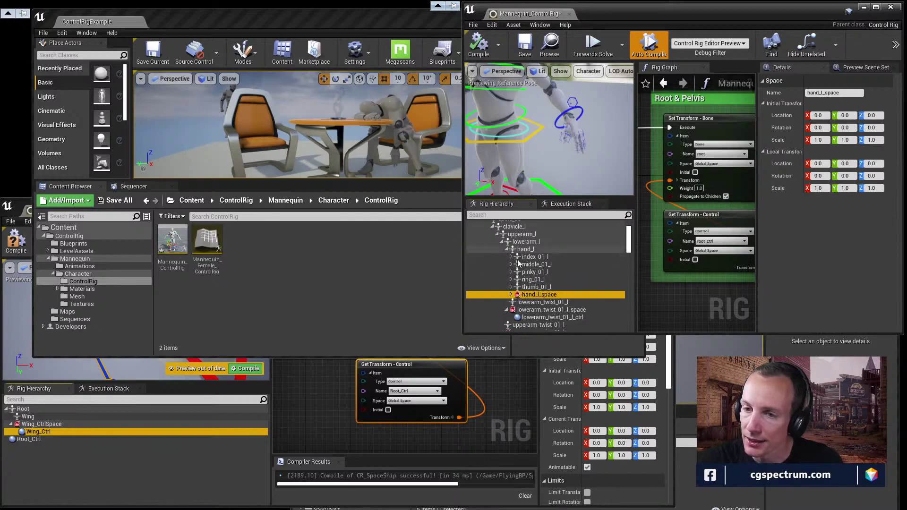
click(511, 296)
Step: Compare the transforms of index_01_l_ctrl and index_02_l_ctrl with those of Wing_Ctrl in the CR_SpaceShip editor
click(534, 302)
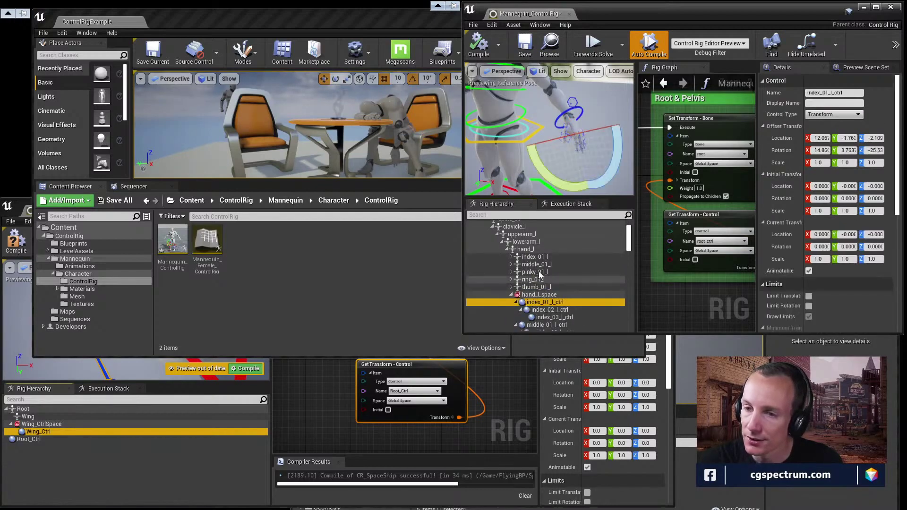
click(539, 311)
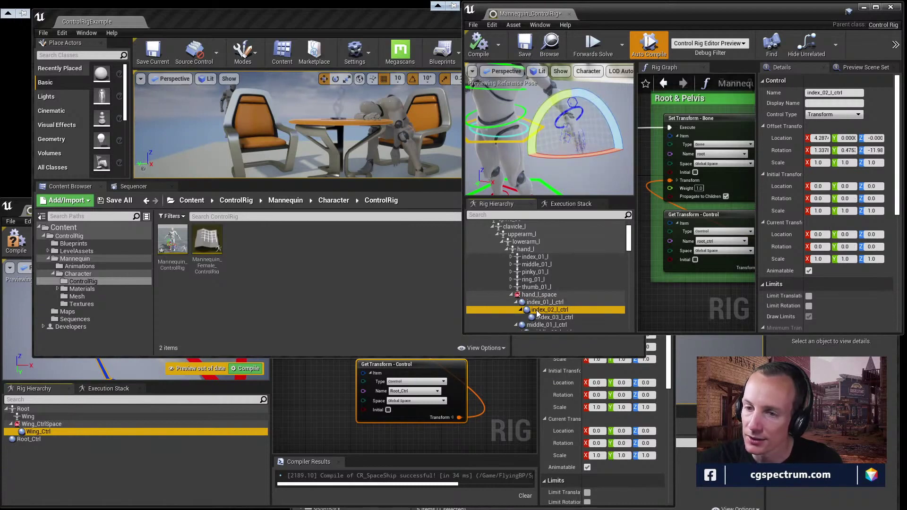
click(521, 310)
click(521, 310)
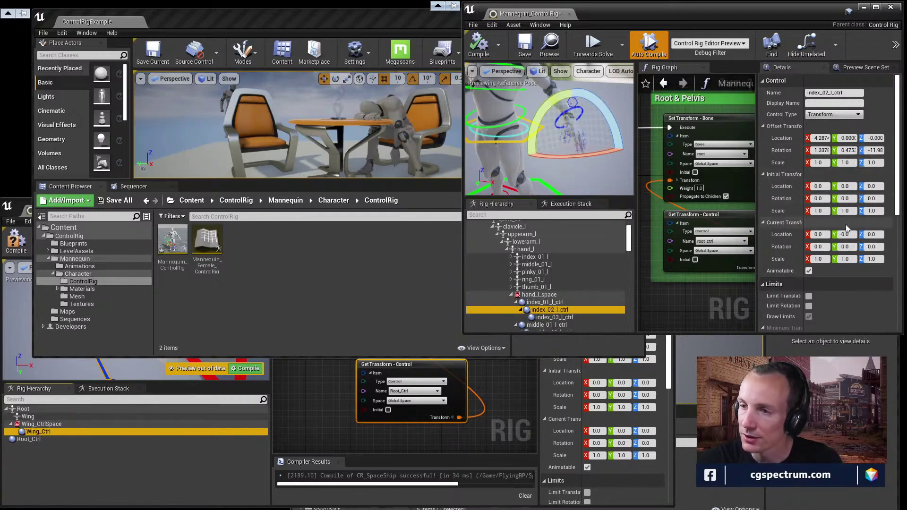
click(543, 302)
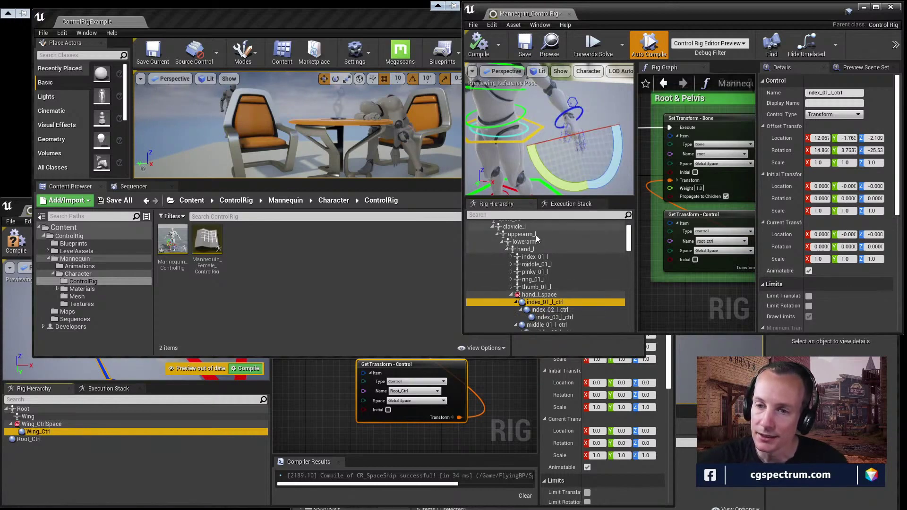
click(125, 470)
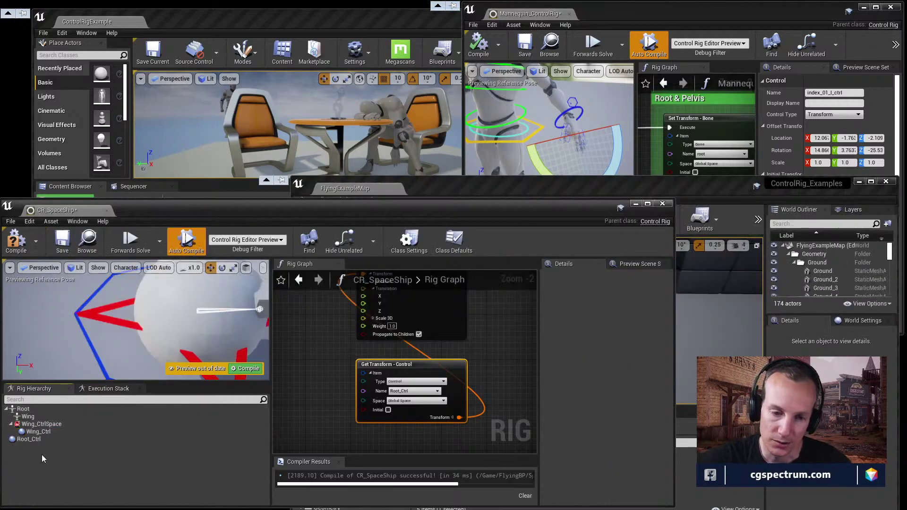
click(34, 432)
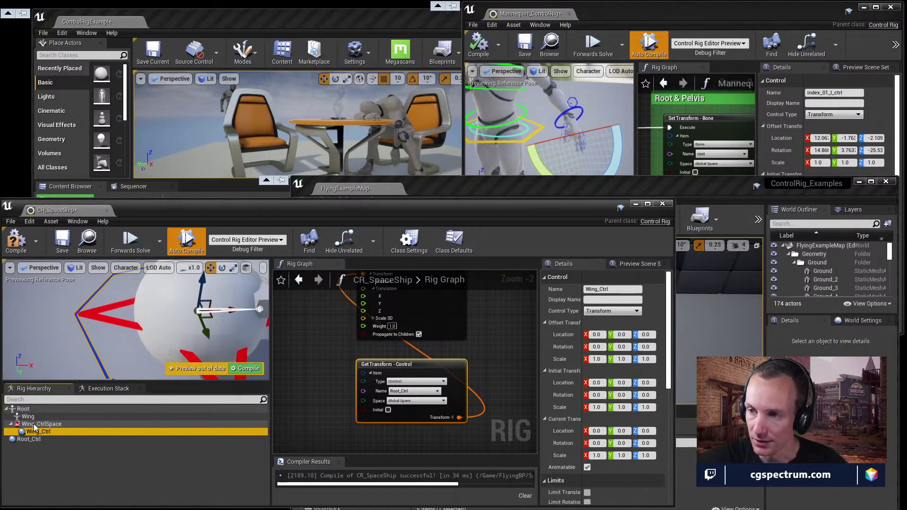
Step: Return to the Mannequin_ControlRig editor, maximize its window, and widen the rig graph by narrowing the viewport and hierarchy
click(770, 15)
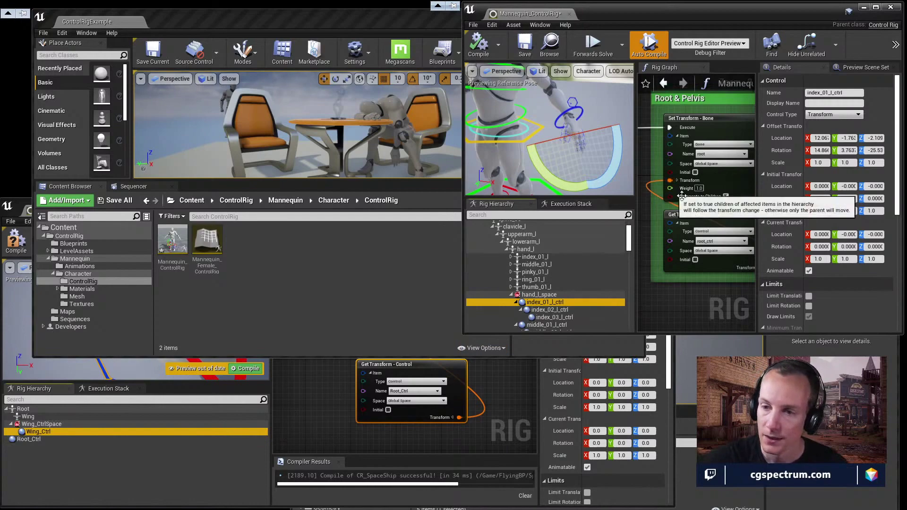
double_click(714, 14)
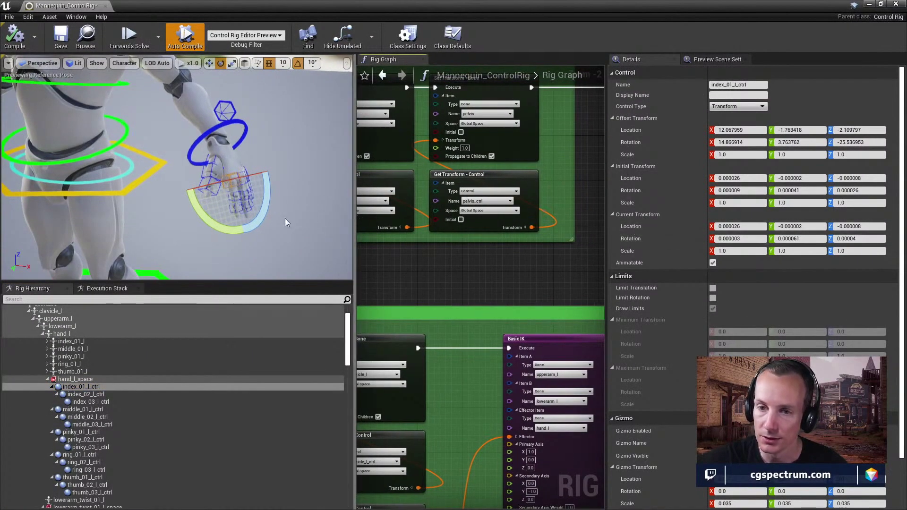
drag(357, 227, 167, 227)
Step: Locate the "Fingers - Rotation and Control Visibility" section in the mannequin rig graph
scroll(404, 273, down, 3)
scroll(404, 273, down, 7)
right_drag(421, 312, 415, 245)
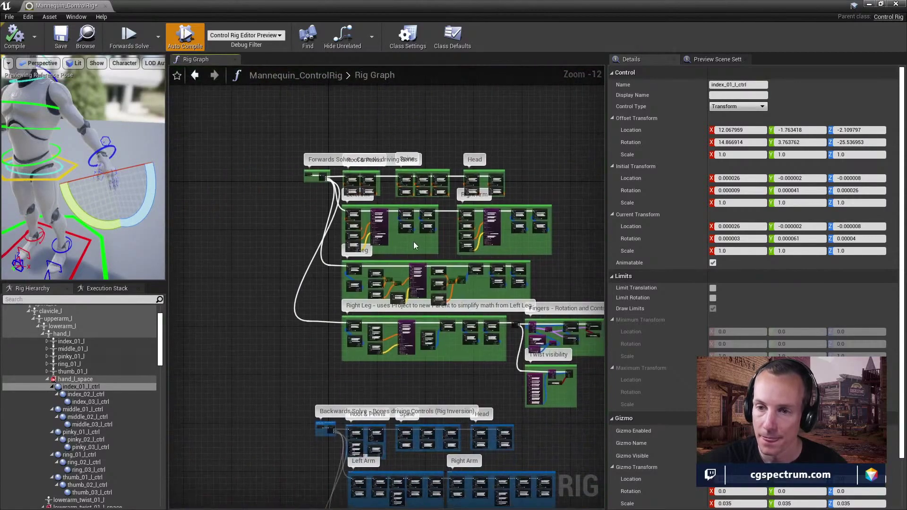
scroll(414, 243, up, 2)
right_drag(478, 269, 423, 222)
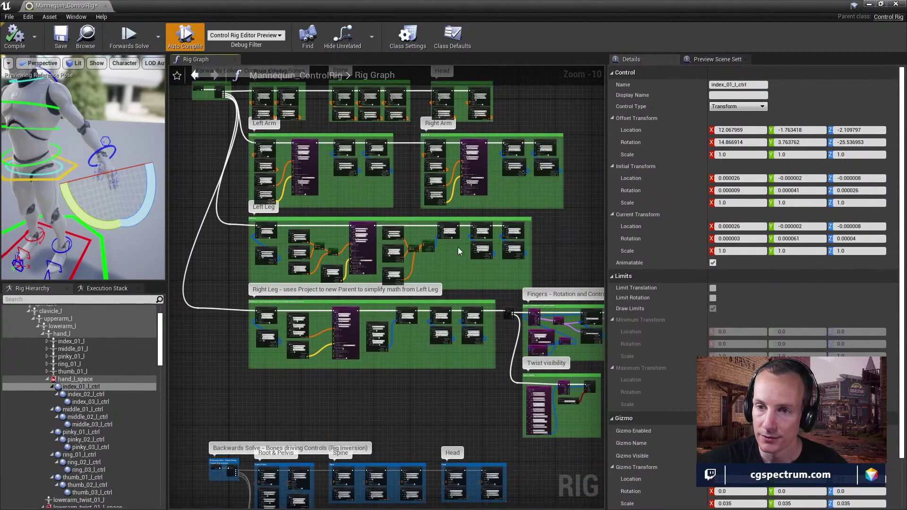
right_drag(504, 246, 492, 166)
right_drag(537, 265, 368, 241)
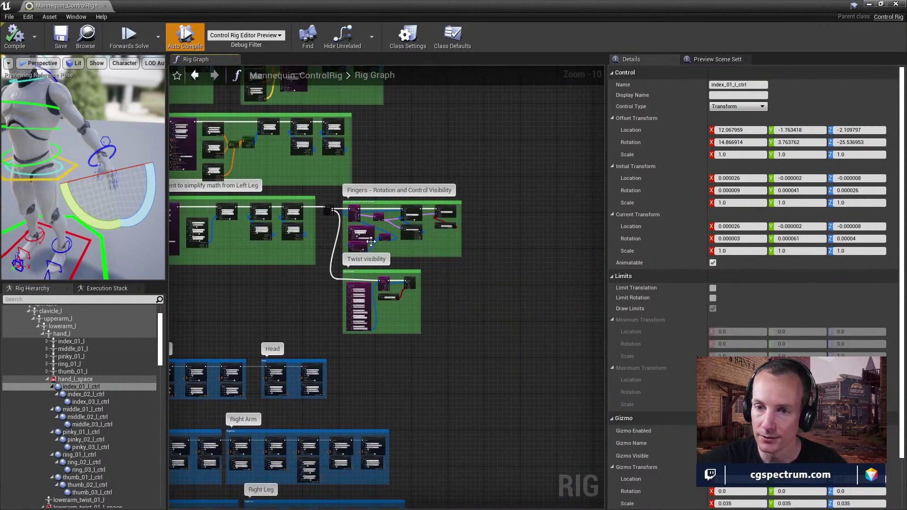
scroll(379, 241, up, 9)
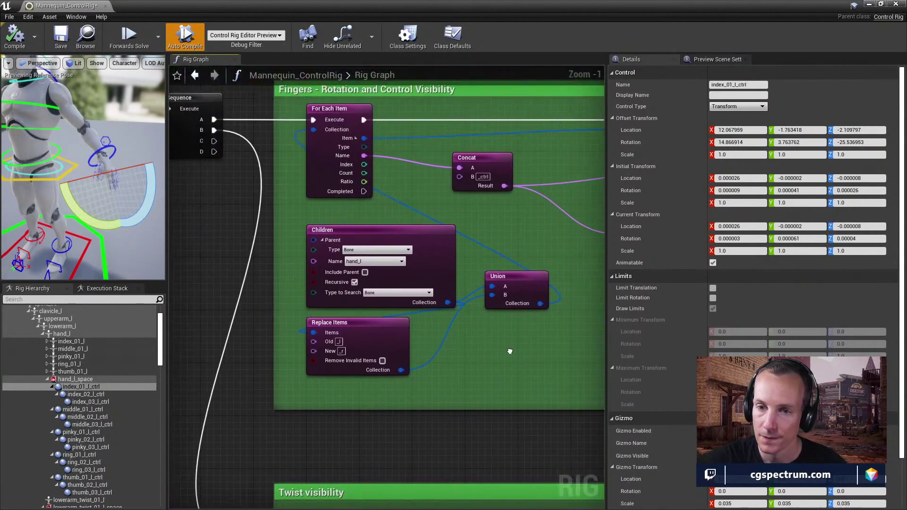
right_drag(435, 226, 378, 258)
Step: Inspect the For Each Item and Children nodes of the Fingers section, and shift the Children node slightly closer to For Each Item
click(277, 156)
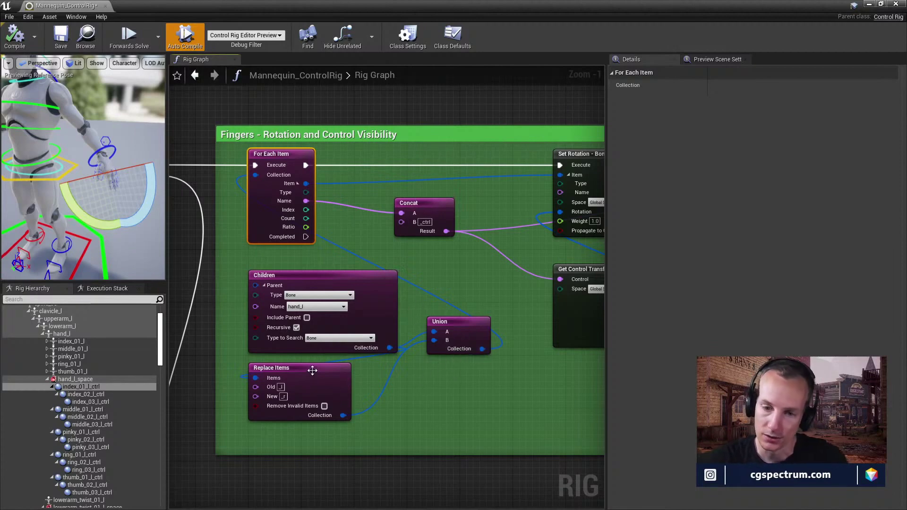
click(318, 278)
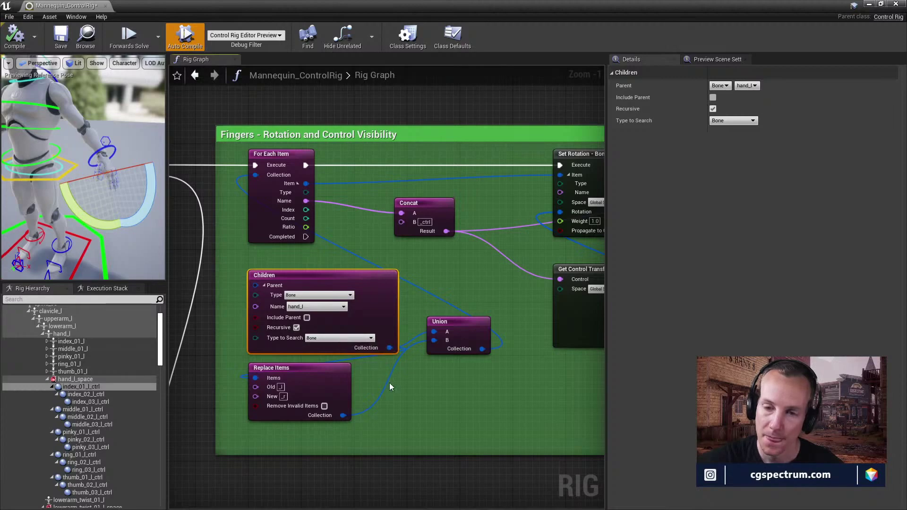
mouse_move(348, 277)
mouse_down()
mouse_move(348, 257)
mouse_move(342, 264)
mouse_up()
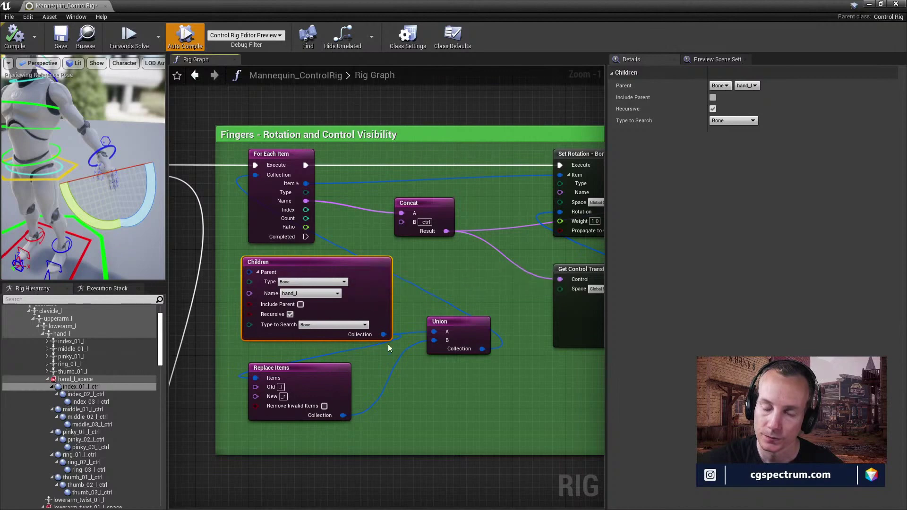
Step: Trace the For Each Item connections through the Concat node to the Set Rotation - Bone and Get Control Transform nodes
right_drag(395, 350, 388, 357)
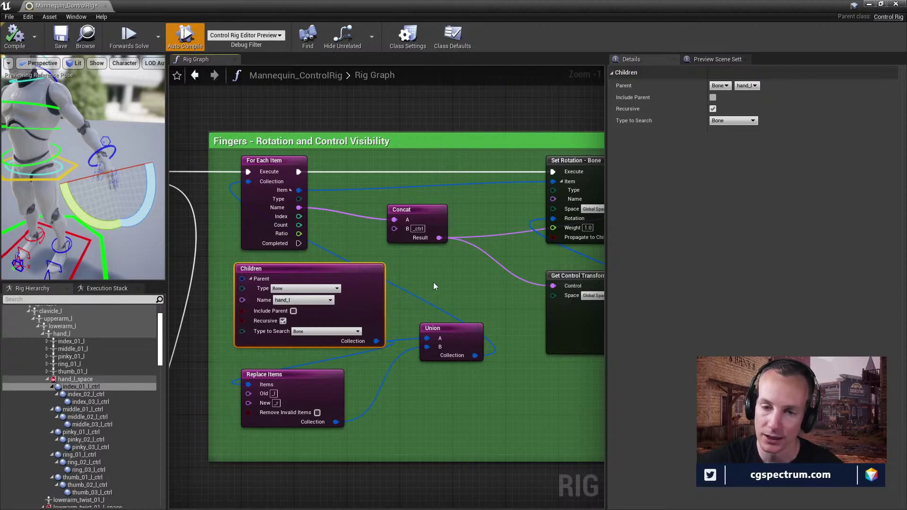
right_drag(434, 287, 418, 338)
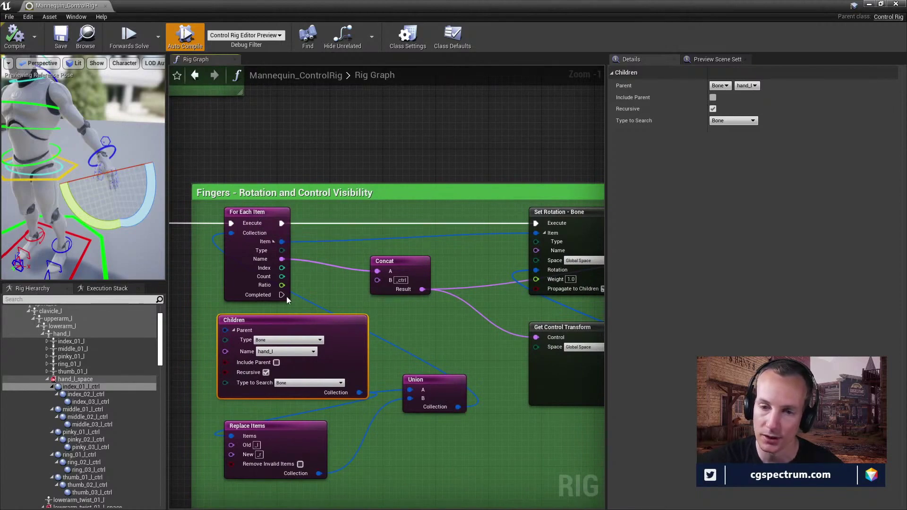
right_drag(331, 251, 306, 246)
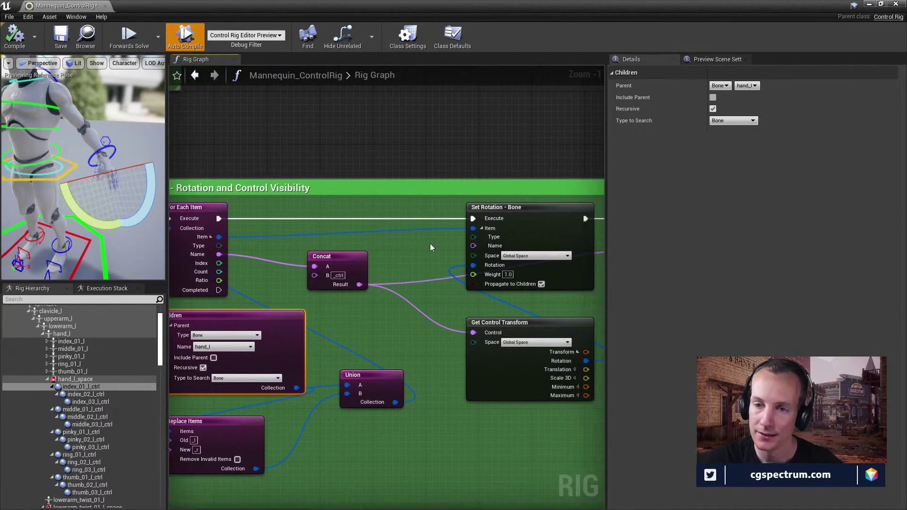
right_drag(477, 236, 409, 240)
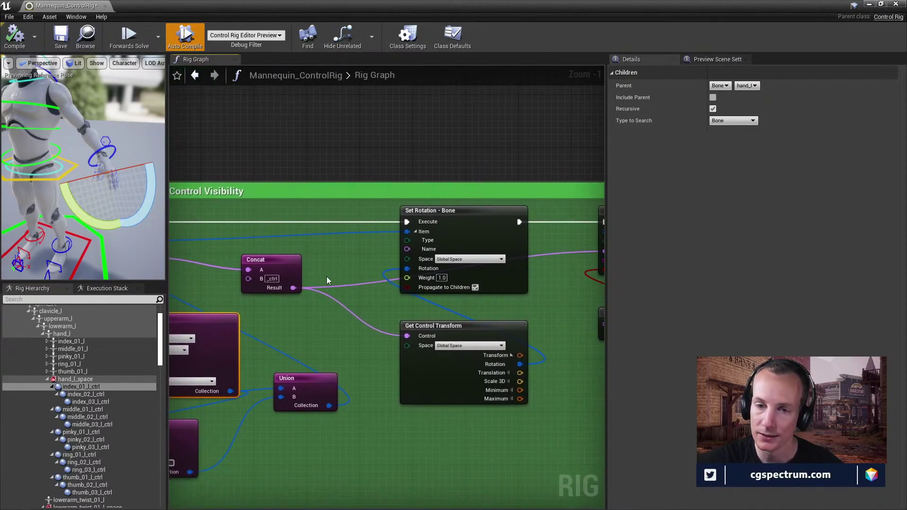
right_drag(328, 281, 424, 266)
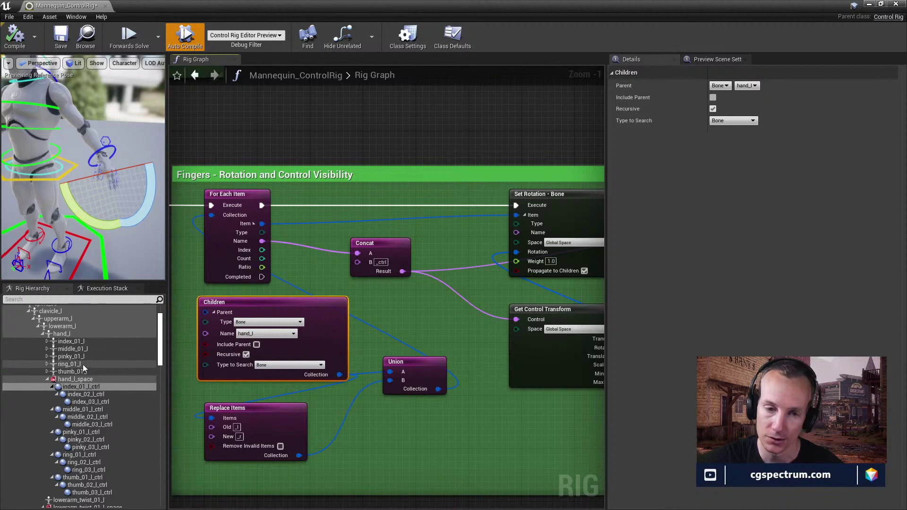
Step: Examine the settings and connections of Get Control Transform, Set Rotation - Bone and Set Control Visibility in the Fingers section
right_drag(430, 270, 262, 293)
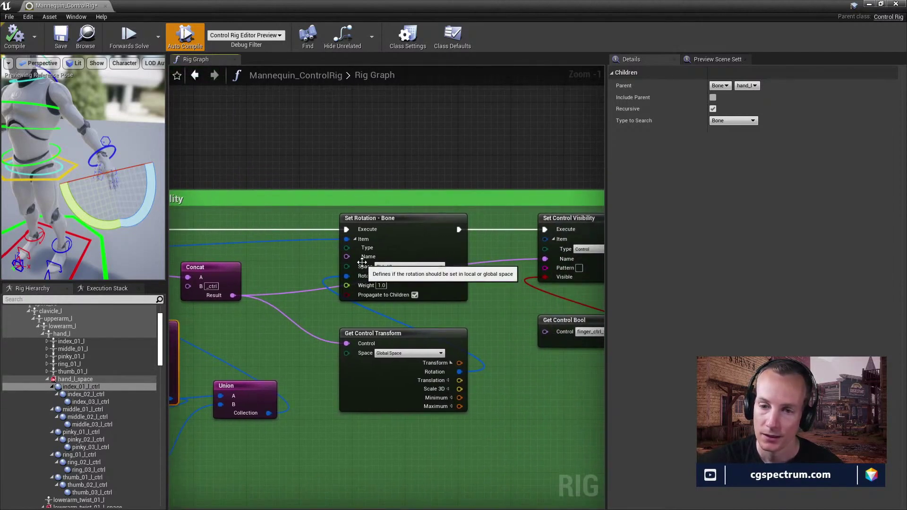
right_drag(329, 250, 363, 256)
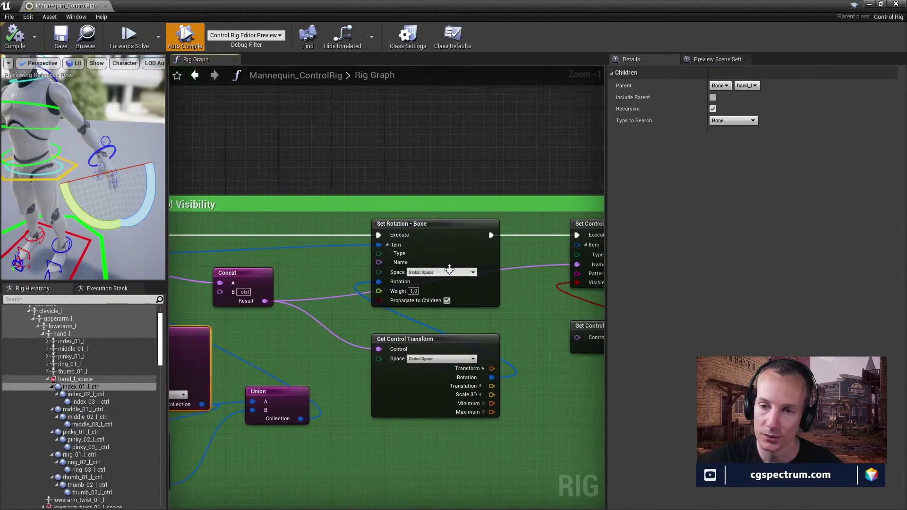
right_drag(449, 269, 413, 260)
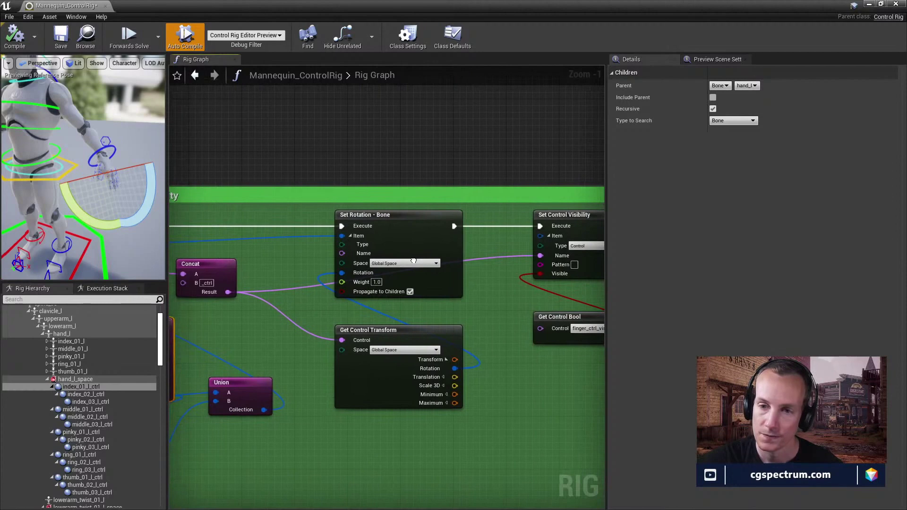
right_drag(433, 250, 457, 289)
click(430, 310)
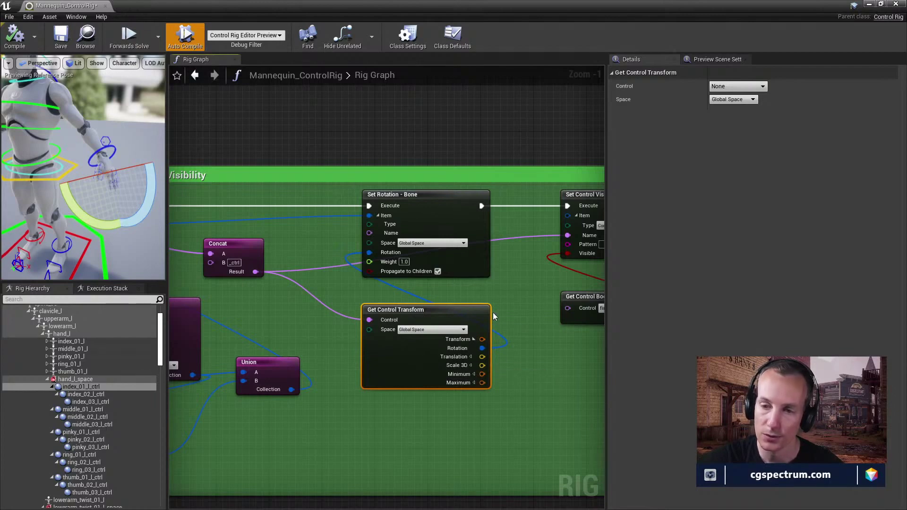
click(423, 203)
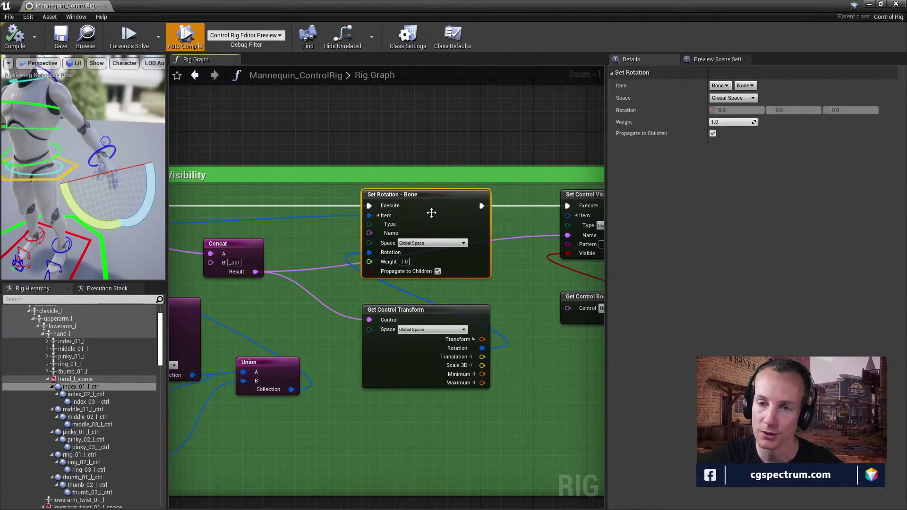
right_drag(507, 276, 347, 291)
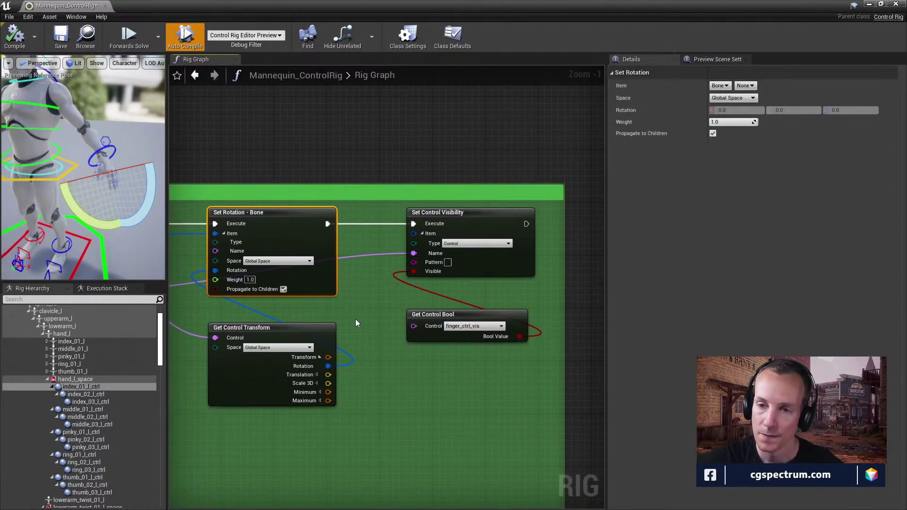
right_drag(355, 323, 444, 331)
Step: Survey the Fingers, Twist visibility and leg sections of the mannequin rig graph
scroll(402, 335, down, 5)
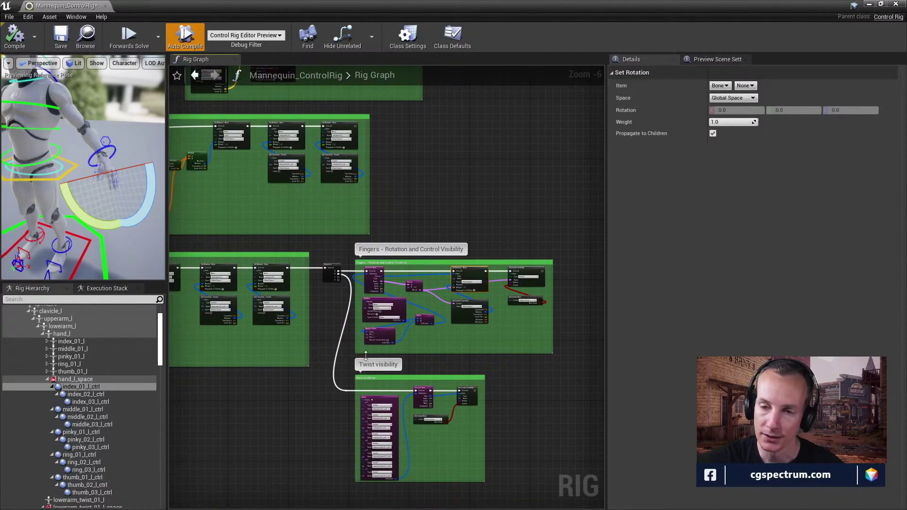
right_drag(366, 355, 506, 392)
right_drag(494, 216, 413, 189)
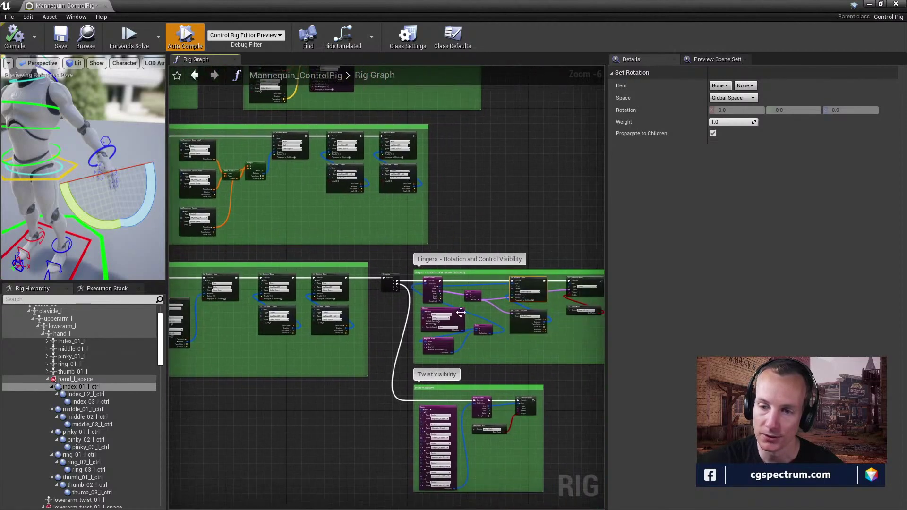
right_drag(534, 312, 452, 303)
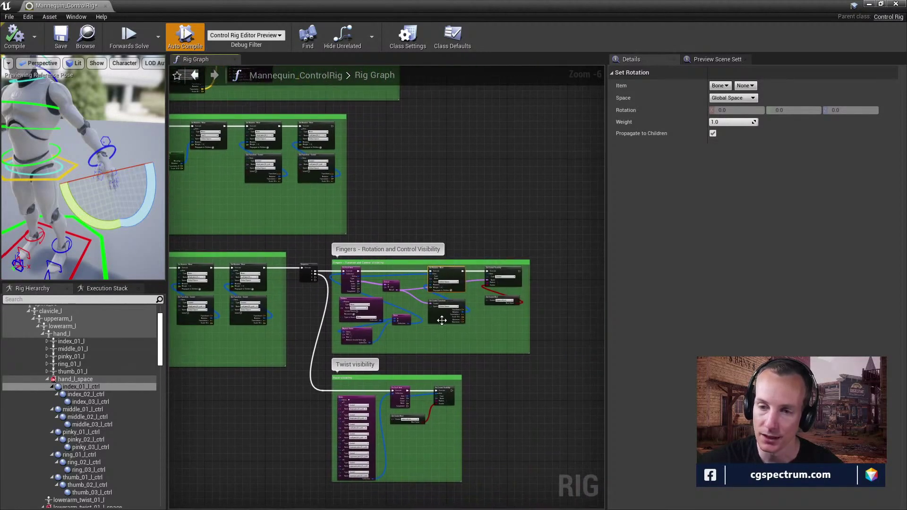
right_drag(378, 285, 550, 343)
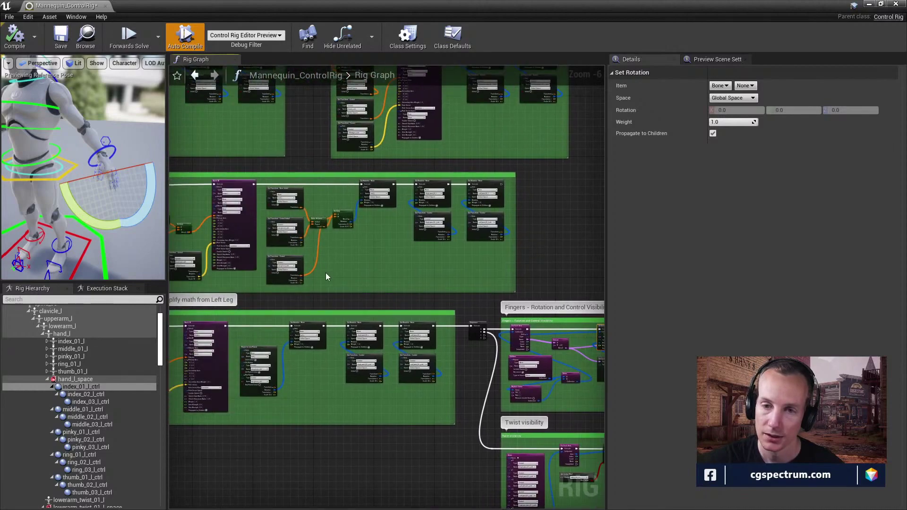
Step: Examine how the Sequence node feeds the Fingers section, and the Get Control Transform node's connection to Set Rotation - Bone
right_drag(326, 277, 504, 301)
right_drag(377, 296, 252, 216)
scroll(426, 272, up, 4)
right_drag(444, 283, 194, 248)
right_drag(474, 344, 309, 335)
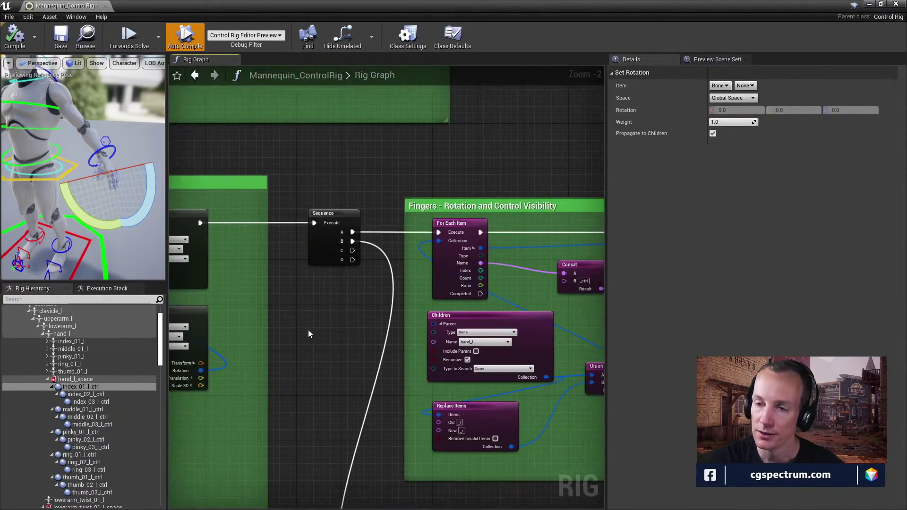
right_drag(517, 344, 381, 332)
scroll(503, 326, up, 1)
right_drag(502, 326, 368, 310)
click(461, 340)
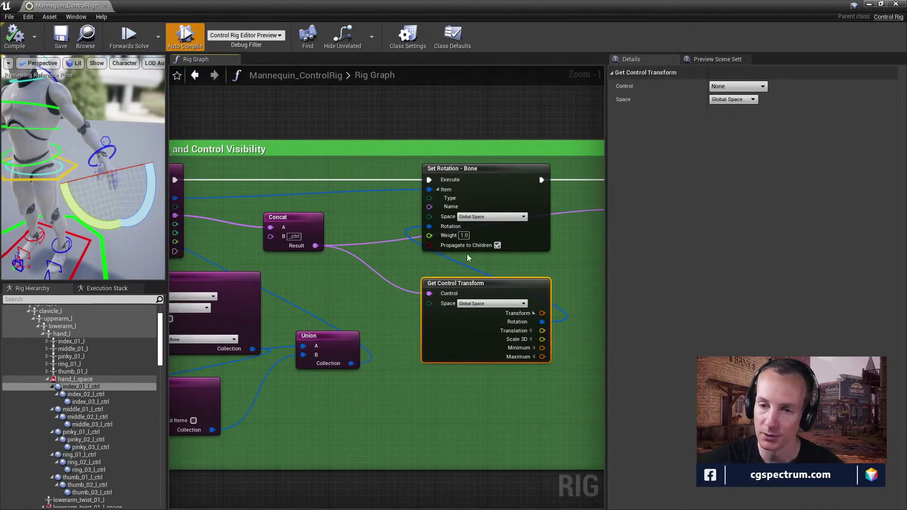
scroll(418, 226, down, 5)
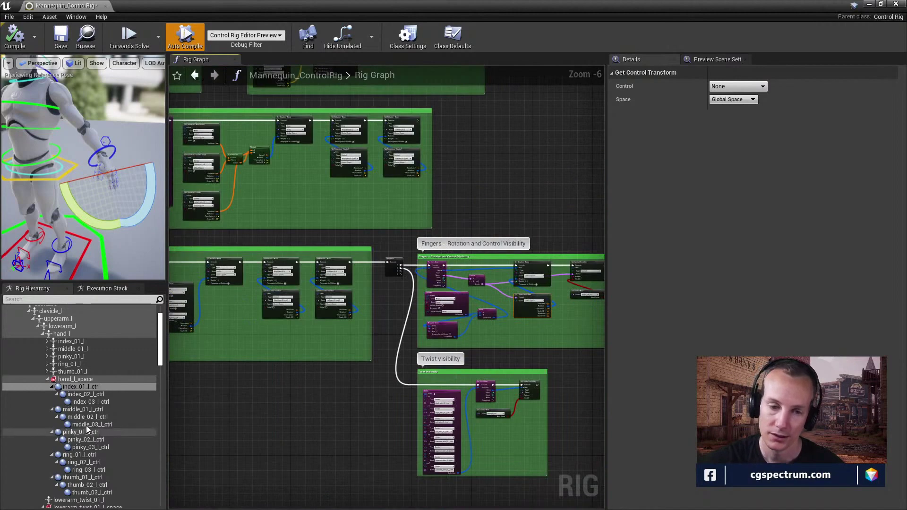
Step: Inspect the offset, initial and current transform settings of index_02_l_ctrl under hand_l_space
click(74, 381)
click(82, 394)
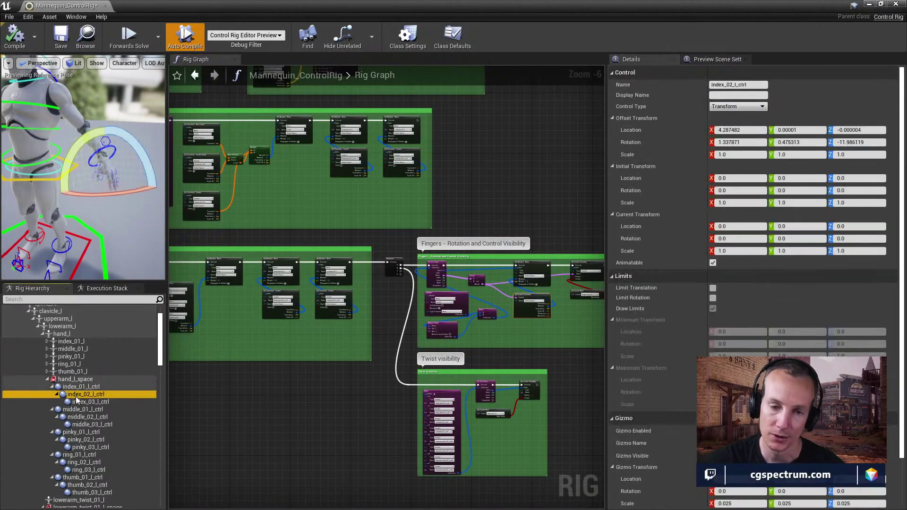
scroll(661, 401, down, 2)
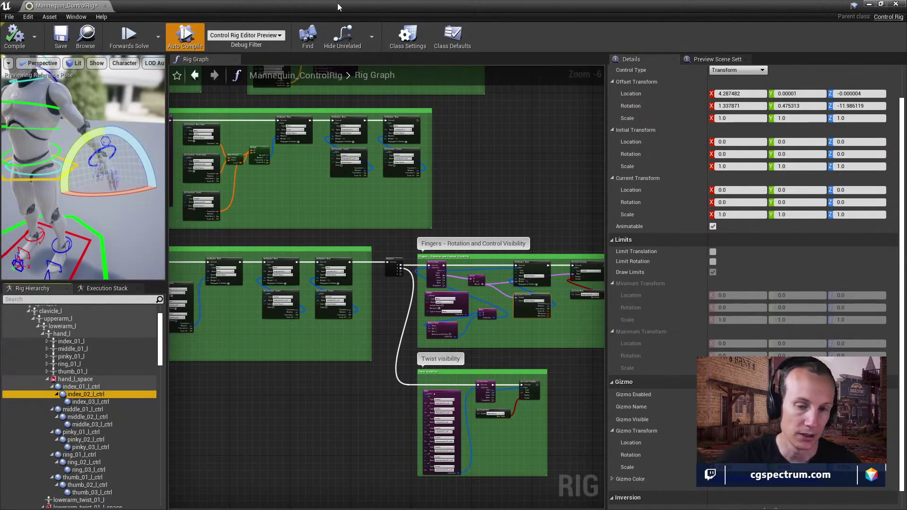
Step: Shrink the mannequin rig window, switch to the YouTube video on Control Rig Leg IK Setup, and maximize the browser
drag(324, 8, 565, 31)
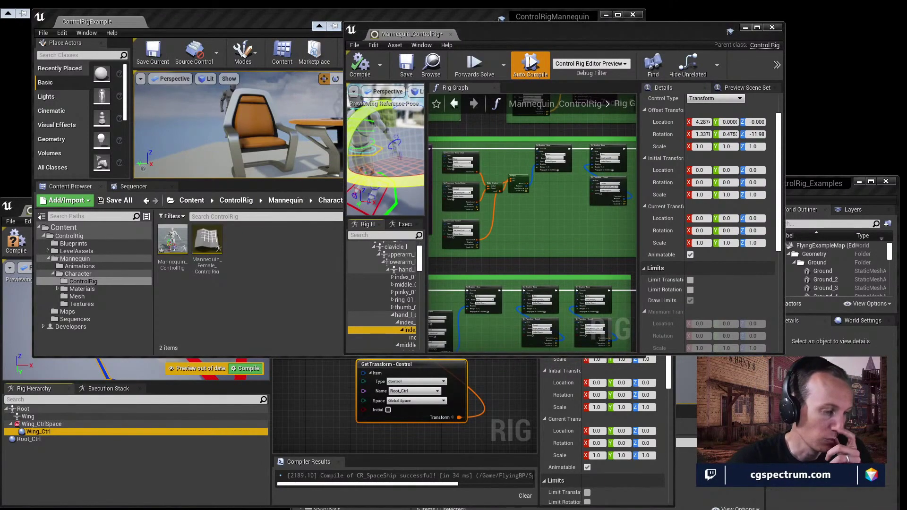
key(alt+Tab)
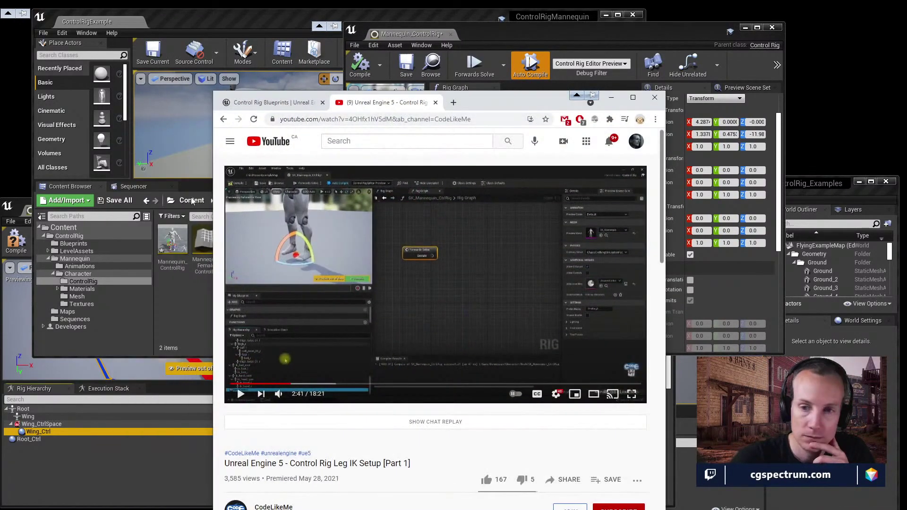
drag(480, 104, 494, 1)
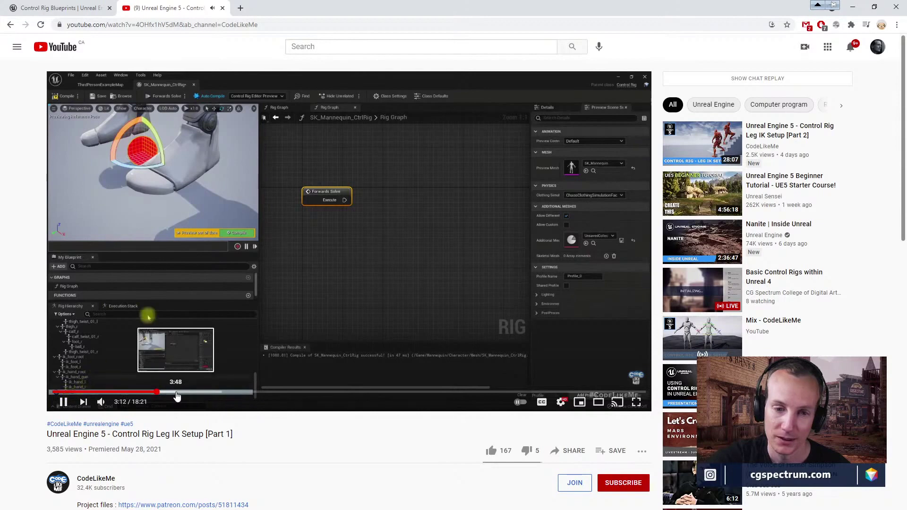
Step: Skim the video forward from 3:48 to about 5:25 to see how the foot control's transform and scale are set
click(176, 394)
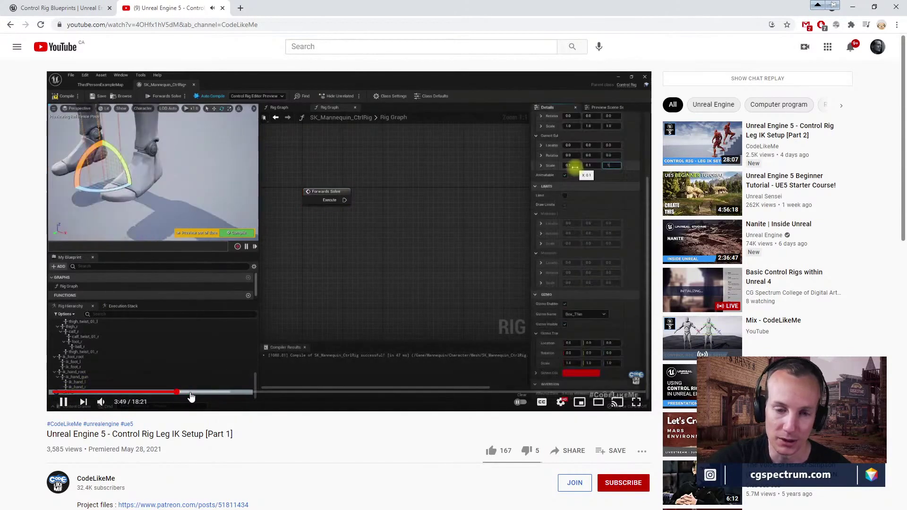
click(196, 394)
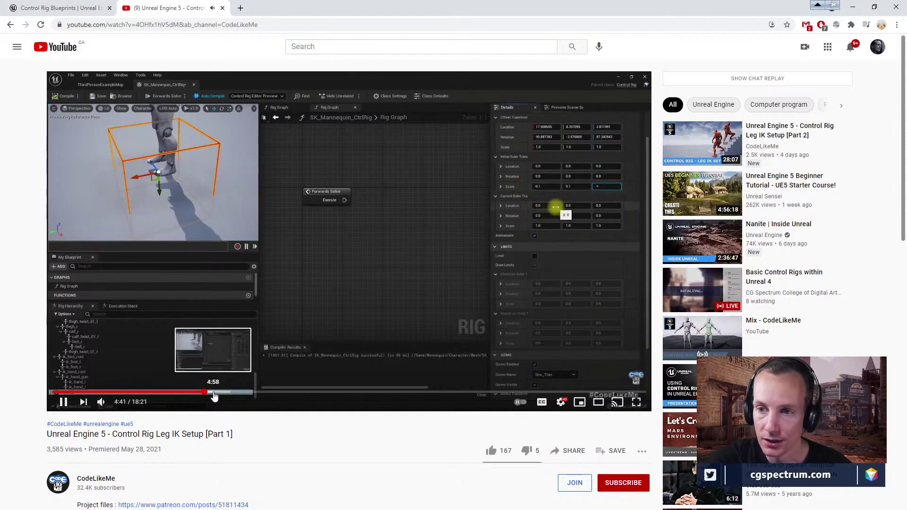
click(214, 393)
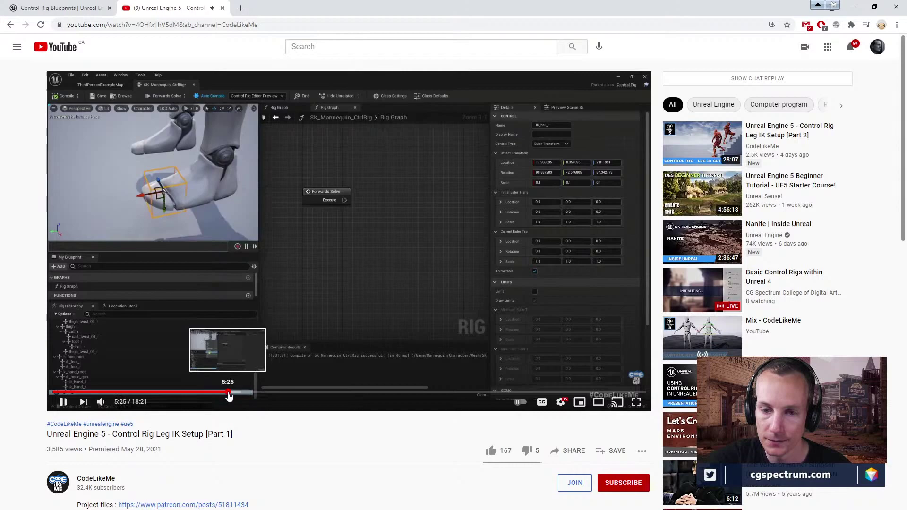
click(229, 396)
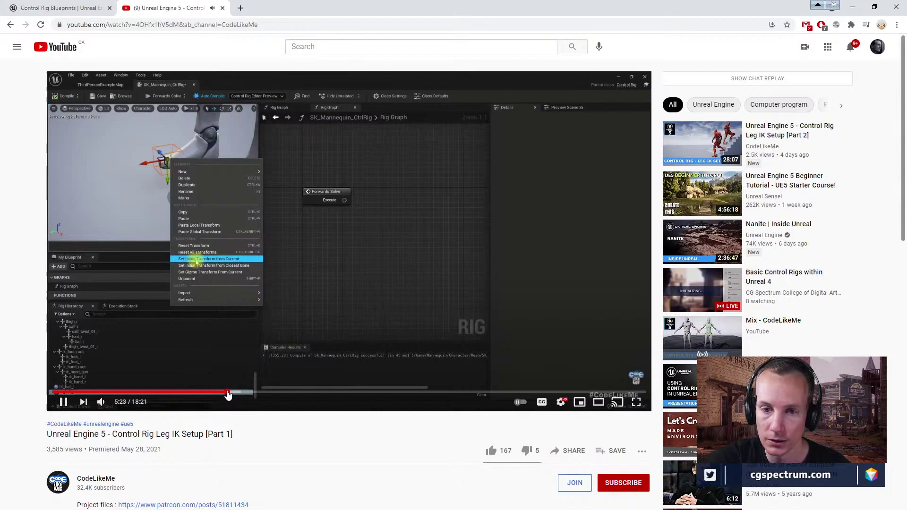
click(227, 396)
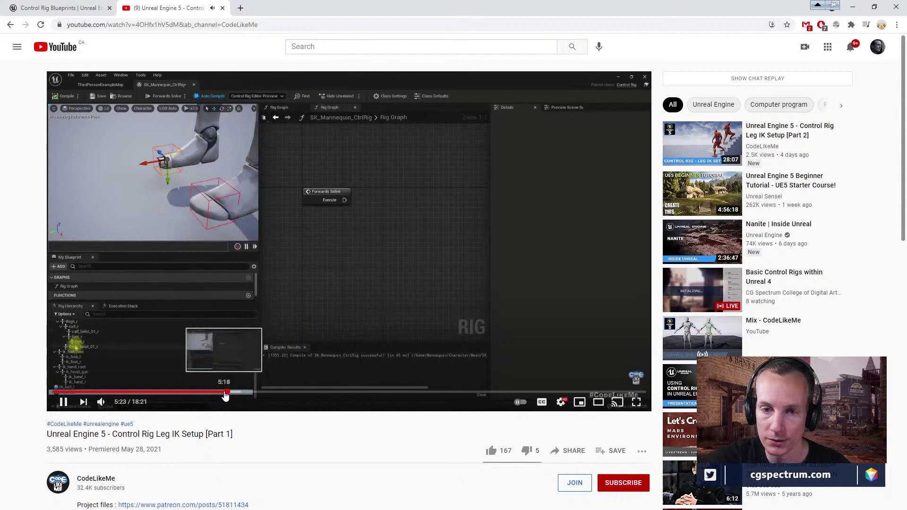
Step: Rewind the video in stages to 3:48, rewatch the control scaling part, and pause playback at 4:08
click(216, 396)
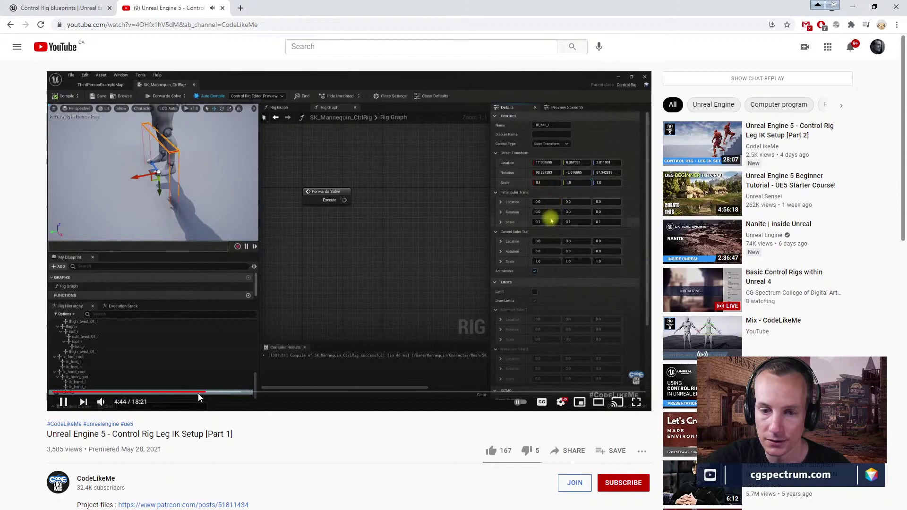
click(200, 394)
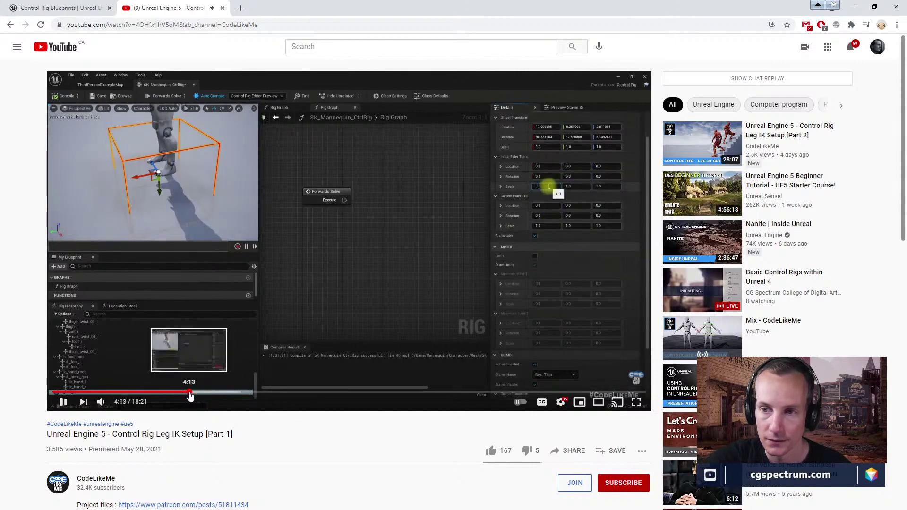
click(190, 394)
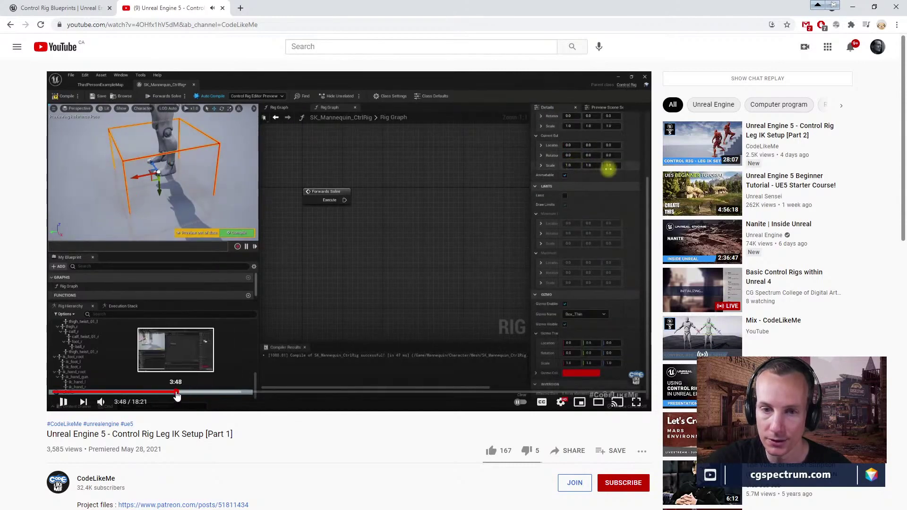
click(176, 394)
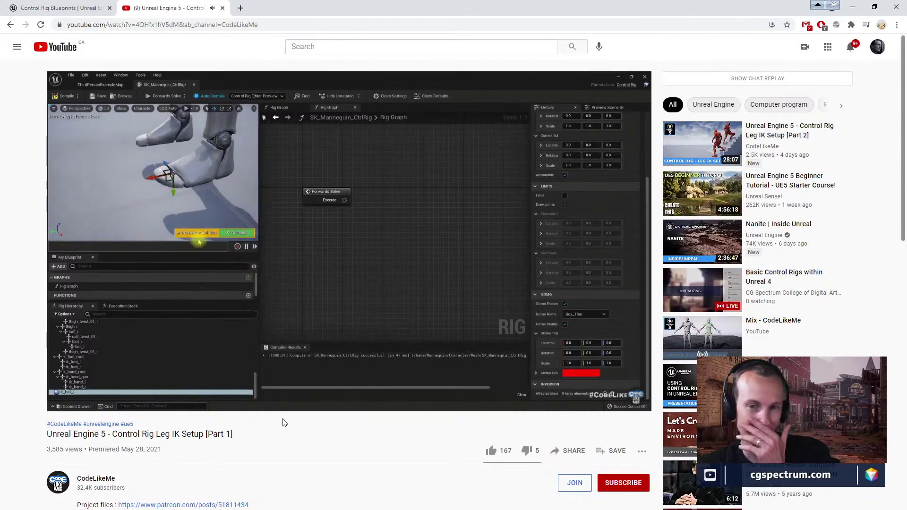
click(66, 372)
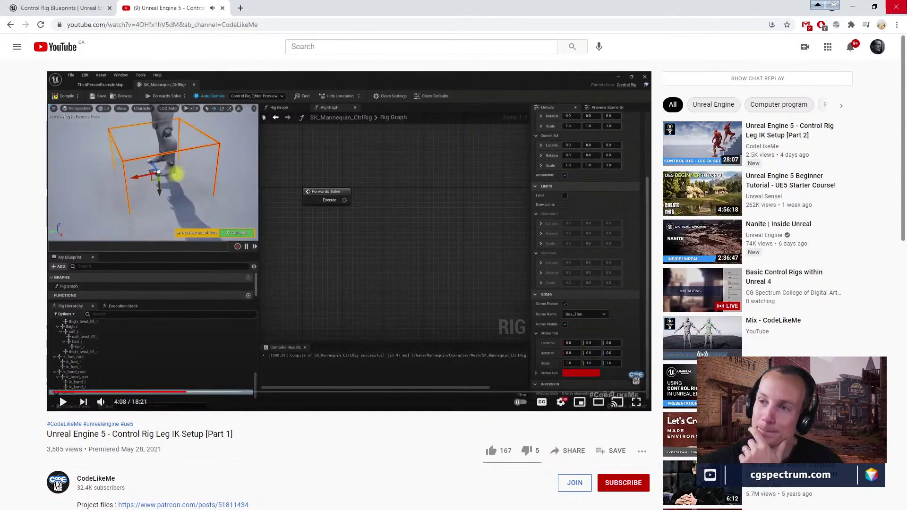
Step: Restore the browser to its smaller size and switch back to the CR_SpaceShip rig window
click(874, 6)
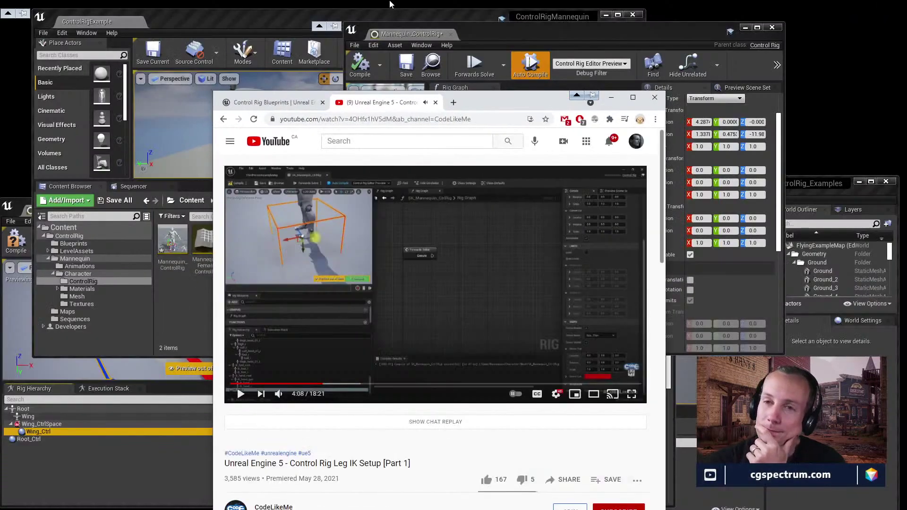
click(526, 38)
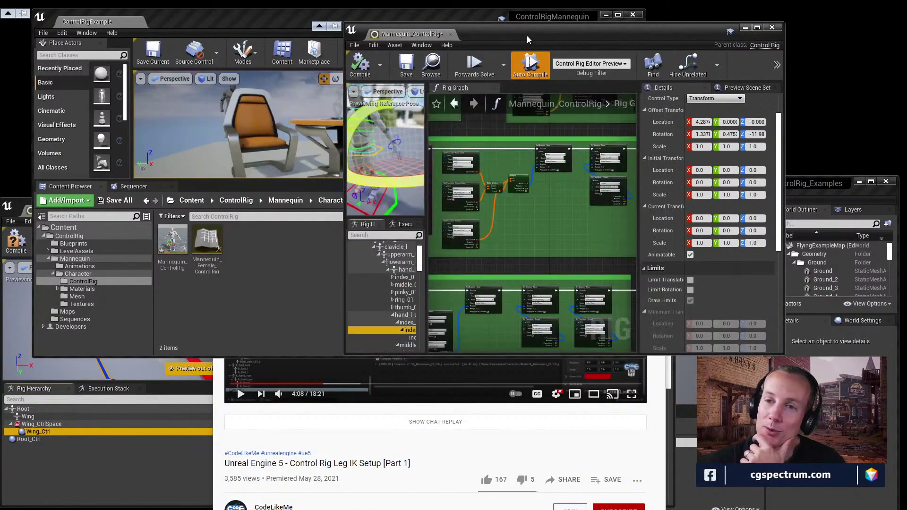
click(98, 452)
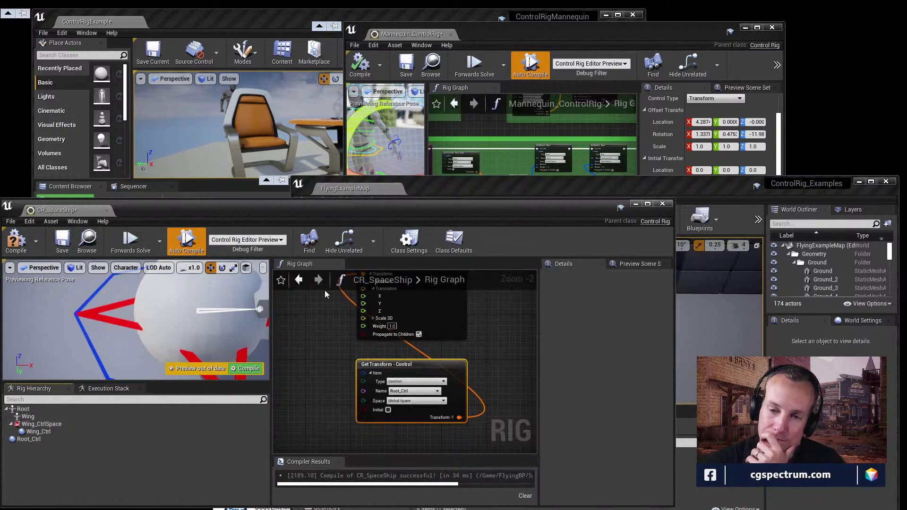
Step: Move Wing_Ctrl about 266 units along X toward the wing bone, and set its initial transform from the closest bone
right_drag(156, 311, 107, 379)
click(169, 301)
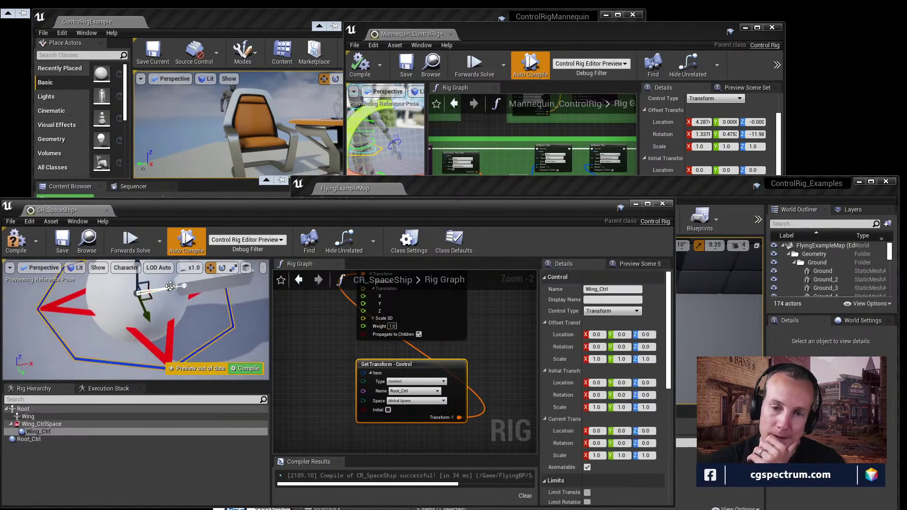
drag(170, 286, 204, 285)
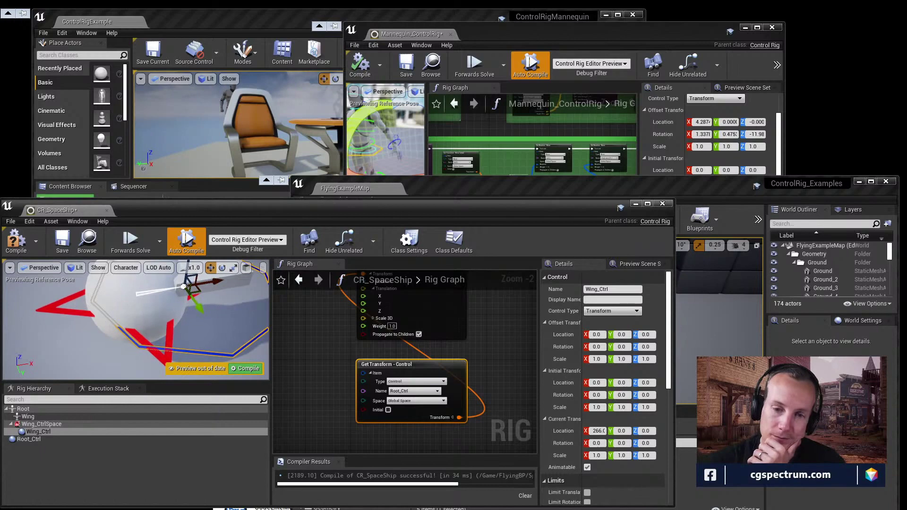
right_click(191, 349)
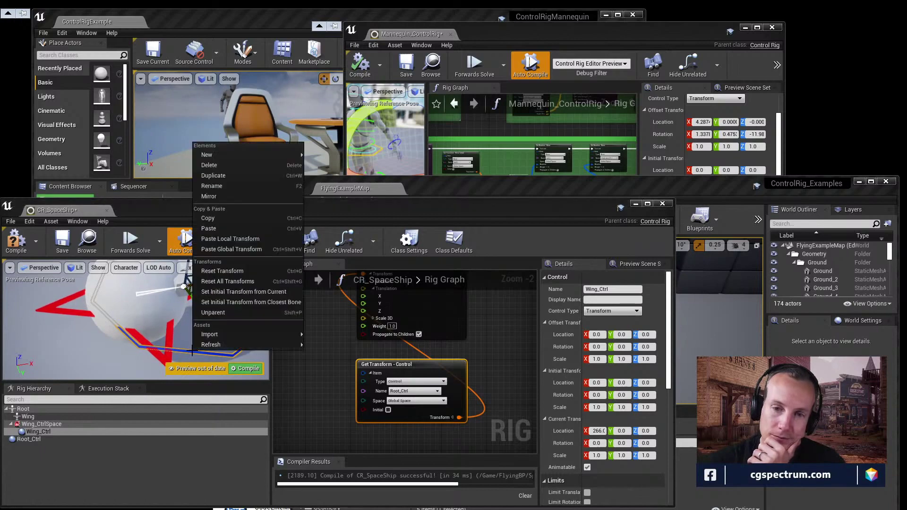
click(265, 304)
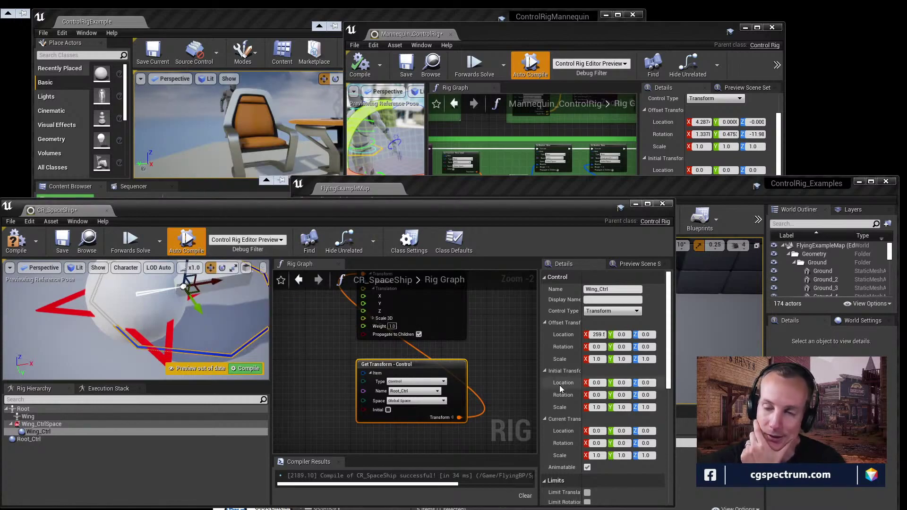
Step: Set Wing_Ctrl's gizmo scale to 5 on X, Y and Z
scroll(610, 376, down, 4)
right_drag(126, 307, 154, 291)
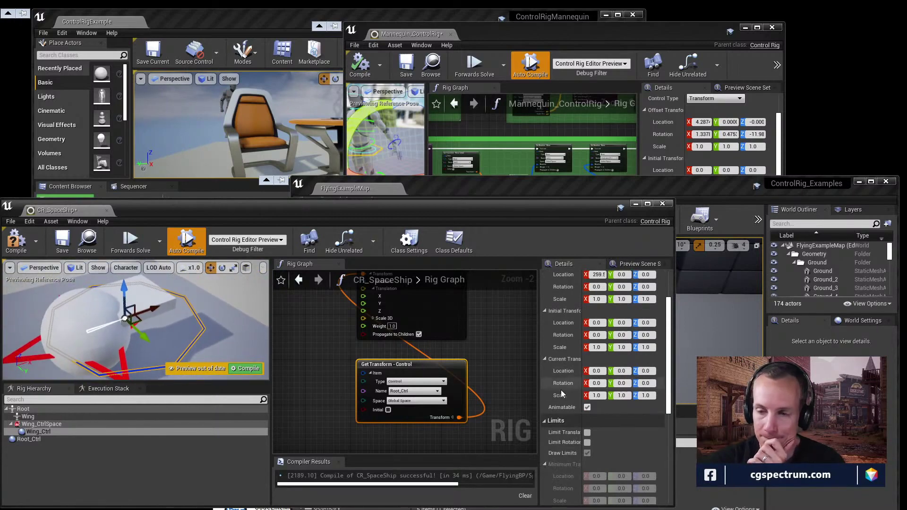
scroll(562, 397, down, 5)
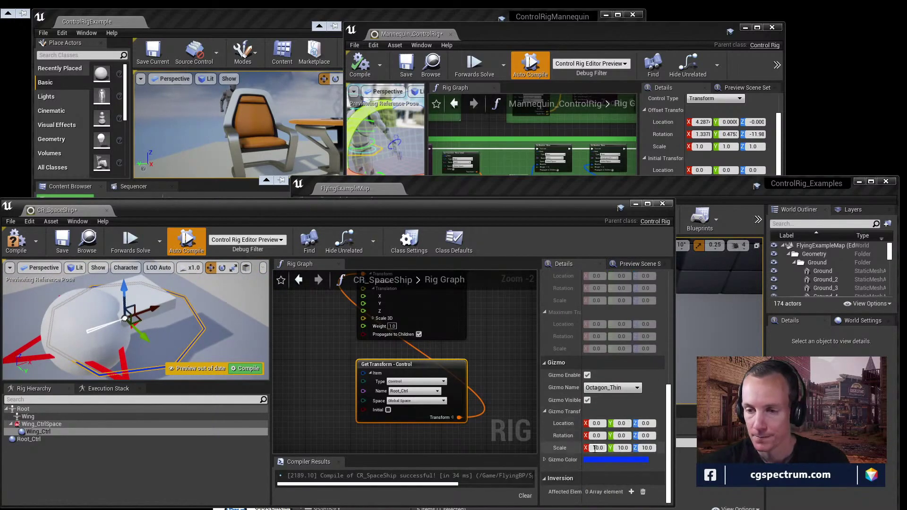
text(5)
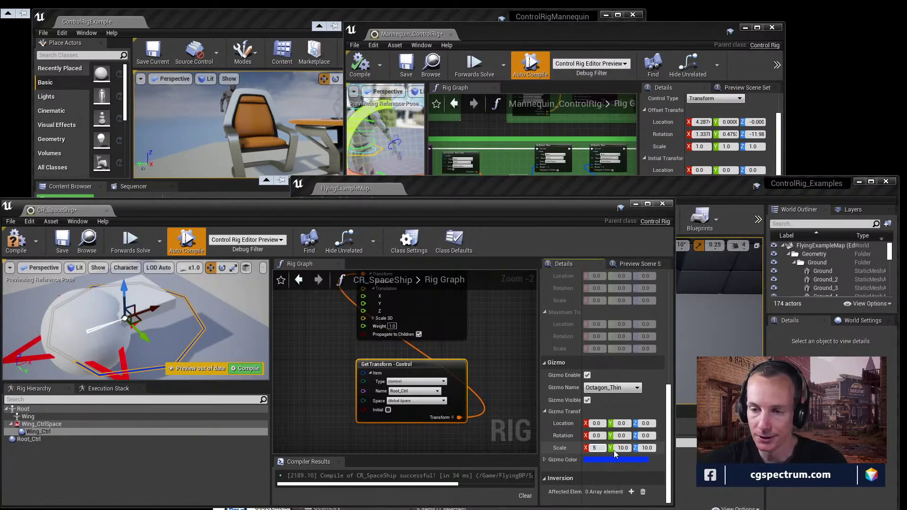
click(619, 448)
text(5)
click(648, 448)
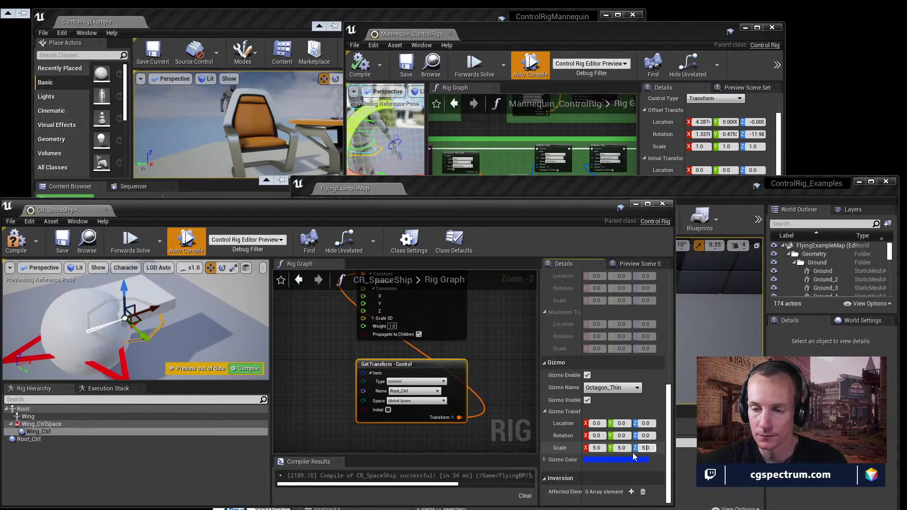
mouse_move(198, 348)
right_down()
mouse_move(177, 340)
mouse_move(201, 366)
mouse_move(182, 376)
mouse_move(199, 330)
mouse_move(203, 354)
right_up()
Step: Set the Y location of Wing_Ctrl's offset transform to 100
scroll(580, 378, up, 5)
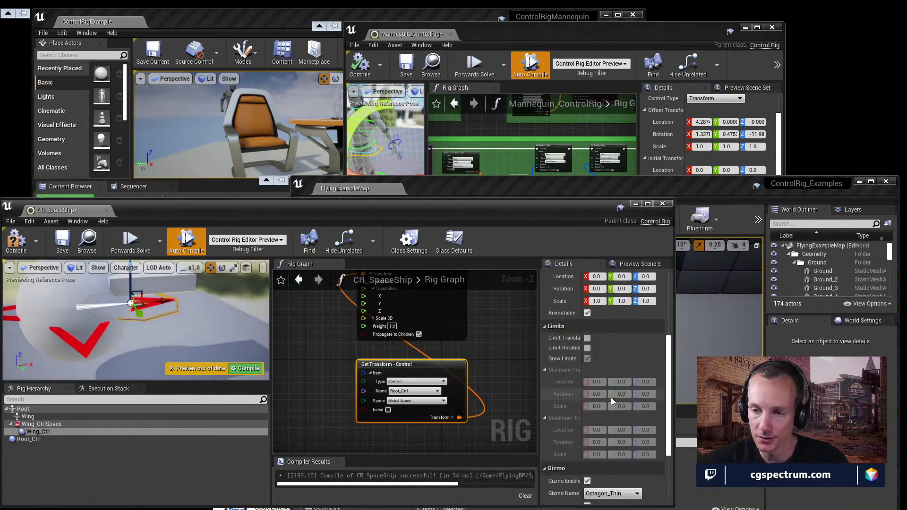
scroll(580, 378, up, 8)
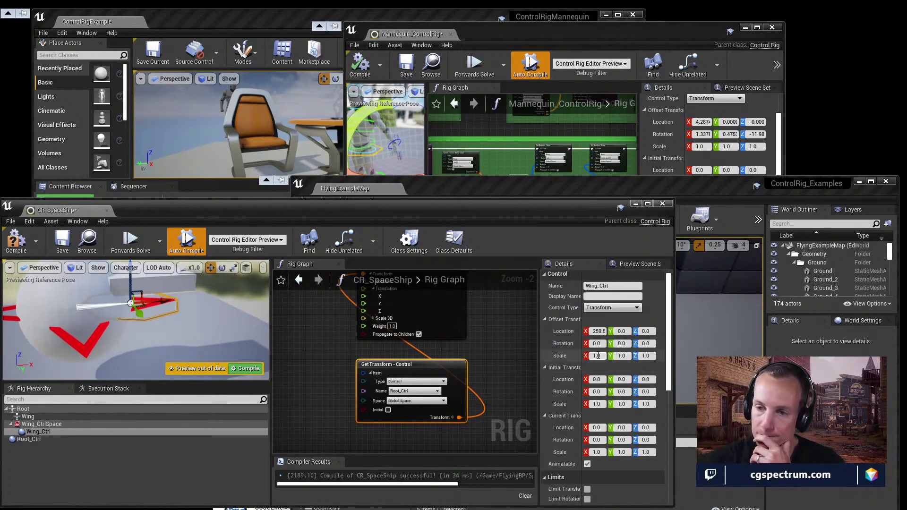
click(626, 331)
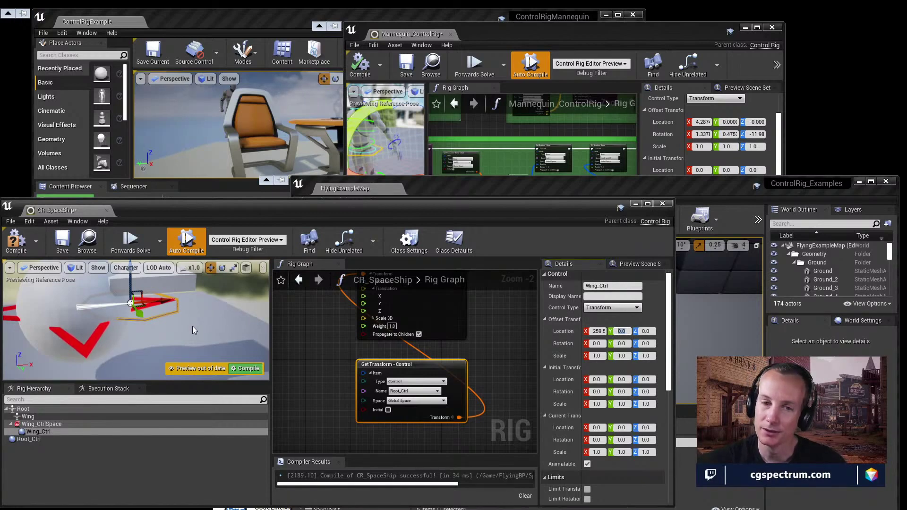
right_drag(192, 326, 179, 330)
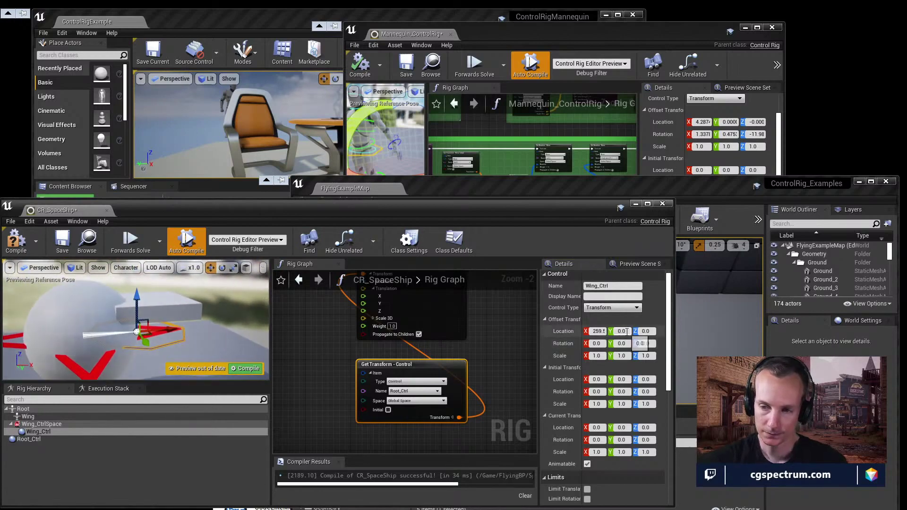
click(621, 331)
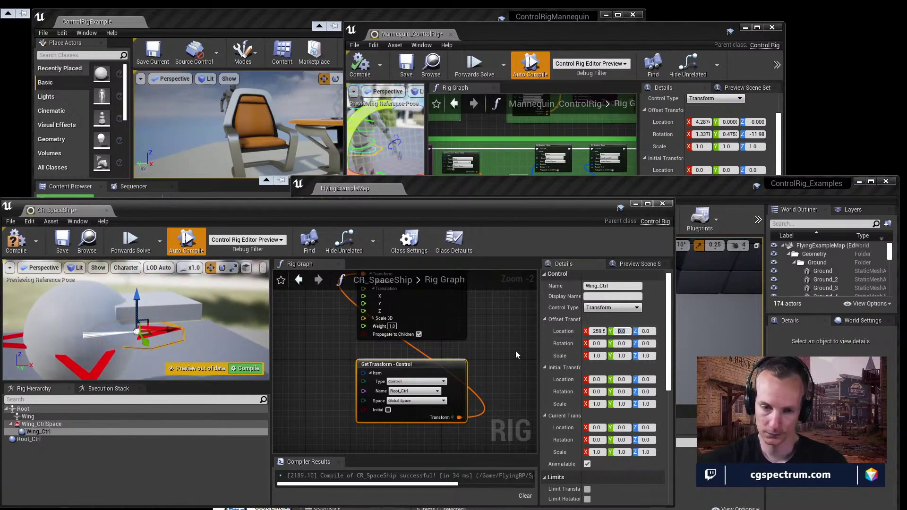
text(100)
key(Return)
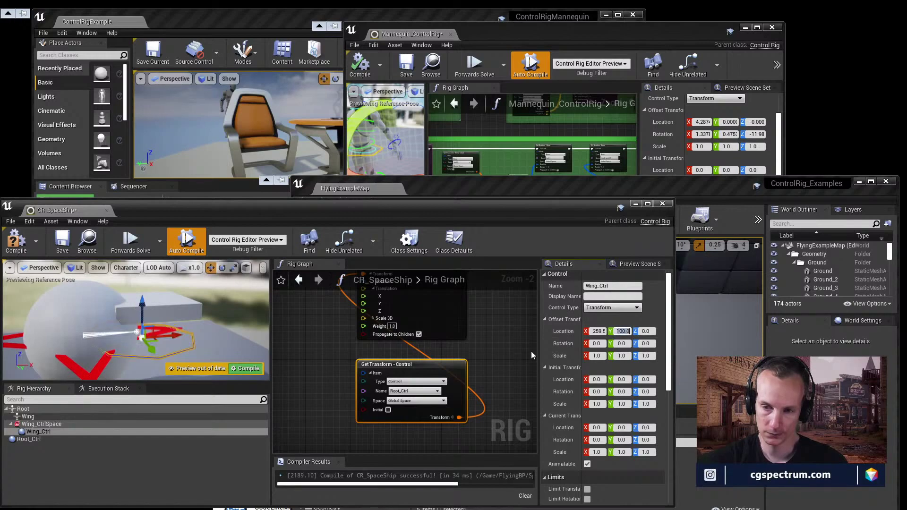
Step: Reset the Y location of Wing_Ctrl's offset transform to 0, and try 200 and 150 as its Z location
text(0)
key(Return)
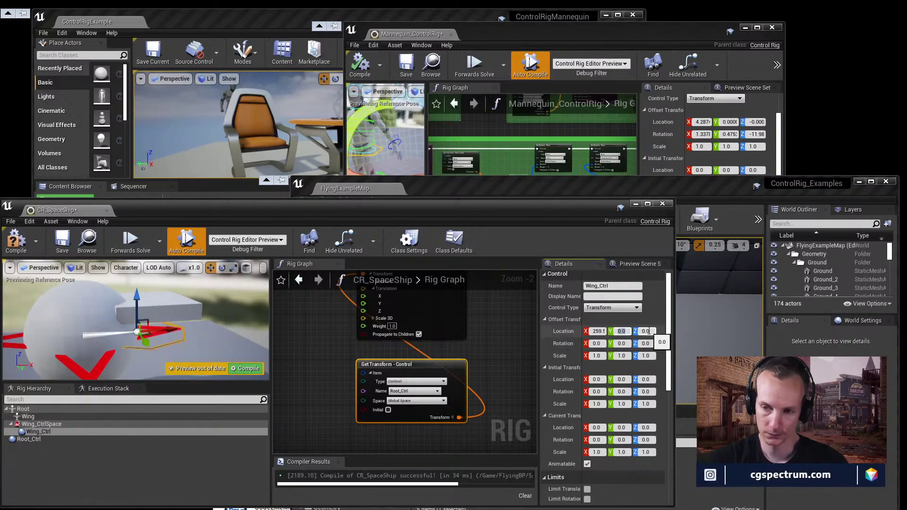
click(646, 331)
key(Return)
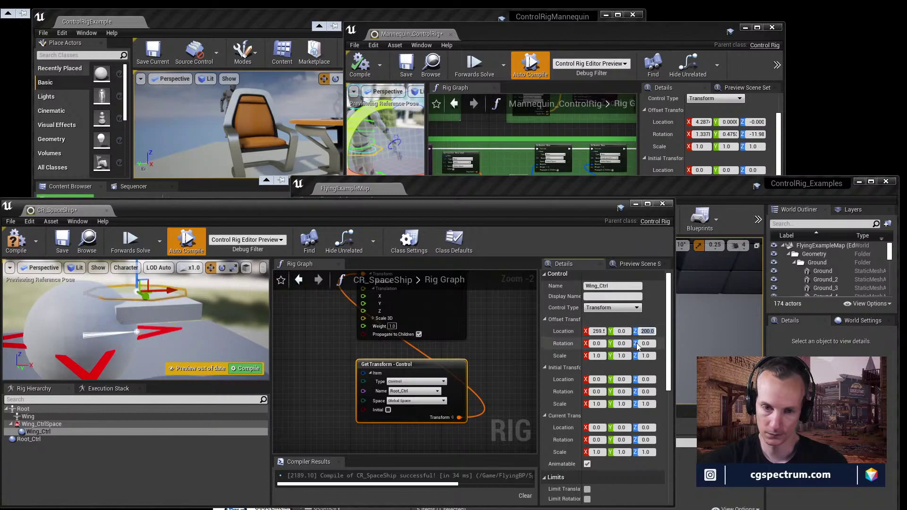
text(150)
key(Return)
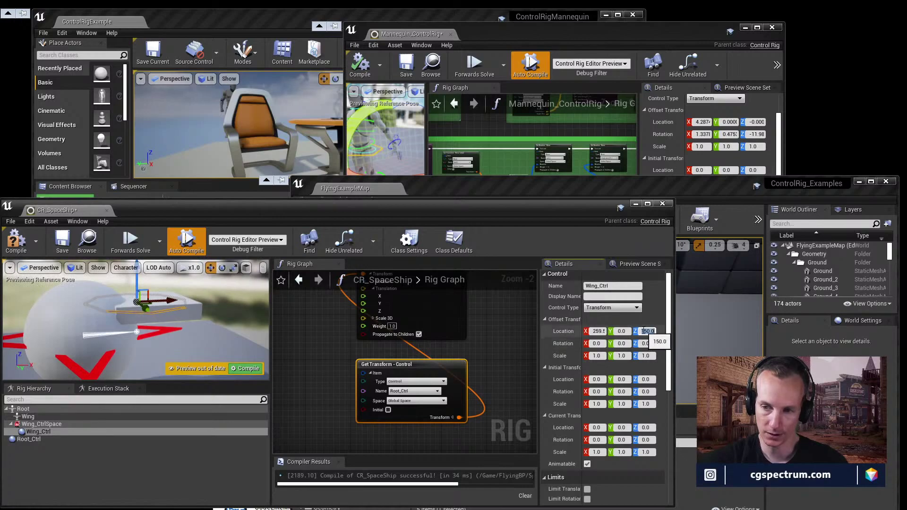
Step: Set the Z location of Wing_Ctrl's offset transform to 0
click(643, 331)
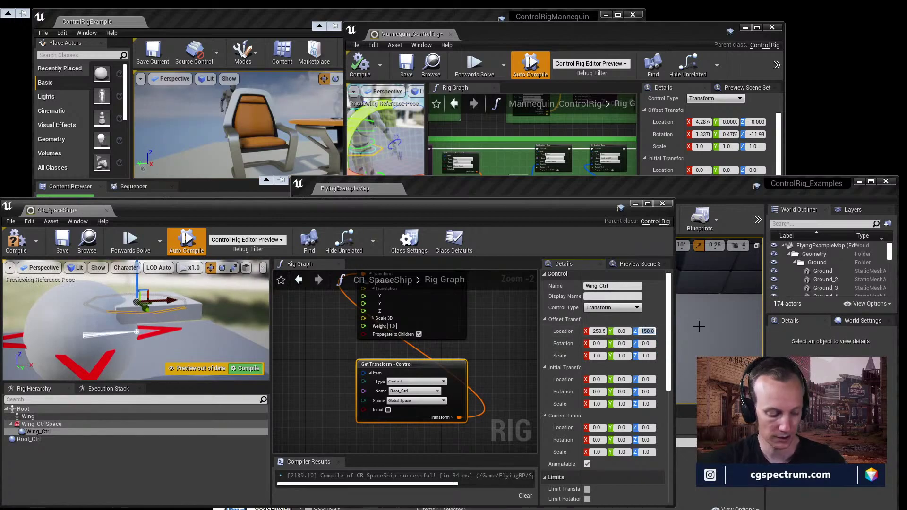
key(BackSpace)
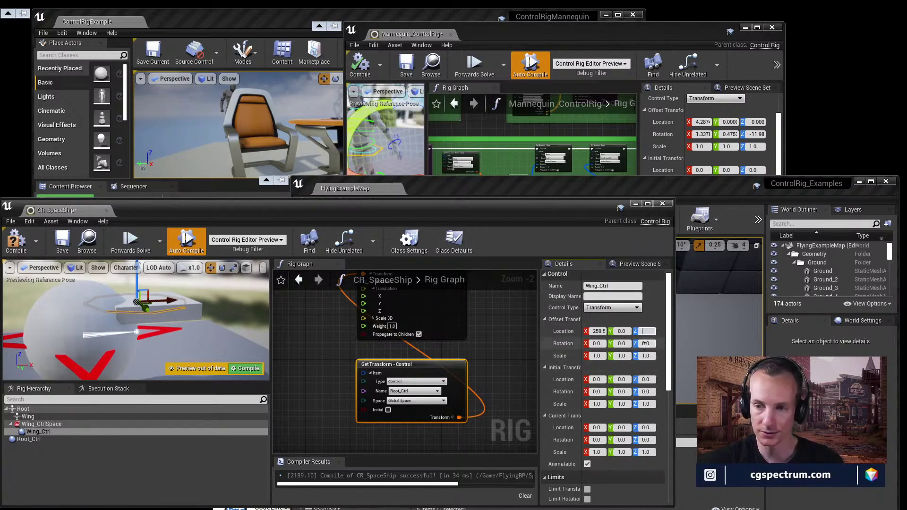
text(0)
key(Return)
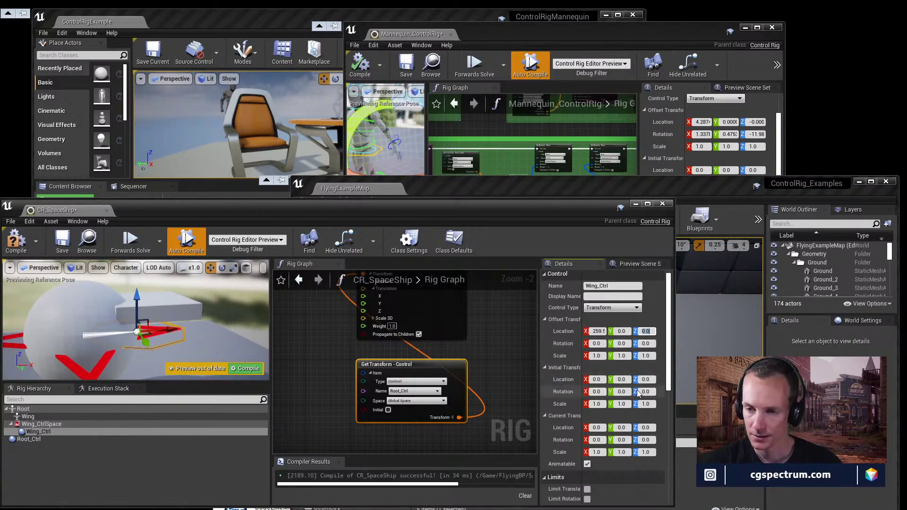
Step: Try a Z location of 150 in Wing_Ctrl's current transform and reset it to 0
click(644, 440)
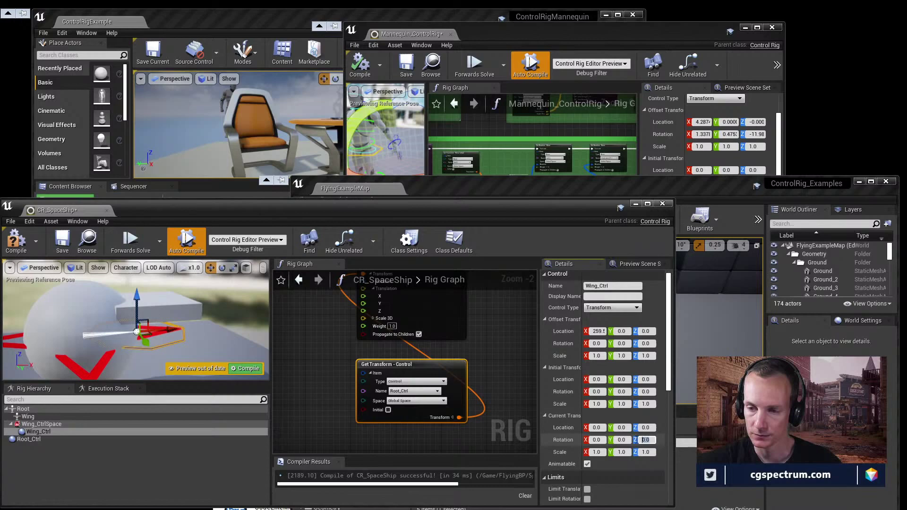
click(646, 427)
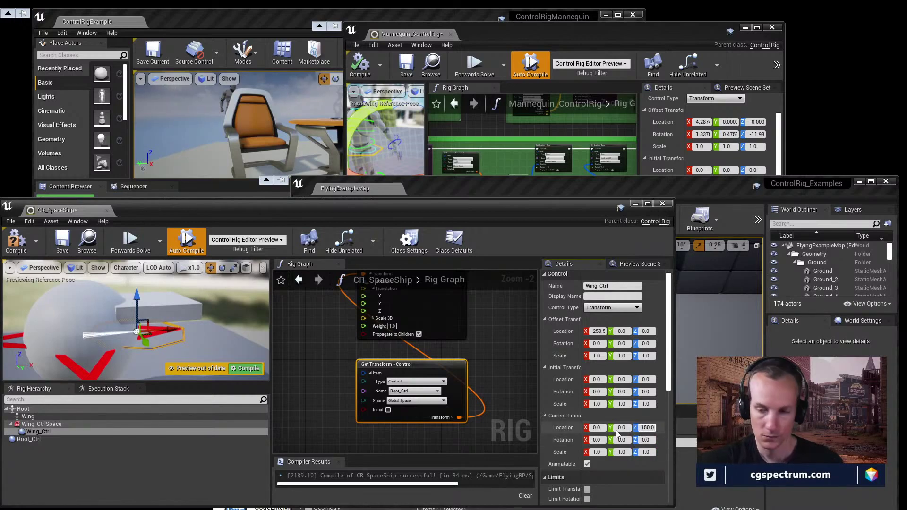
text(150.0)
key(Return)
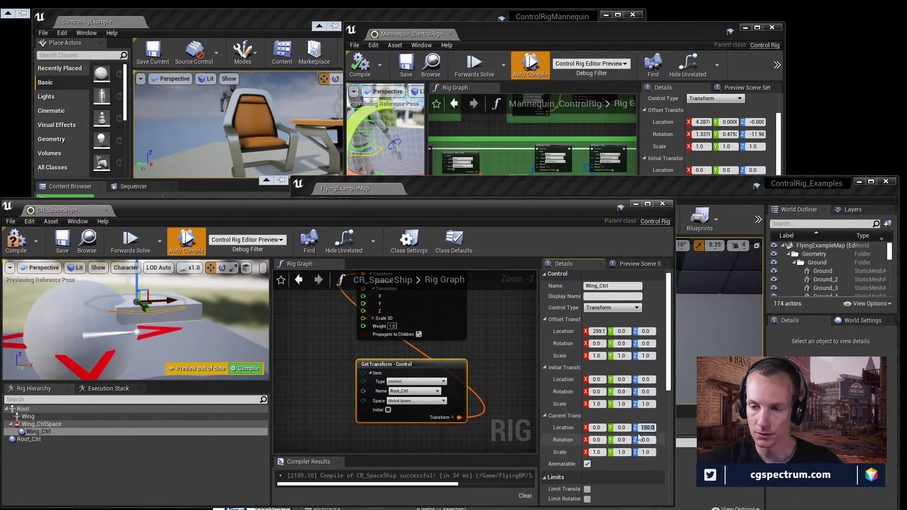
text(0)
key(Return)
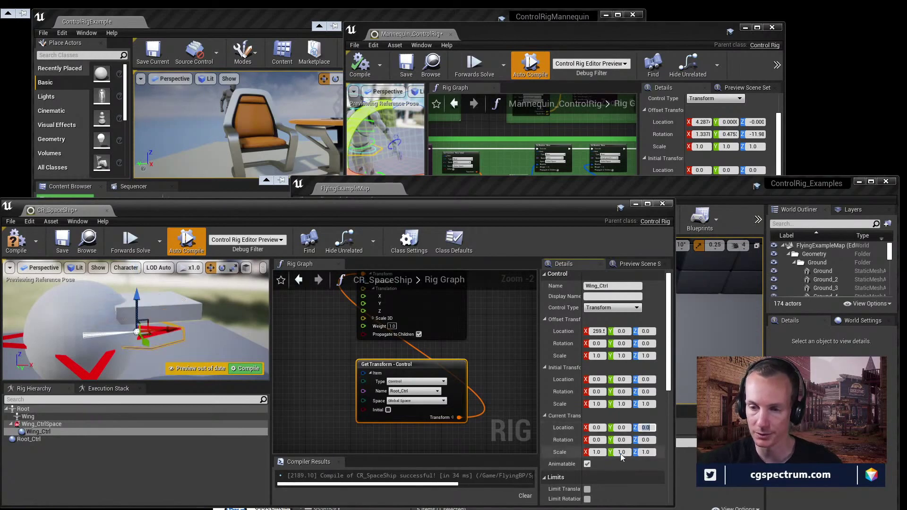
scroll(639, 452, down, 1)
scroll(639, 451, down, 2)
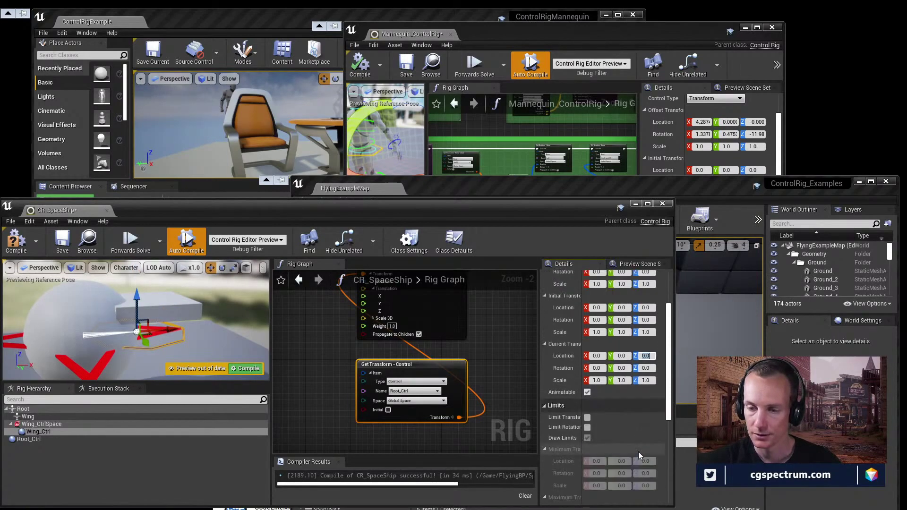
scroll(639, 451, up, 4)
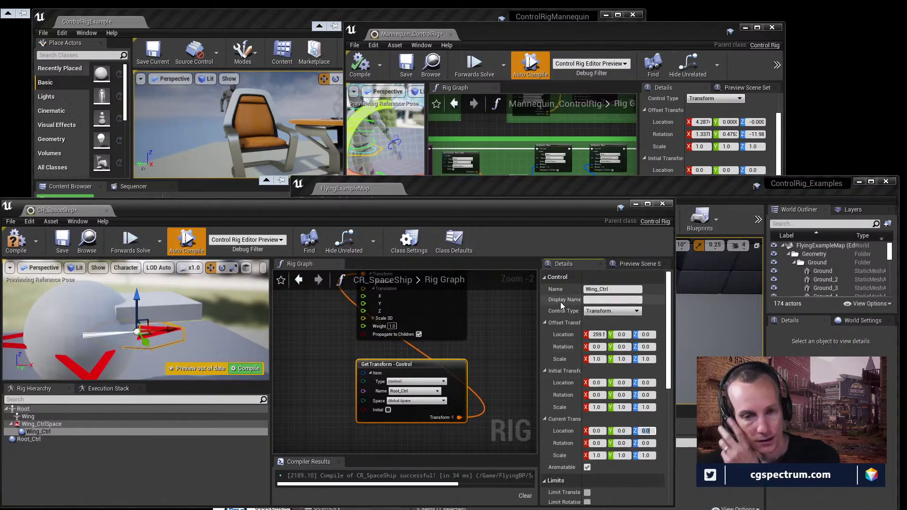
Step: Duplicate the Set Transform - Bone and Get Transform - Control nodes together in the rig graph
click(478, 339)
scroll(449, 337, down, 4)
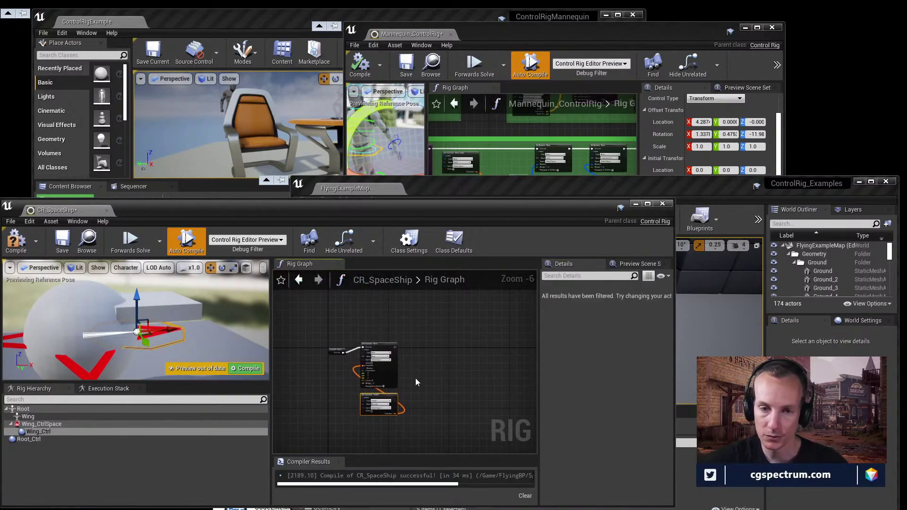
scroll(432, 385, up, 2)
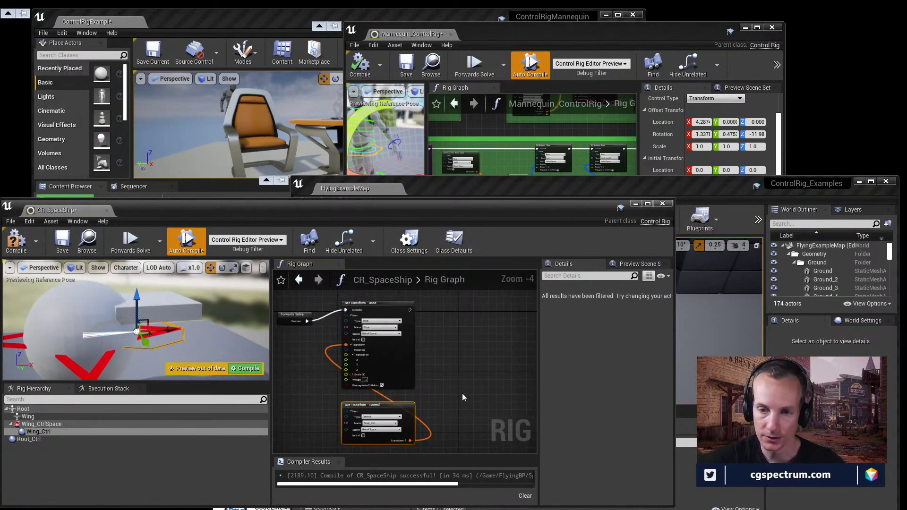
drag(443, 349, 399, 436)
key(ctrl+c)
key(ctrl+v)
right_drag(483, 394, 410, 387)
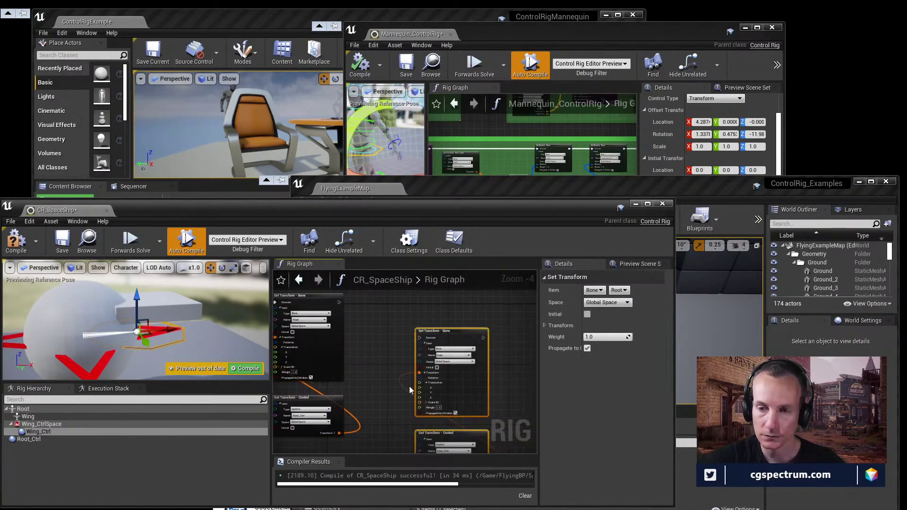
Step: Position the duplicated Set Transform and Get Transform nodes beside the originals, aligned with them
drag(399, 300, 387, 287)
right_drag(418, 357, 375, 302)
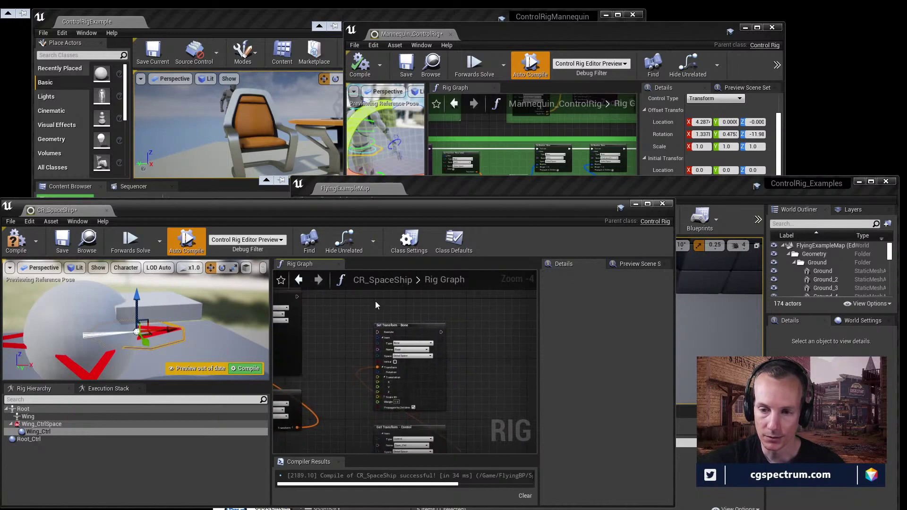
scroll(376, 301, down, 2)
drag(365, 296, 401, 421)
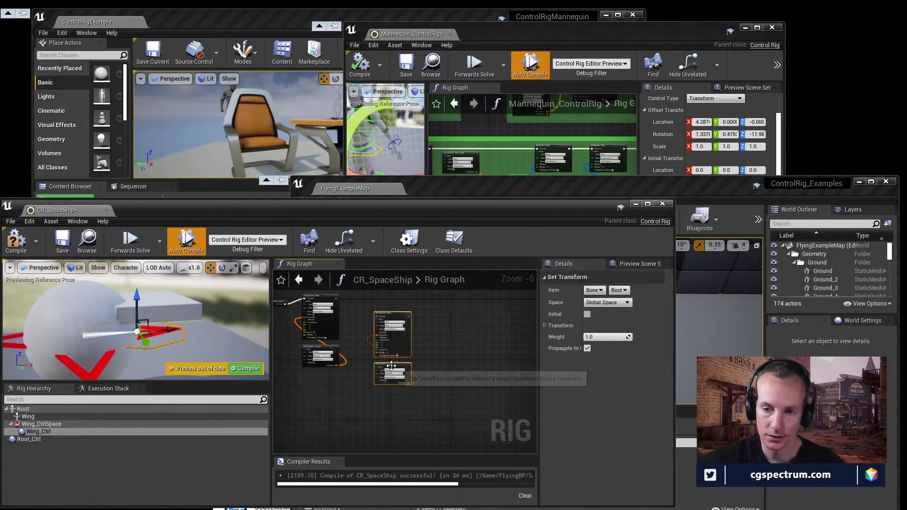
drag(393, 365, 375, 352)
scroll(359, 331, up, 2)
right_drag(359, 332, 418, 419)
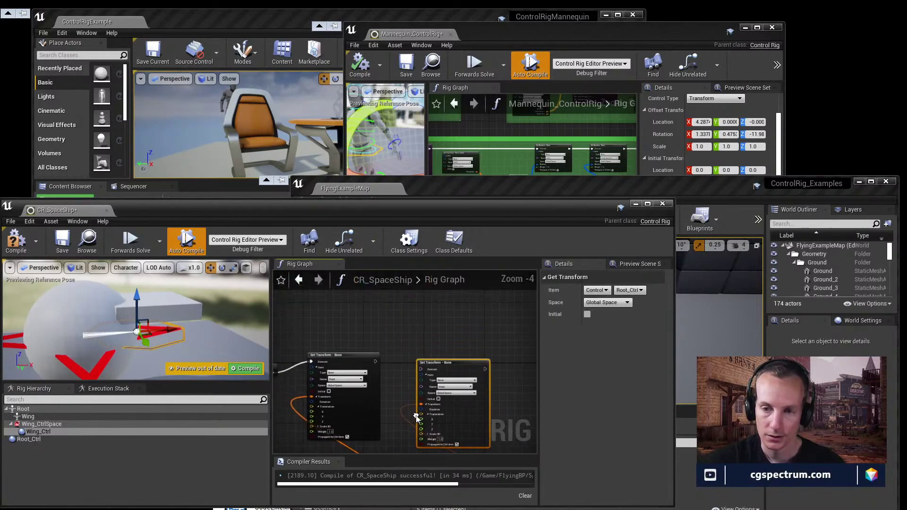
scroll(421, 366, up, 3)
drag(443, 361, 435, 348)
right_drag(436, 349, 428, 322)
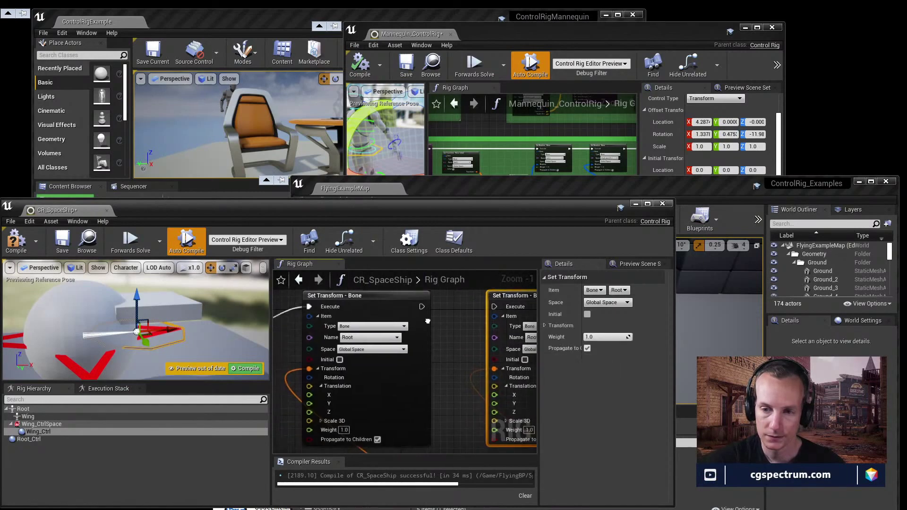
Step: Connect the first Set Transform node's execution output to the duplicate, and set the duplicate's bone to Wing
drag(422, 307, 493, 307)
right_drag(462, 330, 350, 321)
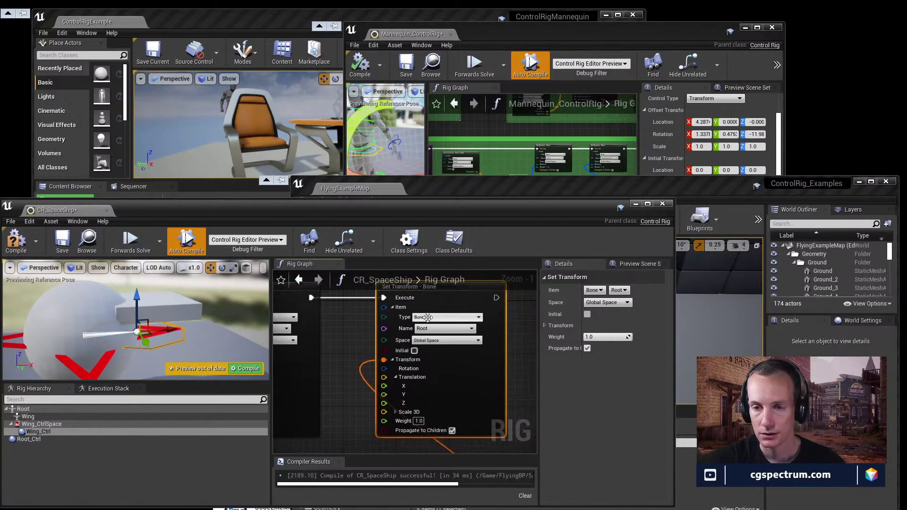
click(446, 329)
click(441, 359)
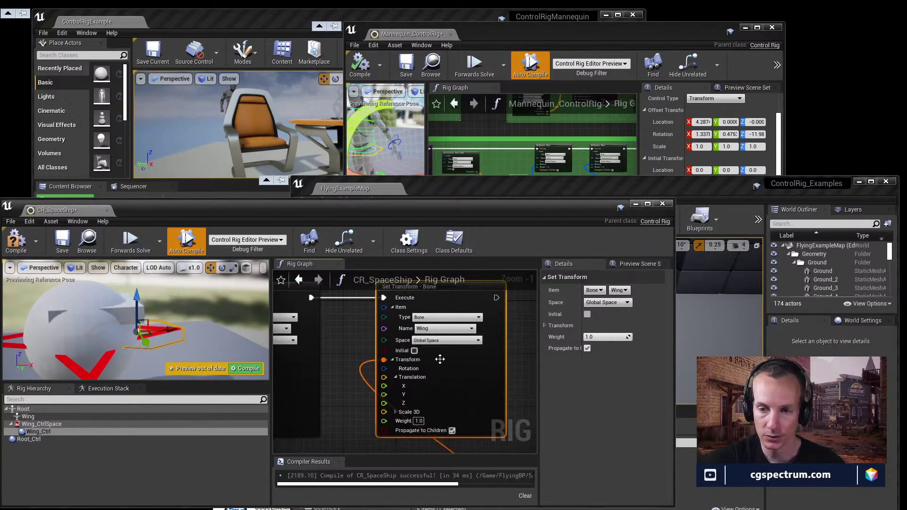
Step: Set the duplicated Get Transform node's control to Wing_Ctrl
right_drag(512, 394, 506, 266)
click(460, 357)
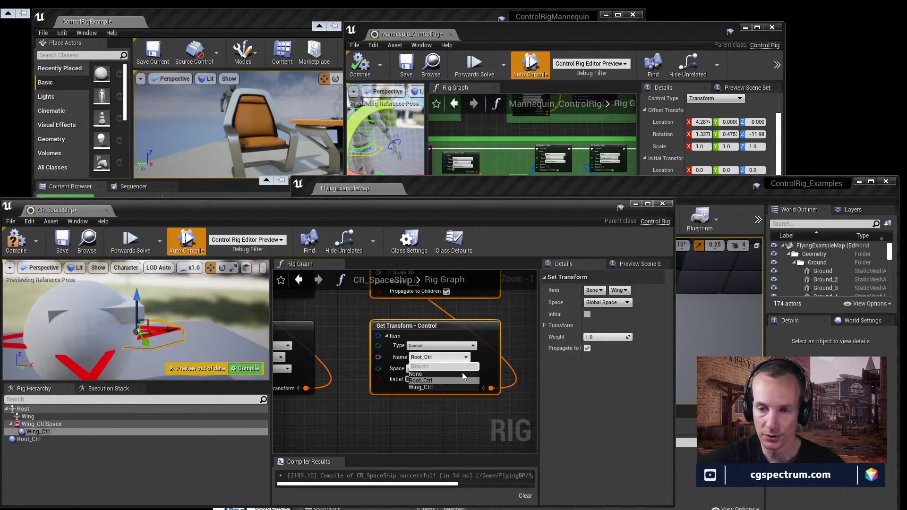
click(442, 388)
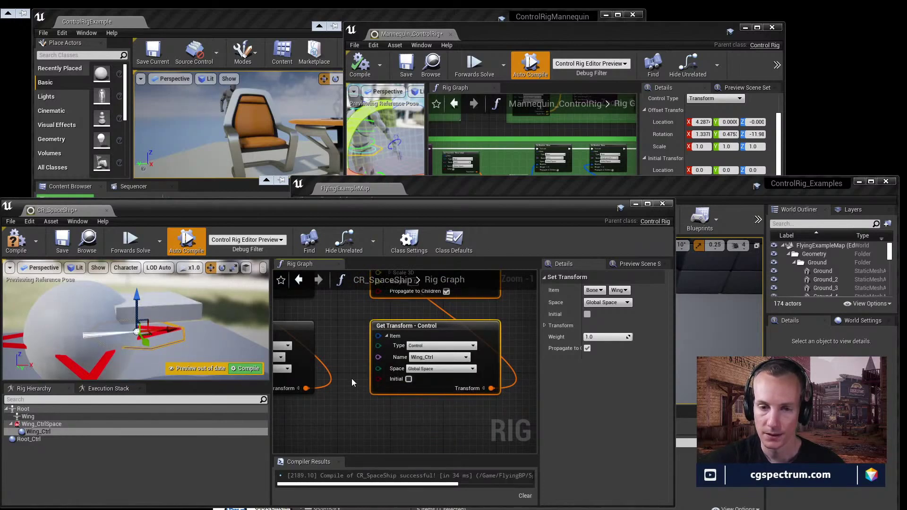
Step: Align the Forwards Solve node with the first Set Transform node
right_drag(372, 361, 483, 407)
scroll(446, 370, down, 2)
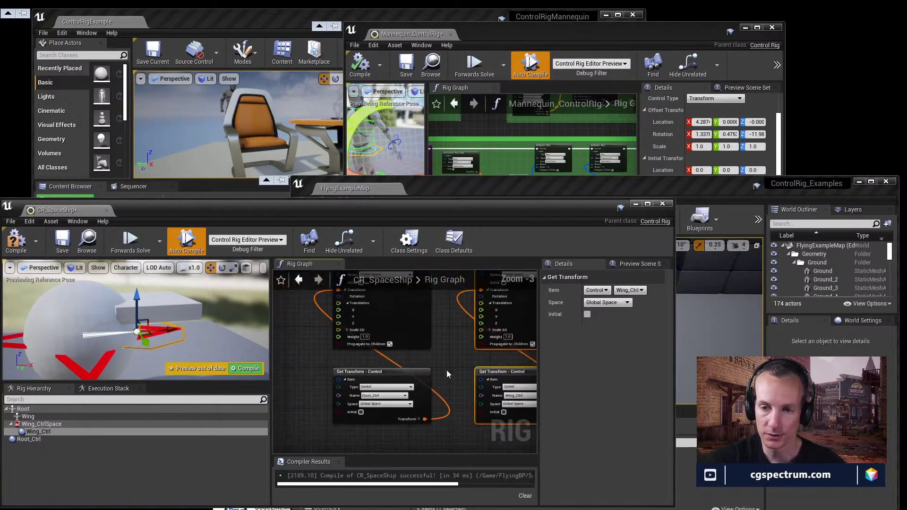
right_drag(447, 370, 498, 434)
drag(333, 319, 333, 304)
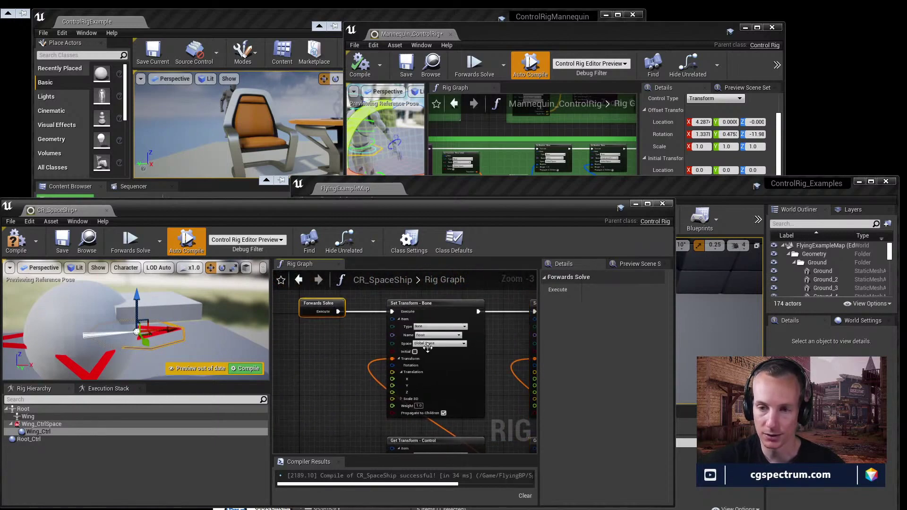
right_drag(428, 348, 403, 344)
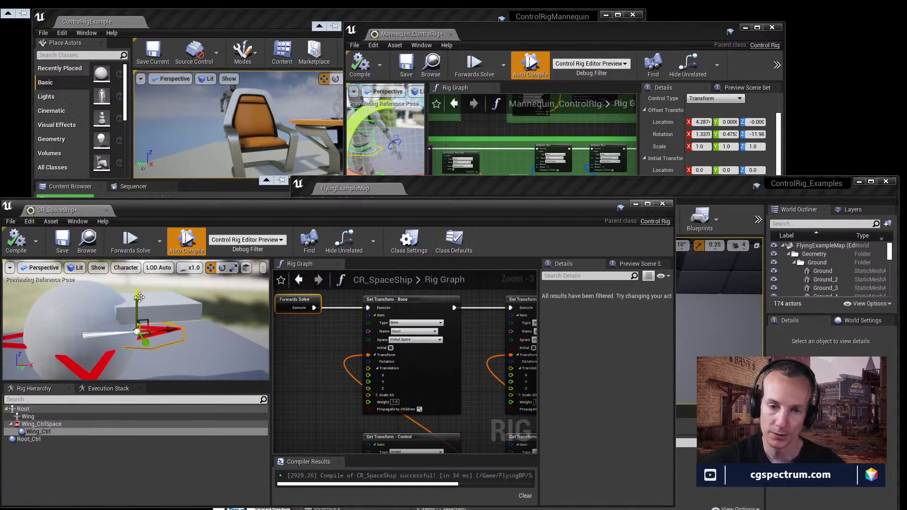
Step: Test the compiled rig by moving Wing_Ctrl up about 60 units along Z, and undo the Forwards Solve node's move
drag(137, 297, 138, 286)
key(ctrl+z)
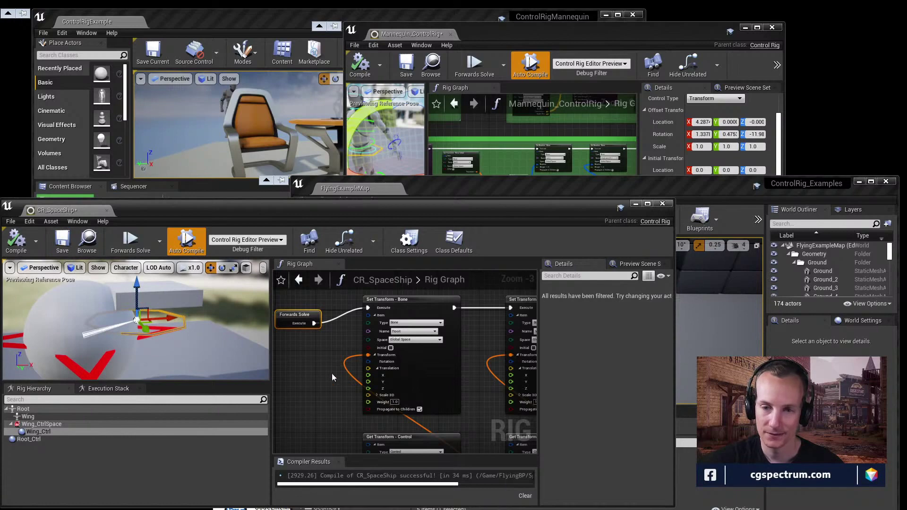
Step: Set the second Get Transform node's control name to None and back to Wing_Ctrl
right_drag(332, 373, 316, 340)
scroll(376, 339, down, 1)
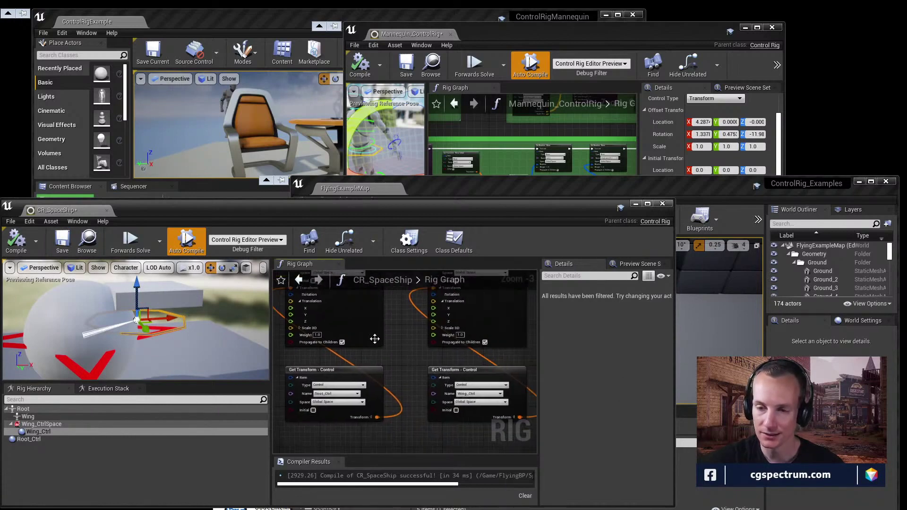
scroll(500, 383, up, 2)
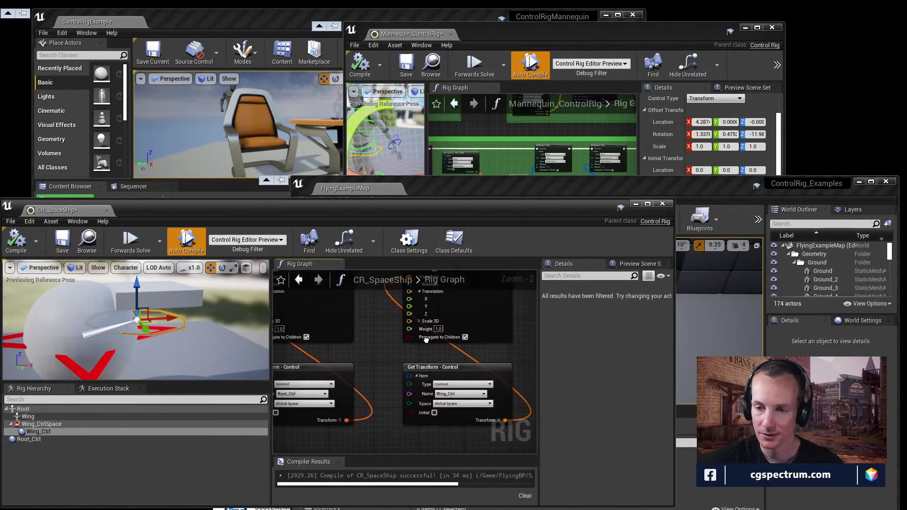
click(460, 394)
click(463, 411)
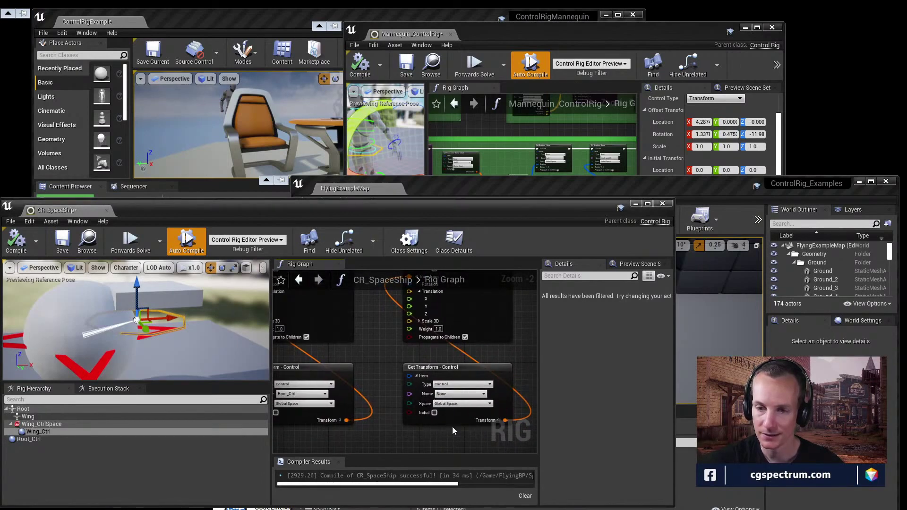
right_drag(411, 376, 385, 374)
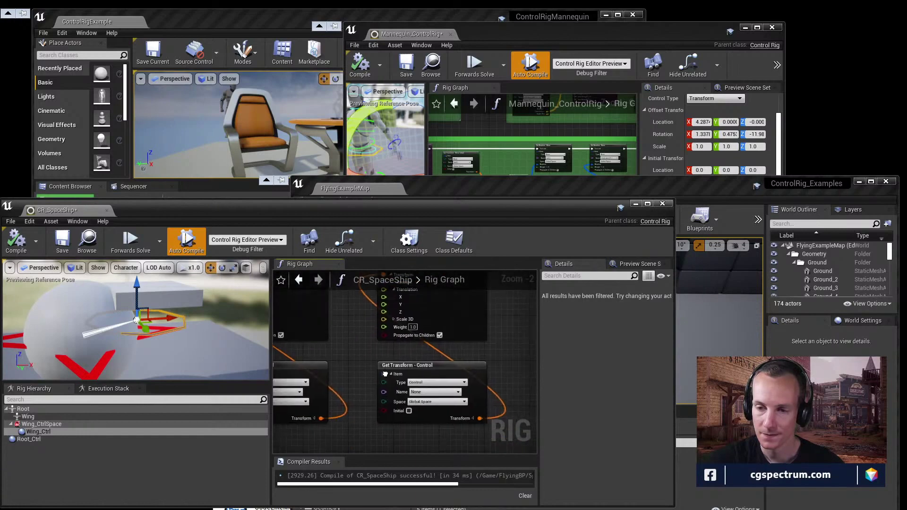
click(435, 392)
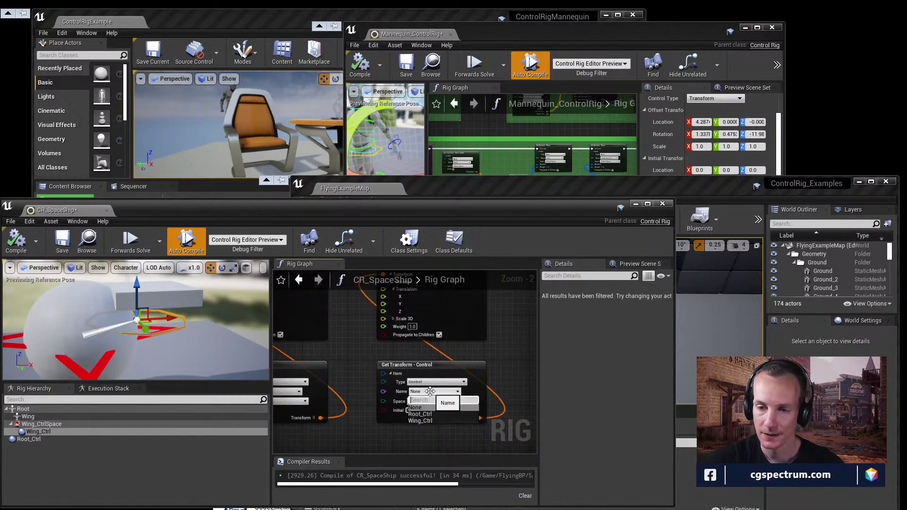
click(427, 420)
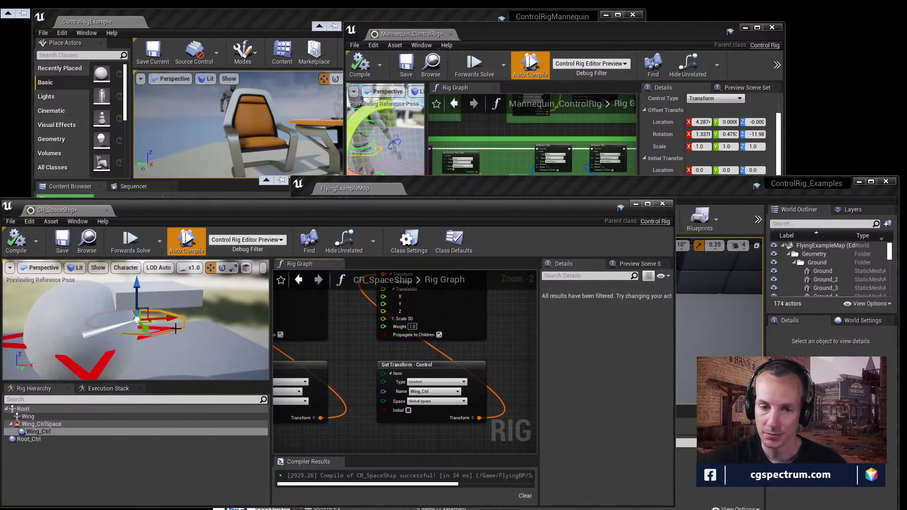
Step: Reset Wing_Ctrl by setting the Z location of its current transform to 0
click(40, 433)
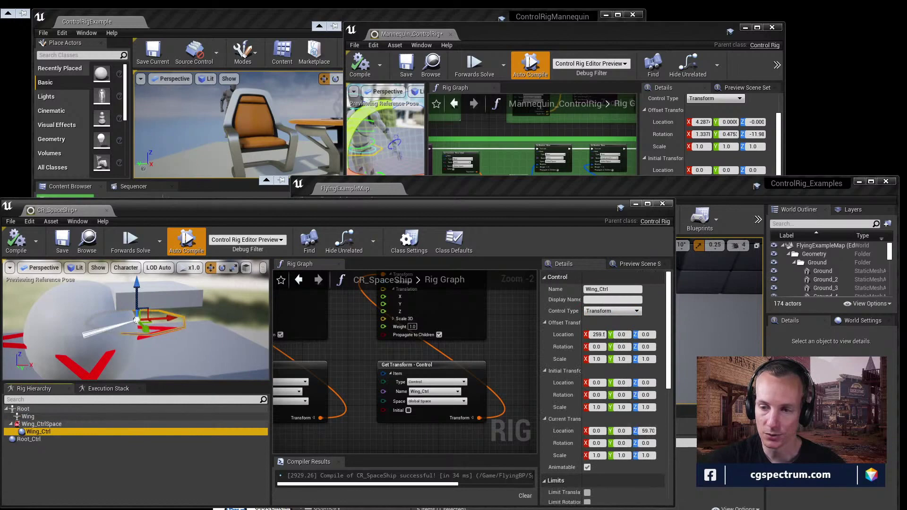
scroll(625, 421, down, 7)
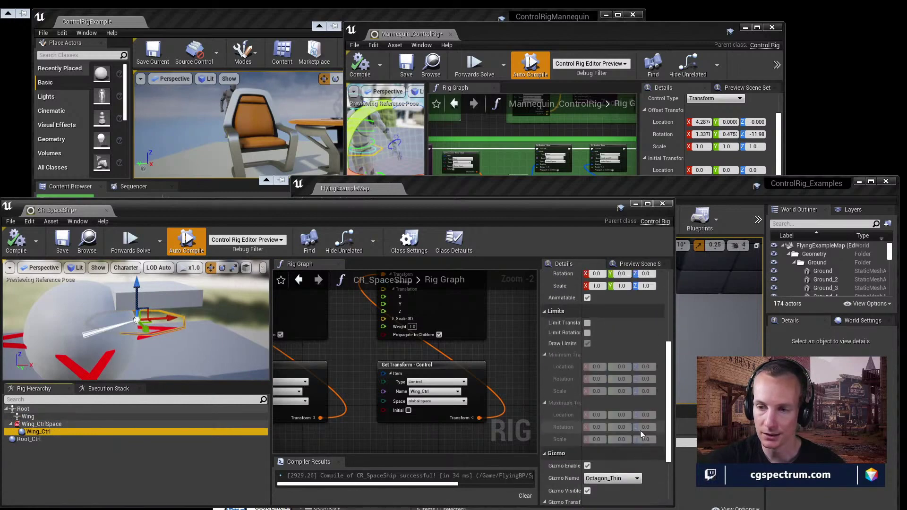
scroll(640, 430, up, 7)
scroll(646, 420, down, 2)
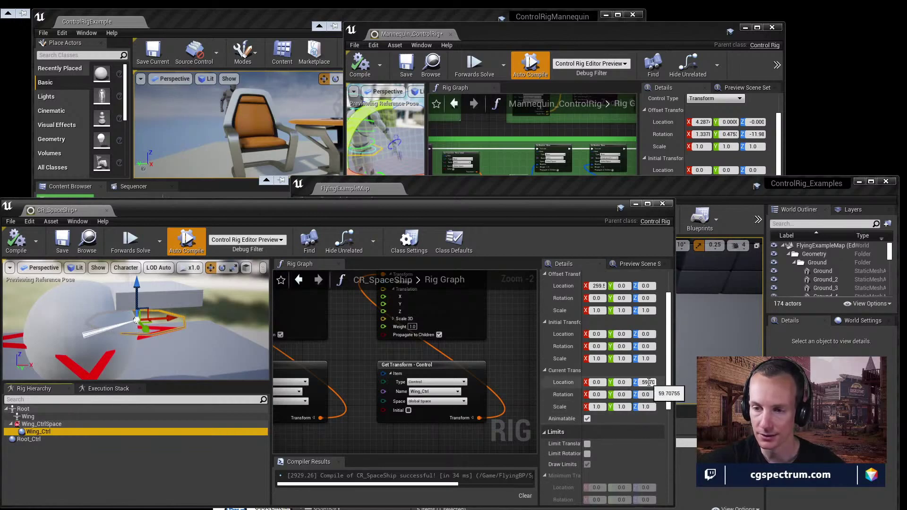
click(648, 382)
text(0)
key(Return)
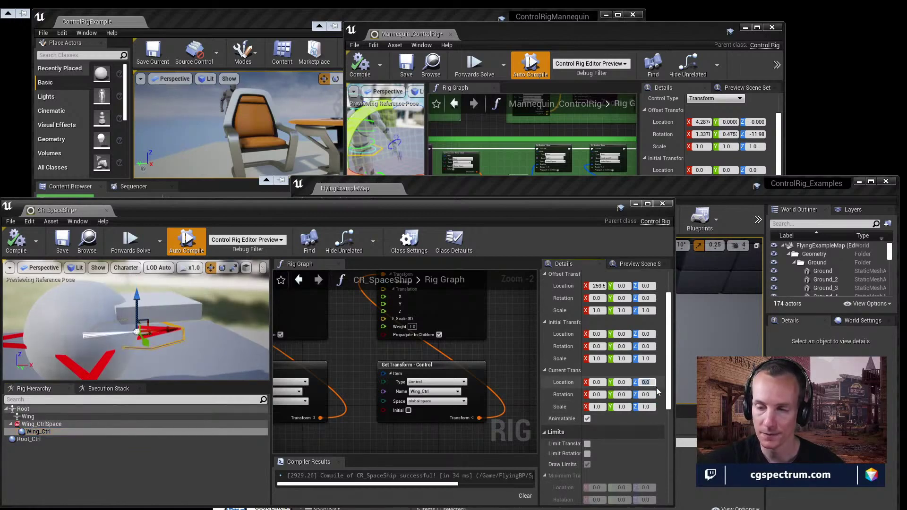
scroll(613, 393, up, 2)
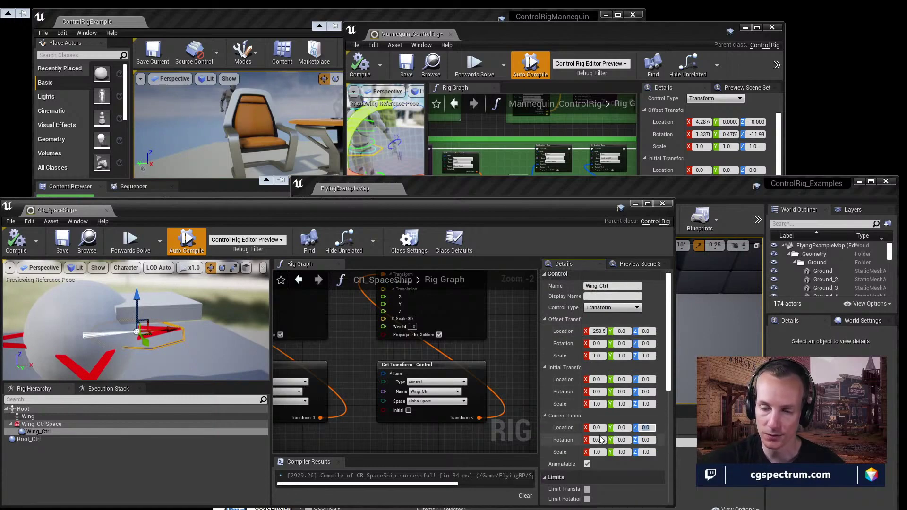
click(550, 427)
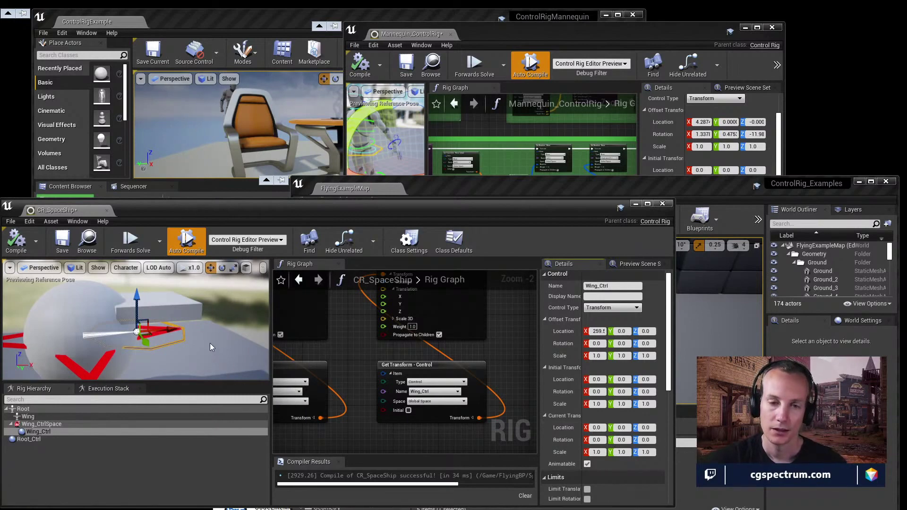
Step: Test the wing's response by rotating Wing_Ctrl in the preview, and undo the rotation
click(222, 268)
mouse_move(144, 300)
mouse_down()
mouse_move(154, 314)
mouse_move(138, 288)
mouse_move(150, 310)
mouse_move(139, 291)
mouse_move(144, 300)
mouse_up()
key(ctrl+z)
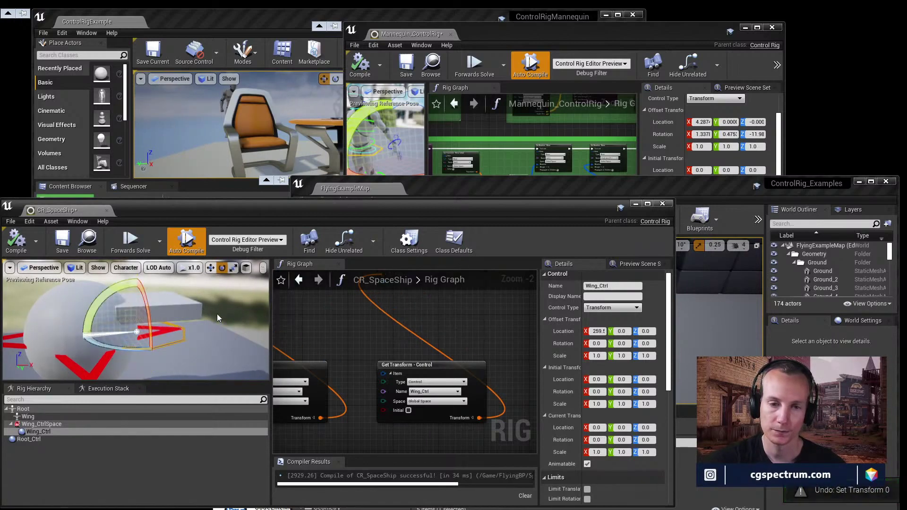
mouse_move(217, 314)
right_down()
mouse_move(175, 331)
mouse_move(222, 314)
right_up()
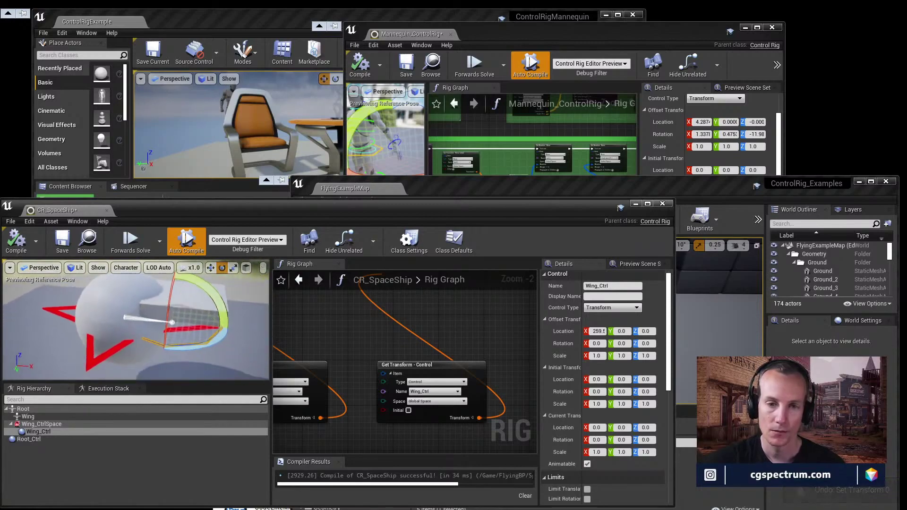
Step: Compile and save the CR_SpaceShip control rig
double_click(186, 208)
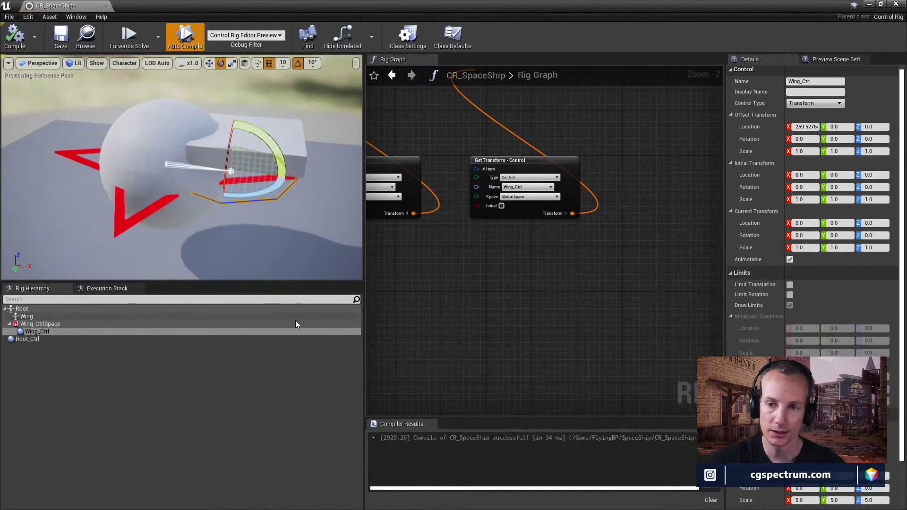
right_drag(505, 234, 593, 298)
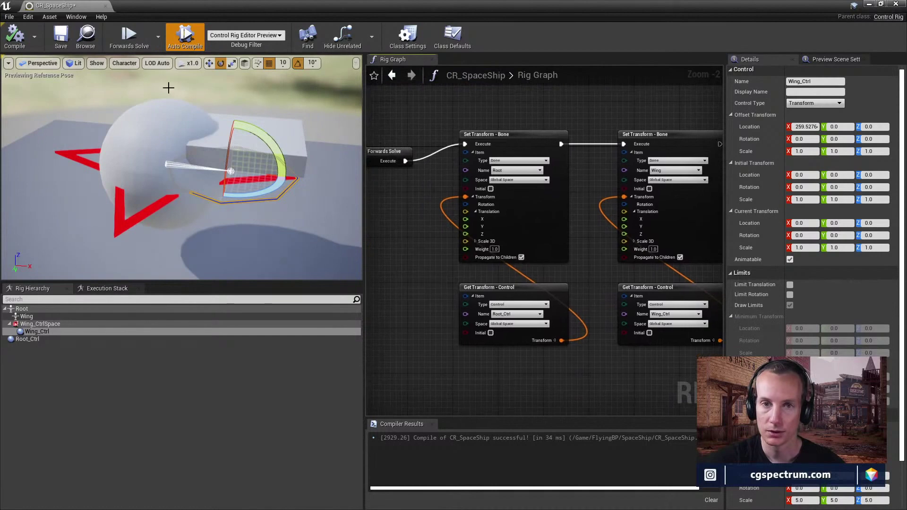
click(15, 37)
click(61, 36)
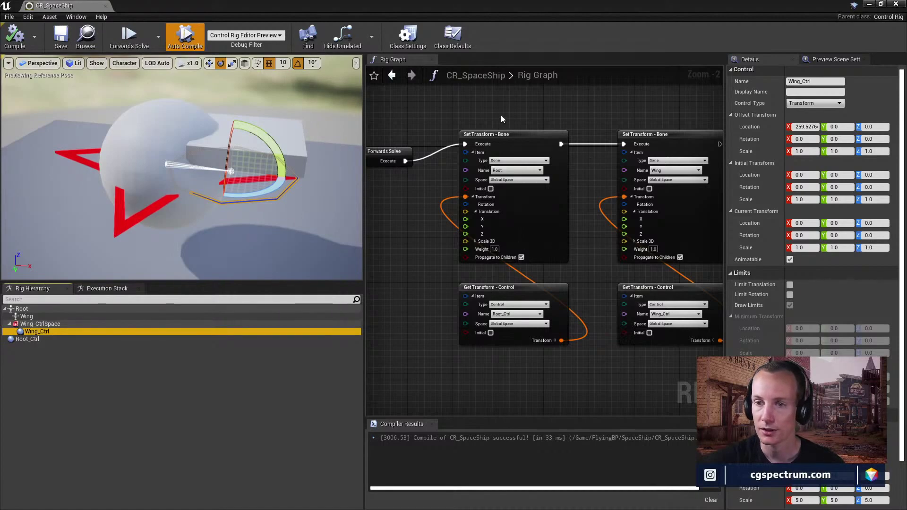
right_drag(502, 119, 495, 128)
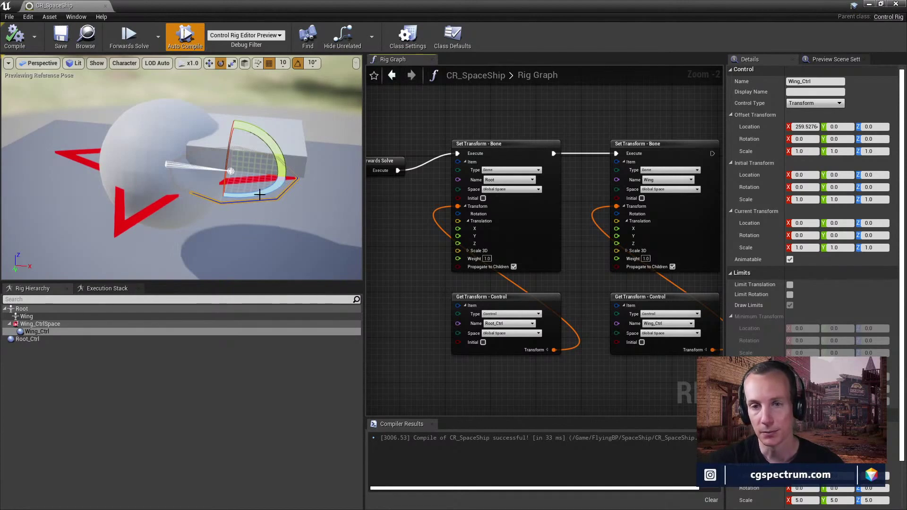
right_drag(608, 186, 511, 183)
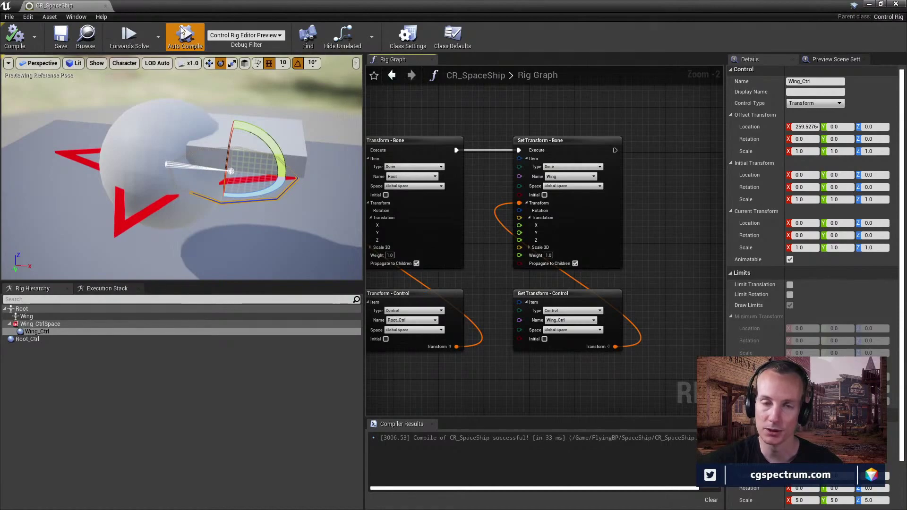
Step: Close the CR_SpaceShip editor and return to the maximized FlyingExampleMap level editor
drag(245, 5, 221, 137)
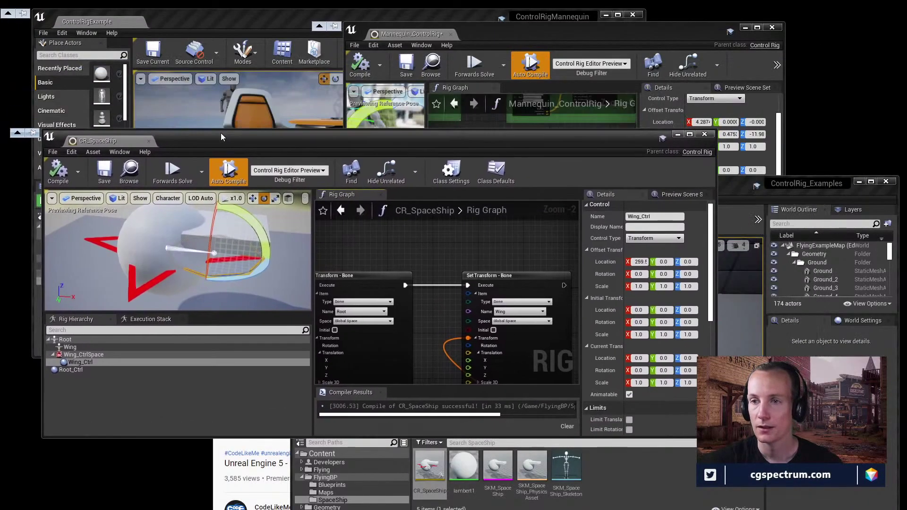
double_click(727, 186)
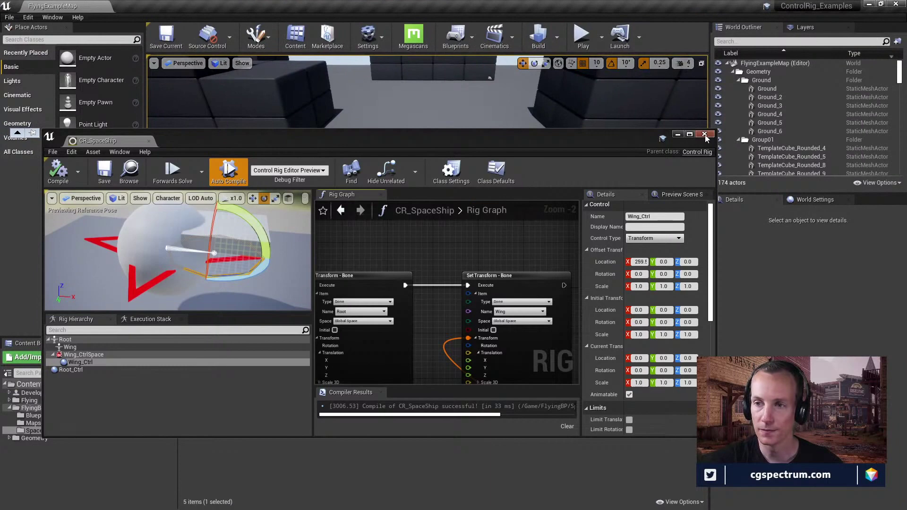
click(705, 135)
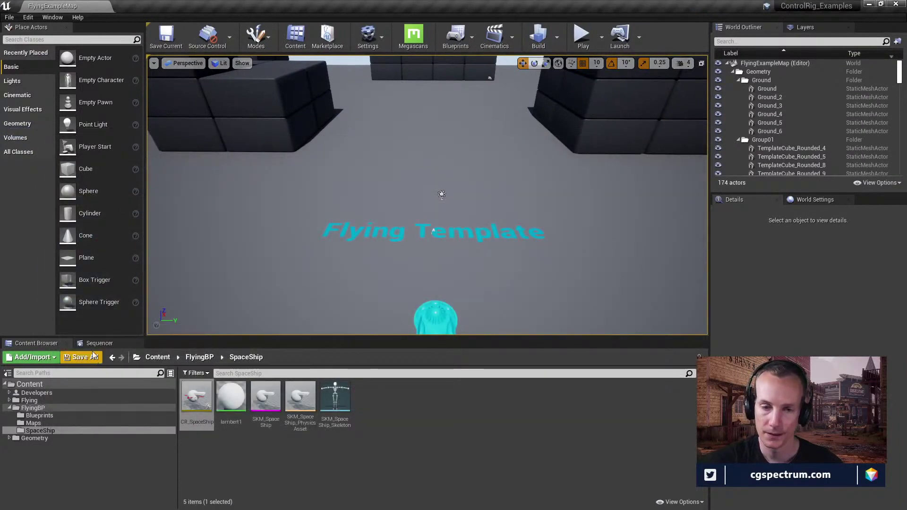
click(197, 399)
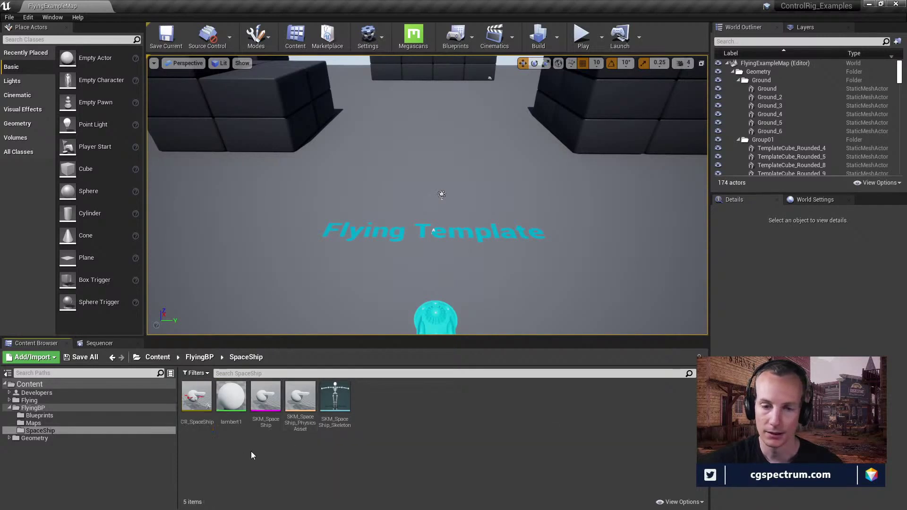
click(42, 408)
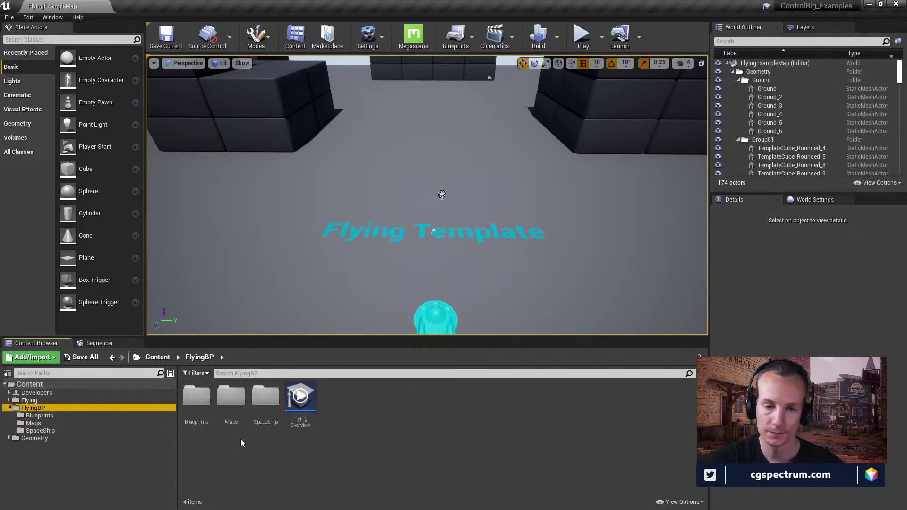
right_click(236, 453)
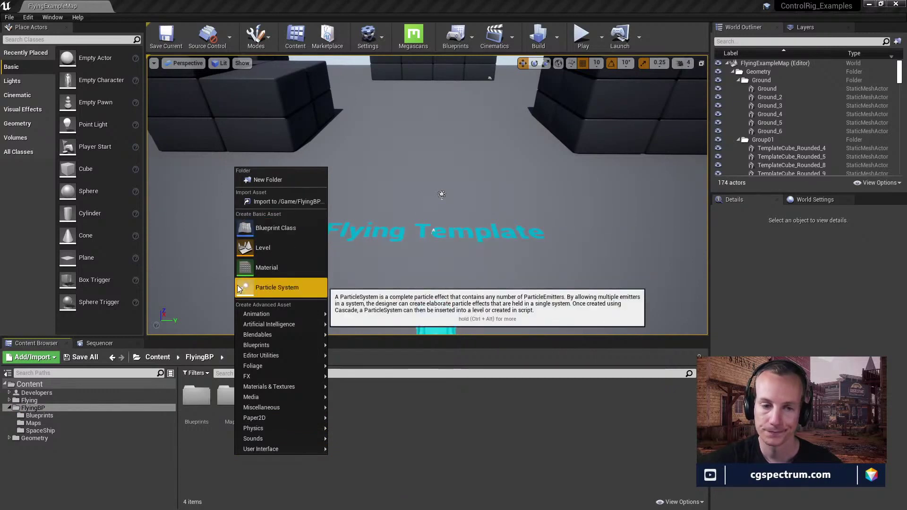
Step: Move the SpaceShip folder out of FlyingBP into the root Content folder and open it
click(47, 431)
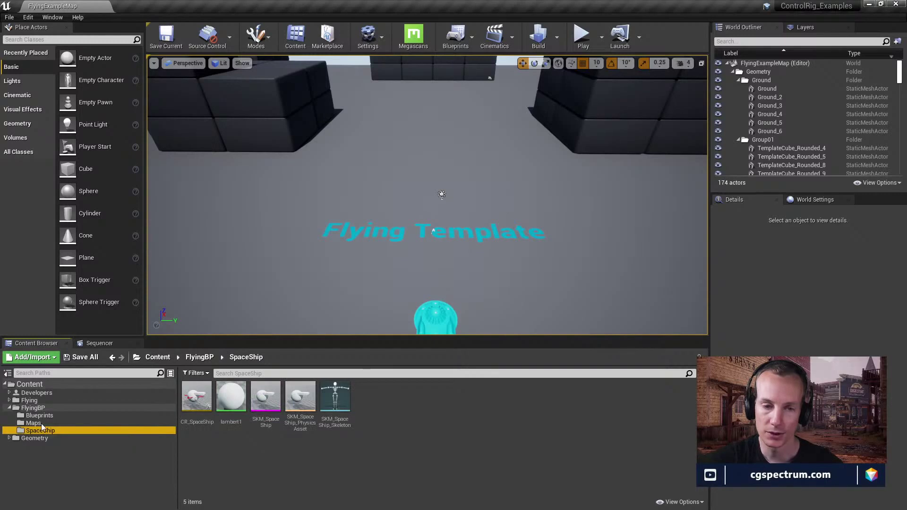
drag(41, 429, 41, 385)
click(72, 397)
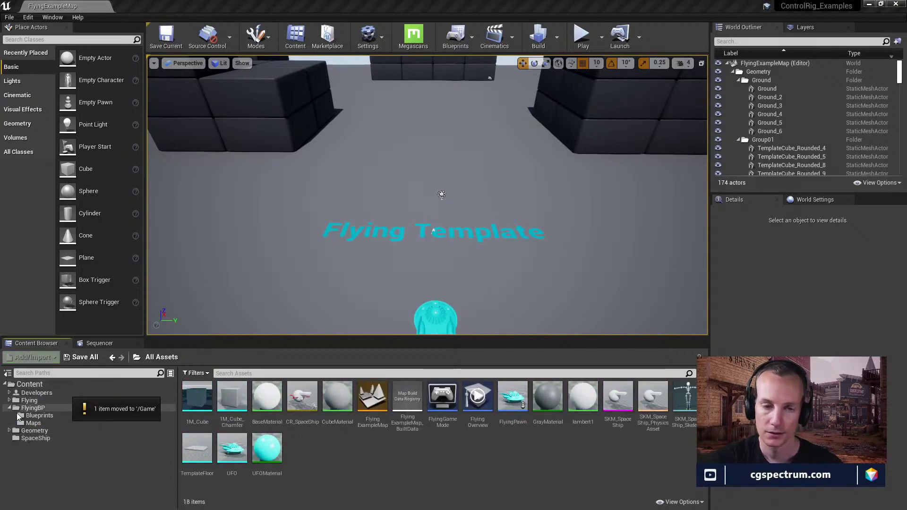
click(47, 438)
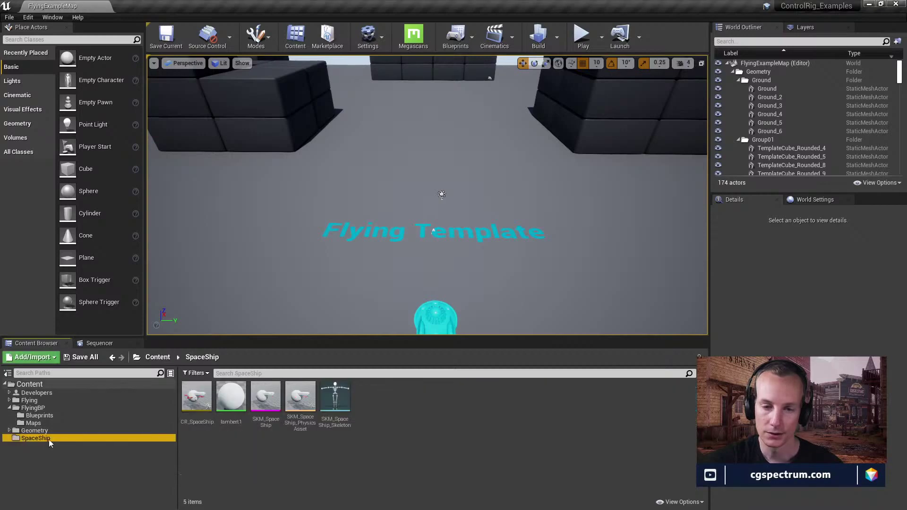
Step: Create a folder named Cinematic in the root Content folder and open it
click(30, 384)
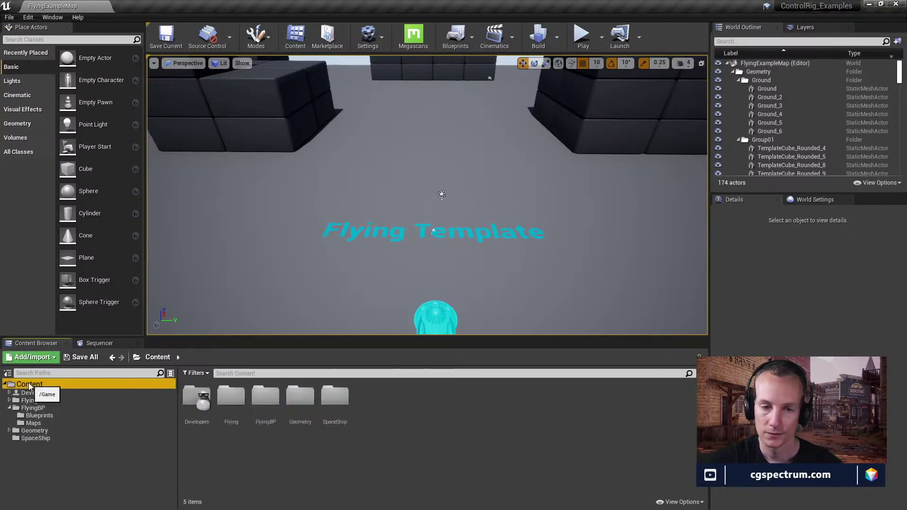
right_click(249, 468)
click(272, 190)
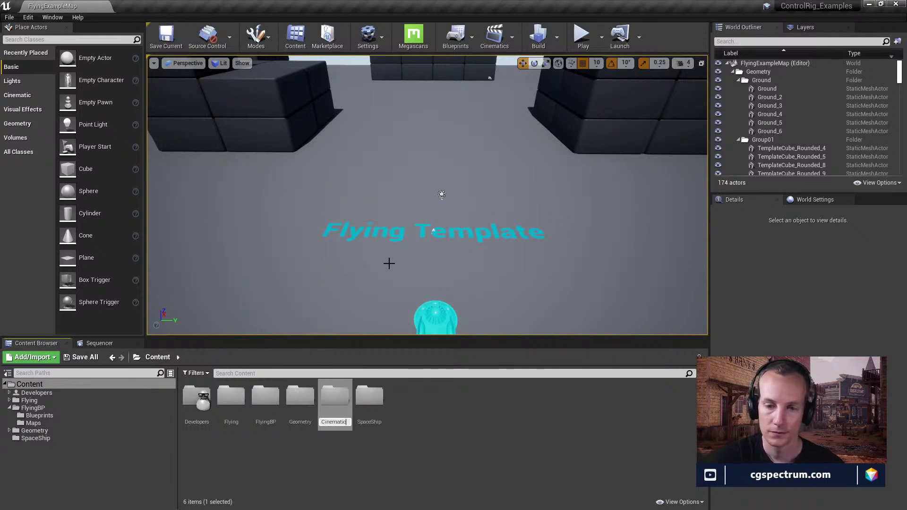
key(Return)
key(Return)
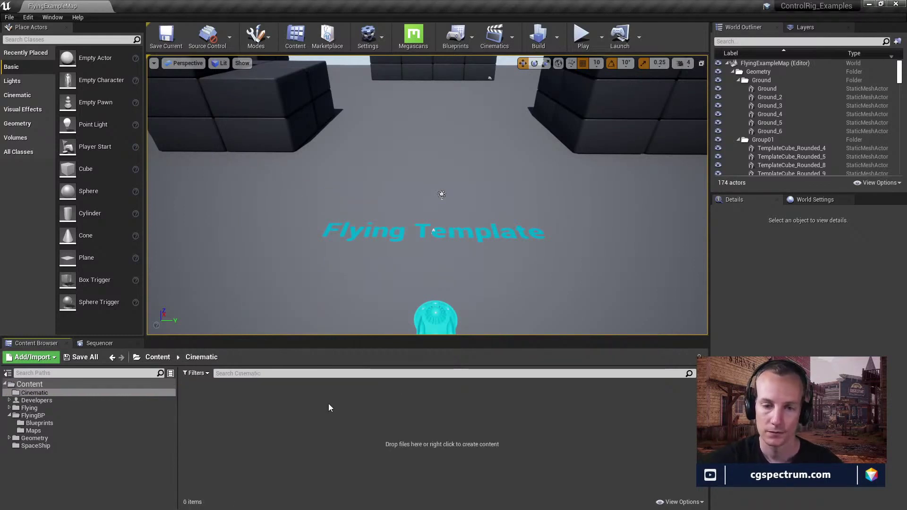
Step: Create a Level Sequence asset in the Cinematic folder and rename it S_Shot01
right_click(228, 451)
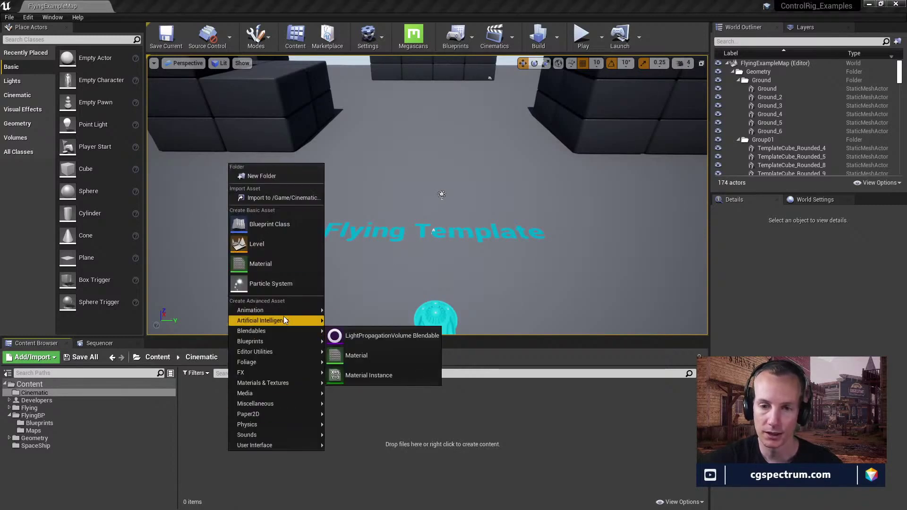
mouse_move(283, 312)
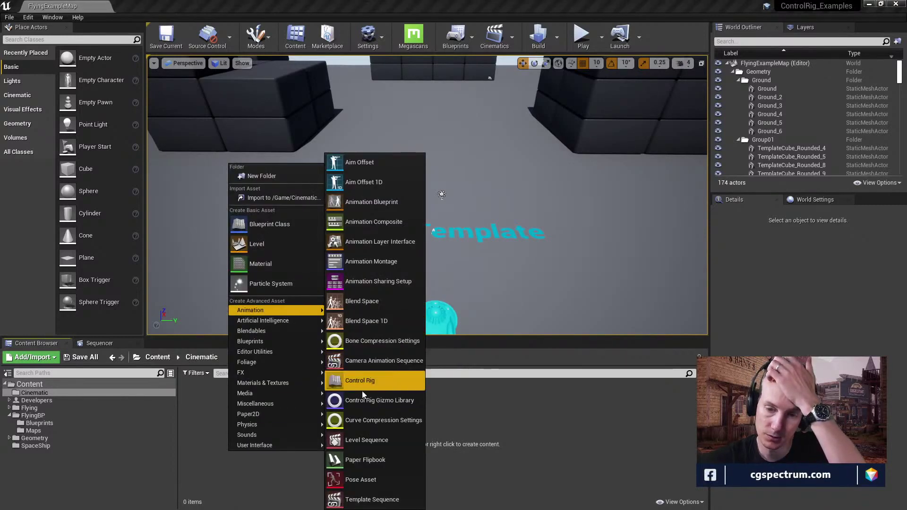
click(362, 441)
key(Return)
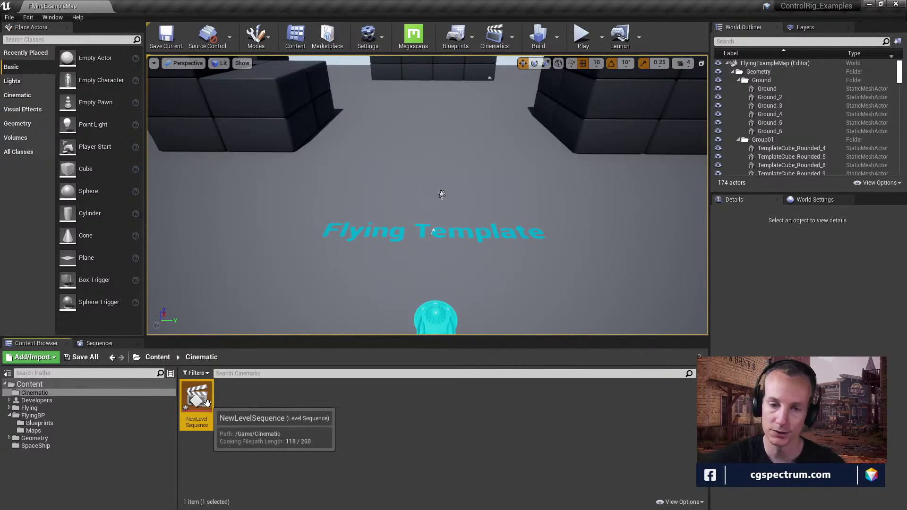
right_click(209, 405)
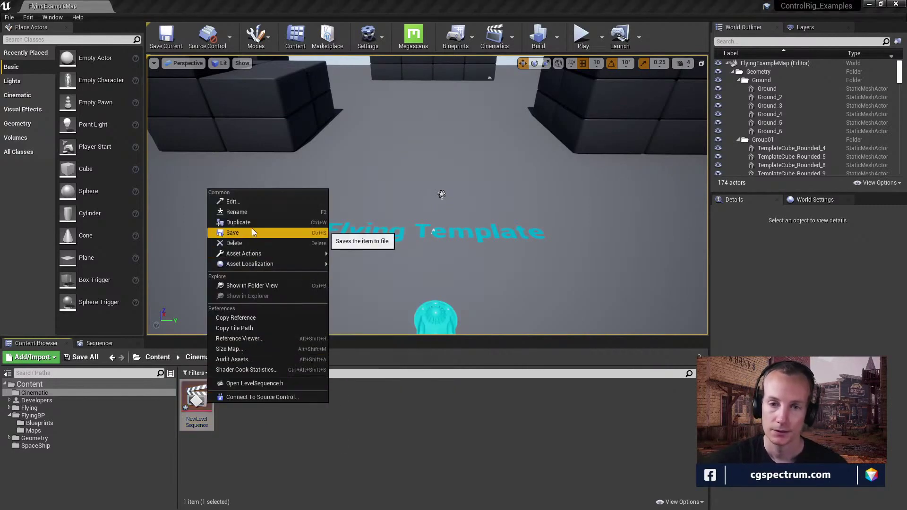
click(254, 213)
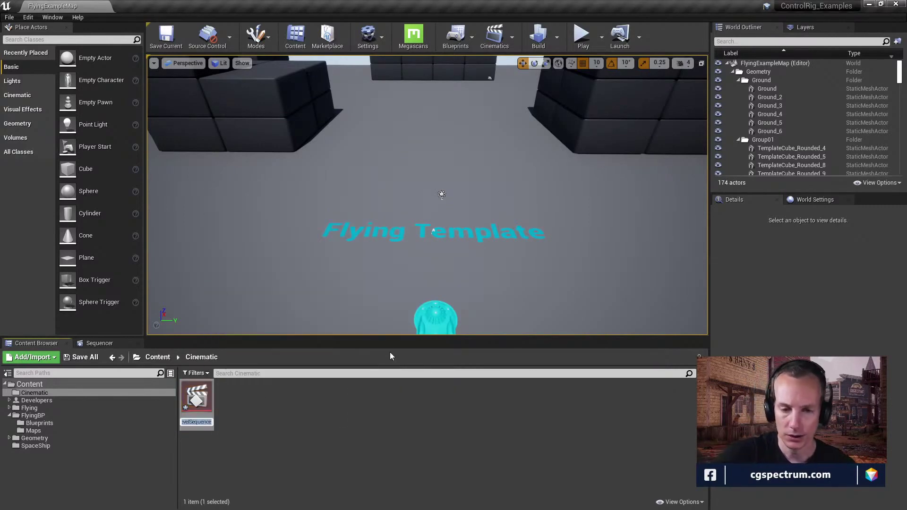
text(S_Shot01)
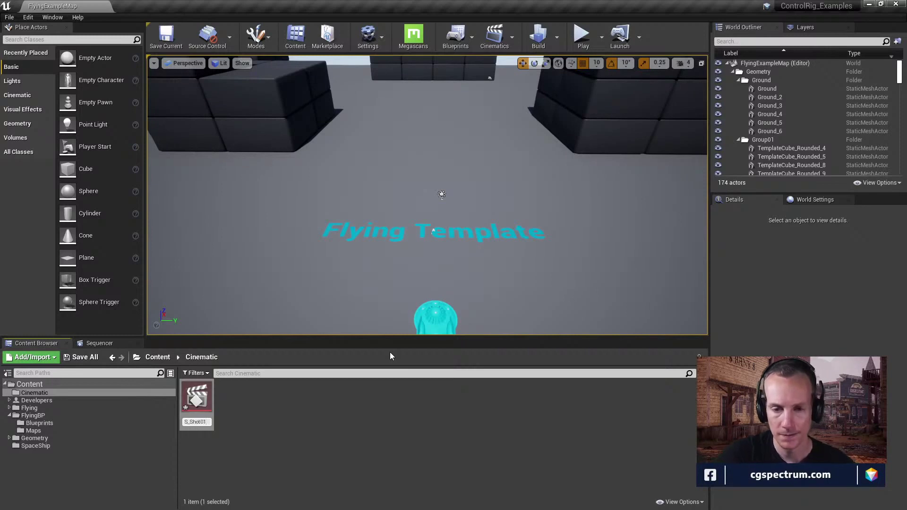
key(Return)
click(293, 423)
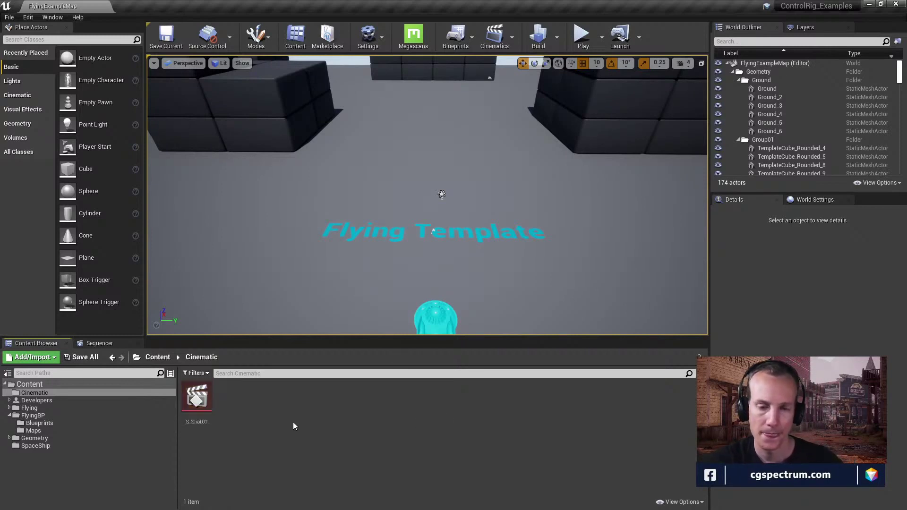
Step: Open the S_Shot01 level sequence in Sequencer, and bring the Content Browser back into view
double_click(209, 401)
right_click(75, 425)
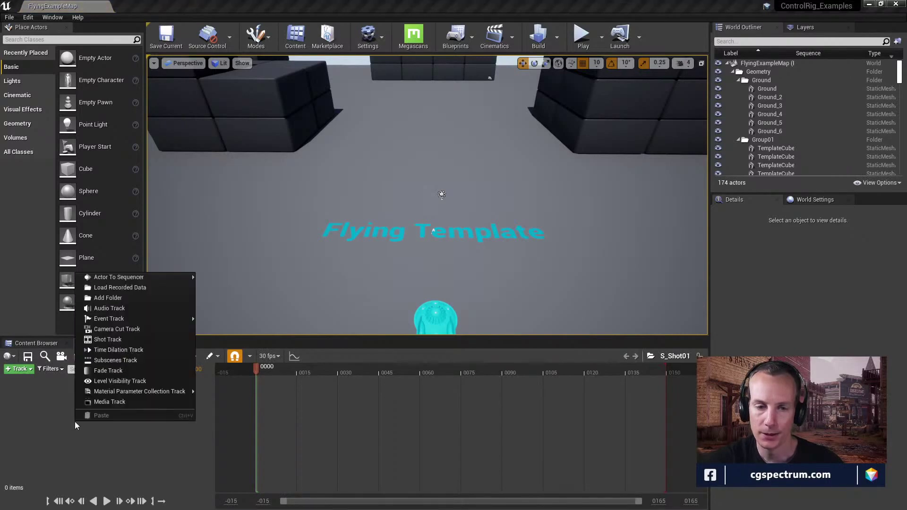
click(33, 385)
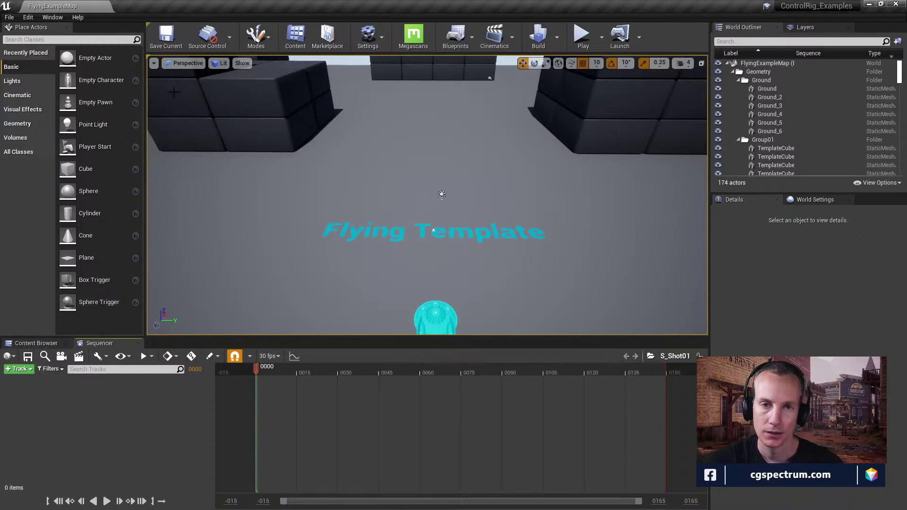
click(36, 343)
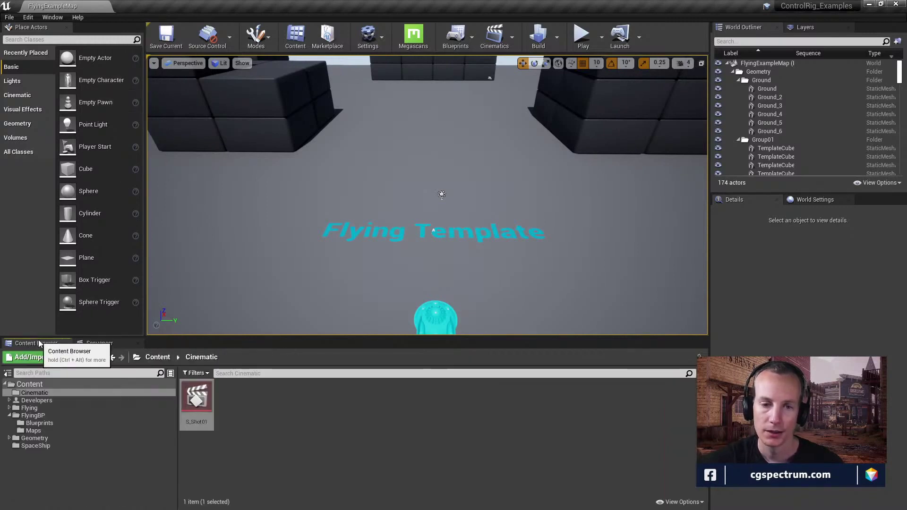
Step: Activate the Animation editing mode and expand its Controls section
click(303, 429)
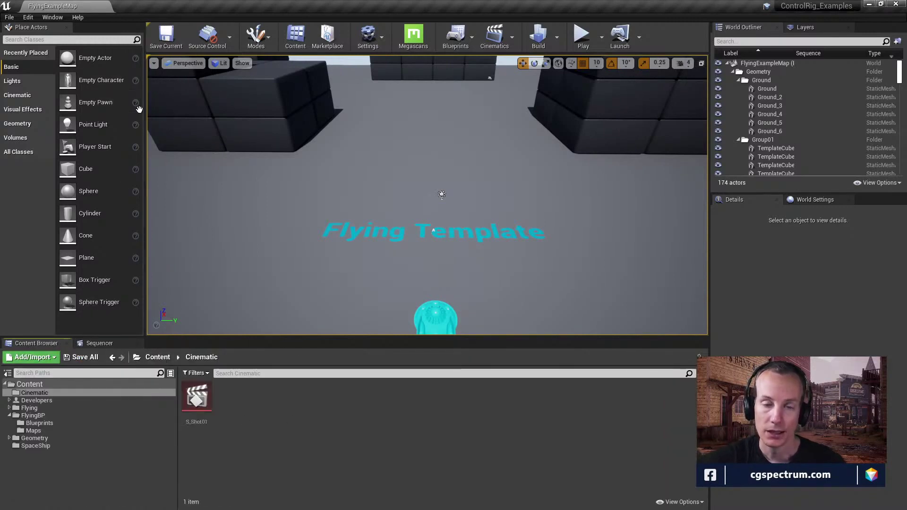
click(268, 36)
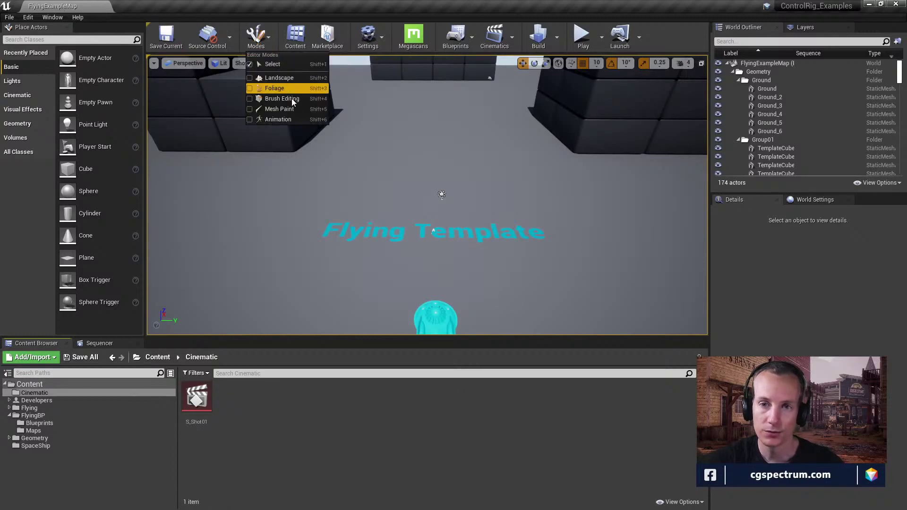
click(258, 121)
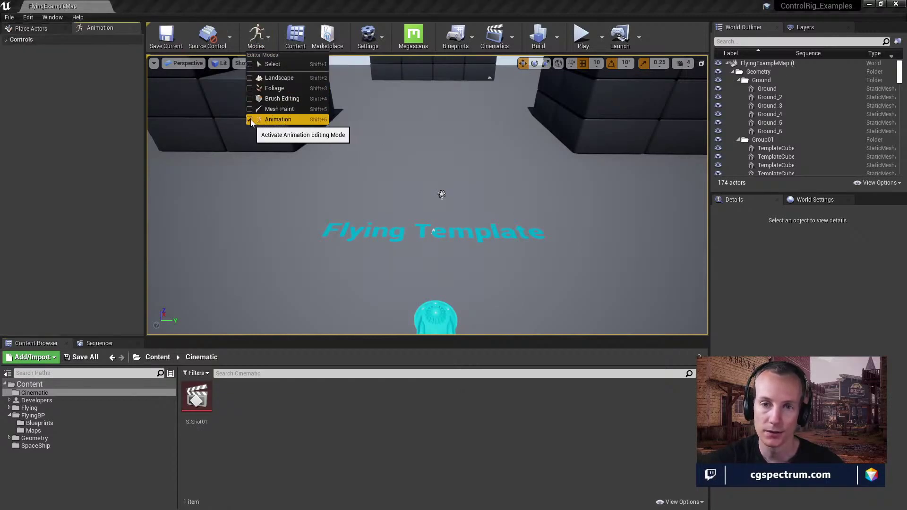
click(7, 40)
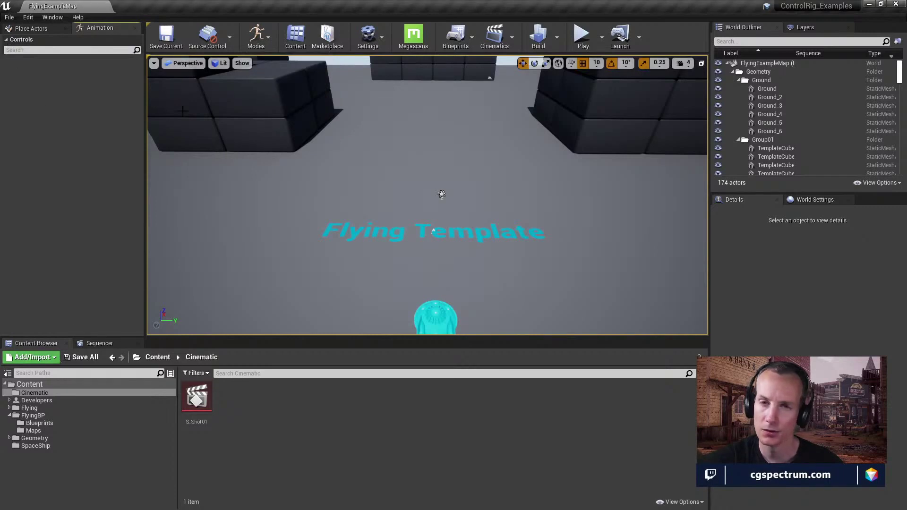
Step: Search the editor's plugins for "animation", examine which animation-related ones are enabled, and close the plugin list
click(58, 18)
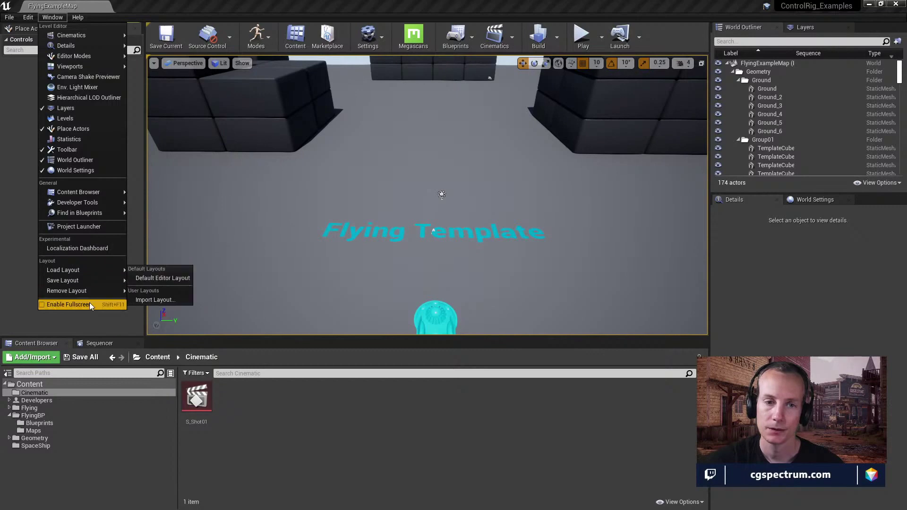
mouse_move(28, 18)
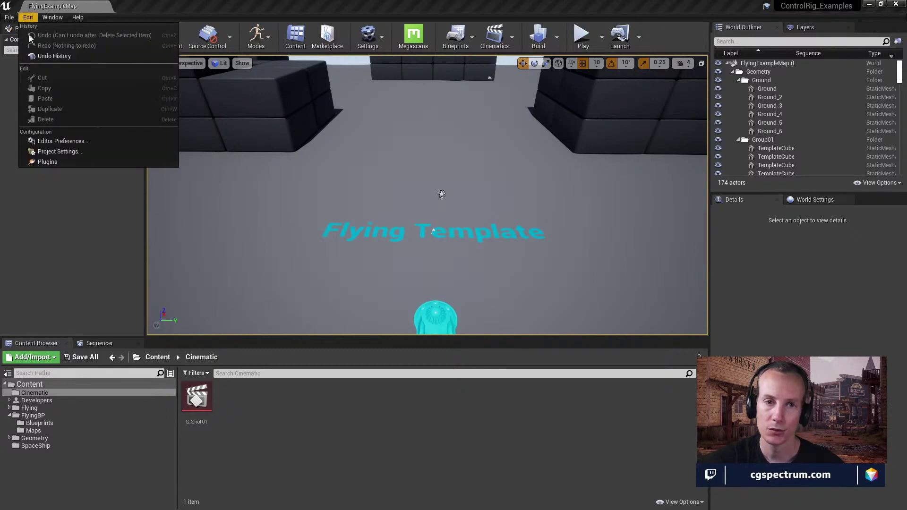
click(41, 163)
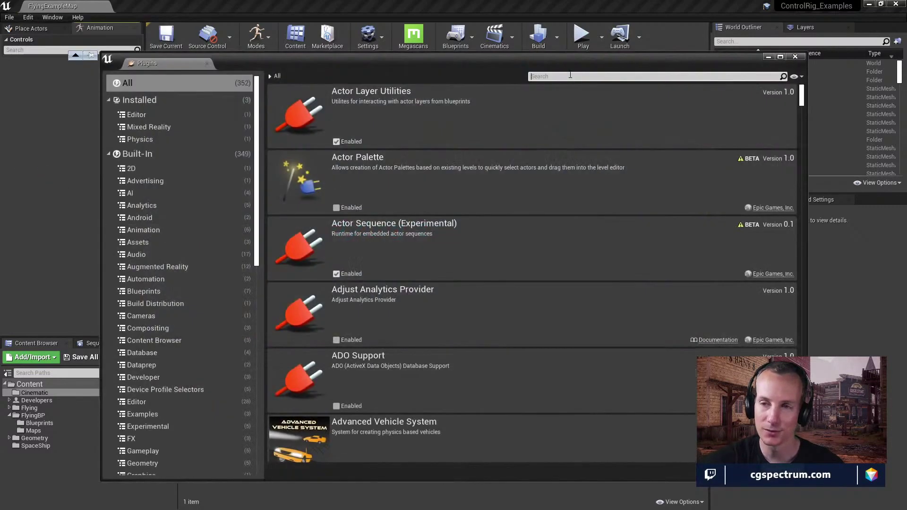
text(animation)
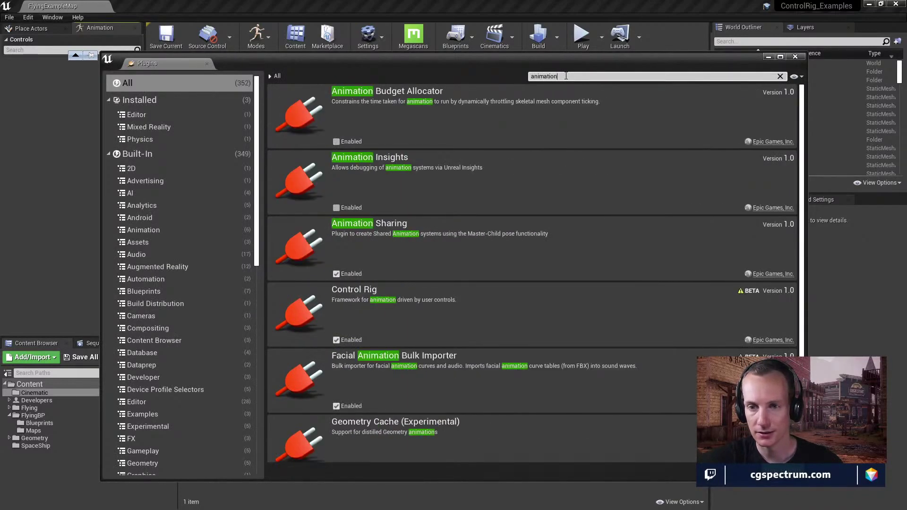
scroll(507, 348, down, 3)
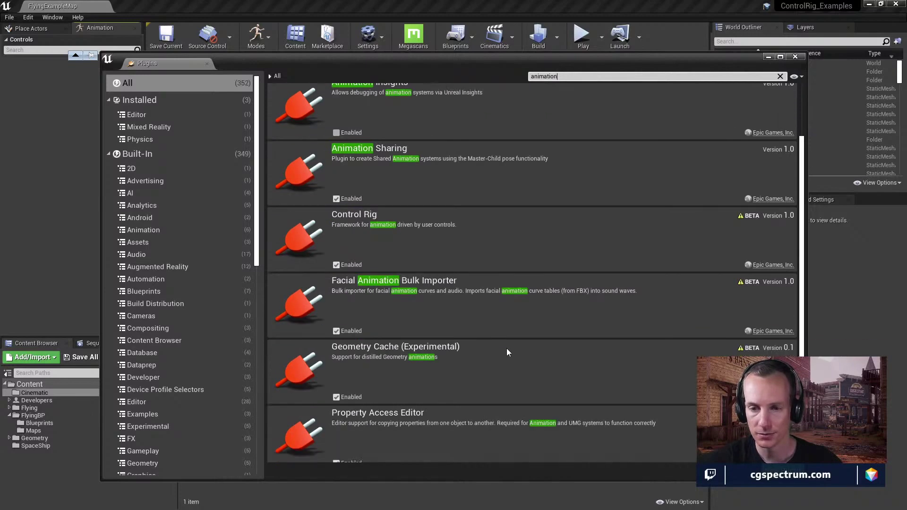
scroll(498, 370, up, 3)
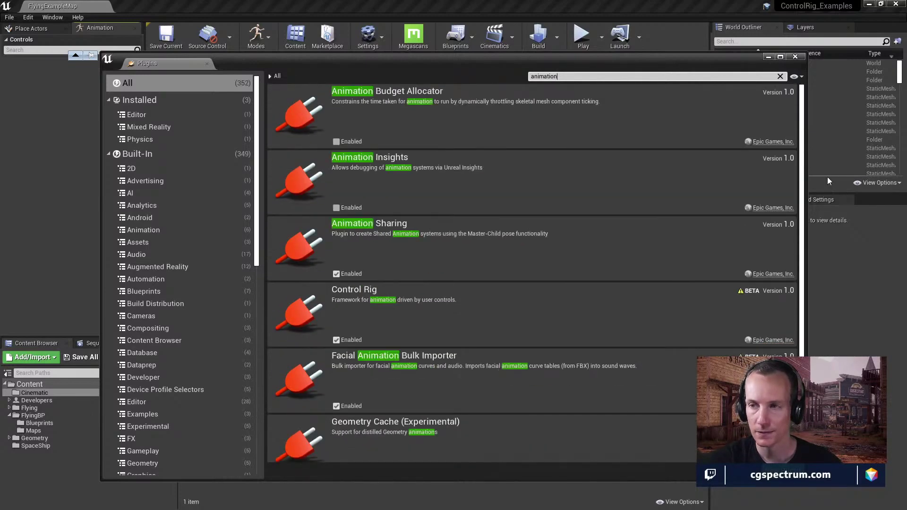
click(796, 57)
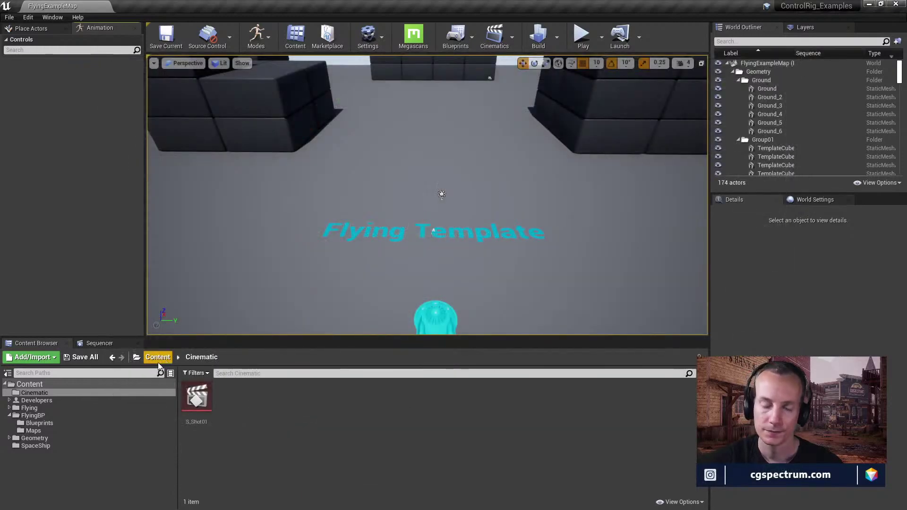
Step: Open the SpaceShip folder and detach the Sequencer into a floating window over the viewport
click(259, 30)
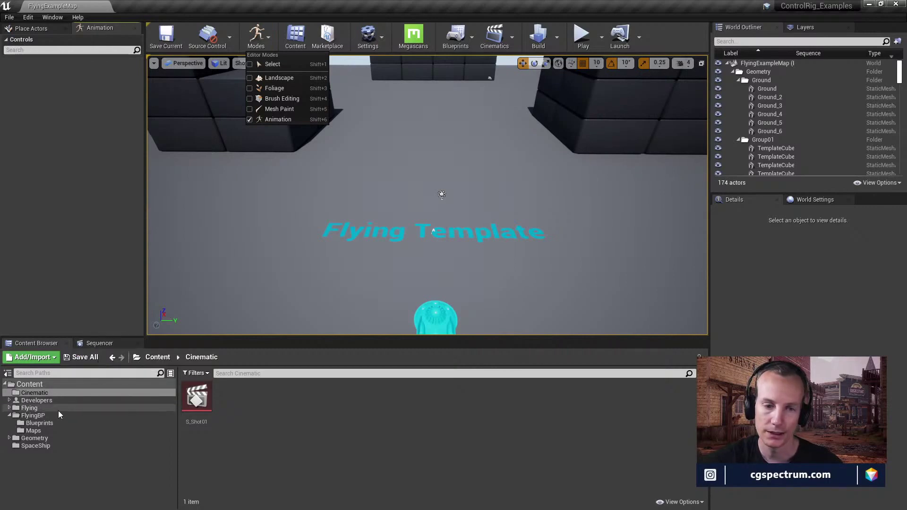
click(33, 416)
click(38, 424)
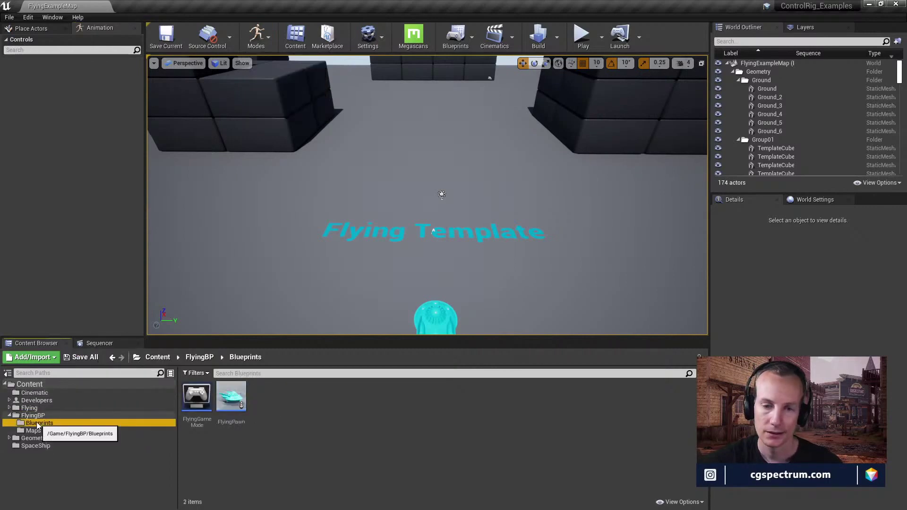
click(30, 445)
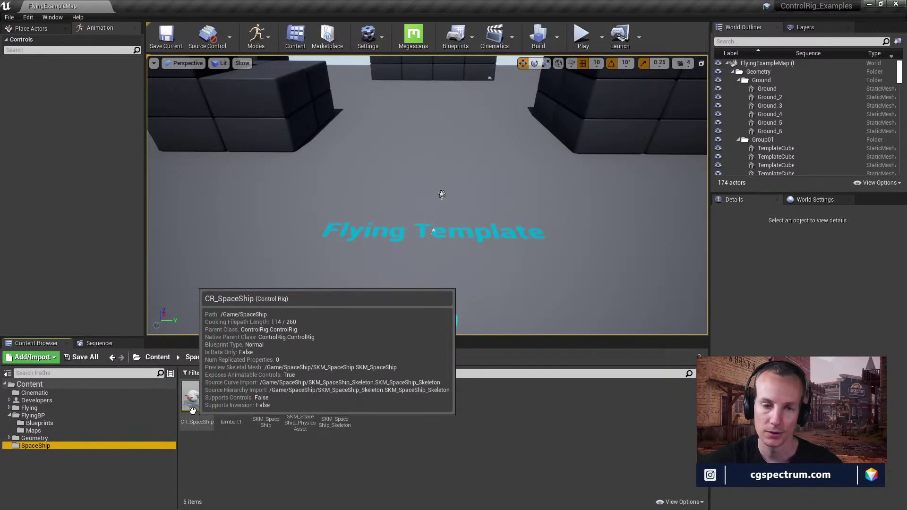
drag(193, 411, 248, 229)
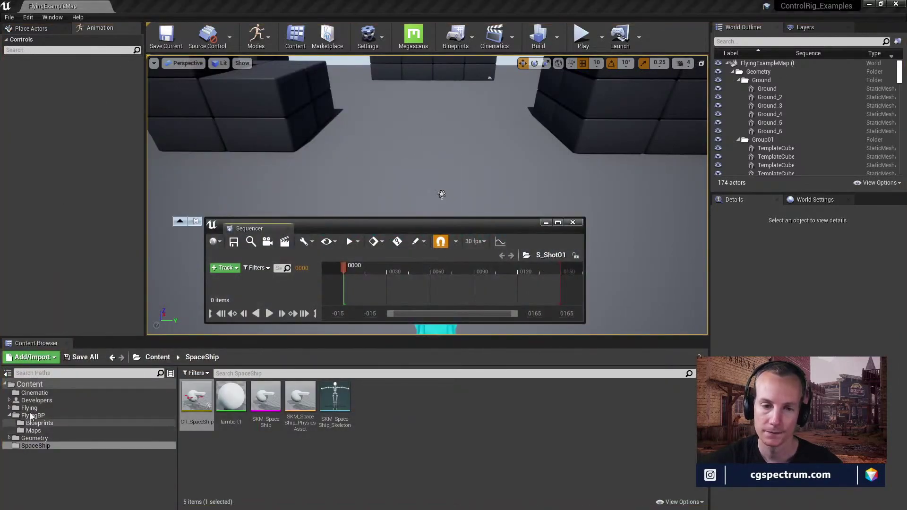
Step: Try to add the CR_SpaceShip control rig to the S_Shot01 sequence, enlarging the Sequencer window, and check the asset's available actions
drag(192, 405, 268, 286)
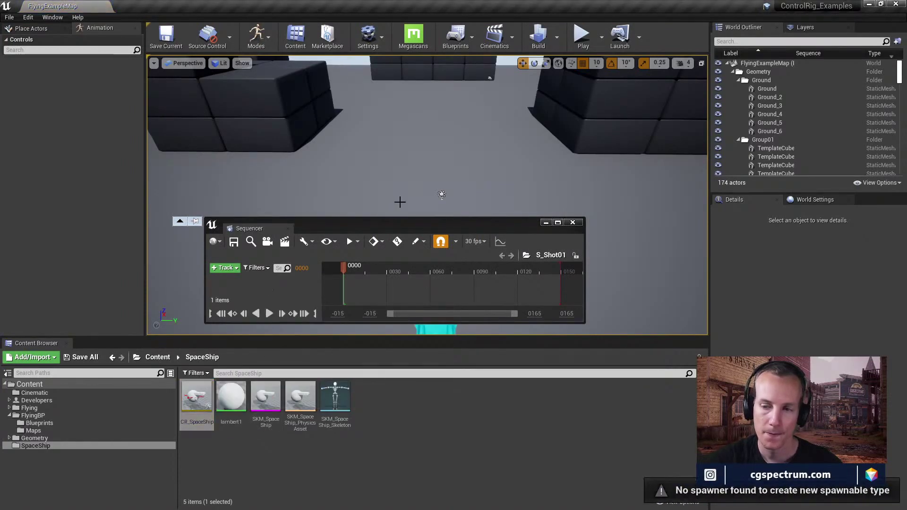
drag(400, 230, 477, 105)
drag(196, 399, 338, 190)
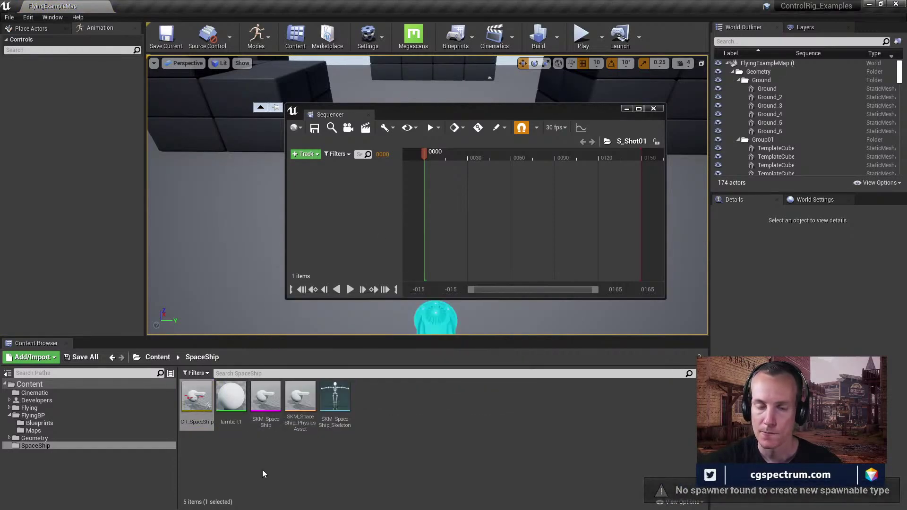
right_click(199, 410)
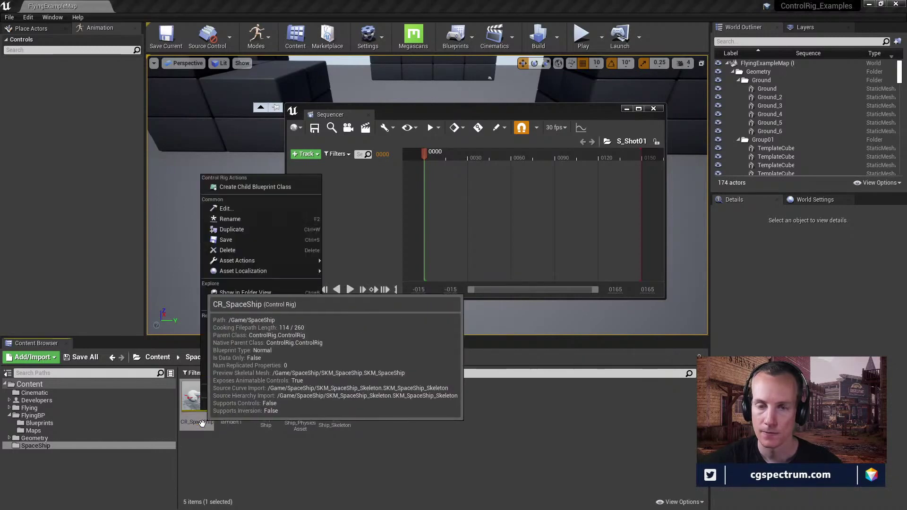
click(219, 462)
Step: Add the SKM_SpaceShip skeletal mesh to the S_Shot01 sequence as a spawnable and check the active editor mode
drag(266, 399, 333, 213)
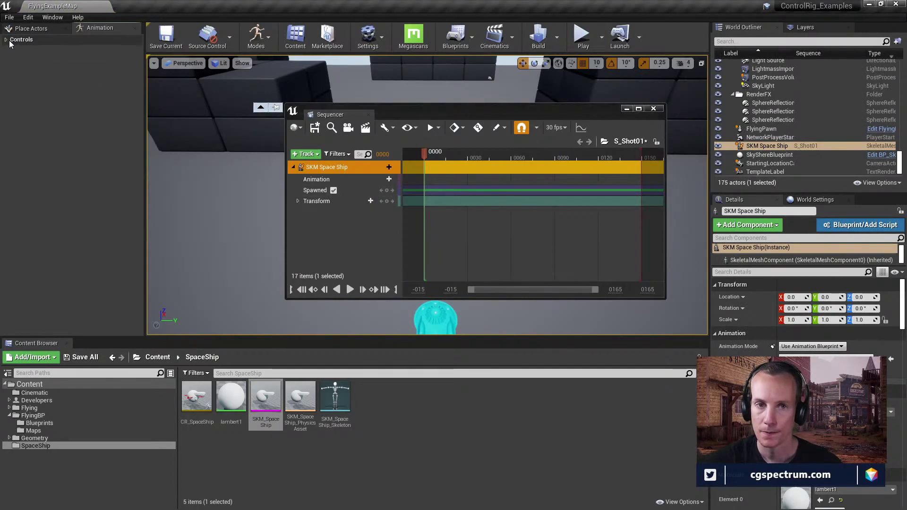
click(269, 42)
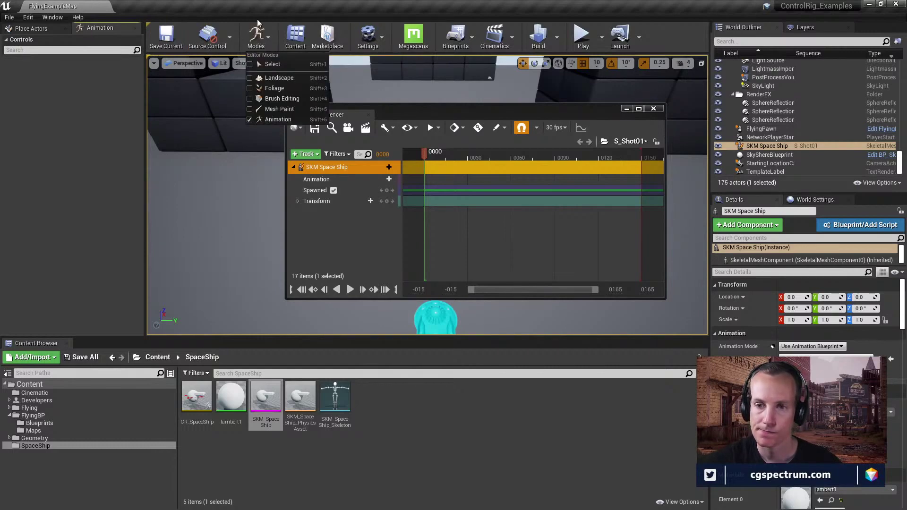
click(358, 252)
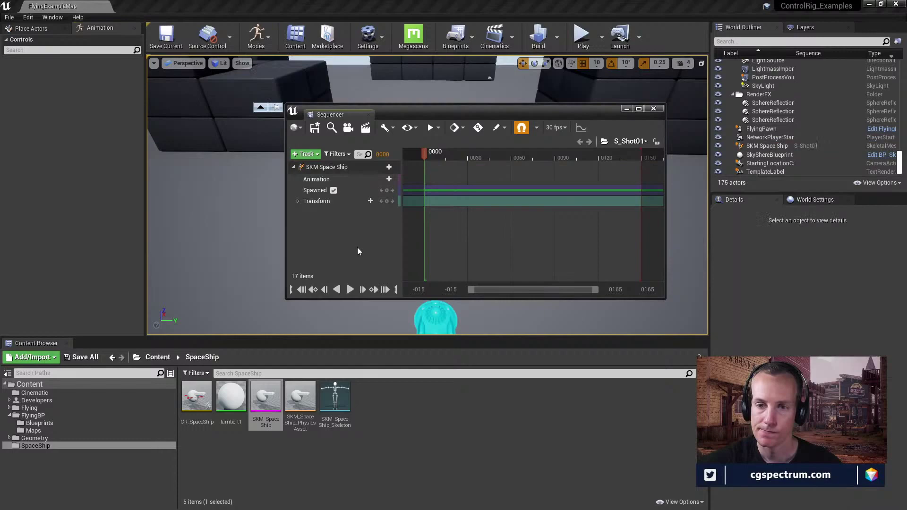
Step: Check the SKM Space Ship track's options and try to add CR_SpaceShip to that track and to the Animation mode's Controls
click(344, 170)
right_click(344, 171)
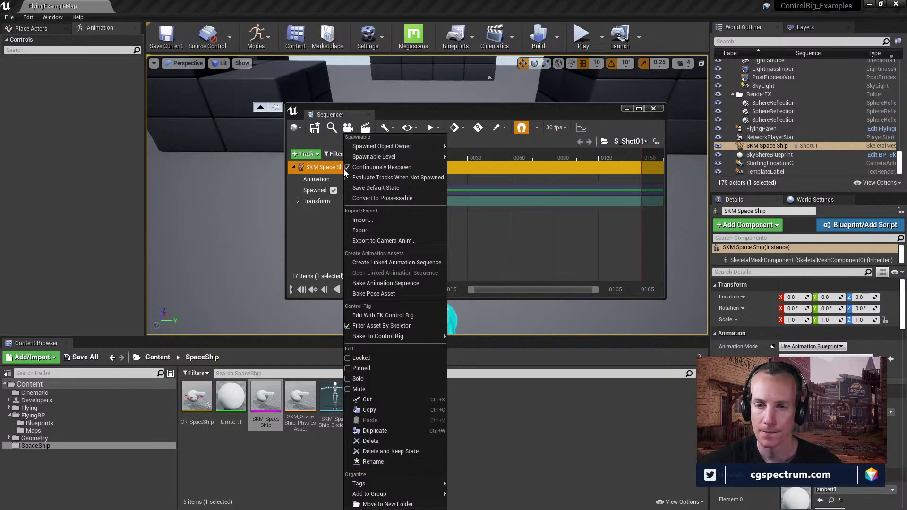
click(312, 284)
click(208, 402)
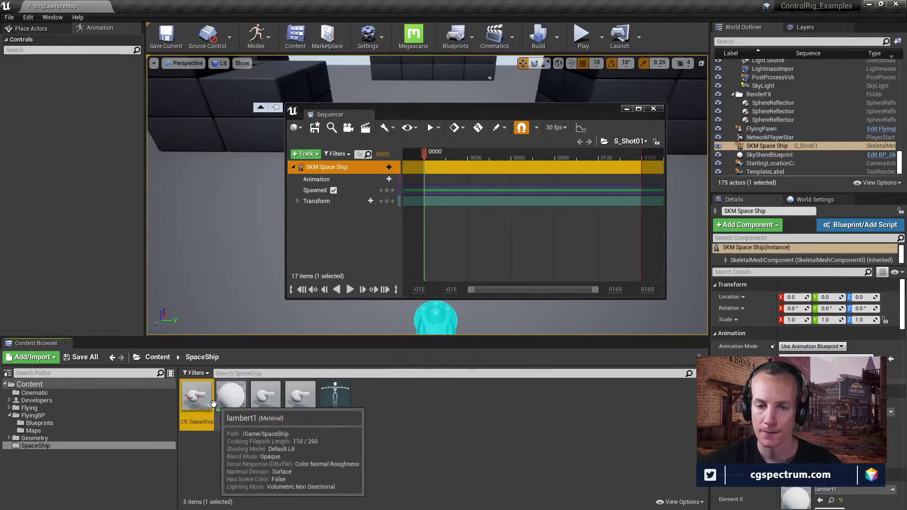
drag(202, 407, 321, 182)
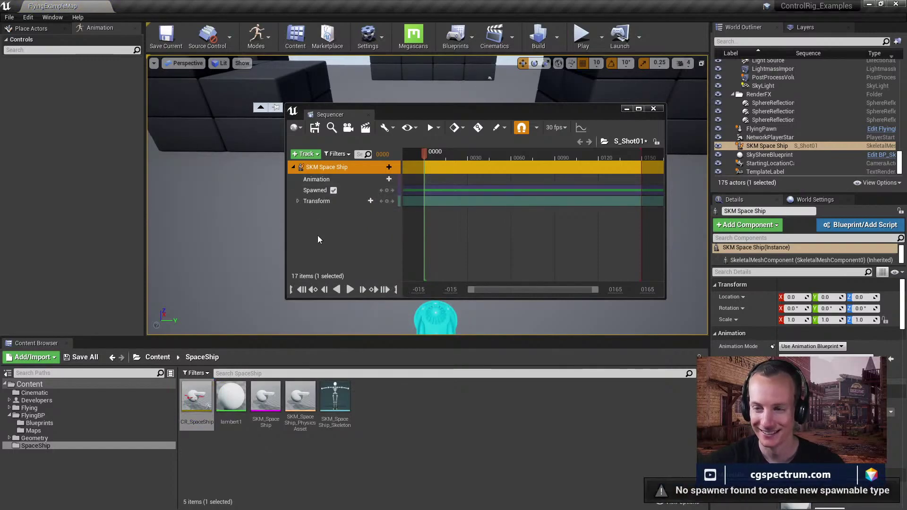
drag(190, 412, 15, 113)
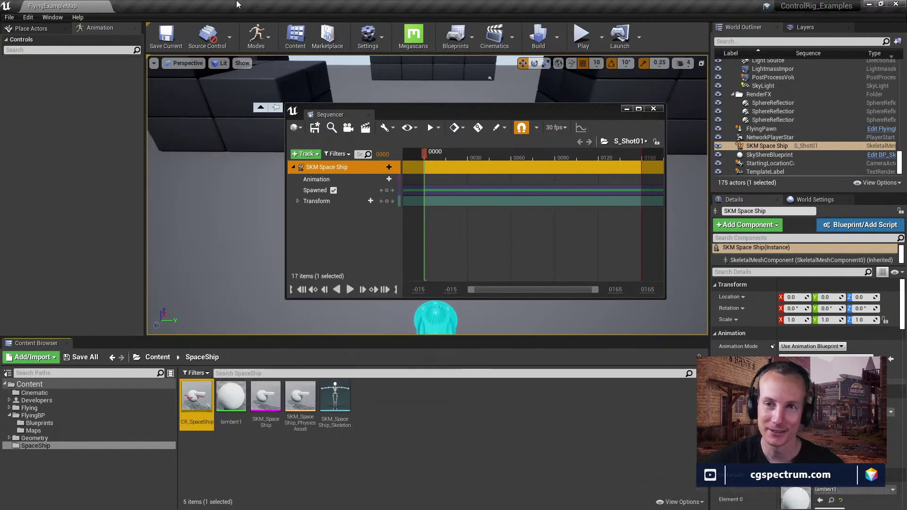
Step: Switch to the web browser, maximize it, and return from the YouTube video to the Google results for "unreal 5 control rig"
drag(237, 5, 339, 43)
click(239, 435)
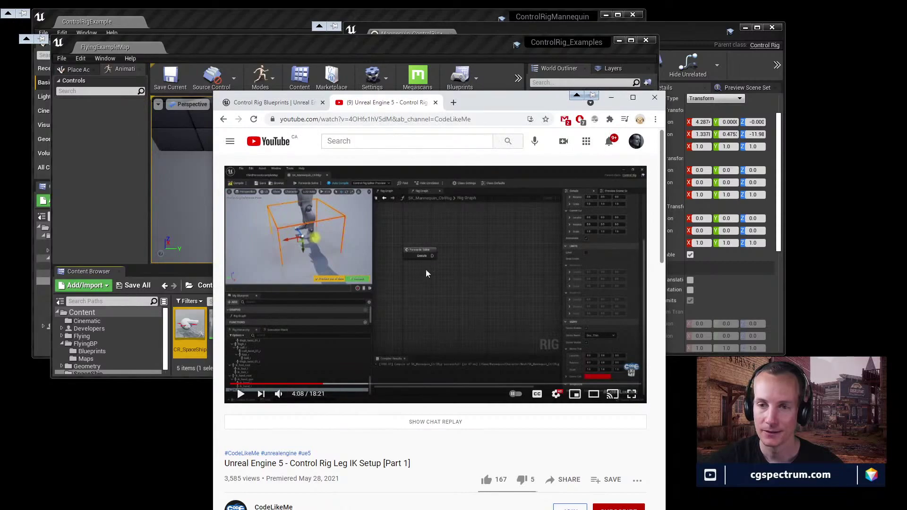
double_click(494, 103)
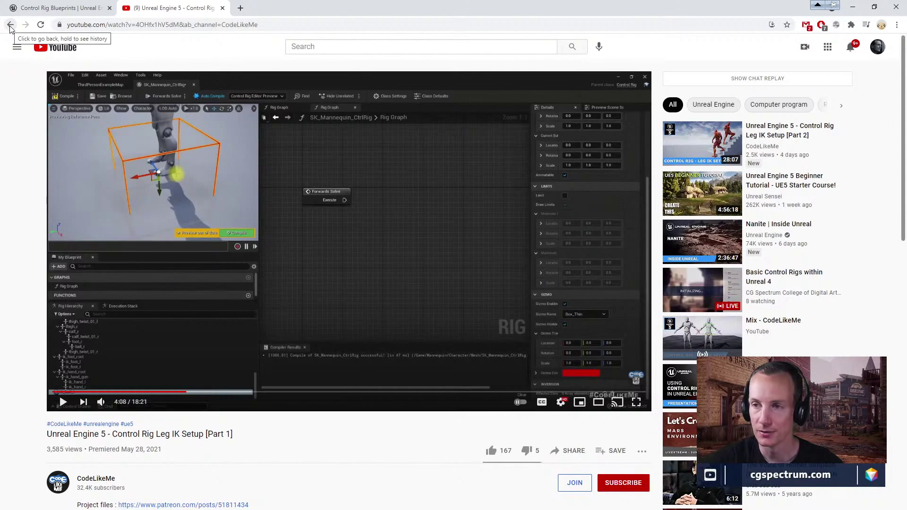
scroll(732, 303, down, 1)
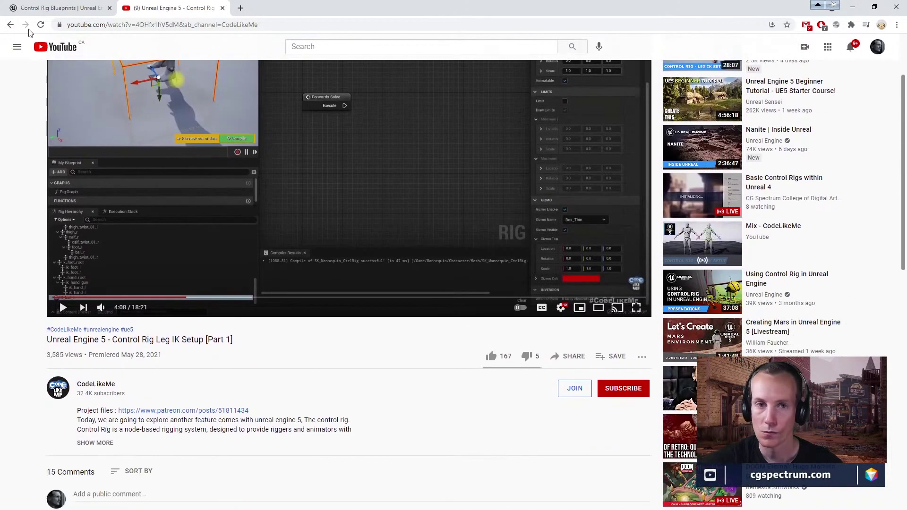
key(alt+Left)
scroll(170, 161, up, 5)
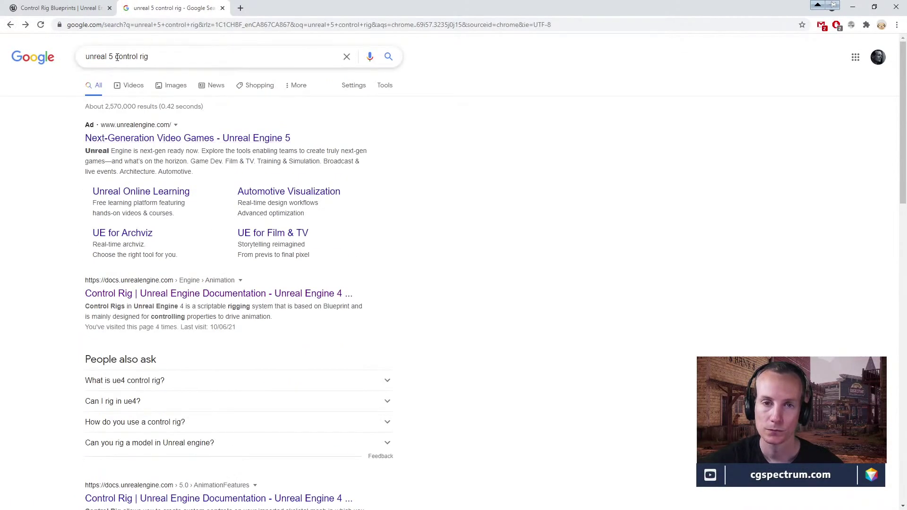
drag(116, 57, 7, 48)
Step: Open the Unreal documentation page Creating Sequences for Control Rig and read how to assign a Control Rig asset to a skeletal mesh track
click(66, 8)
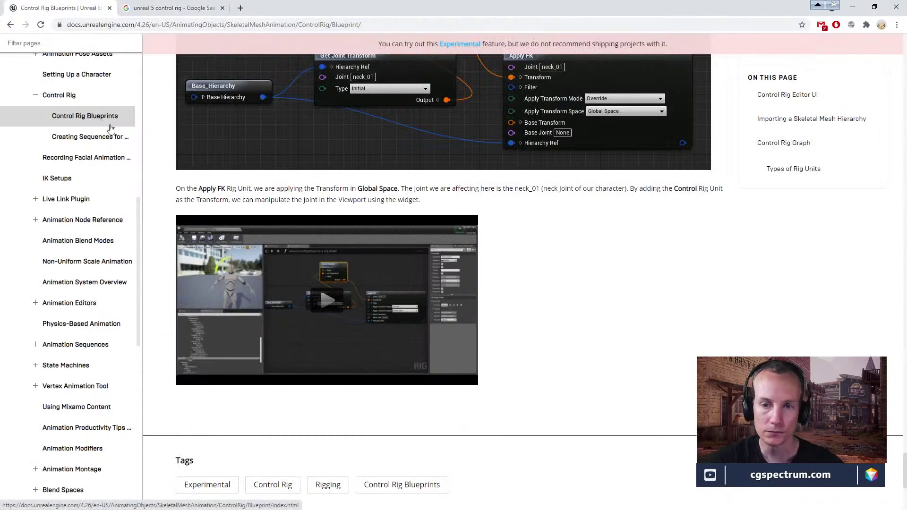
scroll(256, 172, up, 5)
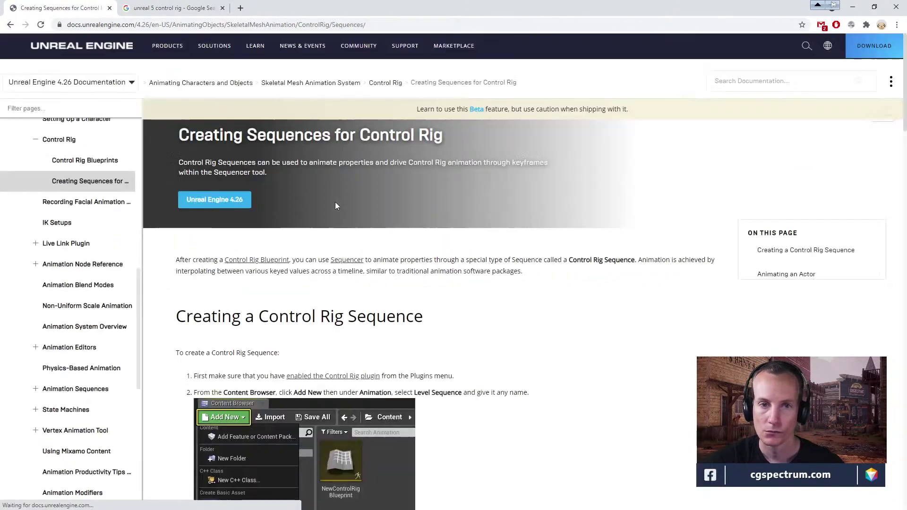
scroll(503, 322, down, 4)
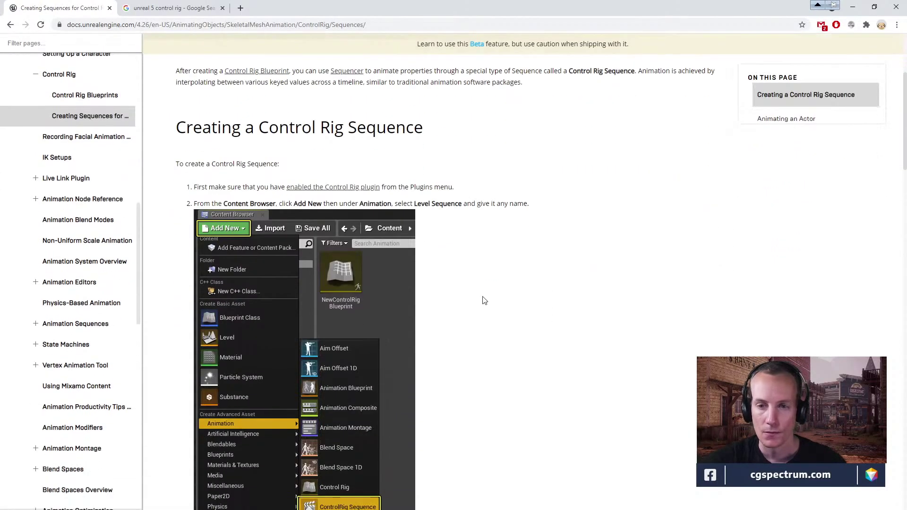
scroll(484, 301, down, 3)
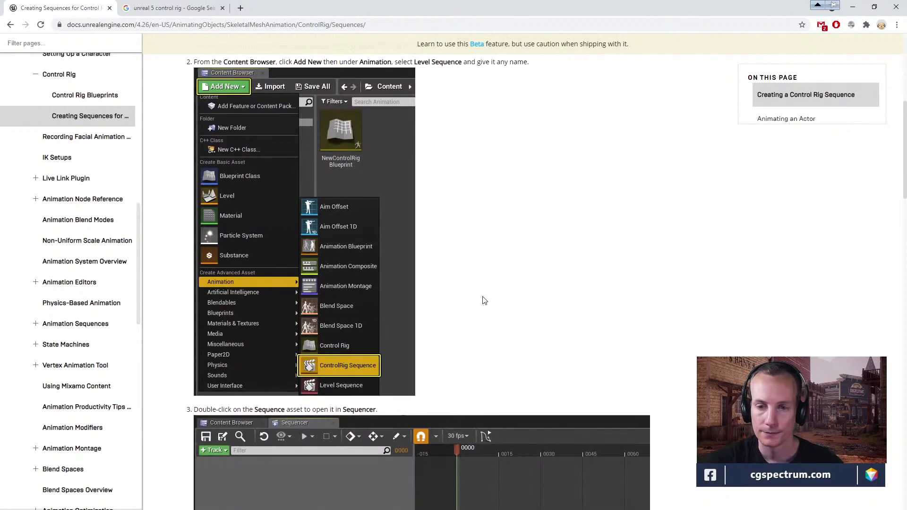
scroll(473, 310, down, 1)
scroll(433, 346, down, 8)
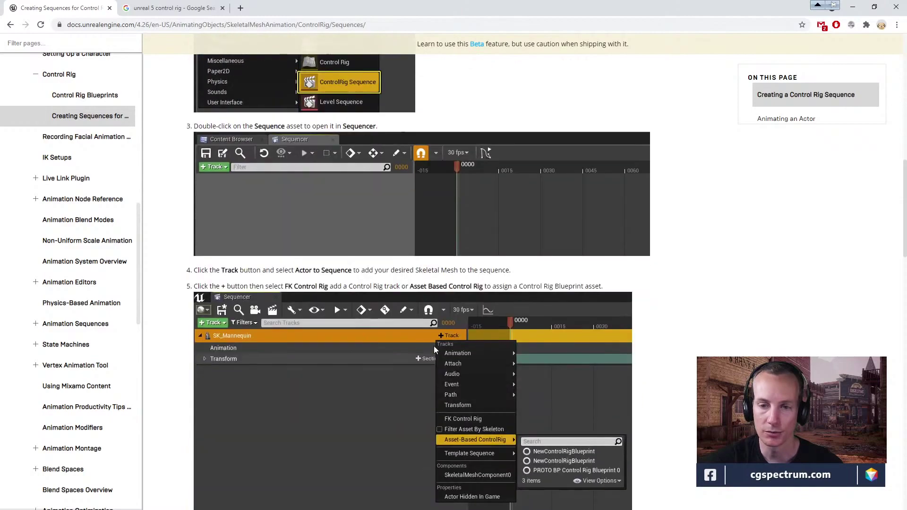
Step: Place the documentation window beside the editor, check the Animation asset types available in the SpaceShip folder, and read on about Asset-Based ControlRig
drag(569, 4, 726, 65)
right_click(372, 326)
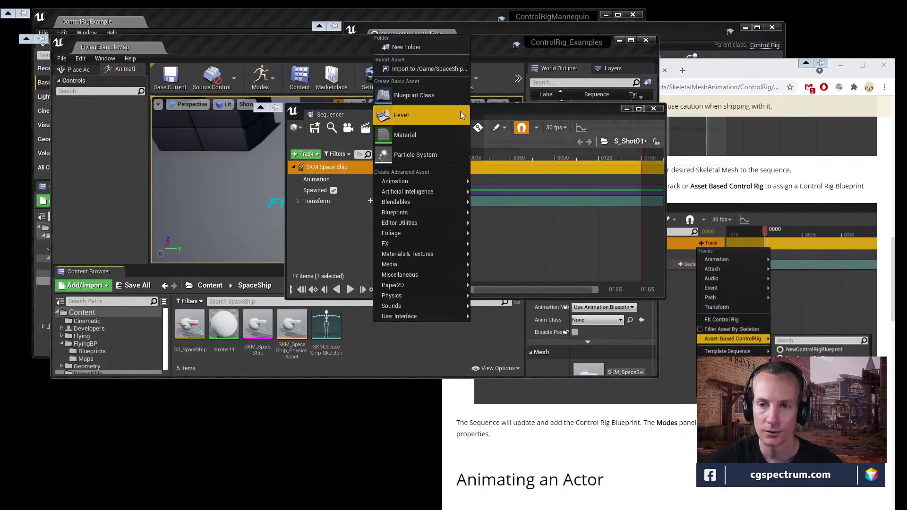
mouse_move(426, 183)
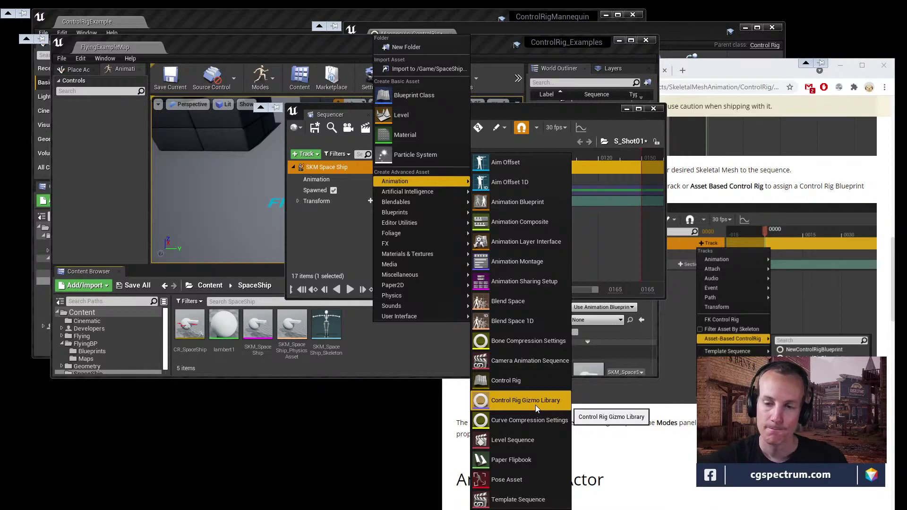
click(734, 78)
scroll(616, 340, down, 3)
scroll(614, 341, up, 1)
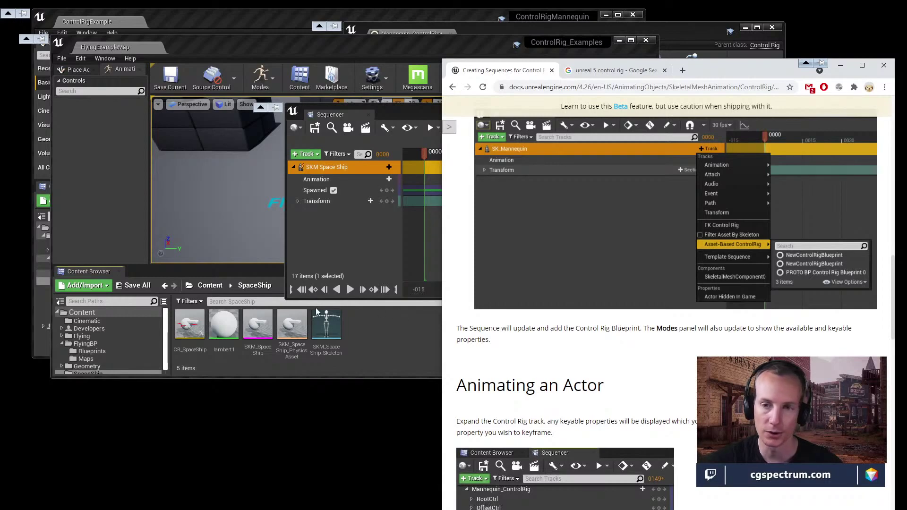
Step: Select the SKM Space Ship track and try to add the CR_SpaceShip control rig to the S_Shot01 sequence
click(334, 241)
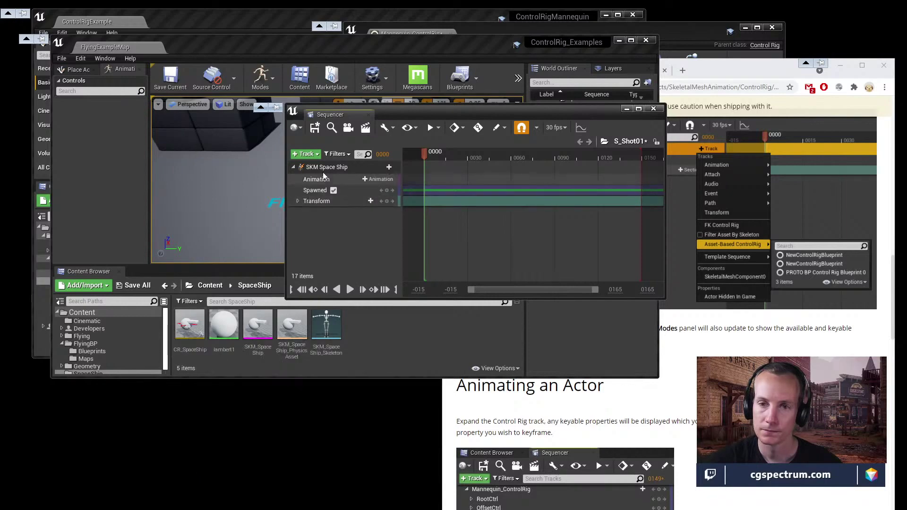
click(302, 166)
click(72, 81)
click(72, 81)
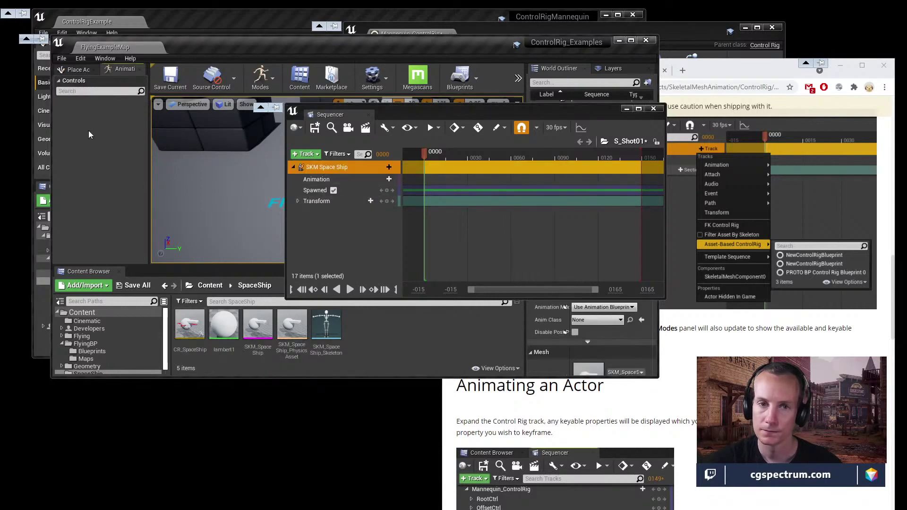
click(185, 331)
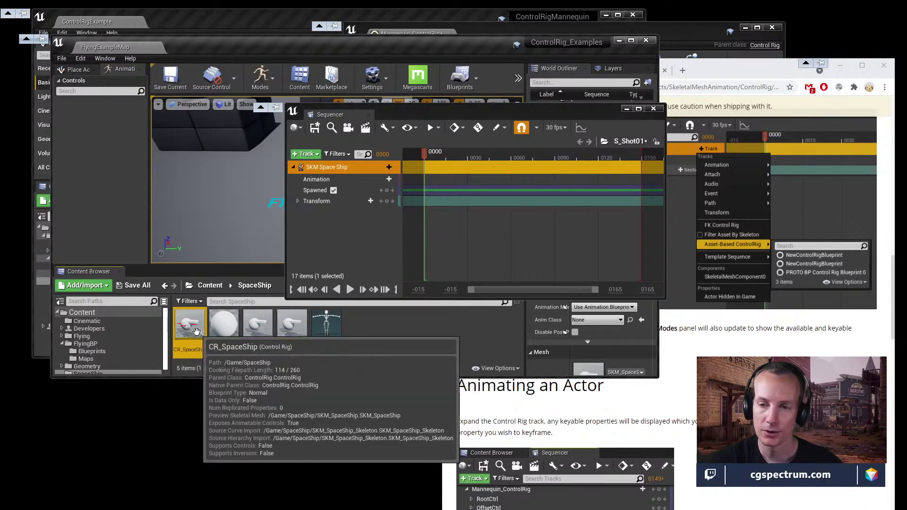
drag(189, 326, 321, 234)
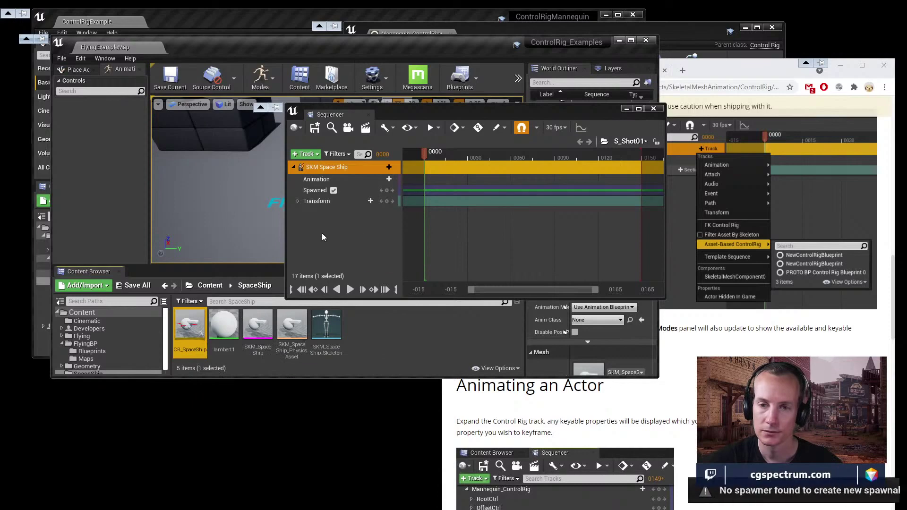
Step: Expand the spaceship's Transform track and reposition and widen the Sequencer window
click(298, 201)
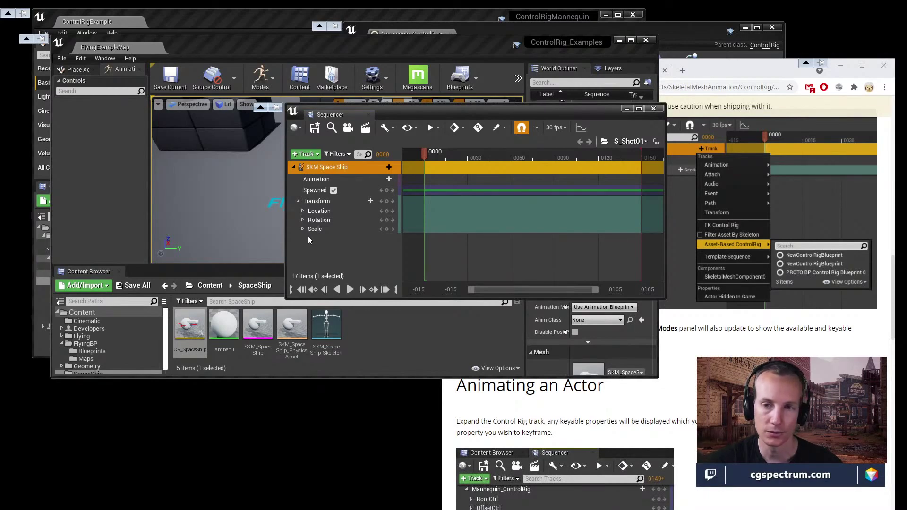
drag(519, 118, 429, 122)
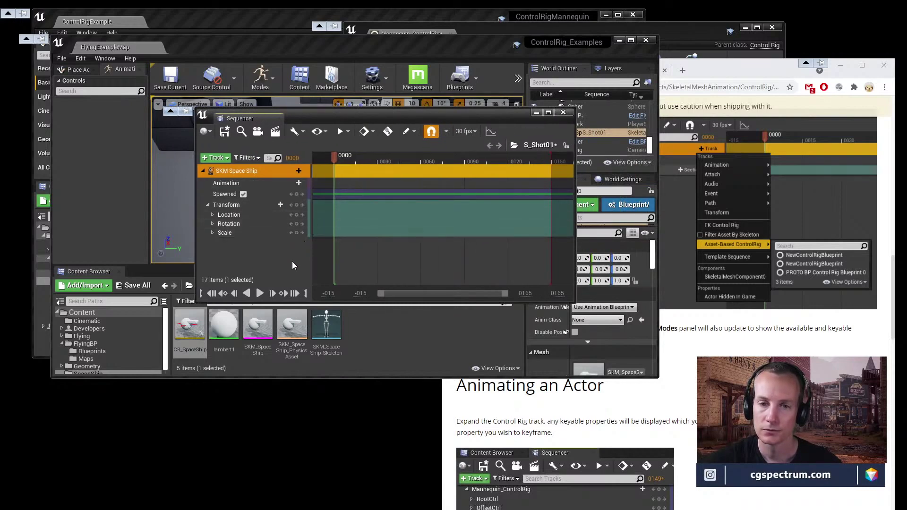
drag(576, 204, 782, 204)
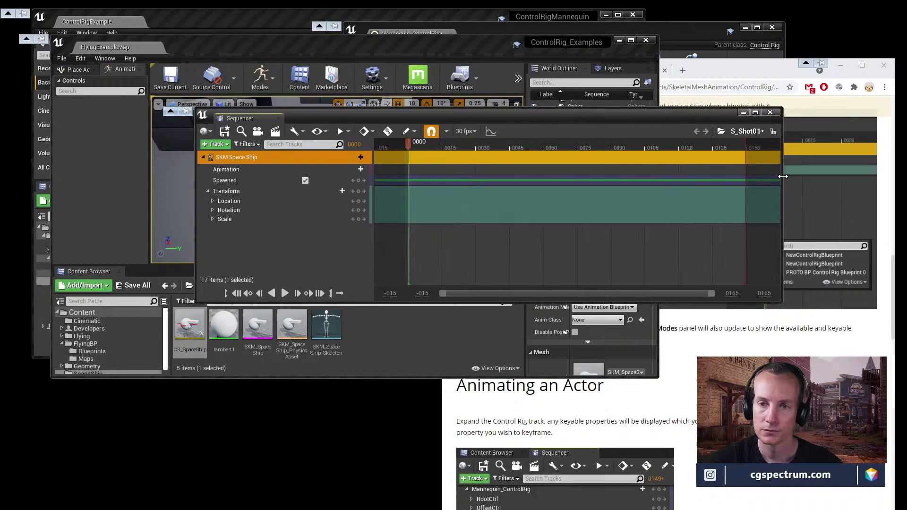
Step: Convert the SKM Space Ship track with Edit With FK Control Rig and dismiss the Bake To Control Rig dialog
right_click(235, 159)
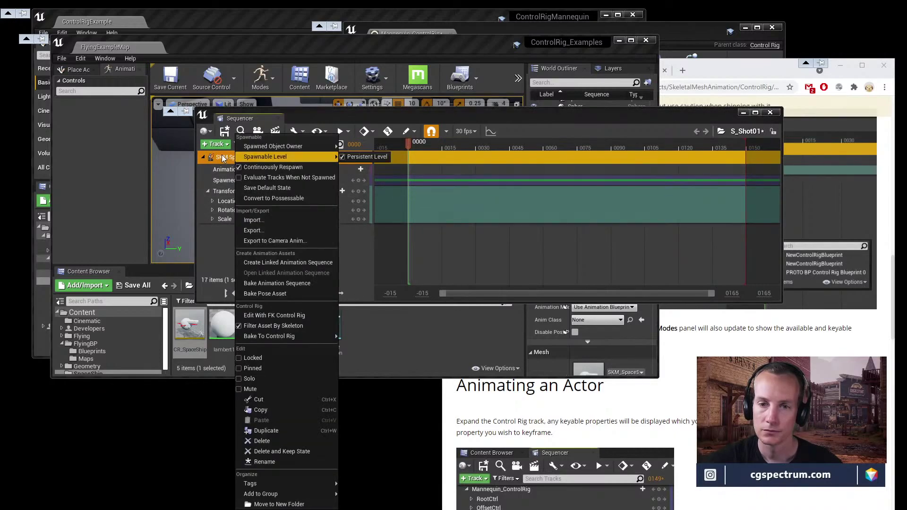
click(223, 158)
right_click(223, 157)
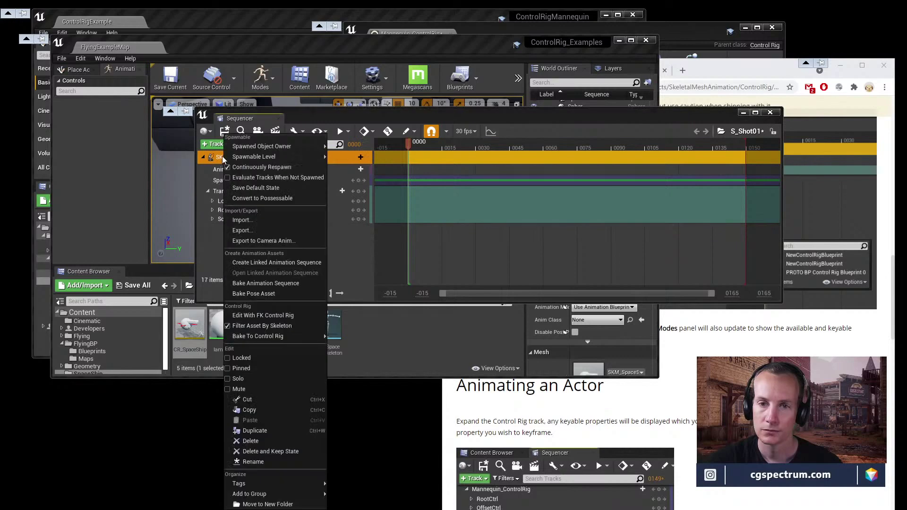
click(212, 159)
right_click(214, 160)
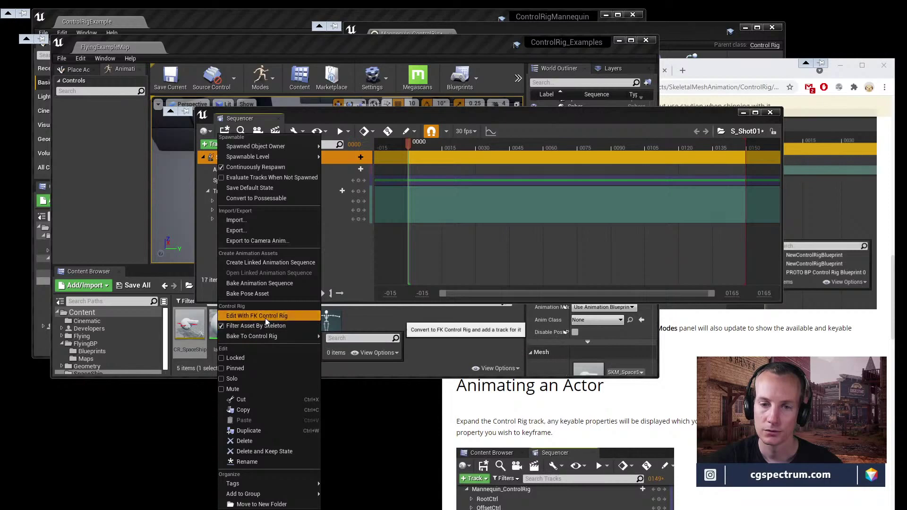
click(265, 319)
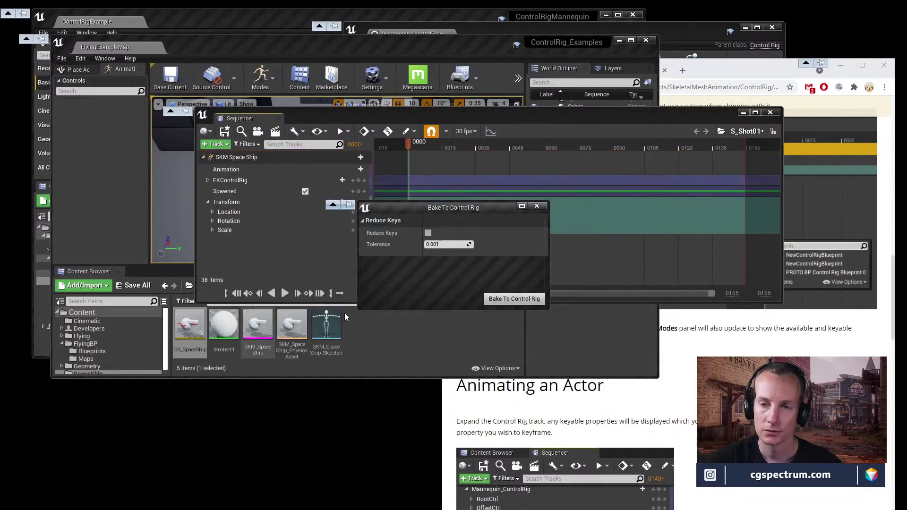
click(536, 206)
Step: Expand the FKControlRig track, move the Sequencer window clear of the viewport, and check the Animation mode's Controls
click(207, 180)
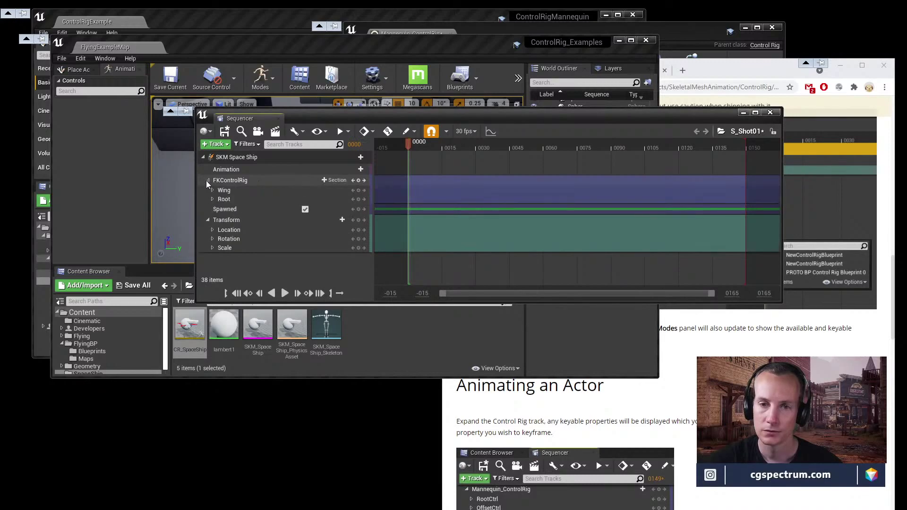
click(212, 190)
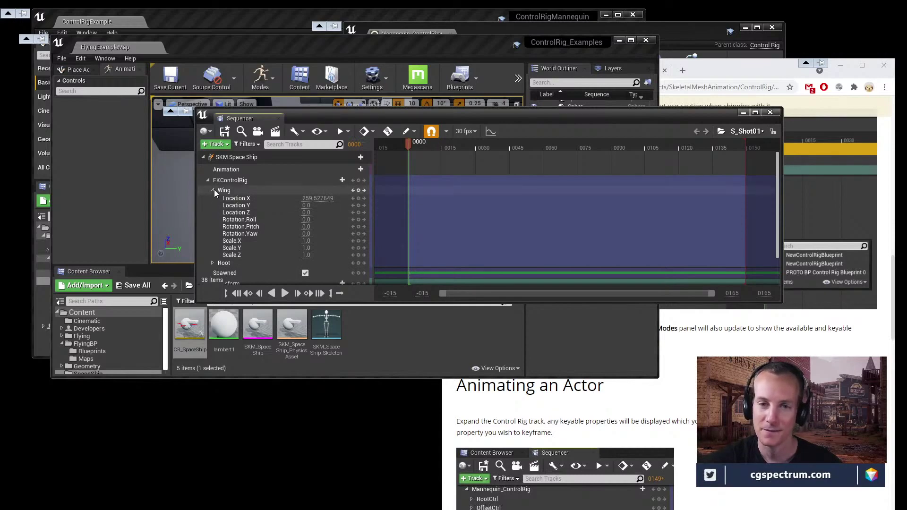
click(214, 189)
drag(370, 115, 393, 277)
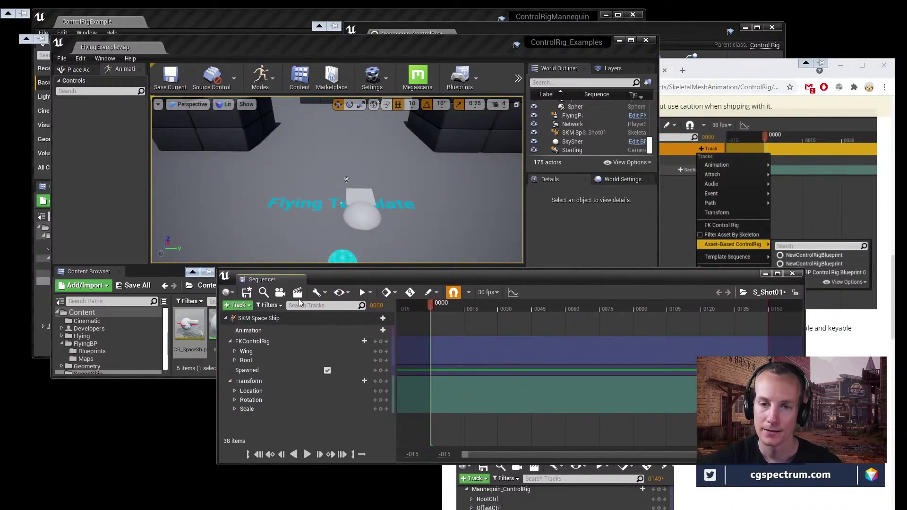
click(88, 70)
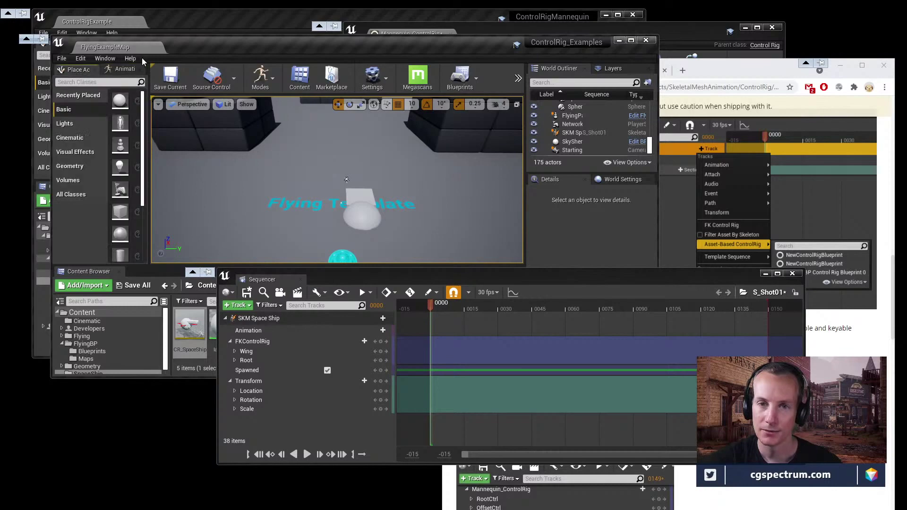
click(136, 71)
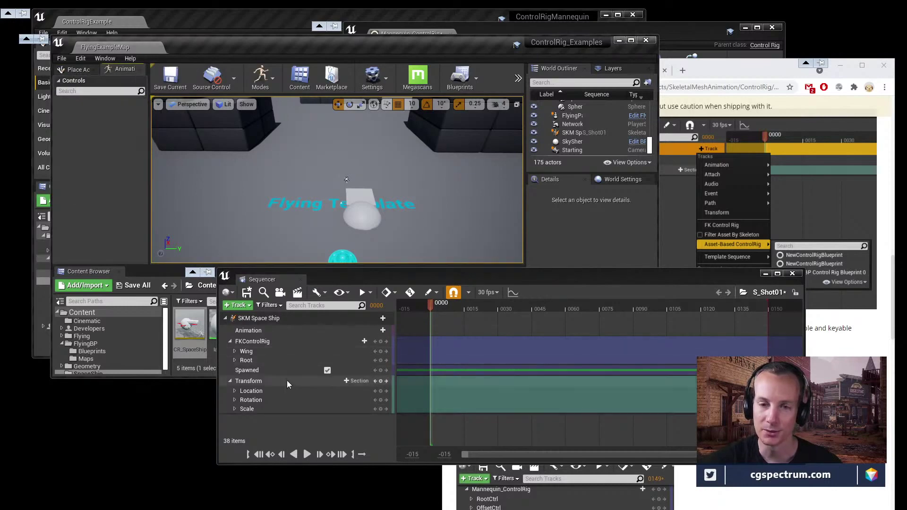
Step: Examine the location, rotation and scale channels of the Wing and Root controls, and collapse the FKControlRig track
click(235, 352)
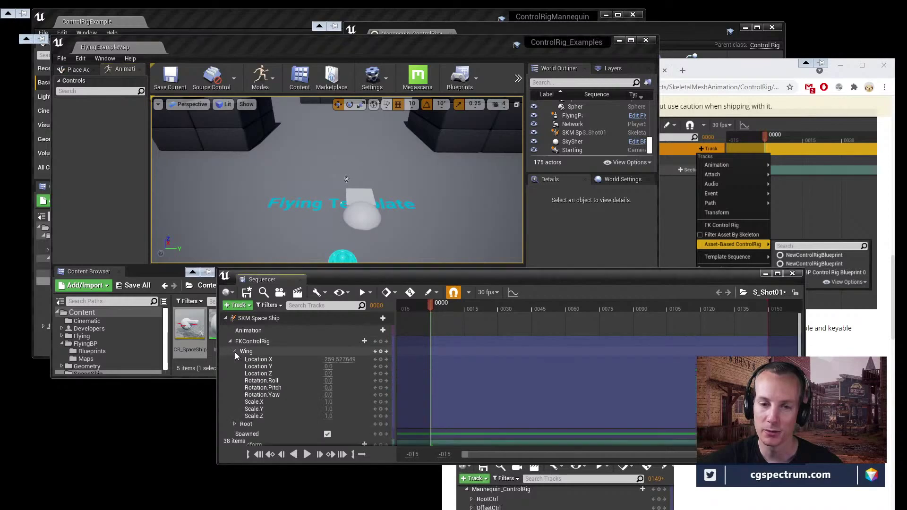
click(235, 424)
scroll(288, 418, down, 3)
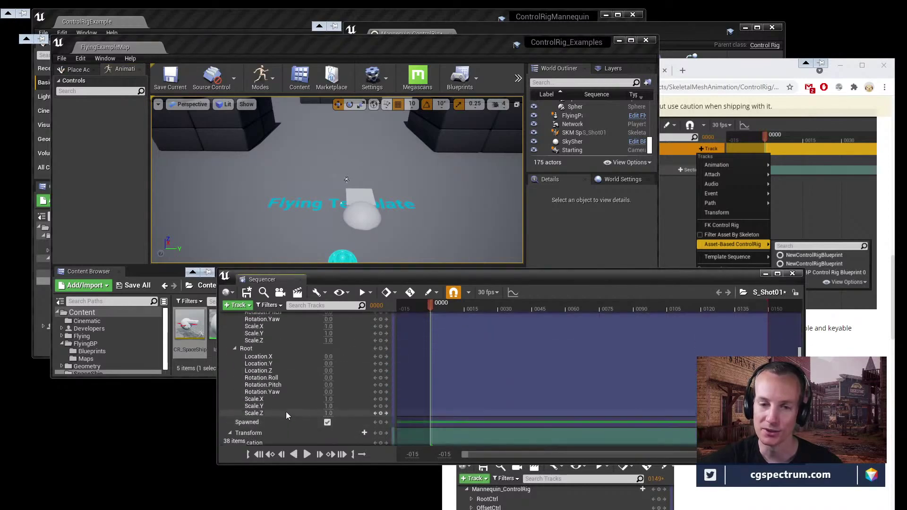
scroll(285, 412, up, 3)
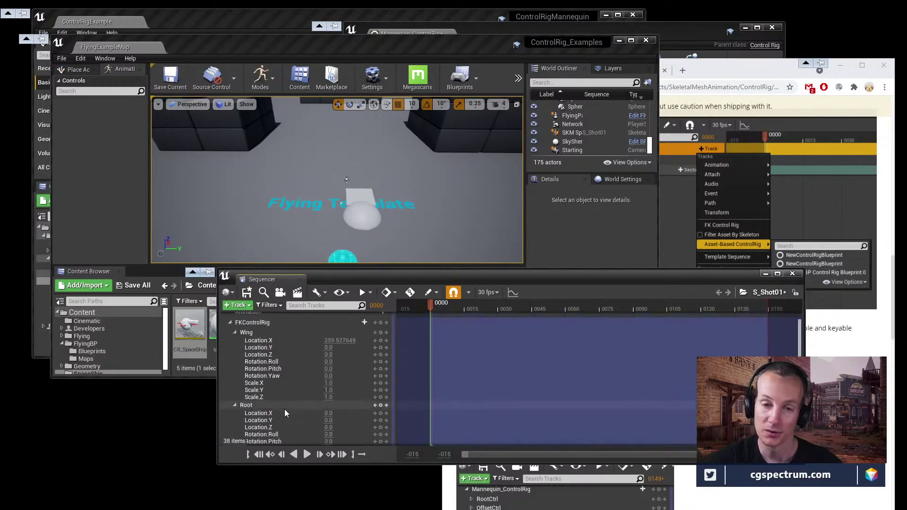
click(231, 342)
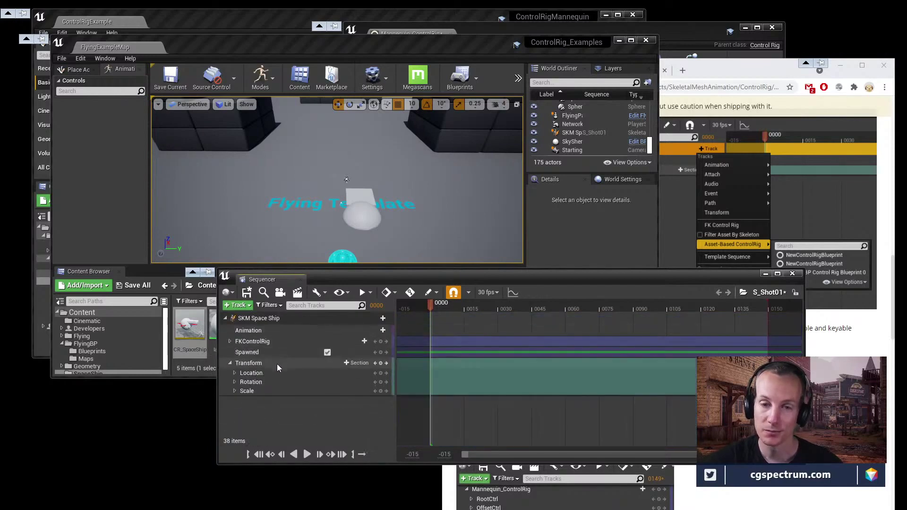
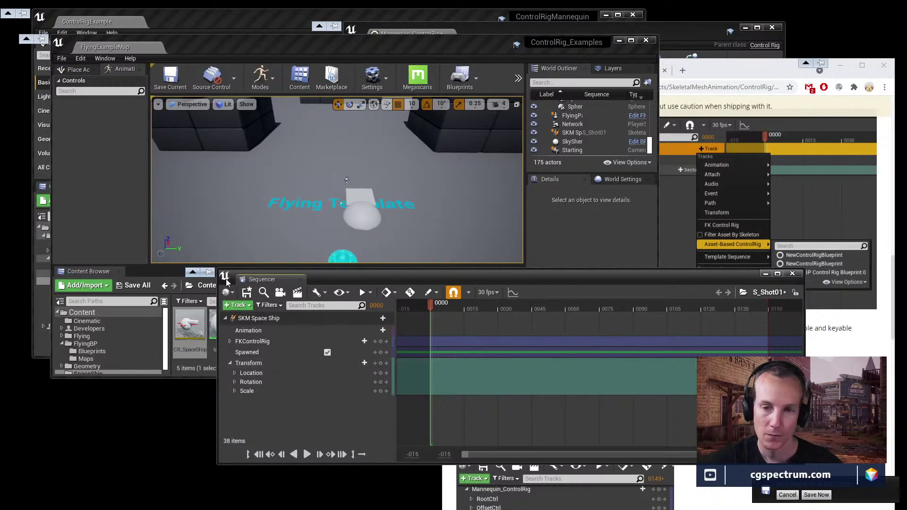
Step: Look through the addable track types and search the Actor To Sequencer list for "con", "sp" and "cr_" to find the control rig
click(238, 305)
mouse_move(272, 428)
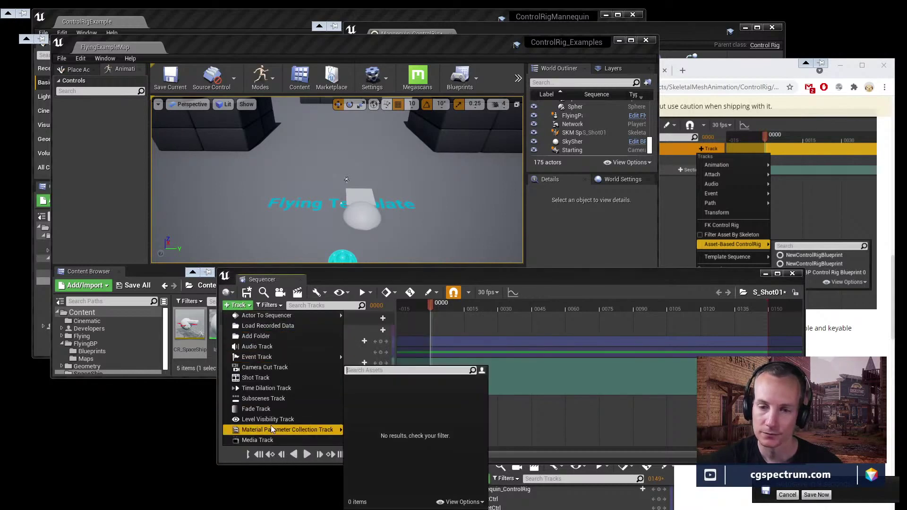
mouse_move(297, 320)
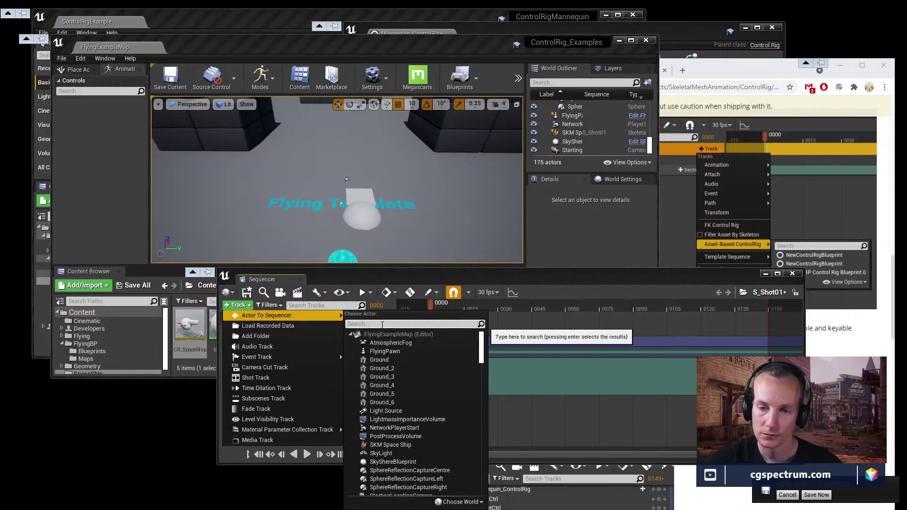
text(c)
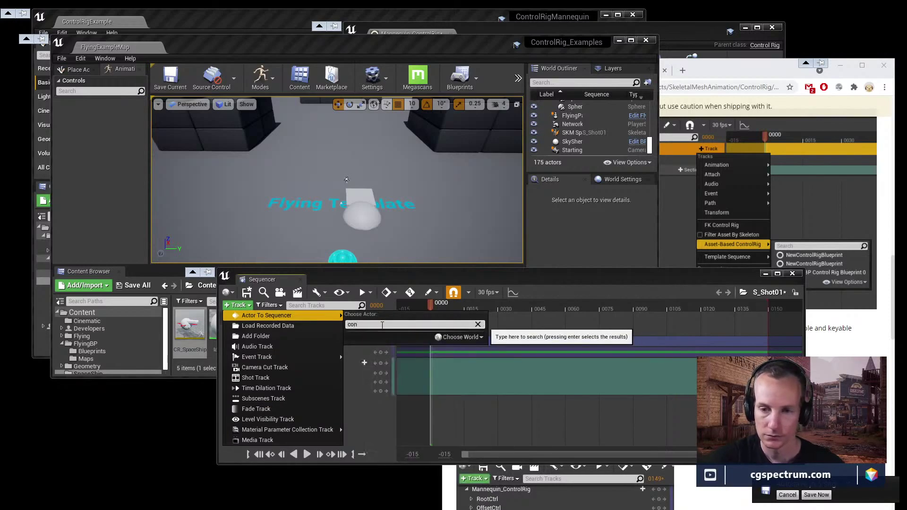
key(BackSpace)
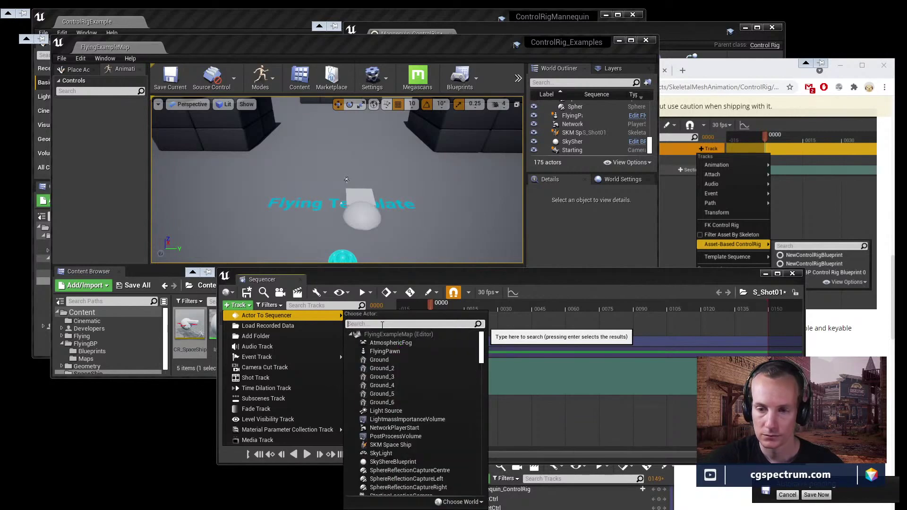
text(sp)
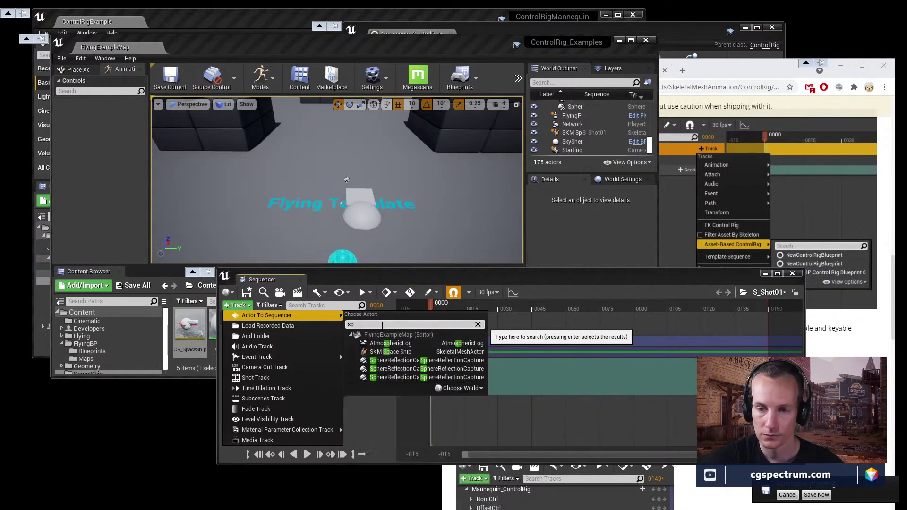
key(BackSpace)
key(BackSpace)
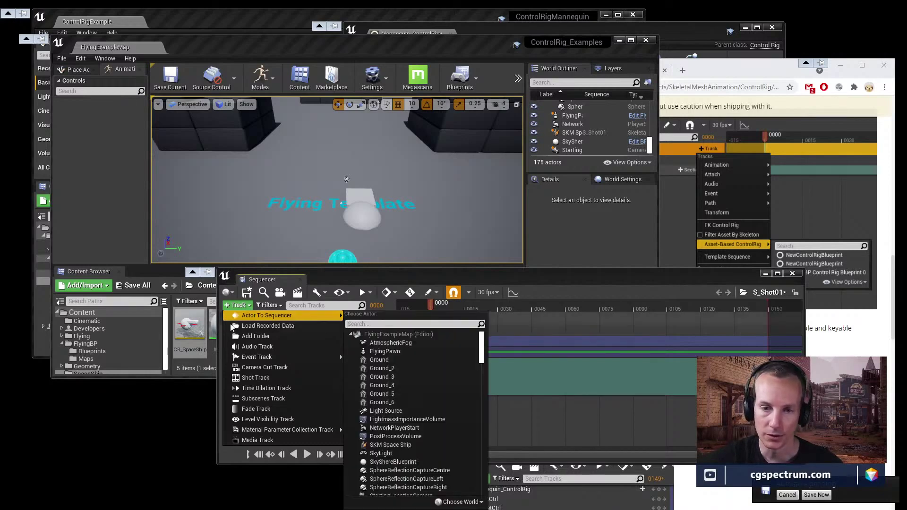
text(cr_)
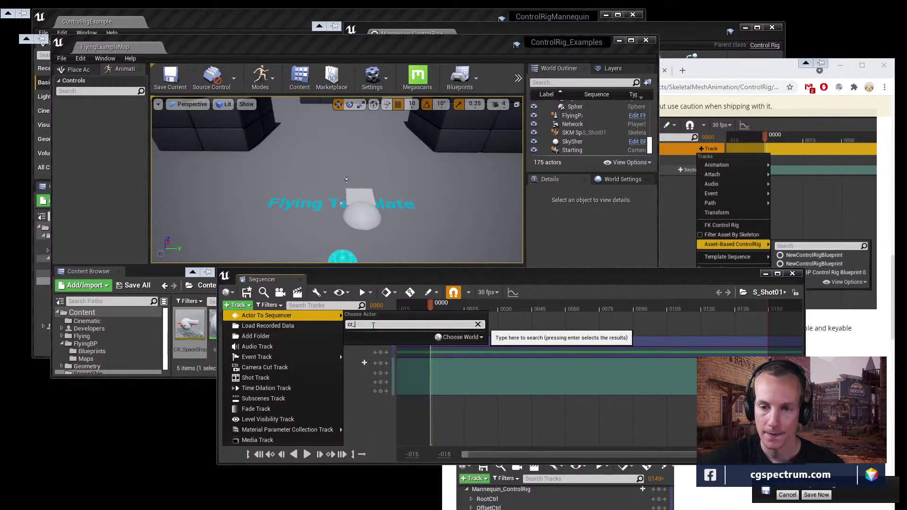
key(BackSpace)
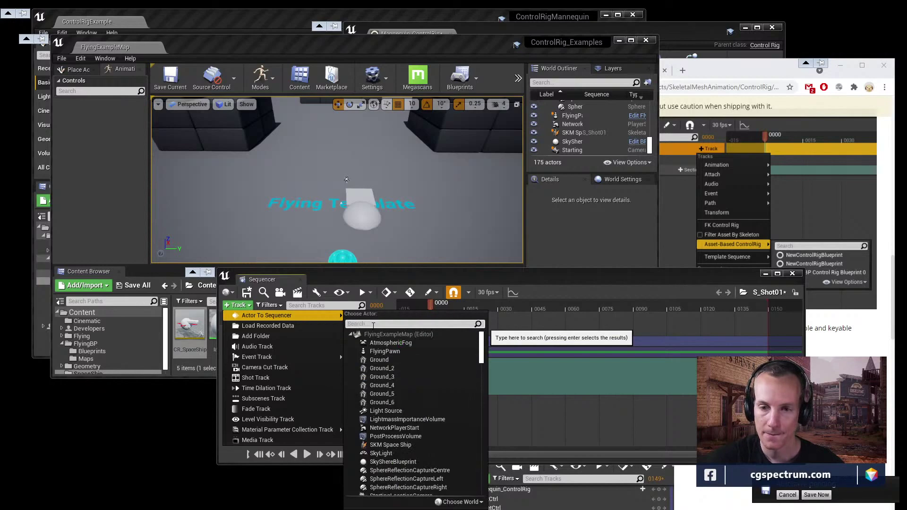
text(r)
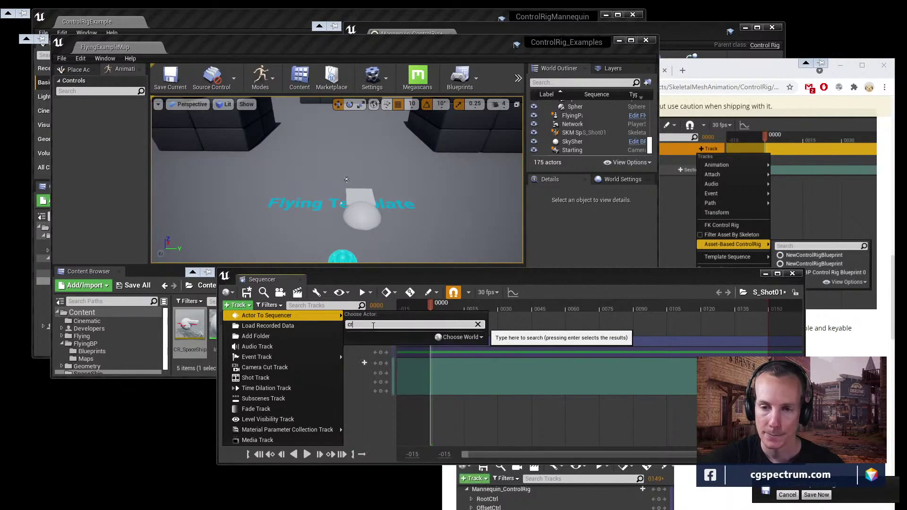
Step: Close the actor list, shift the documentation window aside, and select the SKM Space Ship actor in the level viewport
click(190, 326)
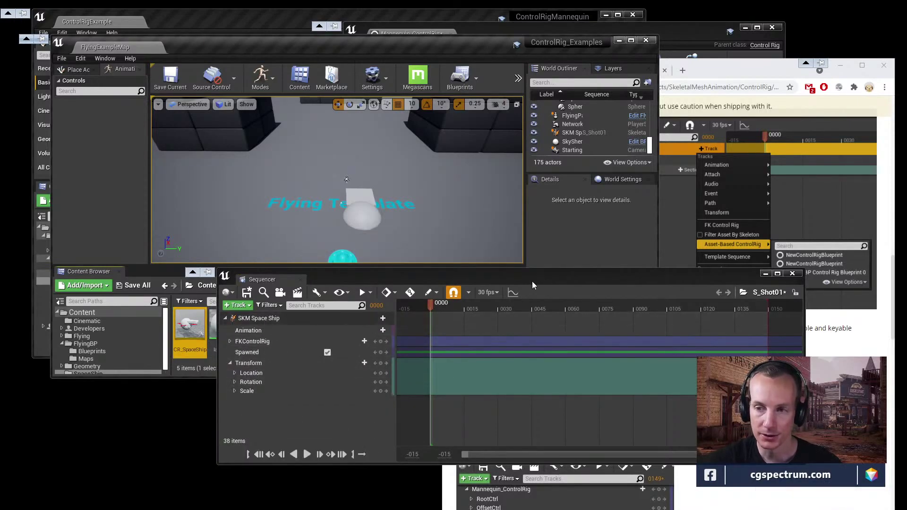
mouse_move(759, 76)
mouse_down()
mouse_move(738, 65)
mouse_move(771, 84)
mouse_up()
click(361, 225)
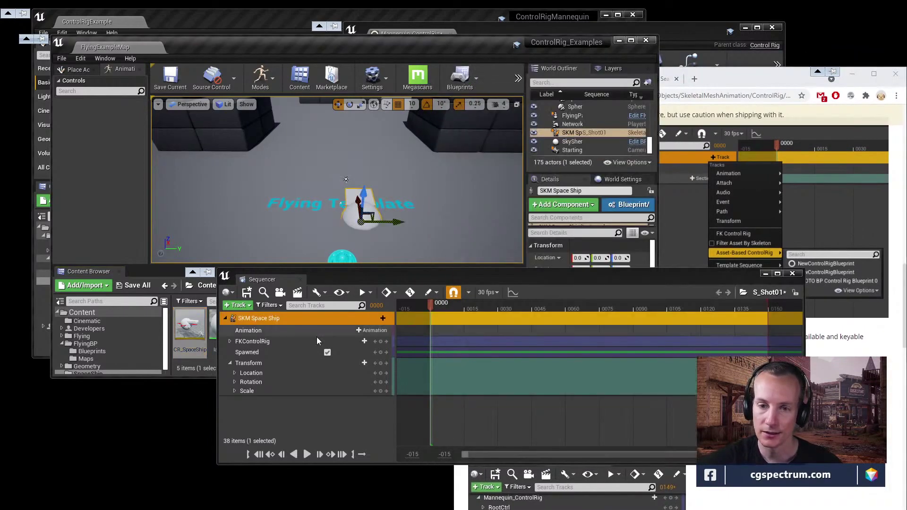
Step: Raise the SKM Space Ship actor above the ground, and select its FKControlRig track to list the rig's controls
drag(324, 198, 325, 107)
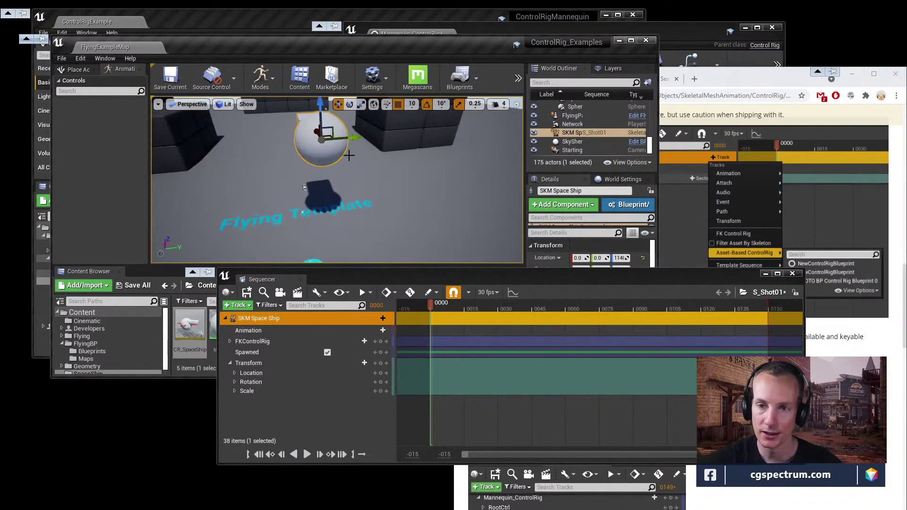
right_drag(348, 154, 366, 158)
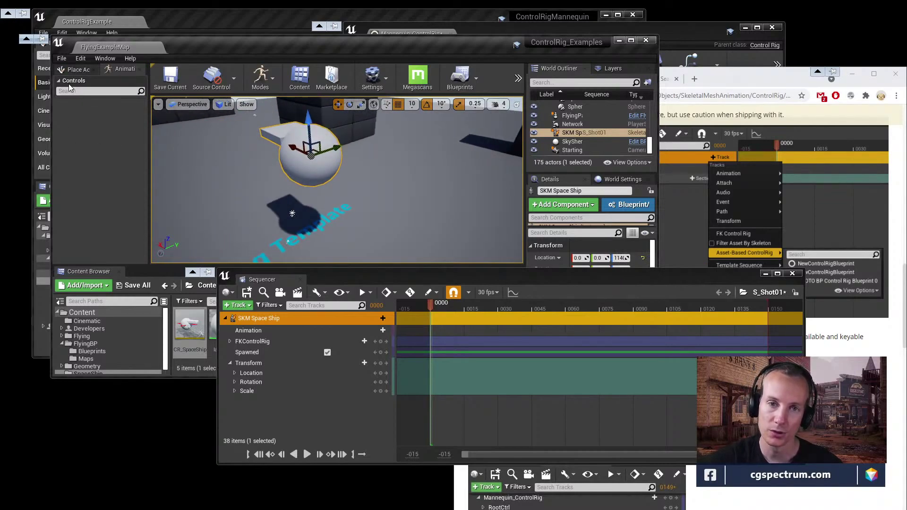
click(255, 331)
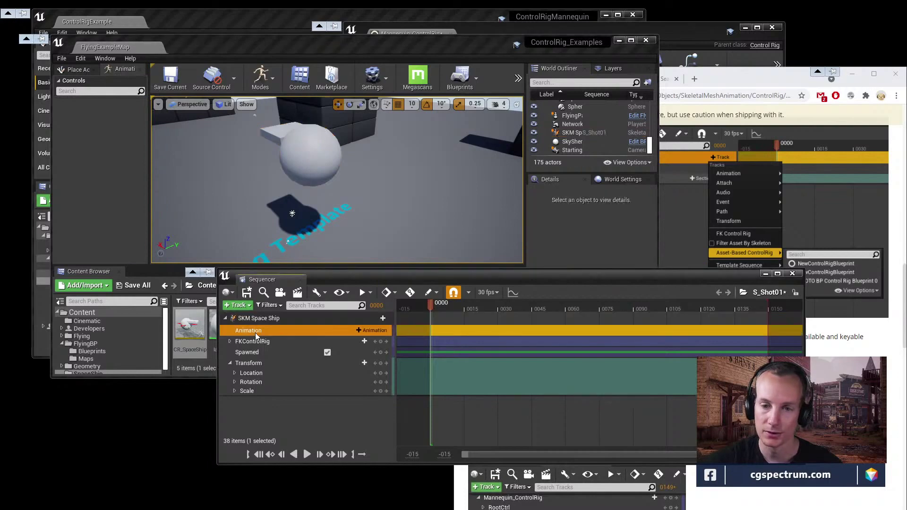
click(256, 342)
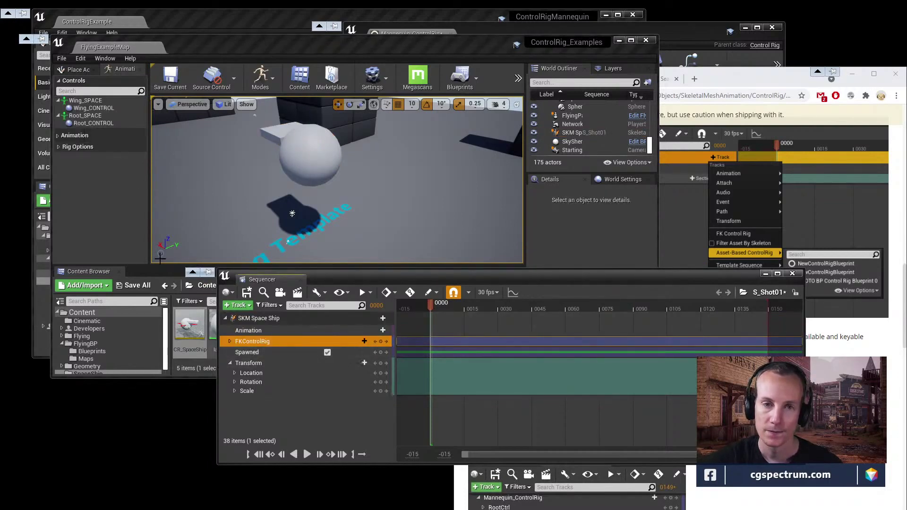
right_drag(342, 162, 325, 171)
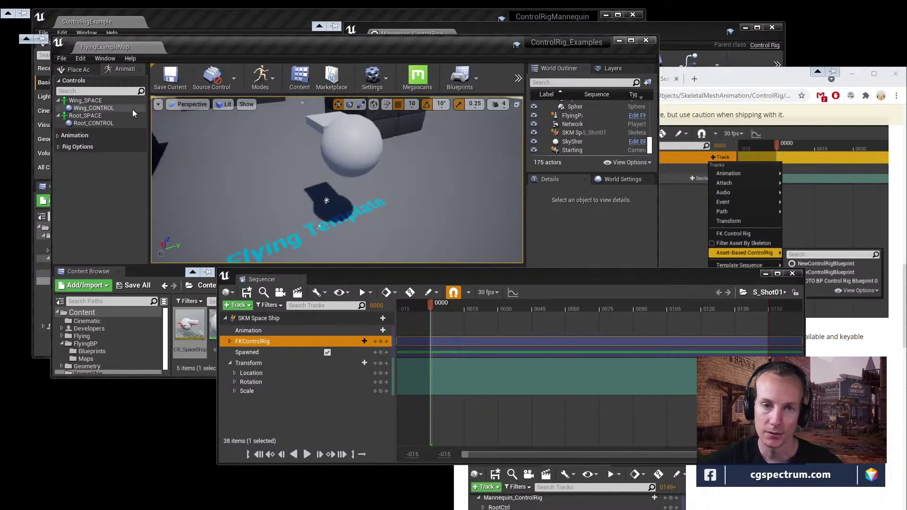
Step: Select the Wing control under the FKControlRig track, and expand its channels and the Rig Options
click(85, 100)
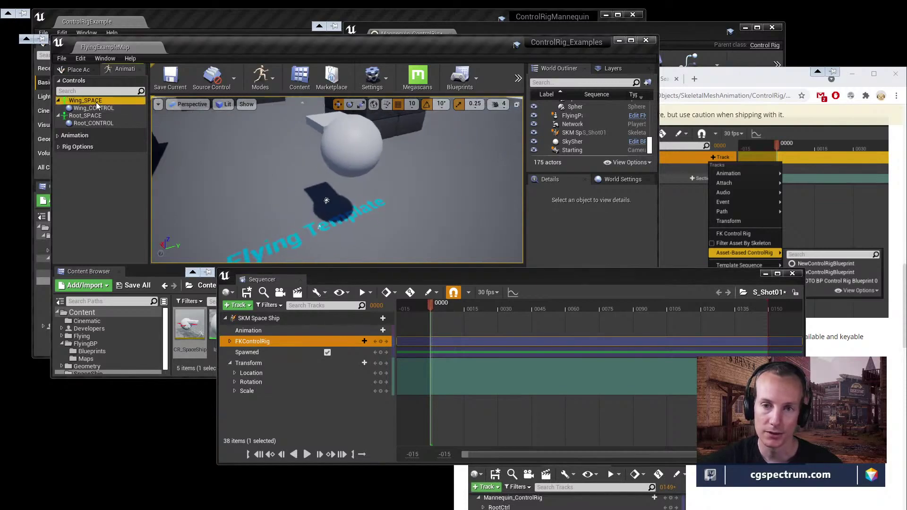
click(230, 341)
click(257, 354)
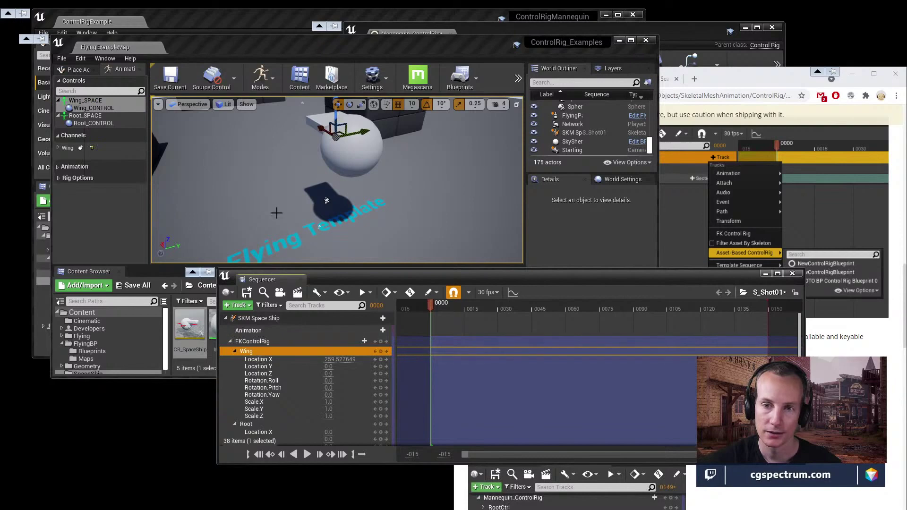
click(59, 148)
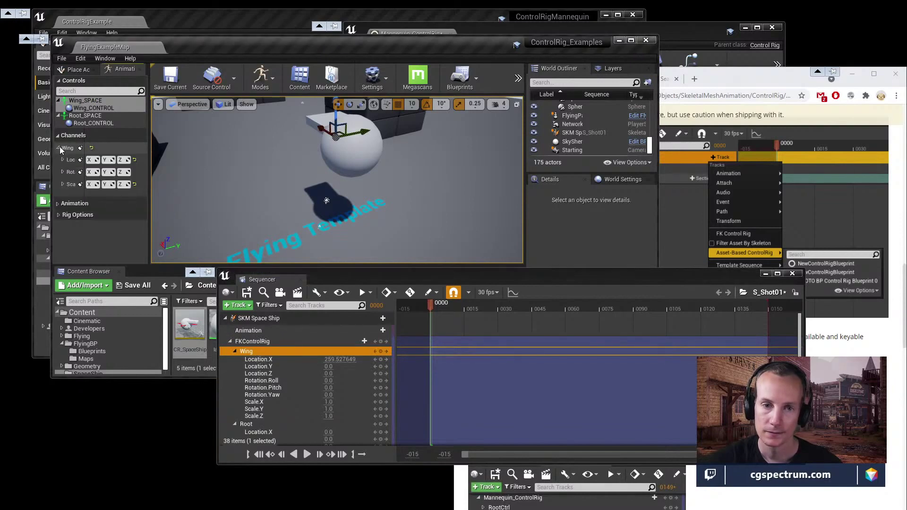
click(59, 215)
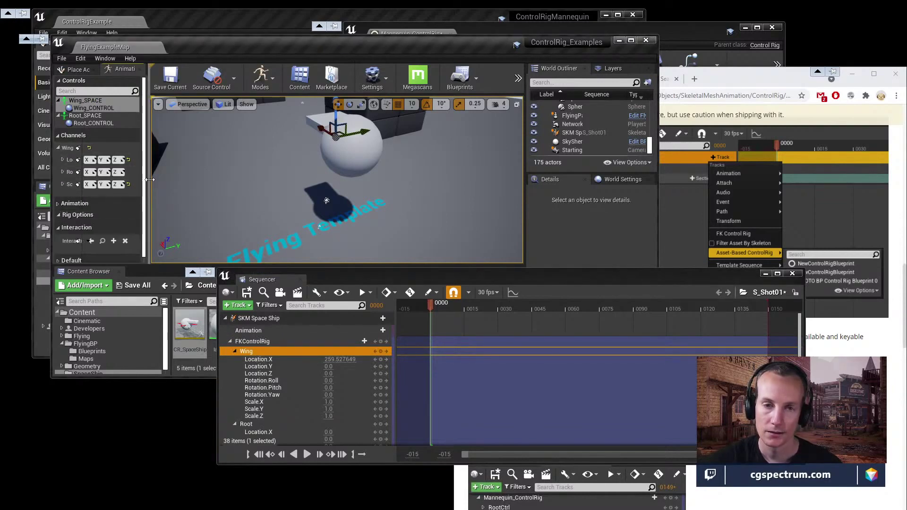
Step: Widen the Animation mode settings, enlarge the level editor window, and move the Sequencer window clear of them
drag(148, 174, 331, 175)
drag(327, 47, 317, 108)
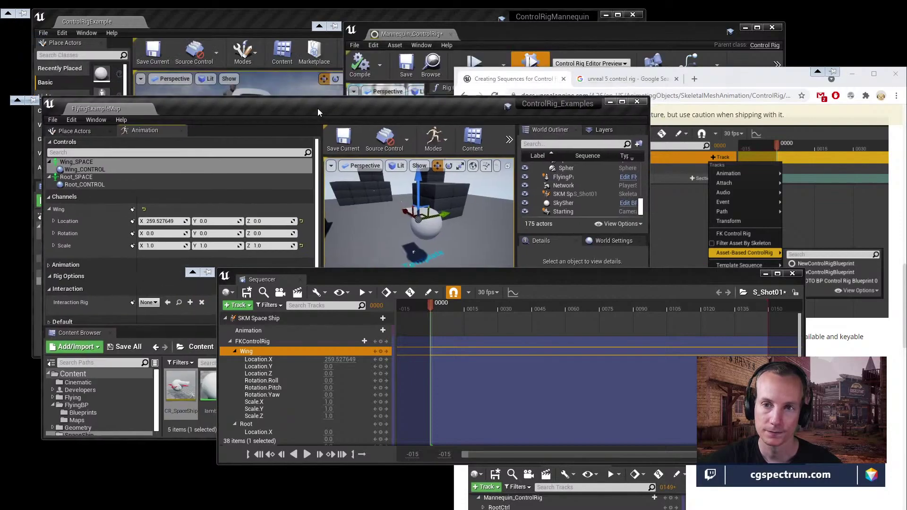
double_click(317, 98)
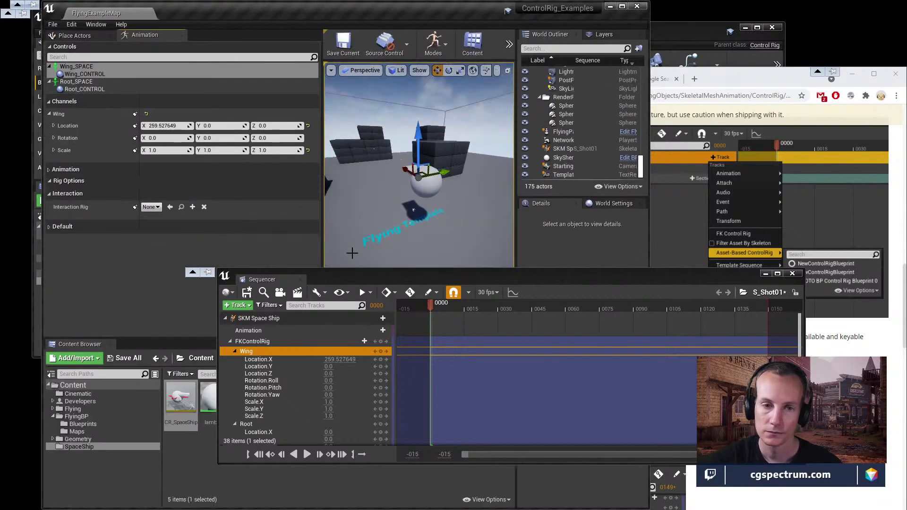
drag(344, 279, 503, 306)
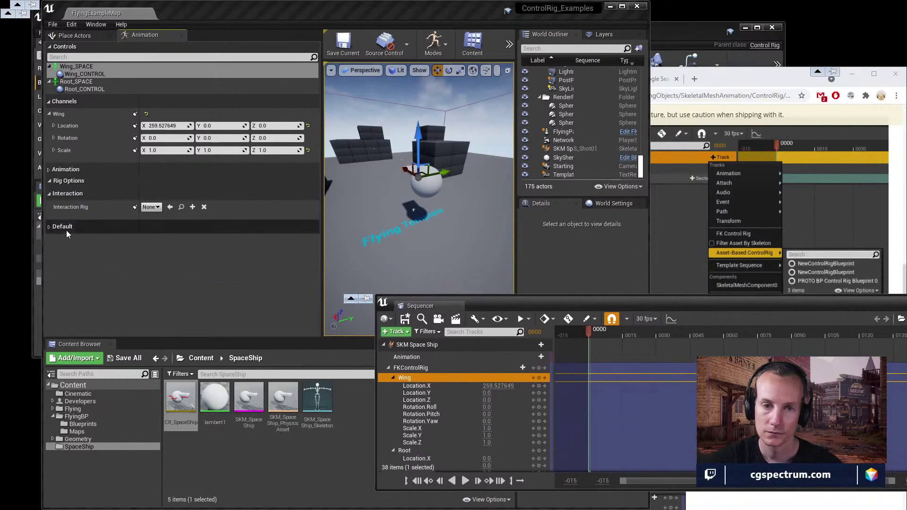
Step: Set the Interaction Rig to CR_SpaceShip, and check the Default and Animation settings
click(148, 209)
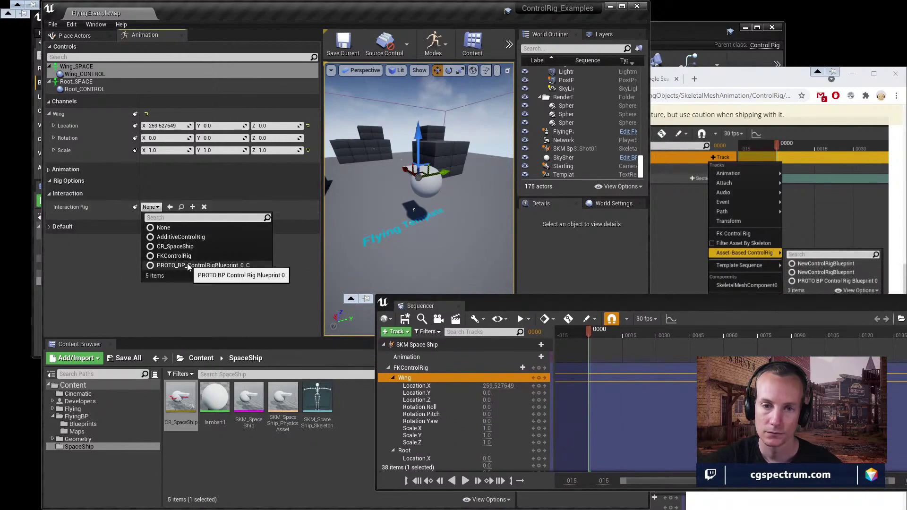
click(187, 246)
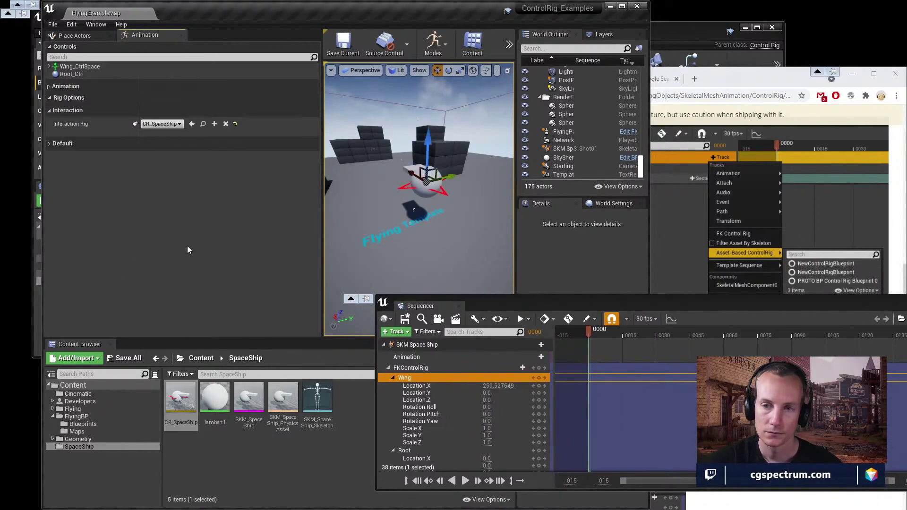
click(55, 143)
right_drag(415, 198, 447, 219)
click(167, 125)
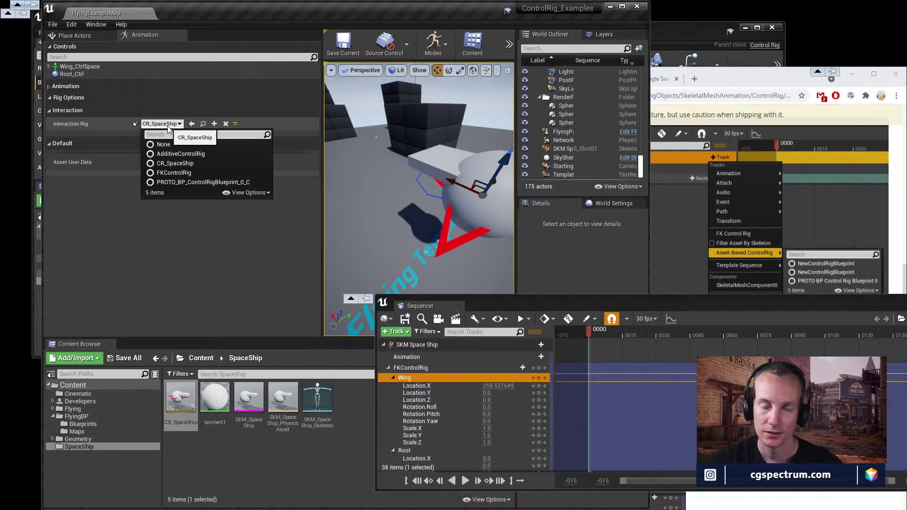
click(69, 267)
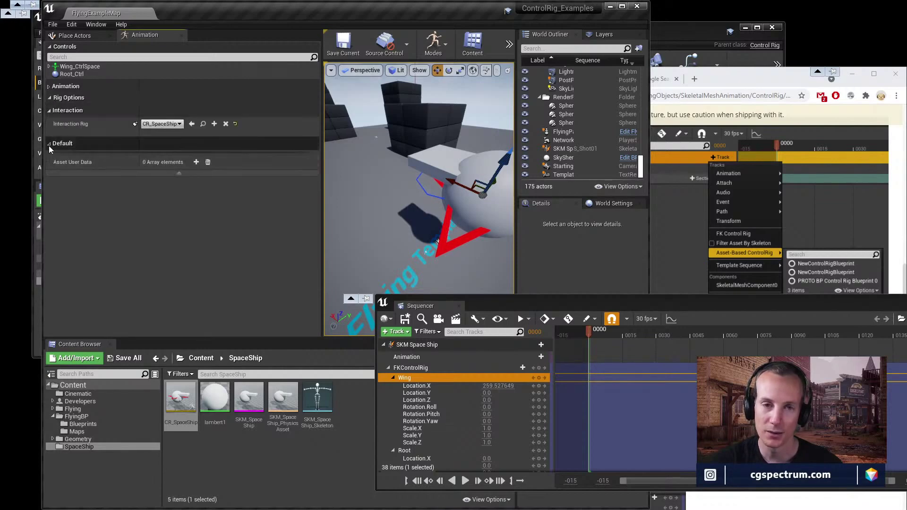
click(50, 87)
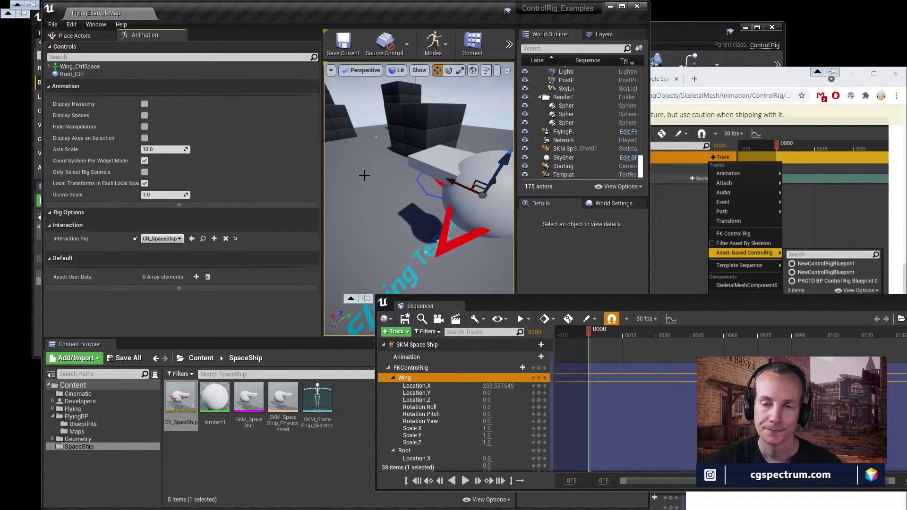
Step: Try to rotate the Wing_Ctrl control in the level viewport, and undo the rotation and selections
click(428, 187)
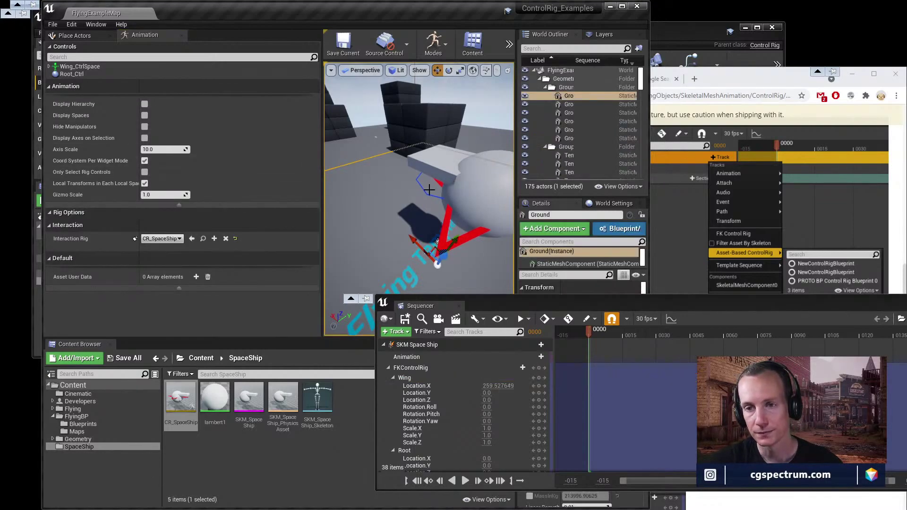
click(428, 190)
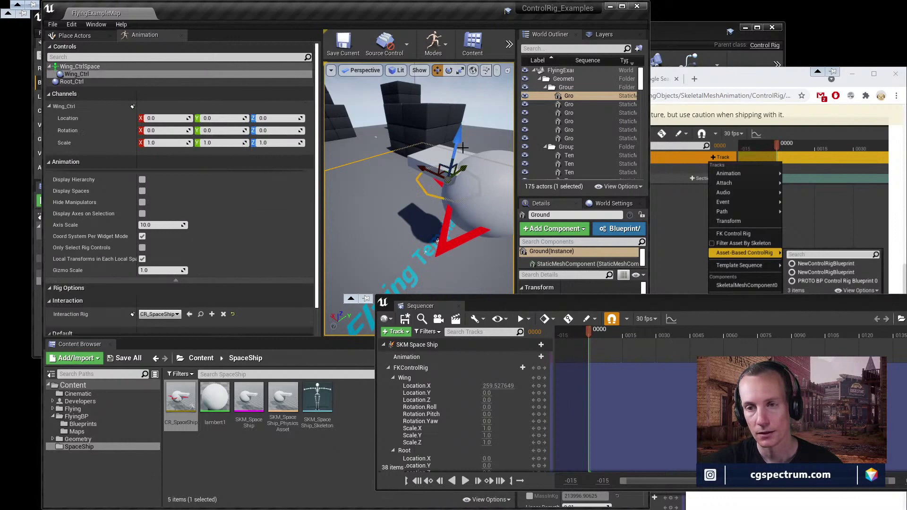
key(e)
mouse_move(441, 132)
mouse_down()
mouse_move(431, 144)
mouse_move(443, 129)
mouse_up()
key(ctrl+z)
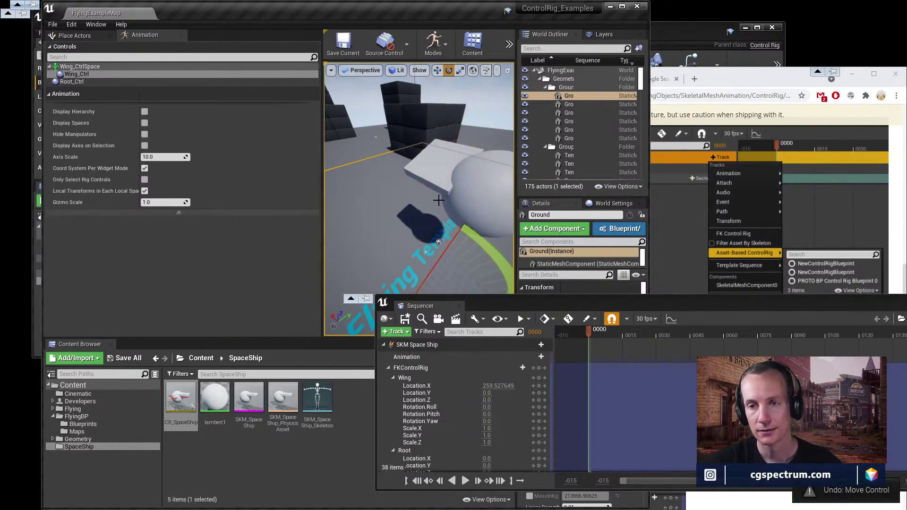
key(ctrl+z)
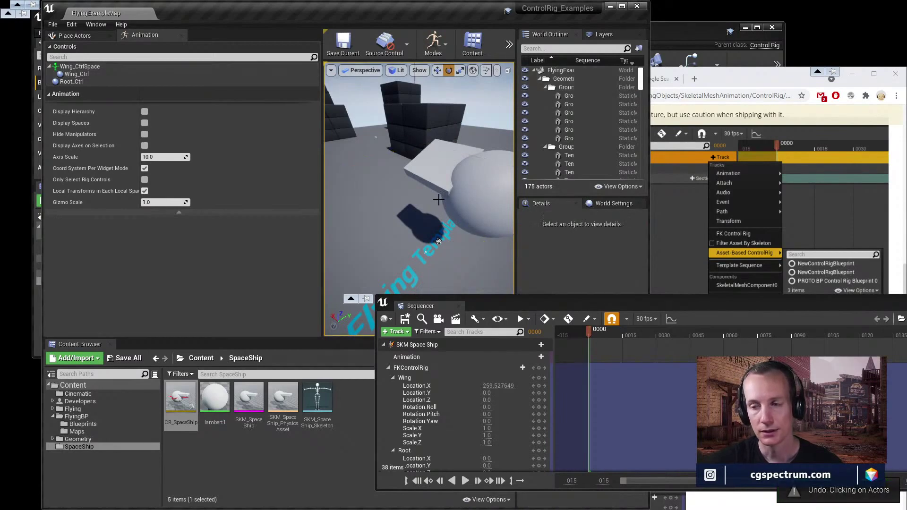
Step: Select the SKM Space Ship actor, bring the Sequencer window higher, and examine the Wing and Root control tracks
alt+drag(453, 201, 496, 211)
click(418, 185)
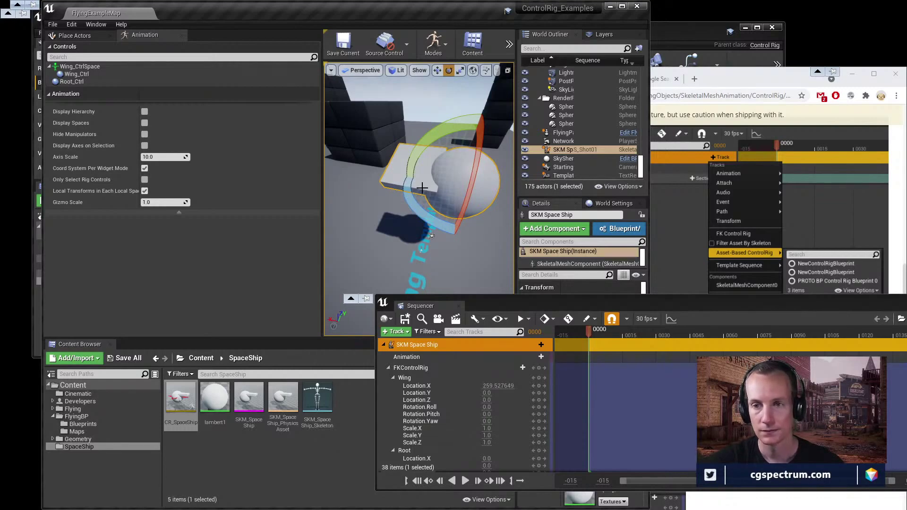
drag(611, 309, 600, 285)
scroll(594, 383, down, 5)
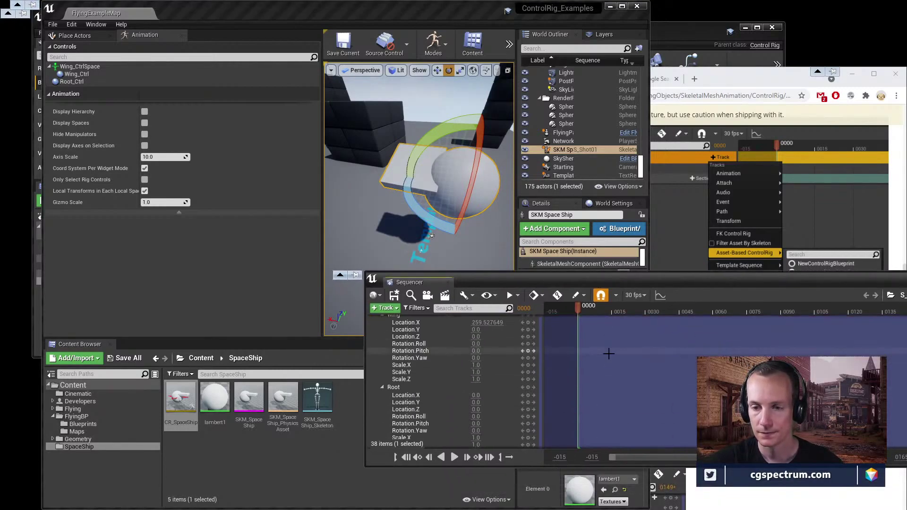
scroll(595, 383, down, 2)
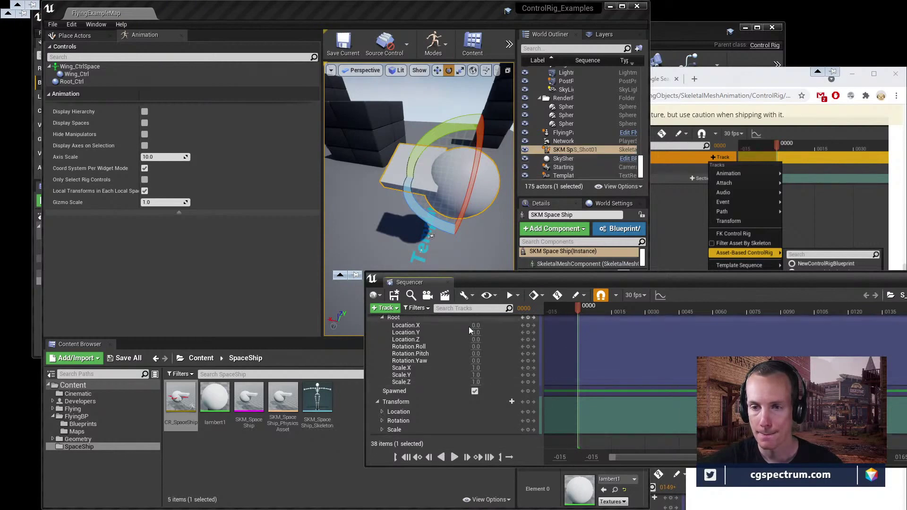
scroll(438, 361, up, 3)
click(394, 393)
scroll(422, 339, up, 2)
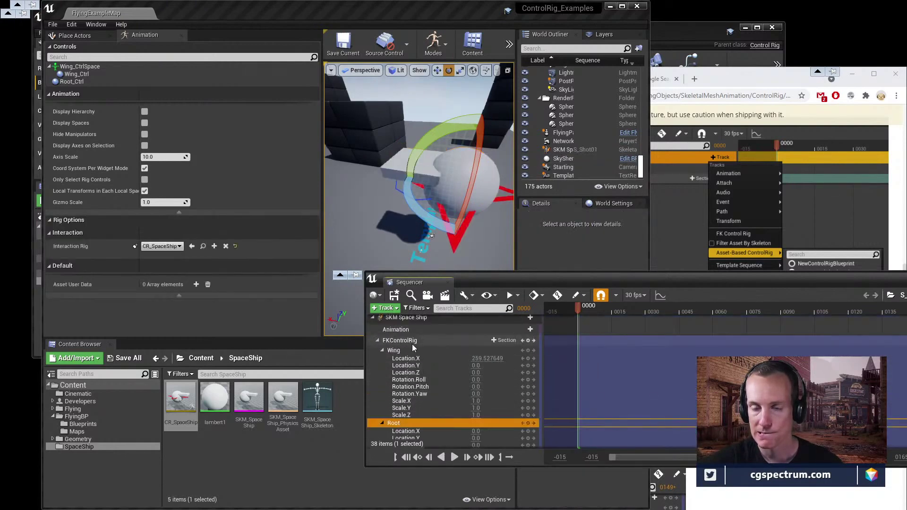
click(397, 350)
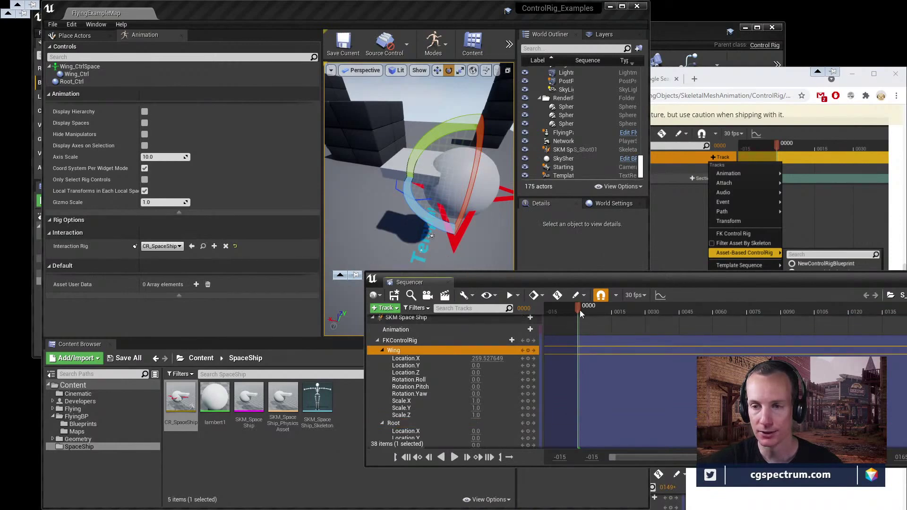
drag(580, 310, 580, 310)
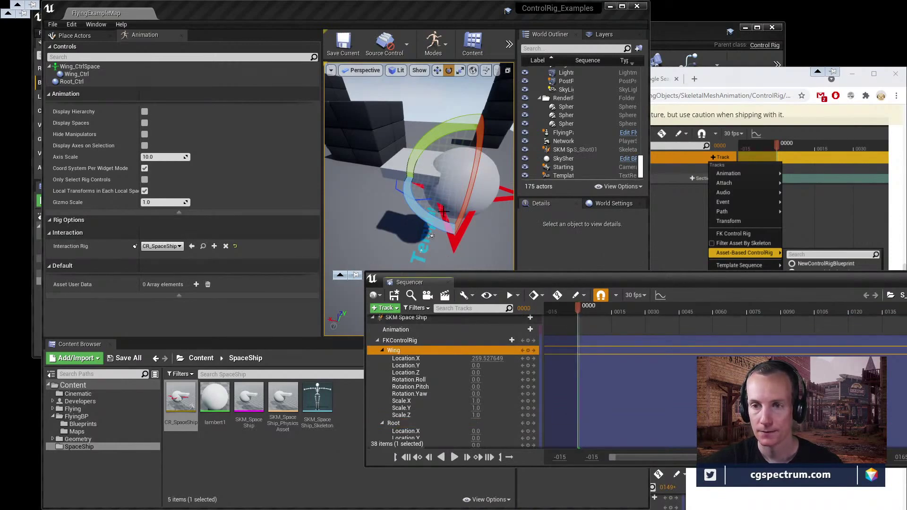
Step: Open the CR_SpaceShip control rig and change the Wing_Ctrl gizmo to Octagon_Solid
double_click(189, 399)
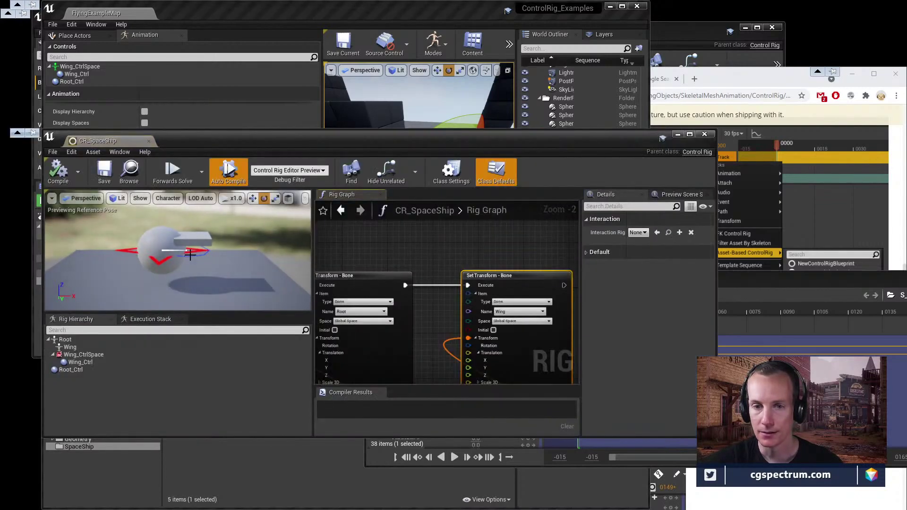
mouse_move(190, 256)
right_down()
mouse_move(199, 278)
mouse_move(205, 257)
right_up()
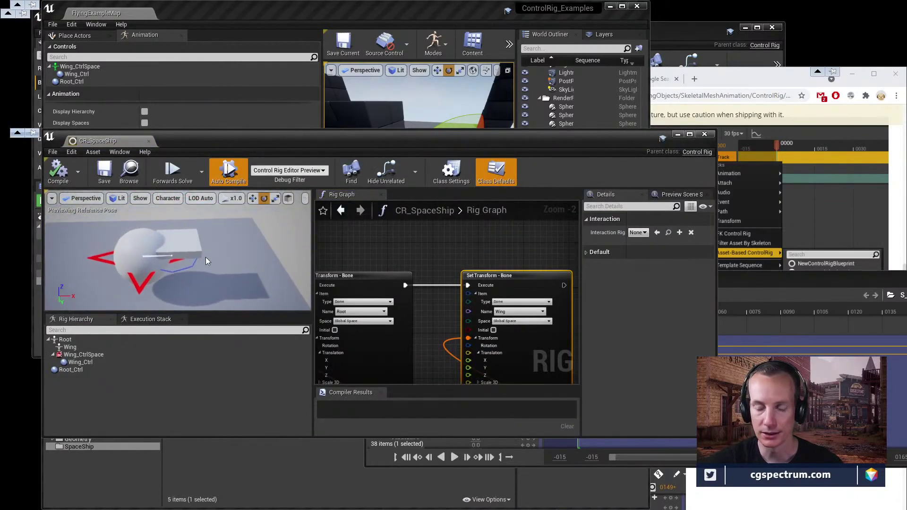
click(175, 268)
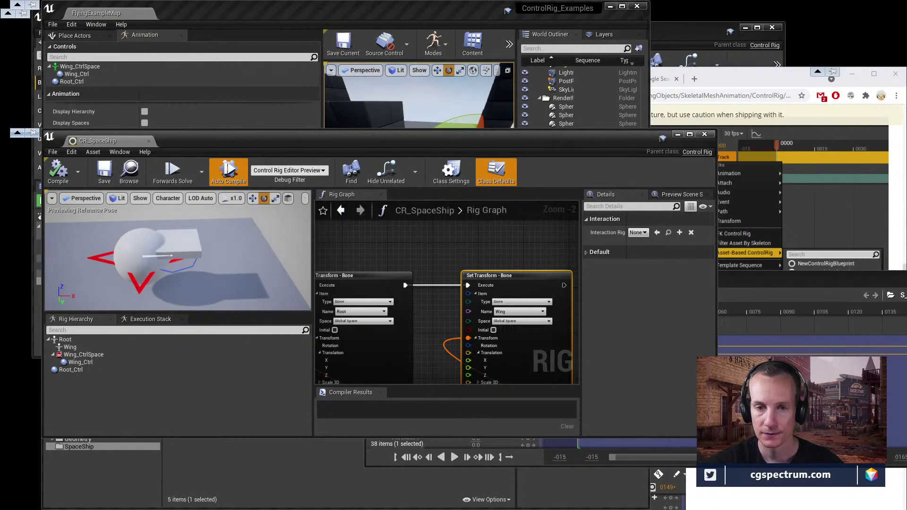
scroll(679, 339, down, 10)
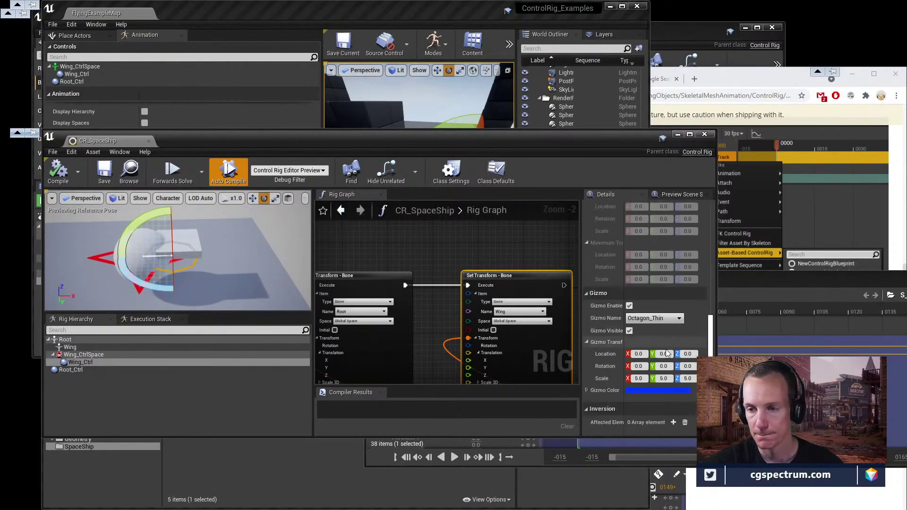
click(660, 319)
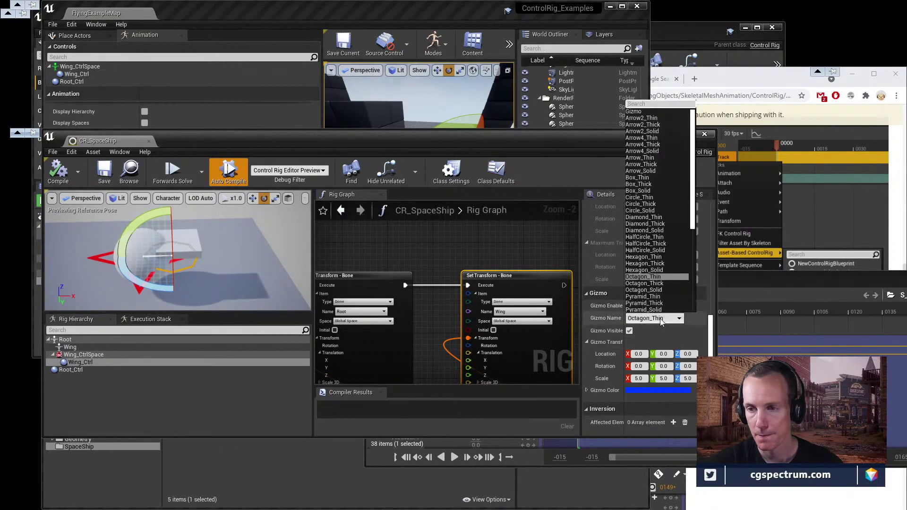
click(666, 290)
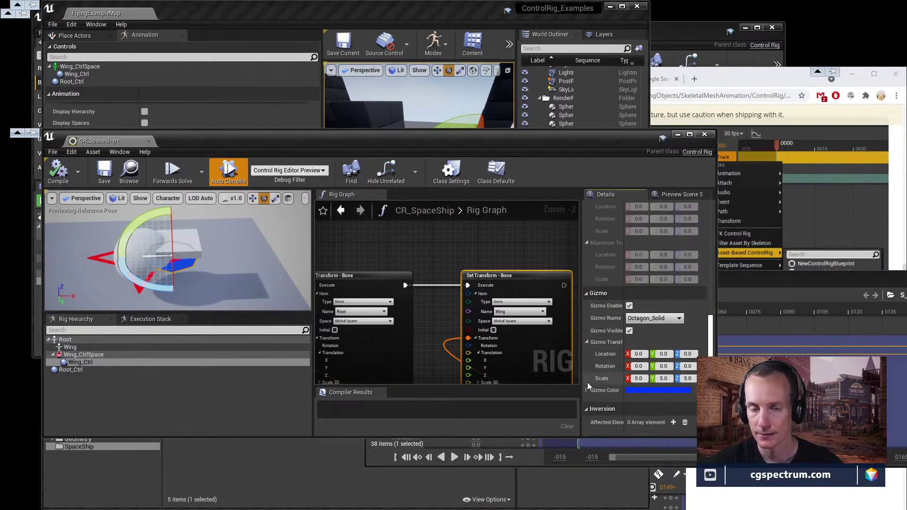
Step: Compile and save the CR_SpaceShip control rig, and try to pick a rig control back in the level viewport
click(59, 172)
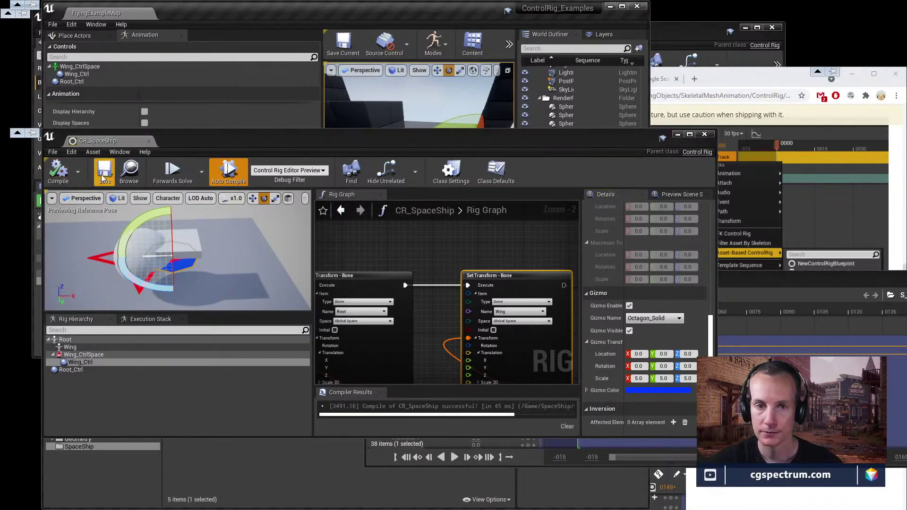
click(678, 135)
click(446, 198)
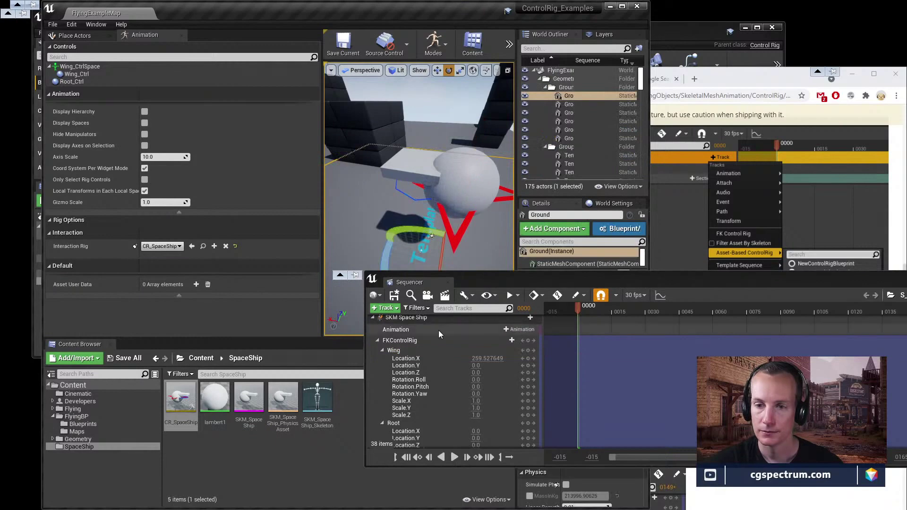
Step: Try to rotate the Wing_Ctrl control to 20 degrees about Y in the level viewport, and undo the rotation
click(185, 248)
click(183, 285)
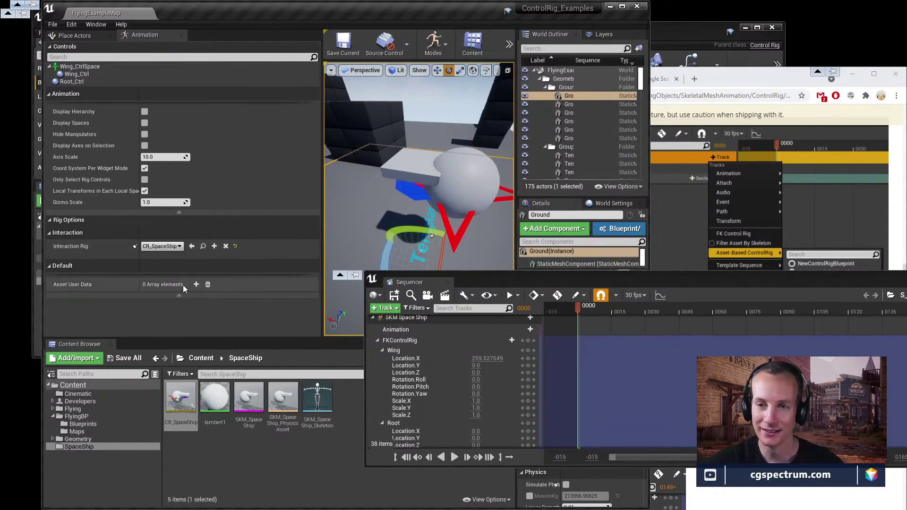
click(419, 194)
alt+drag(456, 160, 416, 215)
drag(332, 204, 355, 195)
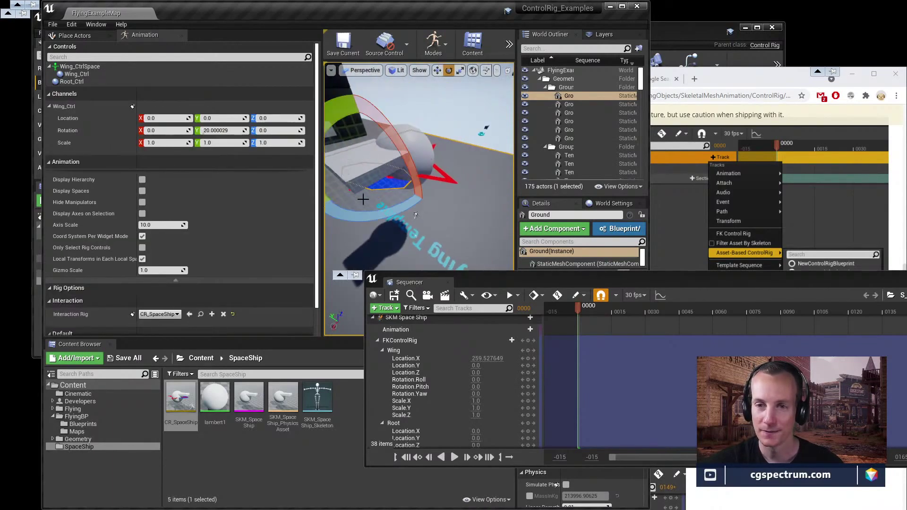
key(ctrl+z)
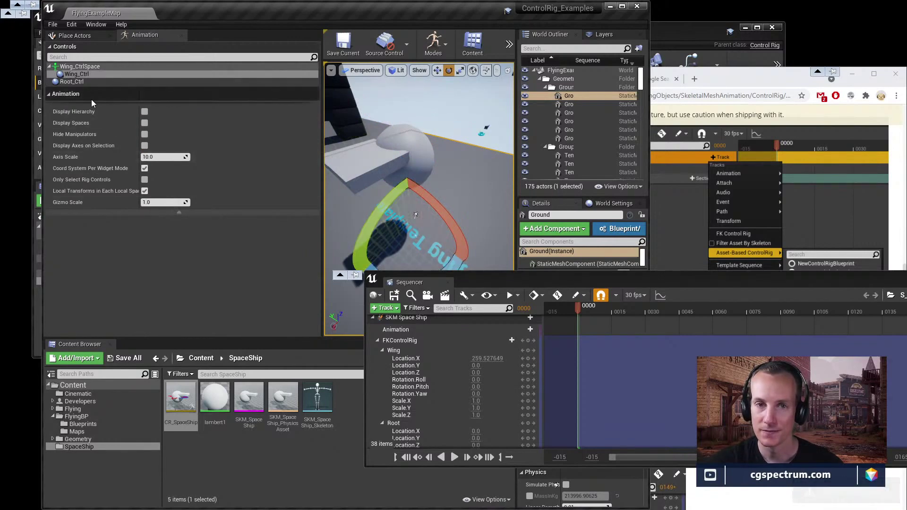
Step: Select the SKM Space Ship actor and examine its Animation, FKControlRig, Wing and Root tracks in the Sequencer
click(412, 151)
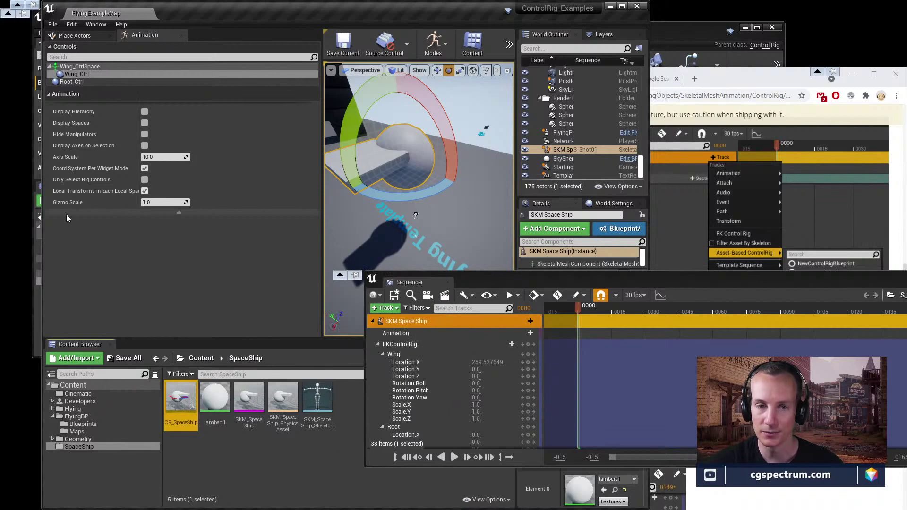
click(399, 346)
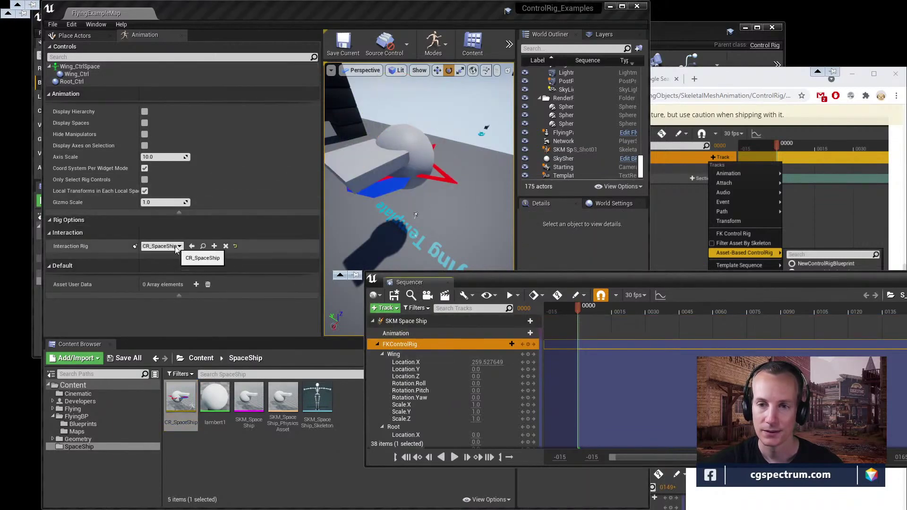
click(401, 334)
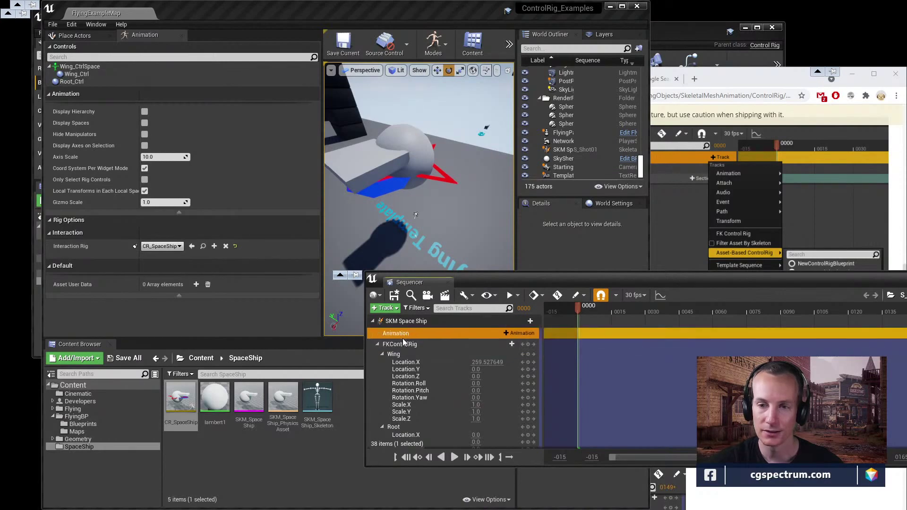
click(402, 347)
click(406, 369)
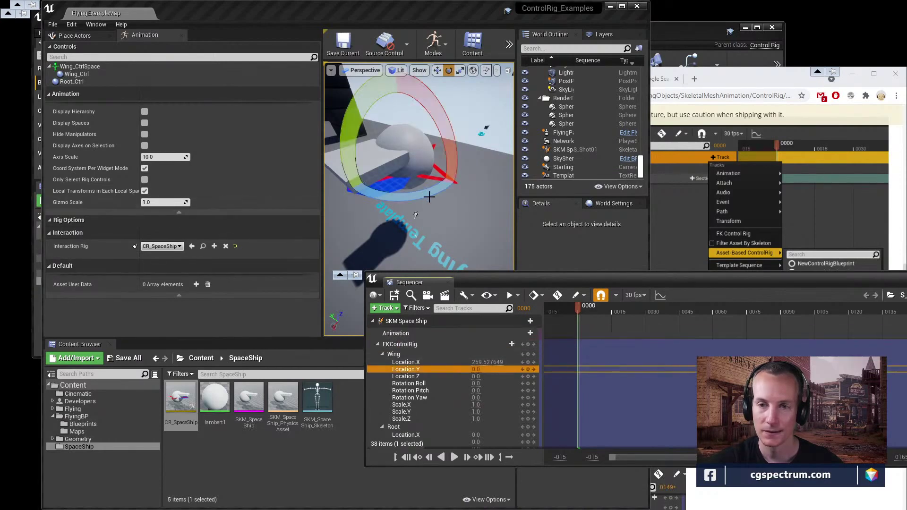
scroll(425, 399, down, 5)
click(405, 416)
click(401, 426)
scroll(408, 423, up, 3)
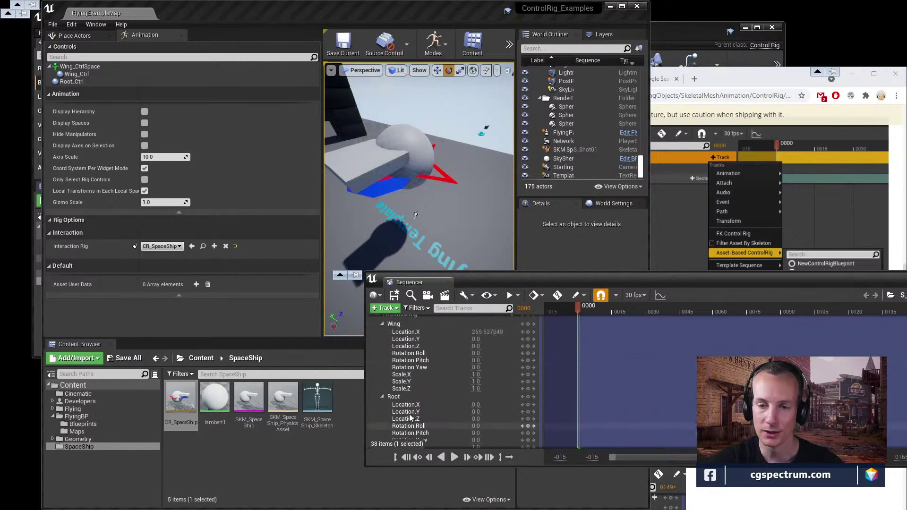
scroll(410, 418, up, 2)
click(394, 354)
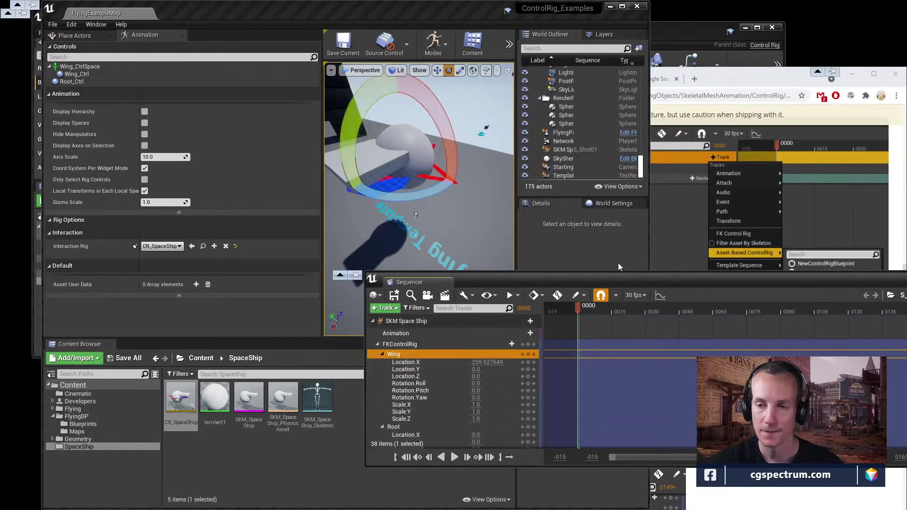
Step: Maximize the level editor, widen the viewport, and dock the Sequencer beside the Content Browser
alt+drag(481, 176, 489, 156)
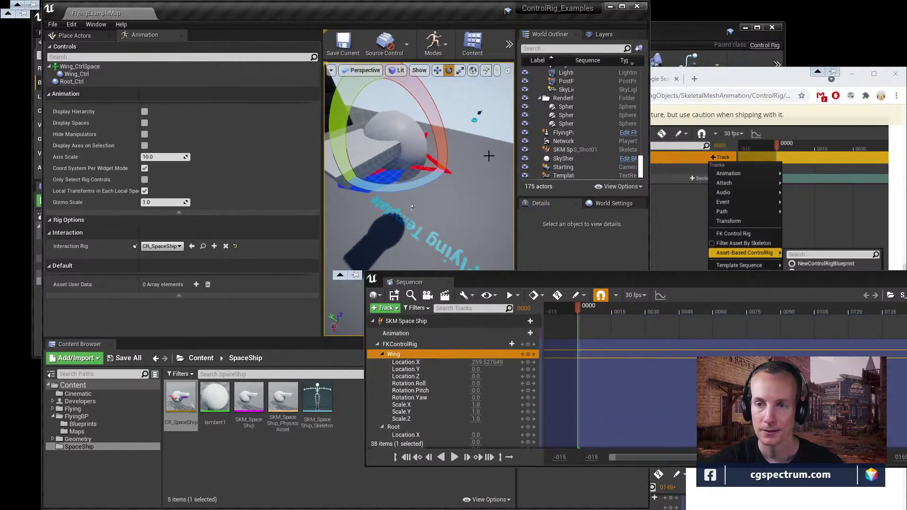
click(621, 7)
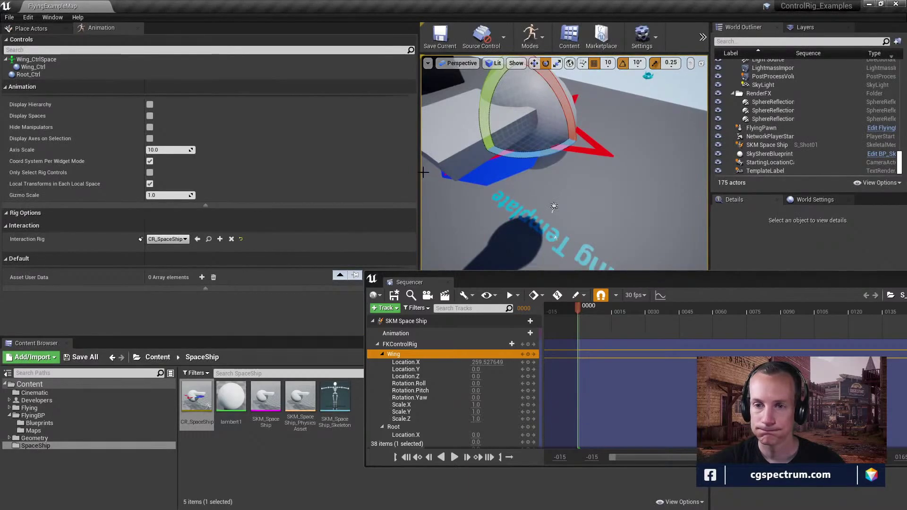
drag(424, 172, 201, 172)
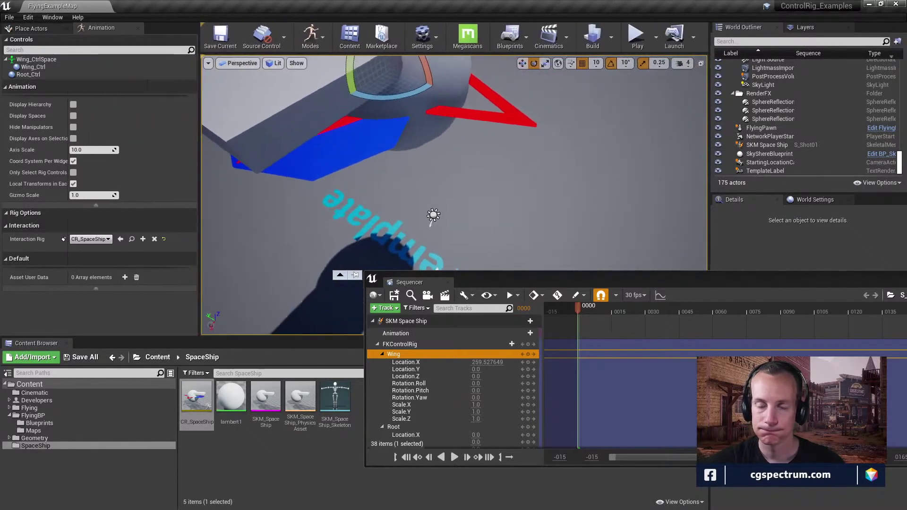
mouse_move(384, 229)
right_down()
mouse_move(368, 203)
mouse_move(384, 229)
right_up()
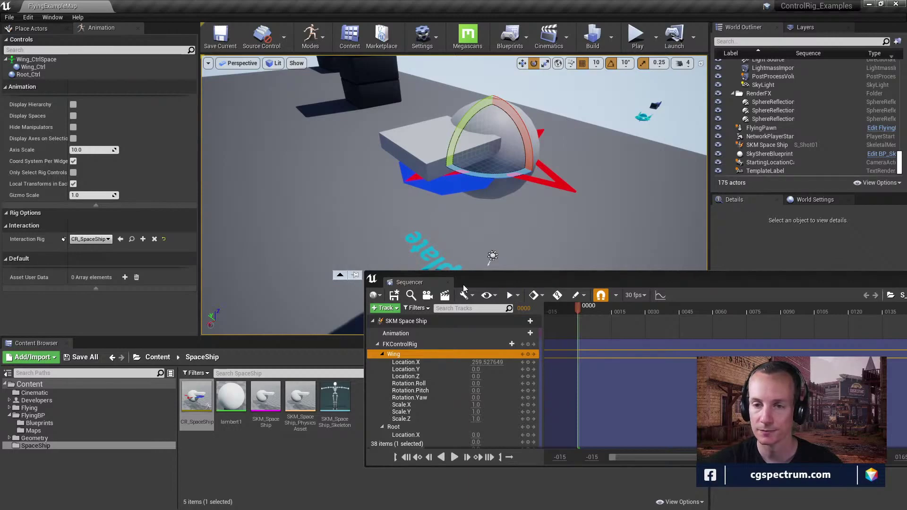
drag(463, 288, 118, 329)
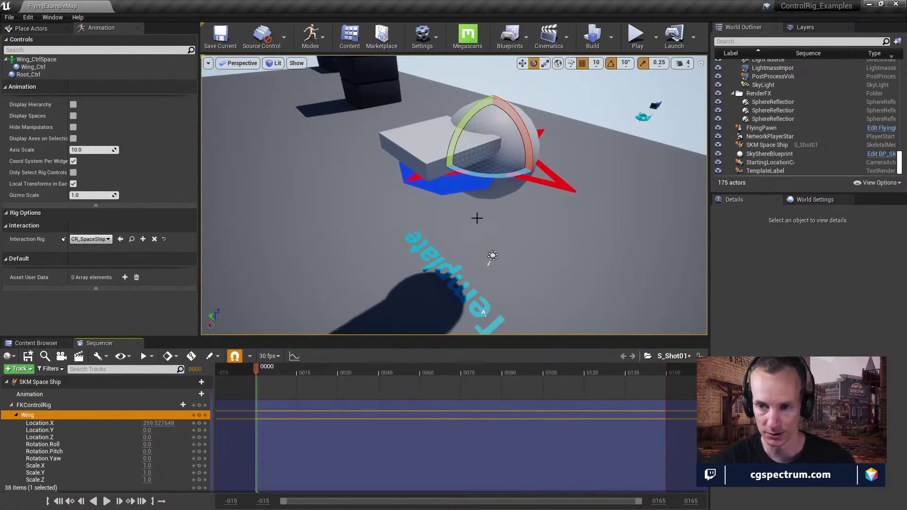
Step: Select the spaceship's Root_Ctrl control and move it up in the viewport to a Z location of 680
right_drag(477, 218, 526, 246)
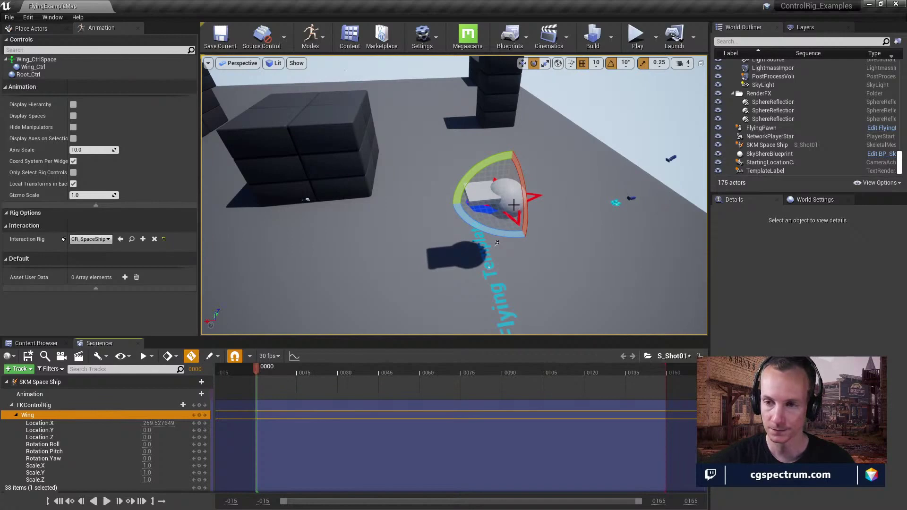
click(546, 197)
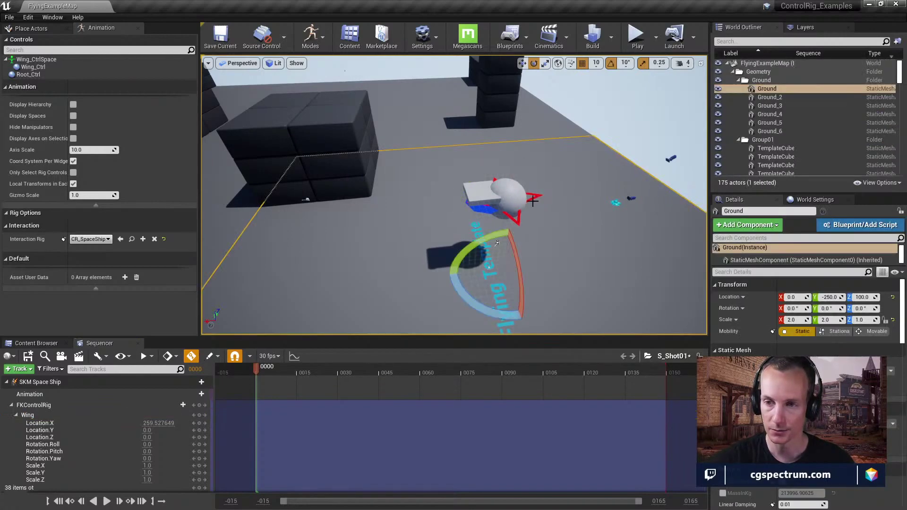
click(532, 199)
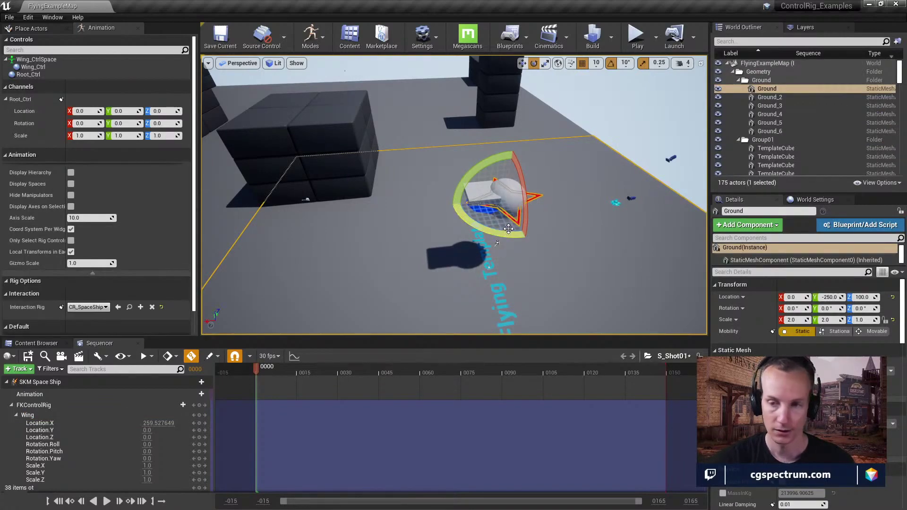
key(w)
drag(510, 177, 520, 121)
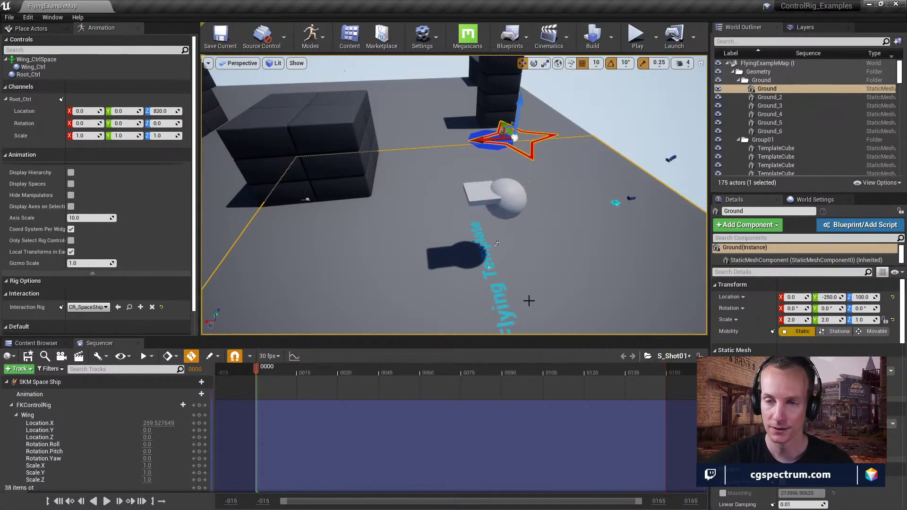
click(141, 406)
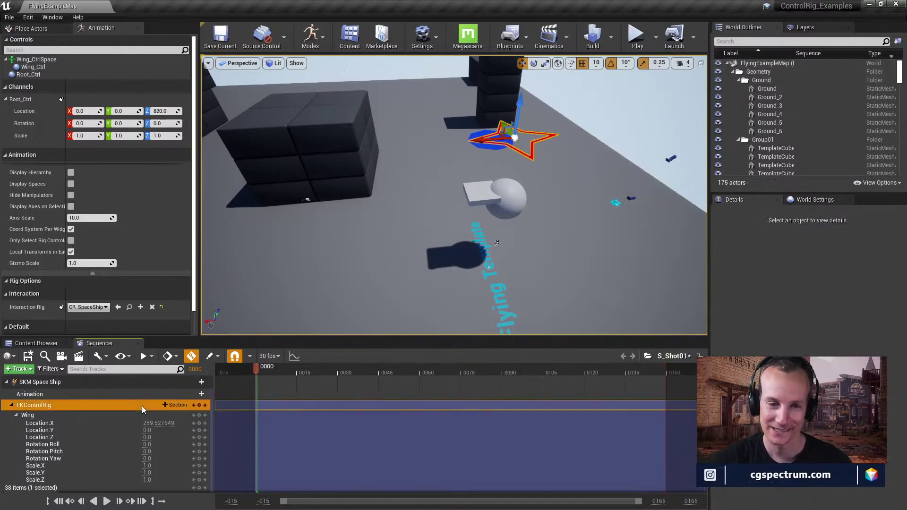
drag(519, 113, 518, 125)
Step: Disable automatic keying in the Sequencer and save the S_Shot01 sequence
scroll(166, 429, down, 3)
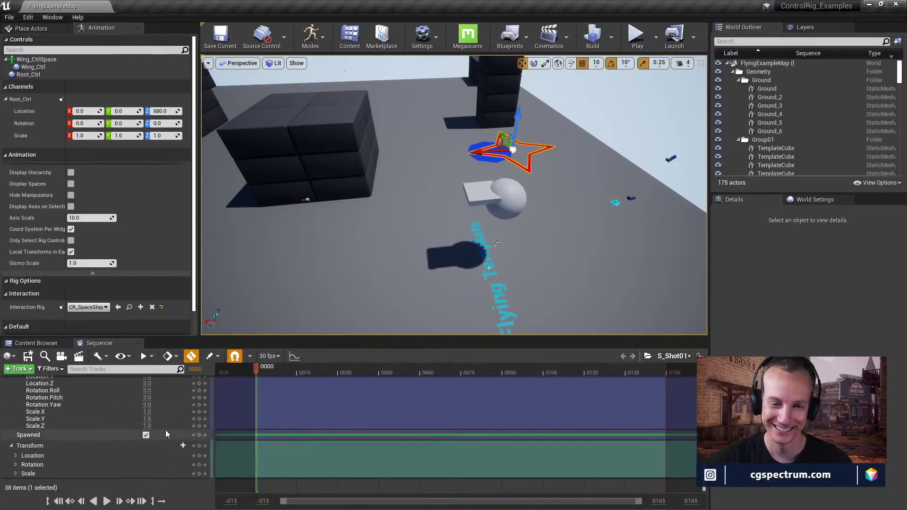
scroll(163, 433, up, 3)
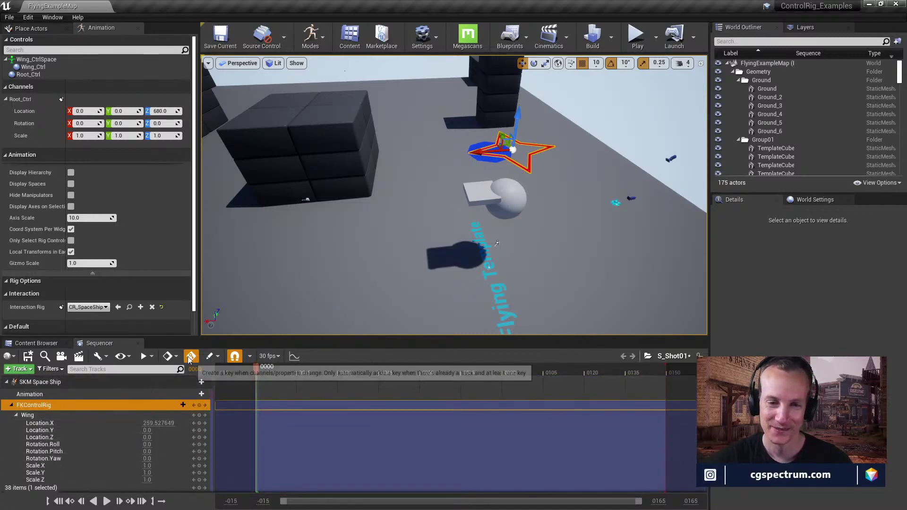
click(28, 357)
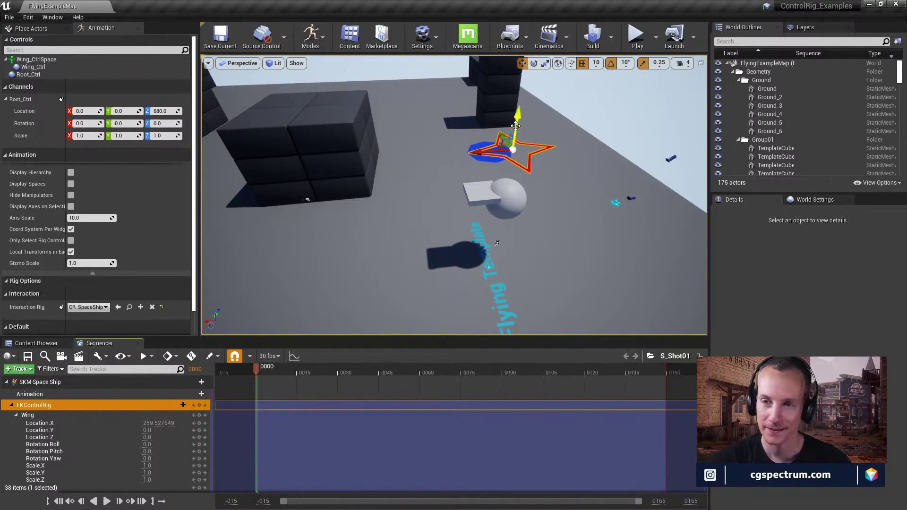
Step: Lower Root_Ctrl to a Z location of 340 and reselect it in the rig's control hierarchy
drag(515, 125, 484, 193)
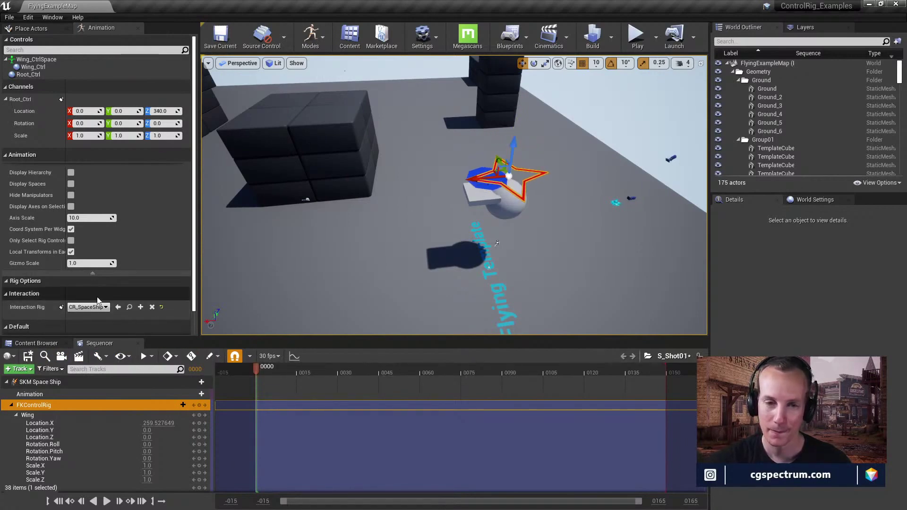
click(36, 60)
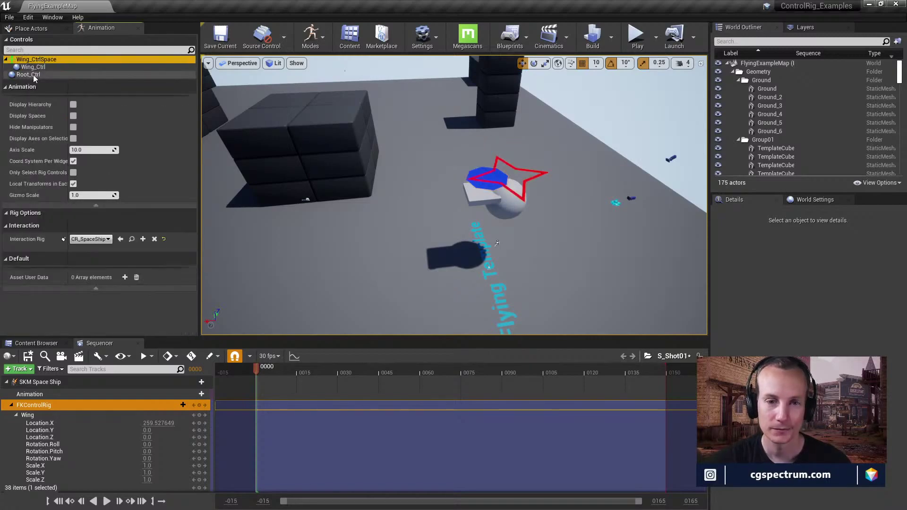
click(33, 75)
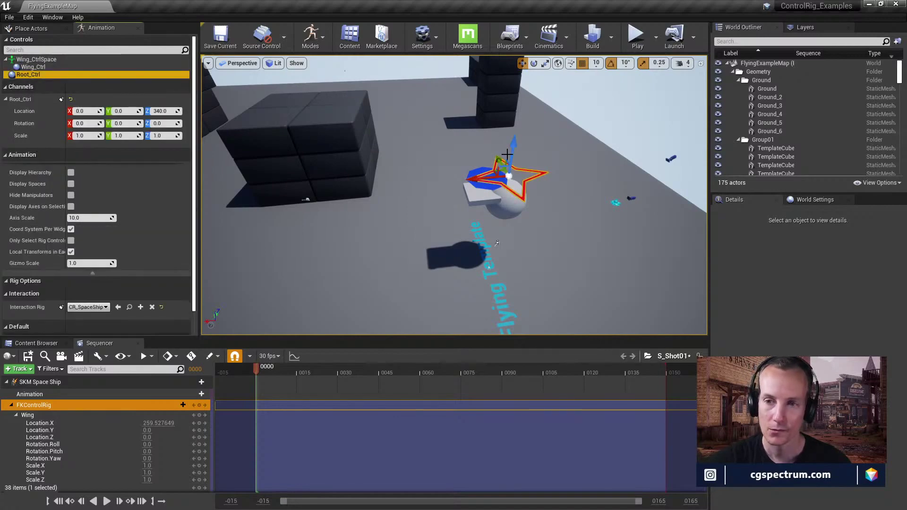
Step: Select the Wing_Ctrl control and rotate it to -10 degrees about X
click(484, 176)
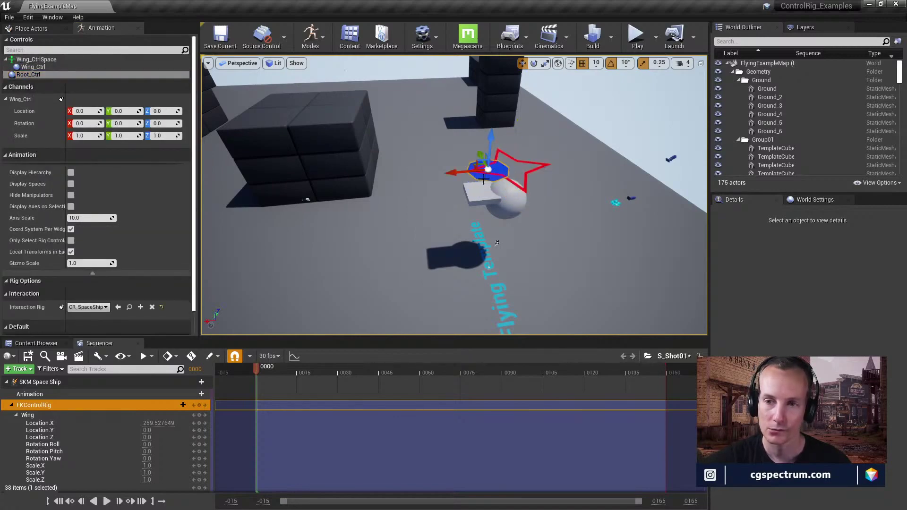
key(e)
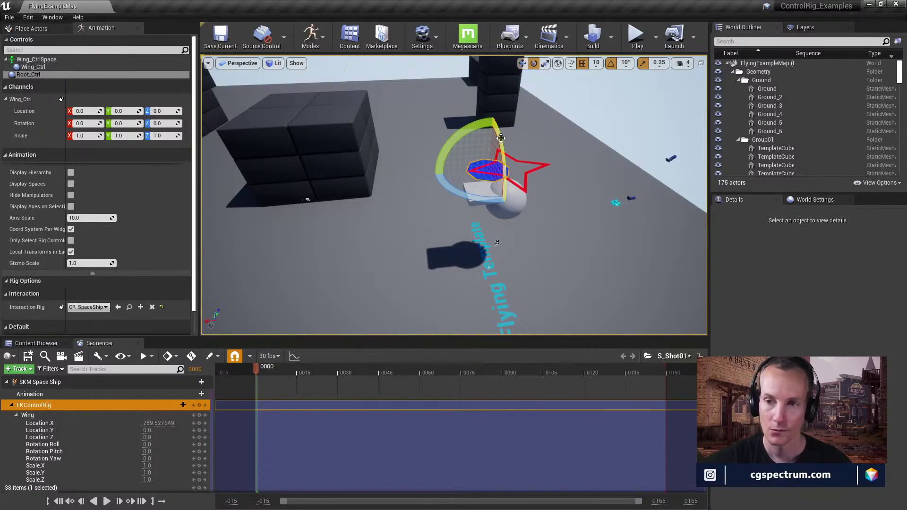
drag(491, 119, 493, 124)
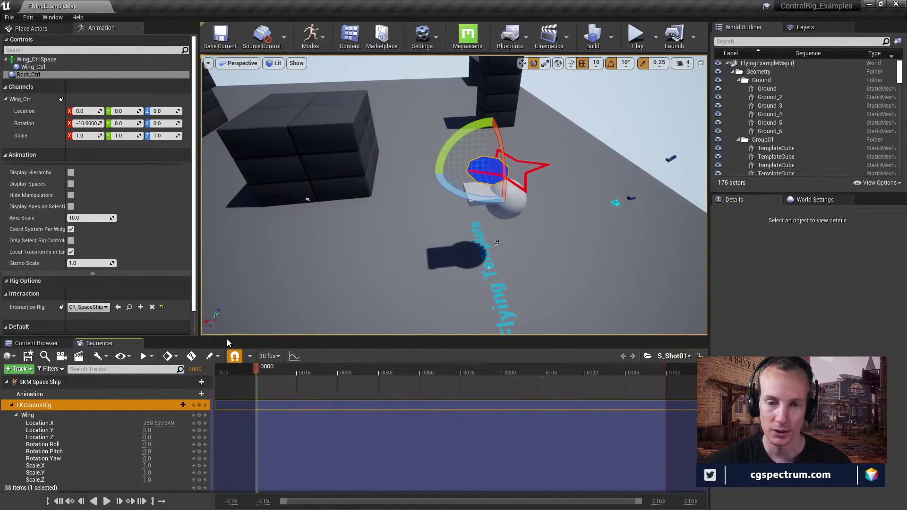
Step: Enlarge the Sequencer area and inspect the Root, Wing and FKControlRig tracks of the spaceship
drag(228, 342, 228, 269)
scroll(135, 419, down, 3)
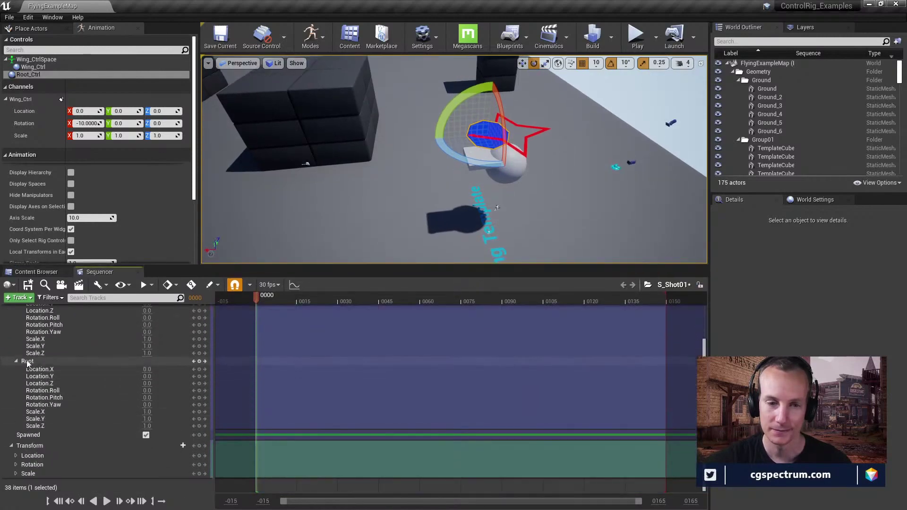
click(27, 362)
scroll(29, 359, up, 5)
click(29, 343)
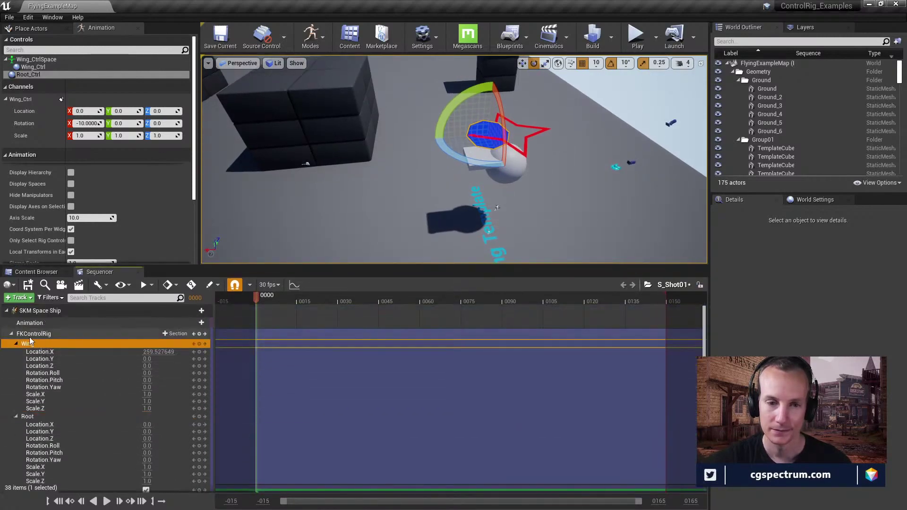
click(32, 333)
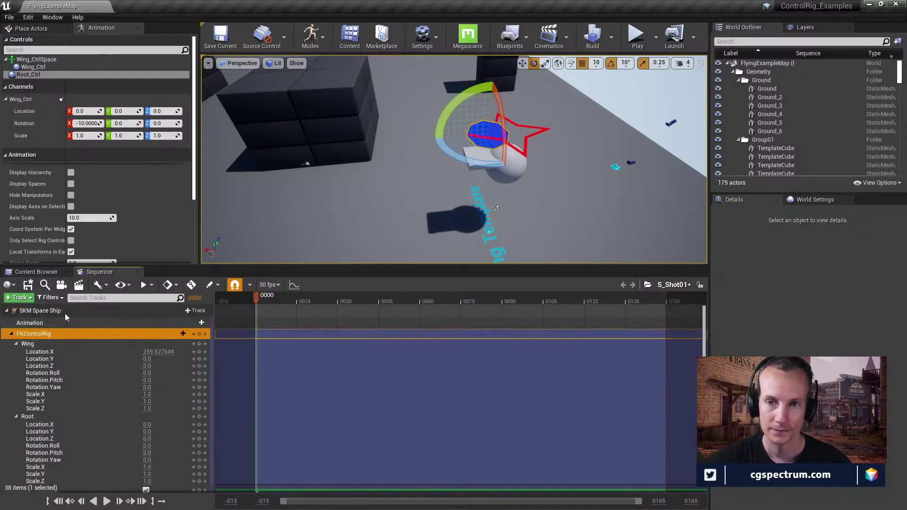
Step: Save and close the S_Shot01 sequence, and reopen it from the Cinematic folder
click(34, 284)
click(138, 273)
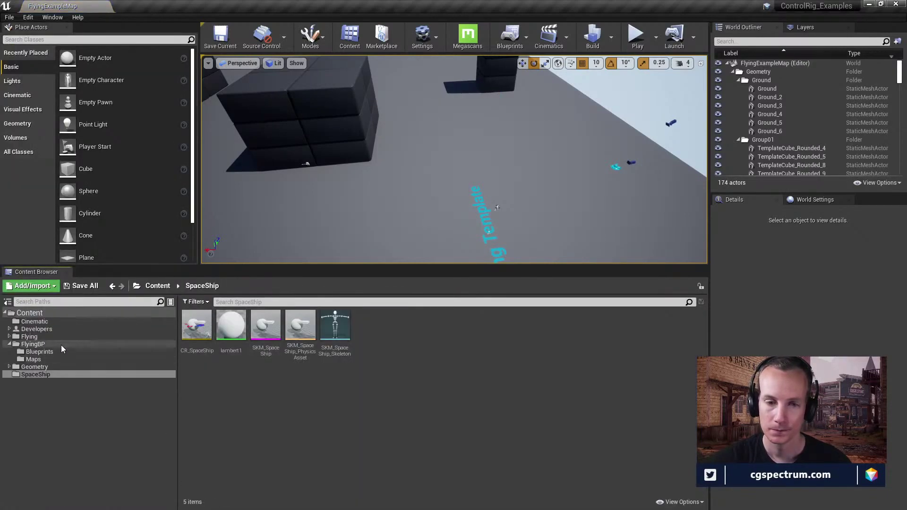
click(35, 321)
double_click(197, 325)
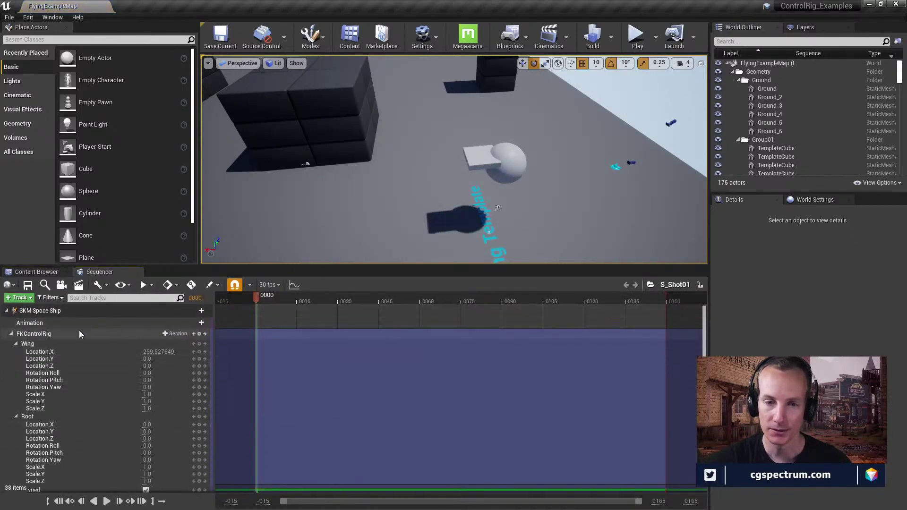
Step: Select the spaceship's FKControlRig track and raise the Root_Ctrl control in the level to a Z location of 490
click(64, 333)
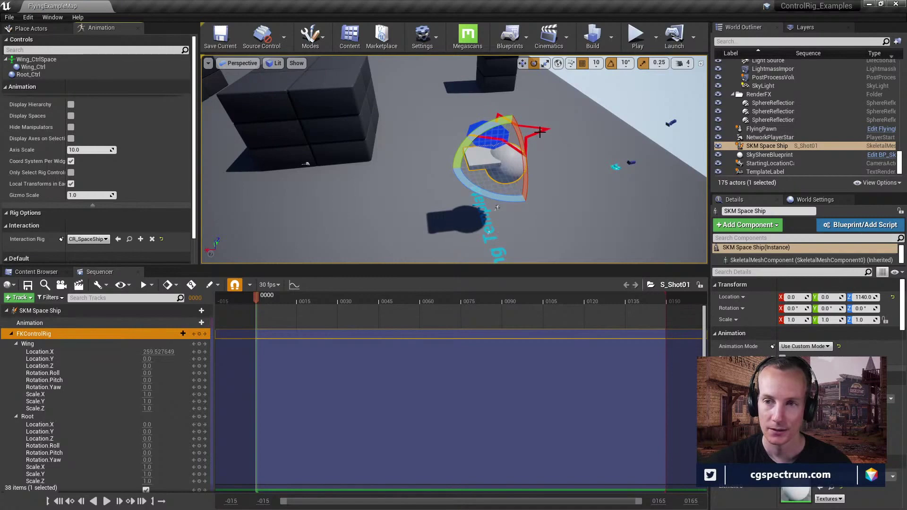
click(515, 119)
key(w)
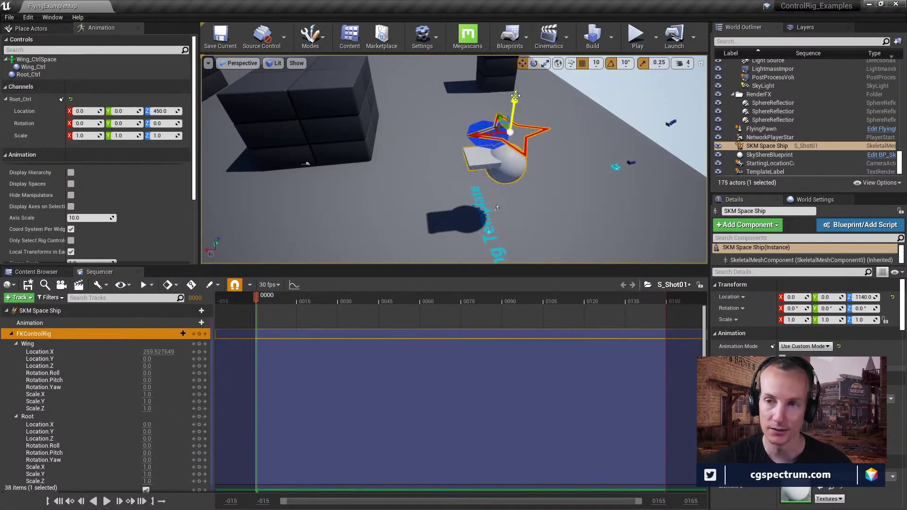
drag(513, 101, 514, 97)
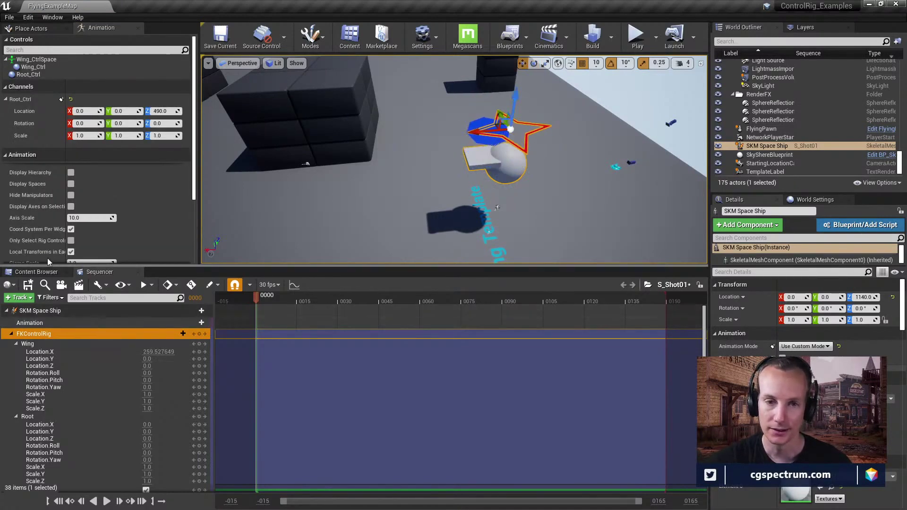
scroll(55, 351, down, 3)
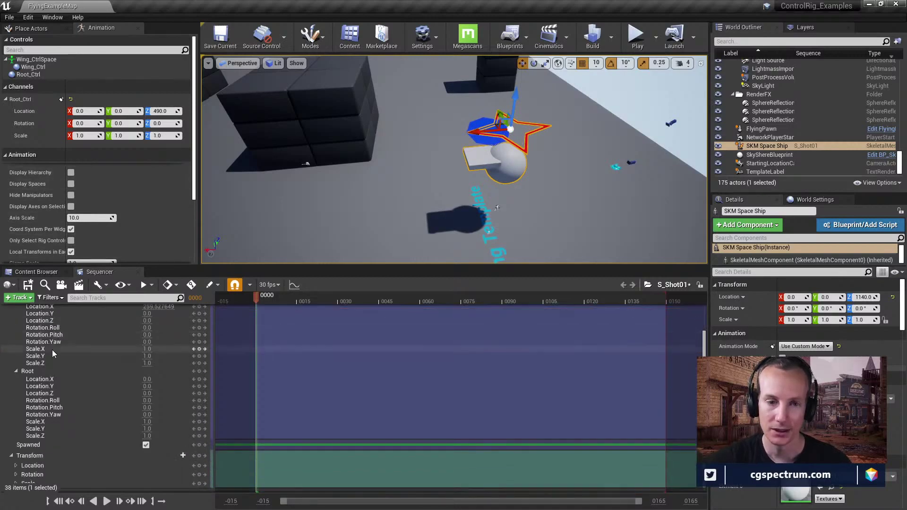
scroll(55, 352, up, 3)
scroll(53, 349, down, 3)
scroll(54, 350, up, 3)
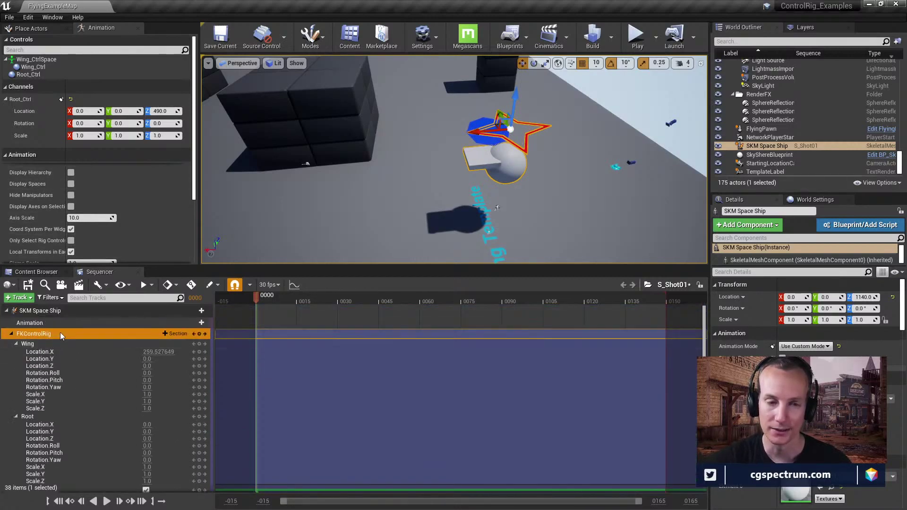
Step: Open CR_SpaceShip from the SpaceShip folder and raise Root_Ctrl about 34 units along Z in its preview
click(47, 272)
click(40, 375)
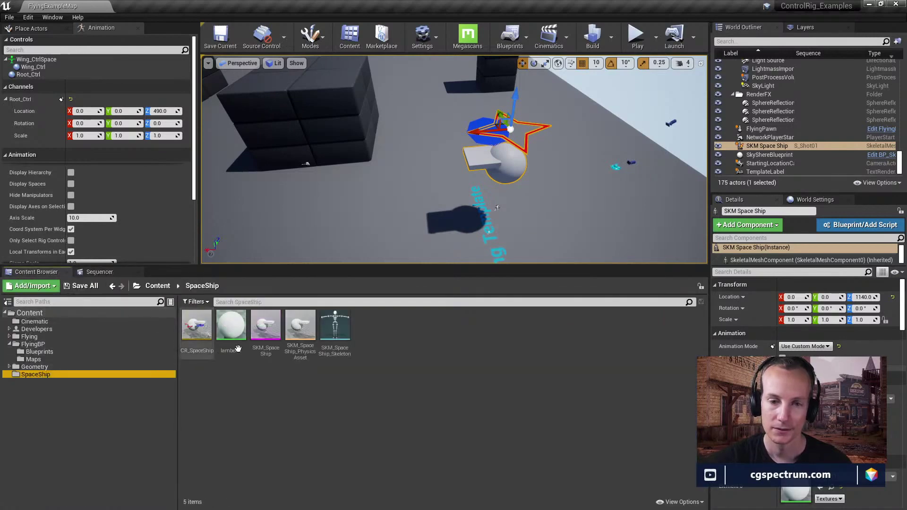
double_click(196, 326)
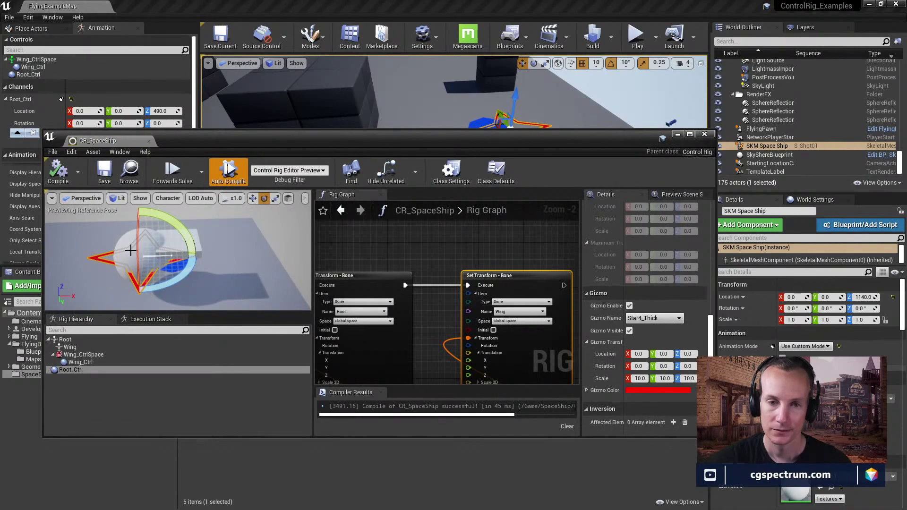
click(252, 198)
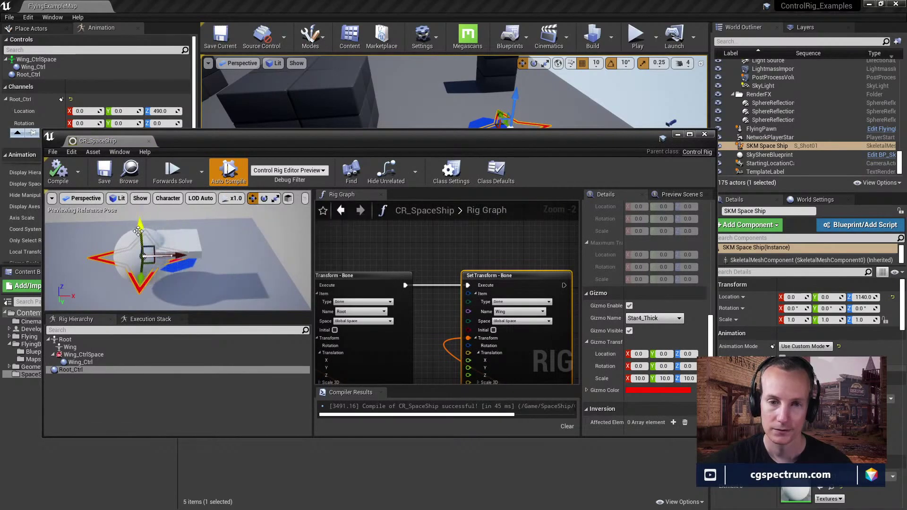
mouse_move(138, 231)
mouse_down()
mouse_move(140, 210)
mouse_move(147, 226)
mouse_up()
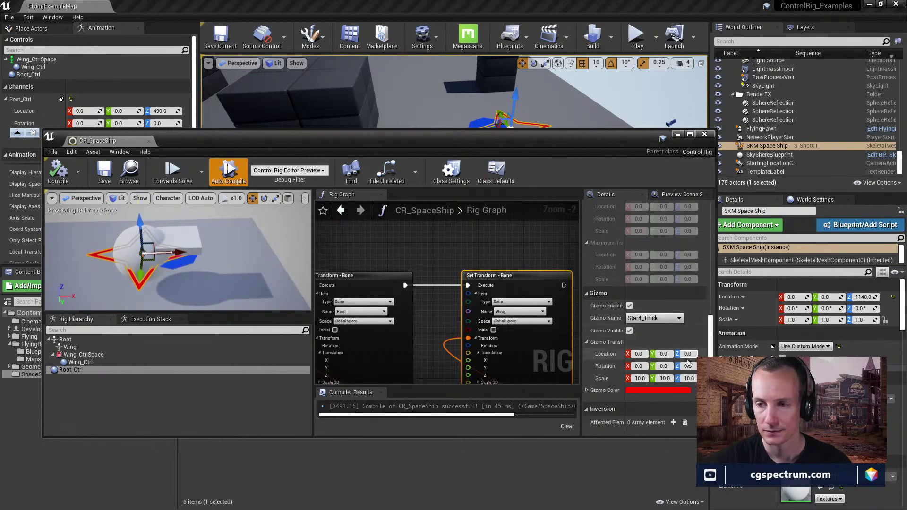
Step: Set Root_Ctrl's current Z location to 0 in CR_SpaceShip and close the rig editor
scroll(687, 331, up, 5)
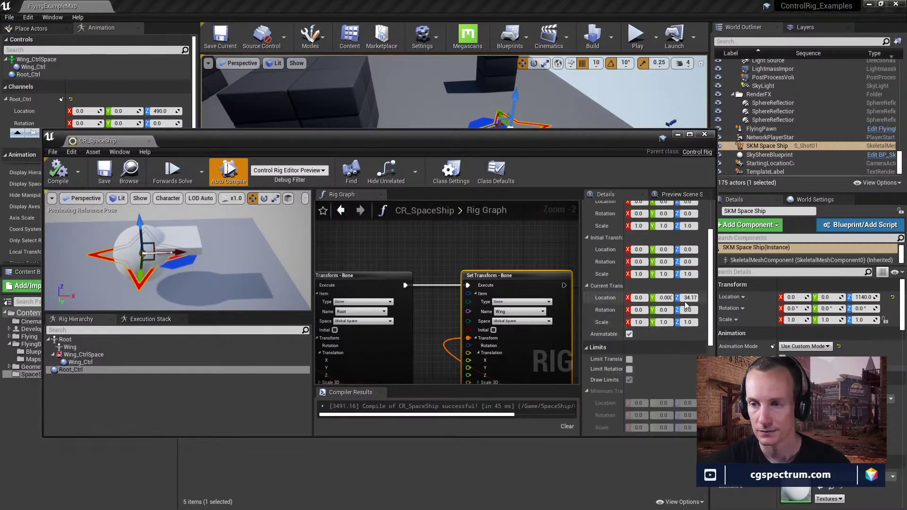
text(0)
key(Return)
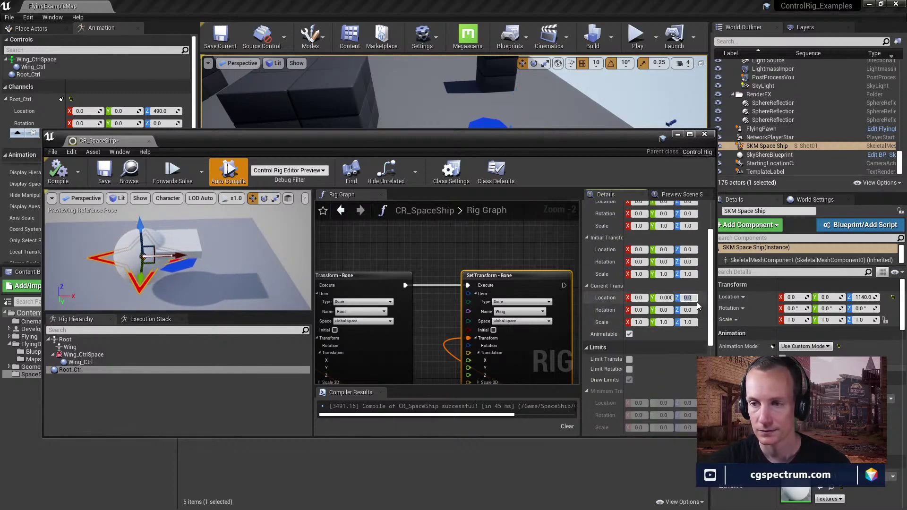
drag(571, 153, 573, 255)
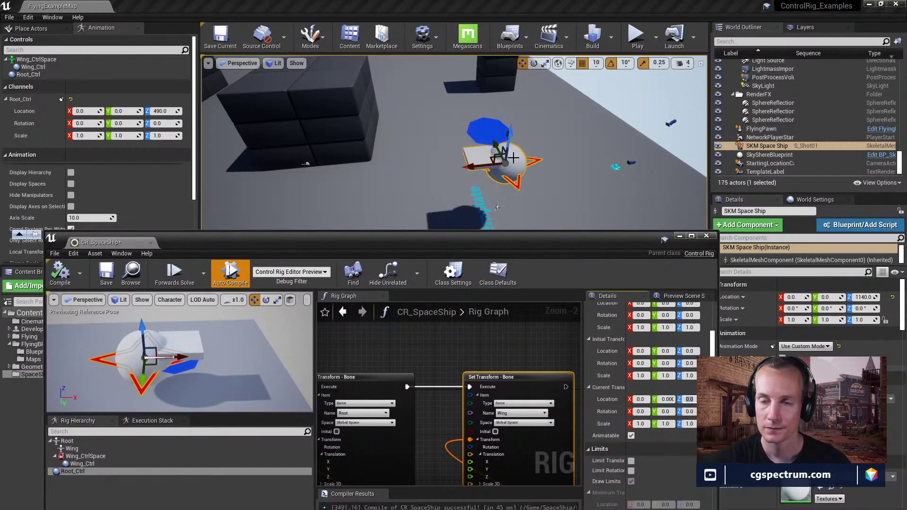
click(518, 187)
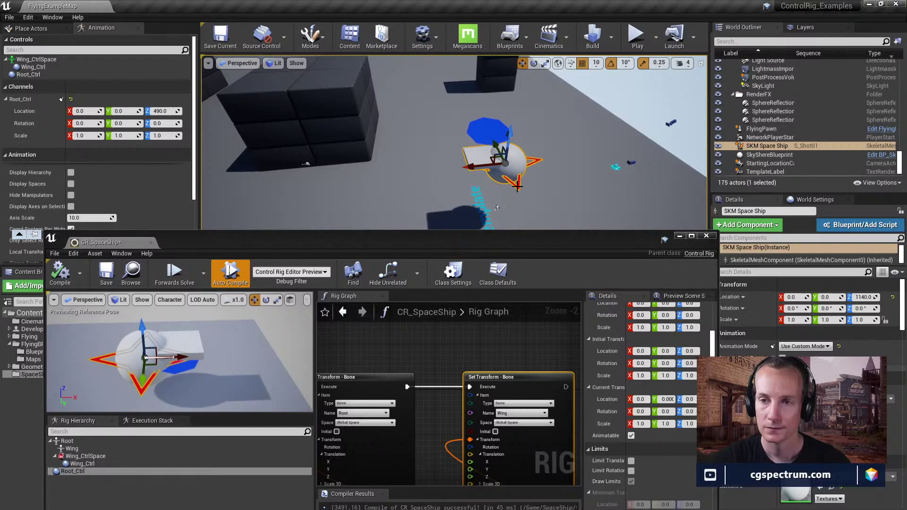
click(150, 243)
Step: Try moving Root_Ctrl to a Z location of -10 in the level and undo the move
mouse_move(506, 146)
mouse_down()
mouse_move(505, 163)
mouse_move(505, 135)
mouse_move(505, 150)
mouse_up()
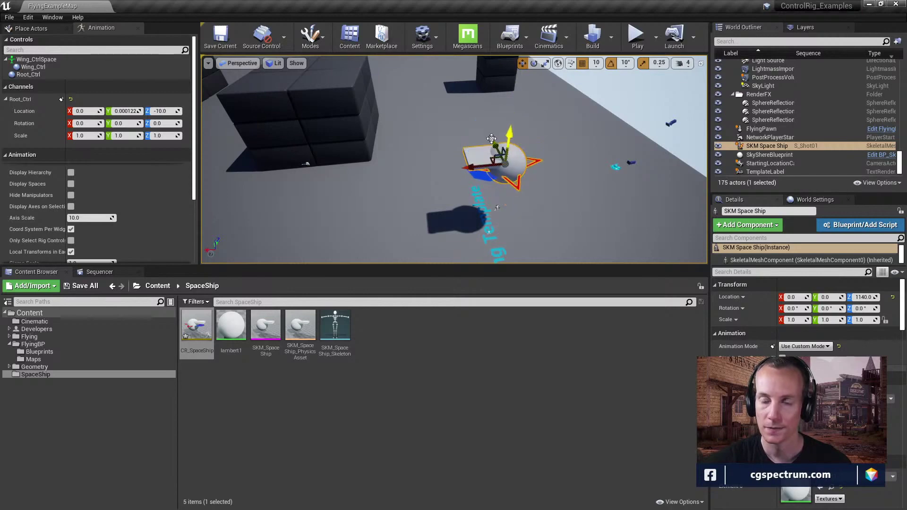
key(ctrl+z)
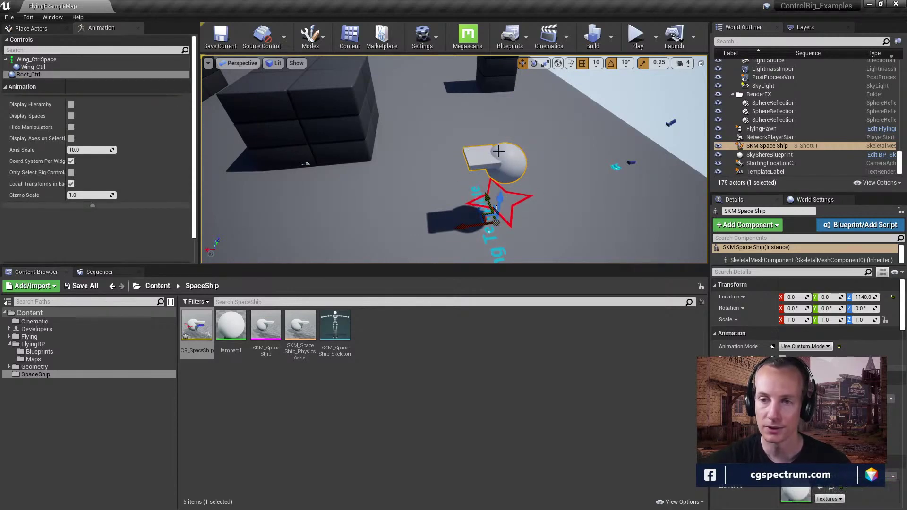
Step: Close the Animation mode panel, reselect the FKControlRig track in S_Shot01 and lower the star-shaped root control onto the spaceship
click(138, 28)
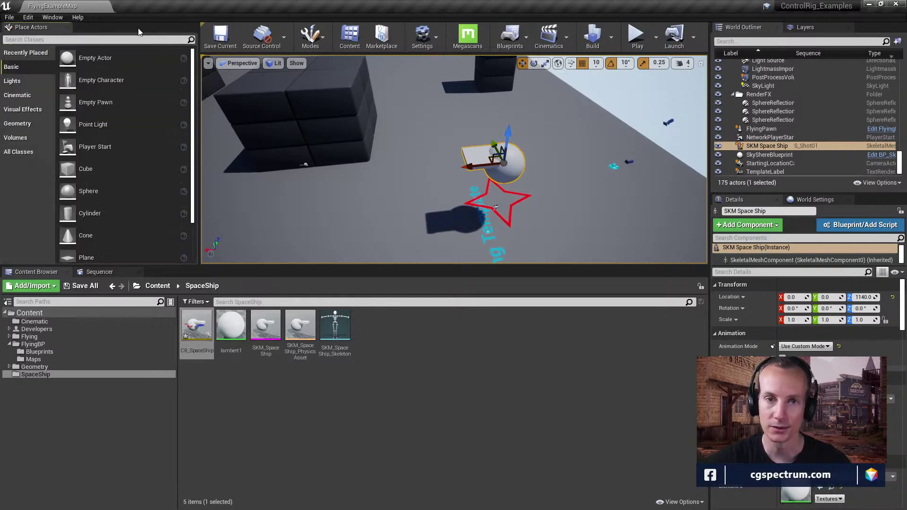
click(117, 273)
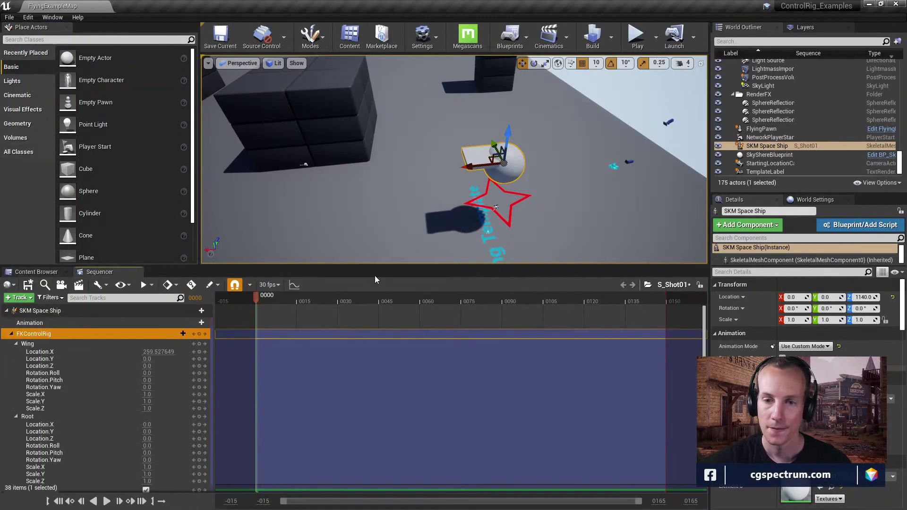
click(37, 343)
click(37, 334)
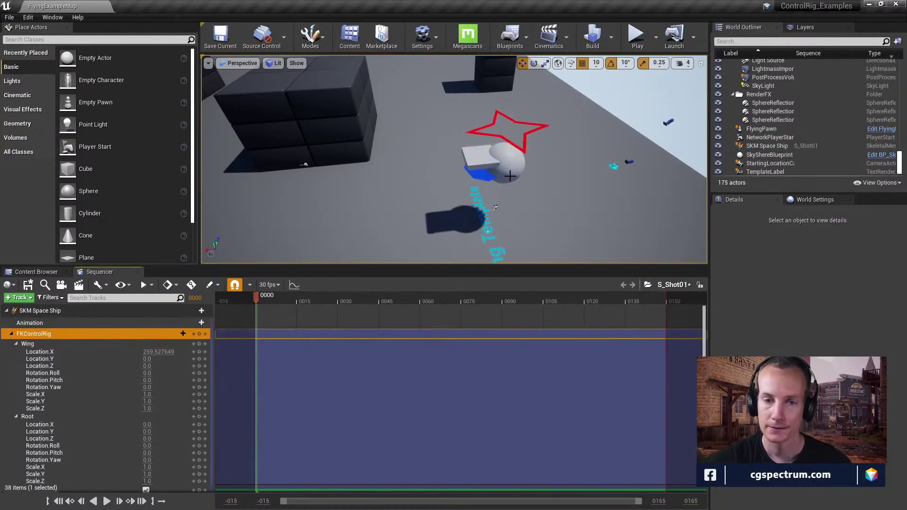
click(525, 146)
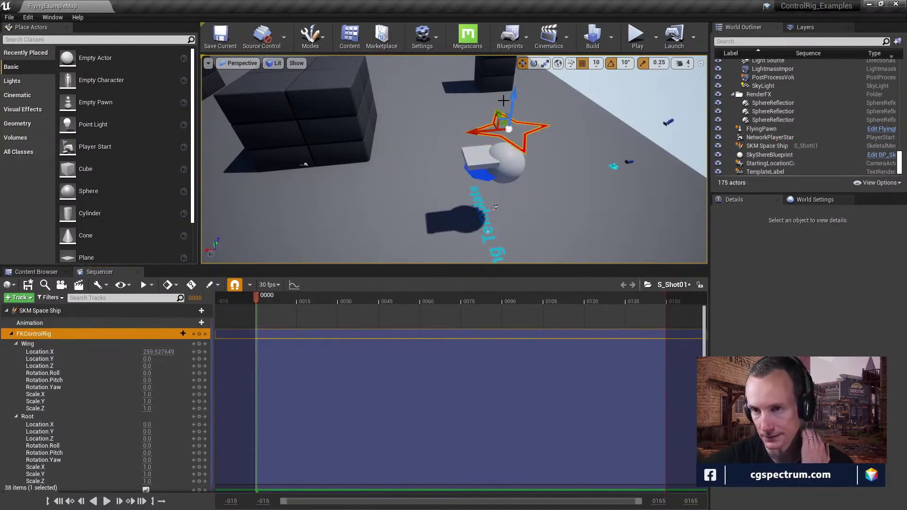
drag(513, 98, 513, 132)
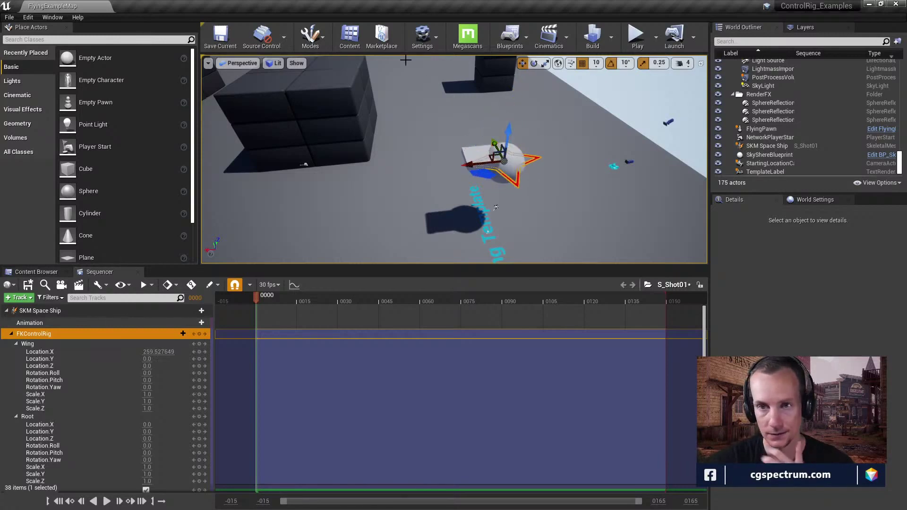
Step: Reset the Animation editor mode by switching to Select mode and back to Animation mode
click(319, 44)
click(315, 119)
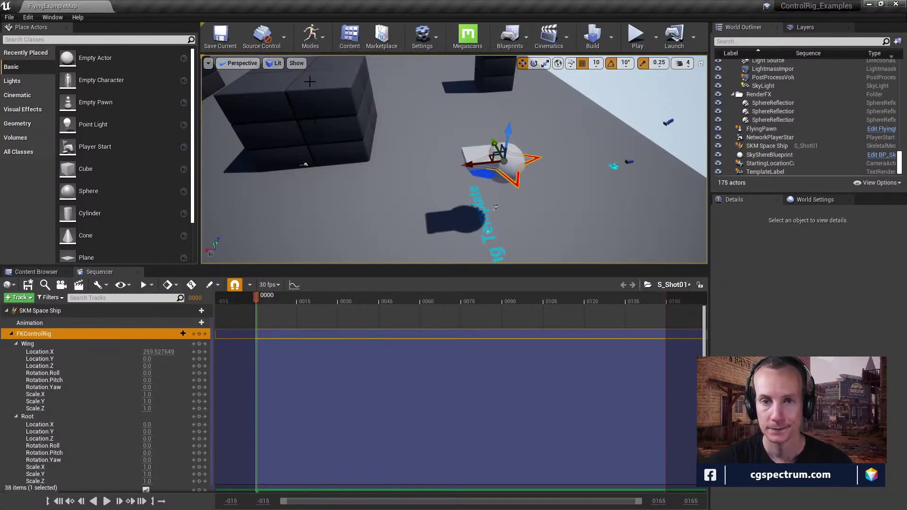
click(307, 47)
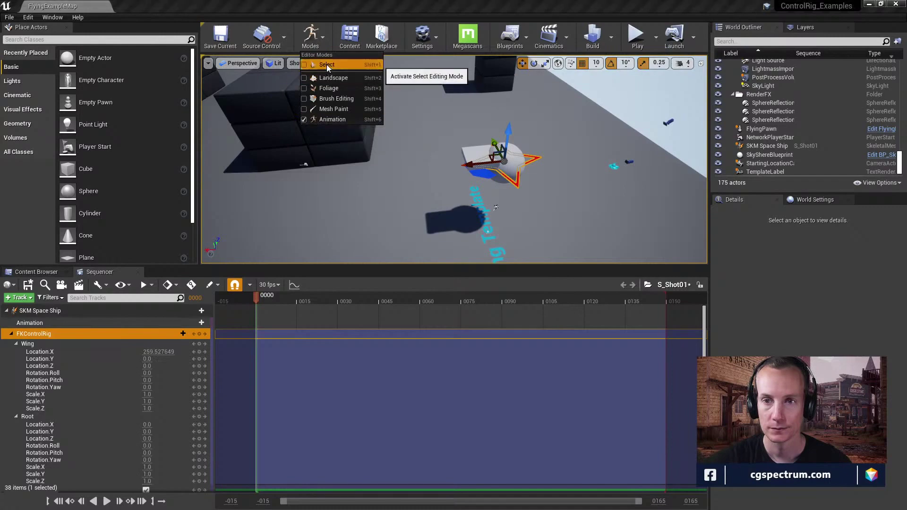
click(327, 64)
click(319, 42)
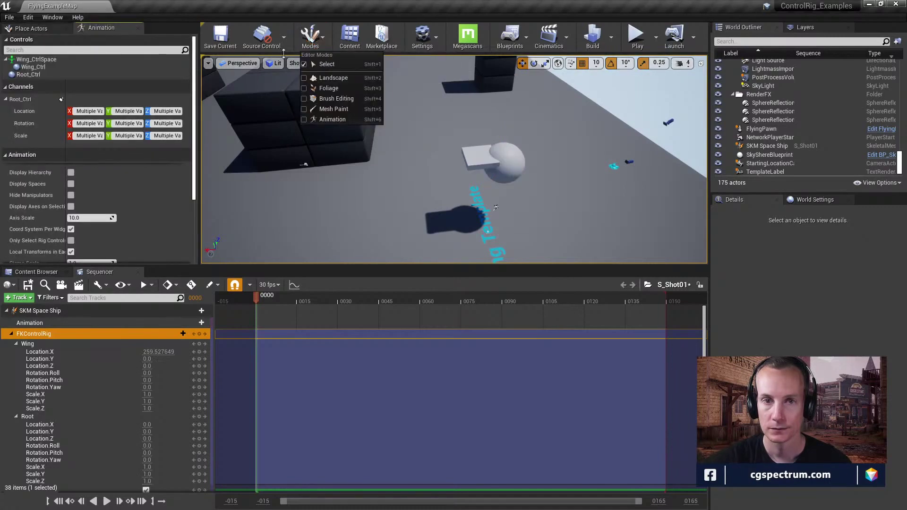
click(137, 27)
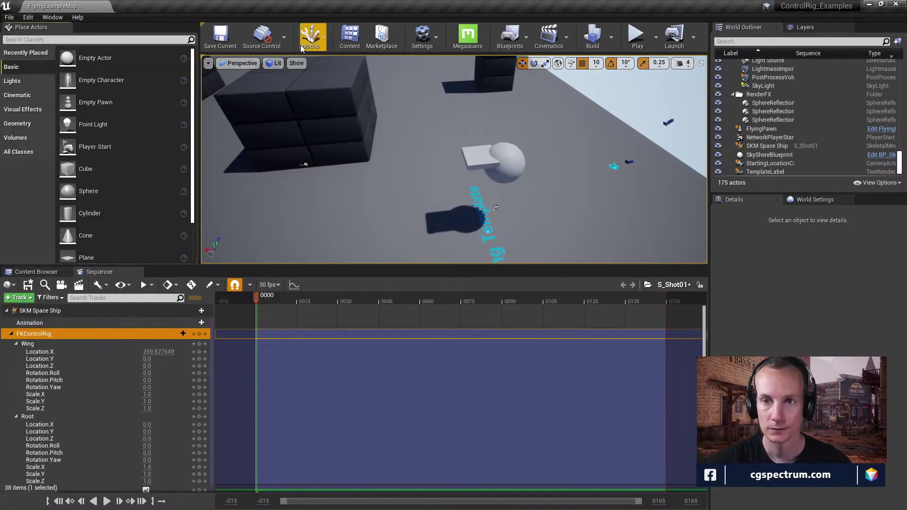
click(324, 39)
click(321, 118)
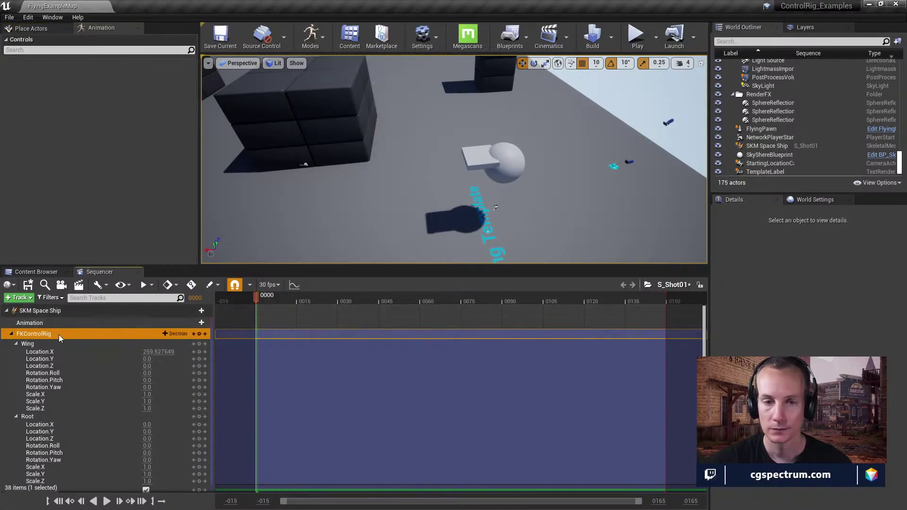
Step: Try to raise the spaceship's Root_Ctrl control to Z 480 at frame 5 with the FKControlRig track selected
click(30, 325)
click(32, 334)
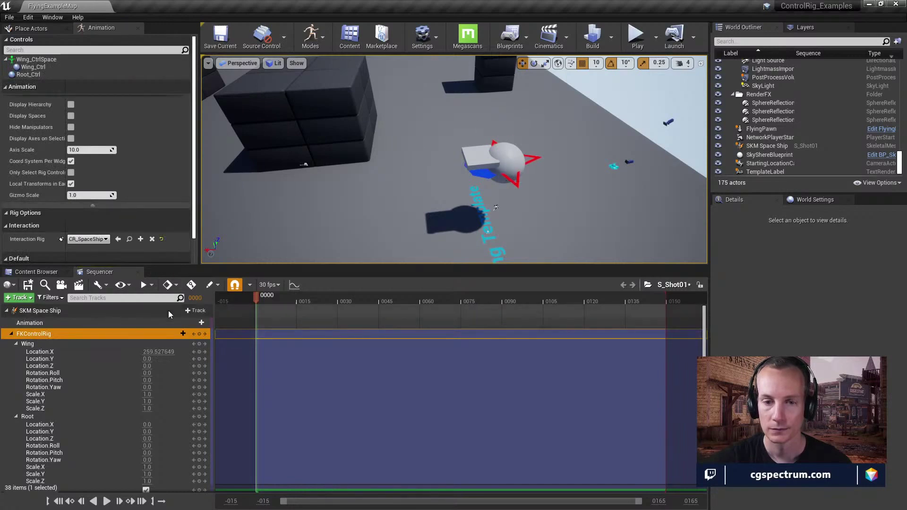
click(44, 345)
right_drag(508, 136, 514, 136)
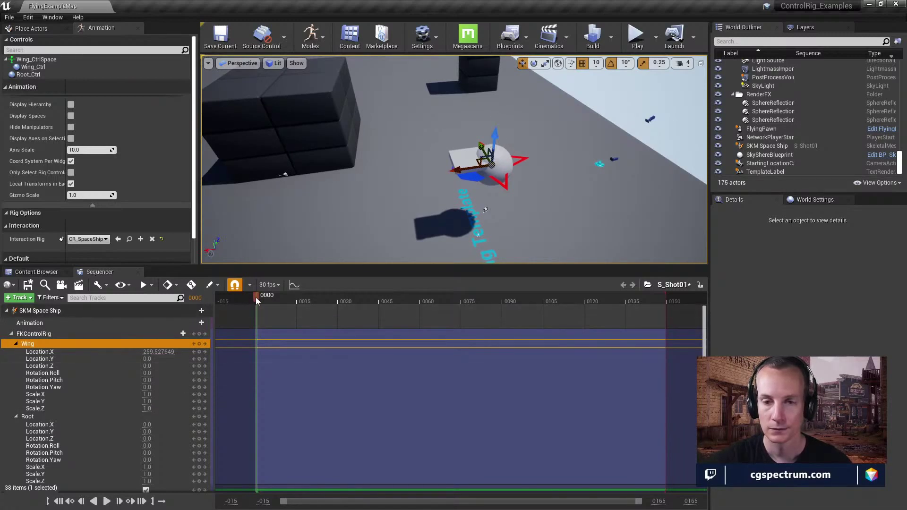
mouse_move(256, 297)
mouse_down()
mouse_move(280, 297)
mouse_move(270, 297)
mouse_up()
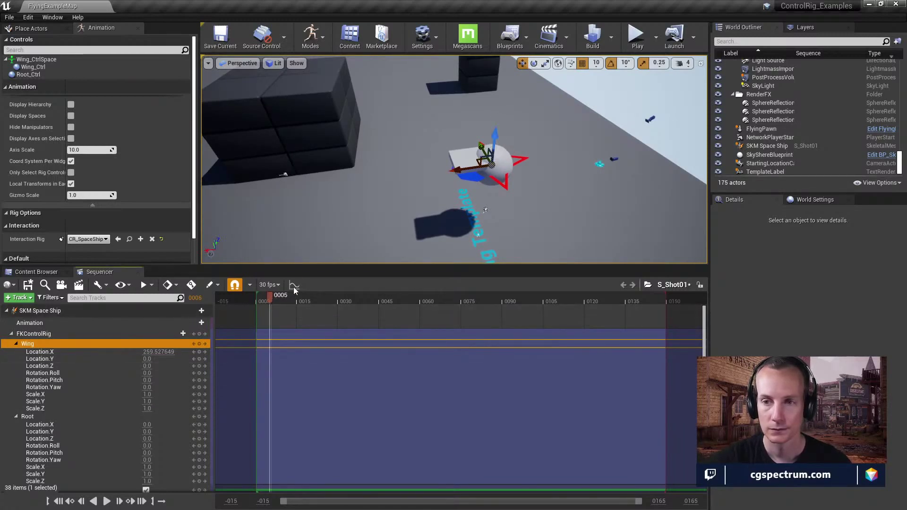
click(47, 334)
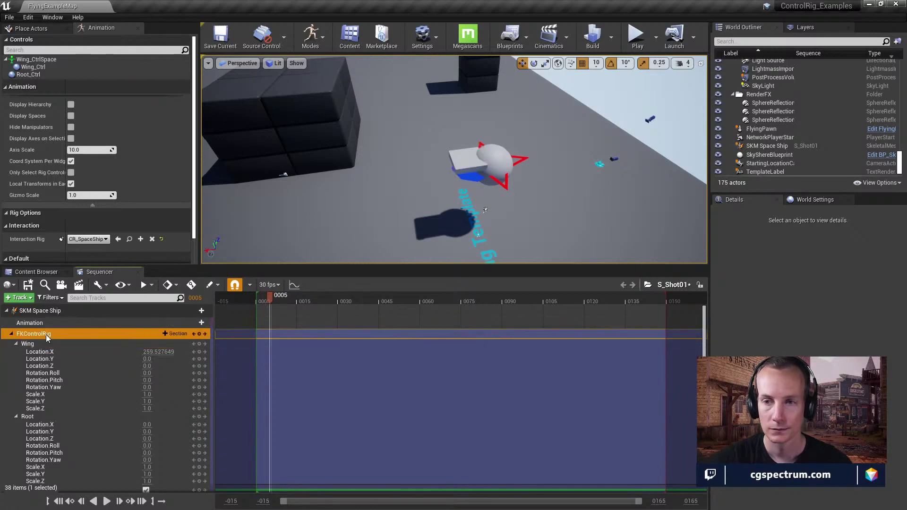
click(506, 180)
drag(495, 134, 497, 101)
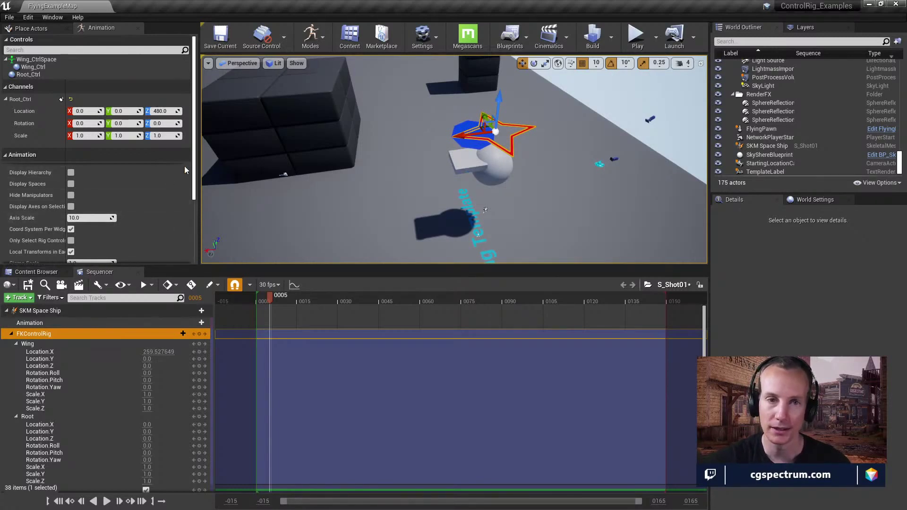
Step: Enable Only Select Rig Controls in the rig's animation settings and set Gizmo Scale to 0.859588 and Axis Scale to 11.696566
scroll(107, 199, down, 1)
scroll(106, 200, down, 4)
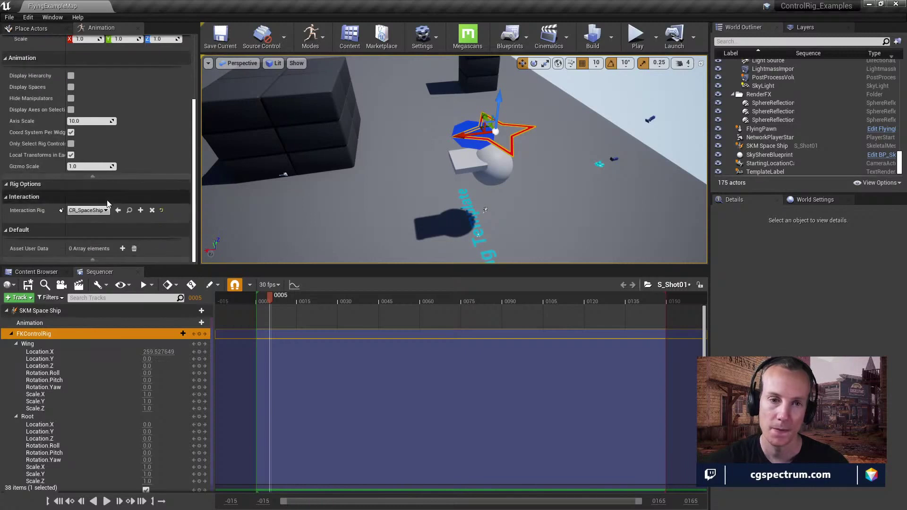
scroll(106, 200, up, 2)
scroll(86, 154, down, 2)
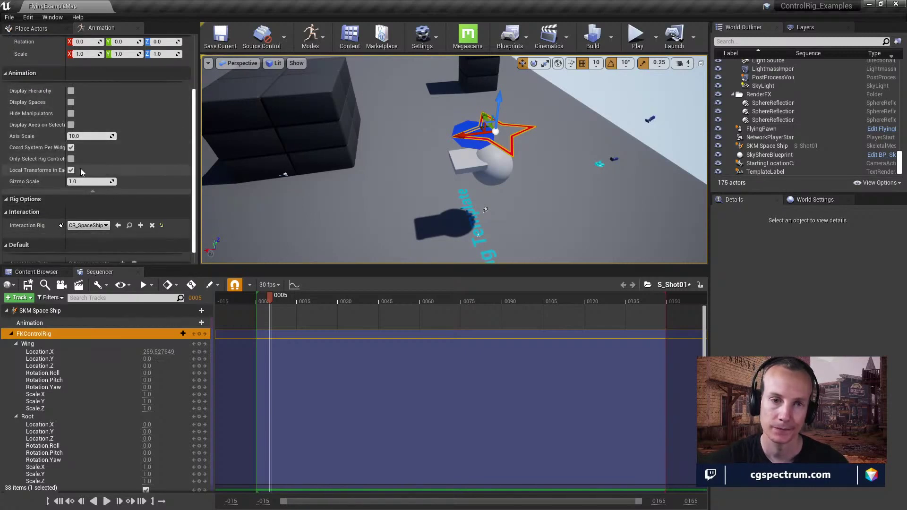
click(71, 159)
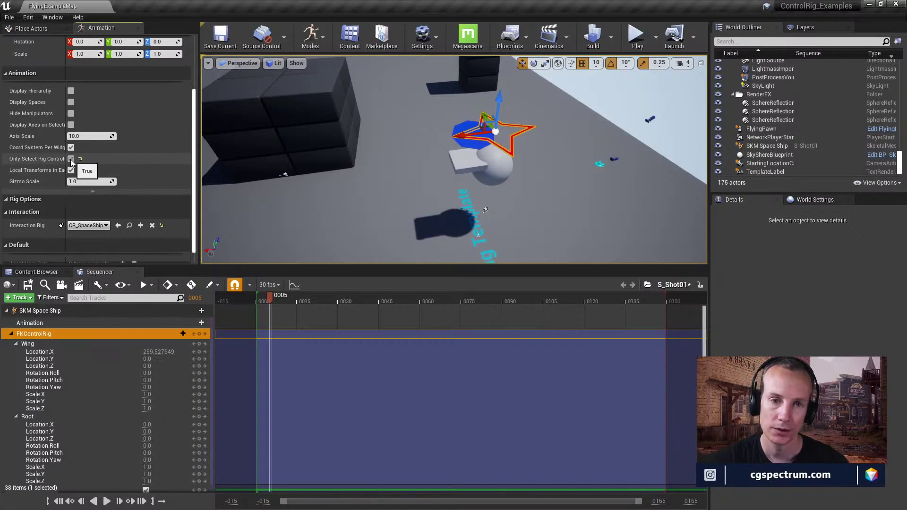
drag(65, 158, 101, 160)
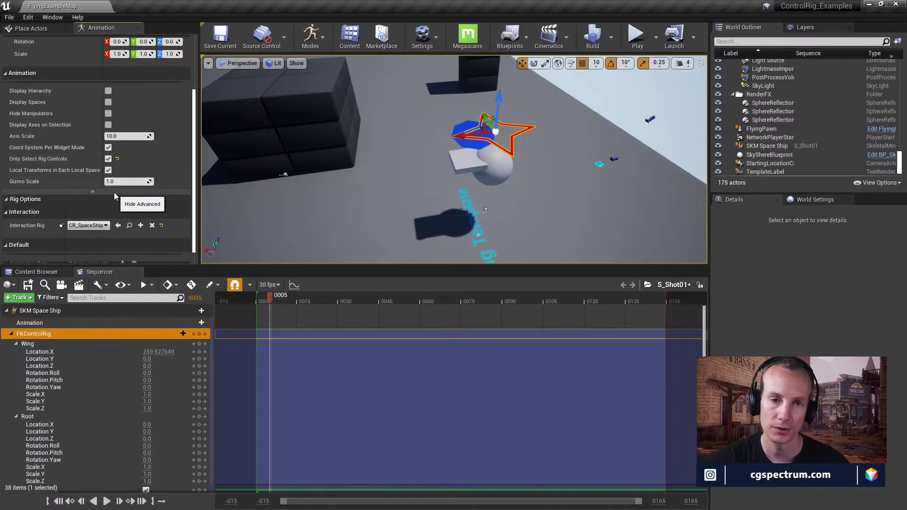
drag(127, 181, 130, 181)
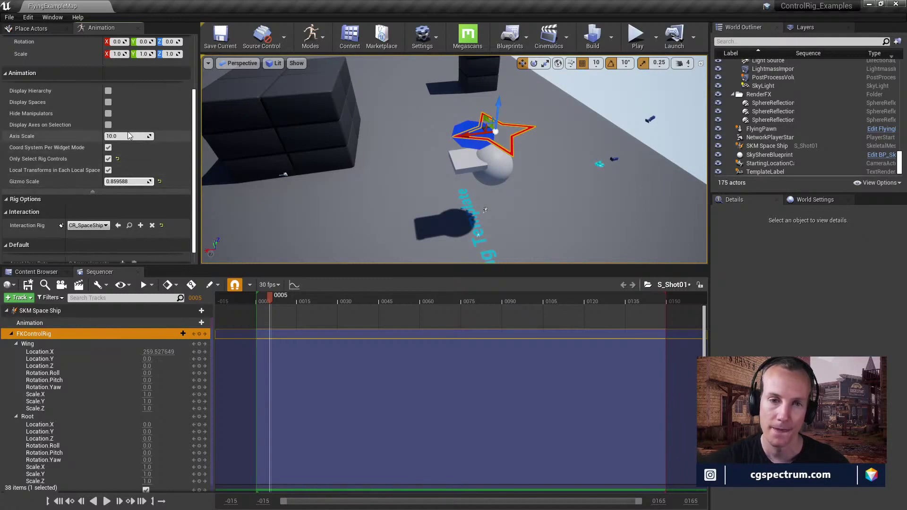
drag(124, 135, 133, 135)
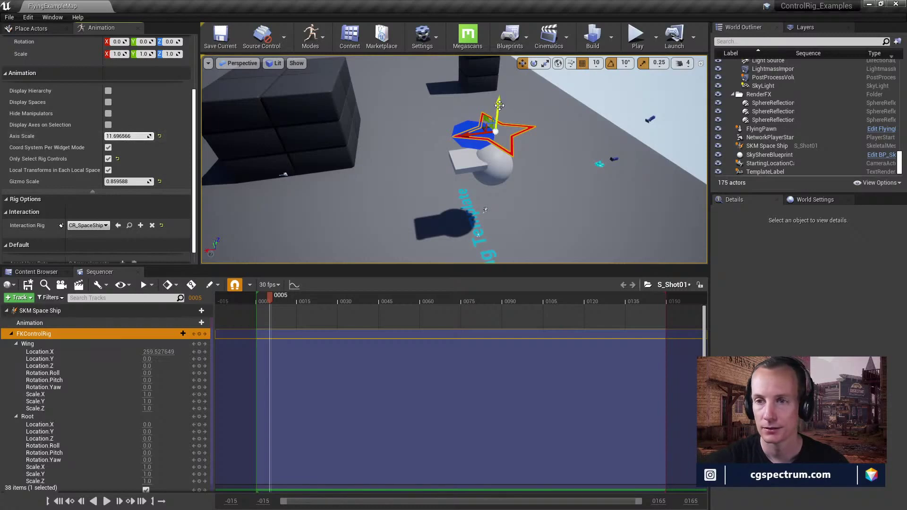
Step: Lower the Root_Ctrl control and delete the SKM Space Ship with its tracks from the sequence
mouse_move(500, 106)
mouse_down()
mouse_move(502, 80)
mouse_move(497, 123)
mouse_up()
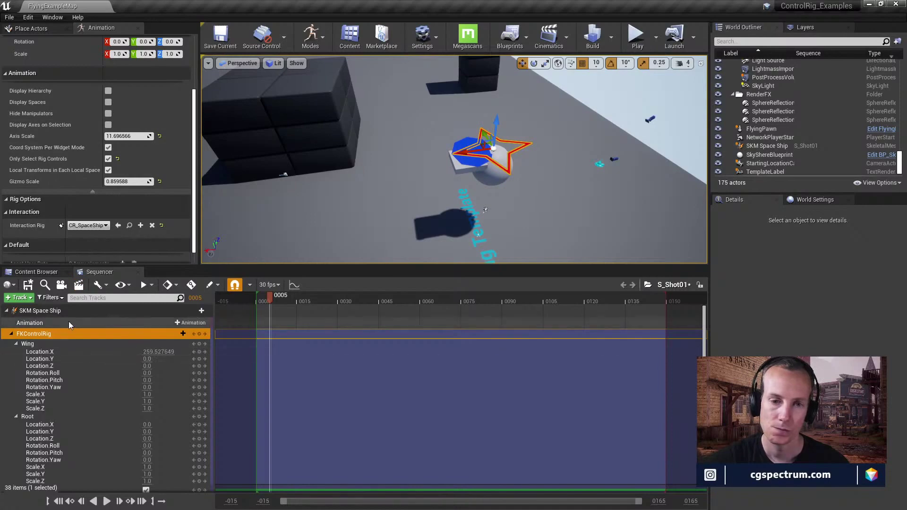
click(47, 310)
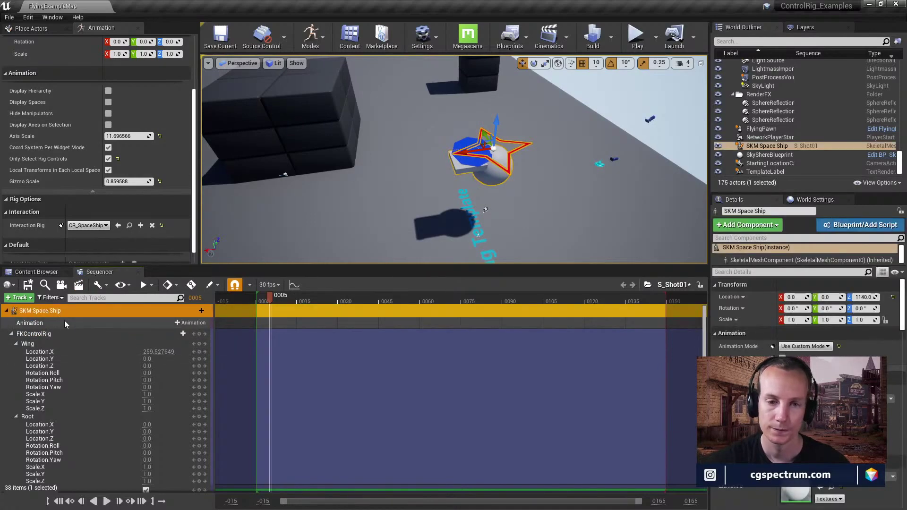
key(Delete)
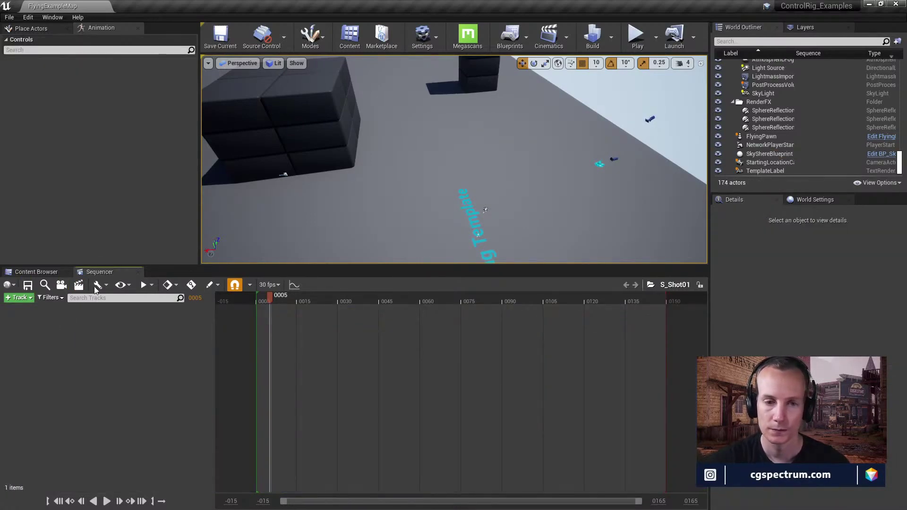
Step: Place the SKM_SpaceShip skeletal mesh from the SpaceShip folder in the level beside the large dark cubes
click(41, 272)
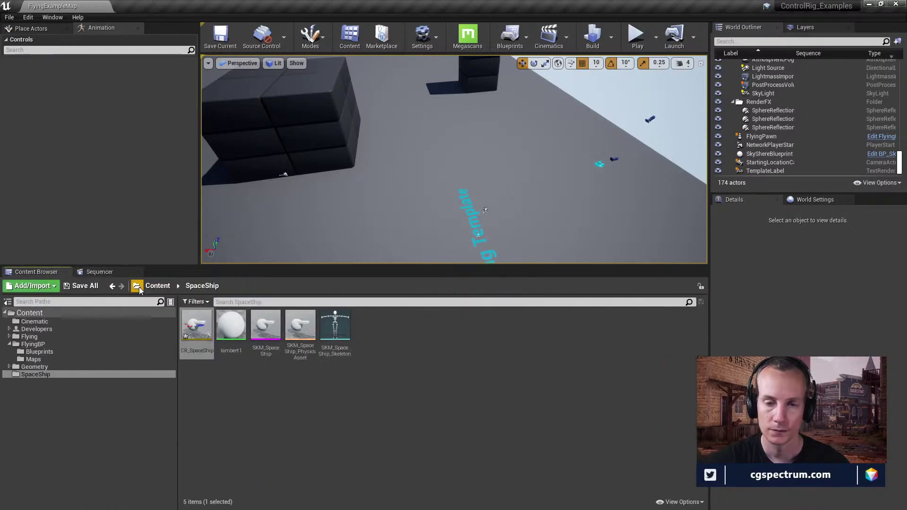
click(116, 278)
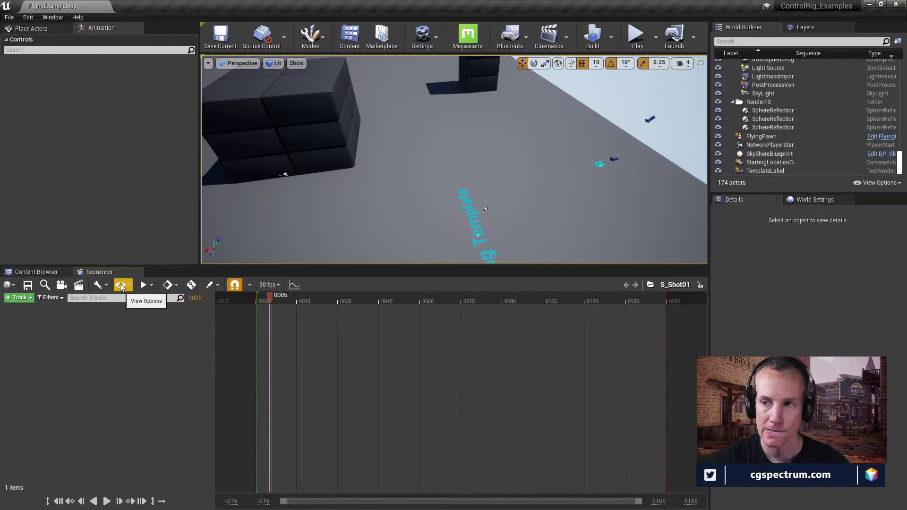
click(34, 272)
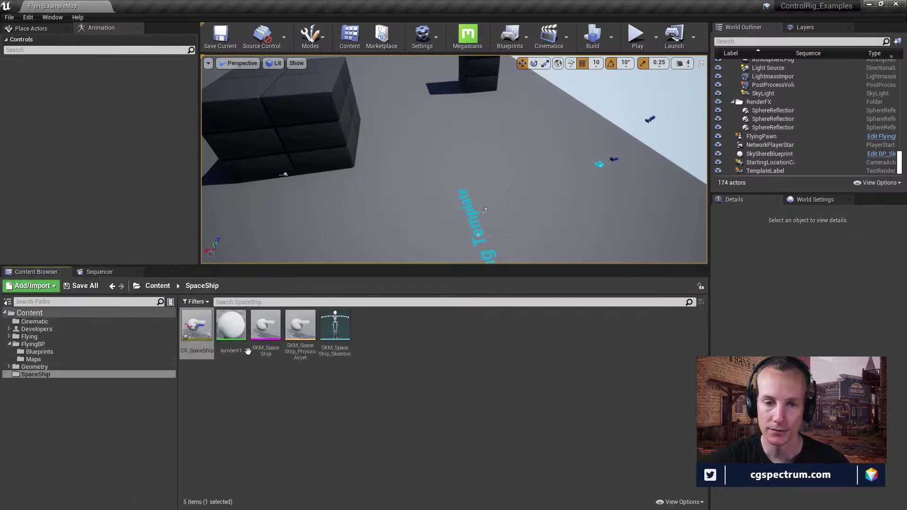
drag(266, 327, 396, 124)
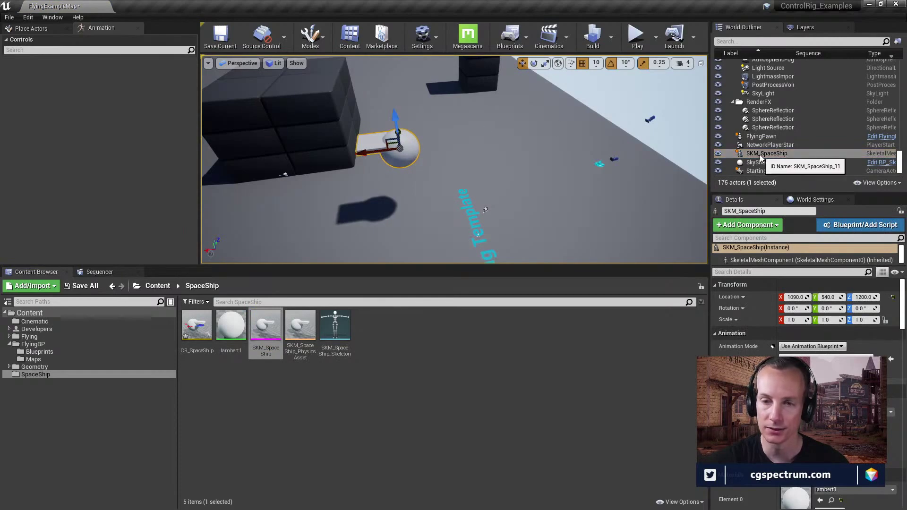
Step: Add the SKM_SpaceShip actor from the level to the S_Shot01 sequence and expand its Transform track
click(49, 323)
double_click(192, 328)
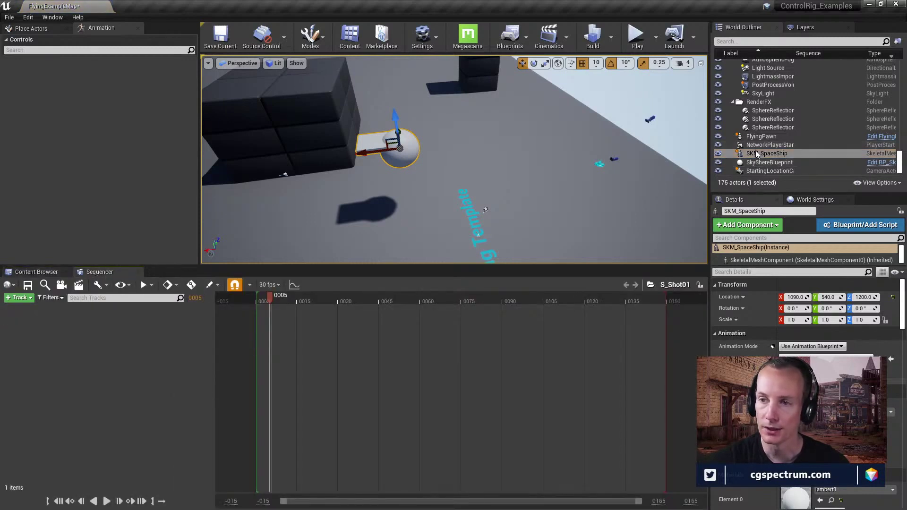
drag(767, 153, 65, 333)
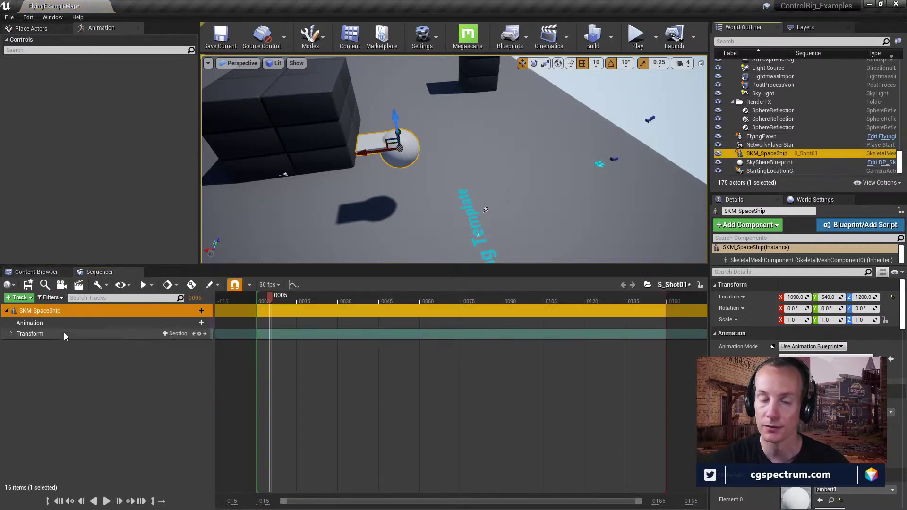
click(12, 335)
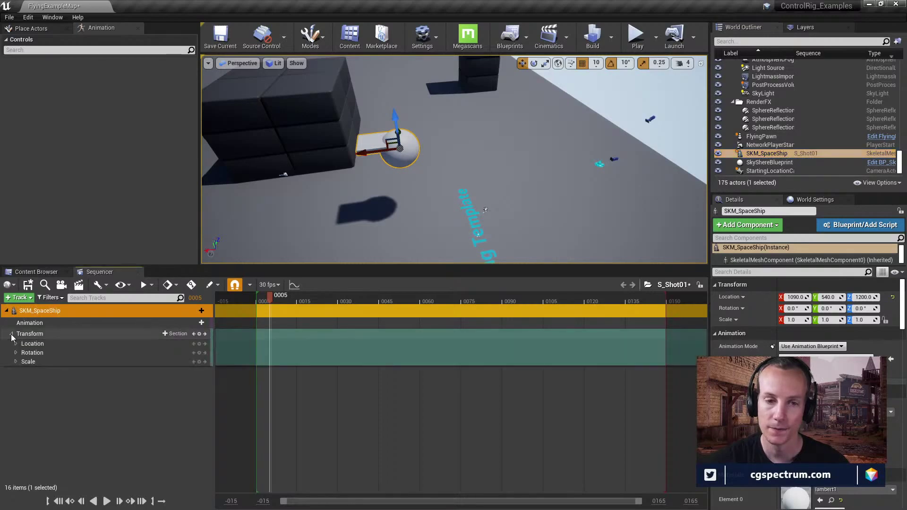
Step: Set SKM_SpaceShip to be edited with an FK Control Rig and bake it to the rig without reducing keys
right_click(43, 311)
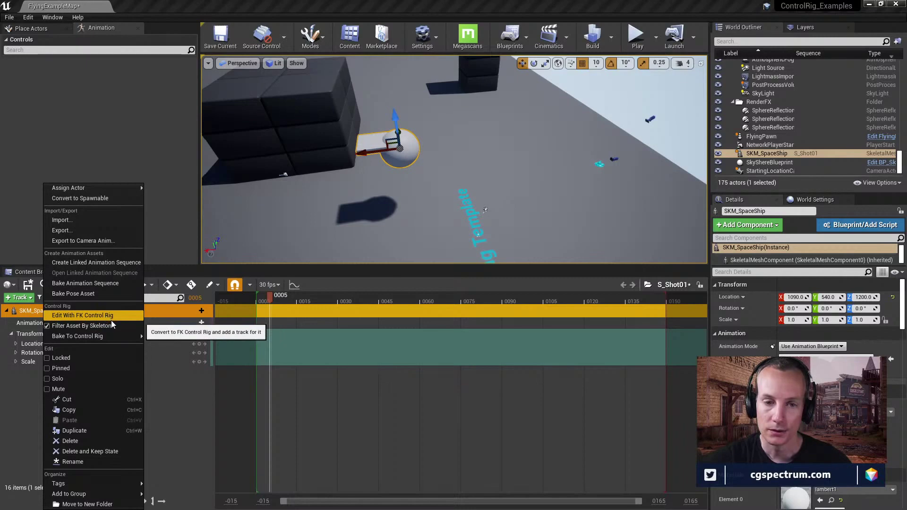
mouse_move(108, 336)
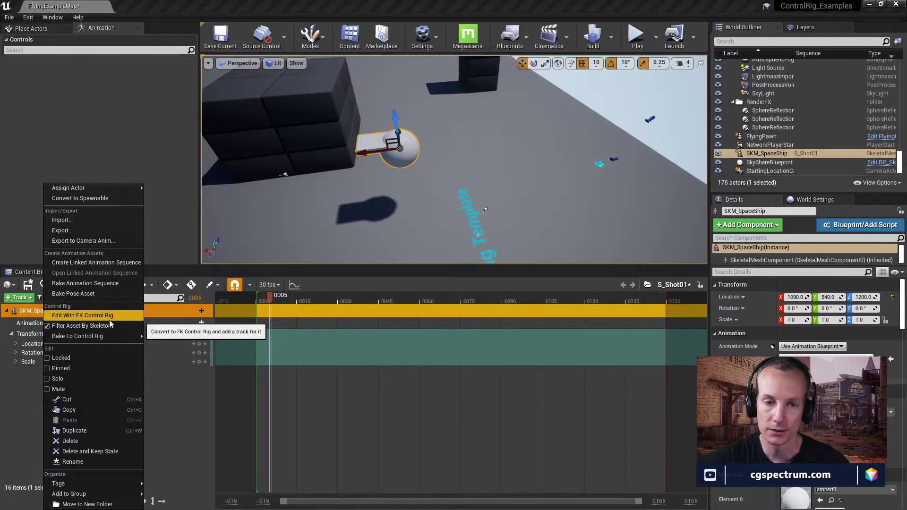
click(109, 319)
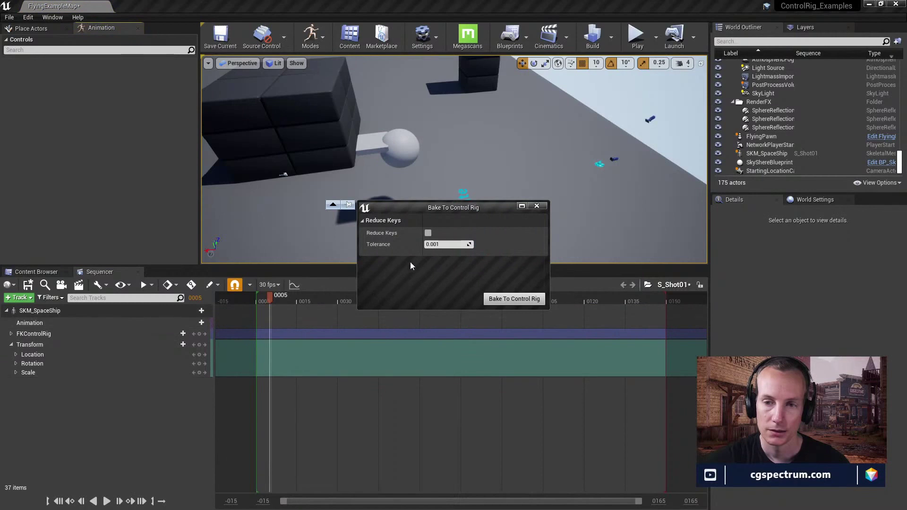
click(506, 296)
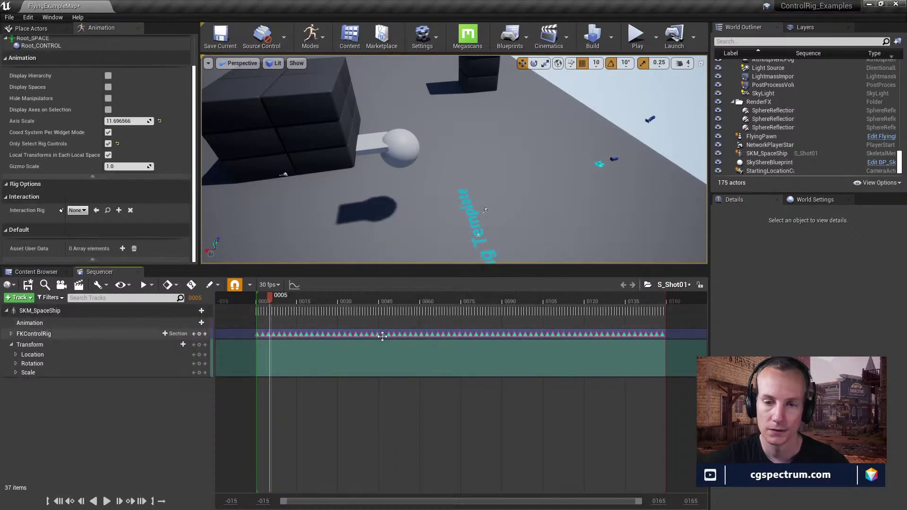
Step: Move the playhead to frame 8 and delete the baked SKM_SpaceShip track from the sequence
click(278, 300)
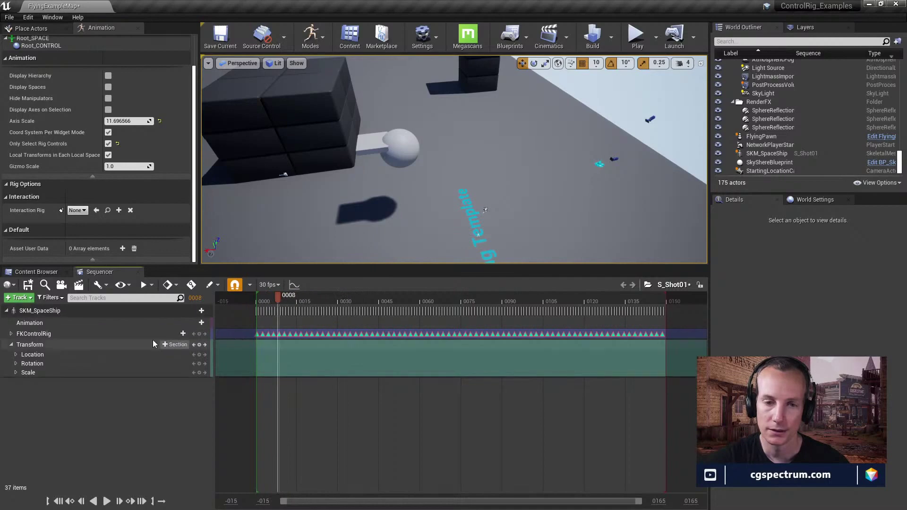
click(63, 310)
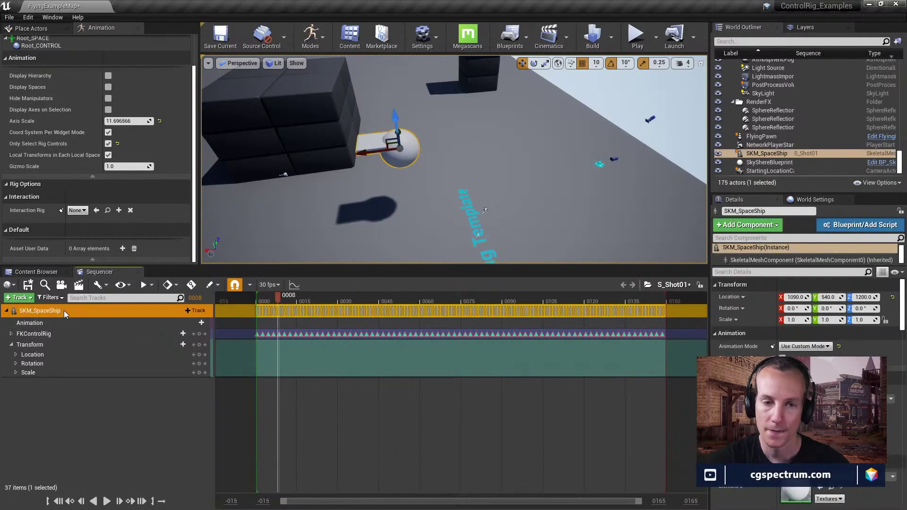
key(Delete)
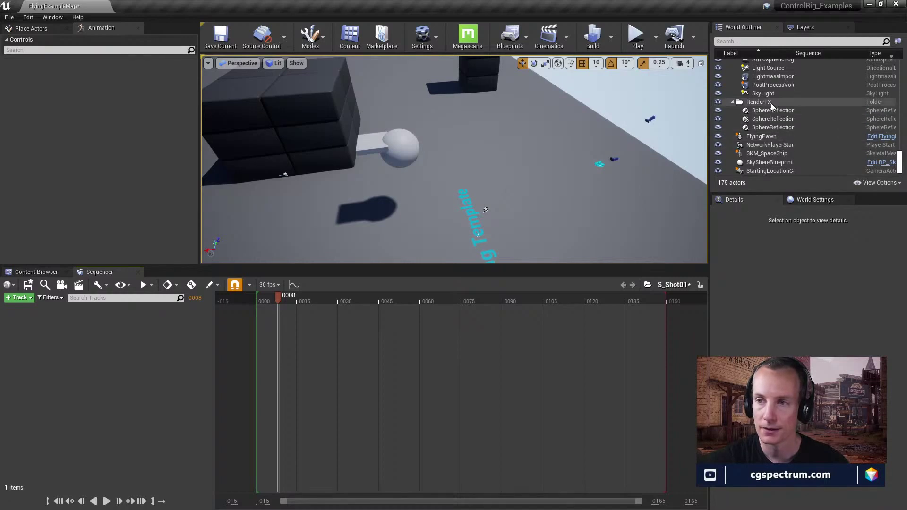
Step: Select the SKM_SpaceShip actor in the level and add it to the S_Shot01 sequence again
click(766, 137)
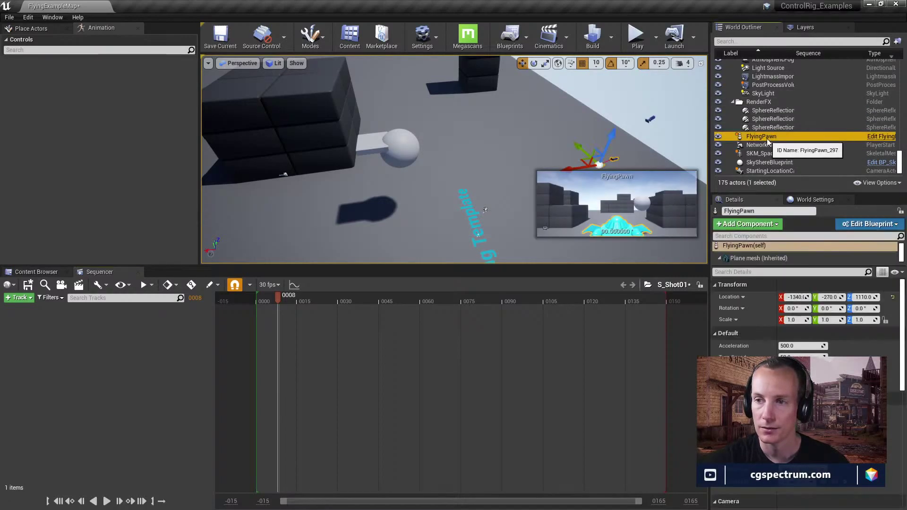
click(365, 142)
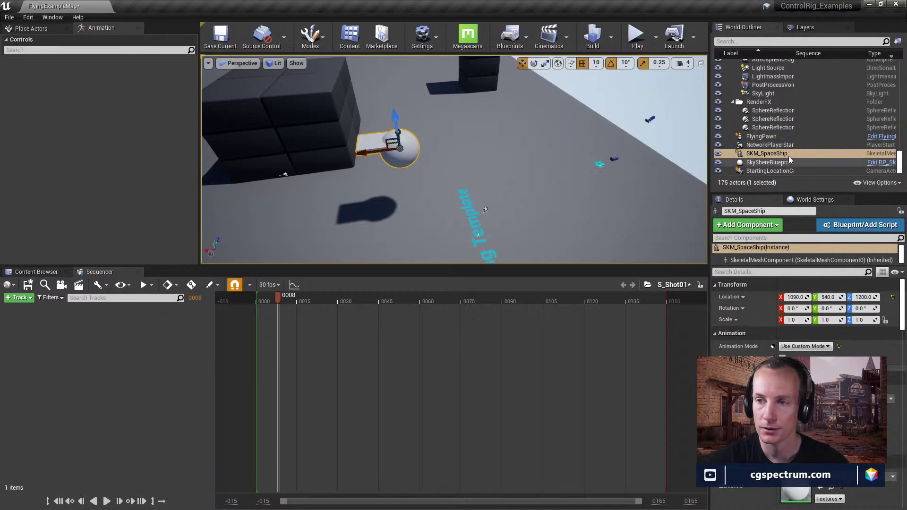
drag(766, 153, 69, 344)
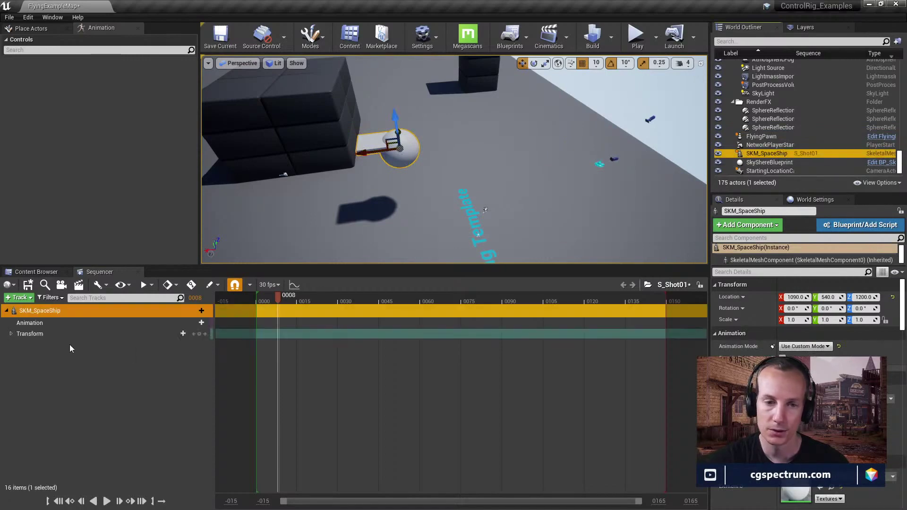
Step: Add an FK Control Rig track to SKM_SpaceShip, skip baking to the rig, and select the FKControlRig track
right_click(50, 309)
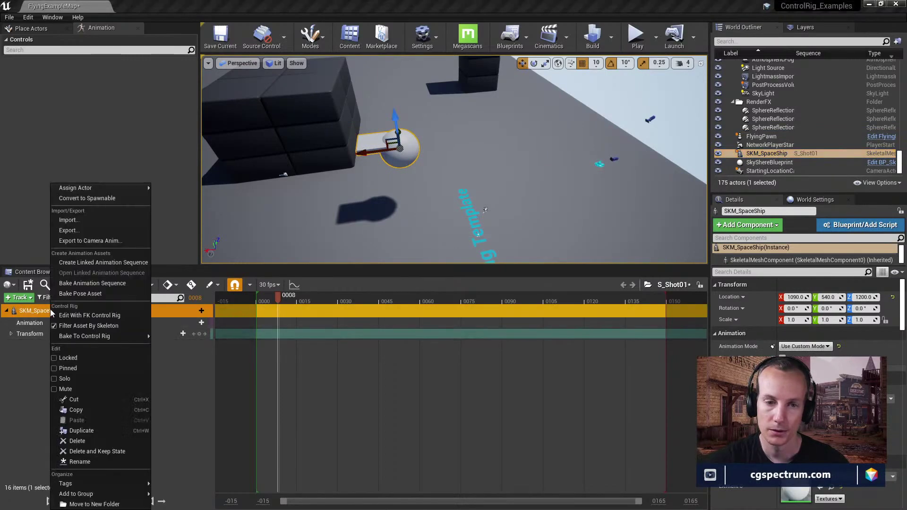
click(98, 316)
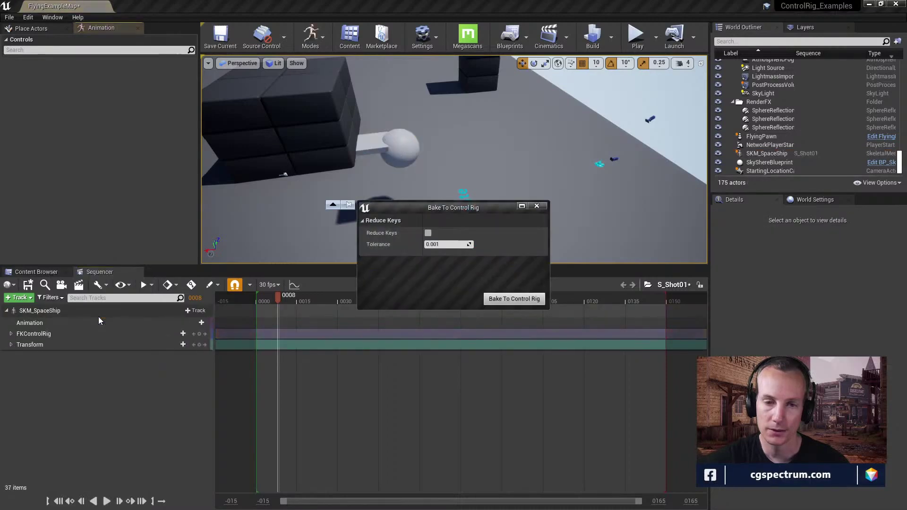
click(537, 207)
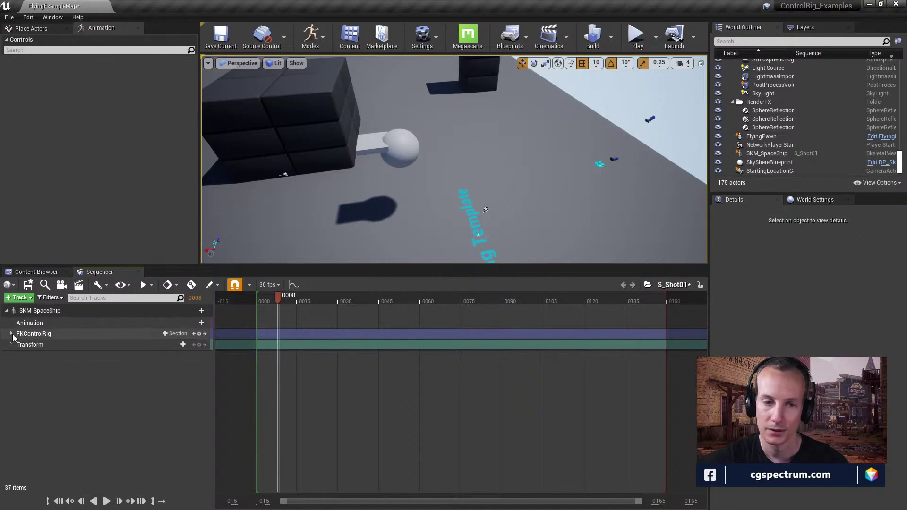
click(30, 334)
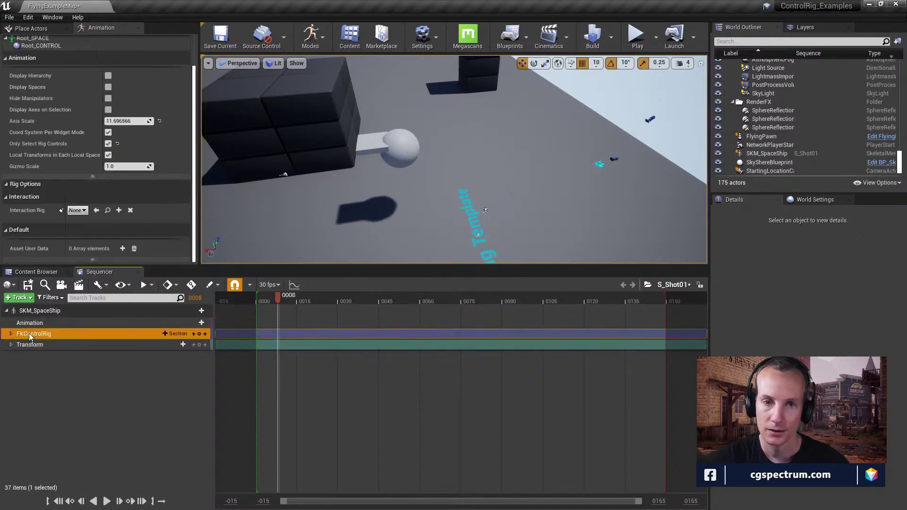
Step: Expand the FKControlRig track, select its Wing and Root controls in turn, and reselect the FKControlRig track
click(12, 334)
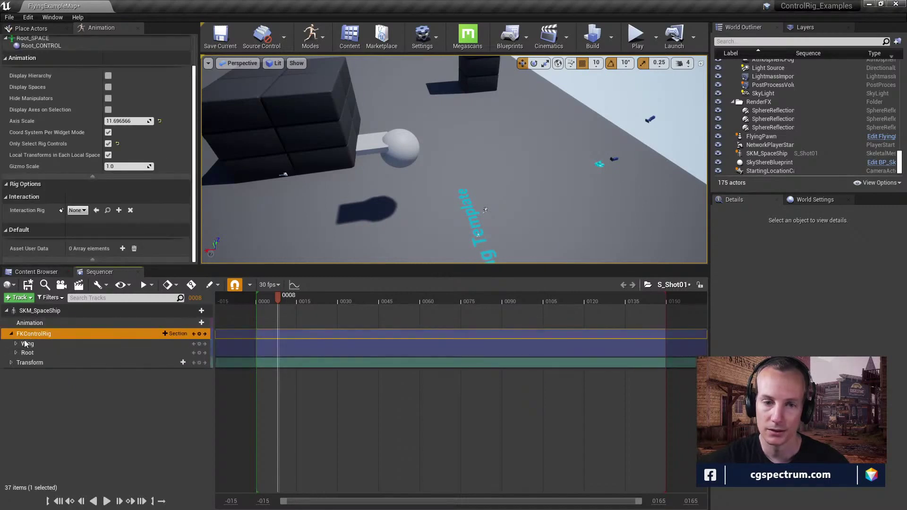
click(29, 344)
click(32, 353)
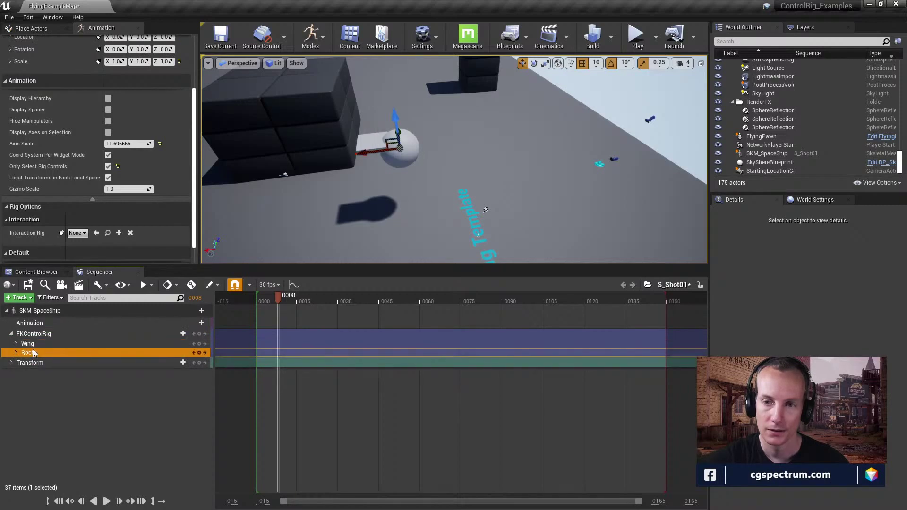
click(34, 344)
click(32, 334)
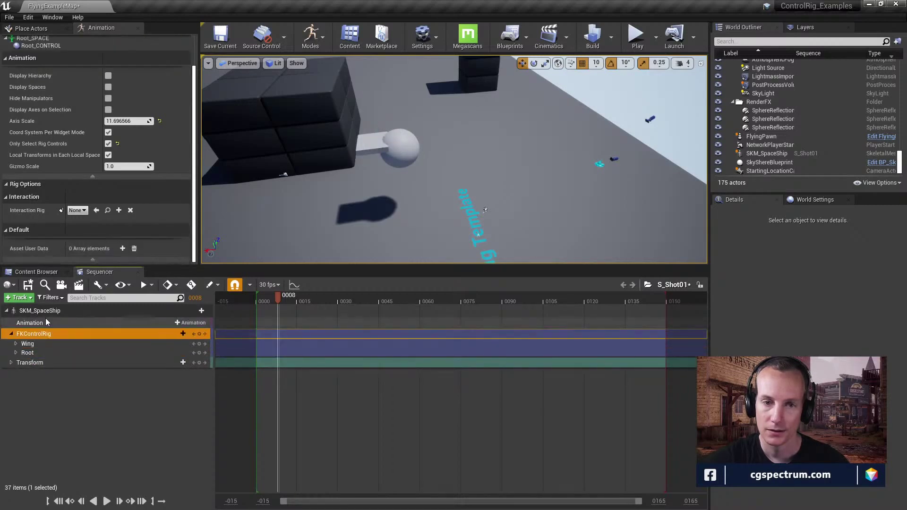
Step: Set the Interaction Rig to CR_SpaceShip and raise the spaceship vertically with its star-shaped root control
click(79, 213)
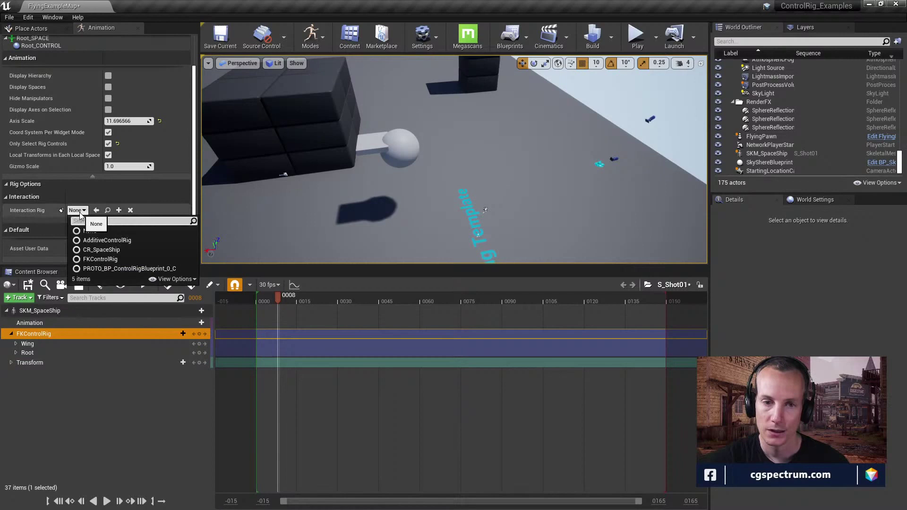
click(102, 250)
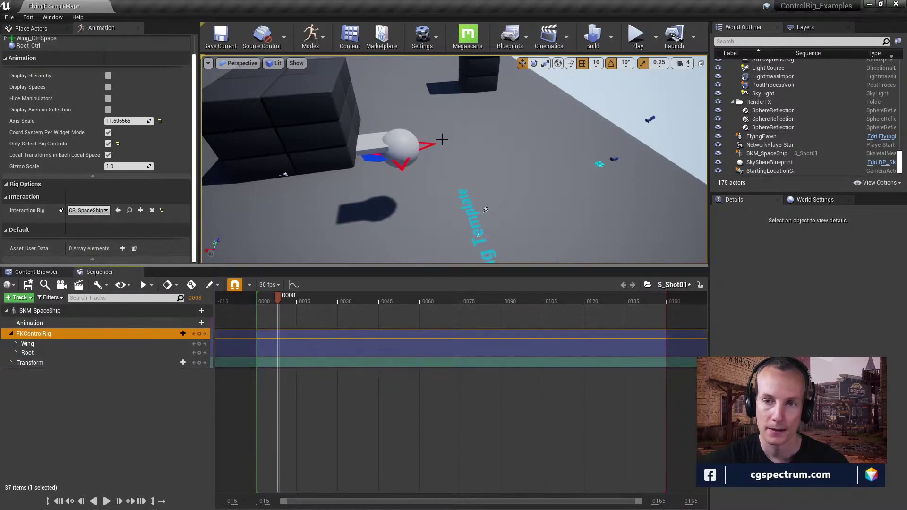
click(397, 135)
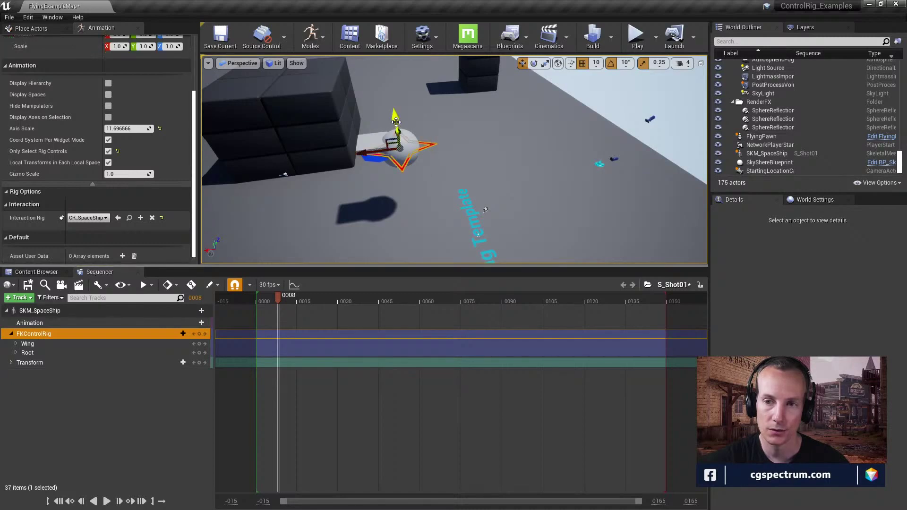
drag(396, 122, 392, 67)
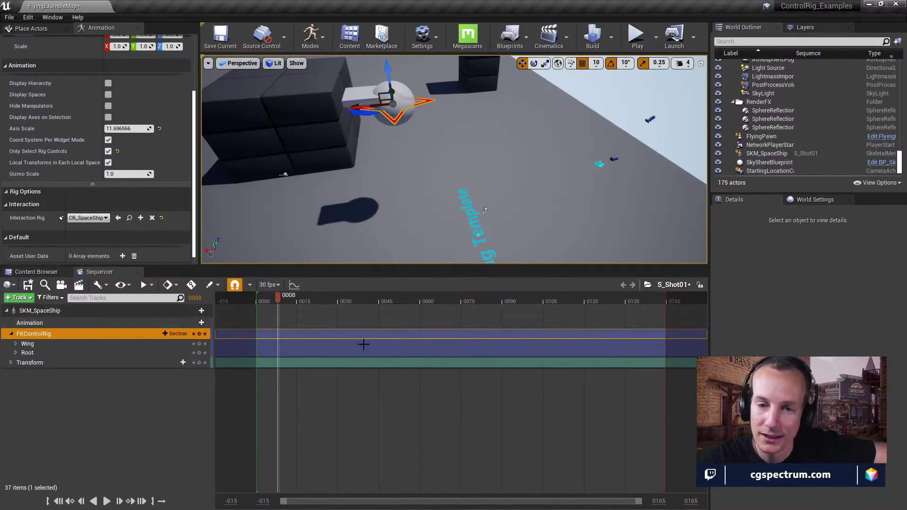
right_click(57, 312)
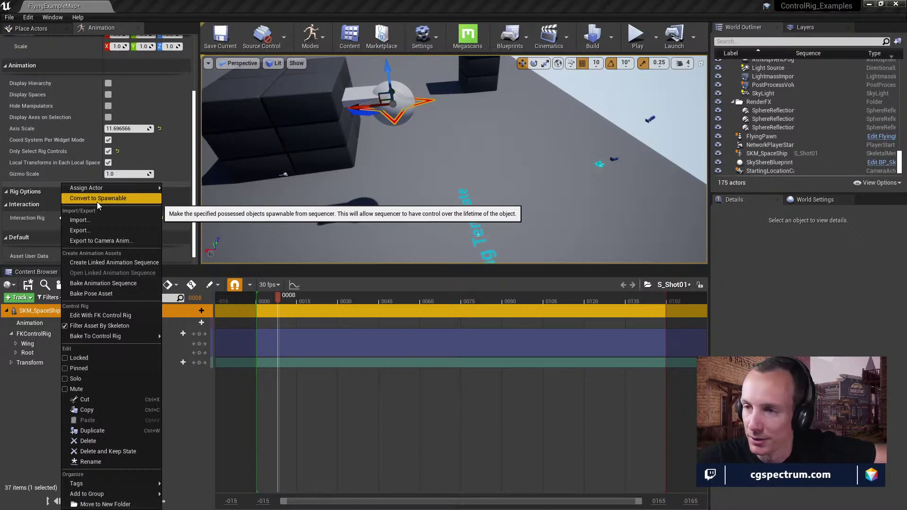
mouse_move(95, 188)
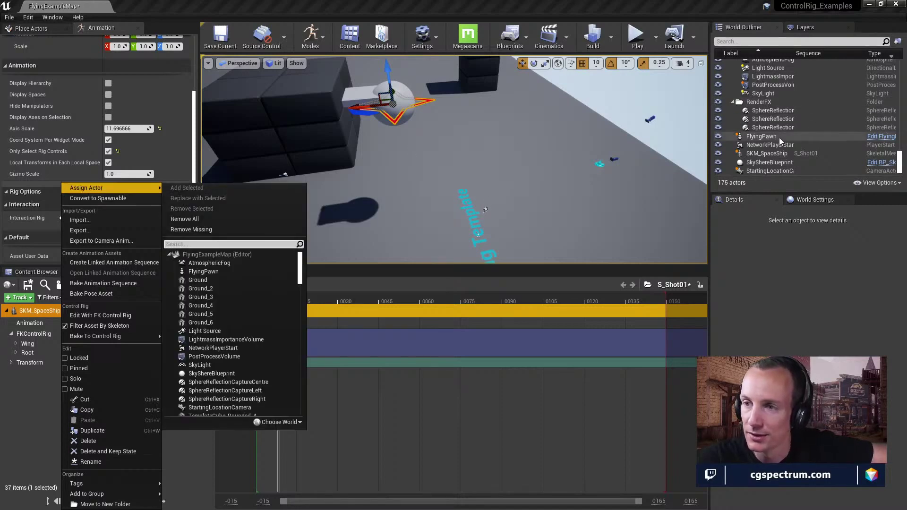
click(447, 3)
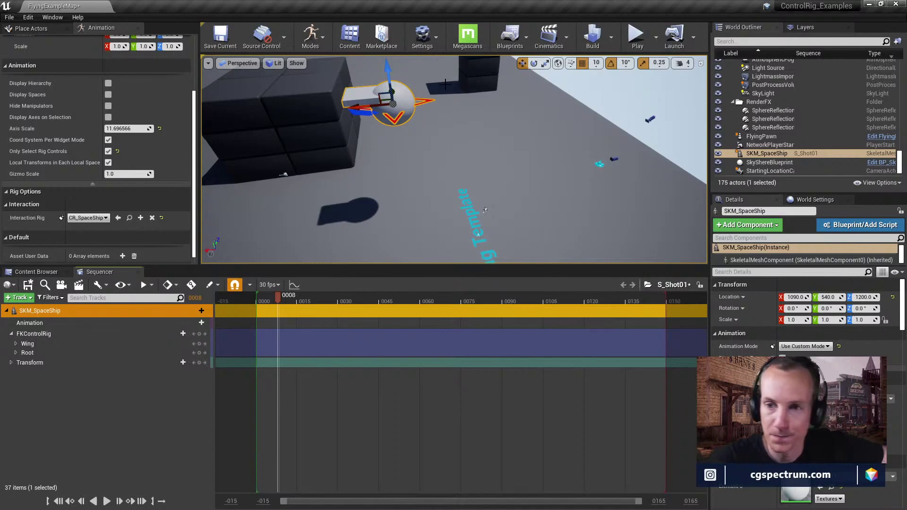
Step: Lower the spaceship, select the FKControlRig track, and scrub the playhead to frame 13 to test whether the pose holds
drag(387, 74, 391, 103)
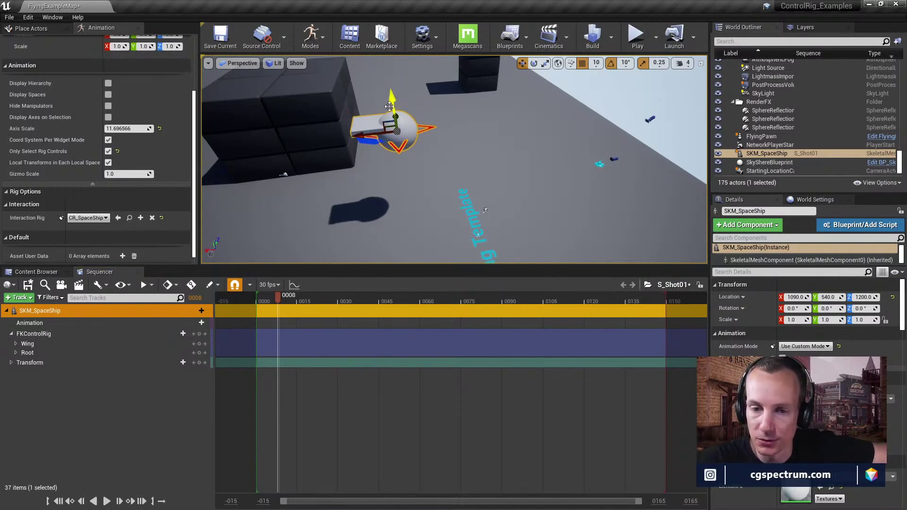
click(43, 332)
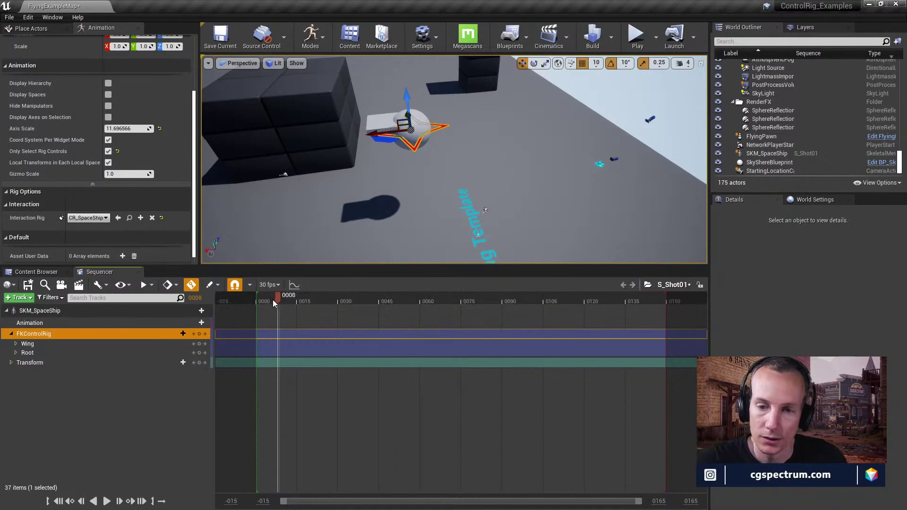
drag(273, 300, 283, 300)
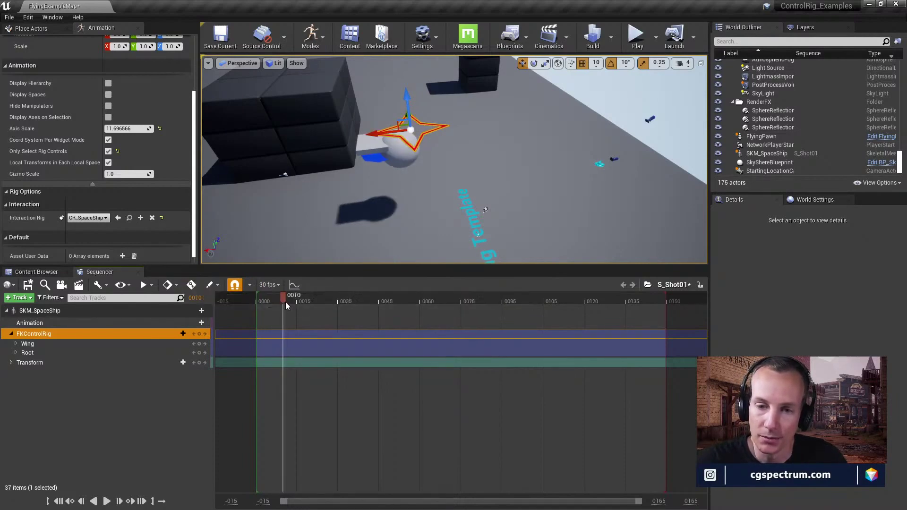
mouse_move(285, 302)
mouse_down()
mouse_move(270, 302)
mouse_move(292, 301)
mouse_up()
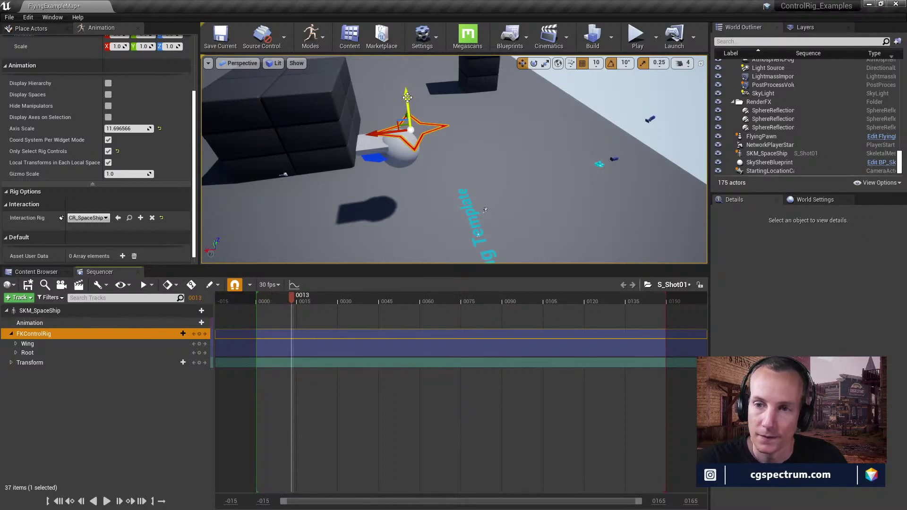
Step: Adjust the star-shaped root control's height at frame 13 again and scrub the timeline to test the pose
mouse_move(407, 97)
mouse_down()
mouse_move(405, 77)
mouse_move(408, 116)
mouse_move(407, 100)
mouse_move(408, 108)
mouse_up()
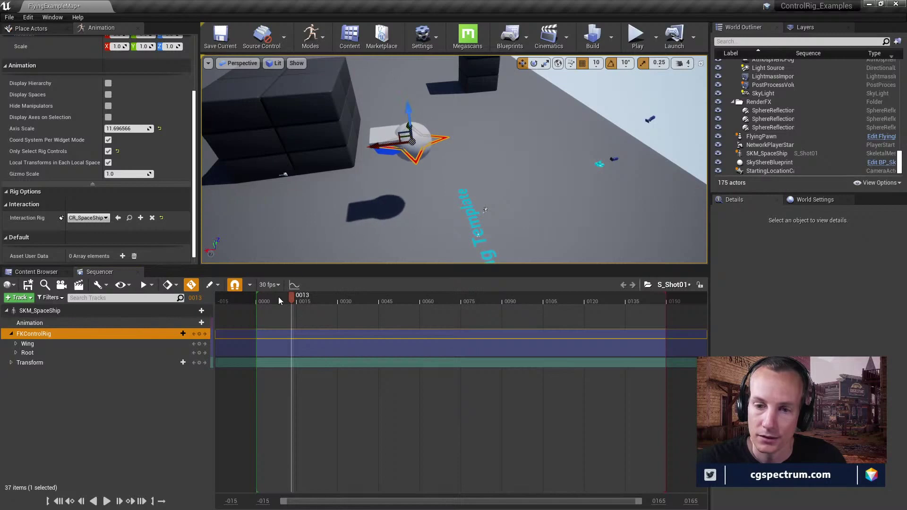
mouse_move(279, 297)
mouse_down()
mouse_move(266, 298)
mouse_move(292, 305)
mouse_up()
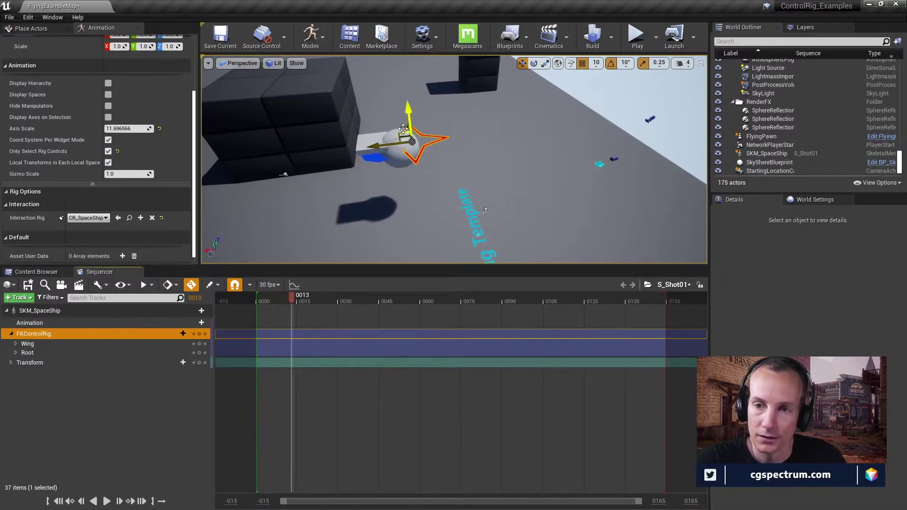
drag(409, 109, 415, 102)
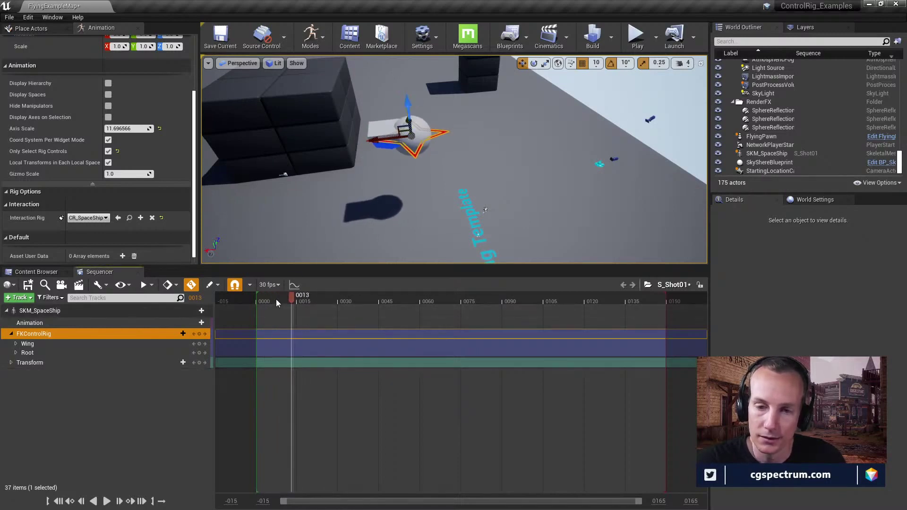
Step: Move the playhead to frame 3, keyframe the whole FKControlRig track, and expand the Wing channels
drag(276, 299, 264, 305)
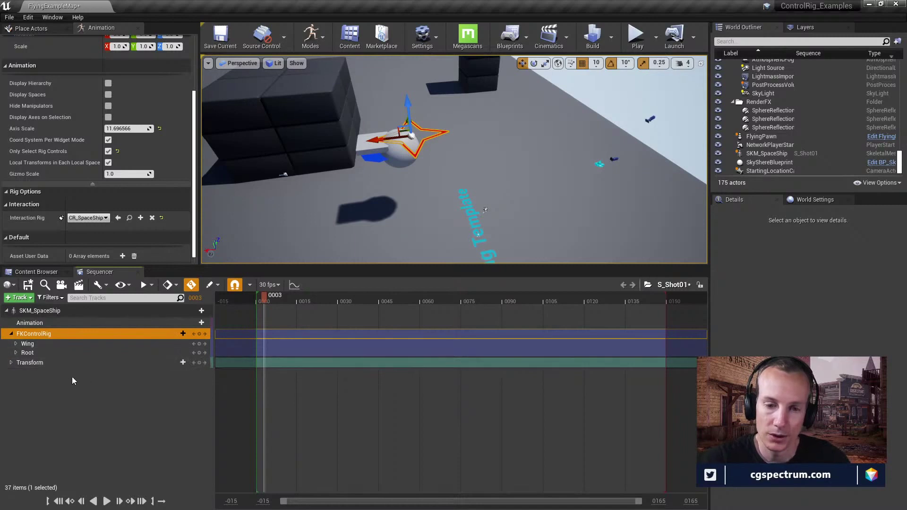
click(201, 335)
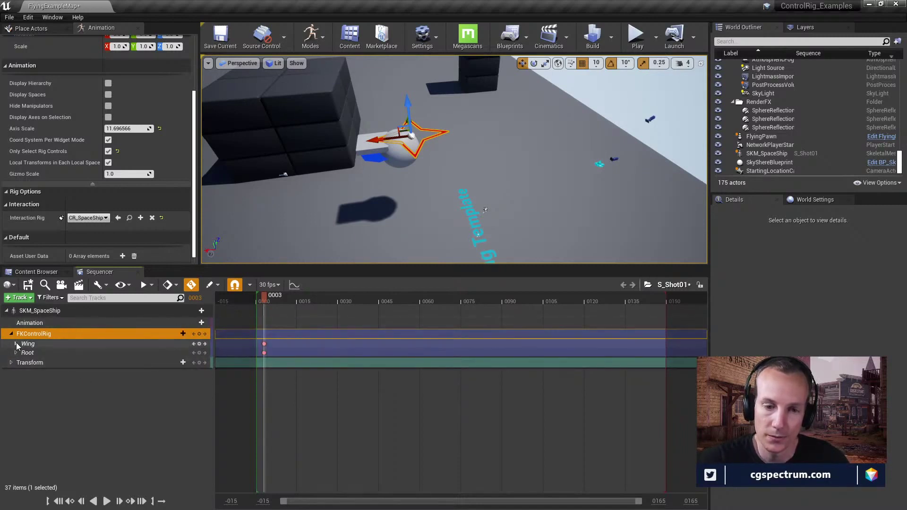
click(16, 344)
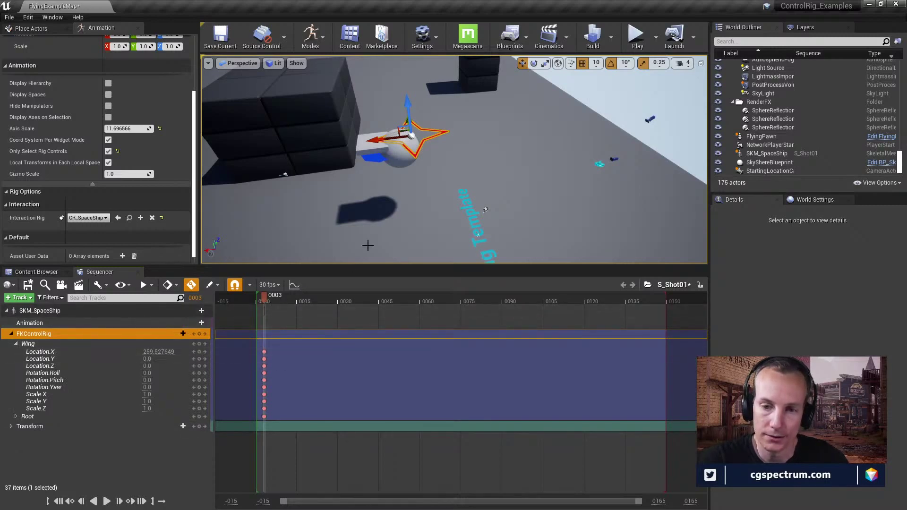
Step: Rotate the spaceship with its star-shaped root control at frame 3
key(e)
drag(396, 165, 446, 165)
right_drag(452, 182, 421, 163)
drag(431, 140, 423, 163)
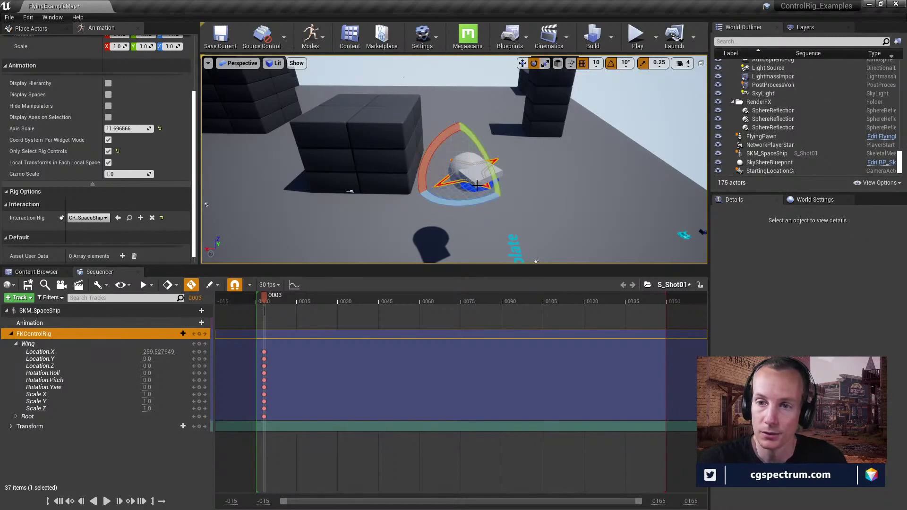
Step: Switch the transform gizmo to local space, then move the spaceship up and tilt it with the root control
key(w)
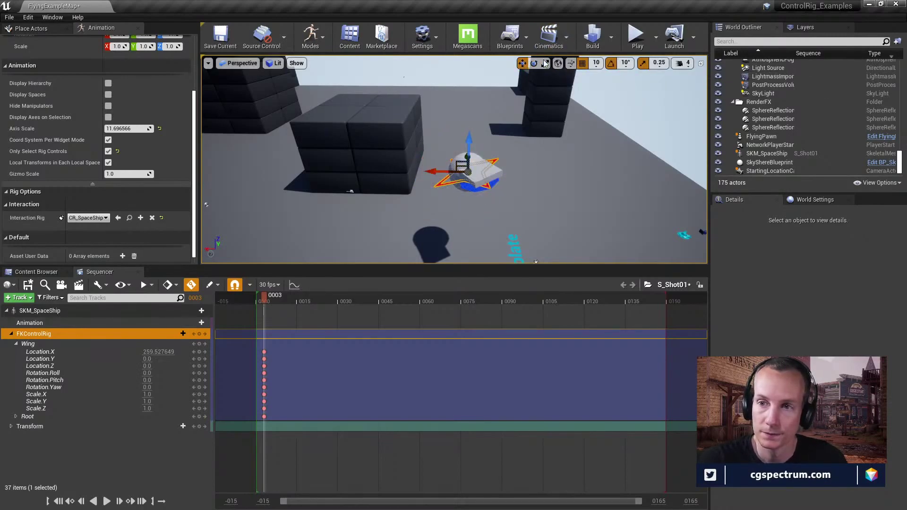
click(558, 62)
drag(463, 141, 413, 73)
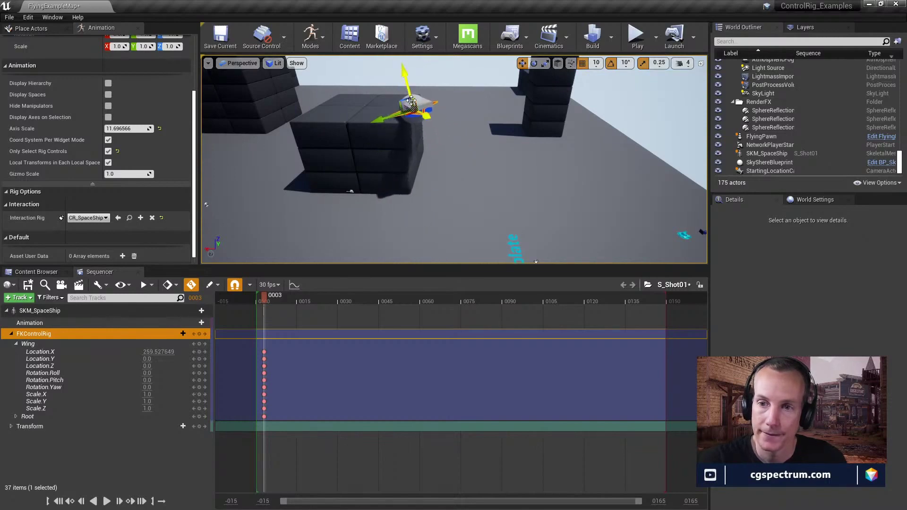
drag(409, 105, 441, 166)
key(e)
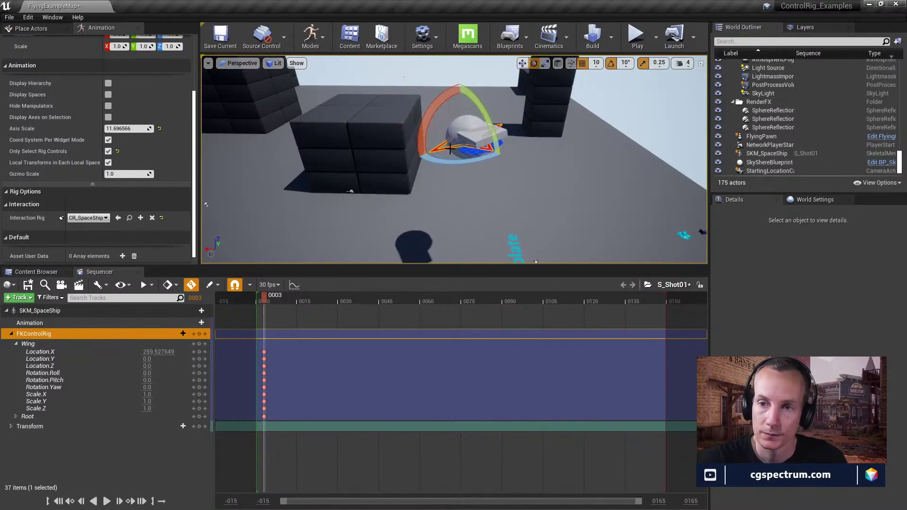
drag(427, 123, 452, 157)
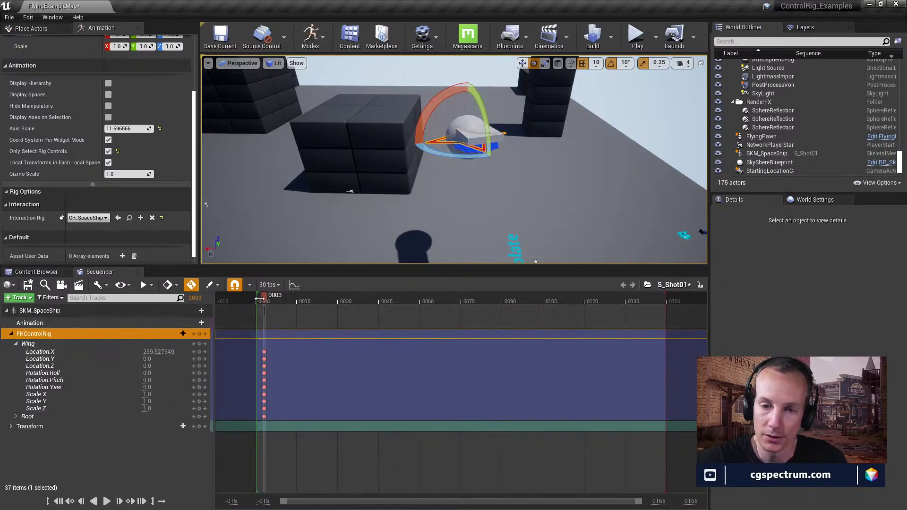
Step: At frame 44, move the spaceship farther back past the dark blocks, bank and turn it, and keyframe the Wing control
drag(265, 297, 378, 309)
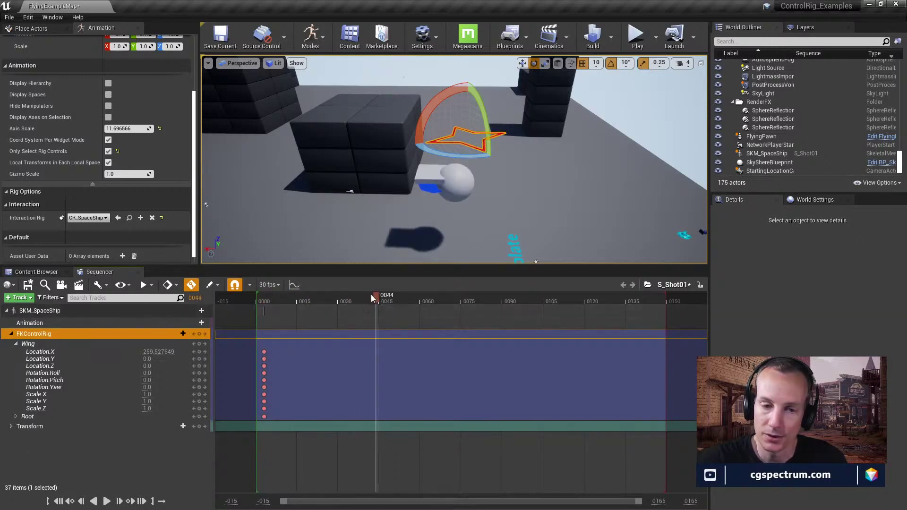
key(w)
drag(480, 146, 442, 97)
key(e)
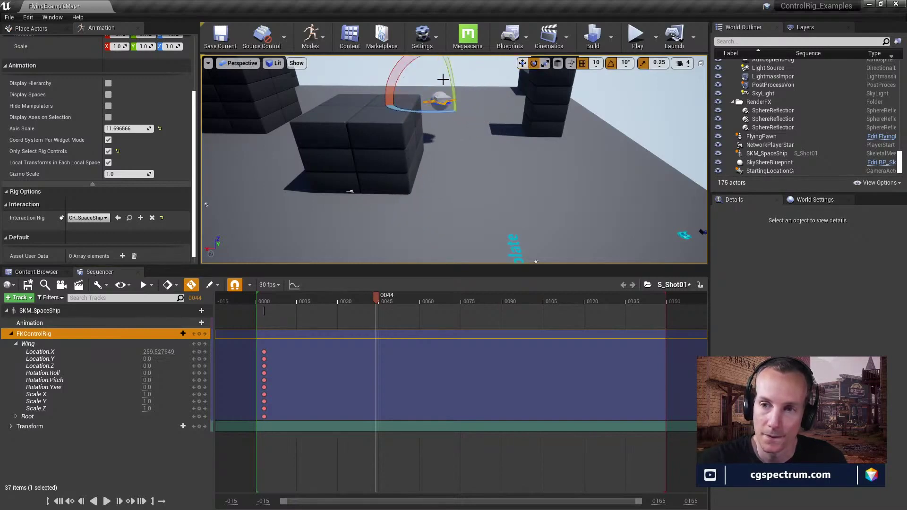
drag(398, 75, 398, 80)
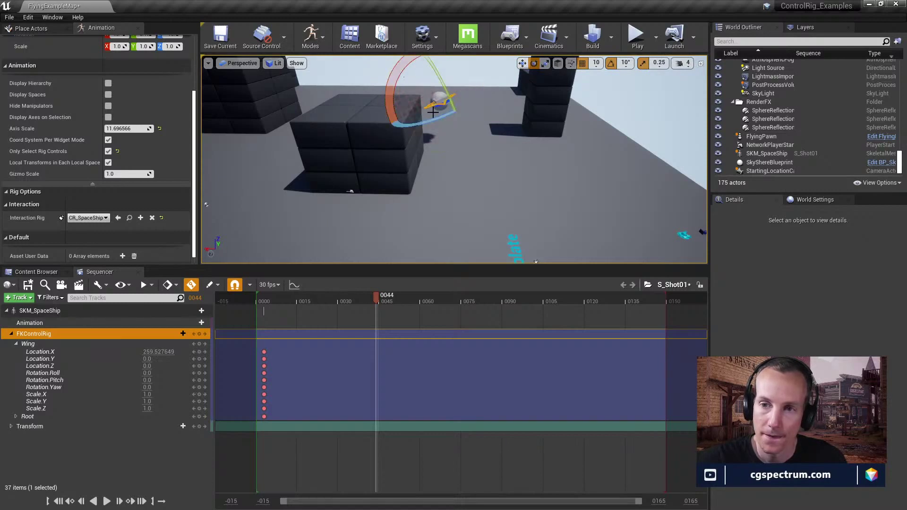
drag(422, 124, 457, 106)
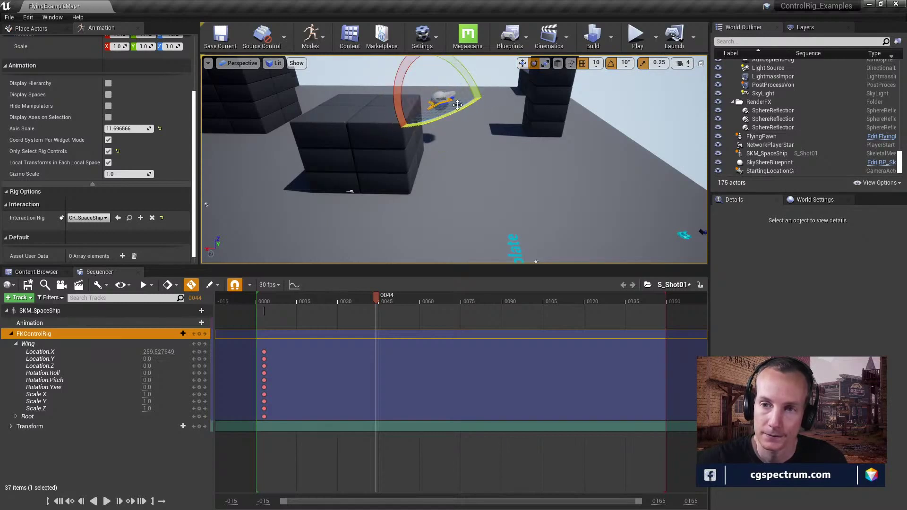
scroll(527, 108, up, 2)
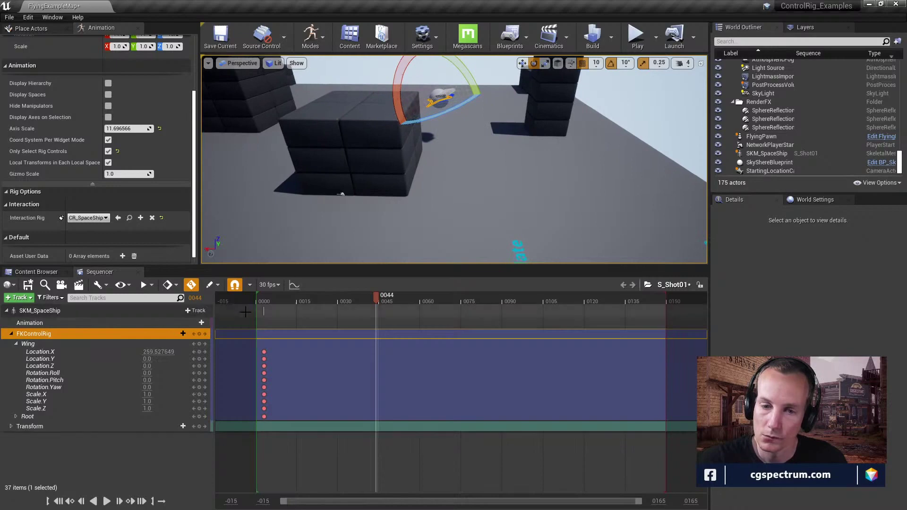
click(200, 345)
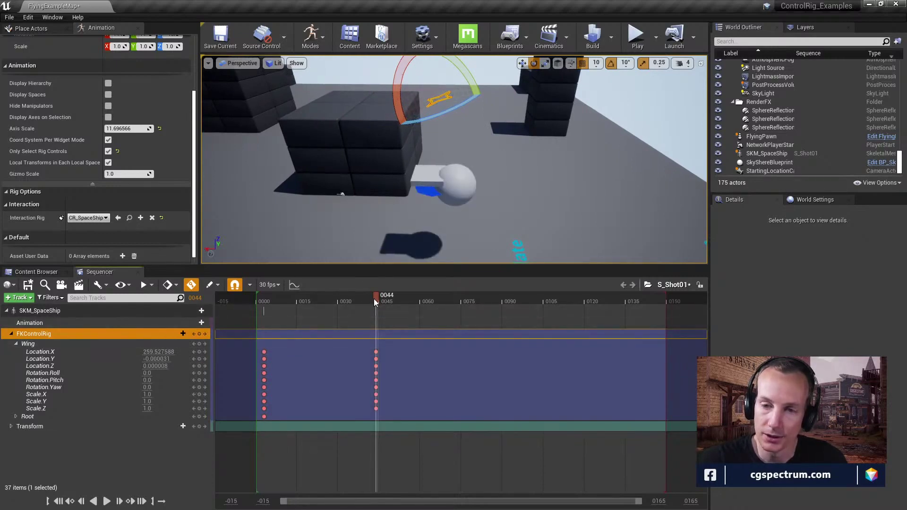
Step: Scrub back to frame 5 and delete all keyframes from the FKControlRig track
drag(375, 299, 272, 299)
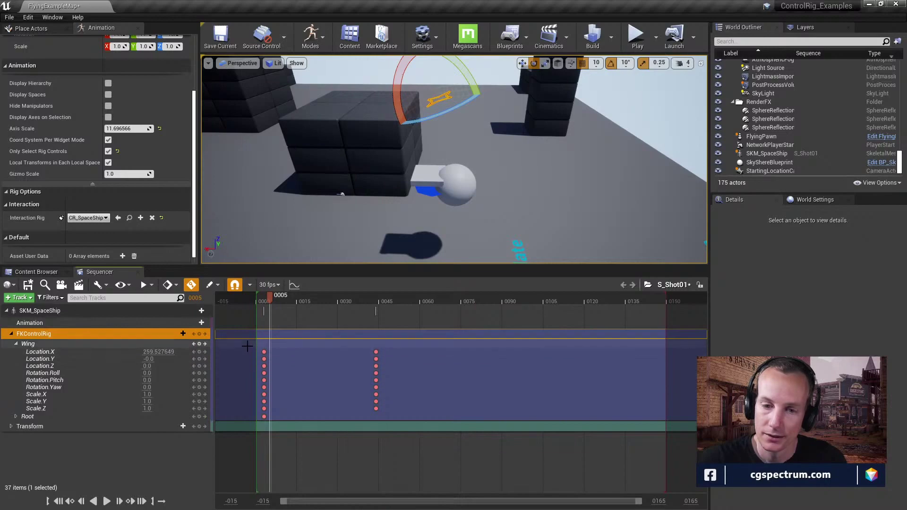
drag(243, 349, 445, 424)
key(Delete)
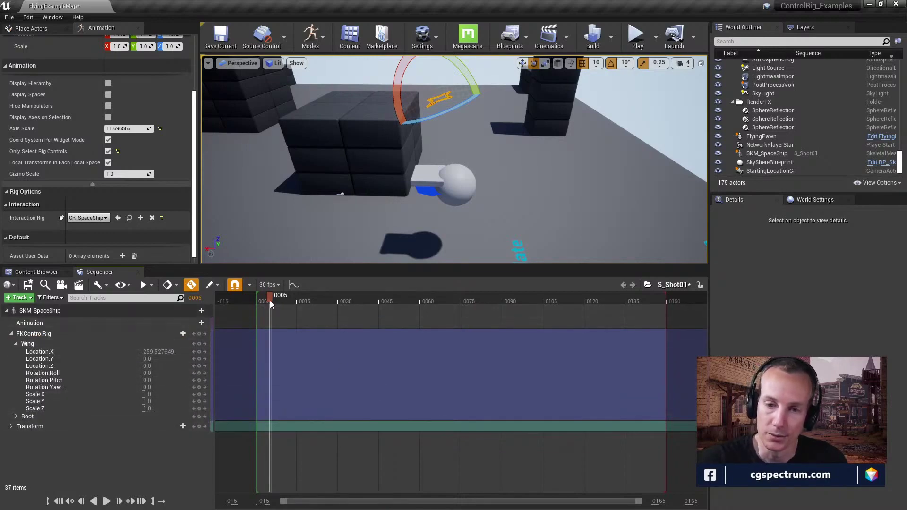
Step: Move the playhead to frame 2 and nudge the spaceship's root control with the move gizmo
mouse_move(271, 300)
mouse_down()
mouse_move(313, 302)
mouse_move(261, 310)
mouse_up()
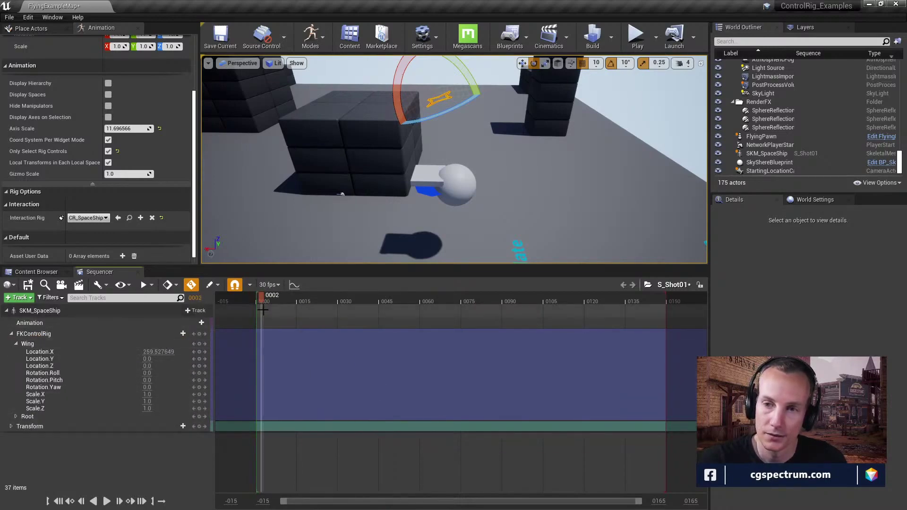
key(w)
drag(429, 69, 428, 69)
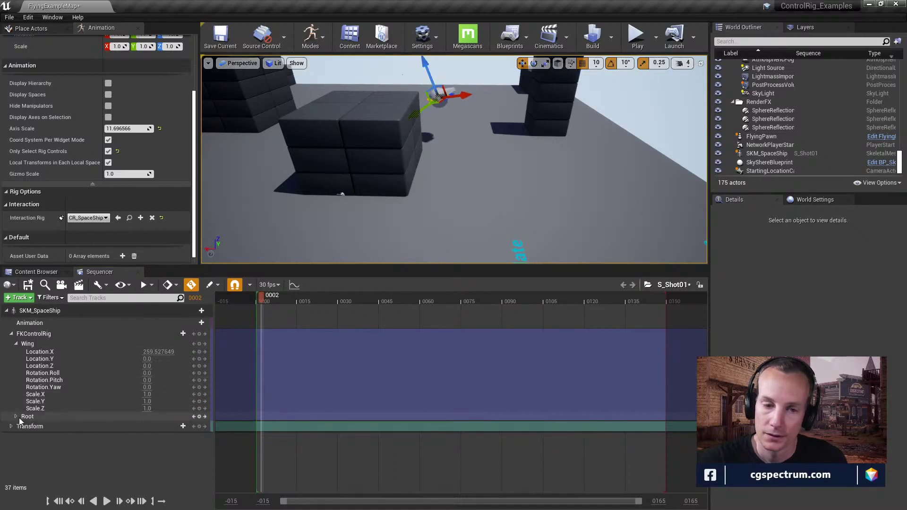
scroll(112, 184, up, 2)
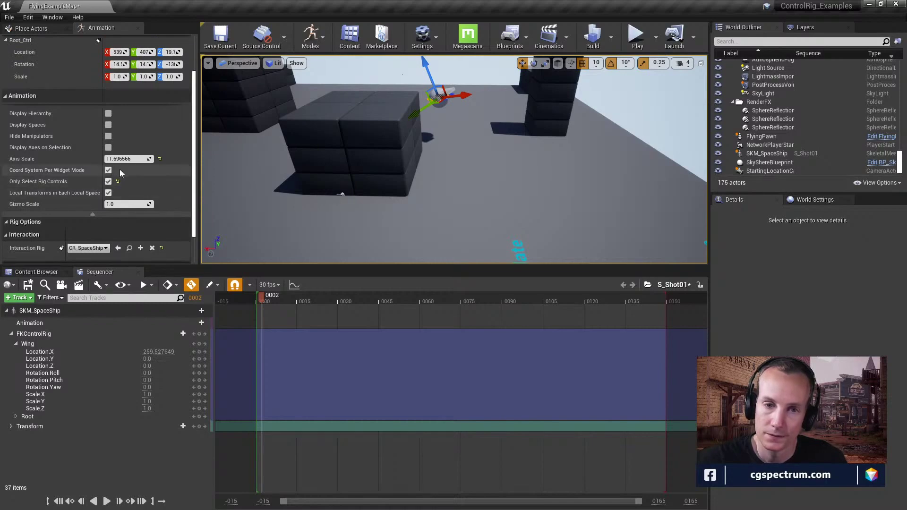
scroll(120, 170, up, 3)
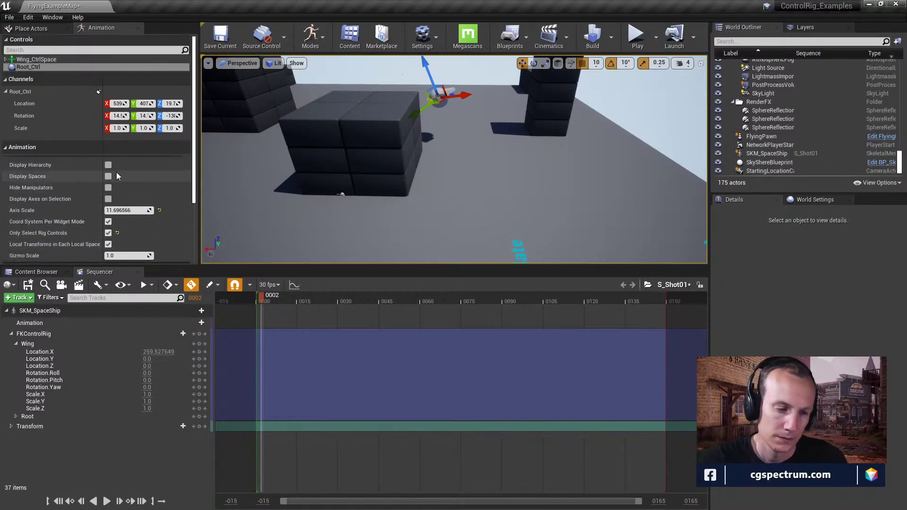
scroll(113, 168, down, 4)
scroll(113, 169, down, 2)
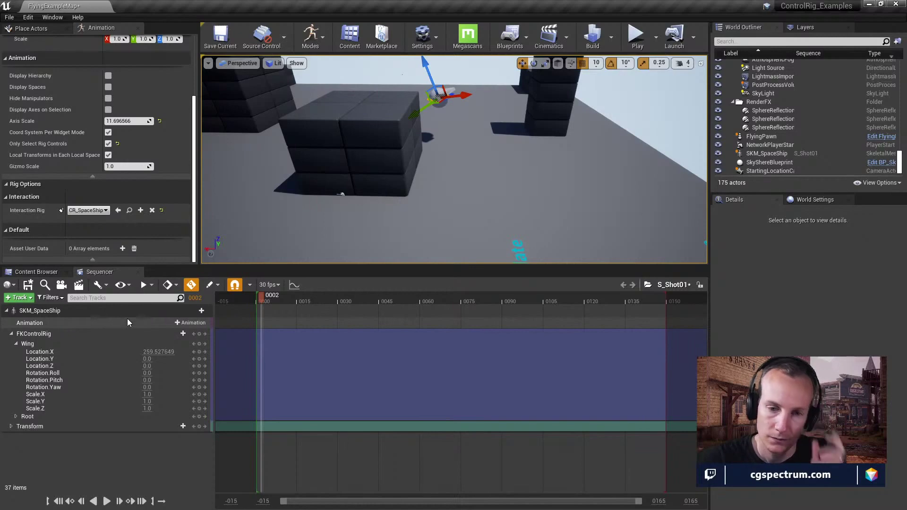
Step: Select the FKControlRig track, move the spaceship along its local X axis toward the tall block stack, and keyframe the rig at frame 2
click(126, 319)
click(115, 337)
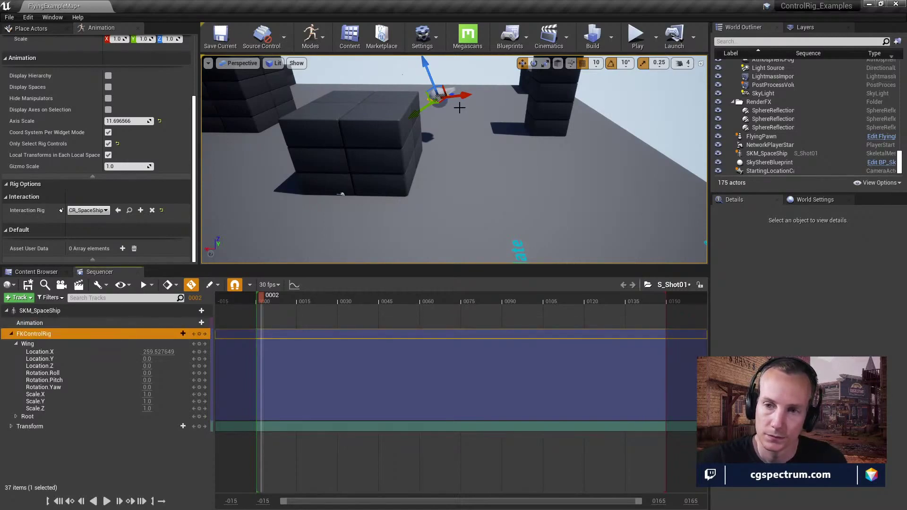
drag(469, 94, 487, 110)
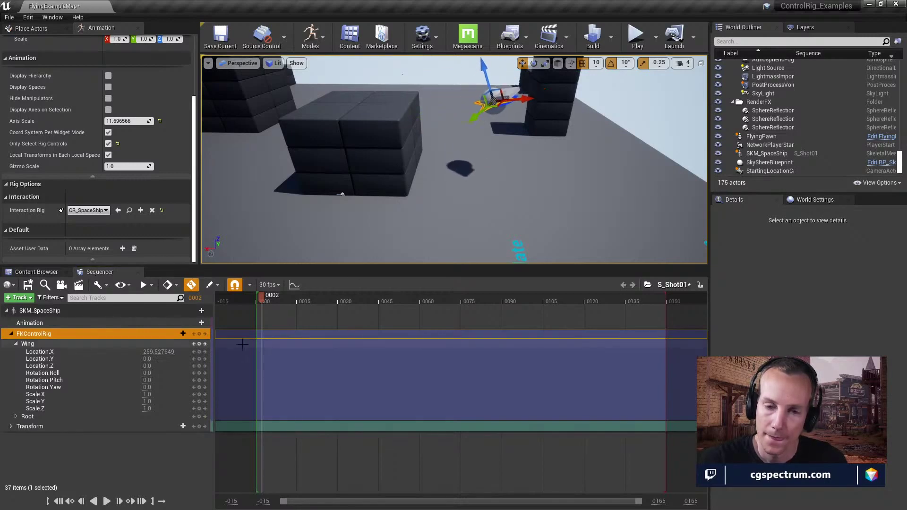
click(205, 344)
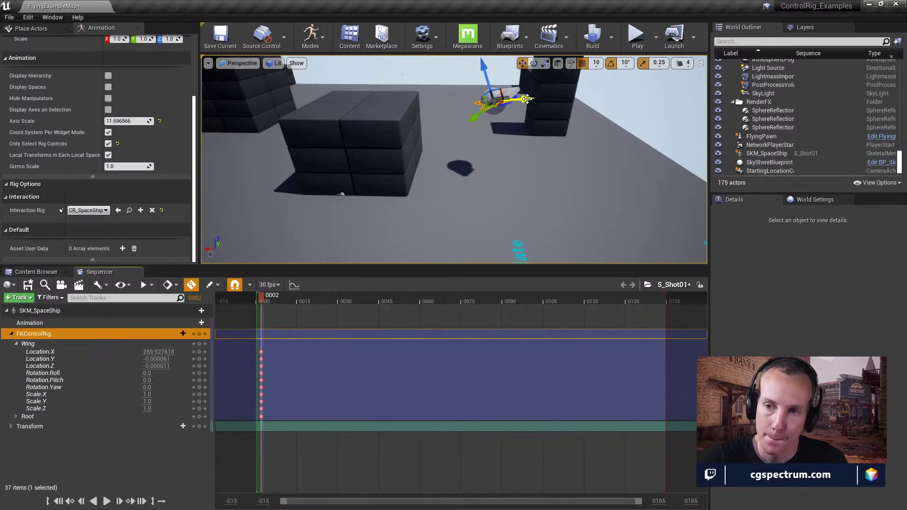
Step: Move the spaceship back toward the large block along X and keyframe the FKControlRig track at frame 30, repositioning the ship again
drag(527, 99, 487, 102)
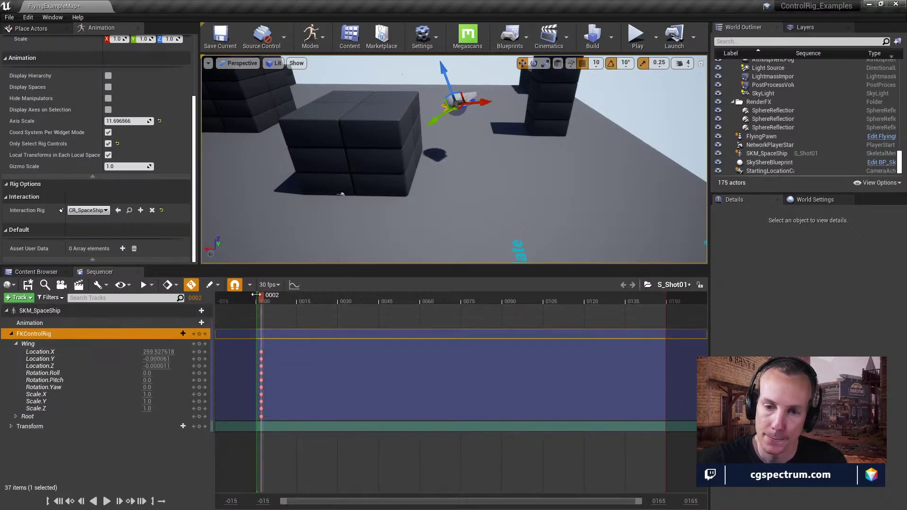
drag(255, 294, 338, 295)
click(205, 333)
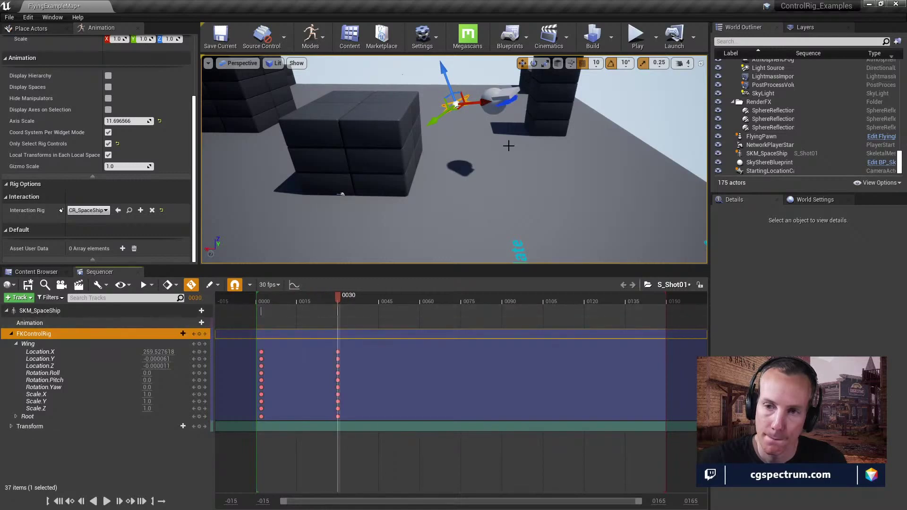
drag(475, 103, 369, 234)
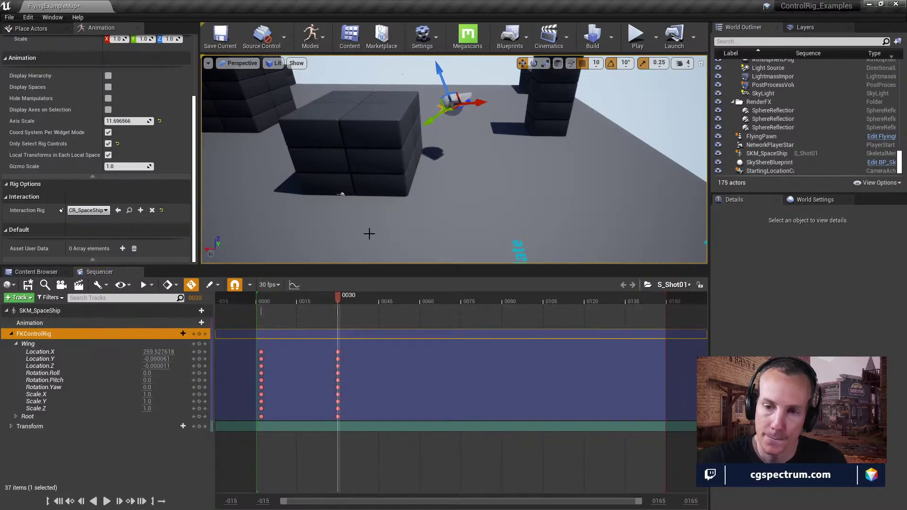
Step: At frame 23, expand the Root channels and shift the spaceship back and forth along X with its root control
drag(338, 298, 319, 306)
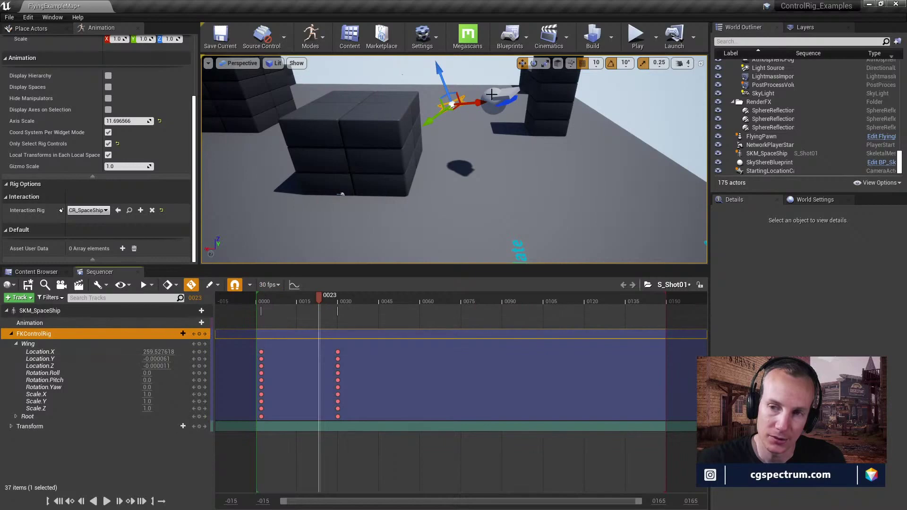
drag(475, 105, 420, 150)
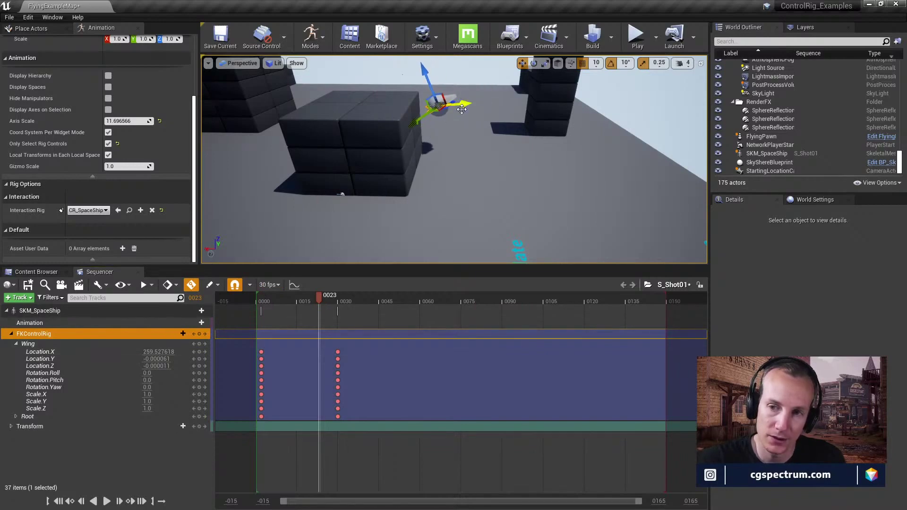
drag(461, 109, 471, 106)
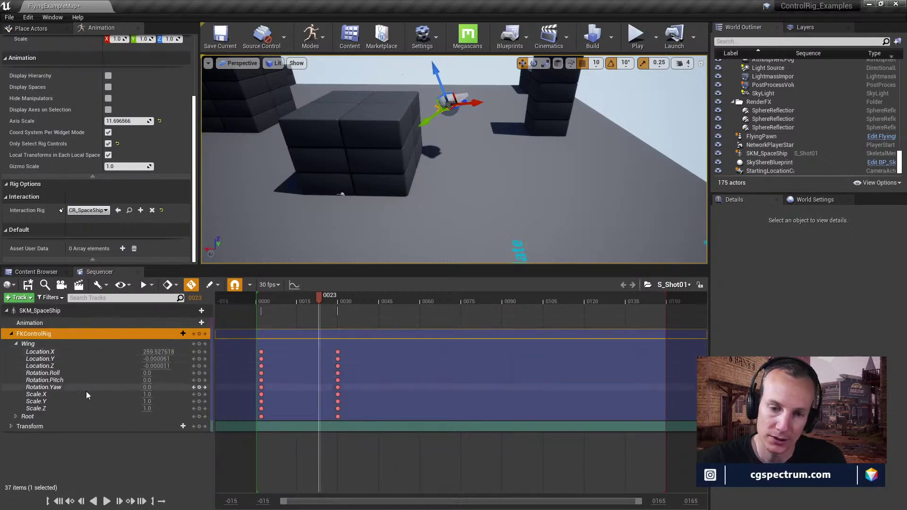
click(15, 416)
scroll(28, 435, down, 1)
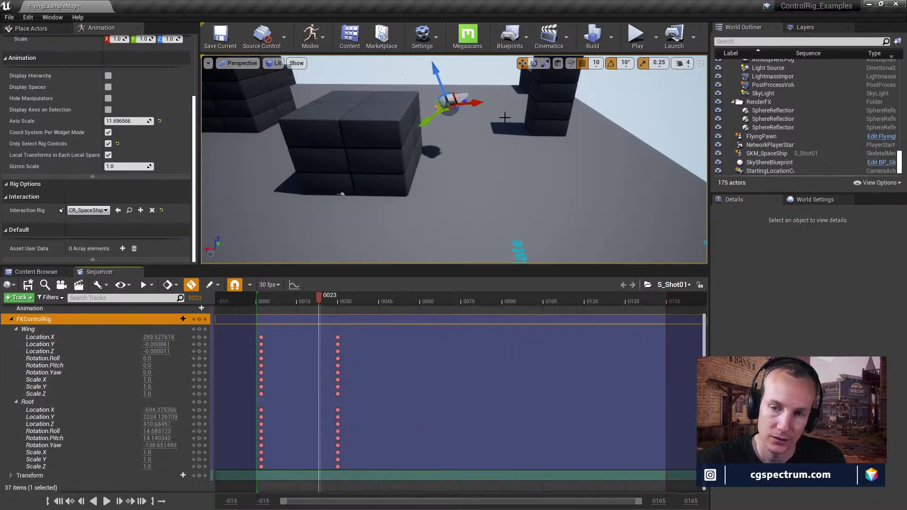
drag(463, 104, 582, 97)
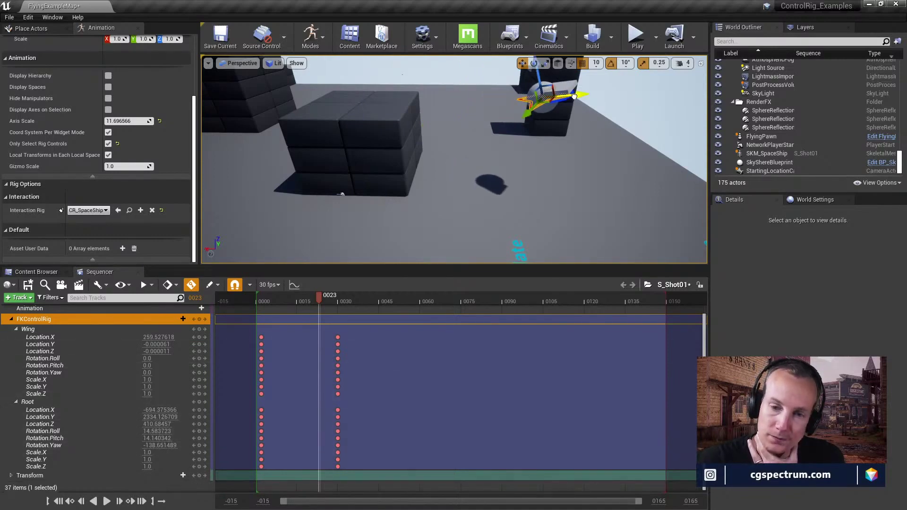
drag(574, 97, 526, 90)
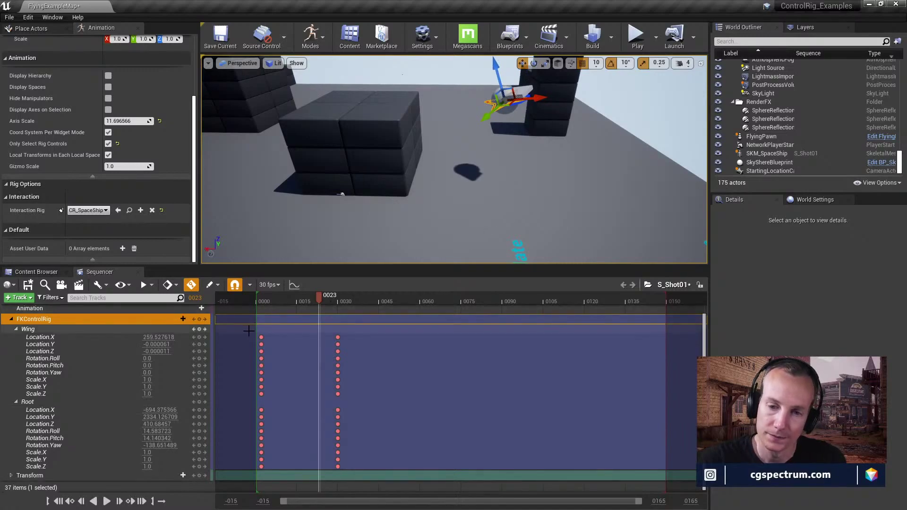
Step: Delete all Wing and Root keyframes from the FKControlRig track and nudge the spaceship along its X axis
drag(249, 332, 418, 468)
key(Delete)
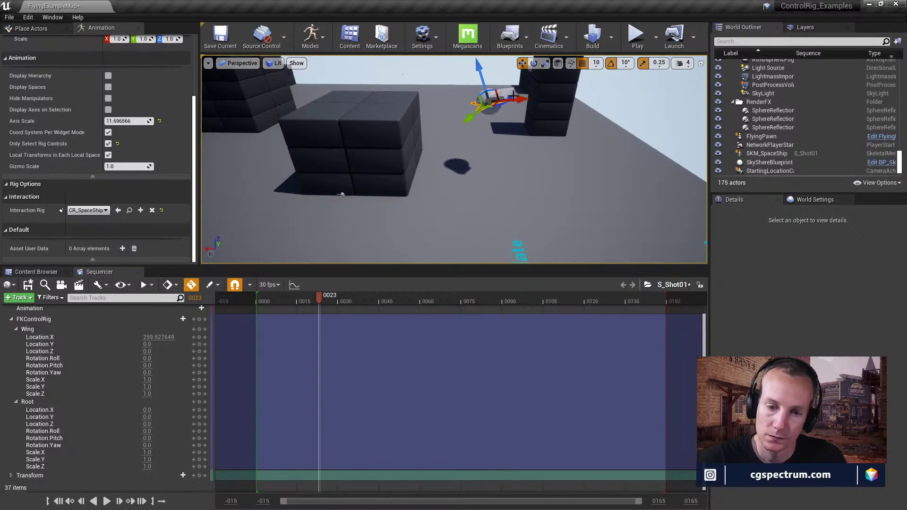
mouse_move(506, 93)
right_down()
mouse_move(468, 92)
mouse_move(504, 91)
right_up()
mouse_move(532, 100)
mouse_down()
mouse_move(492, 98)
mouse_move(541, 100)
mouse_up()
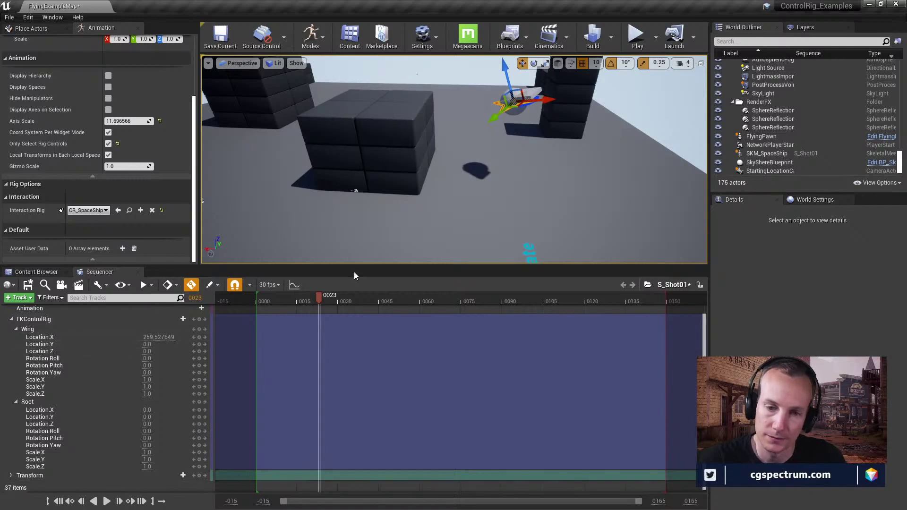
Step: Collapse the Wing and Root channels, keeping the FKControlRig track itself expanded
click(16, 329)
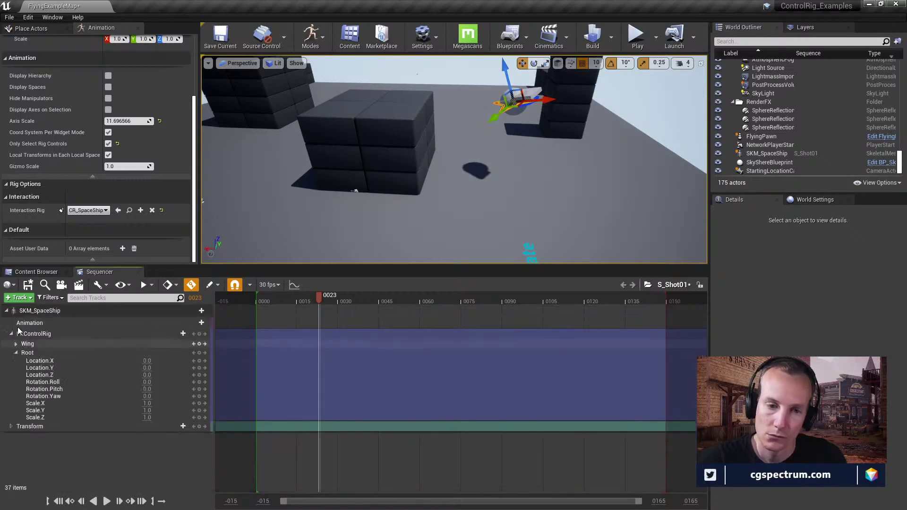
click(16, 352)
click(11, 334)
click(11, 334)
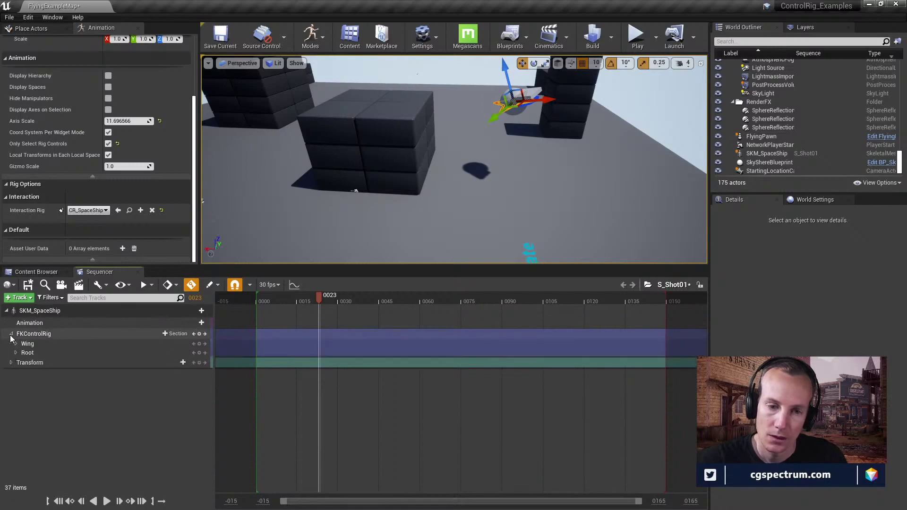
Step: Examine the actions available for the FKControlRig track and the SKM_SpaceShip binding, including Bake To Control Rig, and the list of editor modes
click(28, 334)
right_click(29, 338)
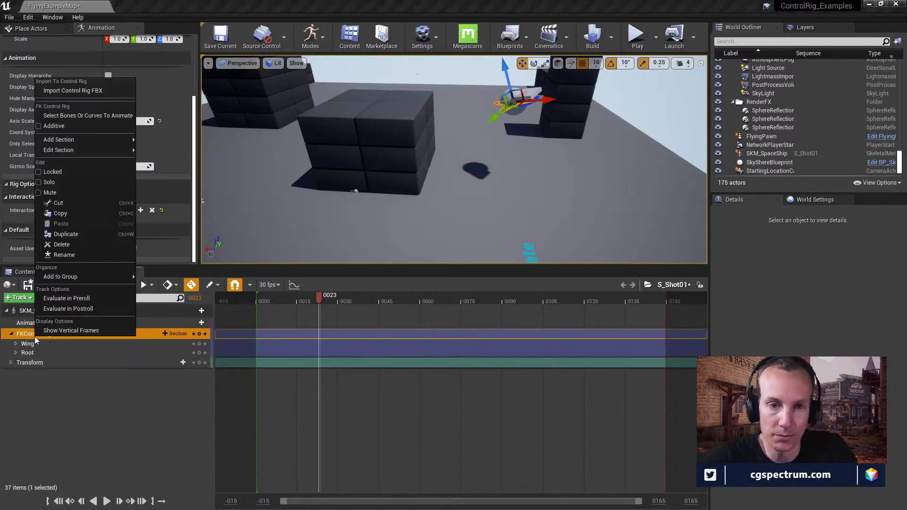
click(66, 404)
right_click(42, 314)
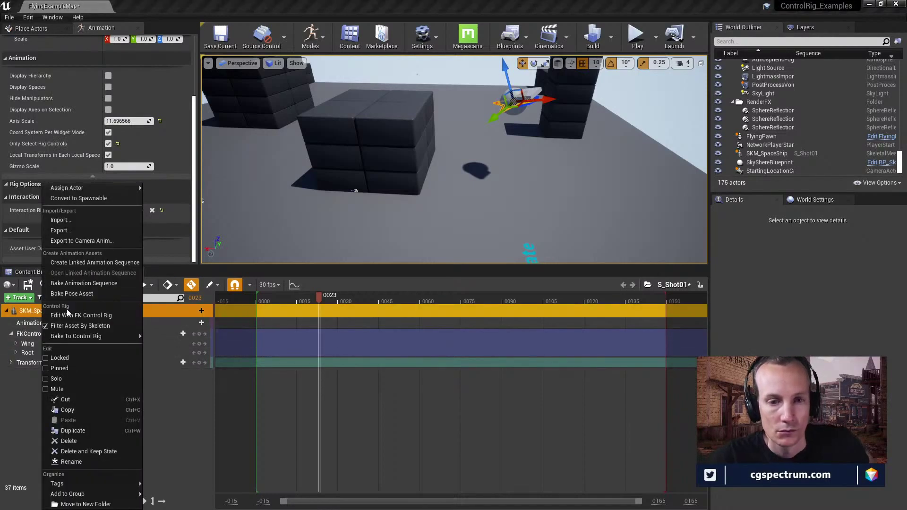
mouse_move(109, 338)
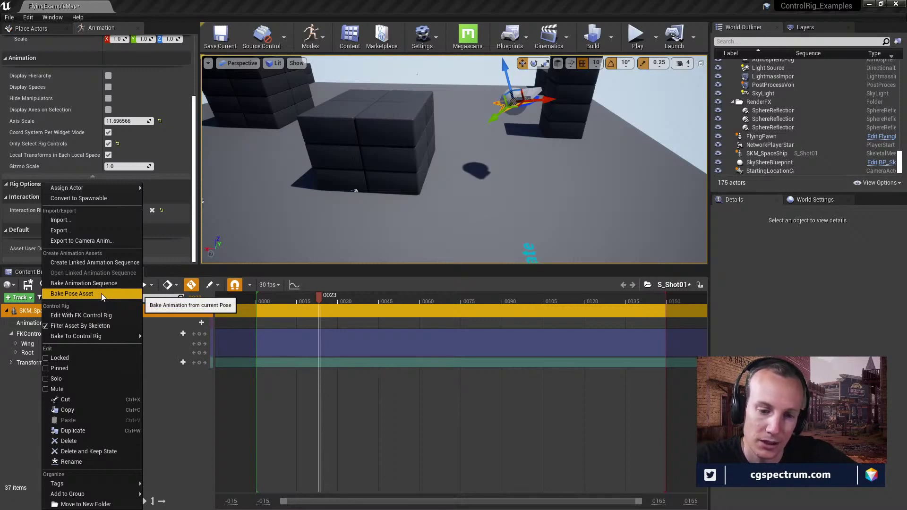
mouse_move(87, 482)
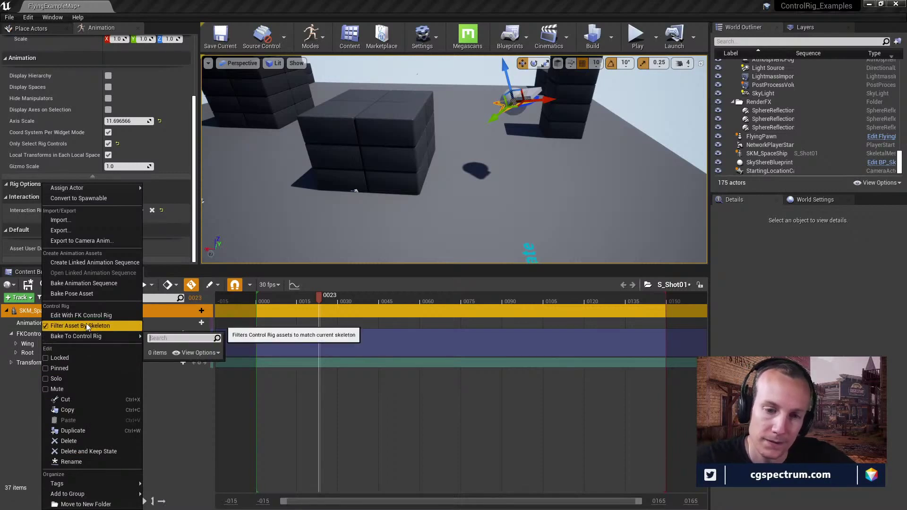
click(33, 386)
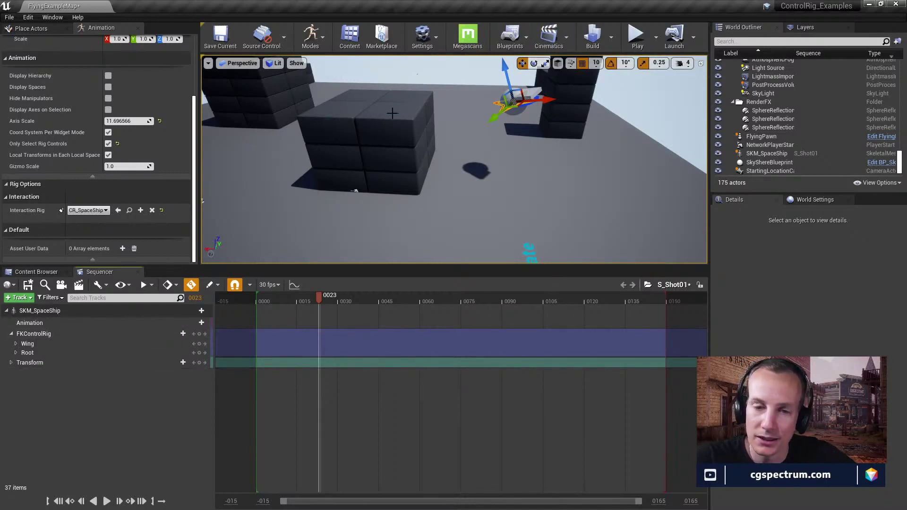
click(312, 37)
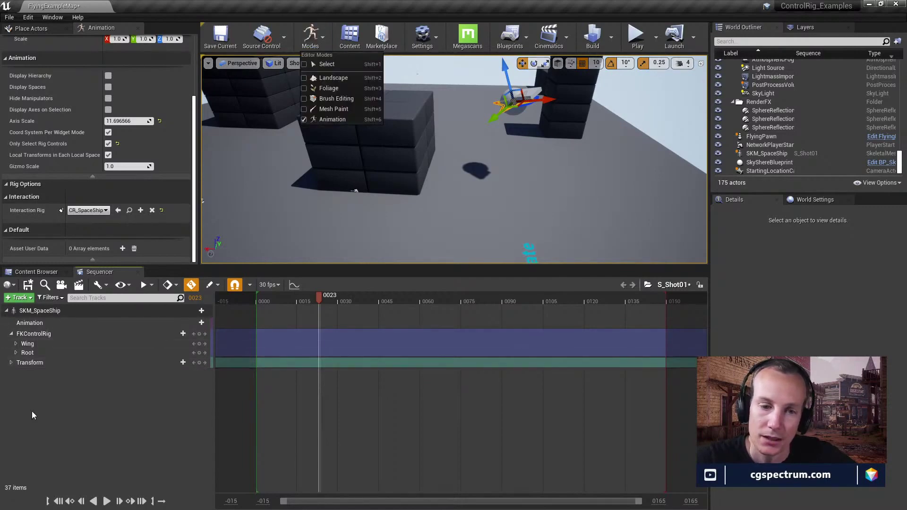
drag(311, 4, 359, 1)
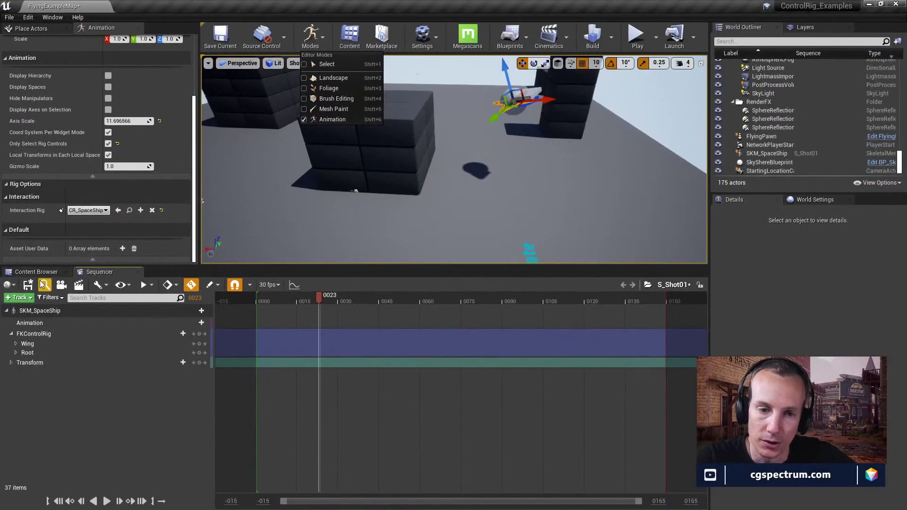
Step: Search the project's entire Content folder for assets named "FK_" and clear the search
click(43, 284)
click(34, 374)
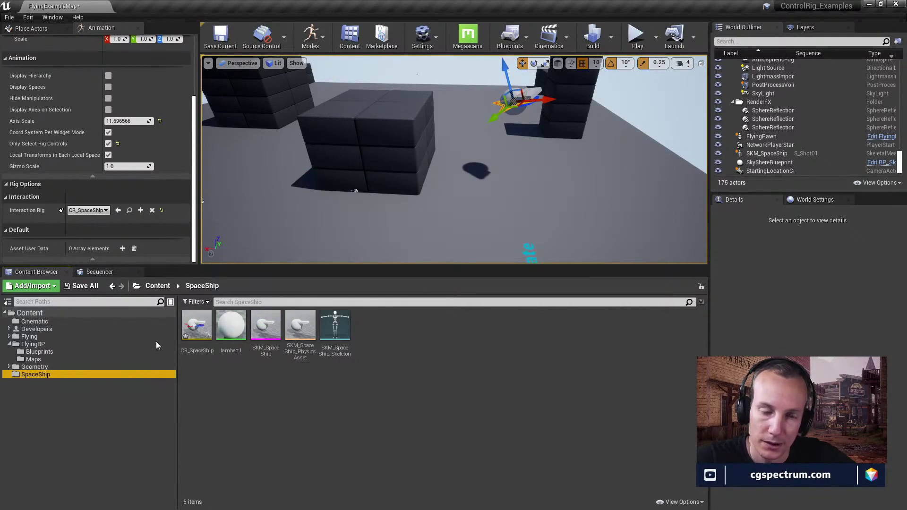
click(64, 313)
click(269, 302)
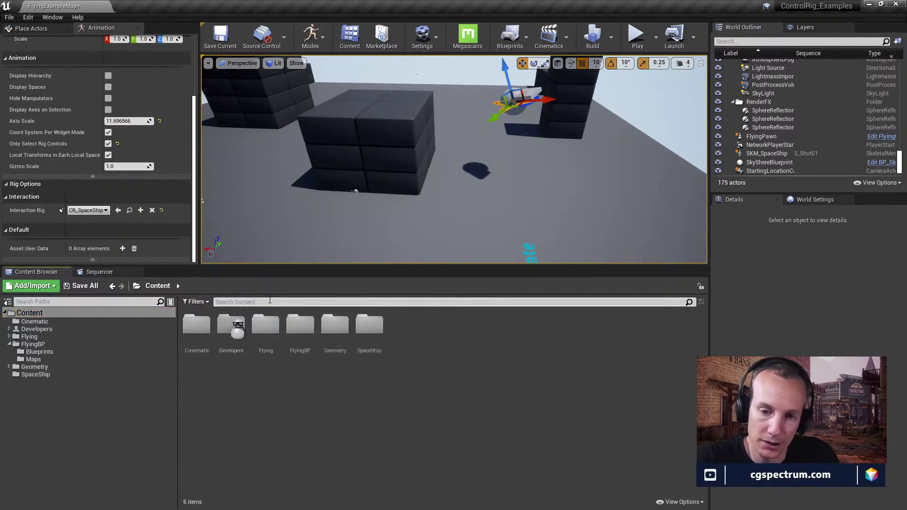
text(fr)
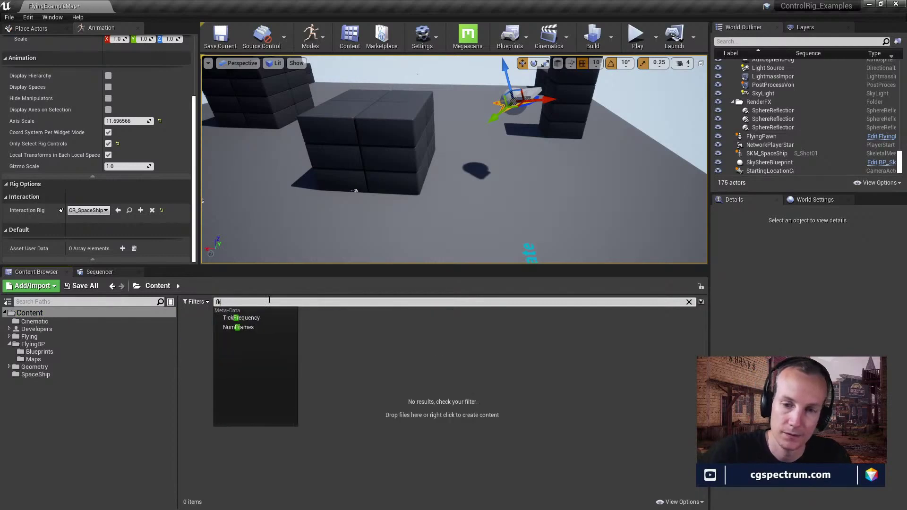
text(_)
key(BackSpace)
text(FK_)
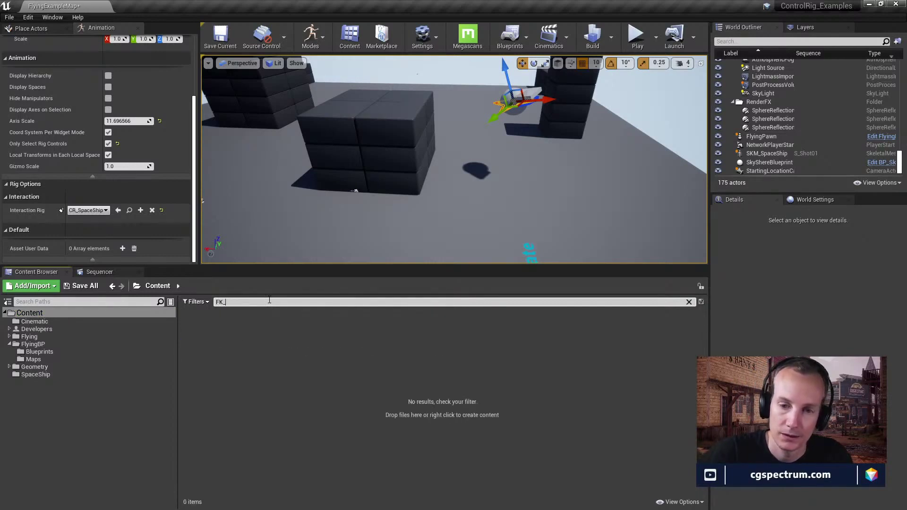
key(BackSpace)
key(BackSpace)
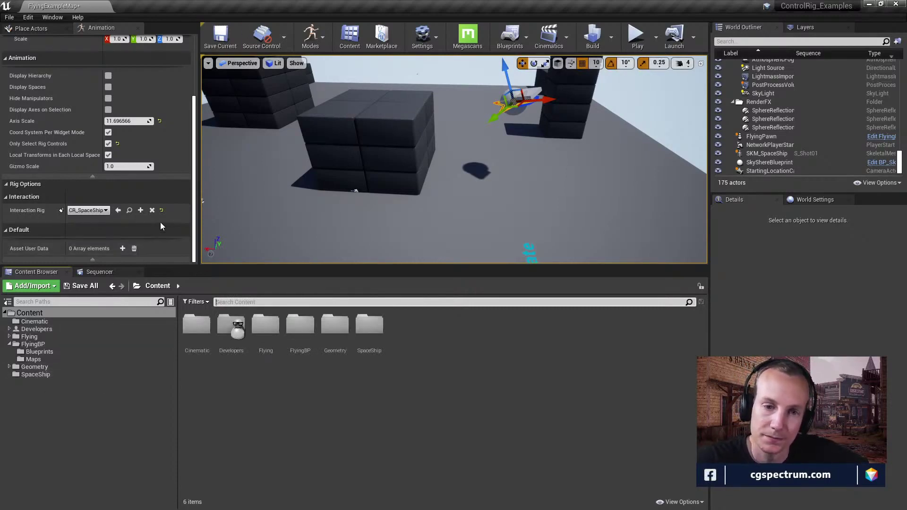
Step: Look through the SpaceShip folder and the FlyingBP Blueprints folder for a Control Rig asset
click(29, 374)
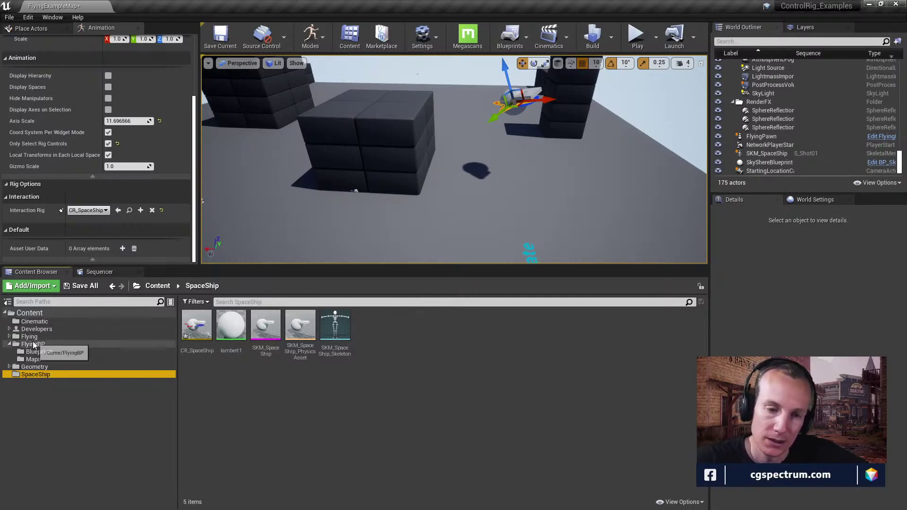
click(33, 344)
click(36, 352)
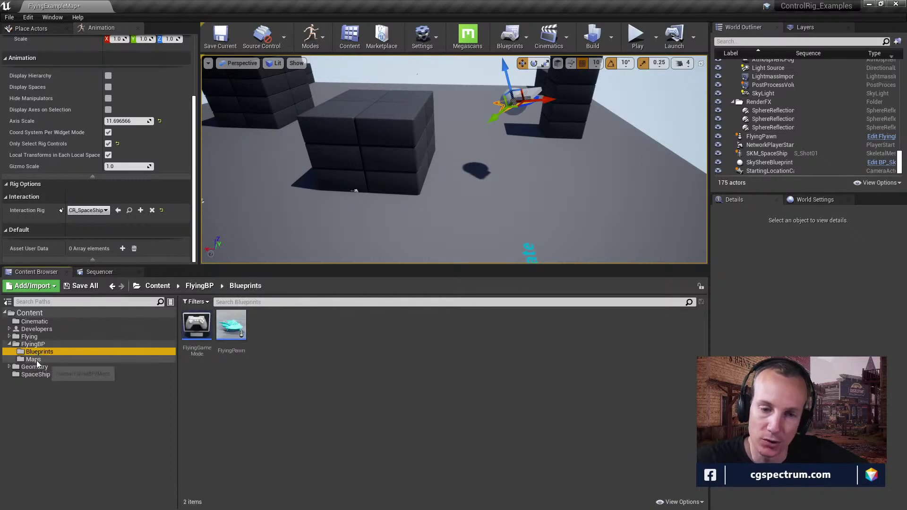
Step: Return to the S_Shot01 sequence and select the Wing control under FKControlRig
click(99, 272)
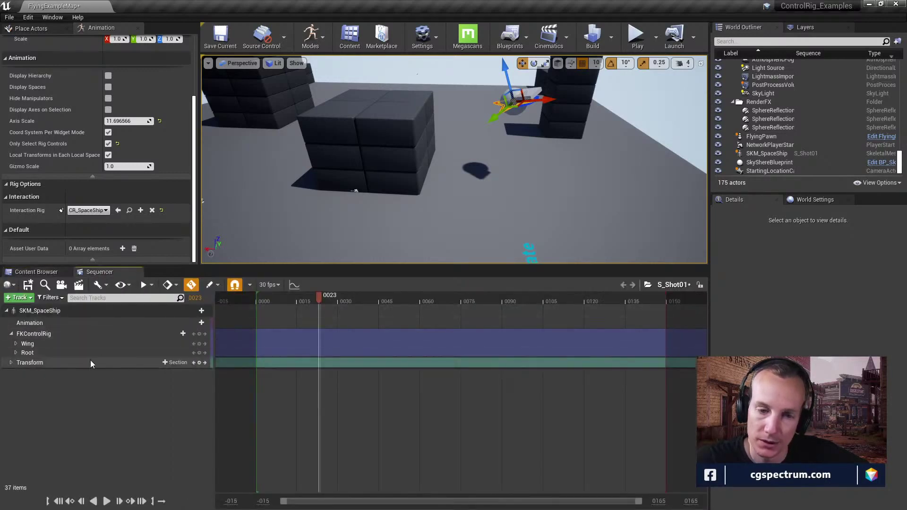
click(40, 345)
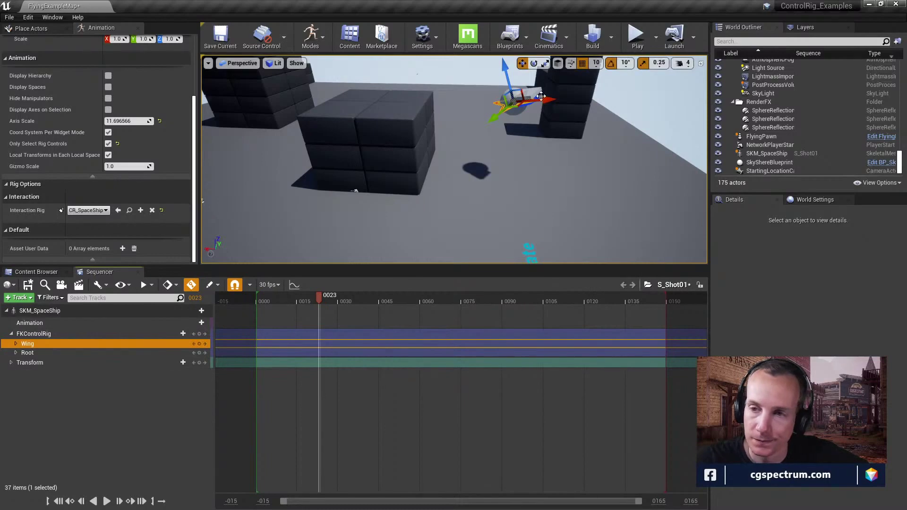
Step: Expand the Wing control's channels and try moving the Root control along its X axis in the level
click(15, 344)
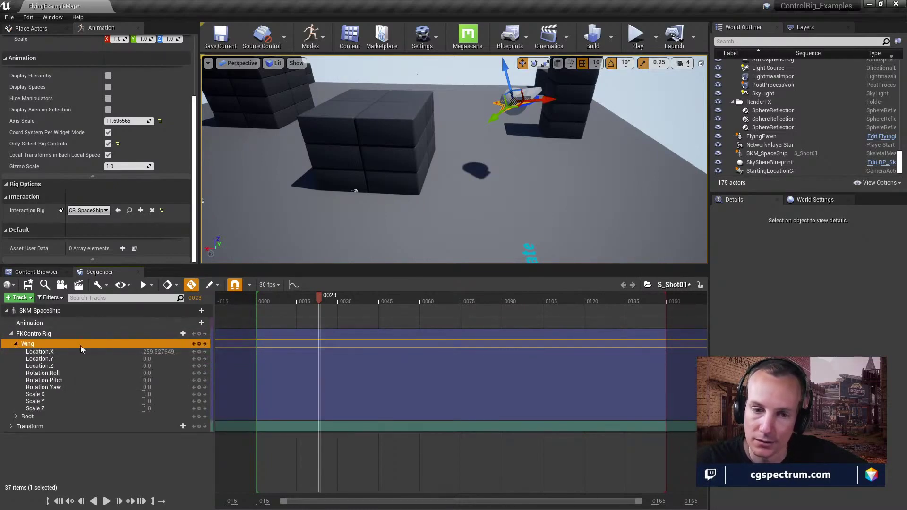
click(27, 416)
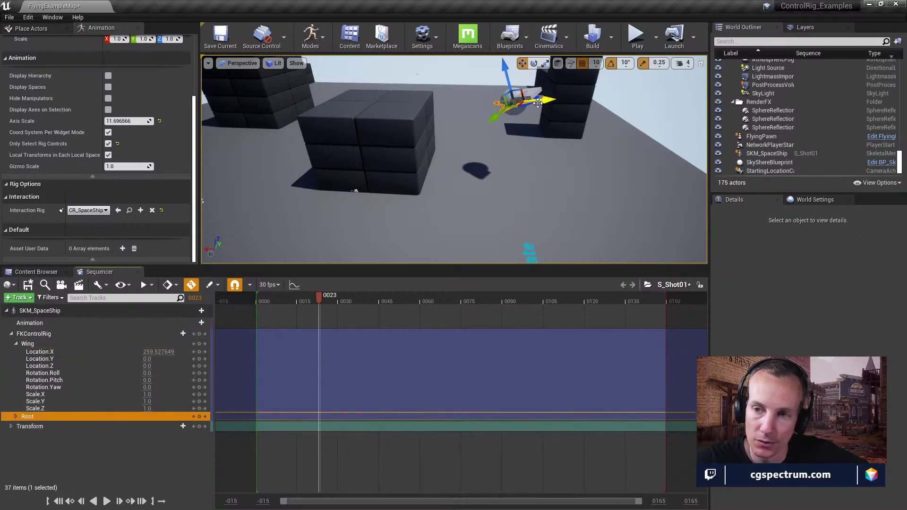
mouse_move(535, 100)
mouse_down()
mouse_move(525, 101)
mouse_move(550, 99)
mouse_up()
right_drag(553, 138, 555, 138)
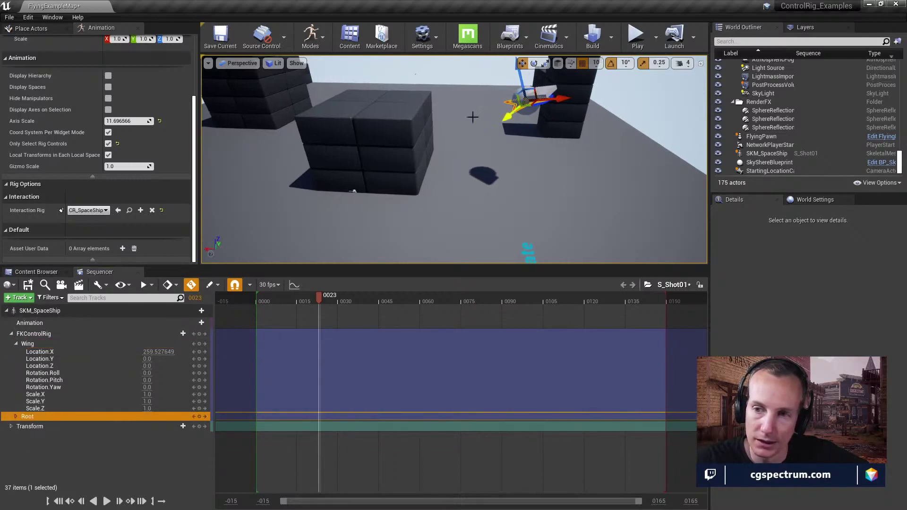
Step: Turn off Only Select Rig Controls and reselect the Root control under FKControlRig
click(108, 143)
click(558, 141)
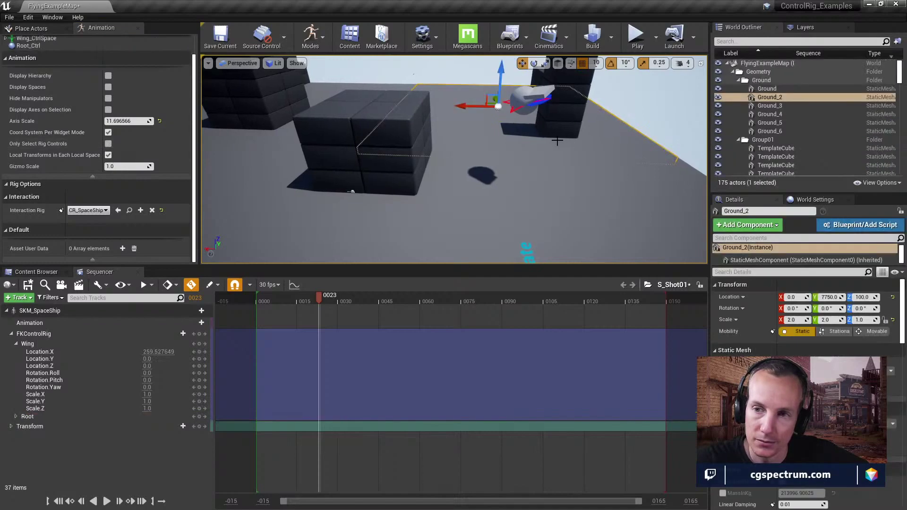
click(38, 416)
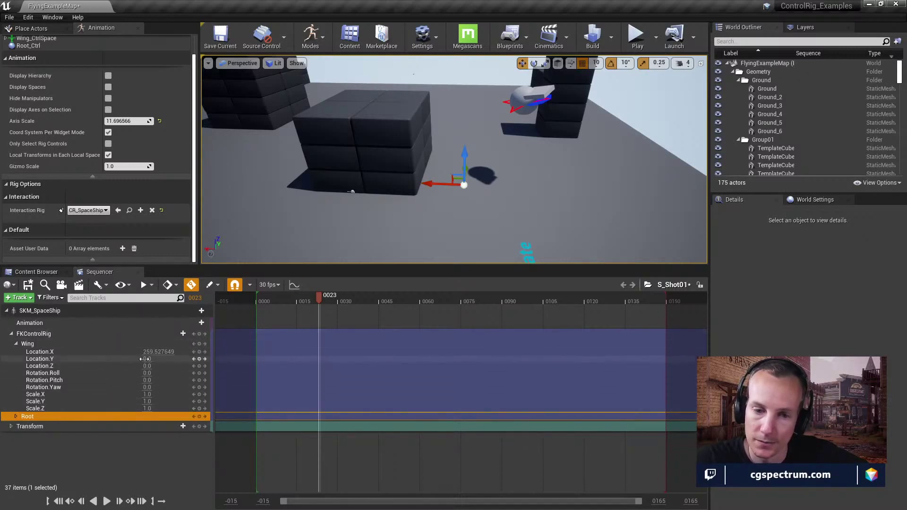
Step: Test the Wing control's Location.Y channel by raising it to about 288 and reset it to 0
drag(147, 359, 114, 374)
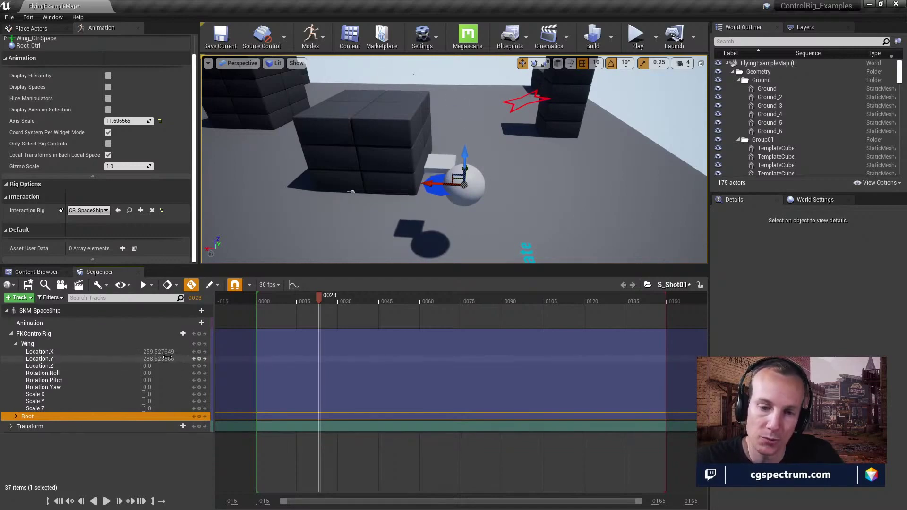
text(0)
key(Return)
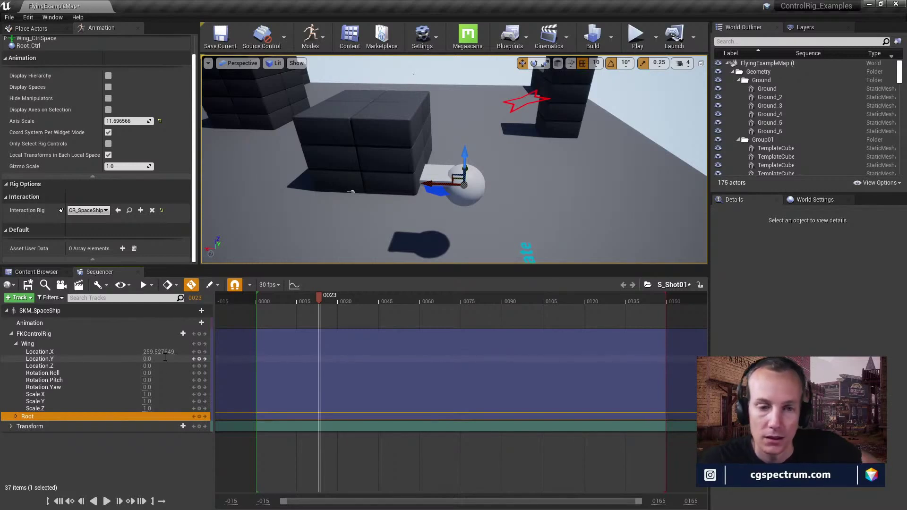
Step: Expand the Root control's channels under FKControlRig and try changing its Location.X to about -8
click(30, 345)
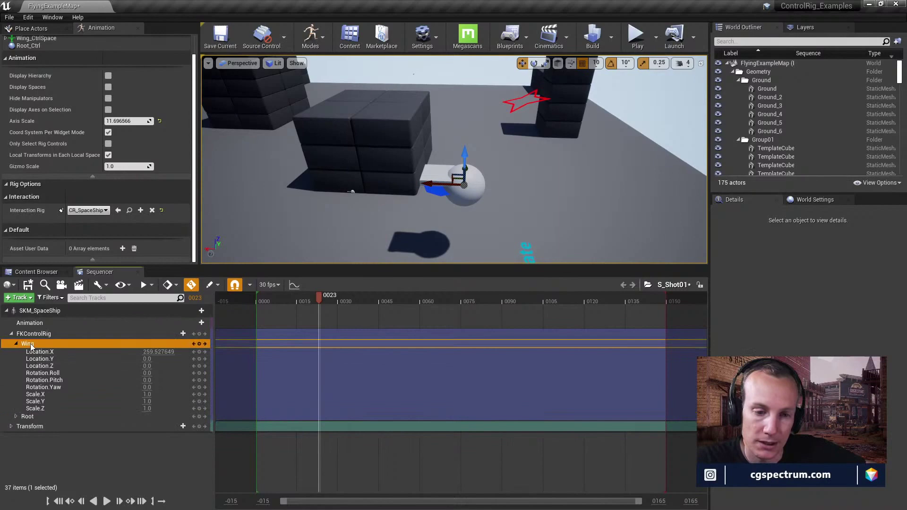
click(27, 416)
click(16, 416)
scroll(70, 426, down, 1)
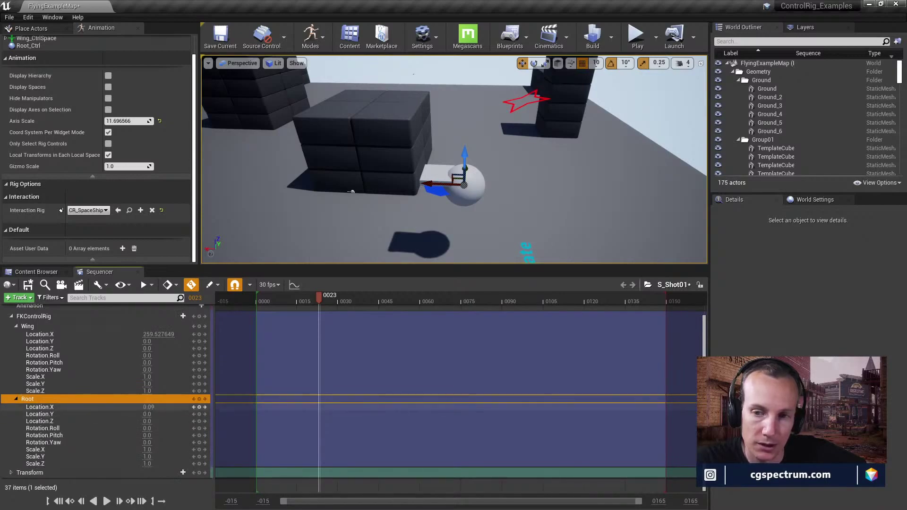
mouse_move(150, 407)
mouse_down()
mouse_move(123, 407)
mouse_move(150, 407)
mouse_up()
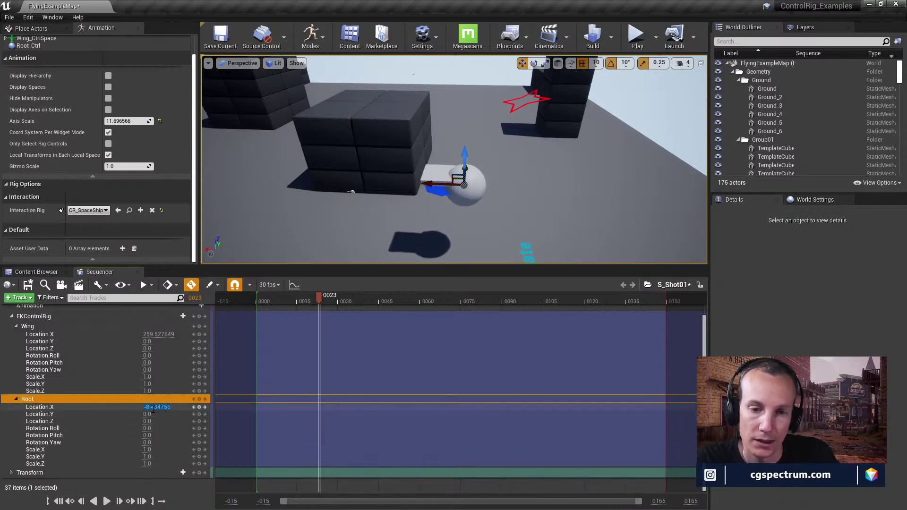
Step: Open the CR_SpaceShip Control Rig from the SpaceShip folder
click(36, 272)
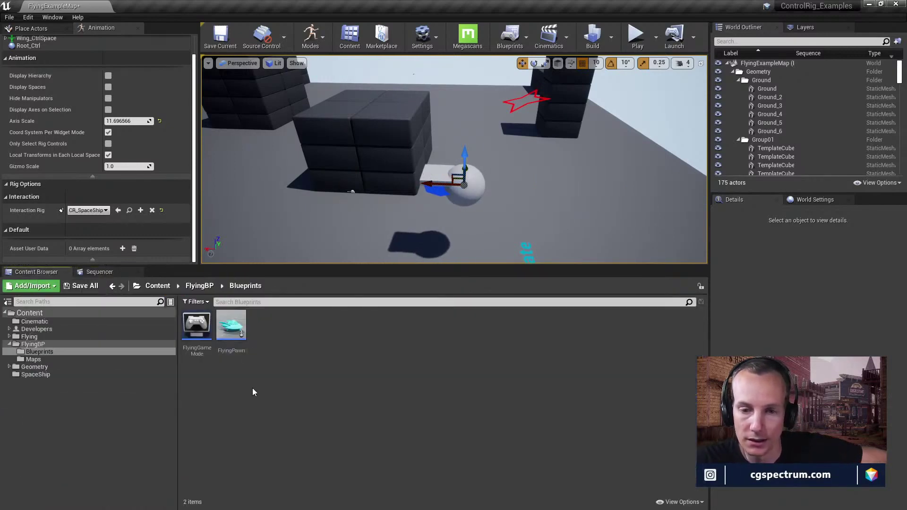
click(36, 374)
double_click(196, 324)
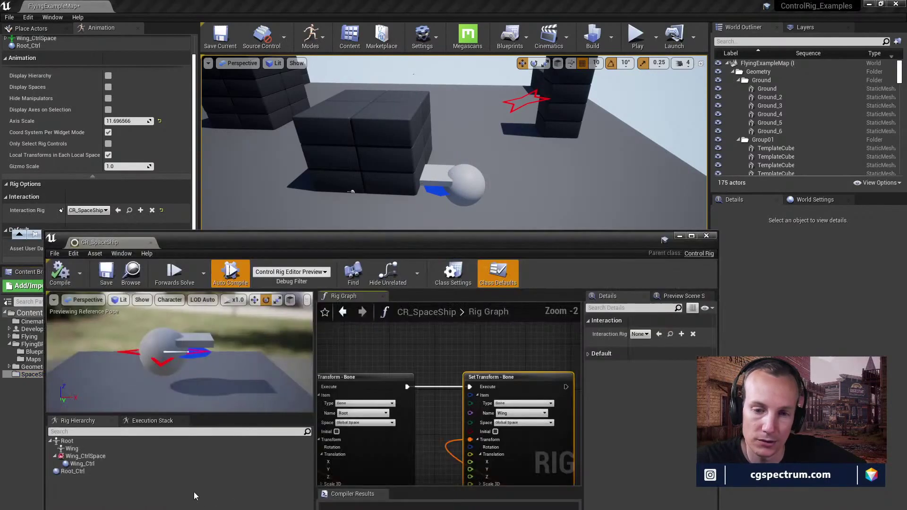
Step: Test moving Root_Ctrl vertically in the rig preview and reset its current Z location to 0
click(66, 442)
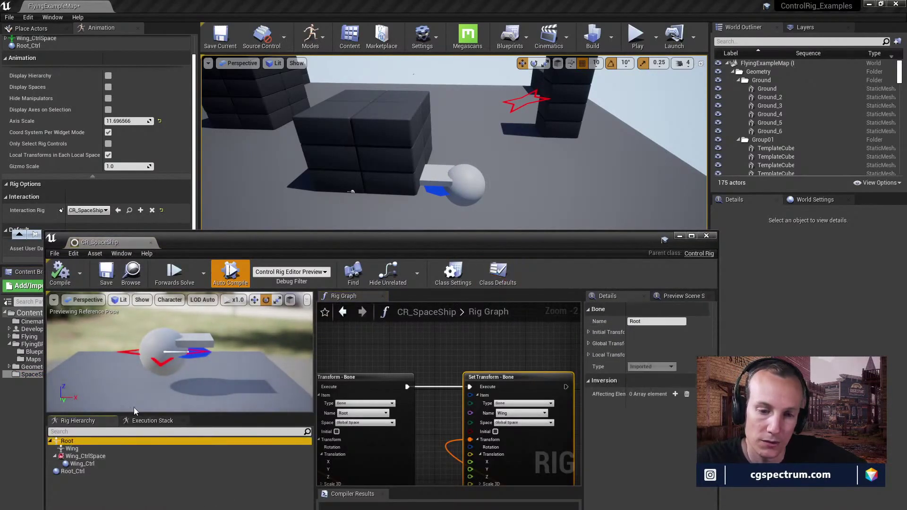
click(163, 362)
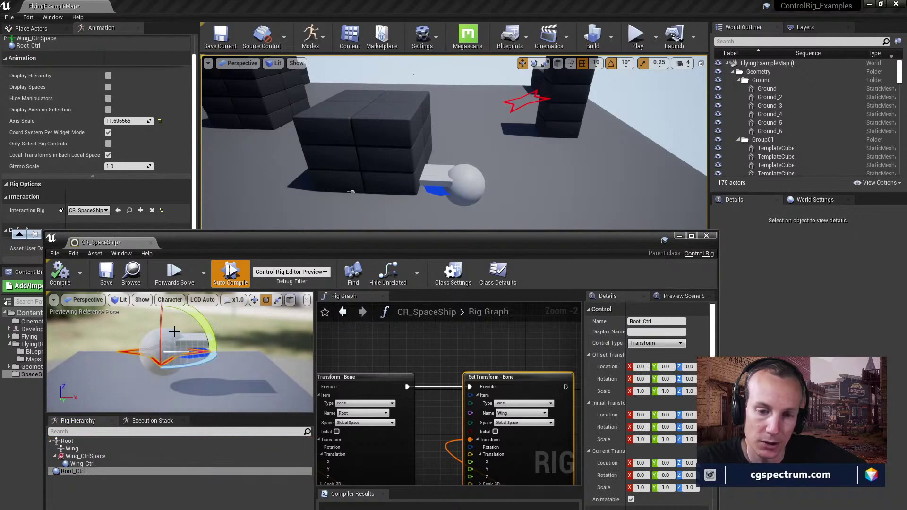
click(255, 303)
mouse_move(163, 319)
mouse_down()
mouse_move(164, 286)
mouse_move(165, 321)
mouse_up()
click(690, 463)
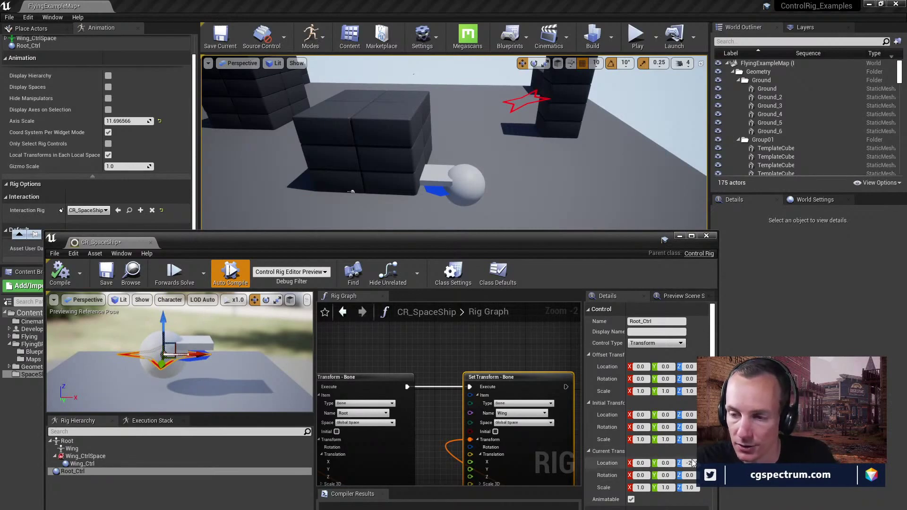
text(0)
key(Return)
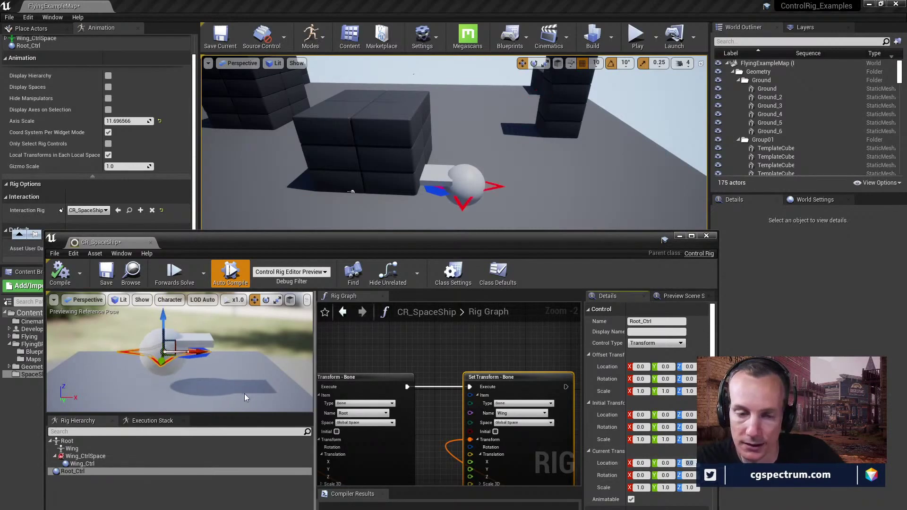
Step: Check whether the Wing and Root bones of CR_SpaceShip can be manipulated directly in the rig preview
click(75, 449)
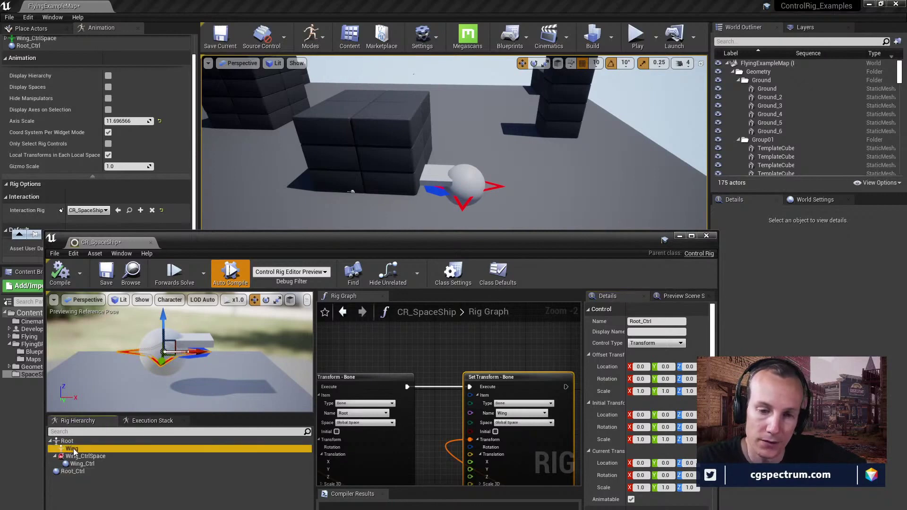
click(255, 301)
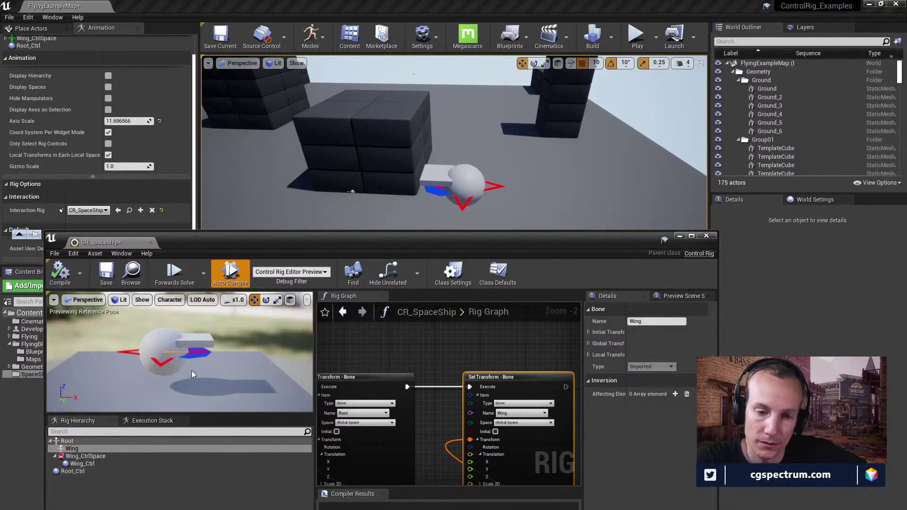
scroll(191, 370, down, 3)
mouse_move(185, 359)
alt+mouse_down()
mouse_move(222, 359)
mouse_move(199, 359)
alt+mouse_up()
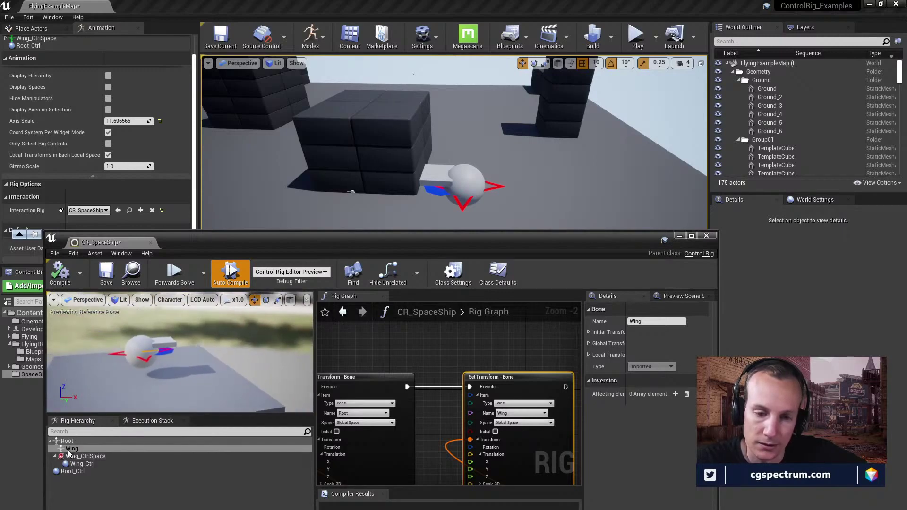
click(64, 441)
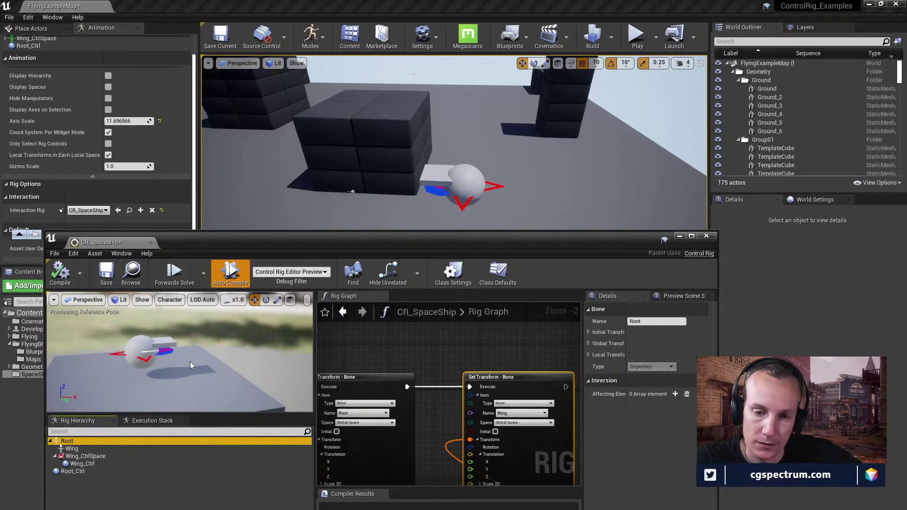
right_drag(177, 353, 156, 368)
click(94, 449)
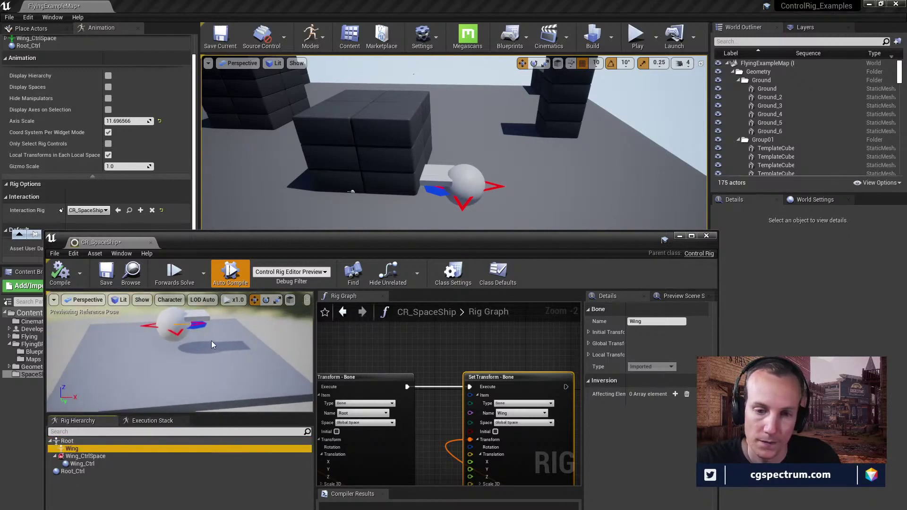
click(189, 325)
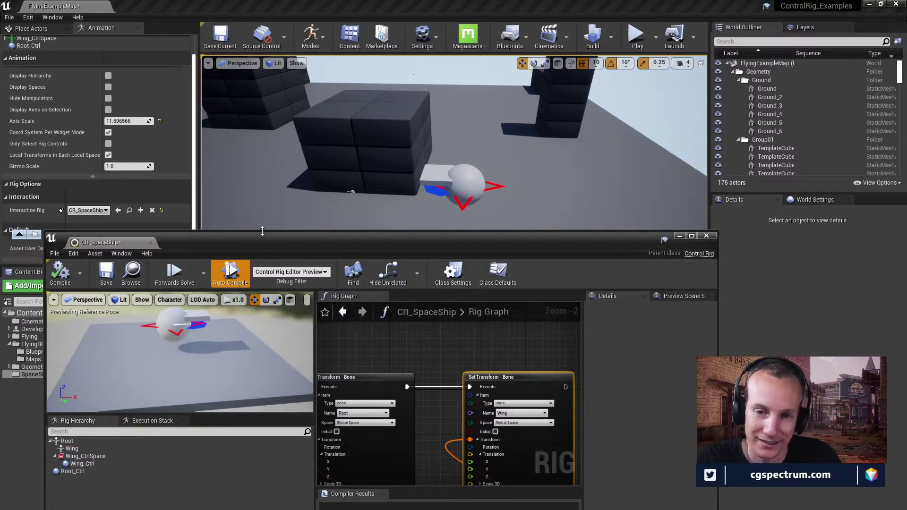
Step: Make the rig editor taller, raise Wing_Ctrl by about 93 units in the preview and undo the move
drag(290, 232, 290, 109)
right_drag(216, 265, 203, 263)
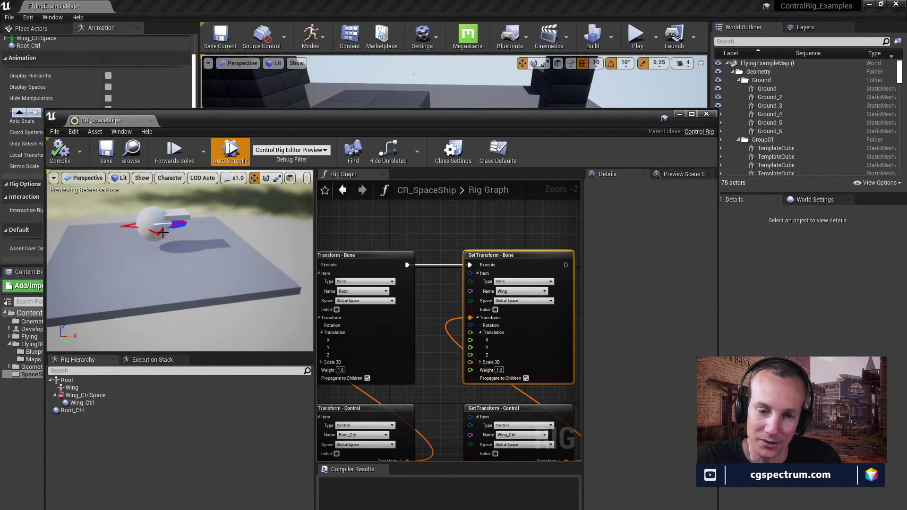
click(82, 403)
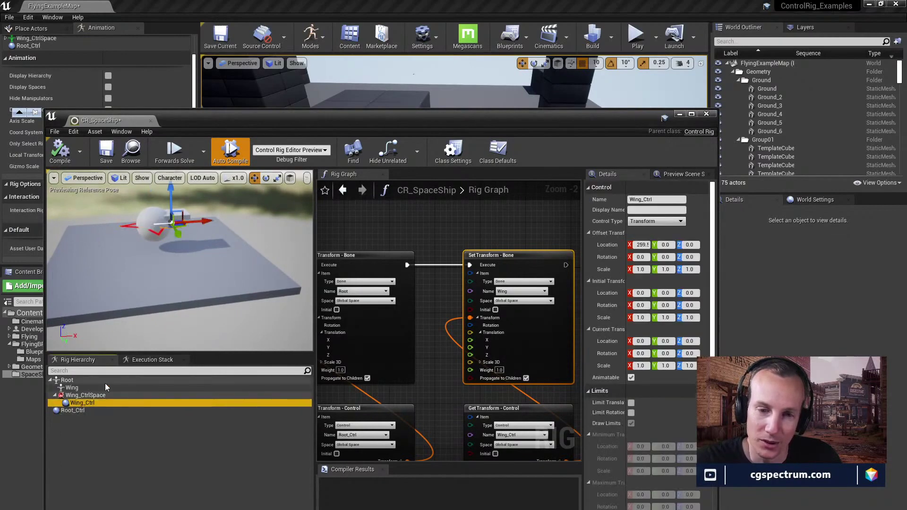
right_drag(191, 279, 192, 255)
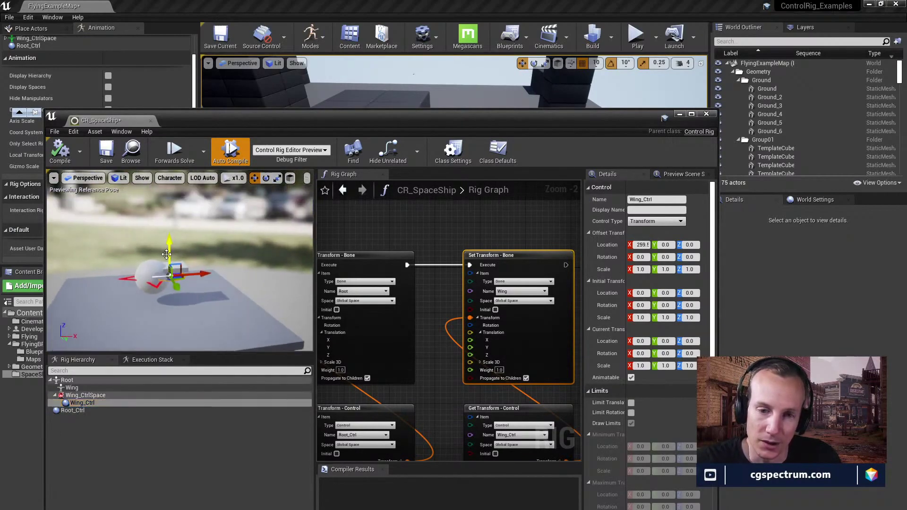
mouse_move(170, 254)
mouse_down()
mouse_move(170, 244)
mouse_move(169, 254)
mouse_up()
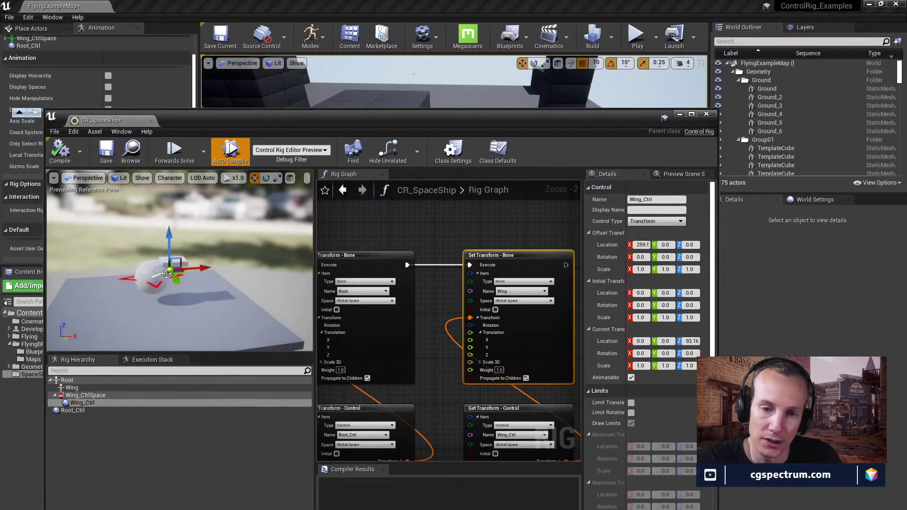
key(ctrl+z)
click(184, 306)
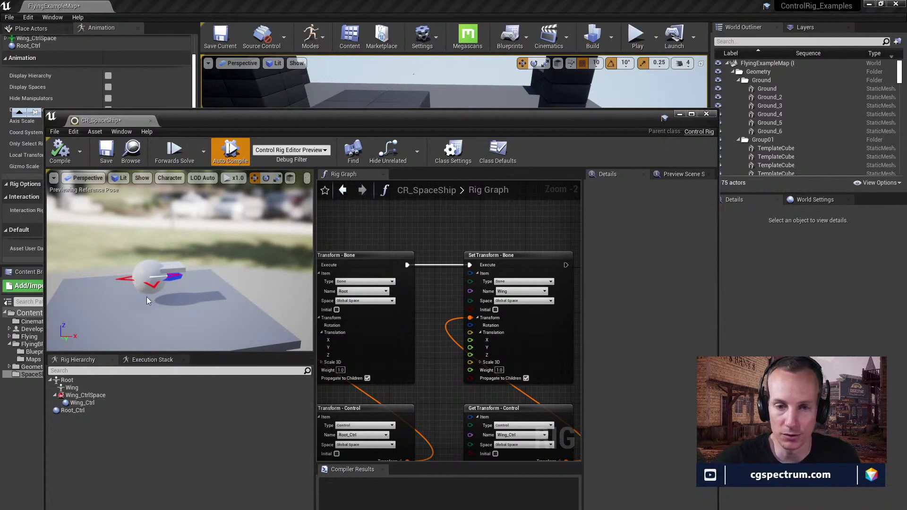
click(170, 279)
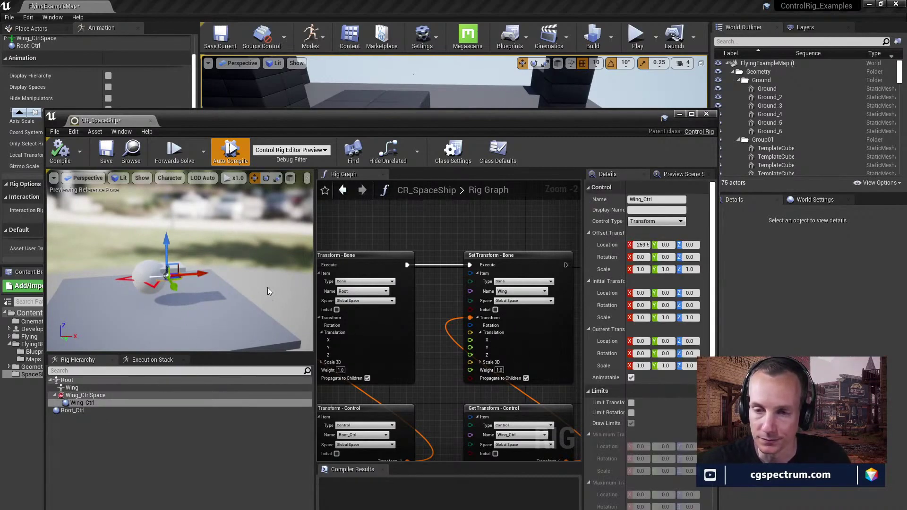
Step: Examine the Rig Graph's Get Transform node for Root_Ctrl and Set Transform node for the Root bone
scroll(397, 278, down, 2)
right_drag(404, 263, 484, 295)
scroll(440, 329, up, 2)
click(427, 384)
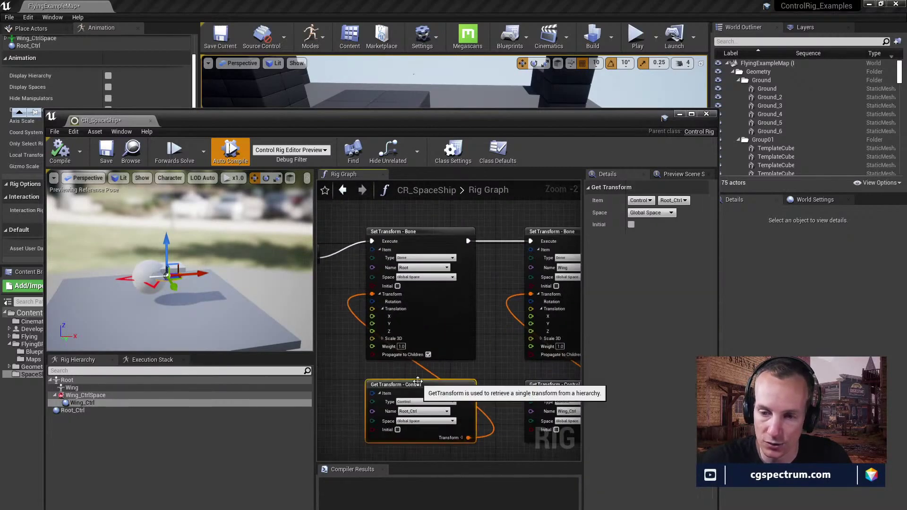
click(407, 244)
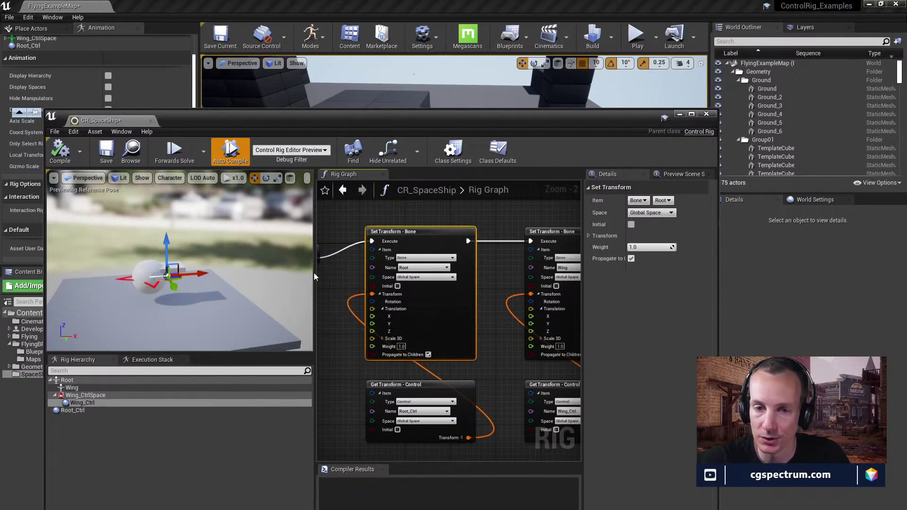
Step: Move the rig editor aside, return to the S_Shot01 sequence and collapse the Wing and Root channels
drag(168, 117, 199, 390)
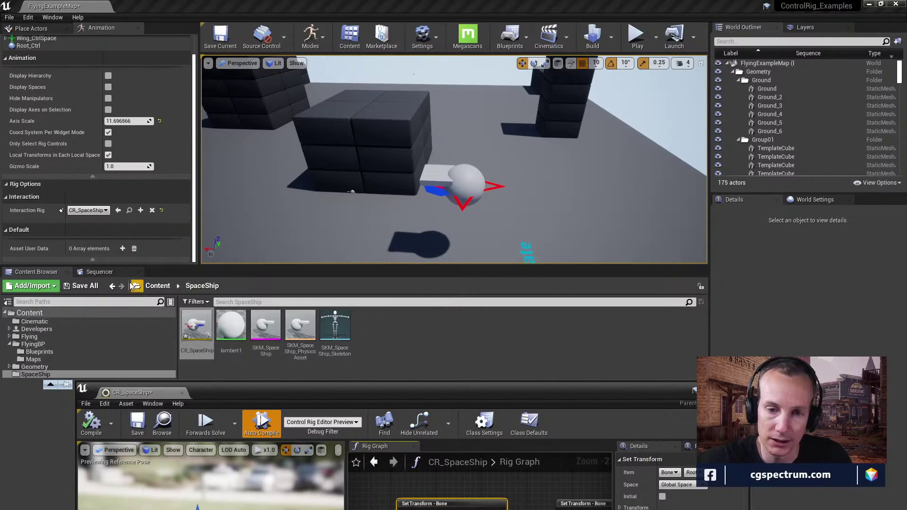
click(99, 271)
click(16, 326)
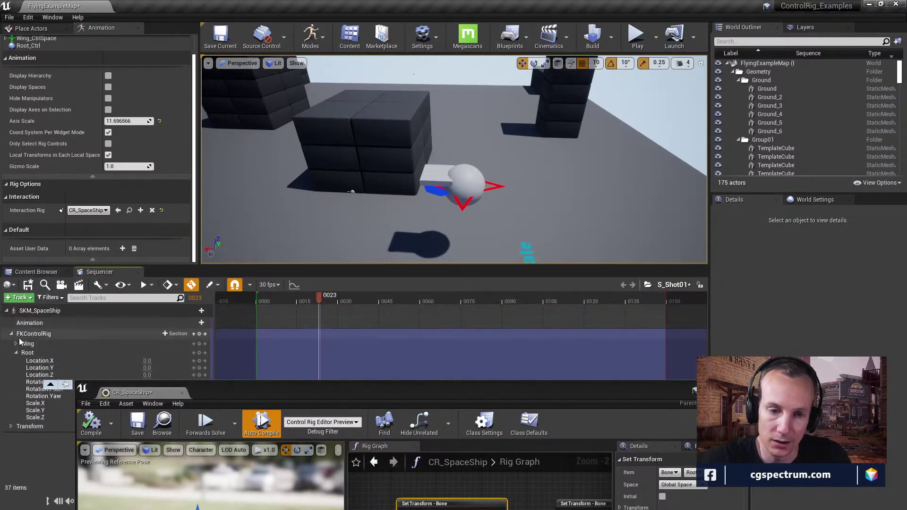
click(16, 335)
scroll(22, 322, up, 1)
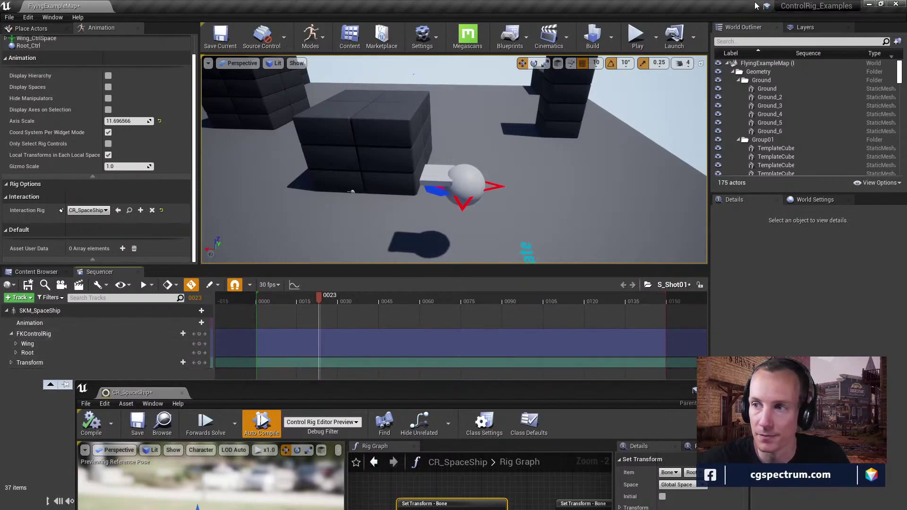
Step: Shrink the level editor window and switch to the web browser page about selling assets on Unreal Marketplace
double_click(256, 5)
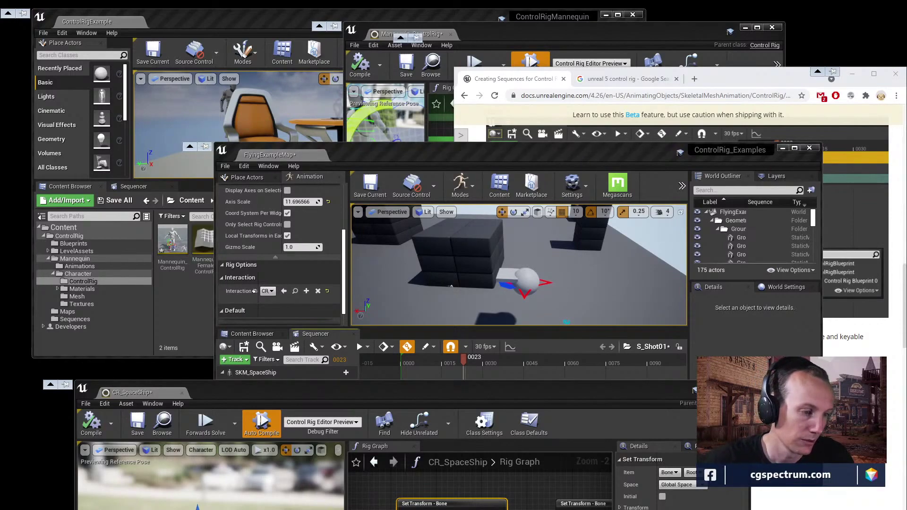
key(alt+Tab)
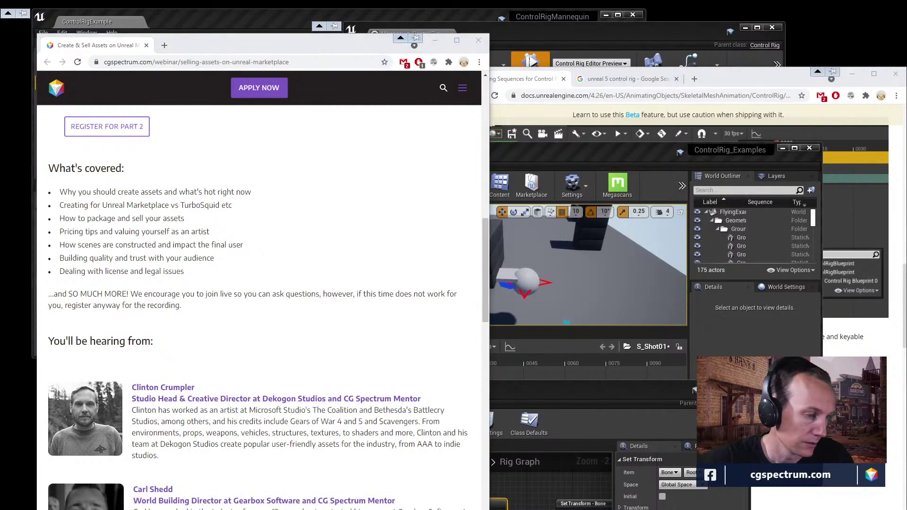
Step: Close the E3 game releases browser window, move the Marketplace page aside and maximize the Creating Sequences for Control Rig documentation
key(alt+Tab)
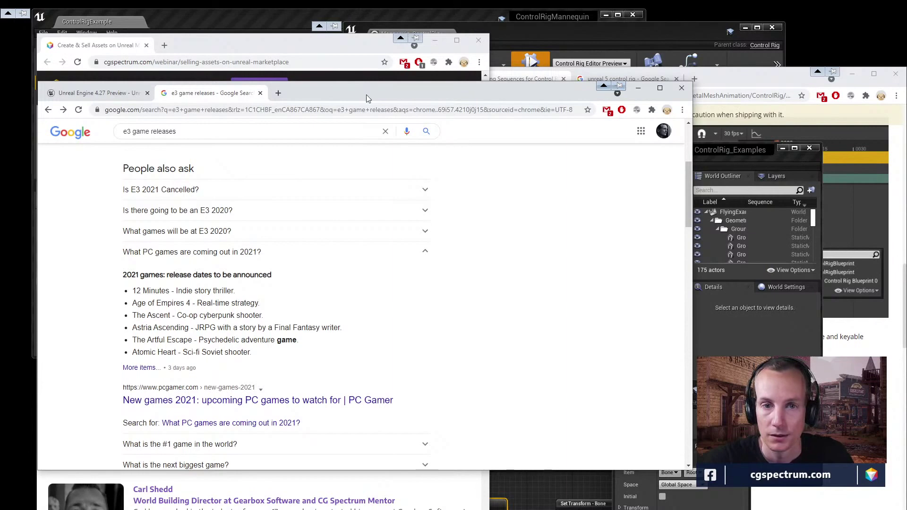
click(675, 91)
drag(342, 44, 0, 52)
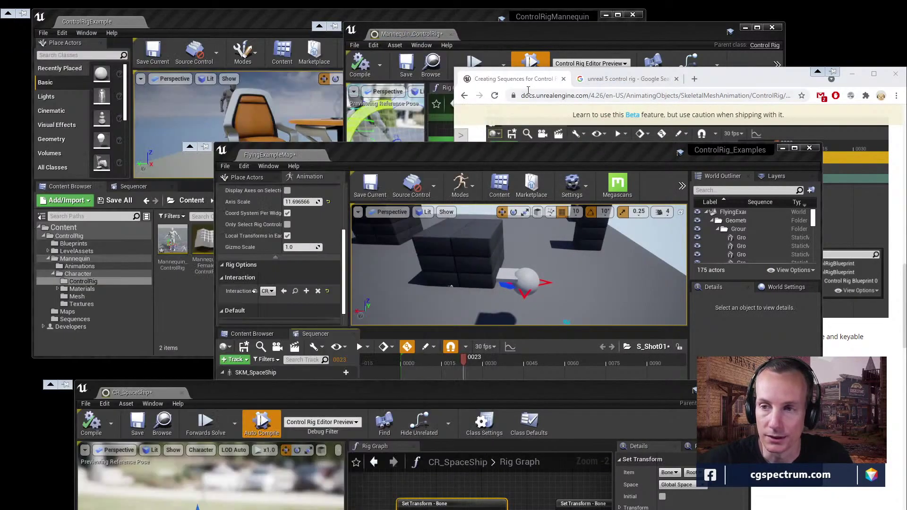
drag(768, 84, 577, 0)
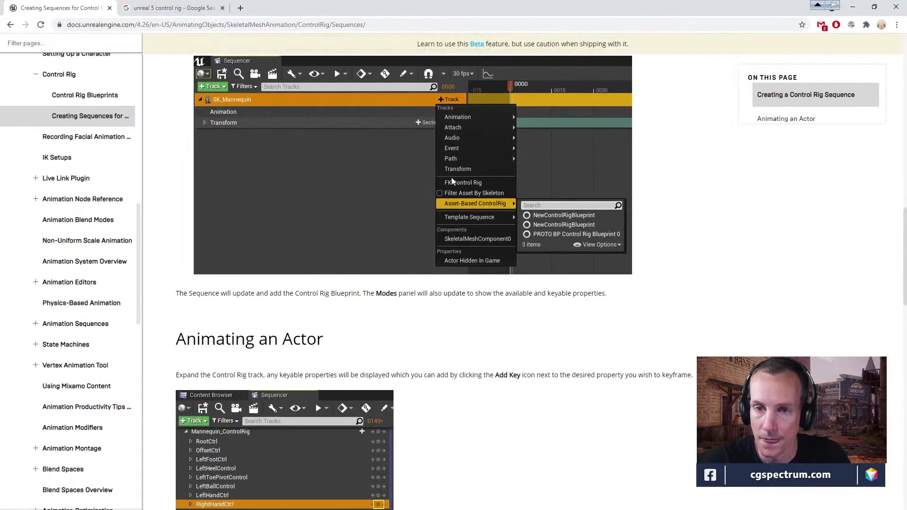
Step: Read the documentation steps on creating a Control Rig sequence and adding an FK or Asset Based Control Rig track
scroll(450, 176, up, 4)
scroll(369, 251, down, 4)
scroll(380, 220, up, 6)
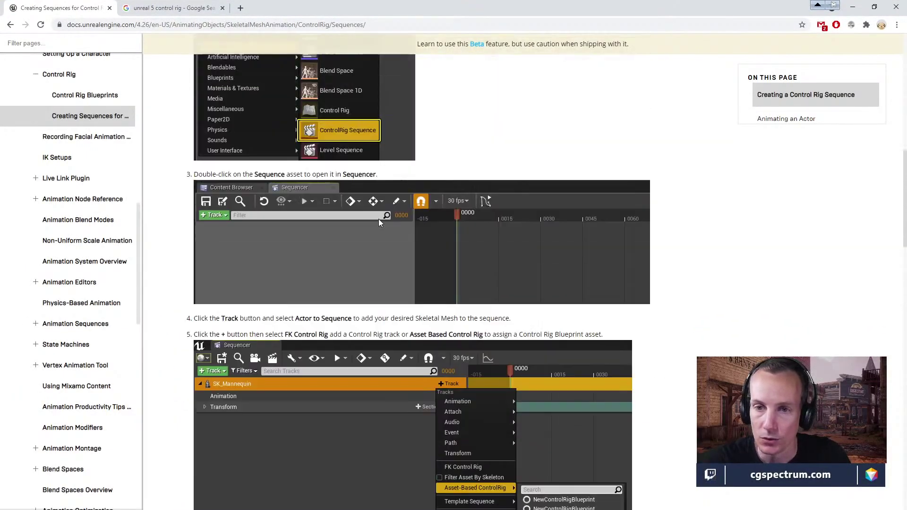
scroll(381, 220, up, 5)
scroll(415, 247, down, 4)
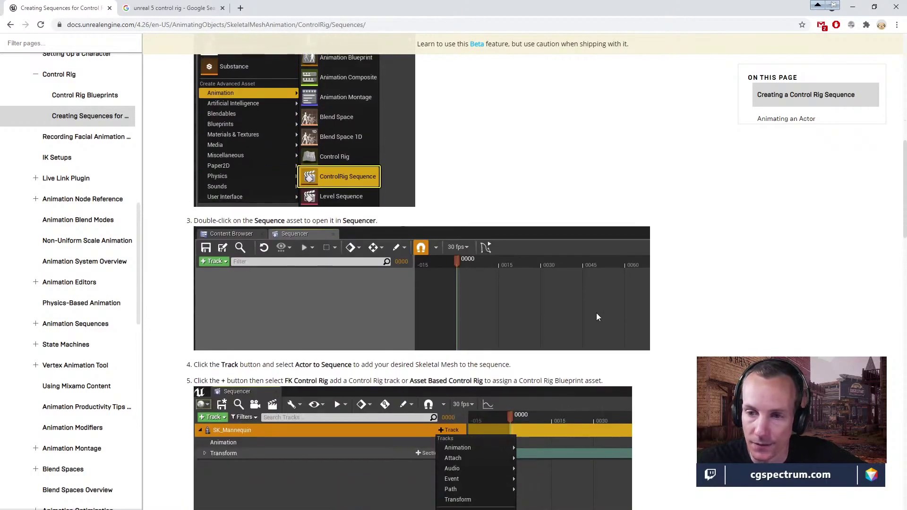
scroll(597, 316, down, 6)
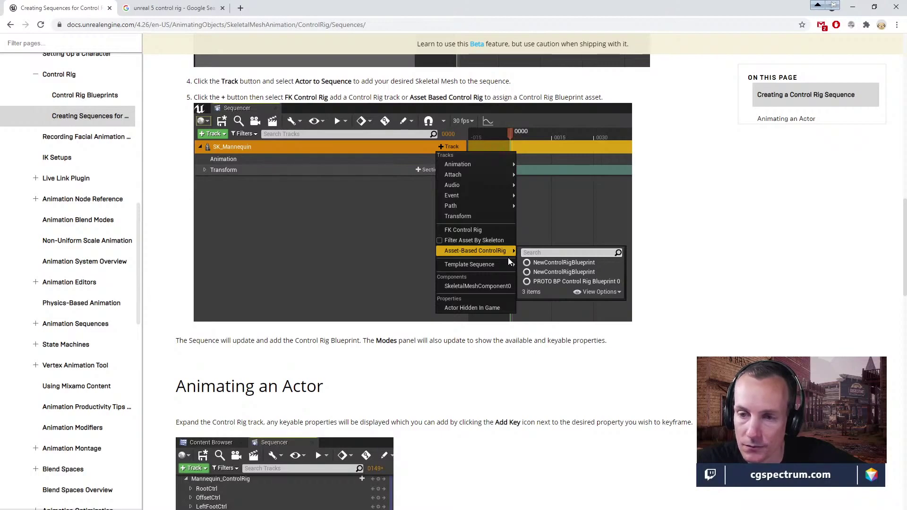
Step: Shrink the documentation window to one side and bring the FlyingExampleMap level editor with the S_Shot01 sequence forward
drag(413, 4, 666, 100)
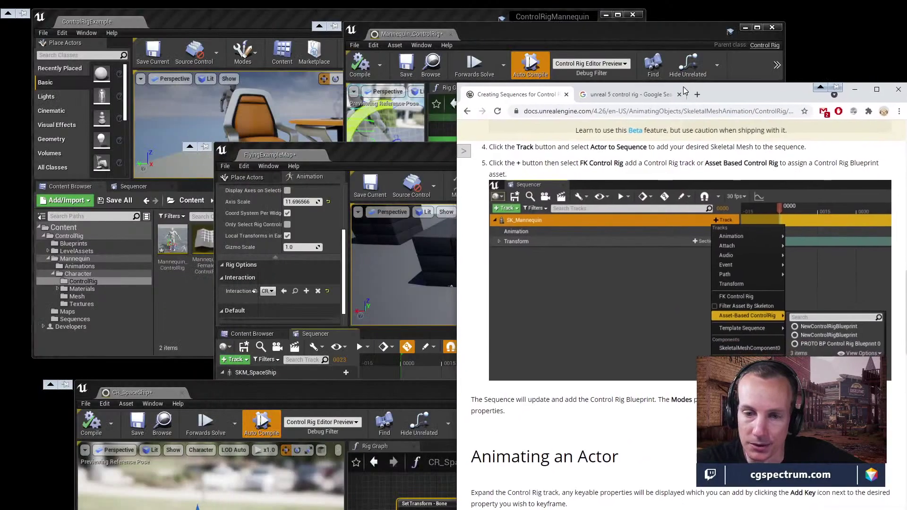
drag(298, 392, 259, 148)
click(144, 149)
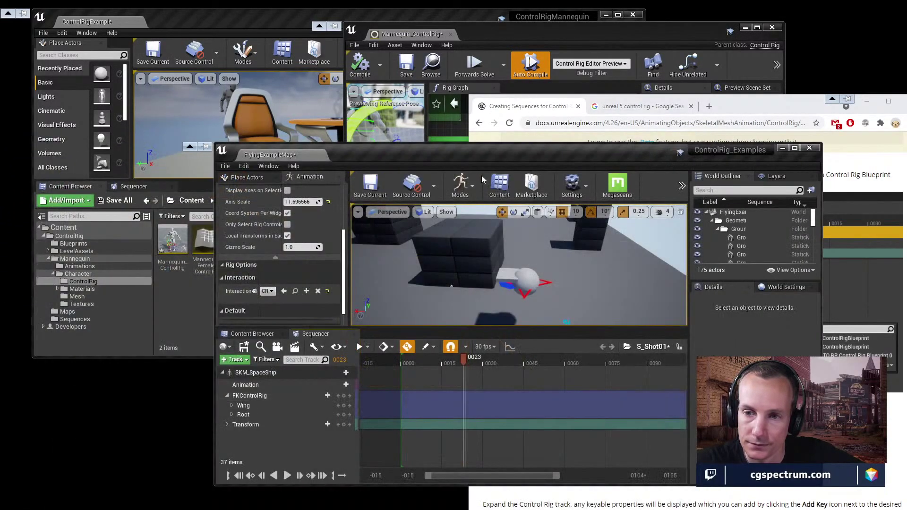
drag(483, 155, 424, 123)
Step: Turn off Filter Asset By Skeleton for the SKM_SpaceShip track and try Edit With FK Control Rig on it
click(198, 364)
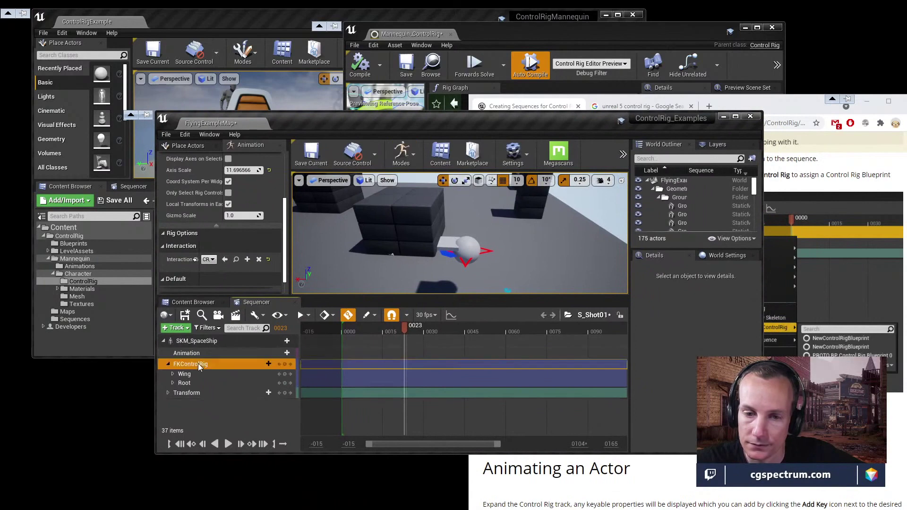
click(196, 347)
right_click(197, 347)
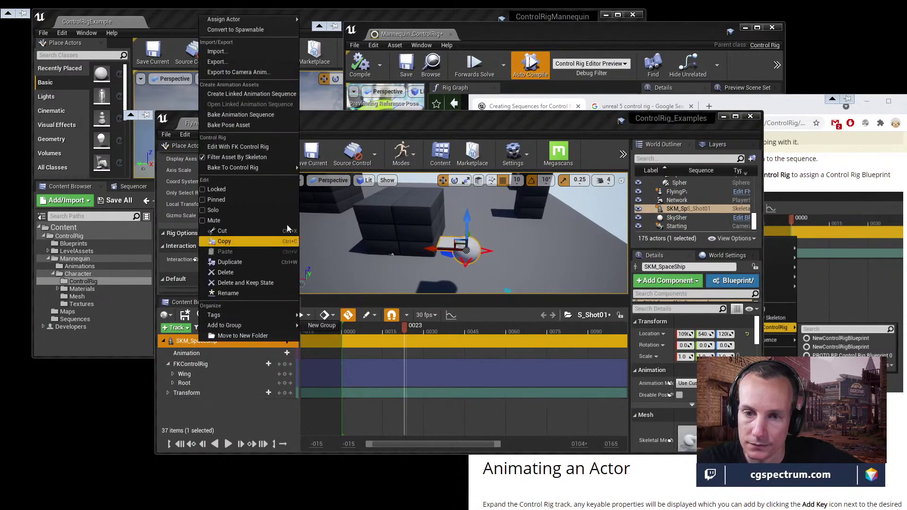
mouse_move(255, 163)
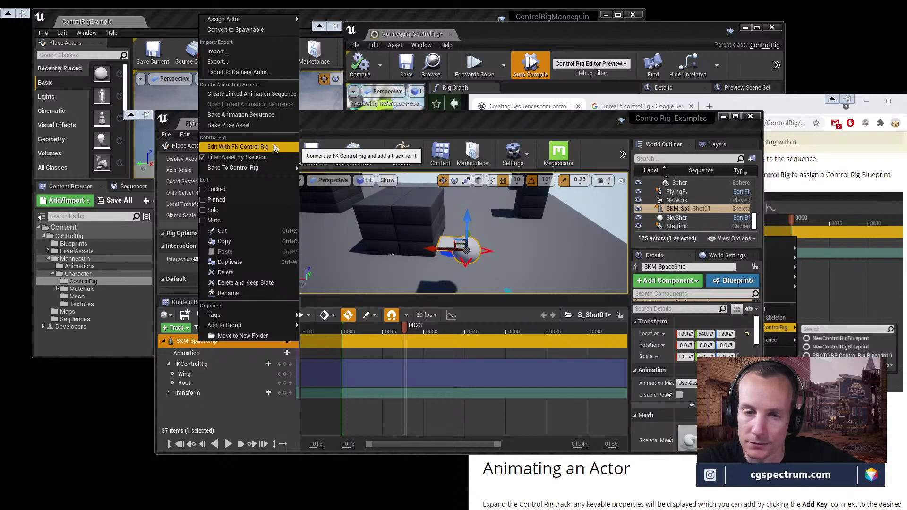
click(263, 147)
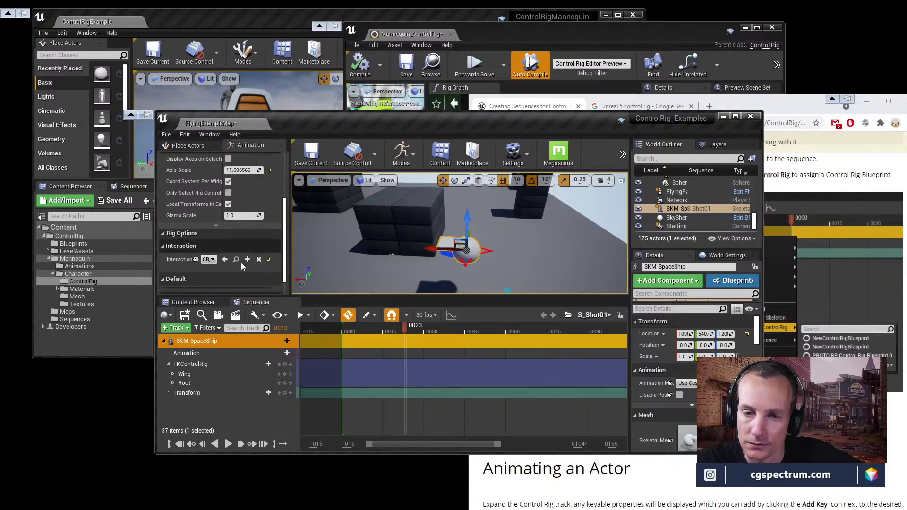
right_click(215, 341)
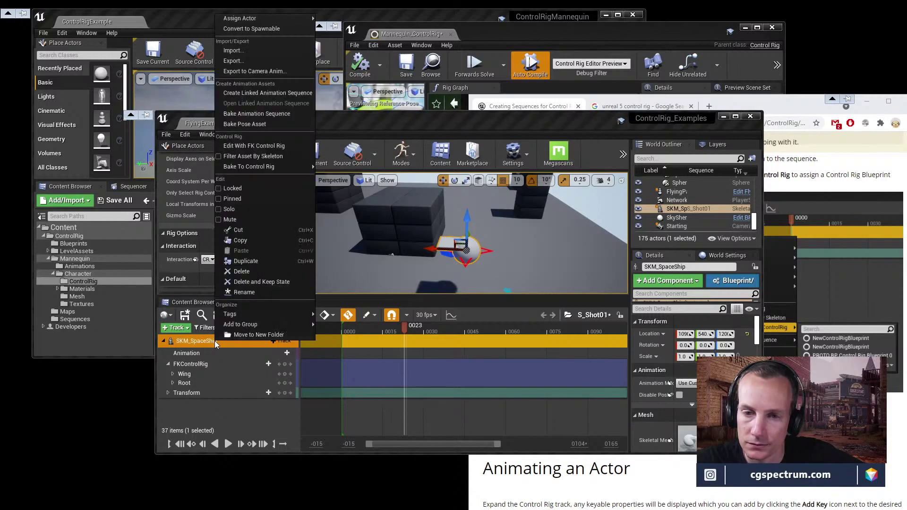
click(274, 145)
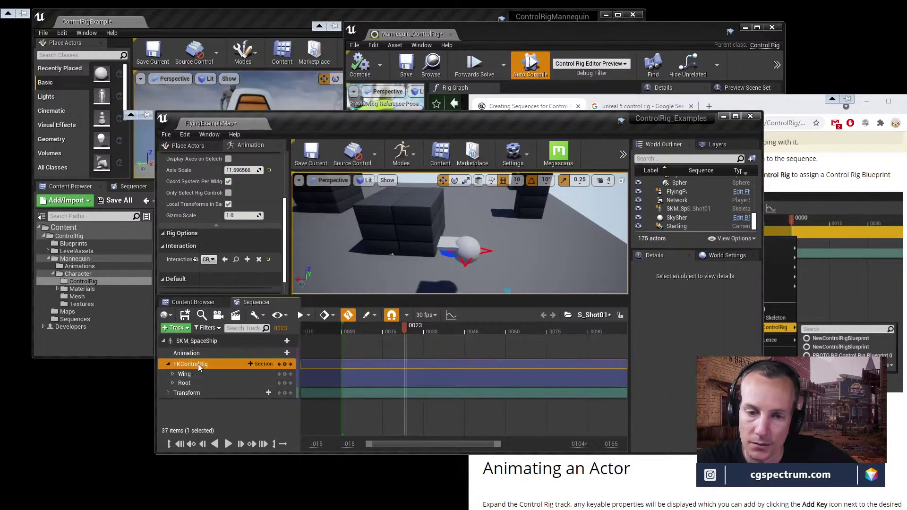
Step: Delete the FKControlRig track from SKM_SpaceShip and look through the actor track's remaining Control Rig and organizing options
key(Delete)
right_click(204, 340)
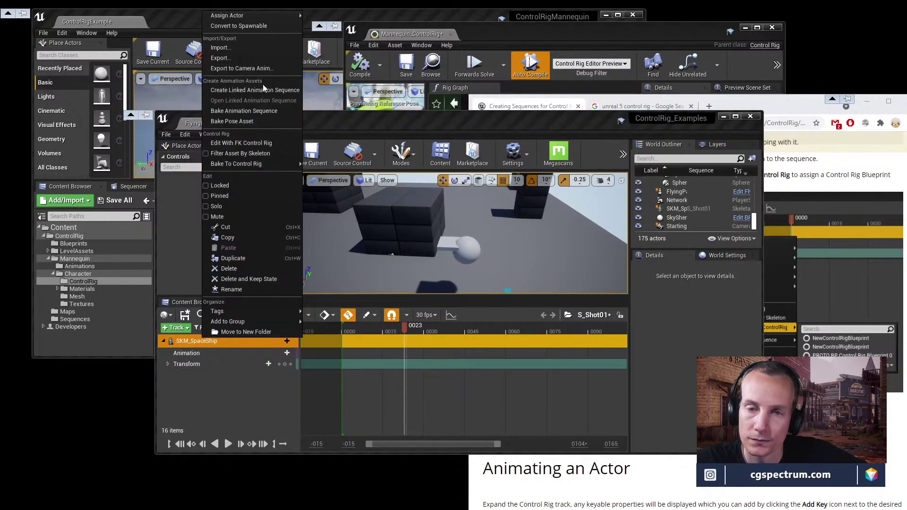
mouse_move(252, 15)
mouse_move(242, 322)
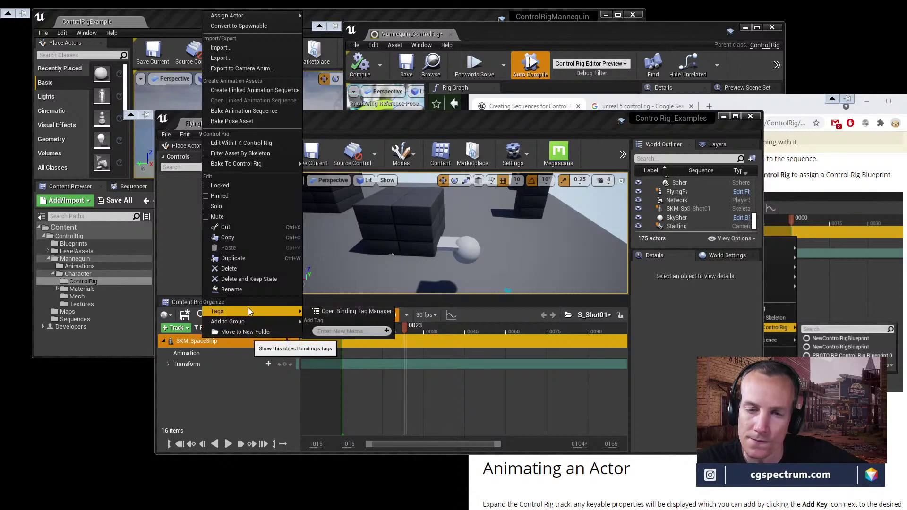
click(234, 401)
Step: Reread the documentation's Creating a Control Rig Sequence section, checking the plugin requirement, the ControlRig Sequence asset type and the track options
click(528, 104)
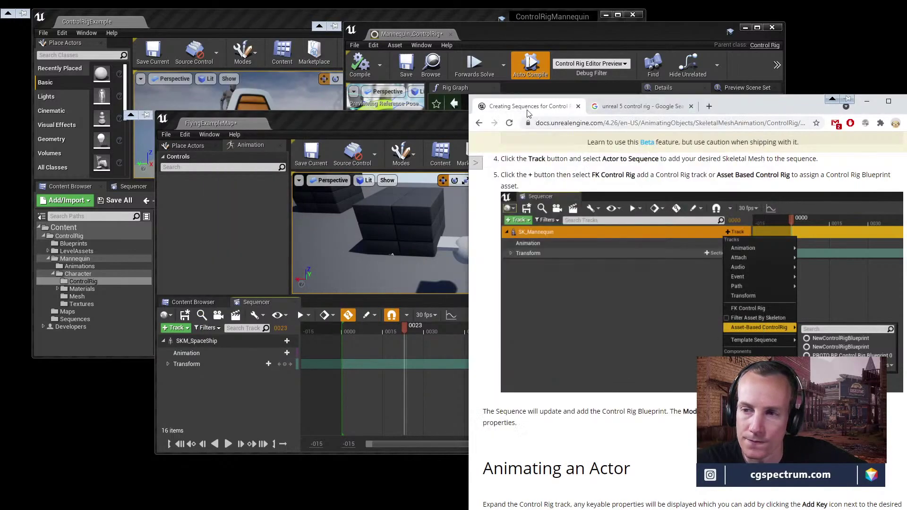
drag(778, 98, 608, 4)
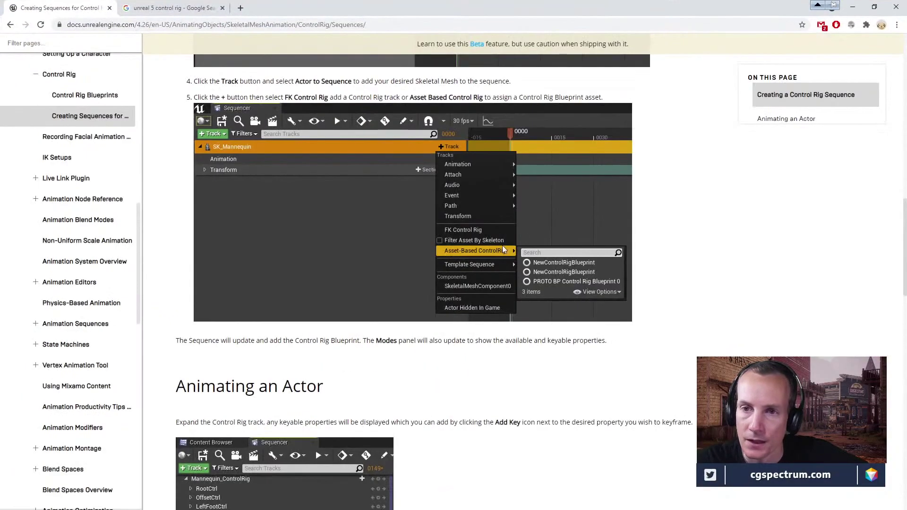
scroll(444, 228, up, 10)
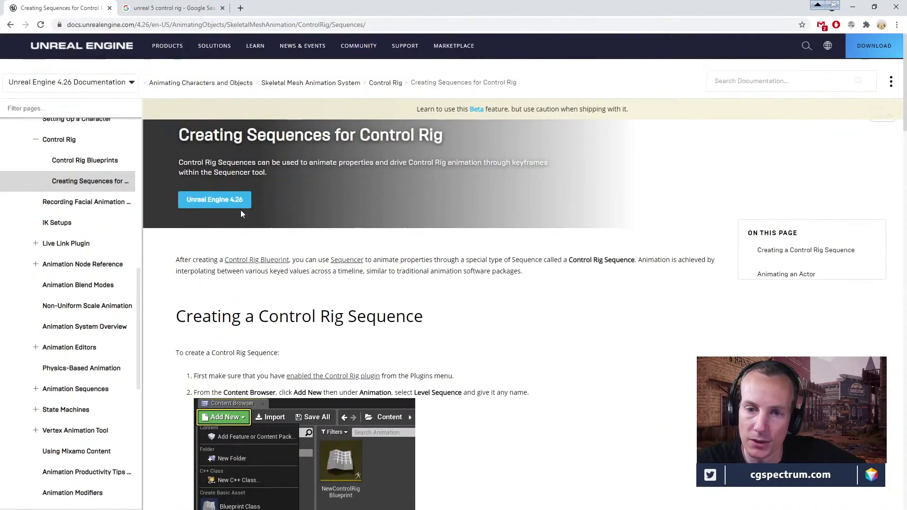
scroll(439, 260, down, 3)
scroll(475, 227, up, 3)
scroll(471, 208, down, 12)
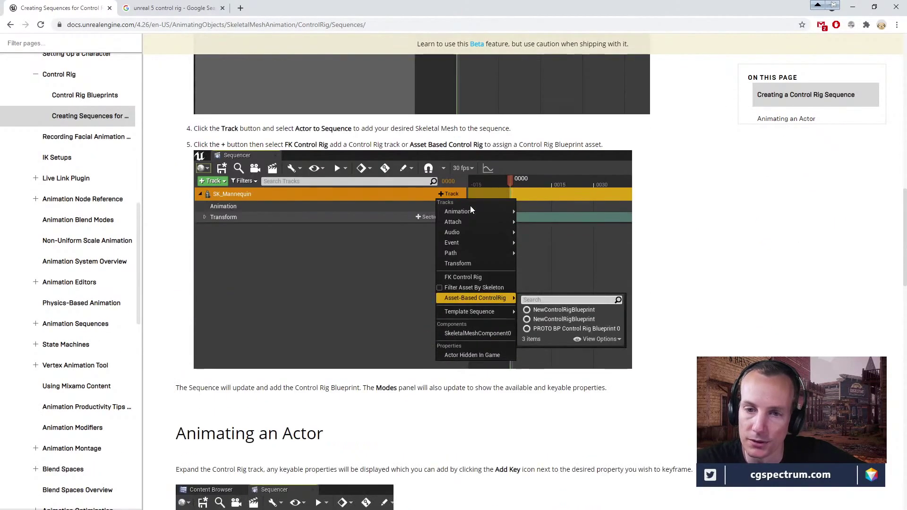
scroll(444, 257, up, 6)
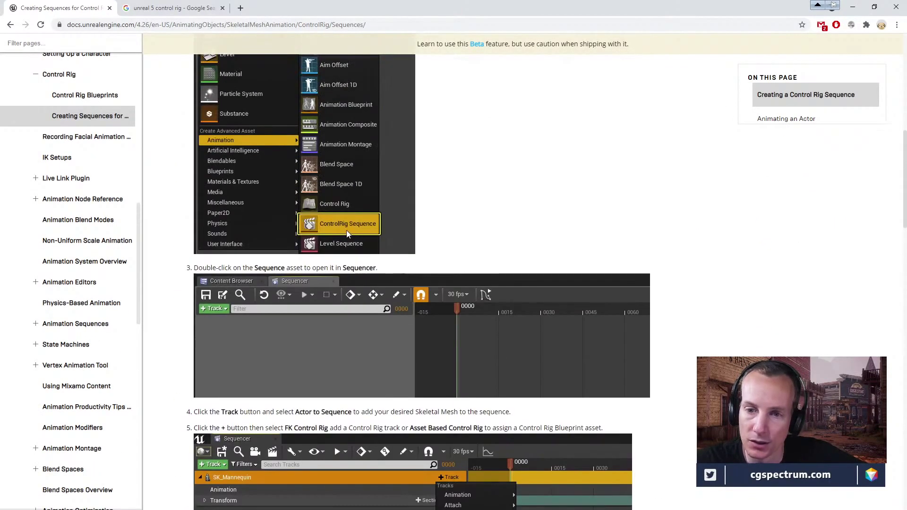
scroll(369, 234, up, 1)
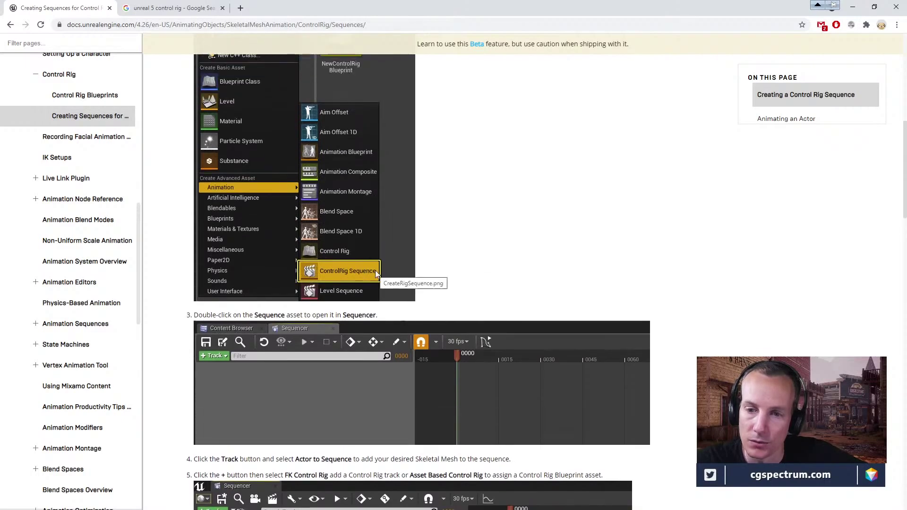
scroll(373, 281, up, 7)
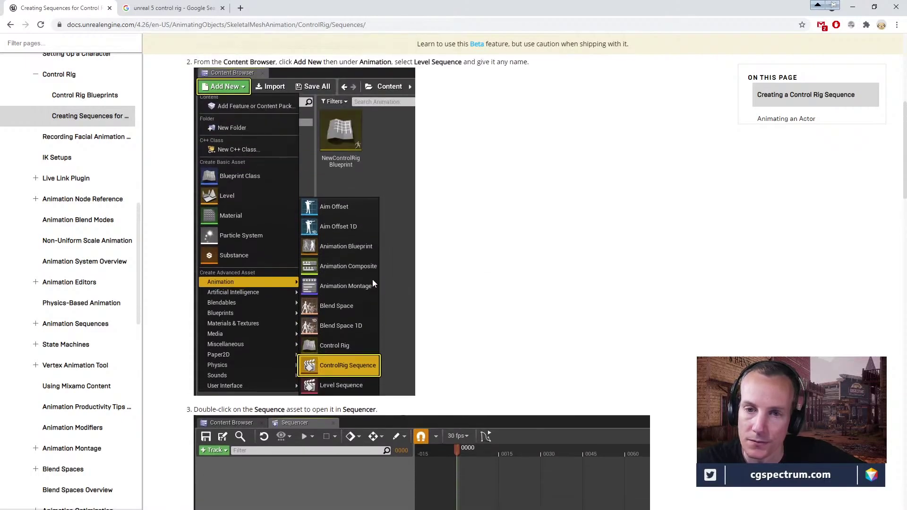
scroll(373, 281, down, 2)
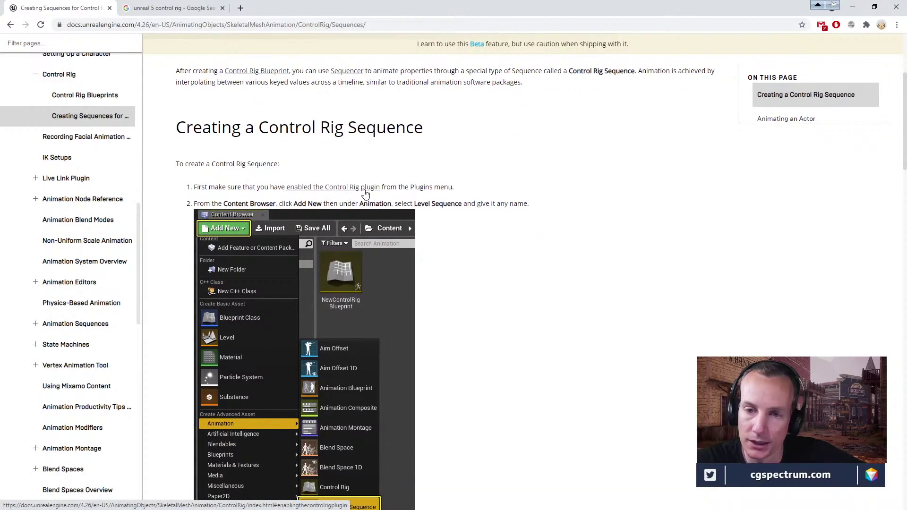
scroll(366, 193, down, 1)
Step: Restore the documentation window to a smaller size and maximize the FlyingExampleMap level editor
double_click(428, 6)
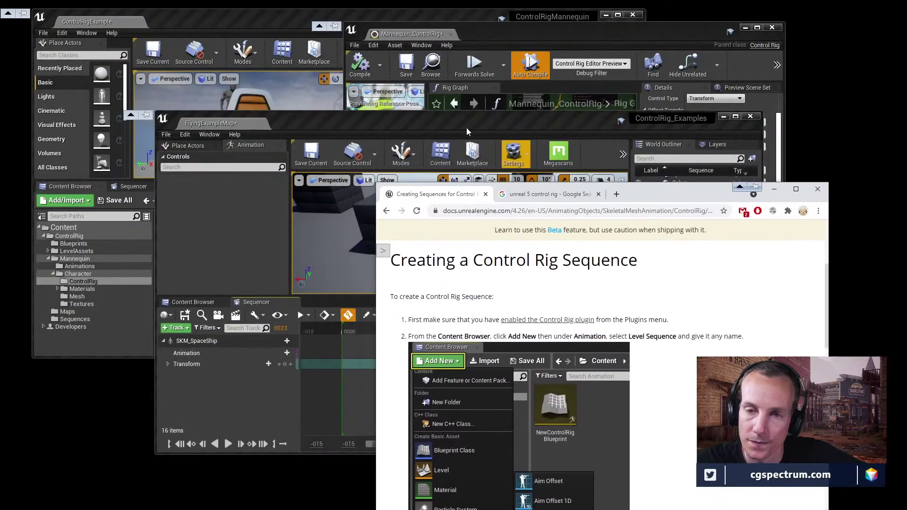
click(278, 120)
double_click(279, 118)
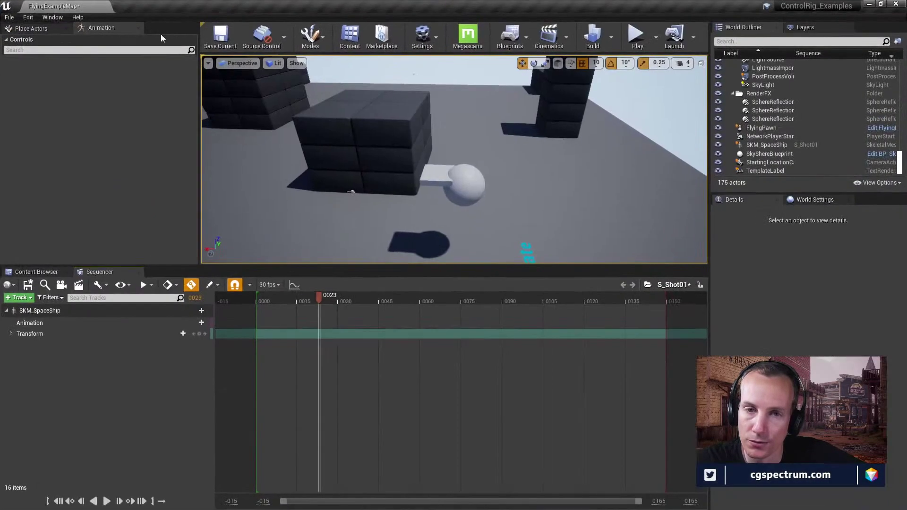
Step: Search the project's plugins for "control" and check which Control Rig related plugins are enabled
click(28, 17)
click(53, 166)
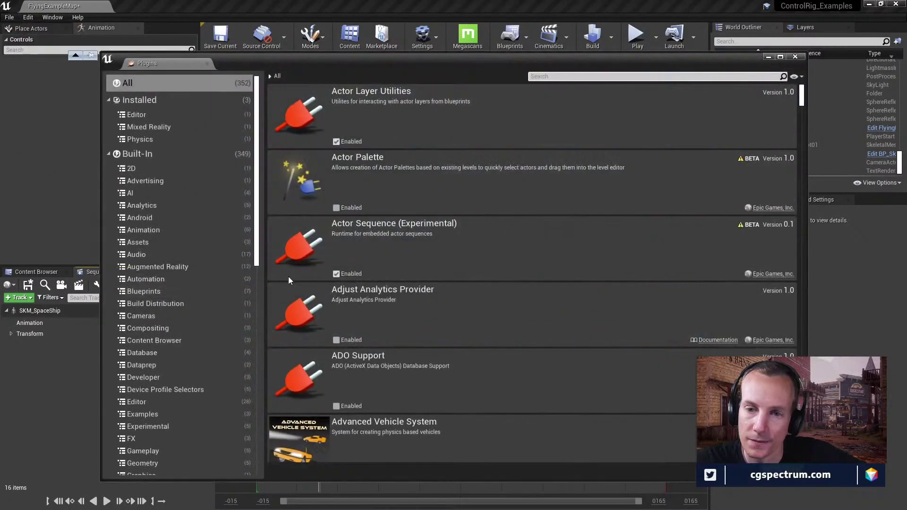
click(547, 76)
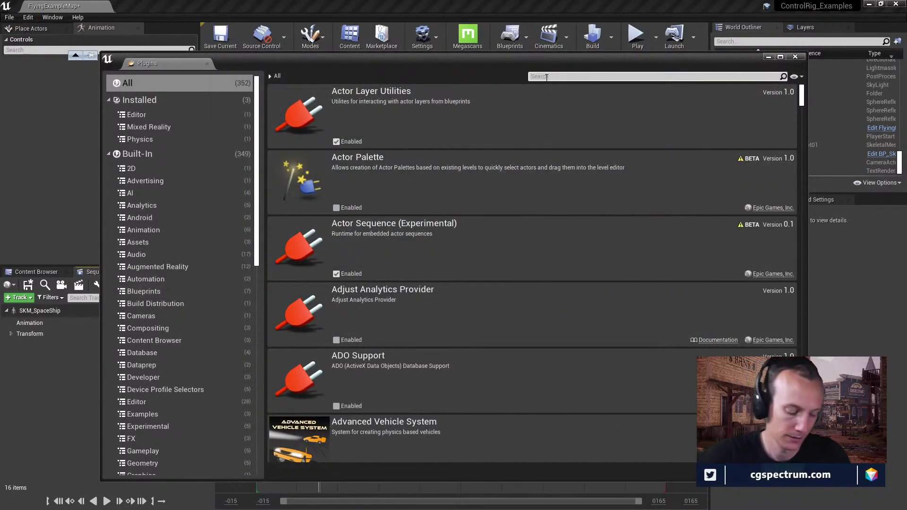
text(contro)
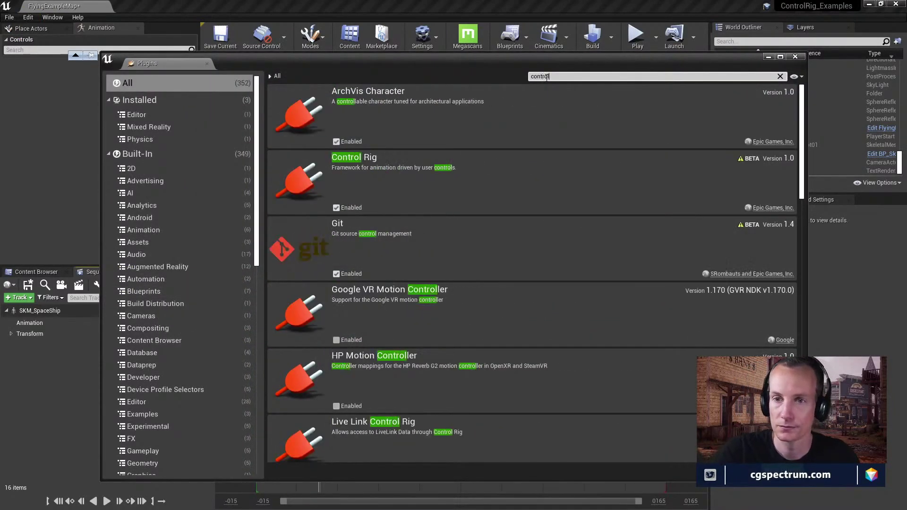
text(l)
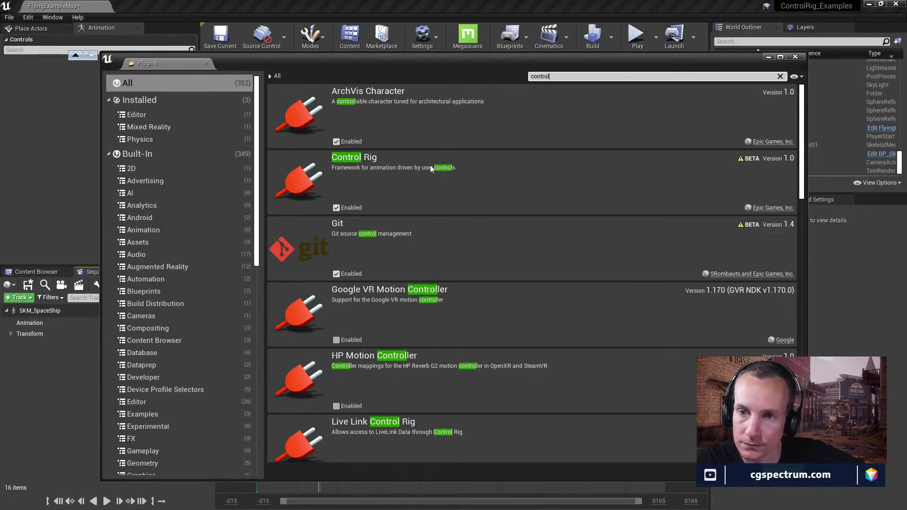
scroll(497, 220, down, 5)
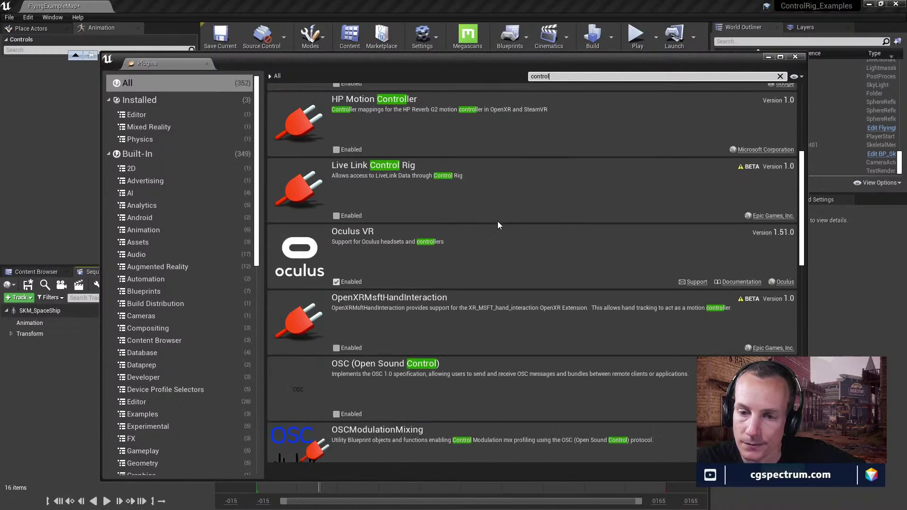
scroll(498, 222, down, 8)
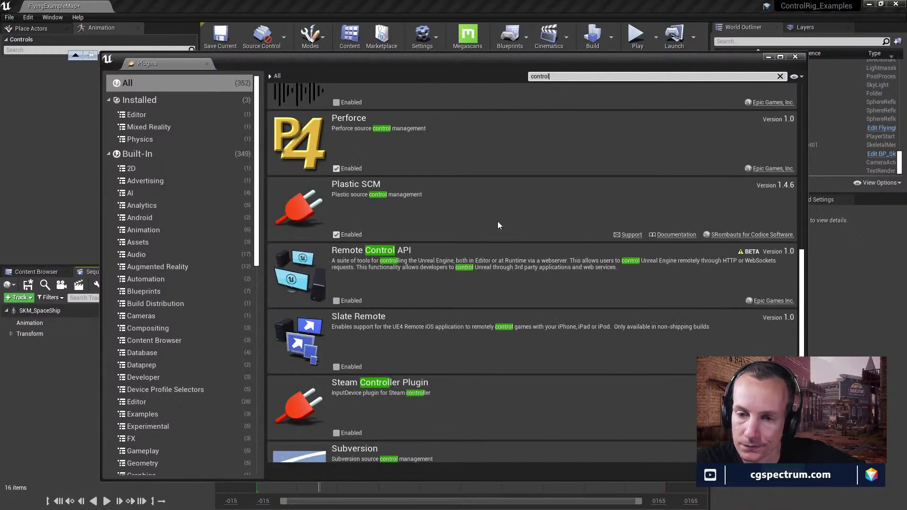
scroll(498, 221, down, 5)
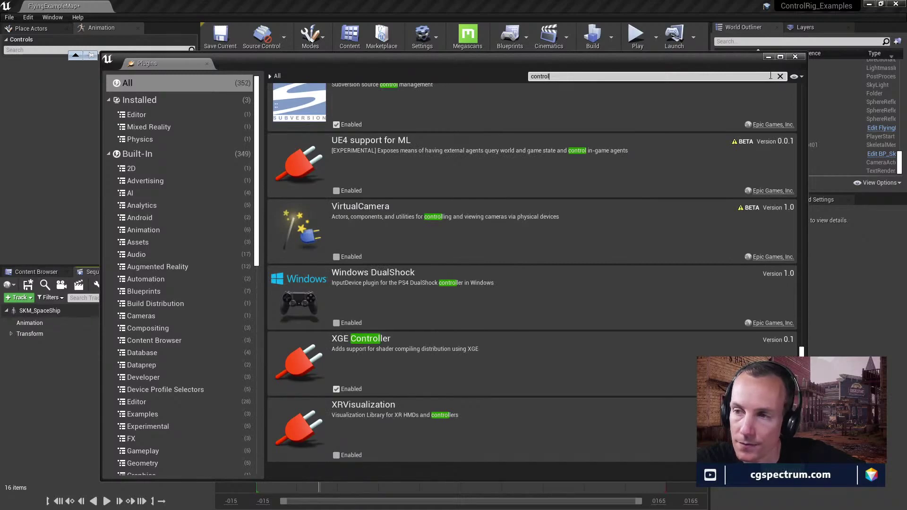
Step: Close the plugin list and the Sequencer to return to the SpaceShip folder in the Content Browser
click(795, 57)
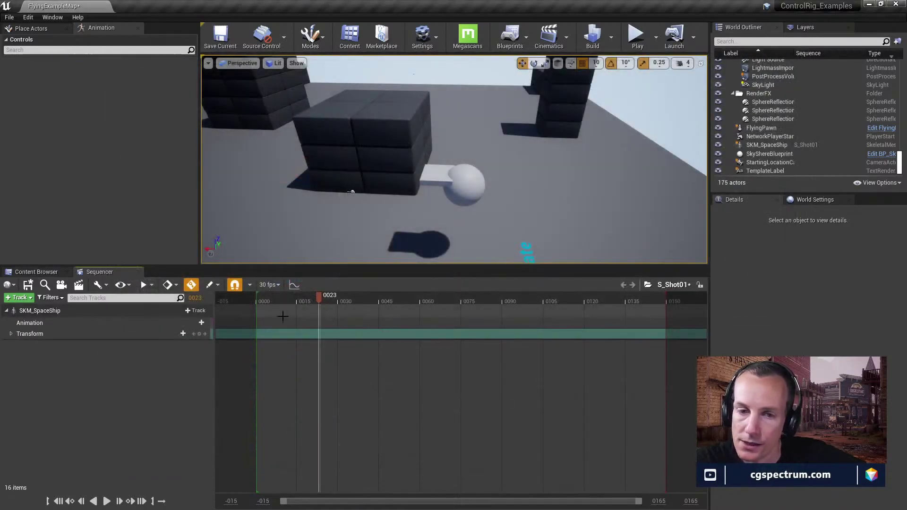
click(137, 272)
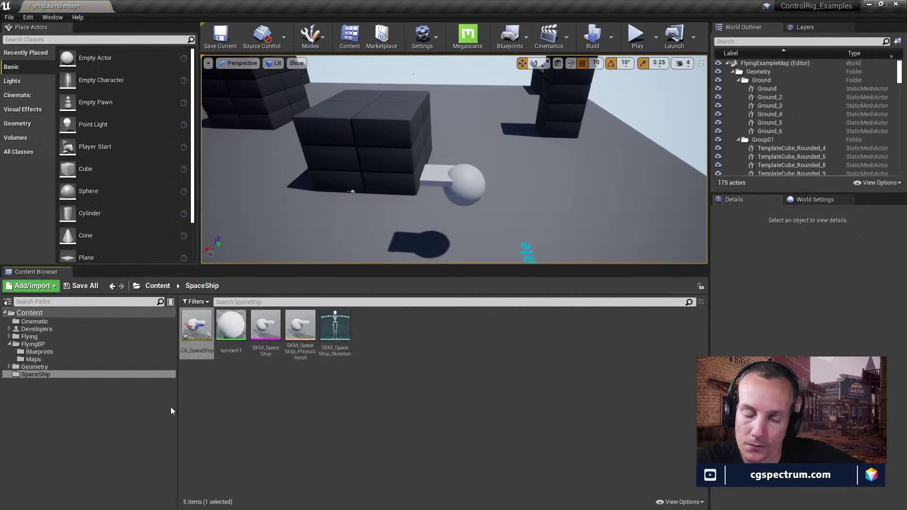
Step: Look through the new-asset types available in the SpaceShip folder, checking the Animation category for a ControlRig Sequence
right_click(272, 395)
mouse_move(356, 273)
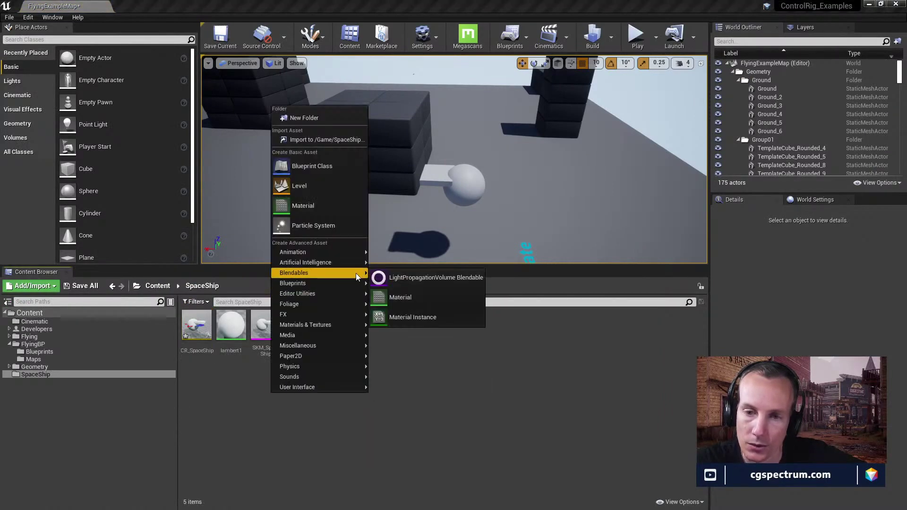
mouse_move(333, 253)
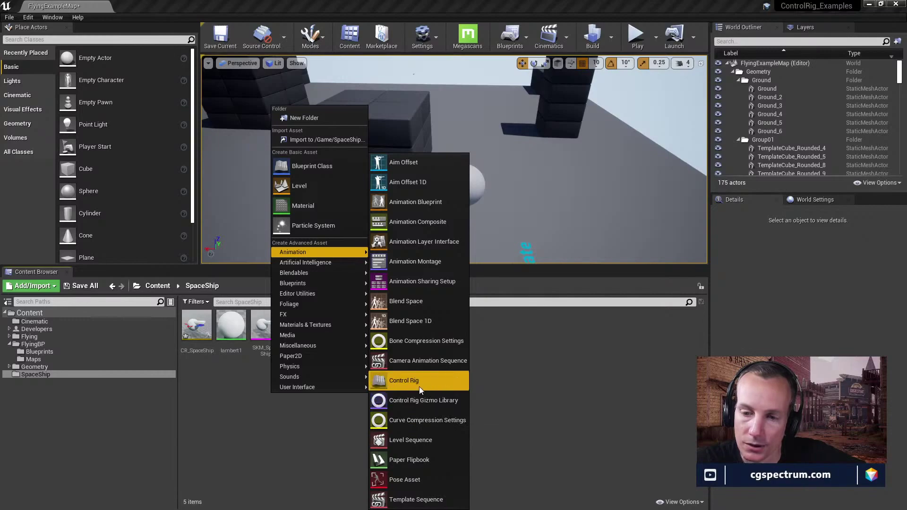
mouse_move(322, 387)
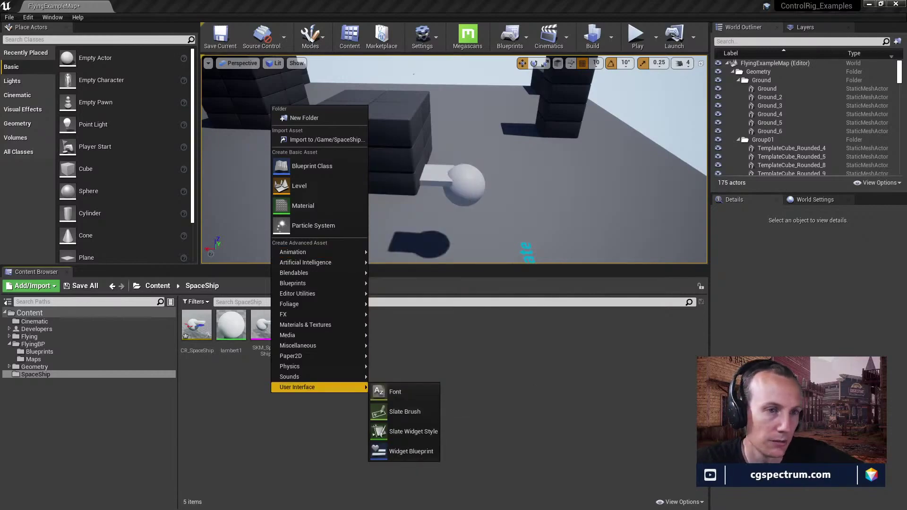
Step: Place the documentation beside the FlyingExampleMap editor and compare its ControlRig Sequence asset type with the available new-asset types
drag(413, 5, 304, 164)
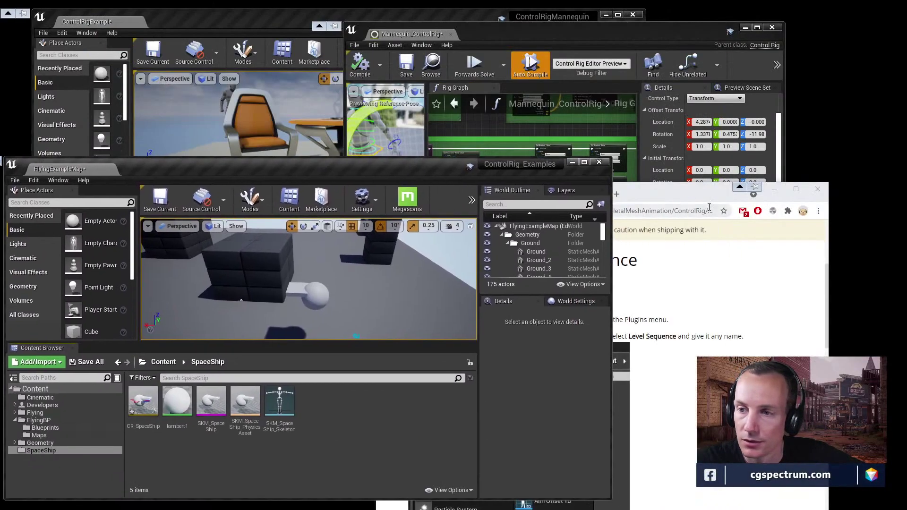
drag(697, 191, 658, 4)
scroll(417, 341, down, 3)
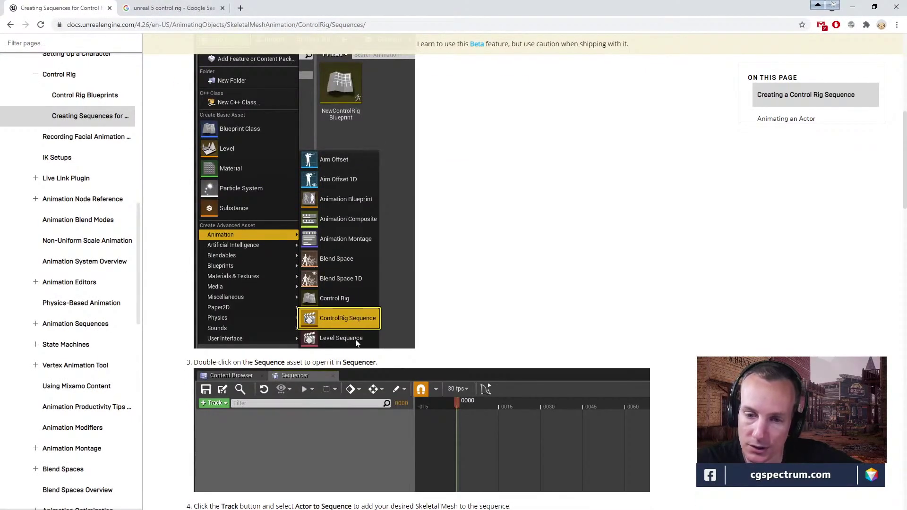
drag(505, 13, 684, 60)
click(357, 432)
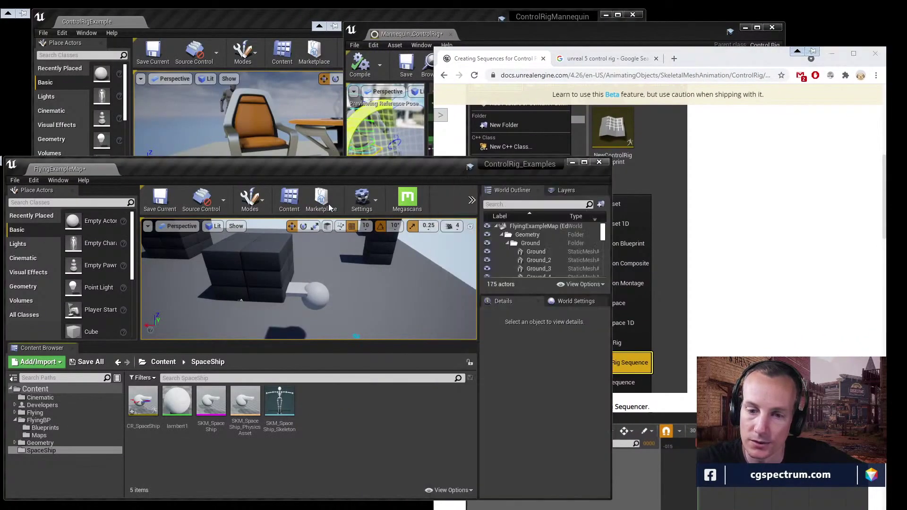
right_click(356, 432)
mouse_move(399, 291)
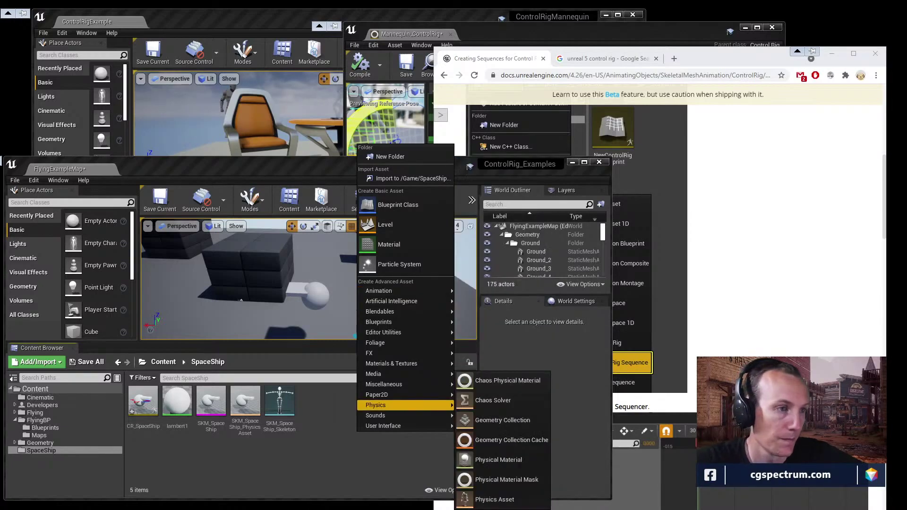
click(326, 439)
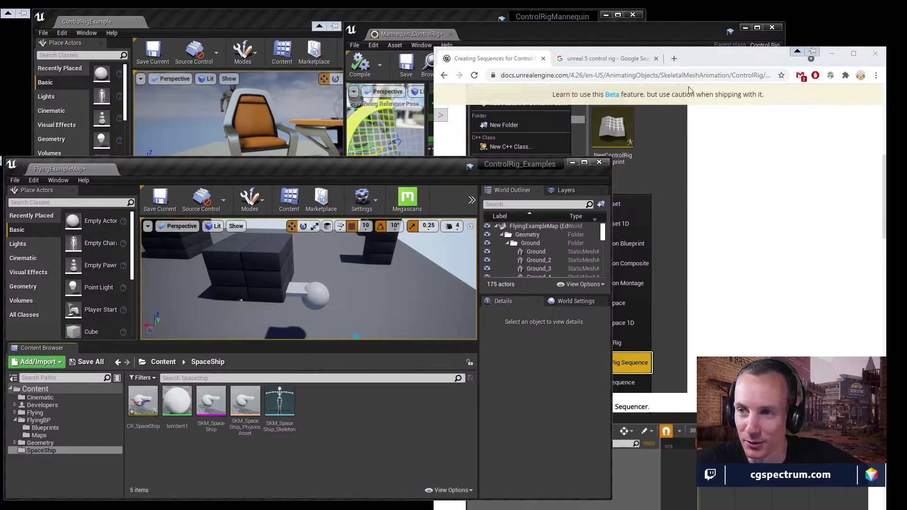
Step: Read documentation steps 3 to 5 on adding a Skeletal Mesh to the sequence and assigning an Asset Based Control Rig
click(748, 63)
scroll(783, 240, down, 5)
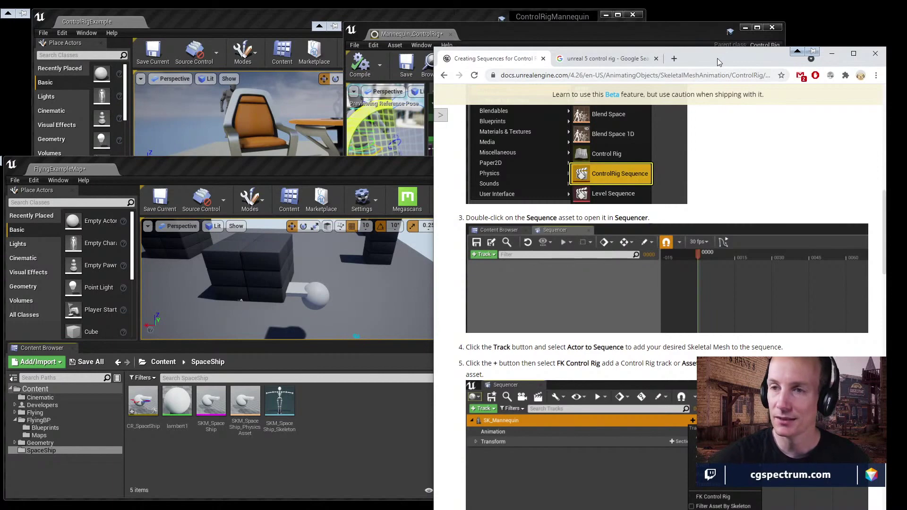
drag(717, 58, 689, 12)
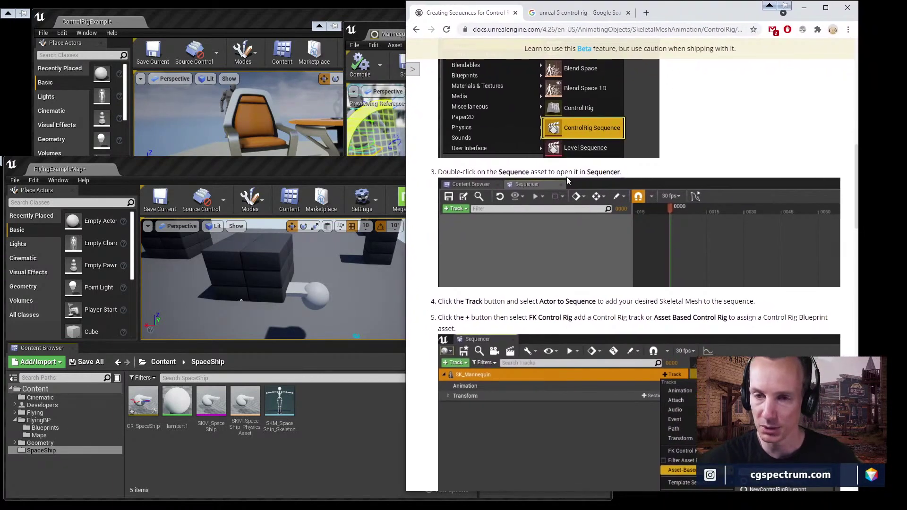
scroll(584, 338, down, 9)
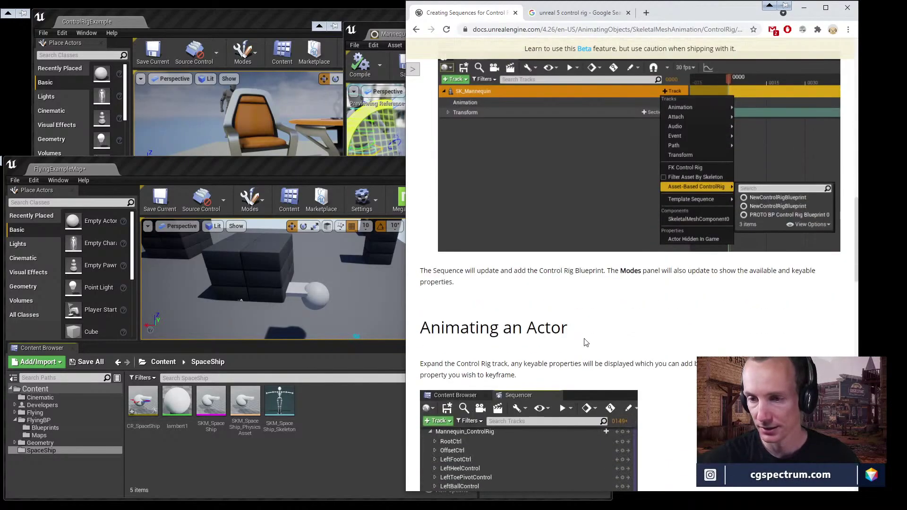
scroll(684, 333, up, 10)
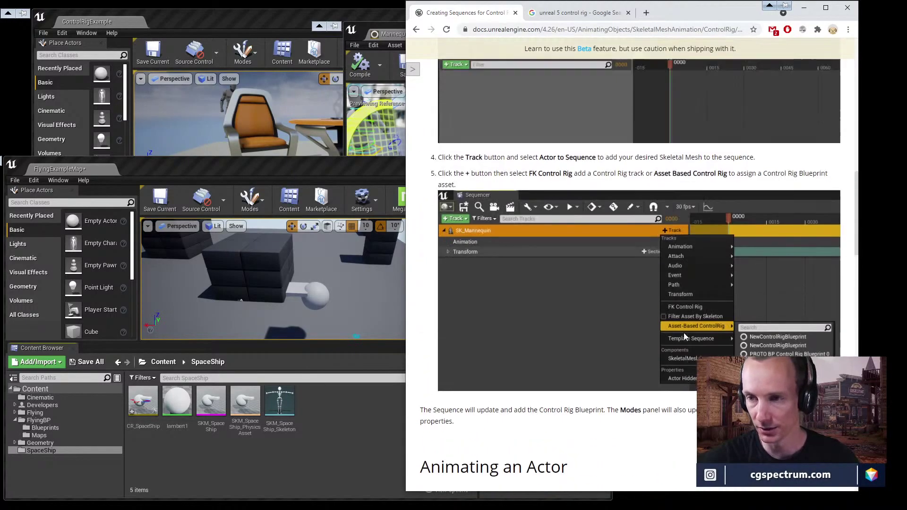
scroll(684, 333, down, 5)
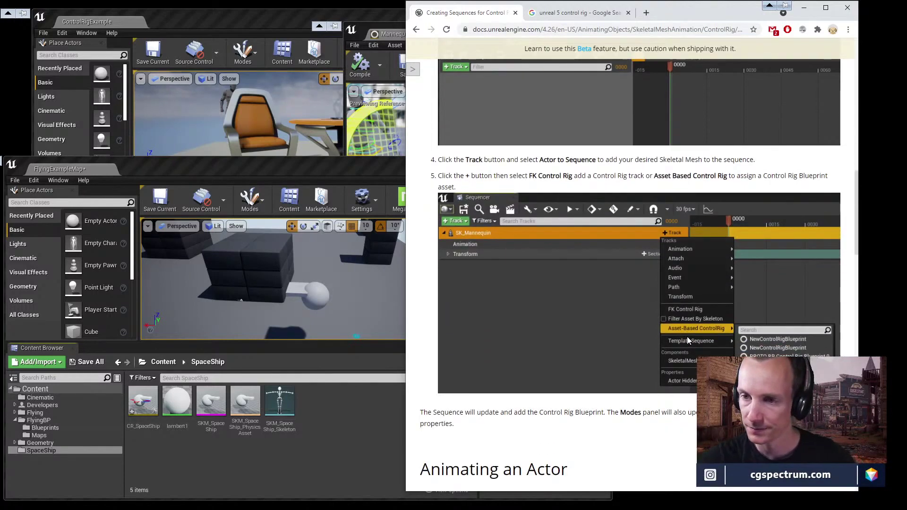
scroll(651, 302, up, 3)
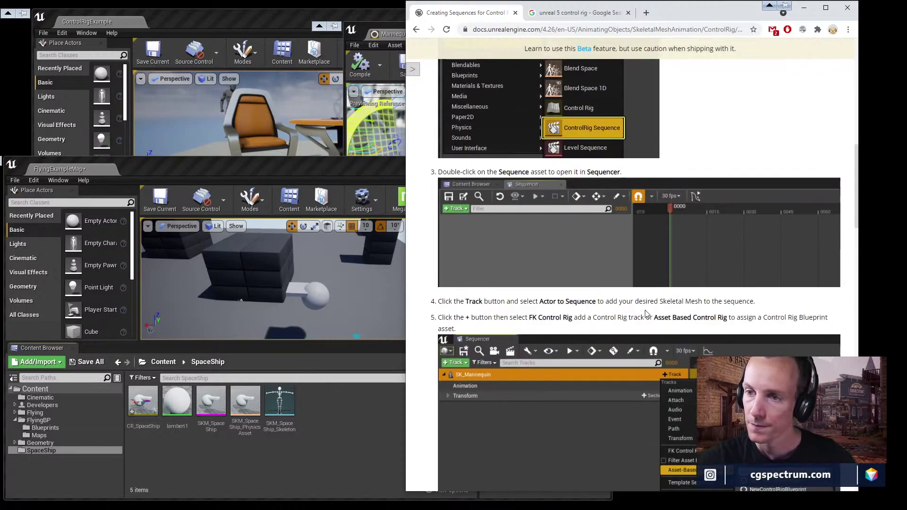
scroll(650, 301, down, 2)
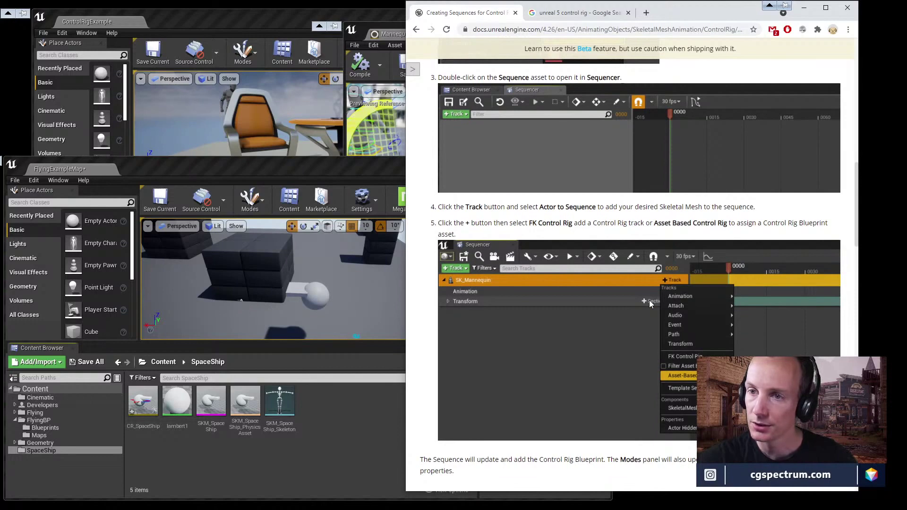
scroll(650, 303, down, 2)
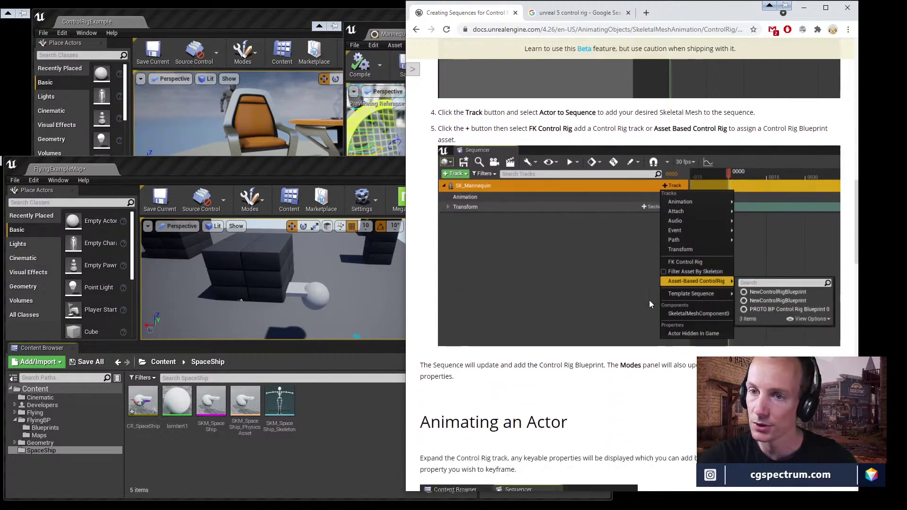
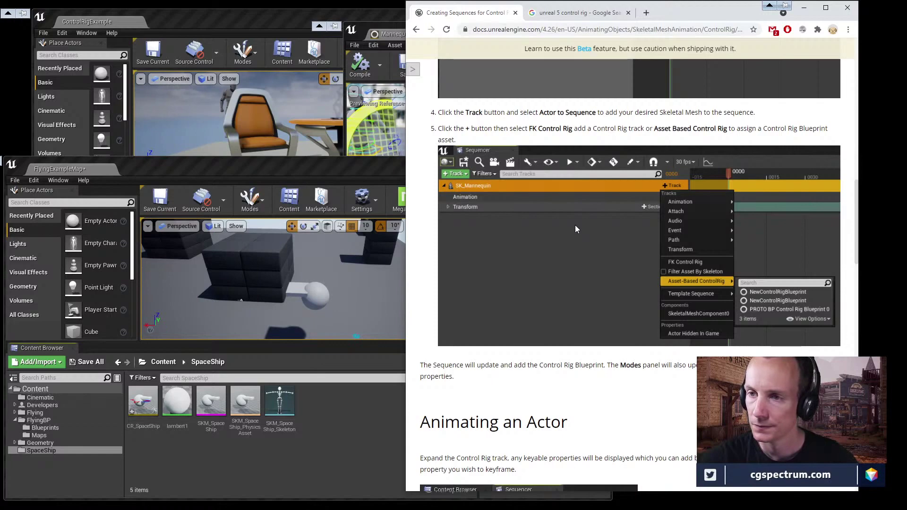
drag(660, 113, 701, 114)
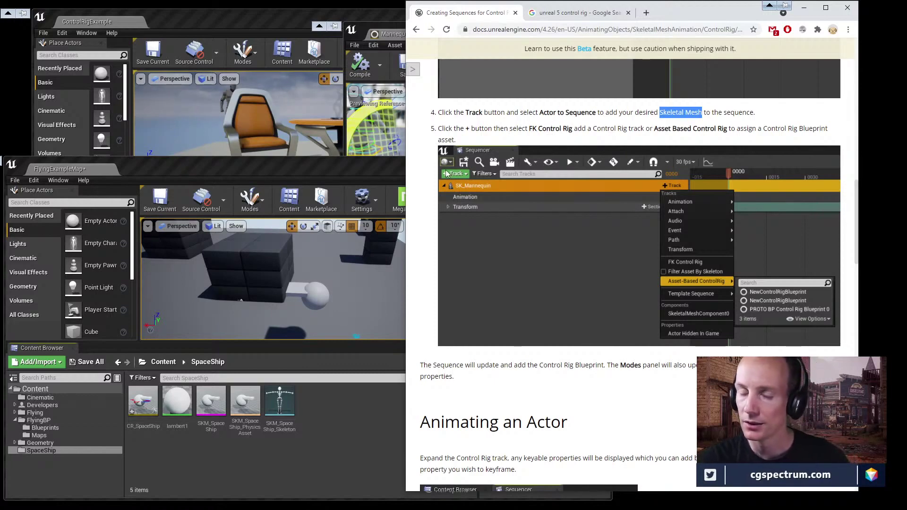
Step: Open the S_Shot01 sequence from the Cinematic folder and maximize the FlyingExampleMap level editor
drag(299, 170, 325, 135)
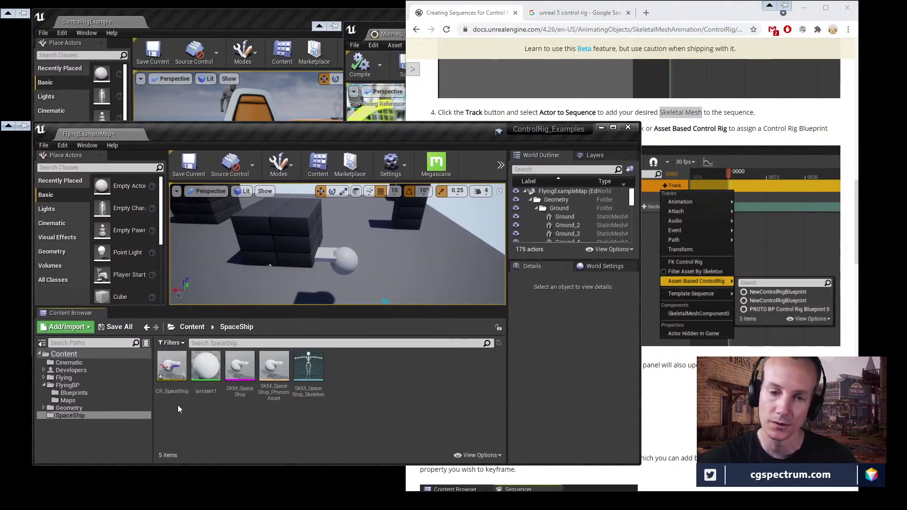
click(75, 363)
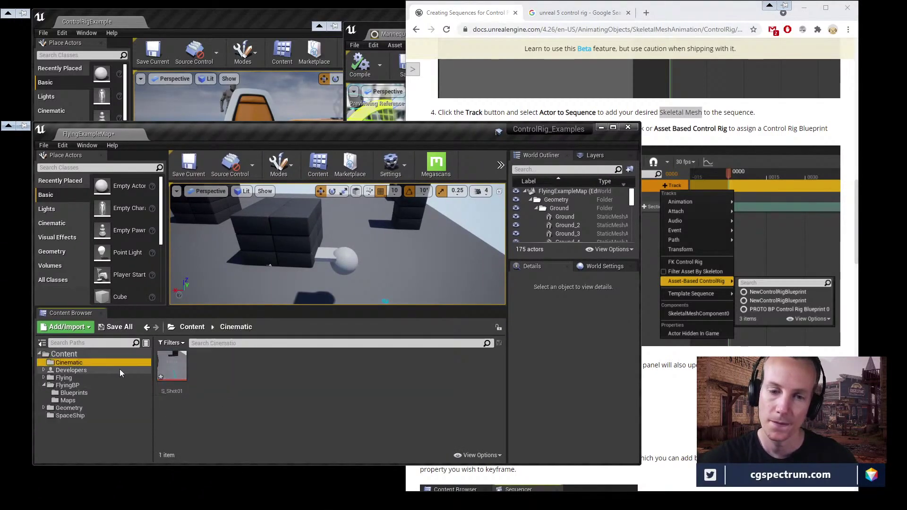
double_click(172, 363)
double_click(263, 134)
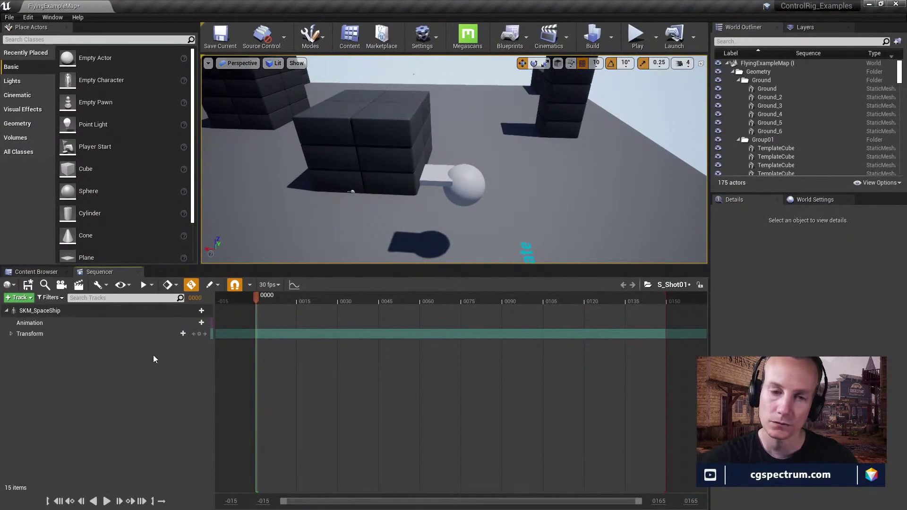
Step: Add an asset-based control rig track using CR_SpaceShip to SKM_SpaceShip in the S_Shot01 sequence
click(43, 312)
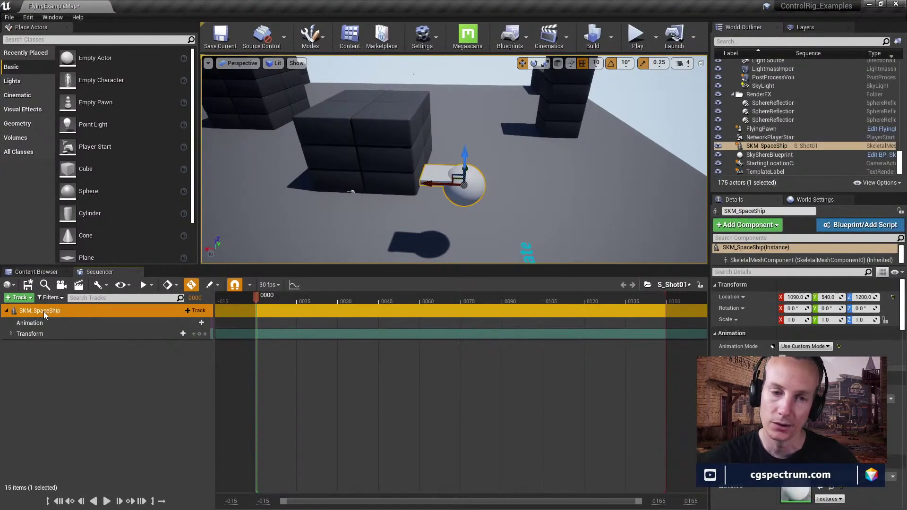
click(198, 311)
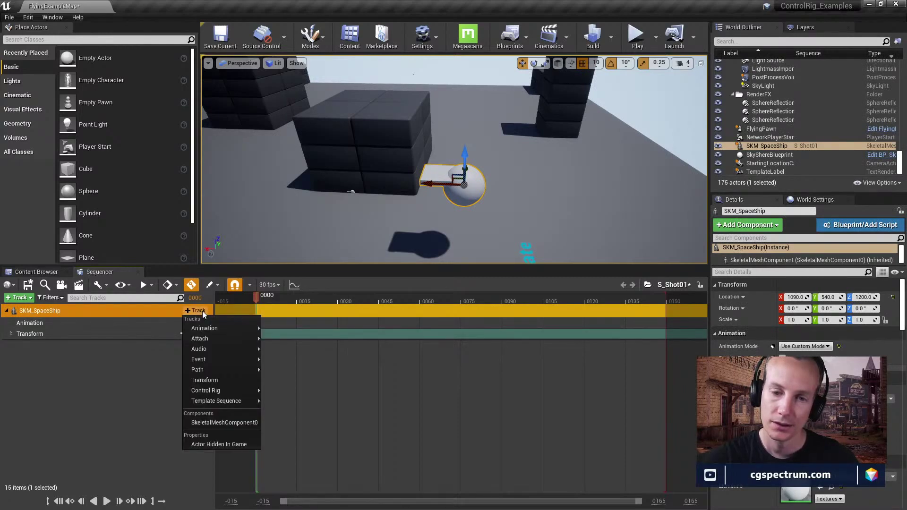
mouse_move(220, 390)
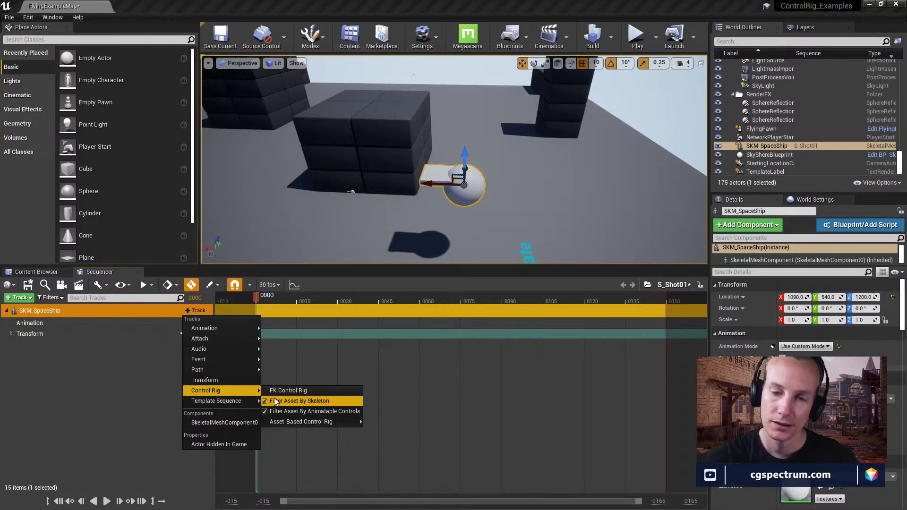
mouse_move(292, 423)
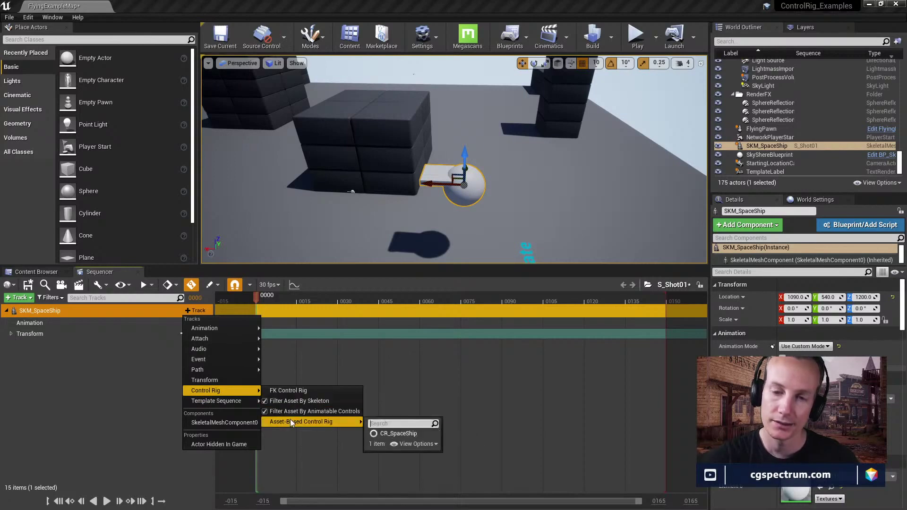
click(390, 434)
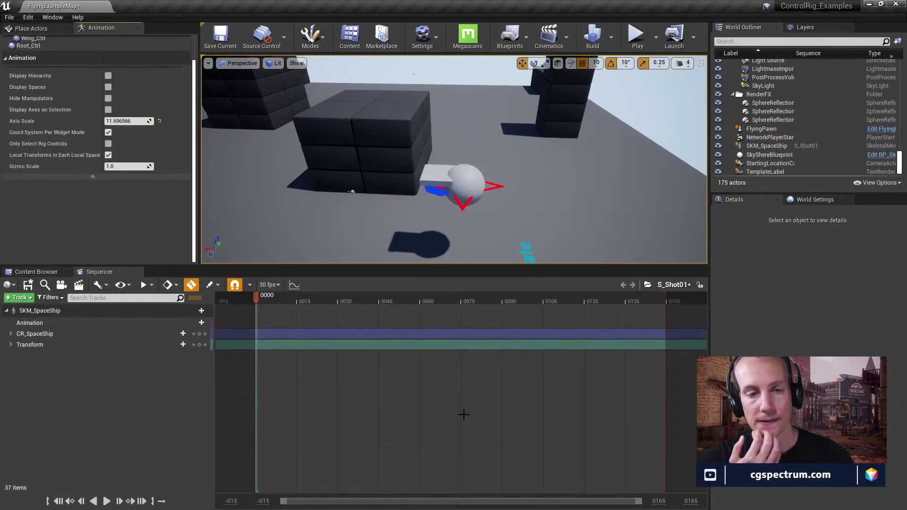
Step: Examine the control rig and baking options of SKM_SpaceShip and the track types still available for it
right_click(44, 313)
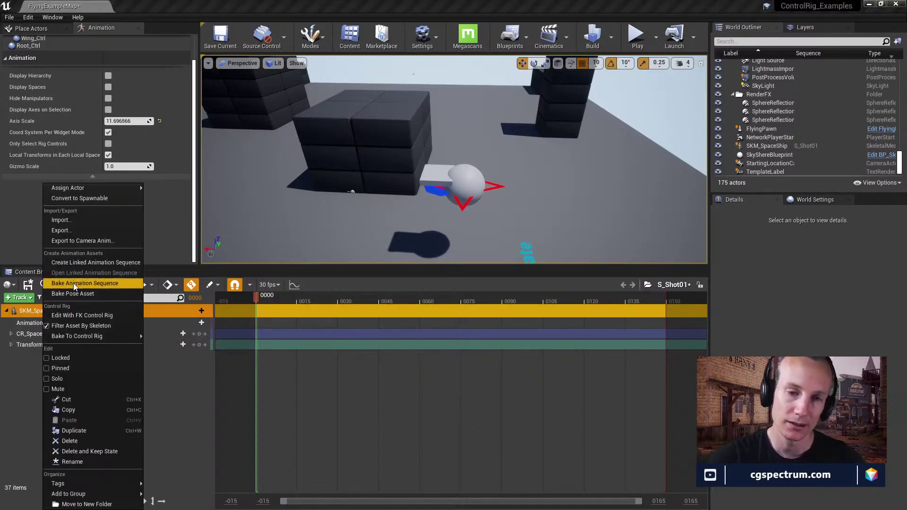
click(75, 315)
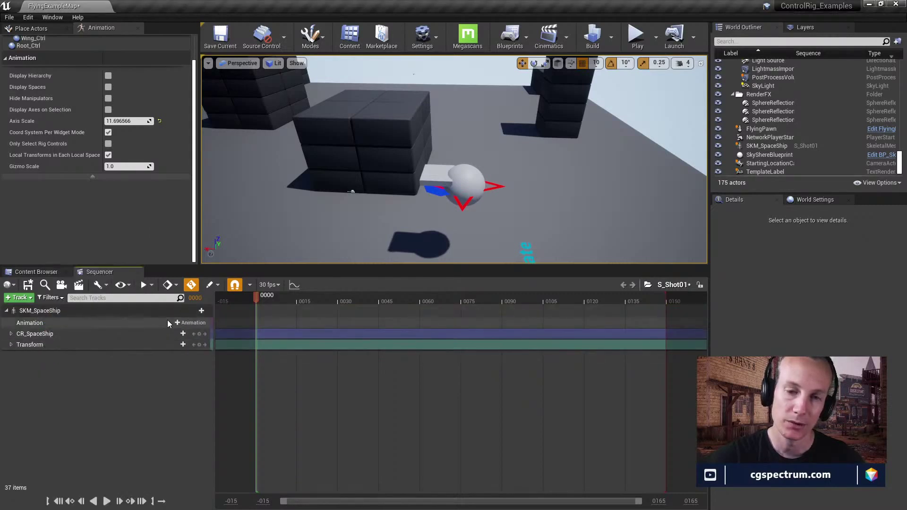
click(195, 311)
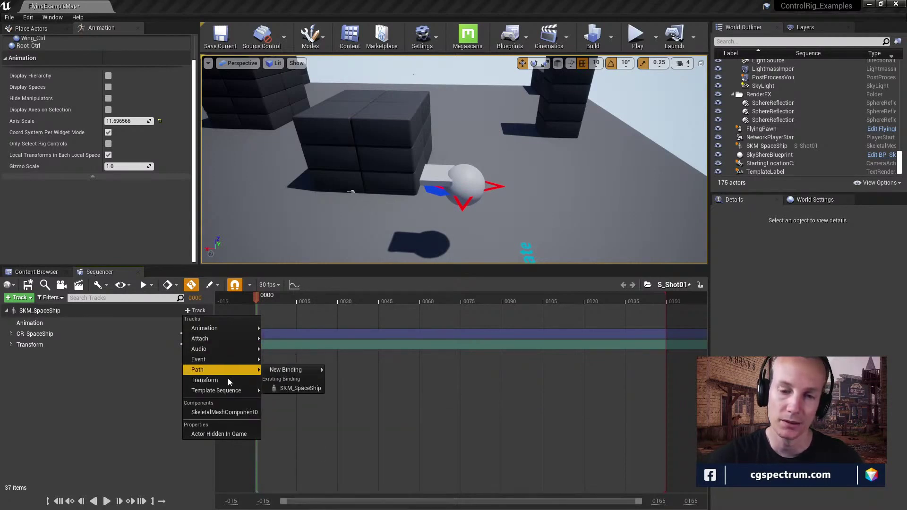
click(149, 386)
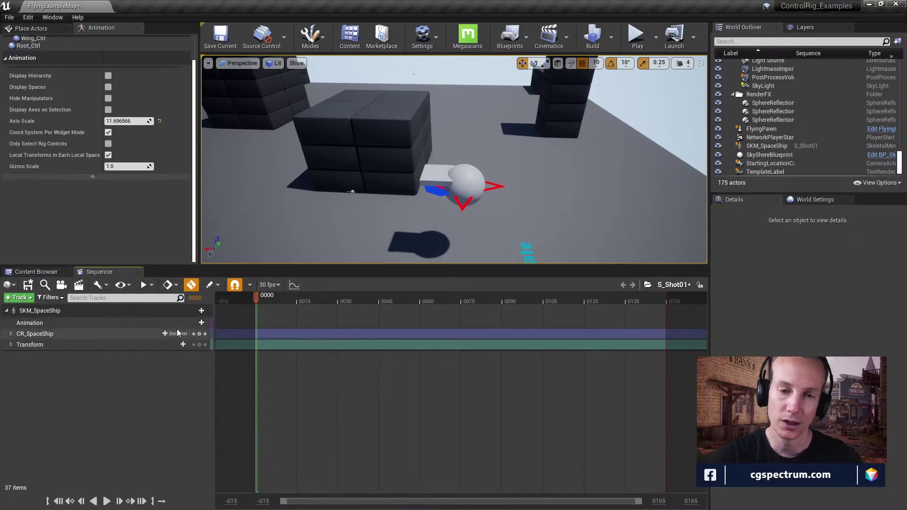
Step: Expand the CR_SpaceShip track with its Wing_Ctrl and Root_Ctrl channels, and select the Wing_Ctrl control
click(11, 334)
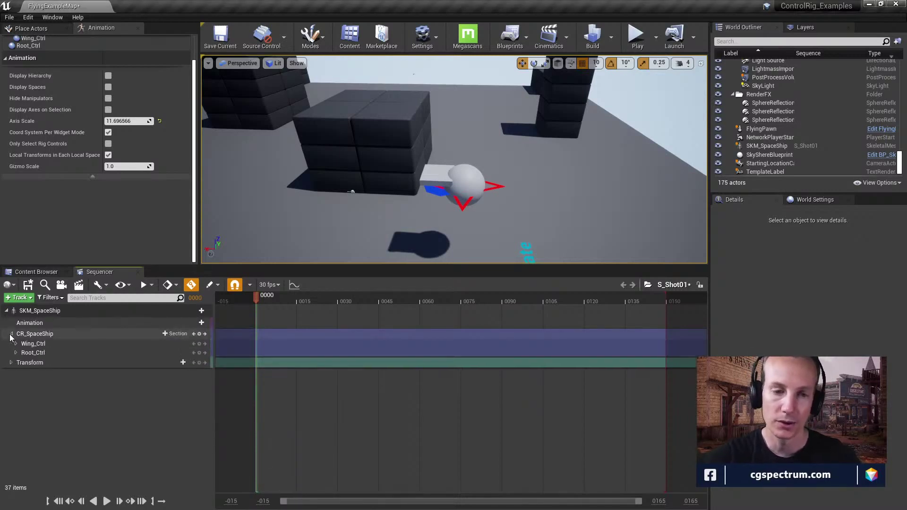
click(42, 337)
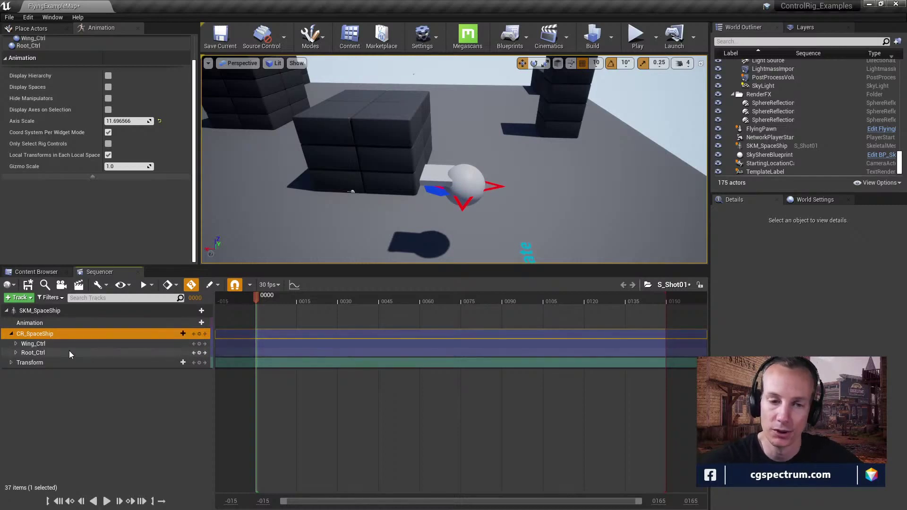
click(16, 344)
click(17, 419)
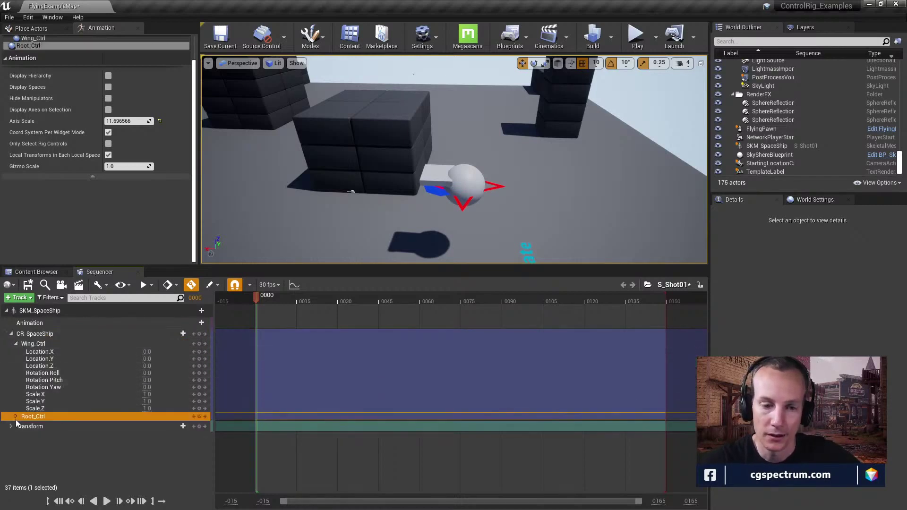
click(16, 416)
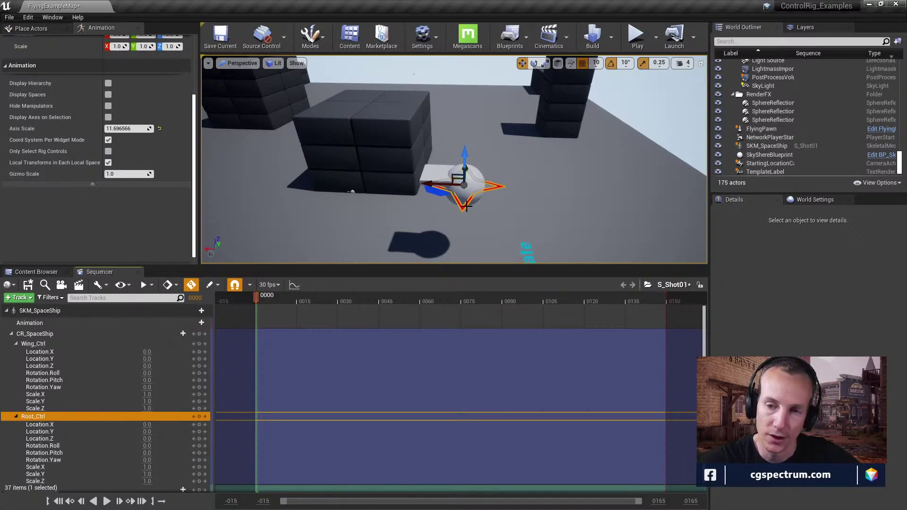
click(42, 344)
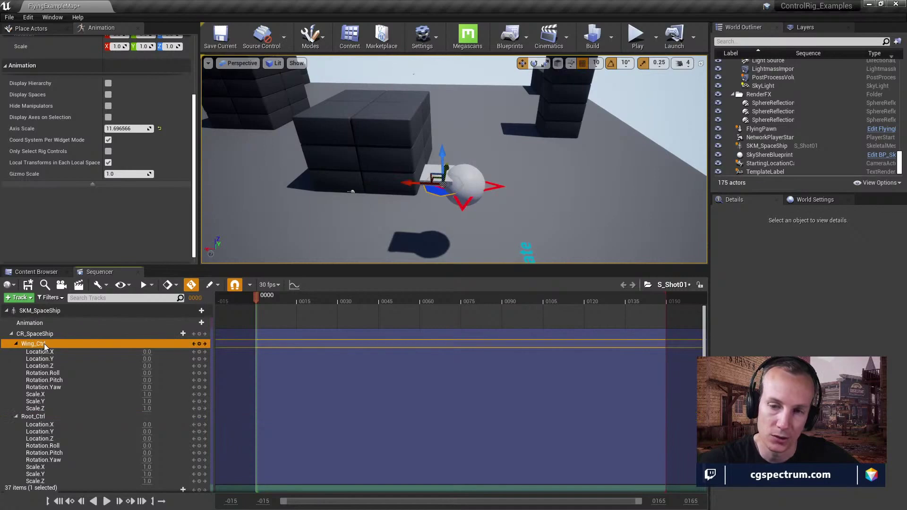
Step: Key all Wing_Ctrl and Root_Ctrl channels of the CR_SpaceShip track at frame 0, with Root_Ctrl selected and the Sequencer area enlarged
click(41, 417)
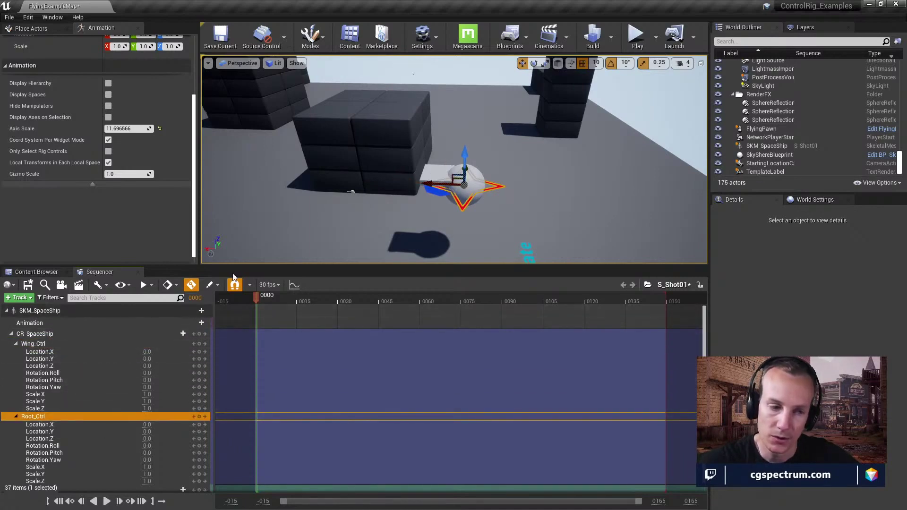
drag(241, 268, 241, 240)
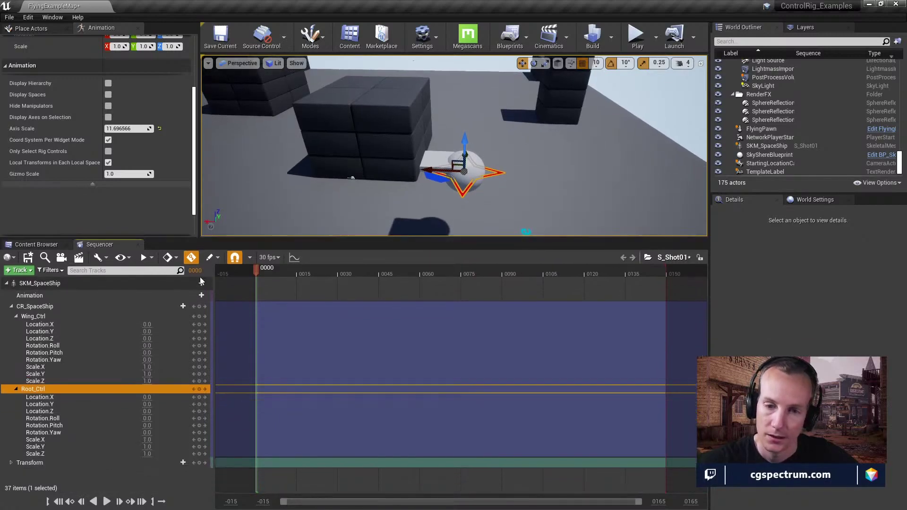
click(199, 307)
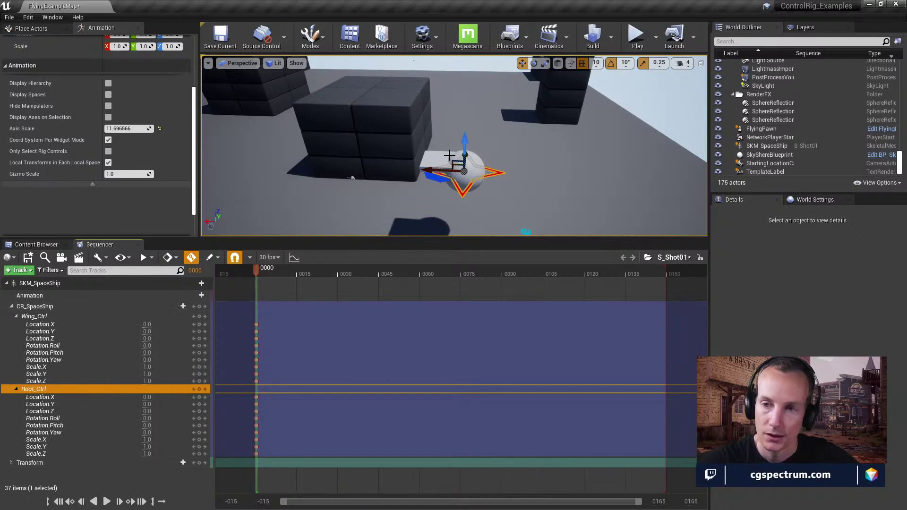
Step: Pose Root_Ctrl at frame 0 at about X -470, Y 1150, Z -170, with roll 10 and yaw -90 degrees
drag(450, 155, 457, 120)
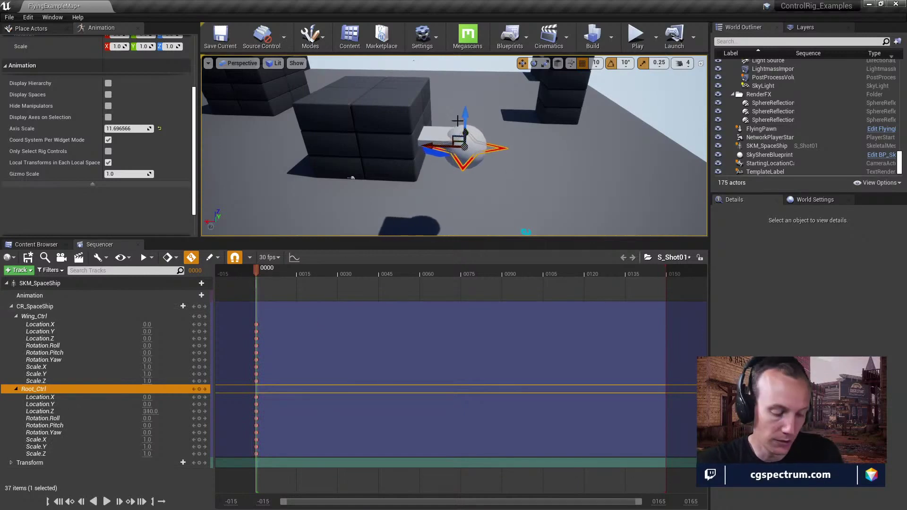
key(e)
drag(491, 168, 416, 180)
key(w)
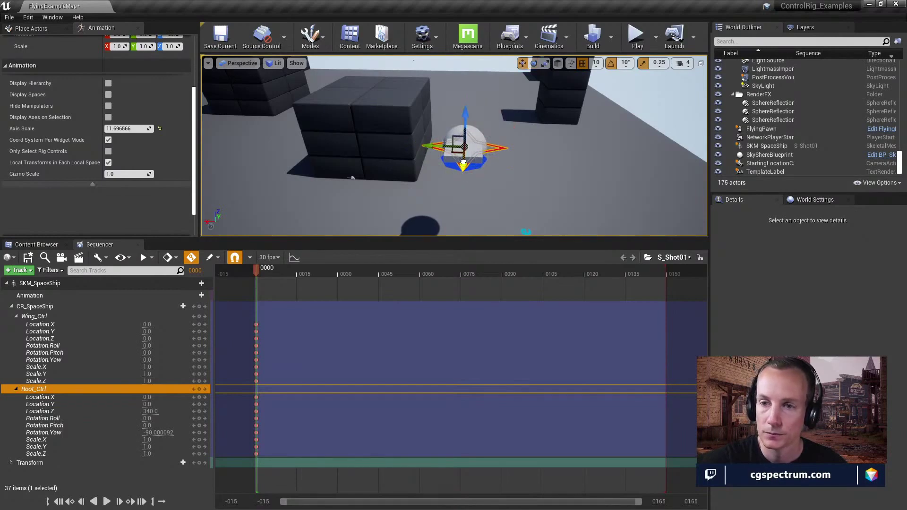
drag(463, 163, 505, 92)
key(e)
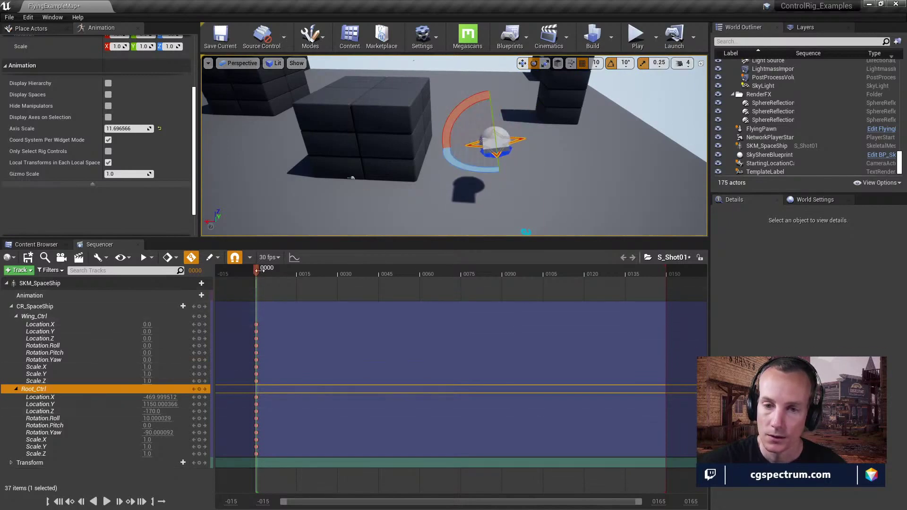
Step: Pose Root_Ctrl at frame 47 at about X 308, Y 3974, Z -94, with roll 9.4, pitch 3.4 and yaw -110 degrees
drag(259, 270, 267, 306)
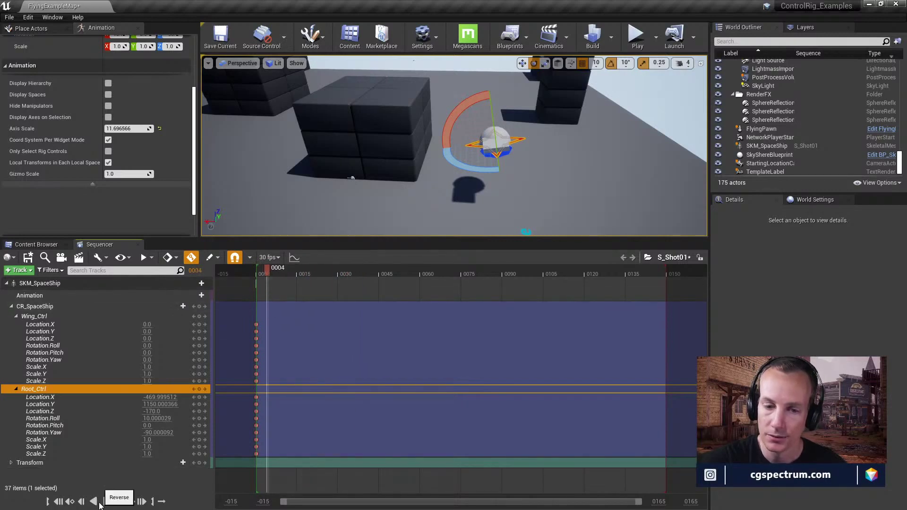
click(106, 503)
click(106, 502)
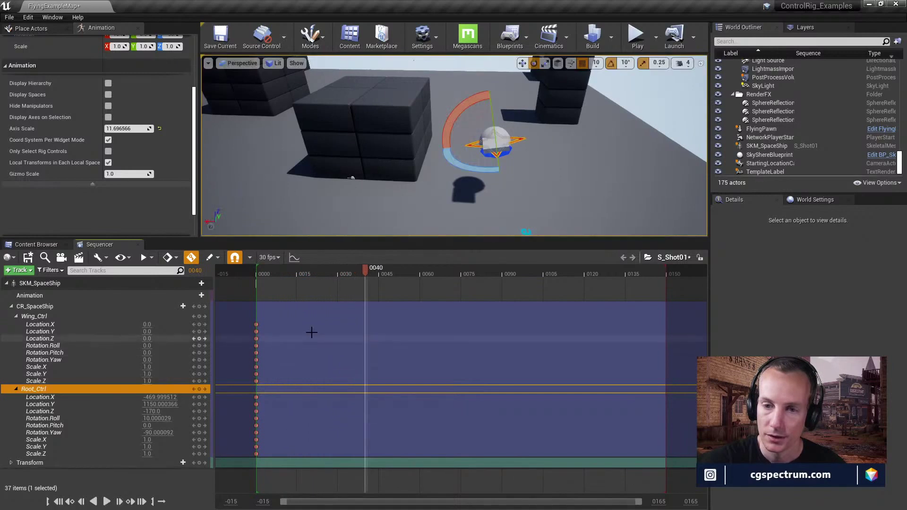
drag(366, 272, 385, 285)
key(w)
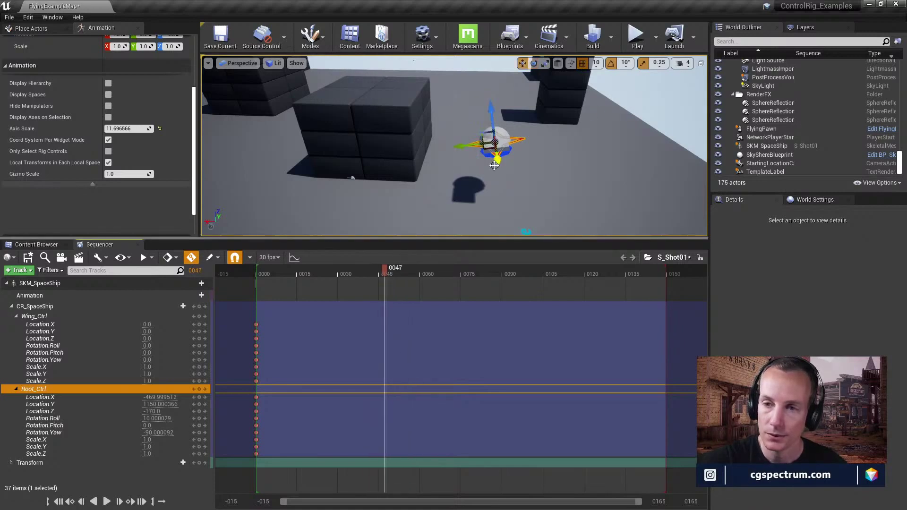
drag(491, 158, 500, 128)
key(e)
key(w)
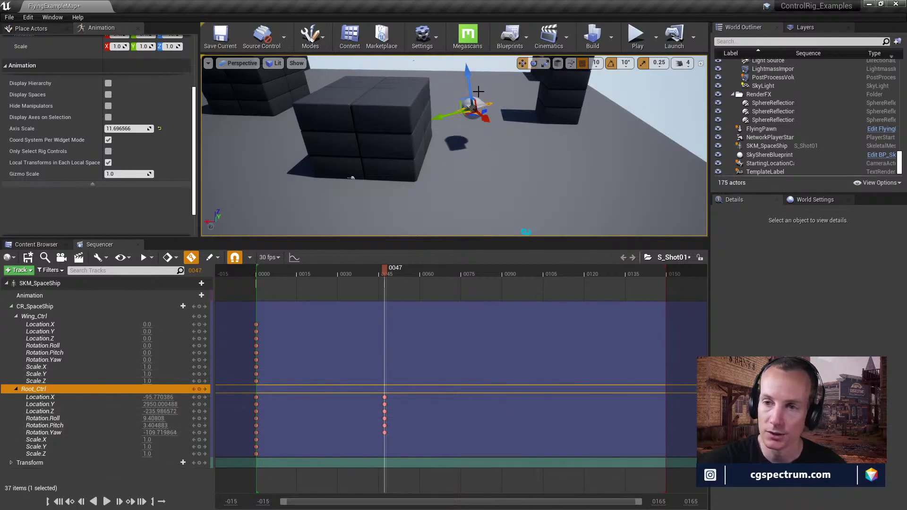
drag(467, 80, 466, 67)
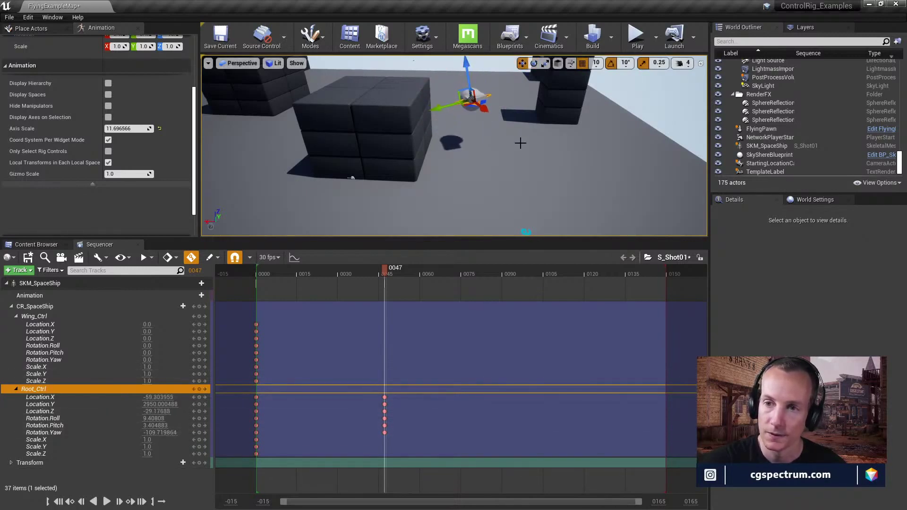
mouse_move(521, 144)
right_down()
mouse_move(491, 158)
mouse_move(488, 146)
mouse_move(516, 189)
mouse_move(513, 154)
right_up()
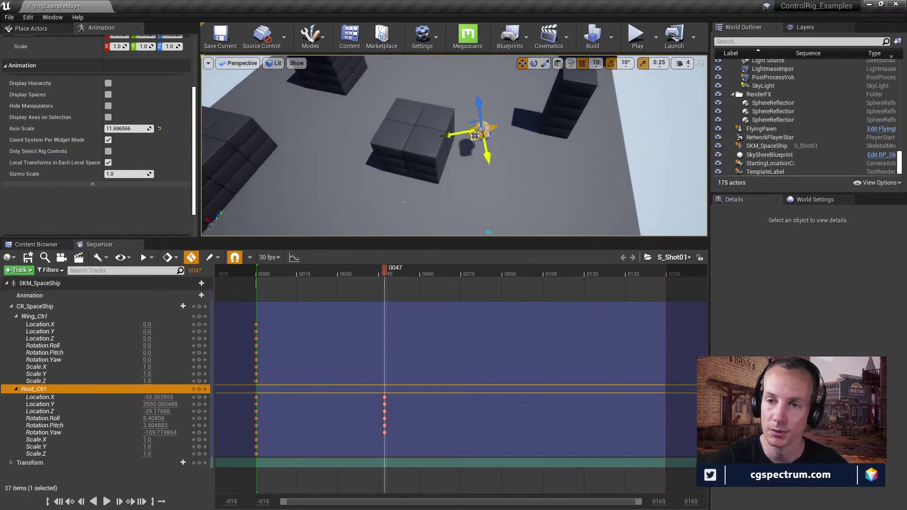
drag(488, 152, 488, 121)
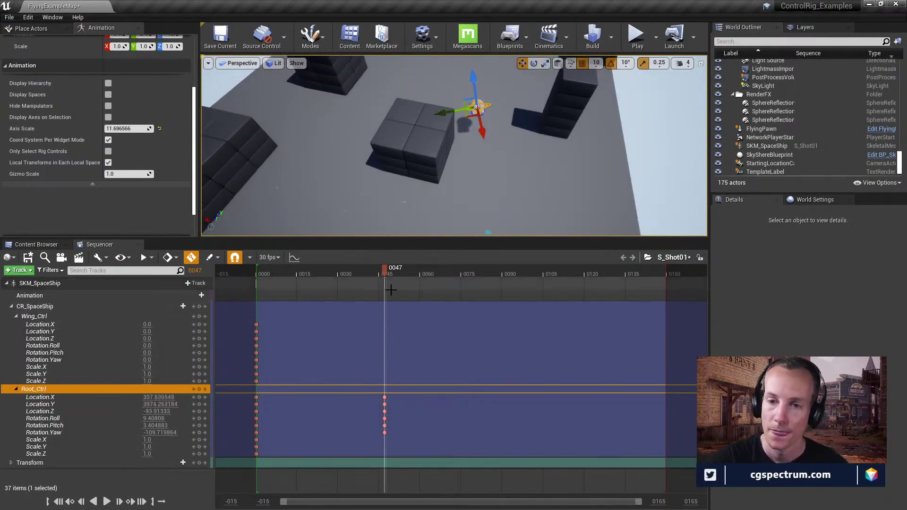
Step: Move Root_Ctrl behind the block at frame 102 to about X 3952, Y 5308, Z -108, and turn it to yaw about 110 degrees
click(298, 278)
drag(297, 278, 538, 308)
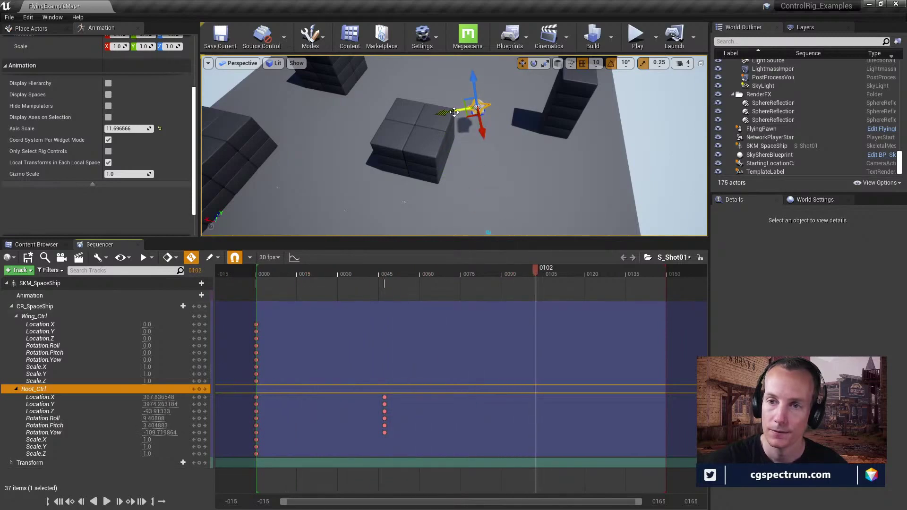
mouse_move(454, 112)
mouse_down()
mouse_move(415, 114)
mouse_move(436, 107)
mouse_up()
key(e)
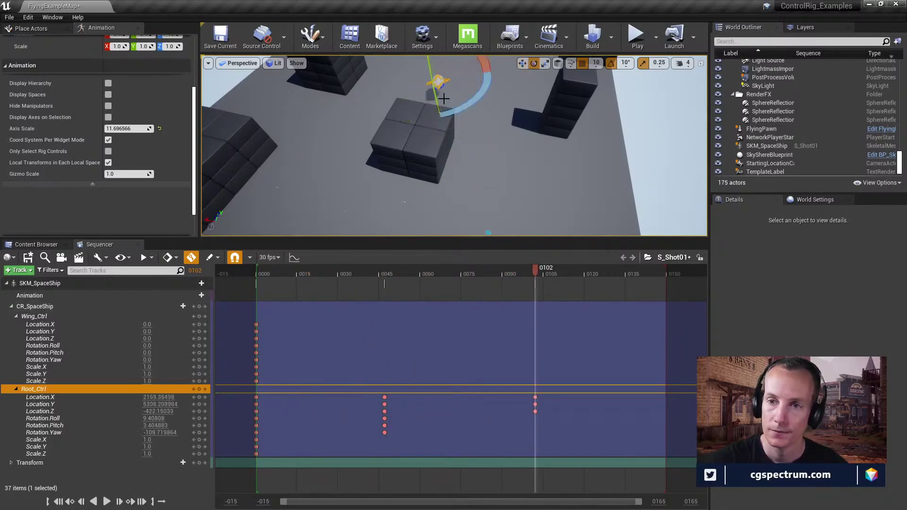
drag(482, 85, 493, 92)
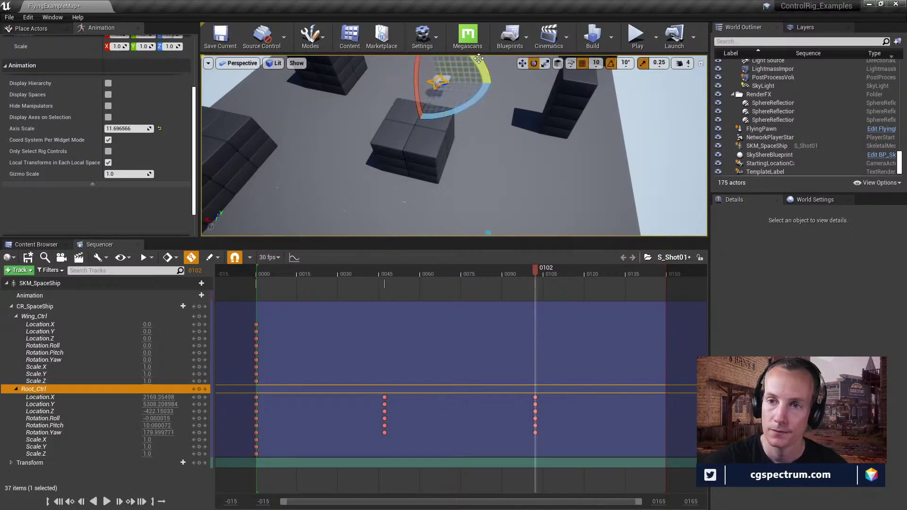
drag(480, 60, 431, 82)
key(w)
key(e)
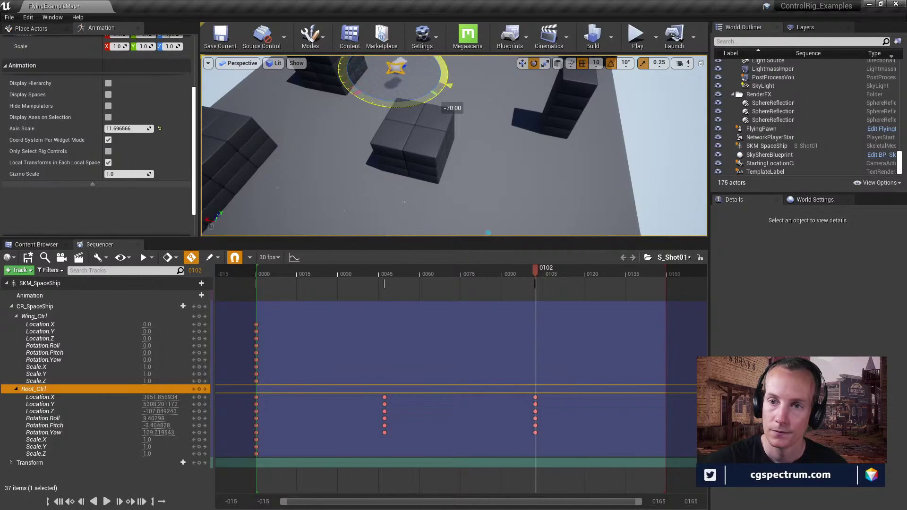
Step: Scrub through the flight and examine Root_Ctrl's location, pitch and yaw curves in the curve editor
click(324, 283)
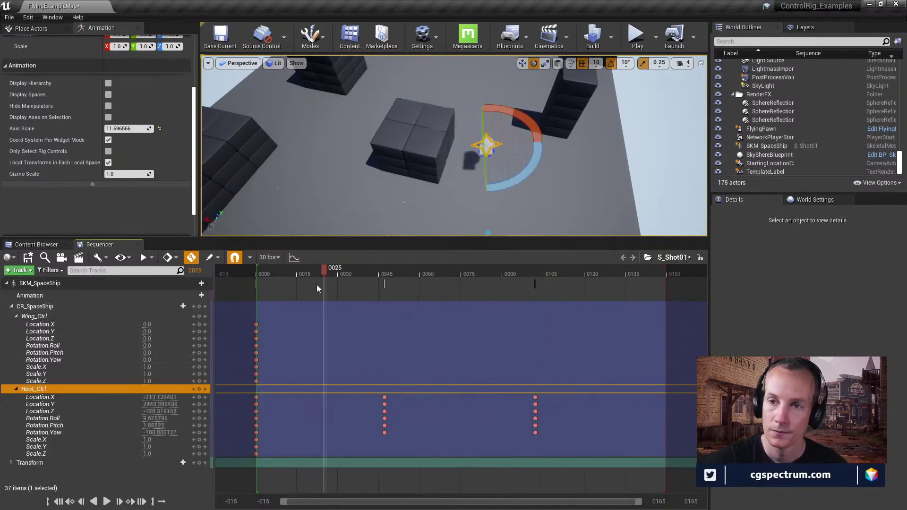
drag(317, 285, 460, 320)
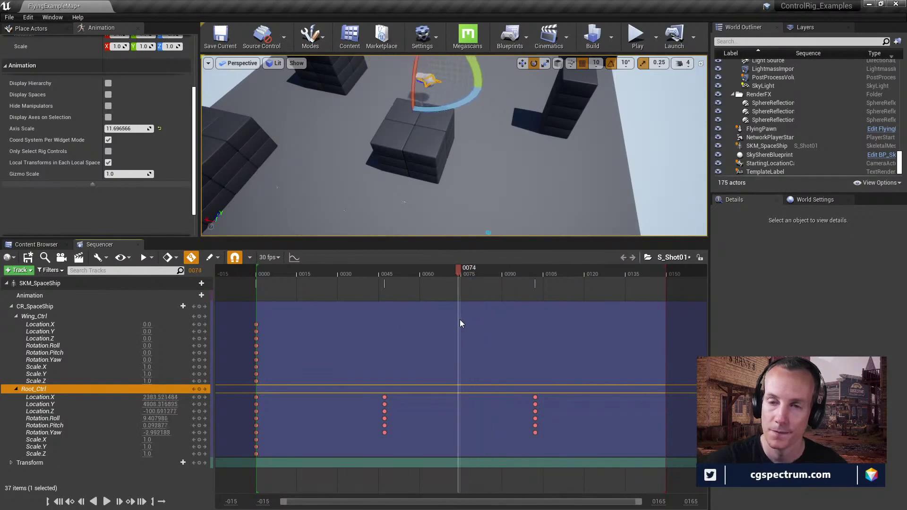
click(294, 258)
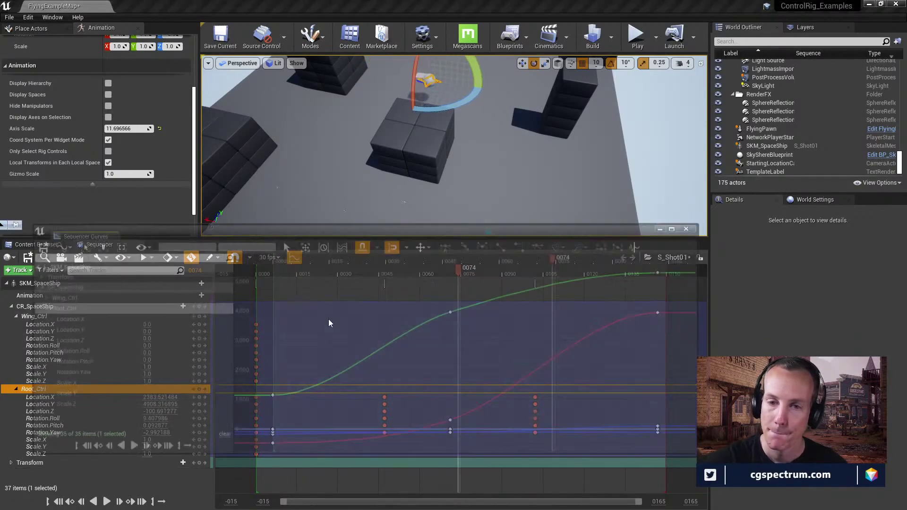
right_drag(608, 348, 485, 365)
scroll(534, 334, down, 1)
scroll(566, 374, down, 1)
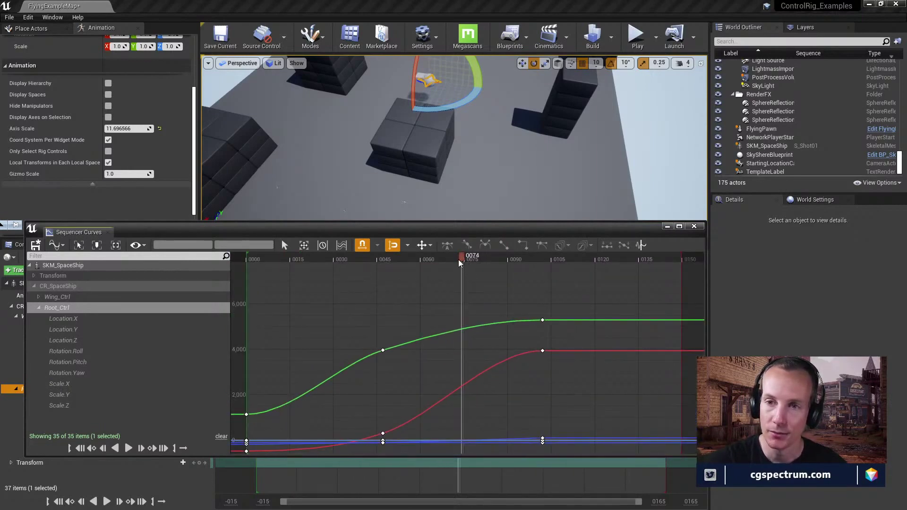
drag(458, 262, 472, 316)
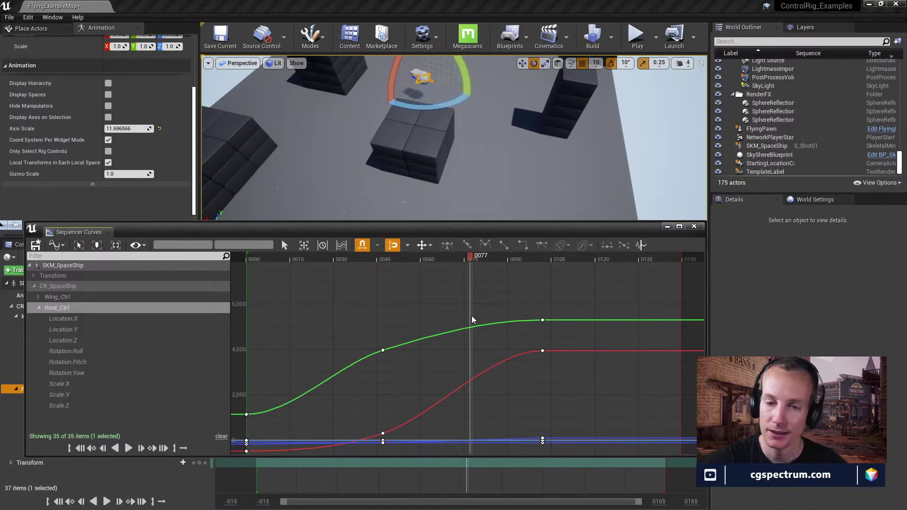
scroll(471, 316, down, 5)
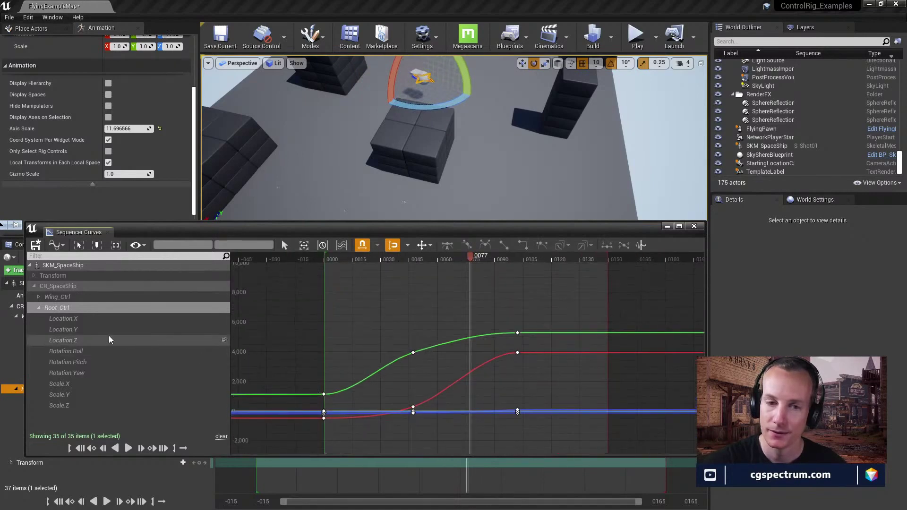
click(80, 361)
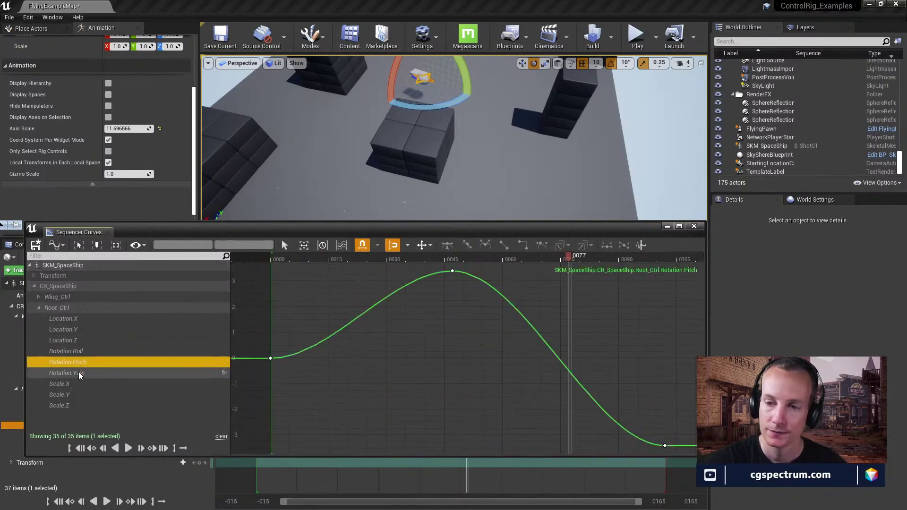
click(78, 375)
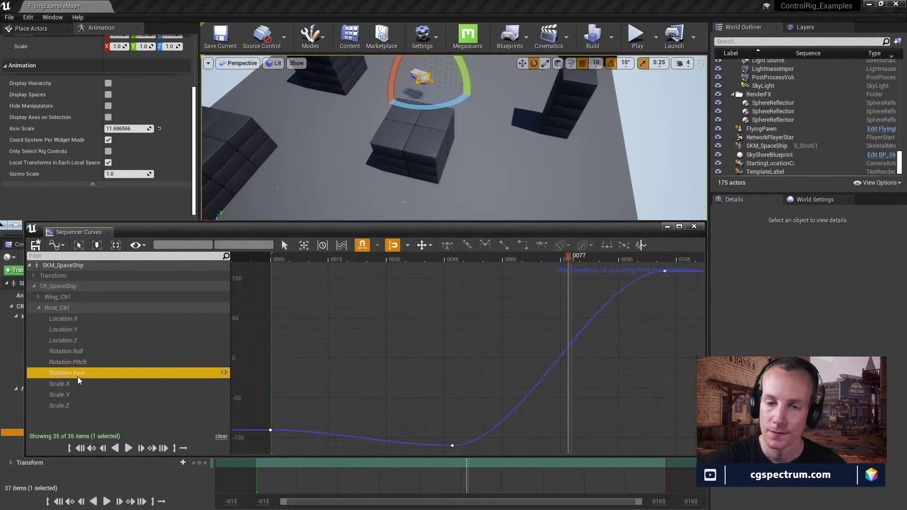
Step: Raise Root_Ctrl's last Rotation.Pitch key at frame 105, and lower its last Rotation.Yaw key to about -12.5 at frame 104
click(78, 361)
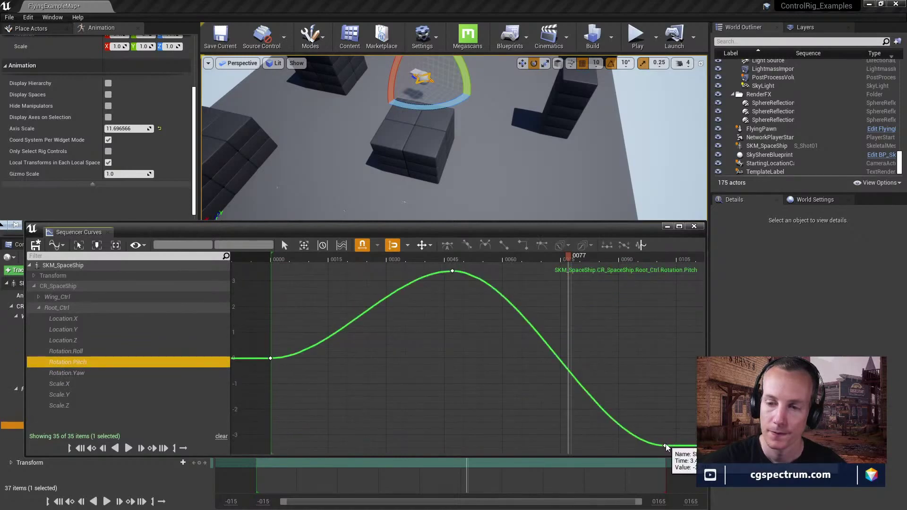
drag(665, 445, 669, 396)
drag(674, 359, 680, 428)
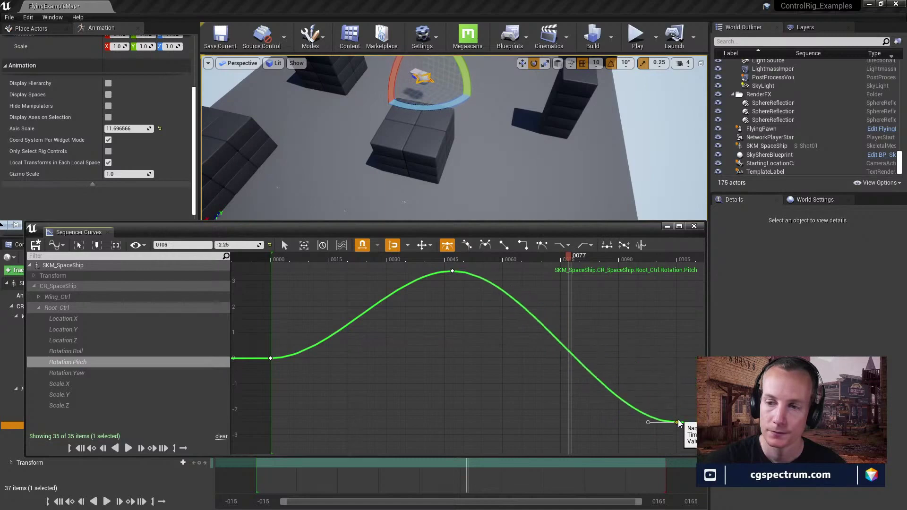
click(73, 373)
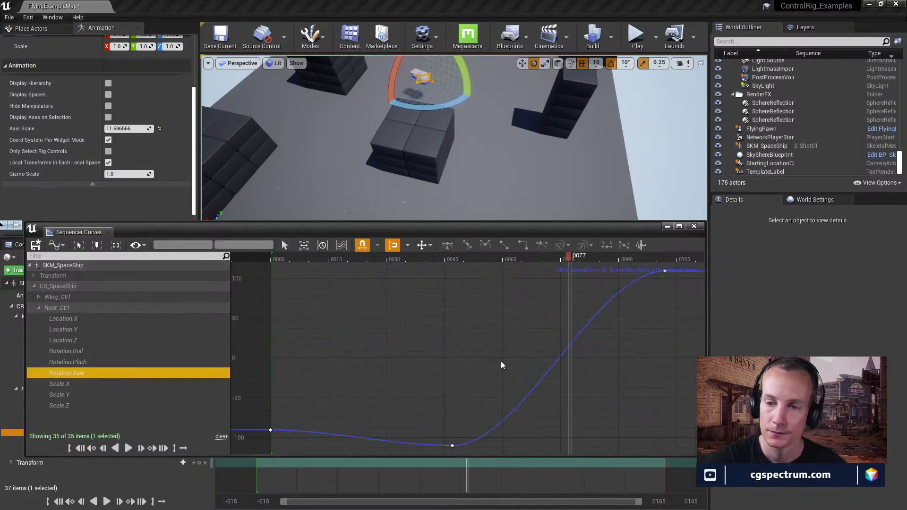
drag(666, 270, 671, 368)
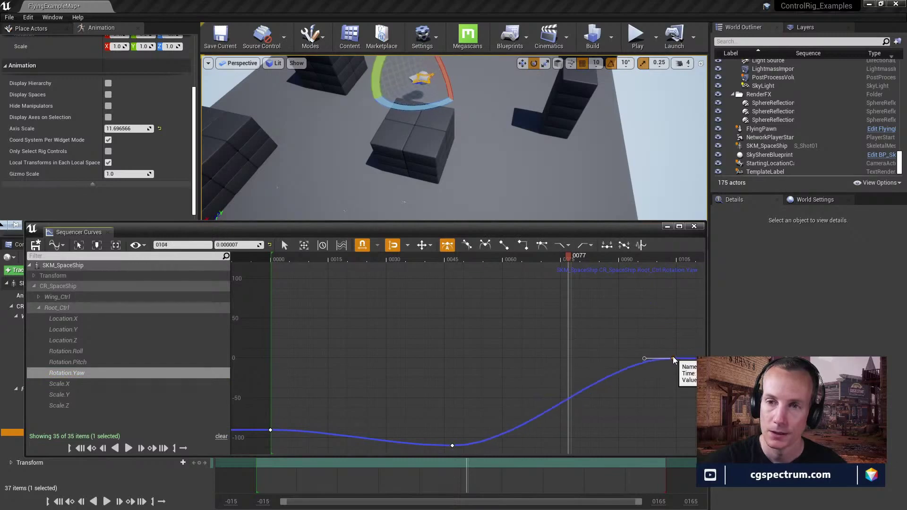
Step: Compare Root_Ctrl's Rotation.Roll, Rotation.Pitch and Rotation.Yaw curves, both together and individually
ctrl+click(90, 351)
ctrl+click(86, 360)
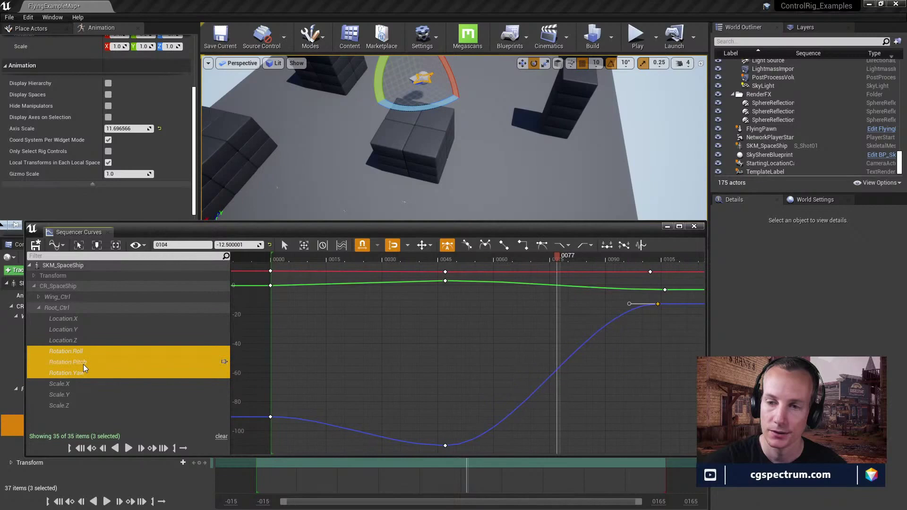
click(82, 353)
click(84, 363)
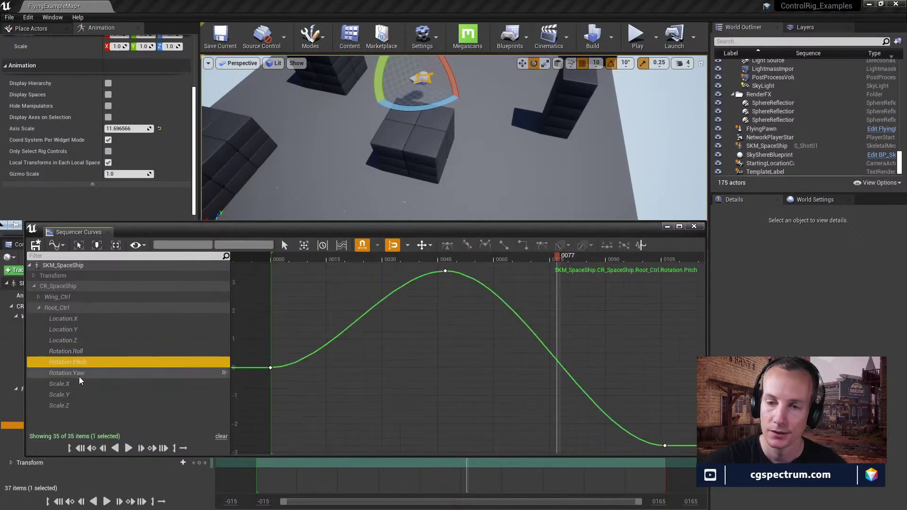
click(79, 377)
ctrl+click(77, 365)
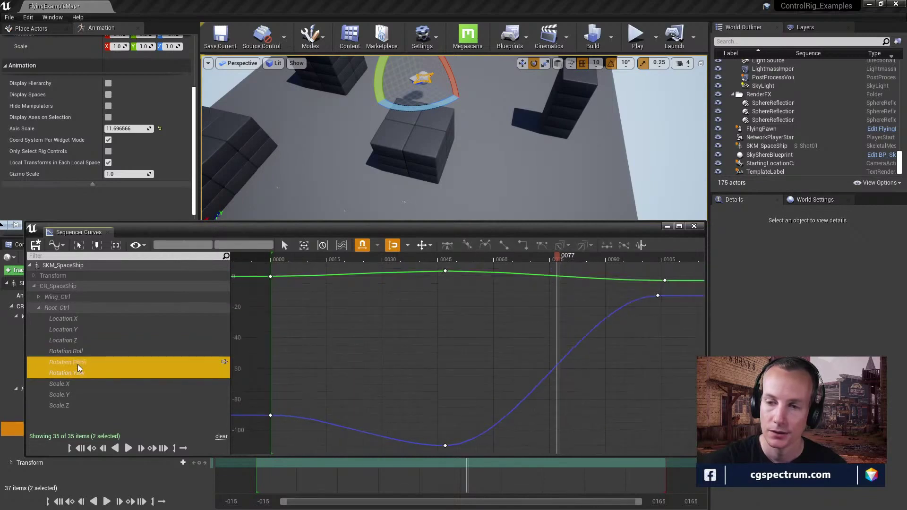
click(78, 362)
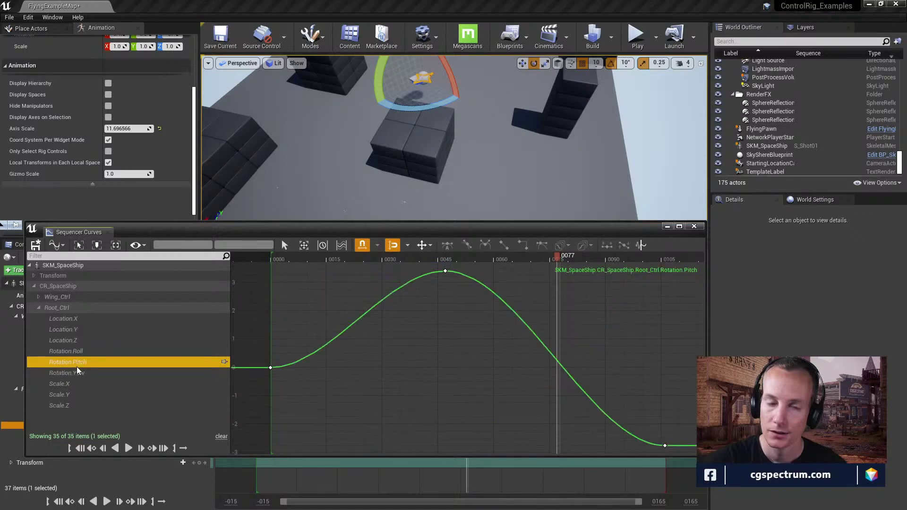
Step: Lower Root_Ctrl's last Rotation.Yaw key to -35 at frame 102, and rotate the control in the viewport at frame 77
click(77, 373)
drag(665, 272, 657, 312)
drag(425, 109, 487, 64)
drag(425, 109, 423, 110)
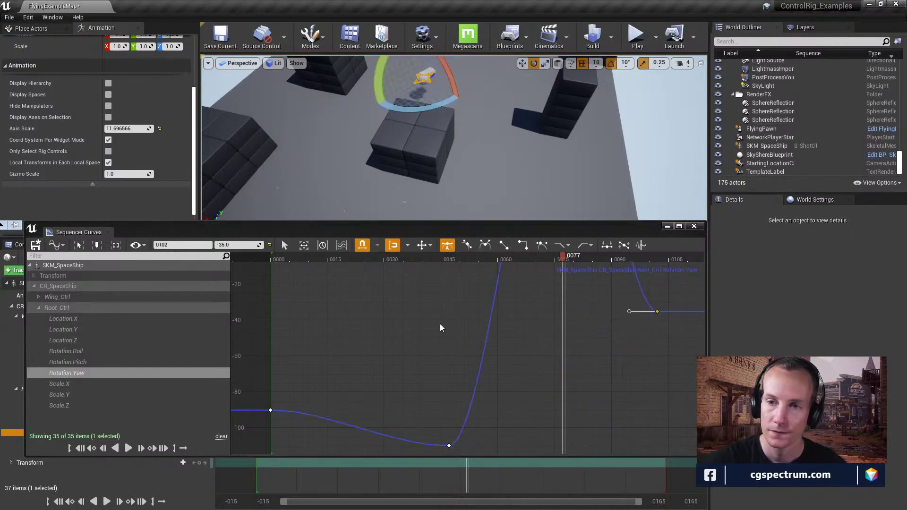
Step: Return to the Sequencer tracks and delete all of Root_Ctrl's keys from frame 77 onward
click(111, 232)
drag(465, 268, 420, 269)
drag(461, 349, 615, 477)
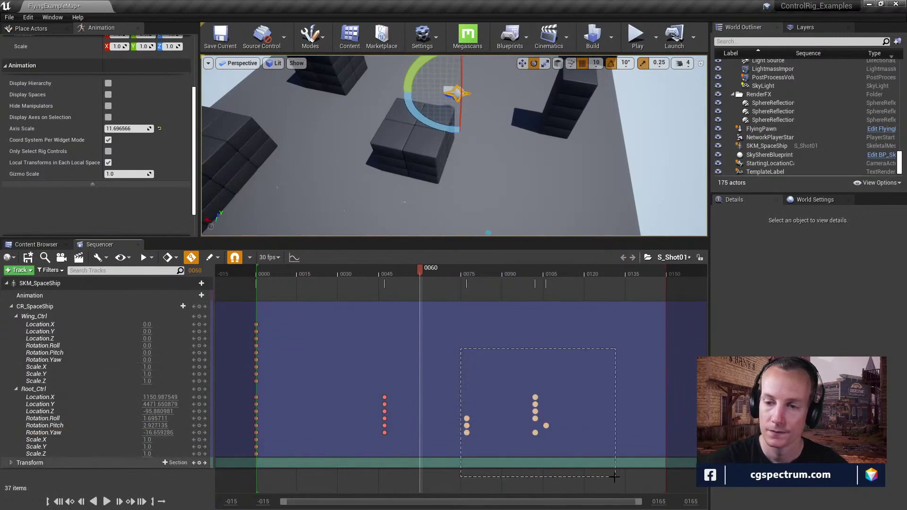
key(Delete)
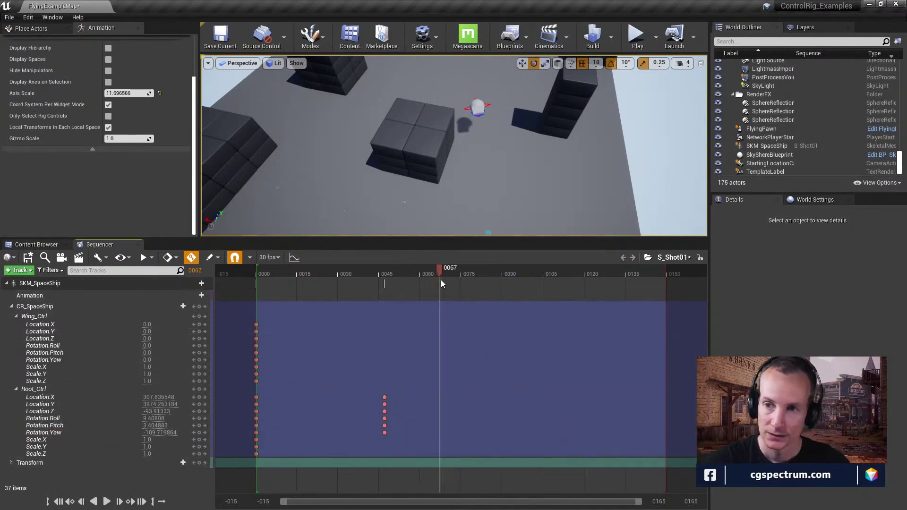
Step: At frame 102, key Root_Ctrl beyond the central block, near X 4599, Y 5105, with roll about 11, pitch -15 and yaw 123
drag(548, 295, 535, 297)
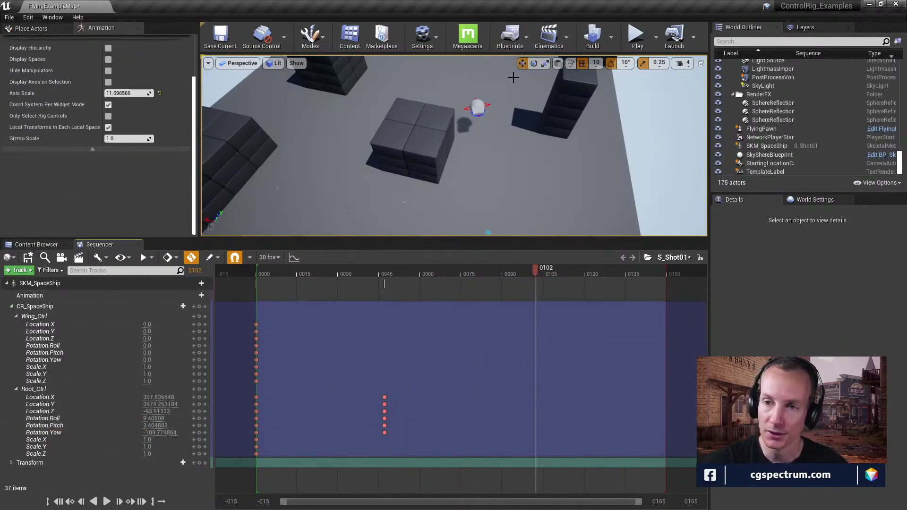
click(467, 109)
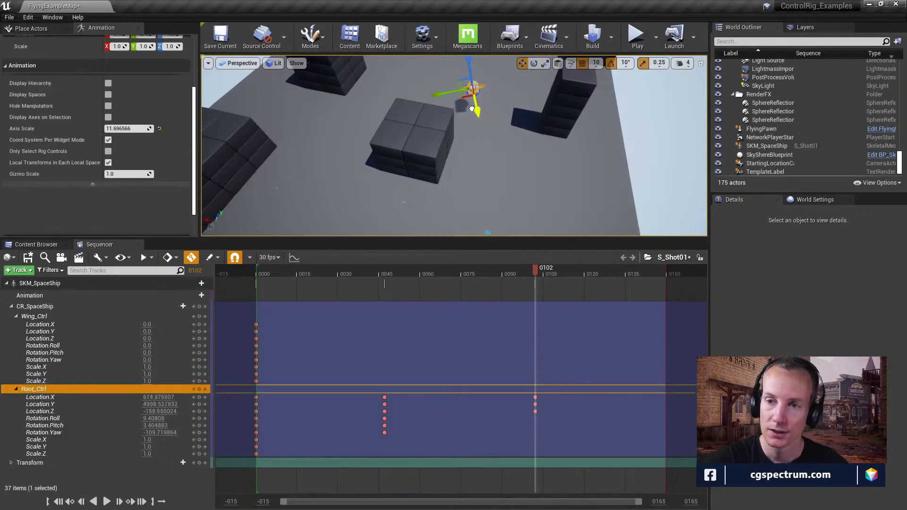
key(e)
mouse_move(419, 136)
mouse_down()
mouse_move(451, 126)
mouse_move(414, 140)
mouse_up()
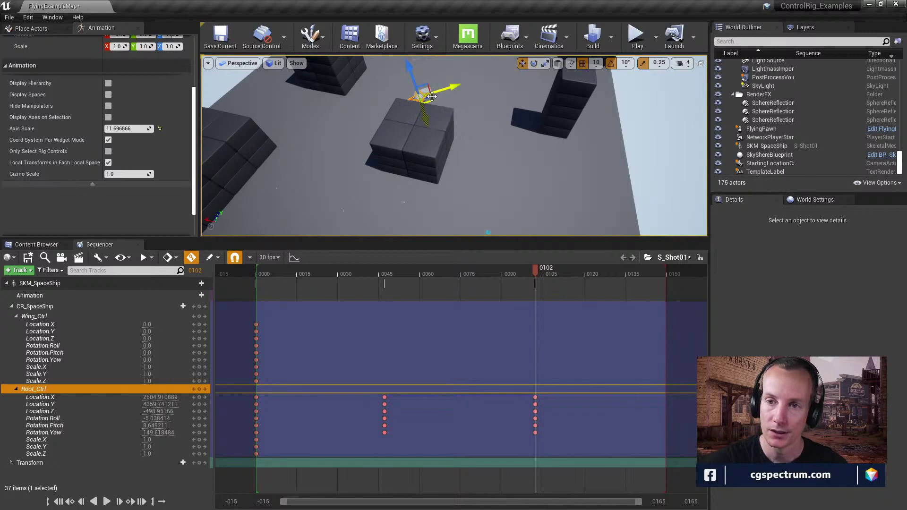
drag(411, 87, 424, 63)
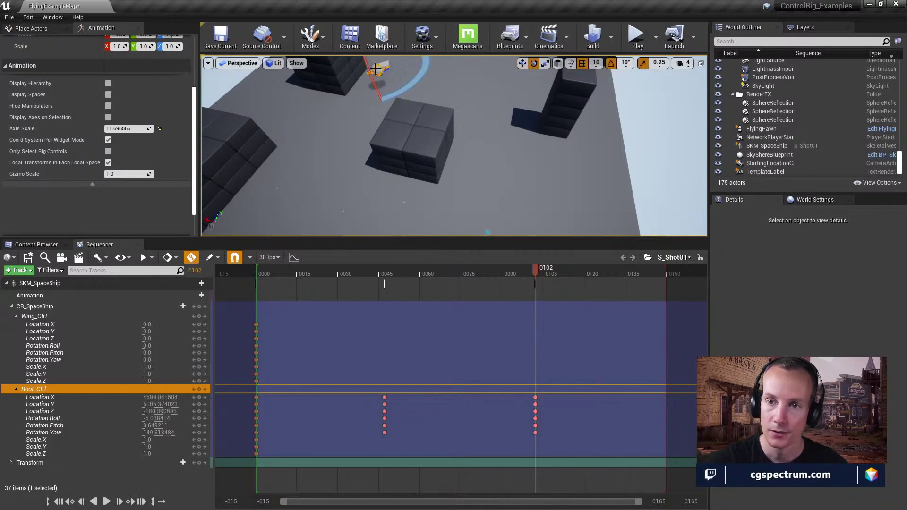
drag(390, 96, 386, 94)
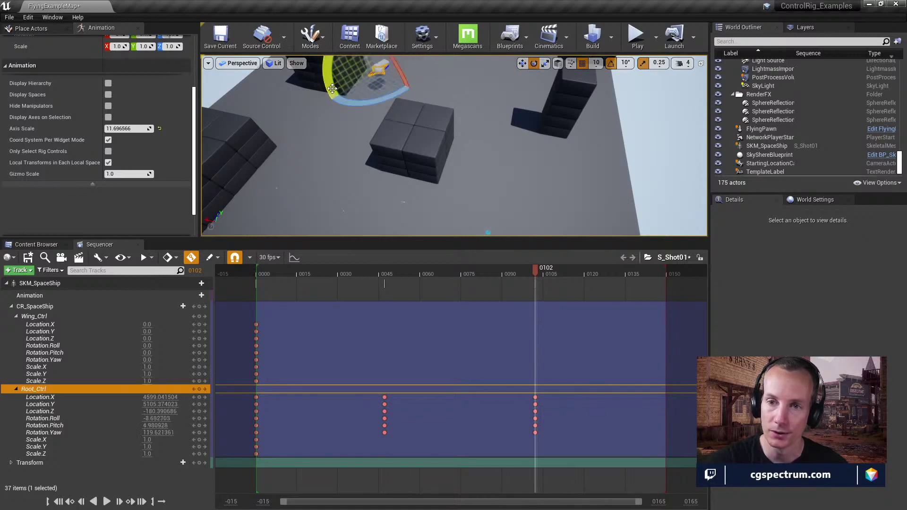
drag(332, 89, 331, 84)
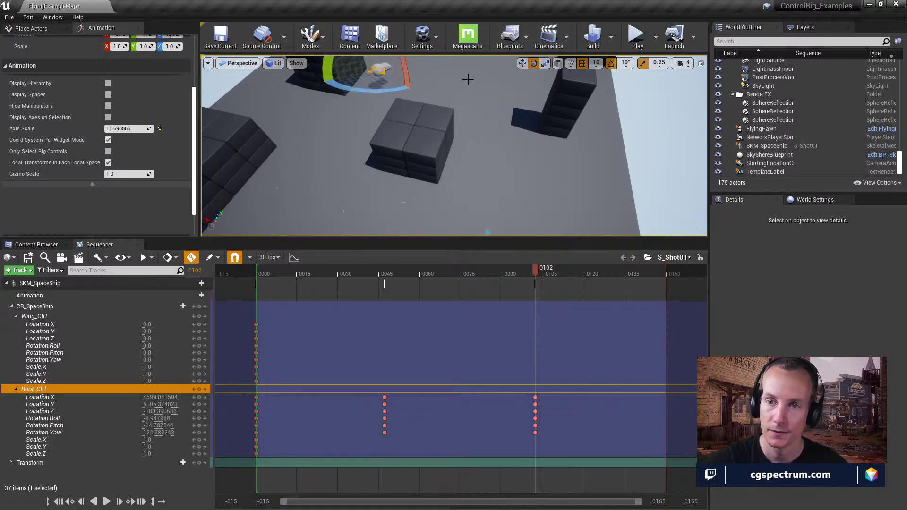
drag(408, 69, 408, 95)
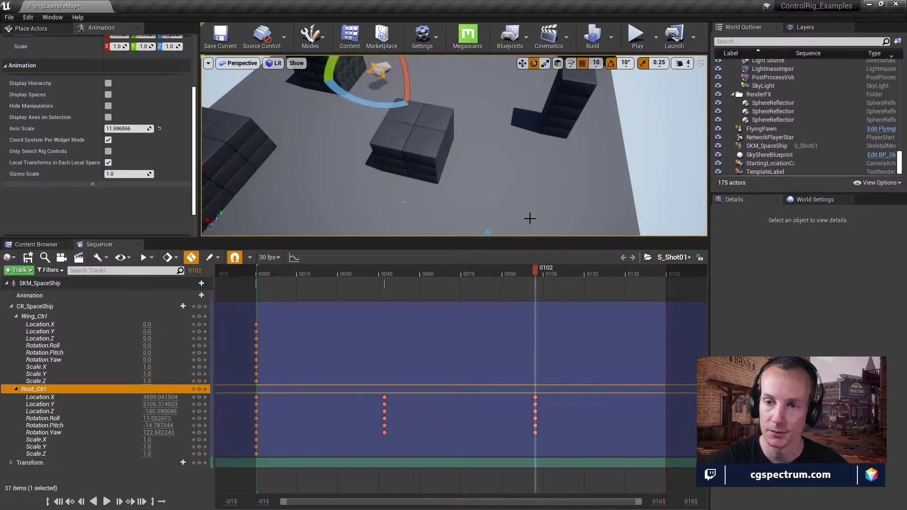
Step: At frame 75, rotate Root_Ctrl to about 180 yaw and bank it to about 20 roll
drag(536, 271, 465, 259)
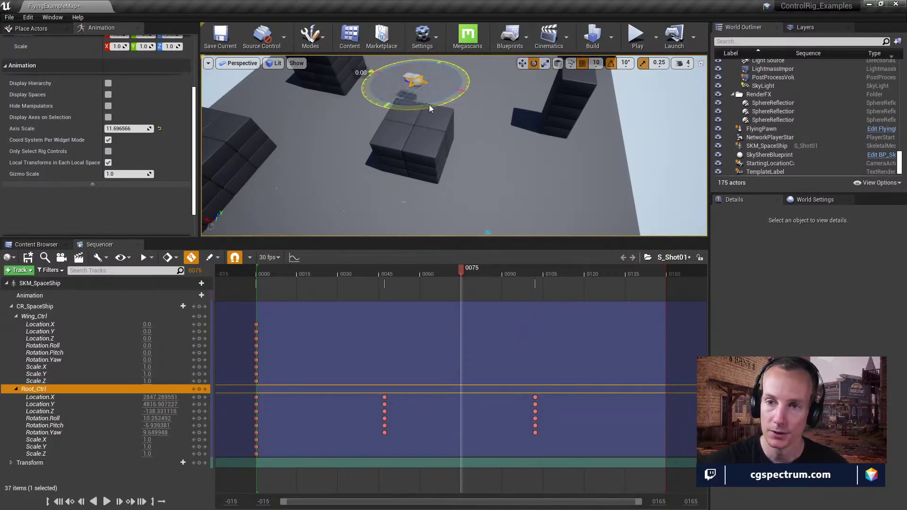
drag(467, 91, 439, 103)
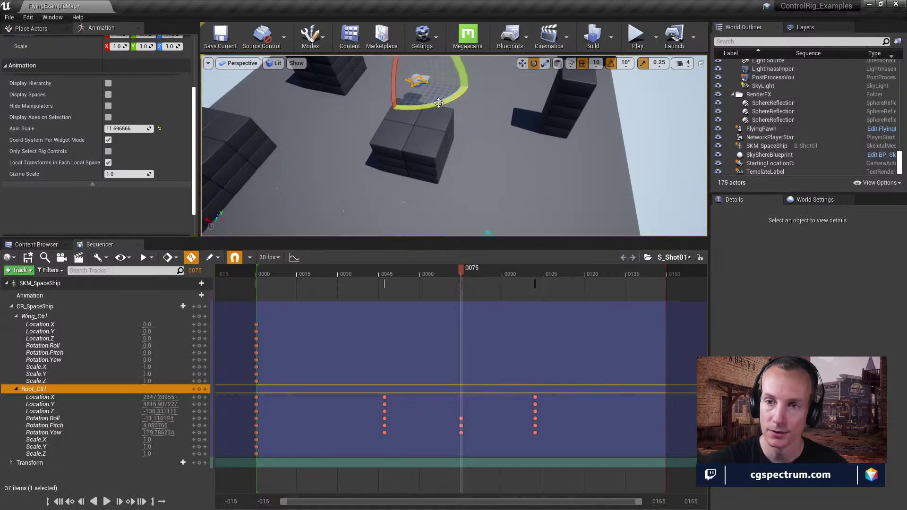
drag(391, 70, 389, 132)
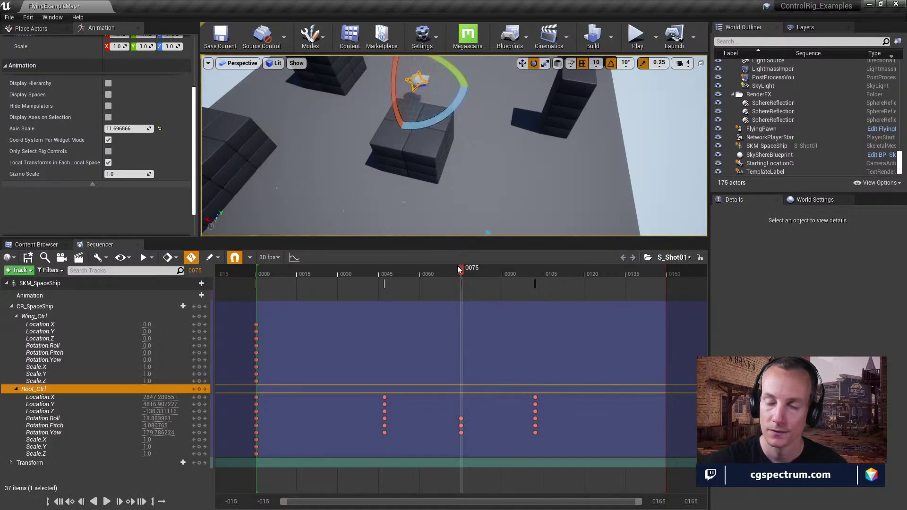
Step: At frame 102, reposition Root_Ctrl closer to the rear block tower, adjust its rotation, and scrub back to frame 64
drag(456, 274, 538, 307)
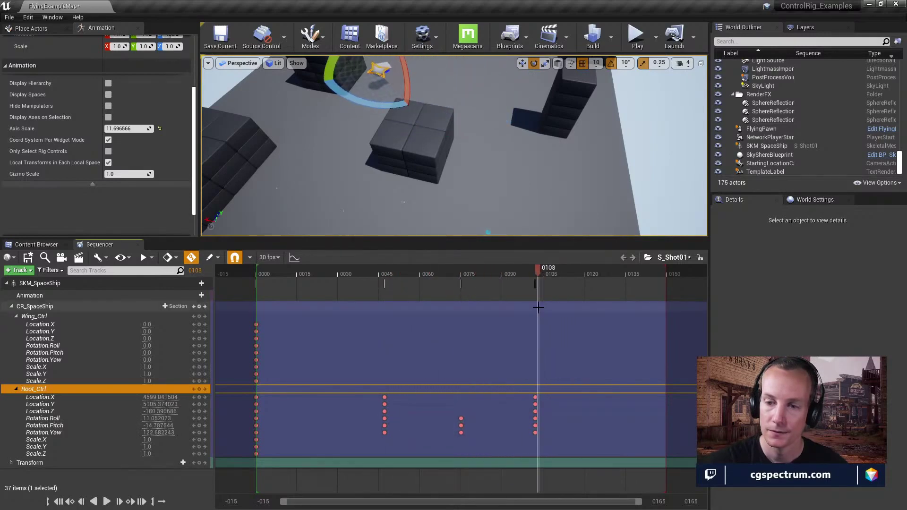
click(536, 398)
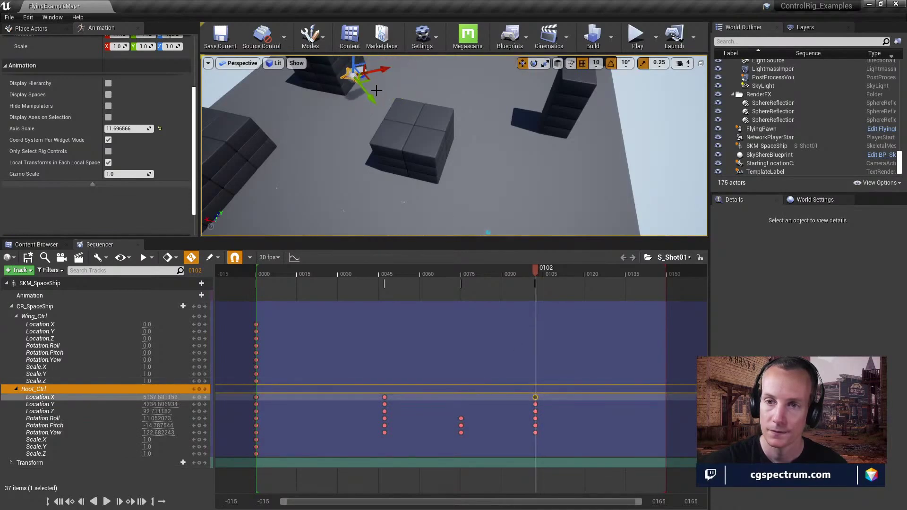
drag(376, 90, 375, 134)
key(e)
drag(540, 271, 431, 302)
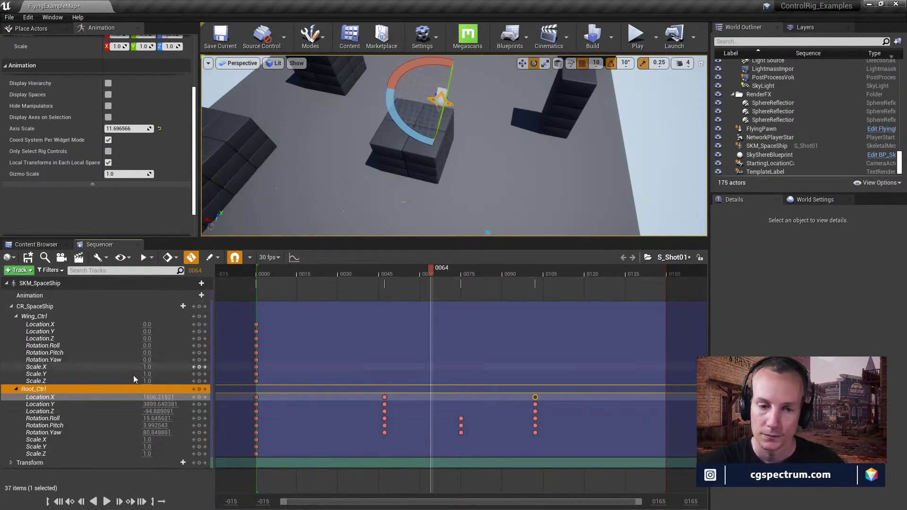
Step: Examine Root_Ctrl's Rotation.Roll, Rotation.Pitch and Rotation.Yaw curves in the curve editor, then compare roll and yaw together
click(294, 258)
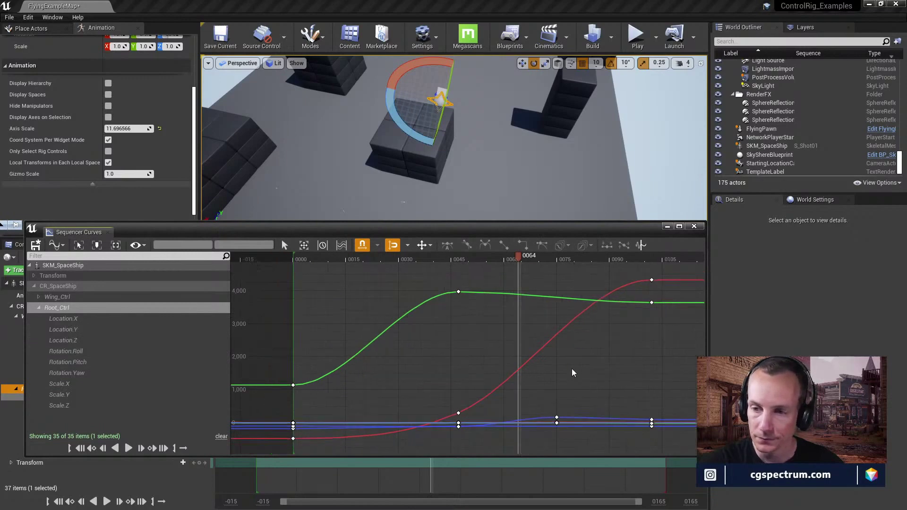
scroll(572, 369, down, 4)
scroll(571, 375, up, 1)
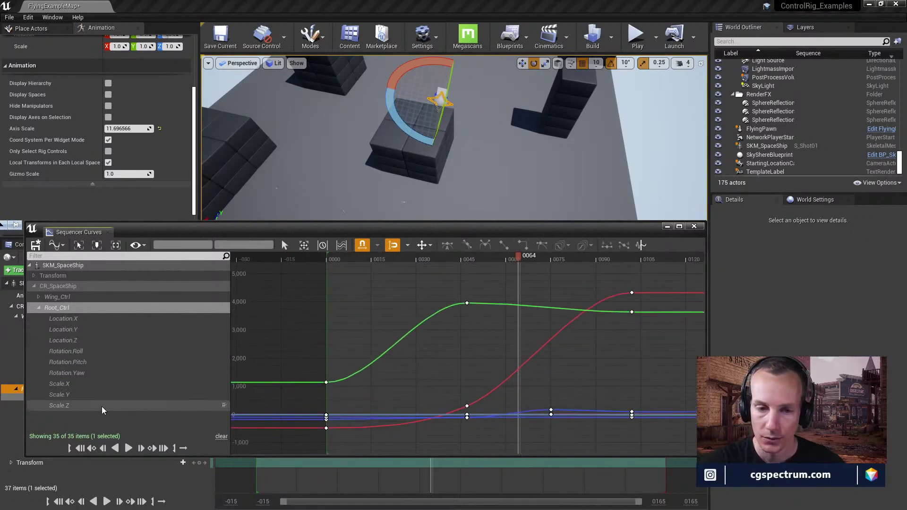
click(79, 352)
click(77, 363)
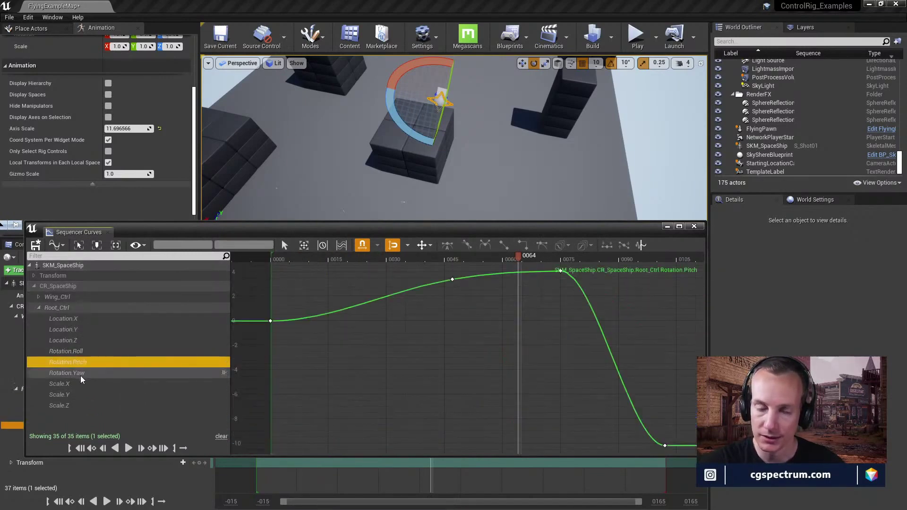
click(80, 373)
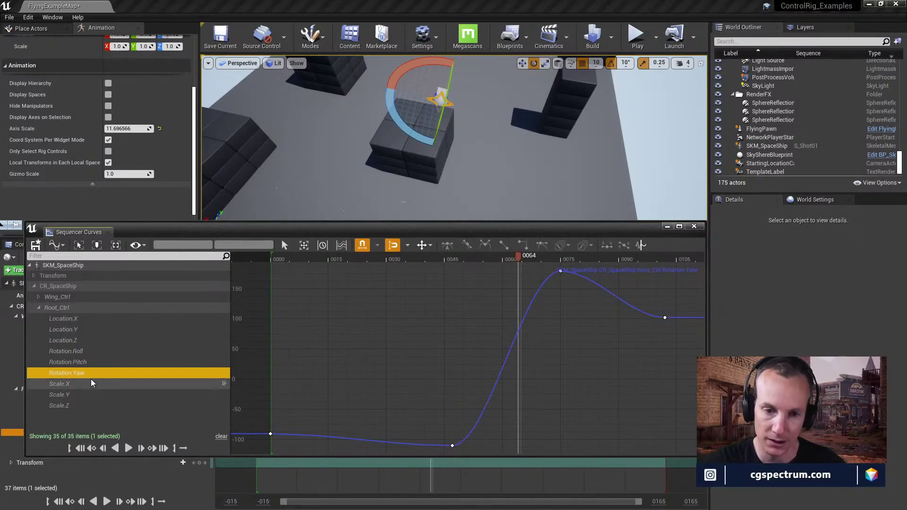
click(89, 363)
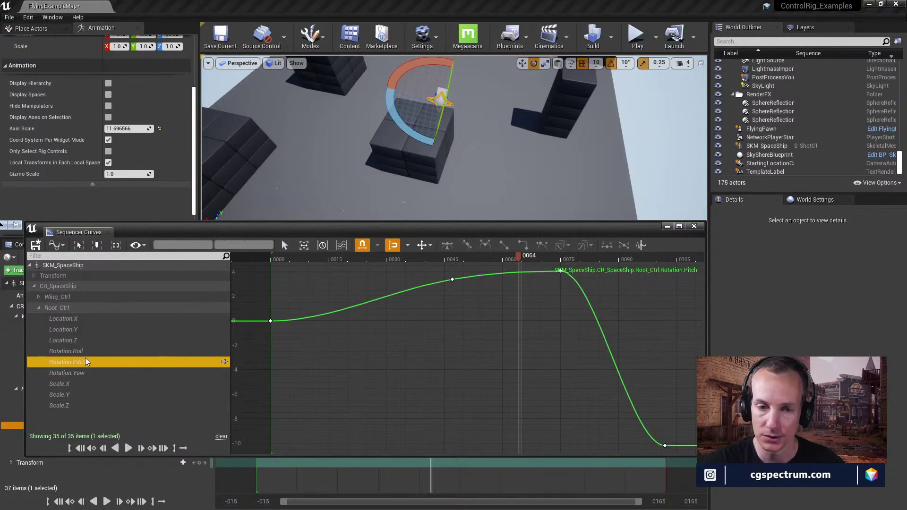
click(82, 353)
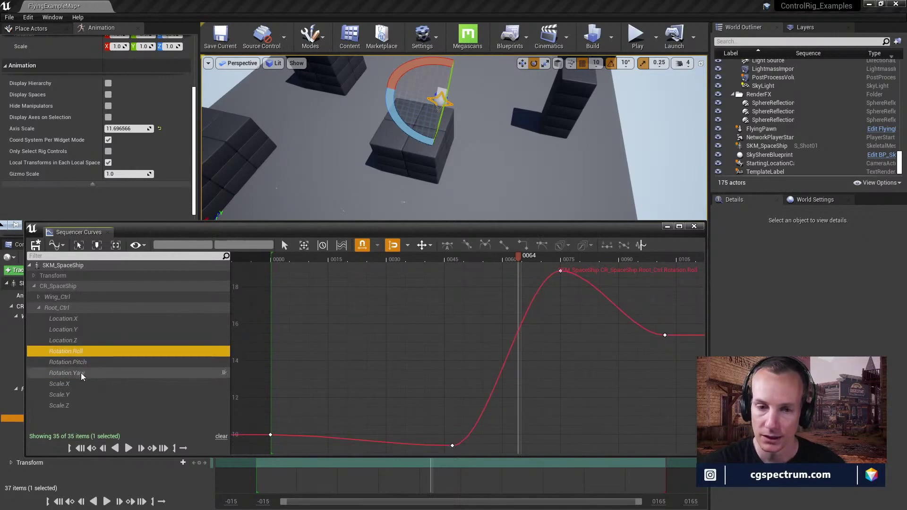
click(81, 373)
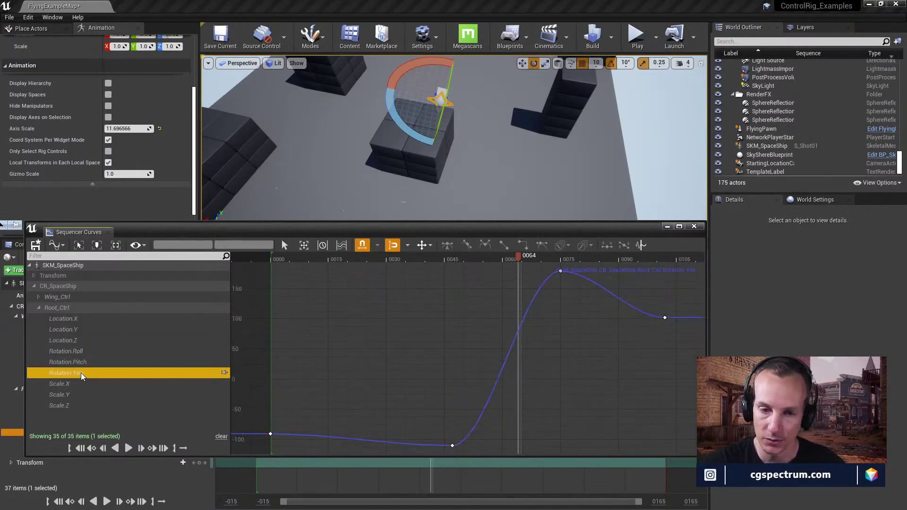
ctrl+click(80, 351)
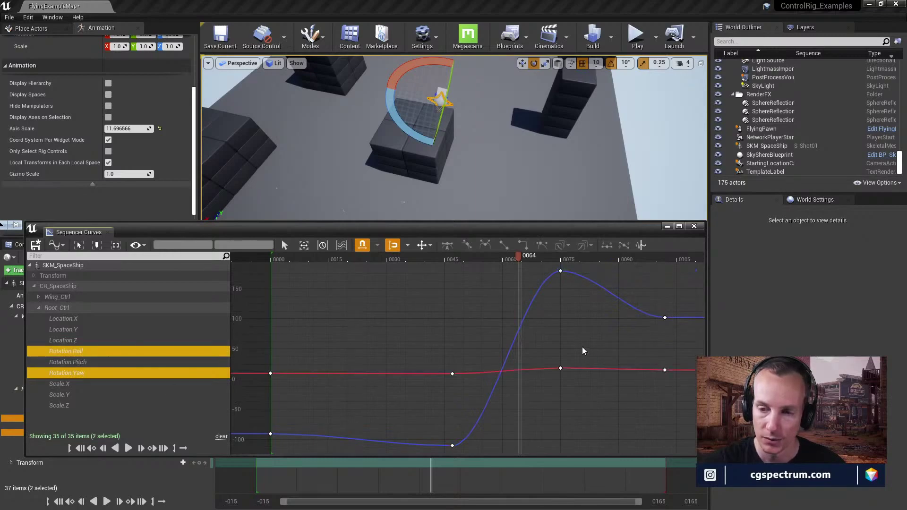
Step: Turn on curve tooltips and move Root_Ctrl's frame 75 Rotation.Yaw key down to -125 at frame 64
click(341, 244)
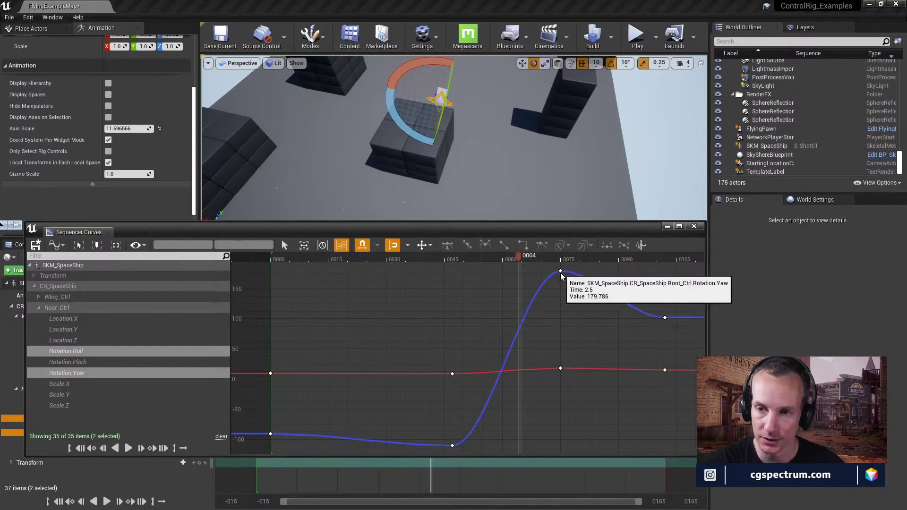
drag(561, 270, 546, 447)
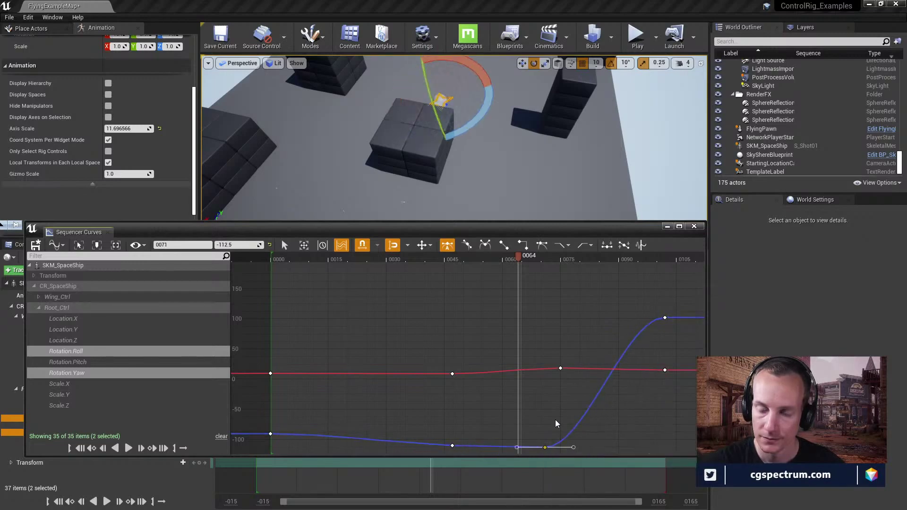
scroll(556, 418, down, 5)
right_drag(585, 434, 558, 327)
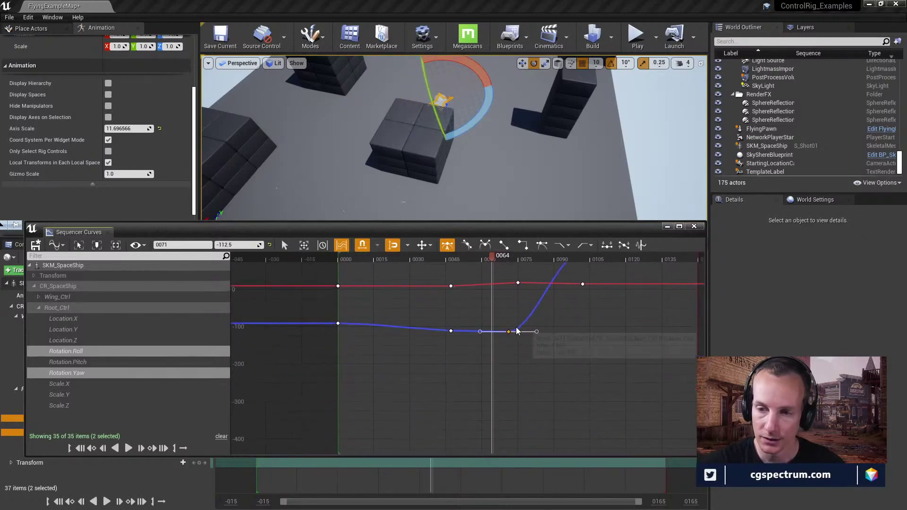
drag(509, 333, 492, 339)
right_drag(537, 326, 538, 345)
Step: Lower the last Rotation.Yaw key to about -250 at frame 97, and shift the key before it to about -175 at frame 75
drag(589, 270, 574, 449)
drag(496, 259, 575, 304)
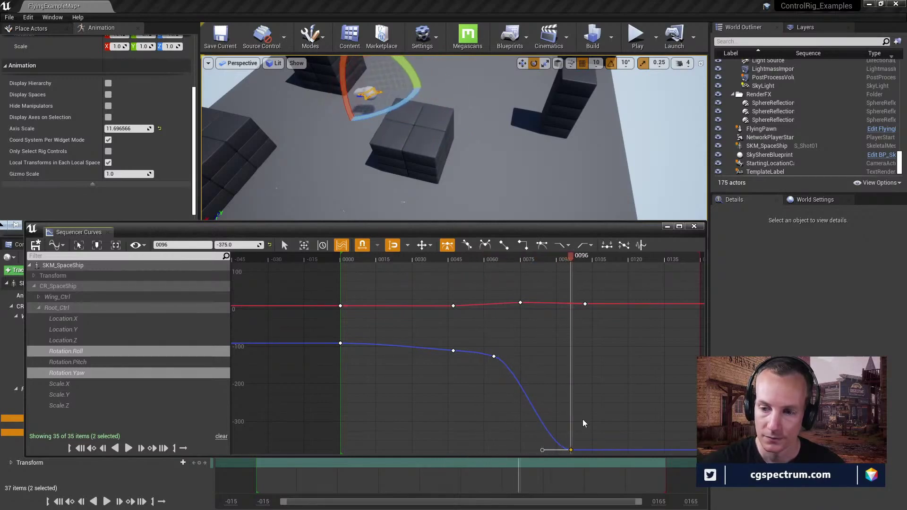
drag(574, 451, 574, 403)
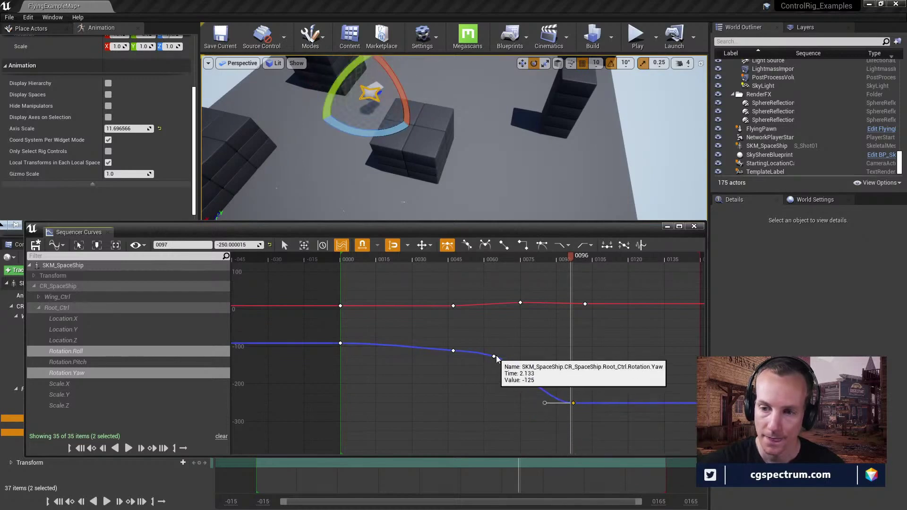
drag(495, 358, 521, 377)
Step: At frame 148, move Root_Ctrl out in front of the central block and turn it further to about -325 yaw
drag(568, 256, 597, 282)
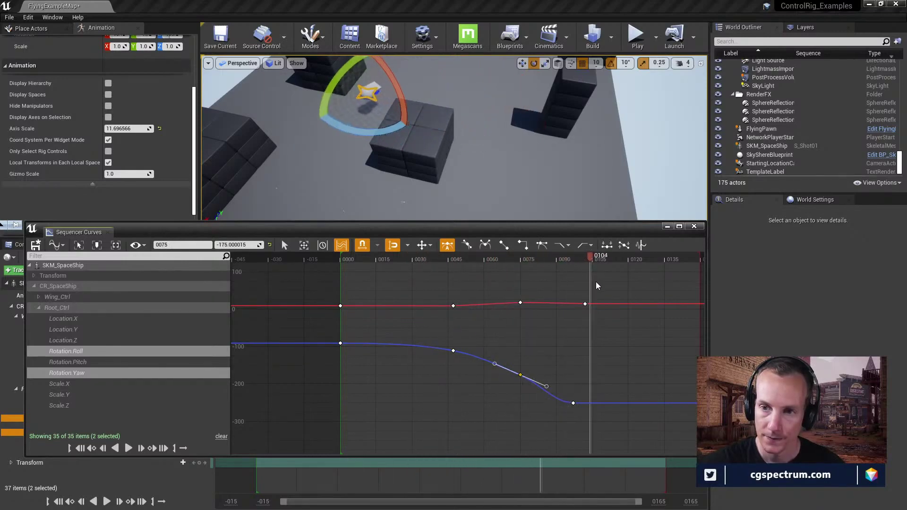
right_drag(653, 357, 535, 344)
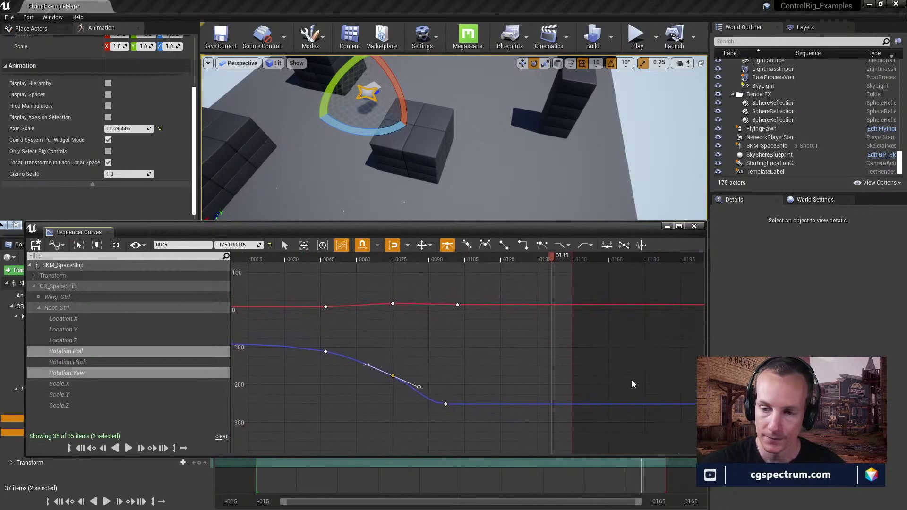
drag(556, 261, 570, 261)
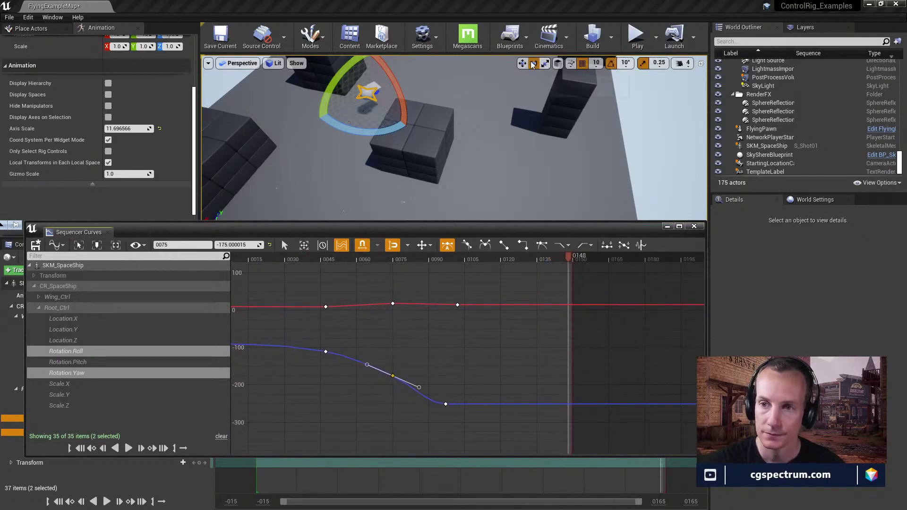
key(w)
drag(383, 85, 368, 209)
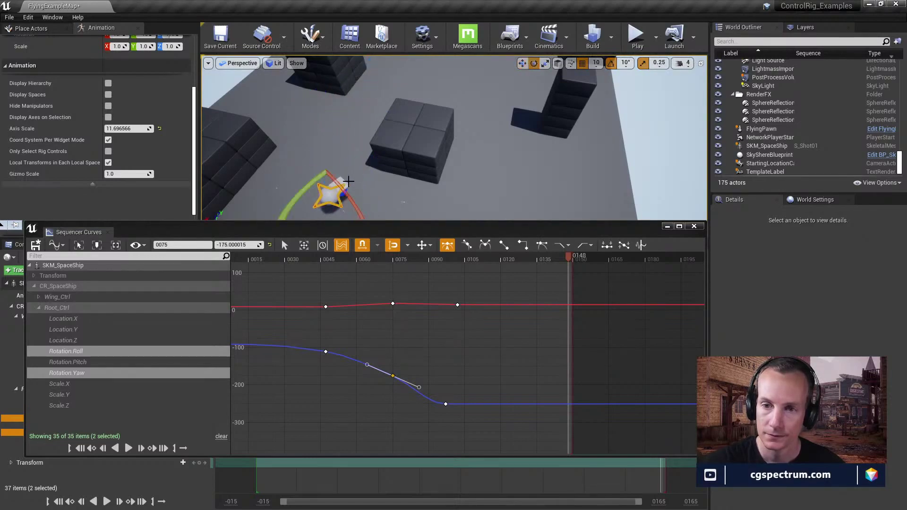
right_drag(358, 203, 357, 218)
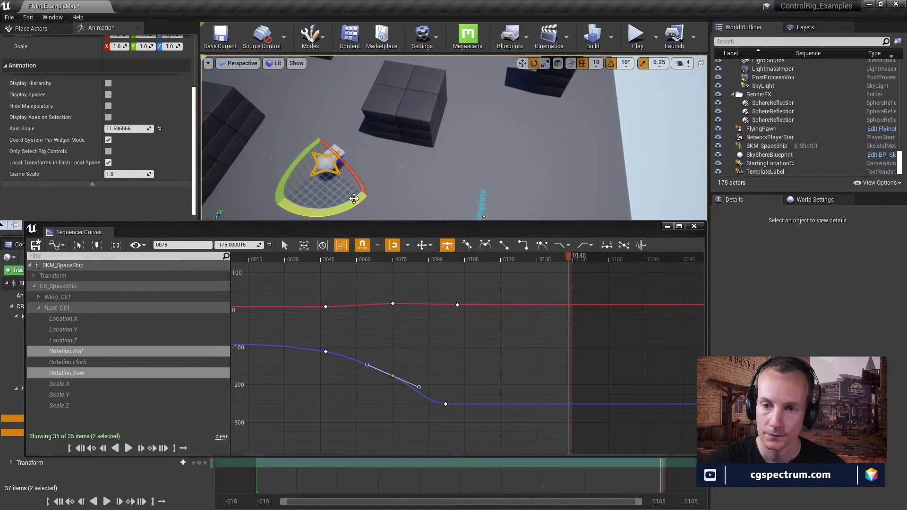
drag(349, 205, 374, 189)
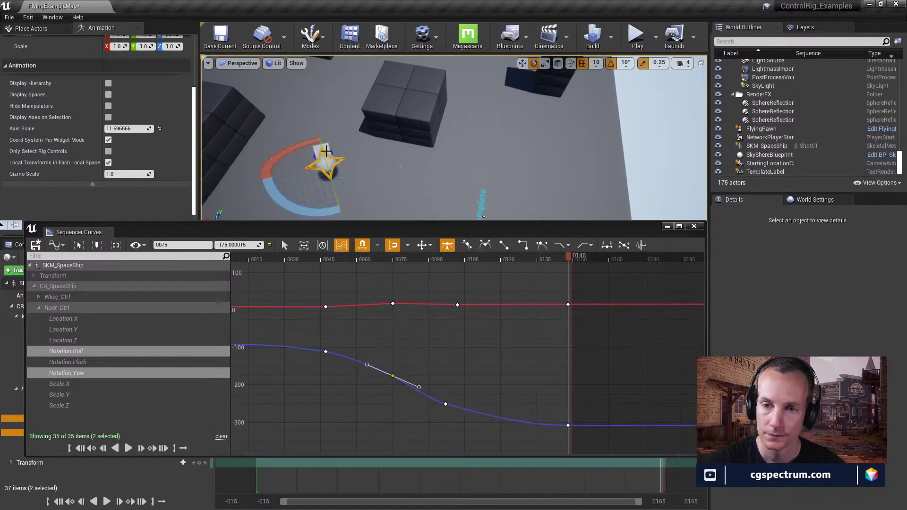
drag(301, 212, 325, 215)
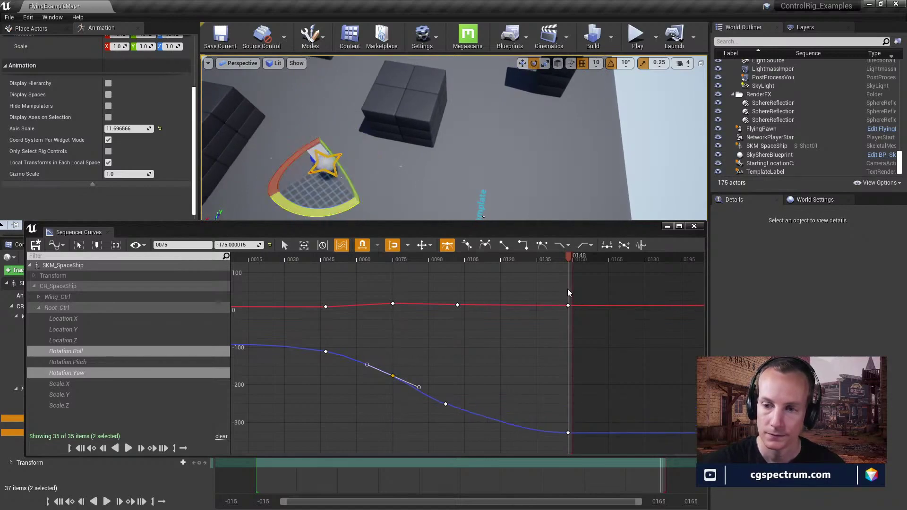
Step: Round out Root_Ctrl's Location.Y curve by sloping the tangent at its second key and moving the third key to 3250 at frame 99
drag(571, 261, 404, 270)
click(66, 321)
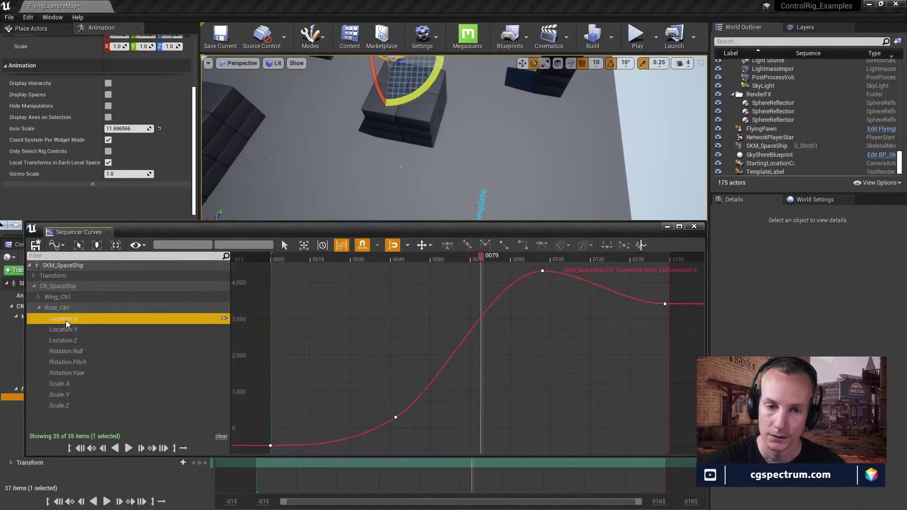
shift+click(70, 341)
drag(480, 258, 532, 260)
right_drag(503, 196, 519, 170)
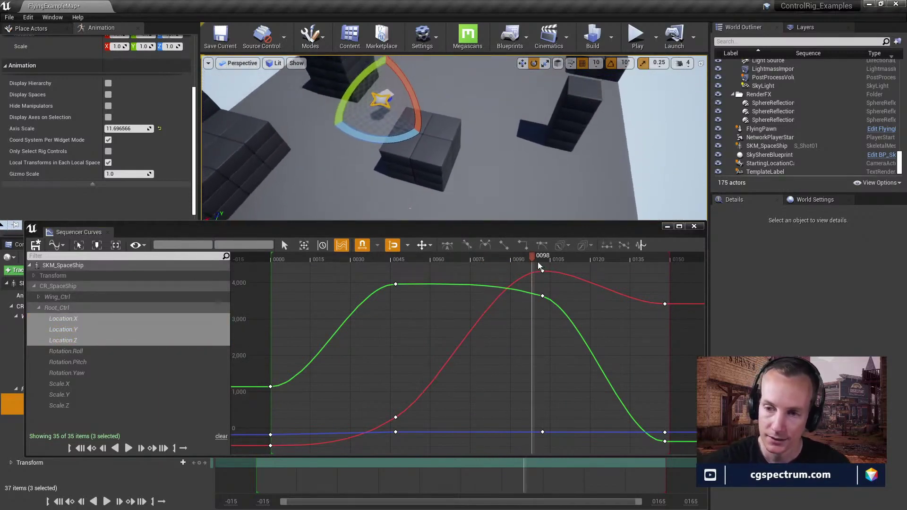
drag(530, 260, 355, 311)
click(396, 284)
drag(396, 265, 531, 275)
drag(503, 263, 713, 344)
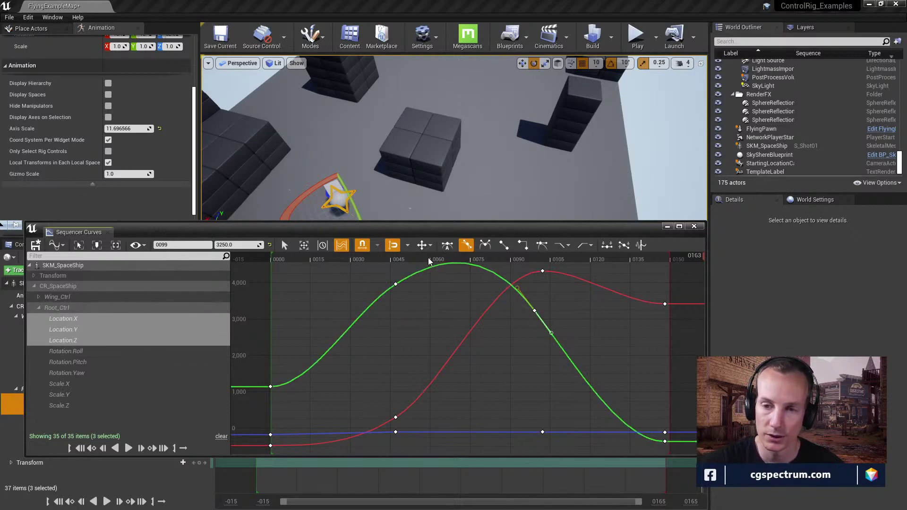
Step: Close the curve editor and play back the S_Shot01 animation to review the spaceship's flight around the central block
drag(429, 261, 285, 277)
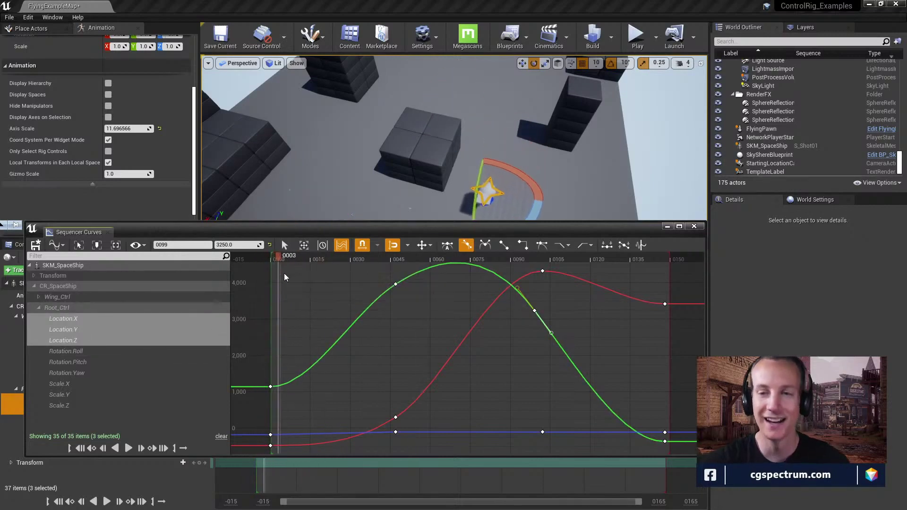
mouse_move(401, 154)
alt+mouse_down()
mouse_move(410, 118)
mouse_move(400, 152)
alt+mouse_up()
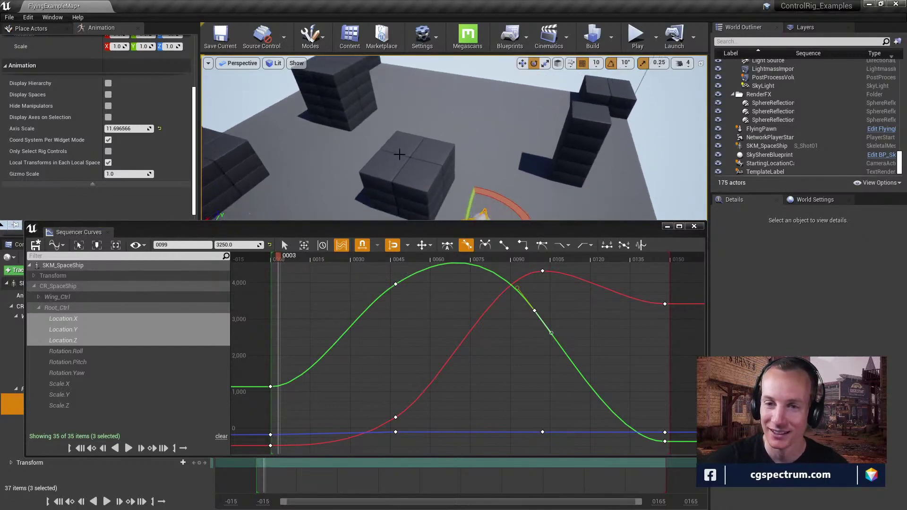
click(695, 227)
right_drag(463, 81, 478, 177)
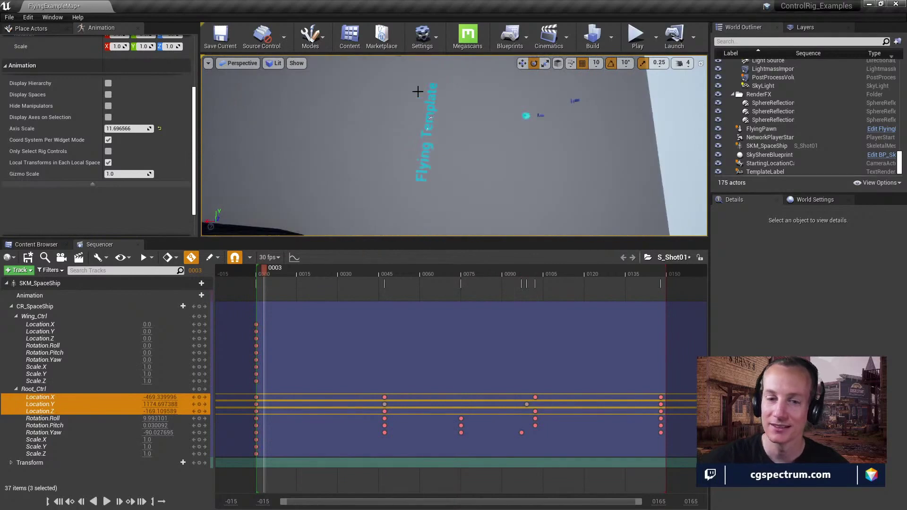
right_drag(348, 134, 338, 90)
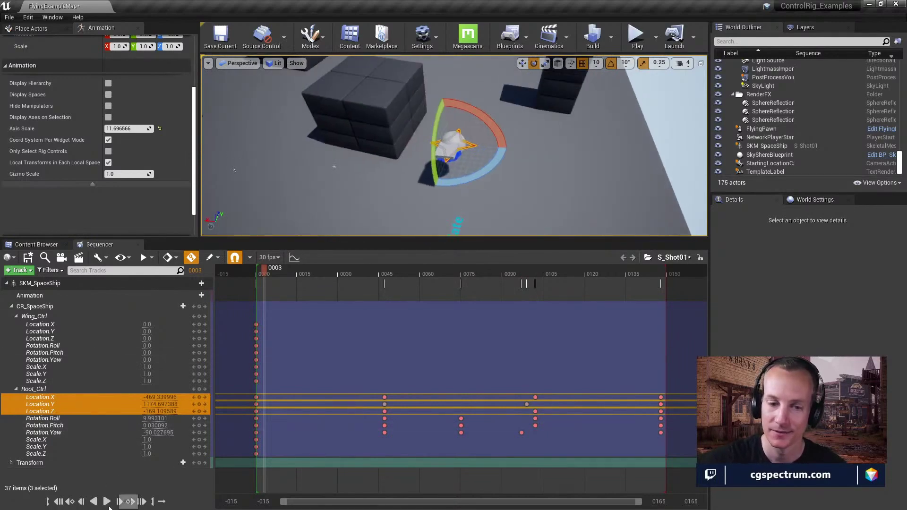
click(107, 503)
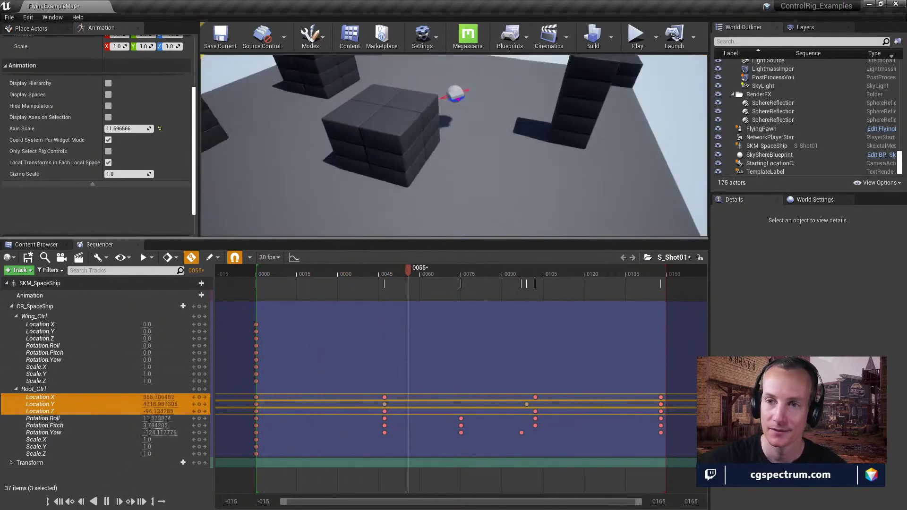
right_drag(315, 151, 307, 140)
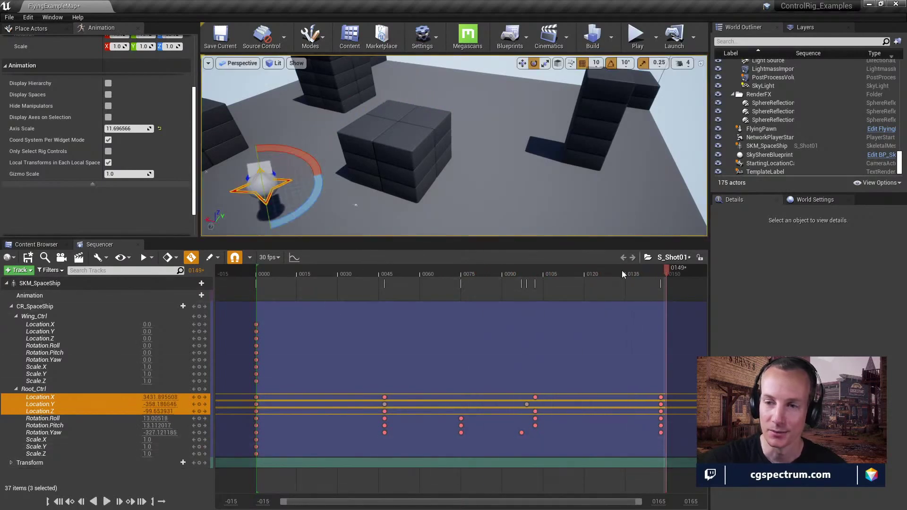
drag(622, 270, 305, 269)
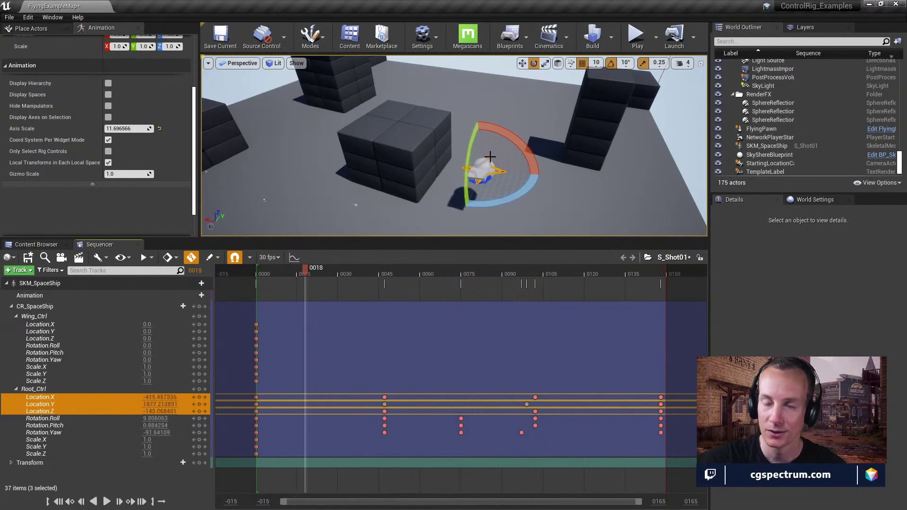
Step: Key Wing_Ctrl's Rotation.Roll at -20 on frame 19 and at 40 on frame 36
mouse_move(490, 156)
right_down()
mouse_move(475, 122)
mouse_move(480, 161)
right_up()
right_drag(470, 97, 459, 122)
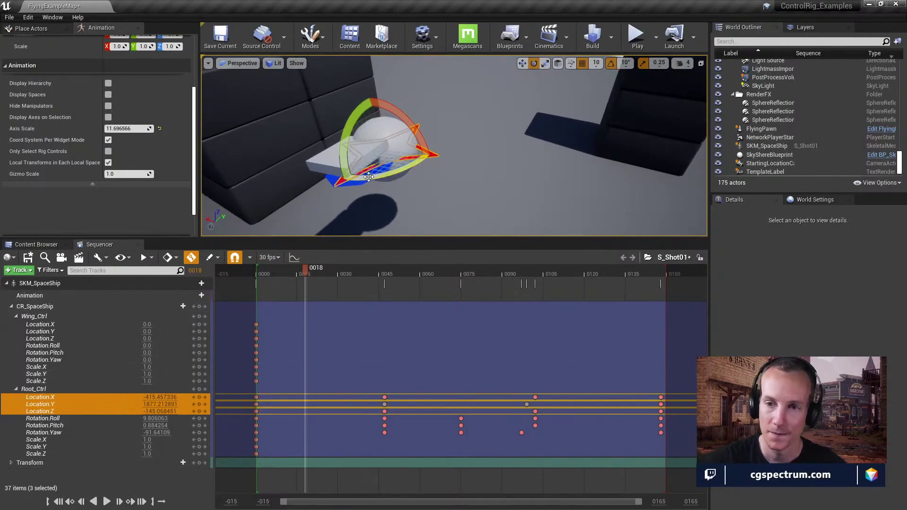
click(355, 184)
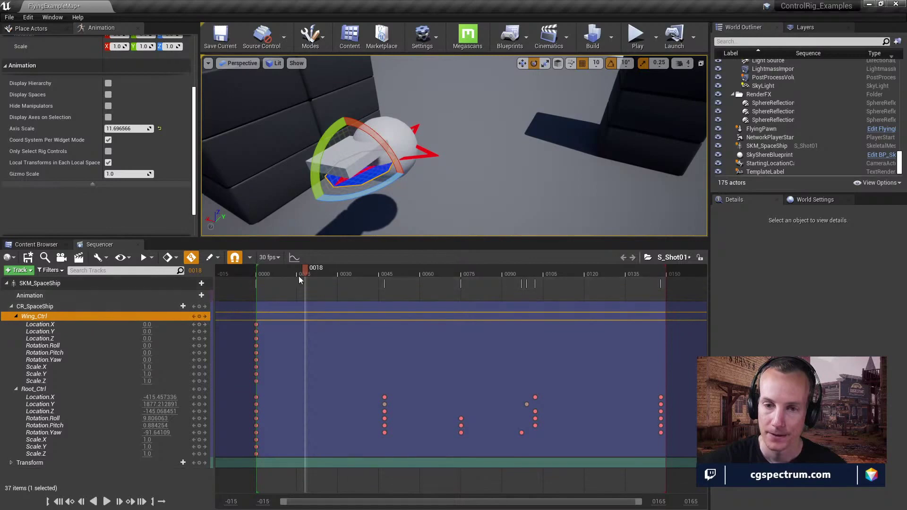
mouse_move(291, 271)
mouse_down()
mouse_move(266, 276)
mouse_move(308, 272)
mouse_up()
drag(409, 124, 406, 131)
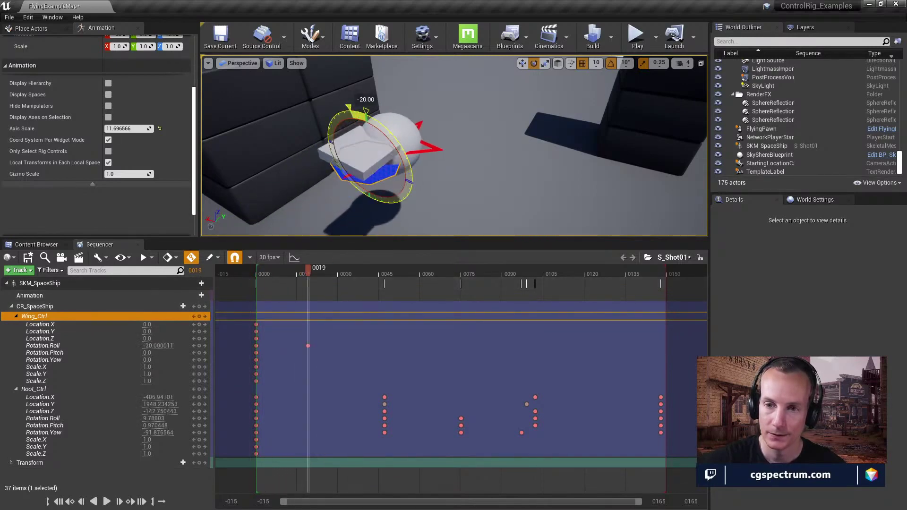
drag(307, 270, 355, 276)
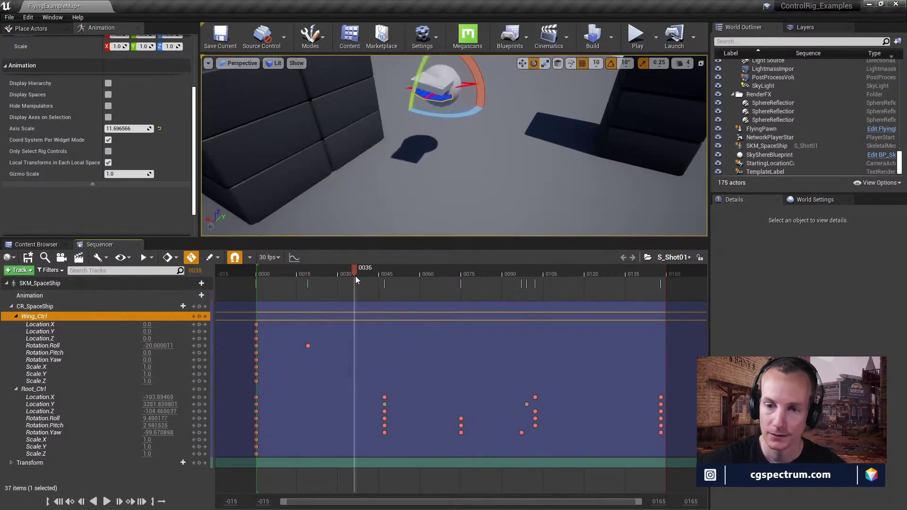
drag(480, 73, 412, 163)
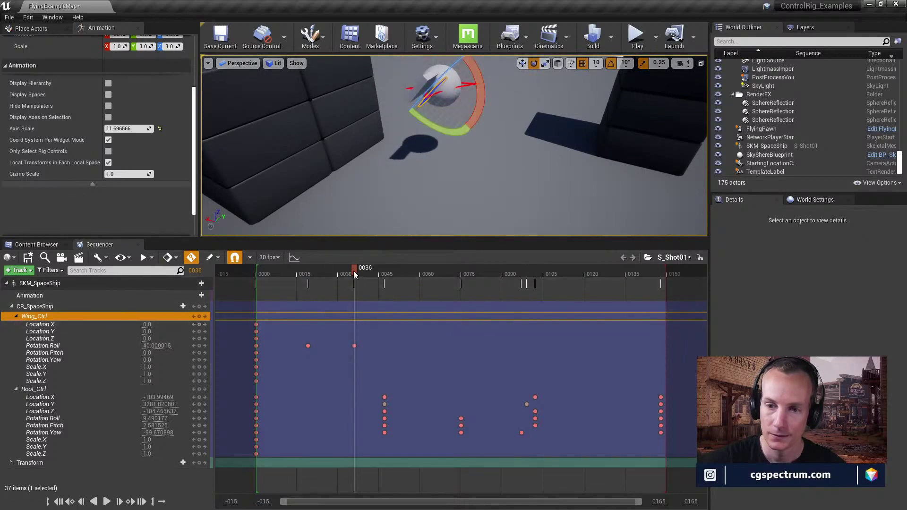
Step: Level Wing_Ctrl at frame 70 by rotating its roll back to about 0
drag(354, 270, 463, 295)
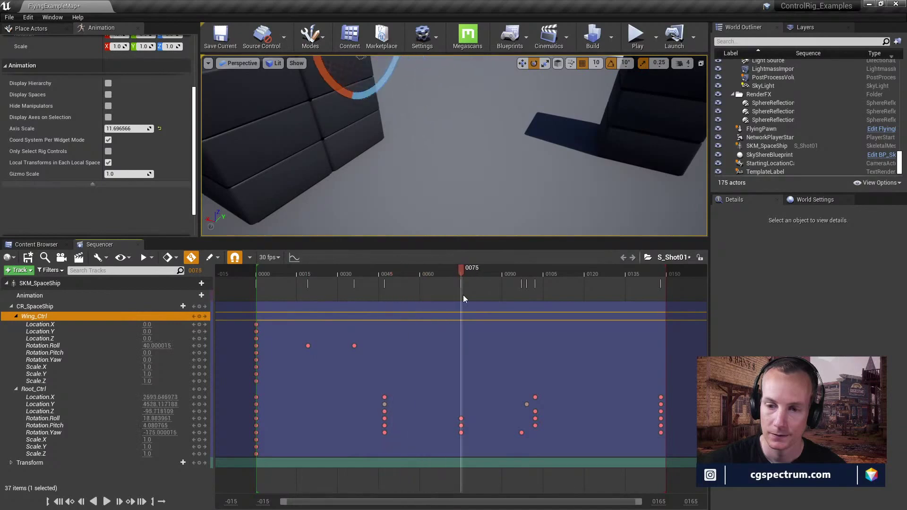
right_drag(453, 147, 489, 170)
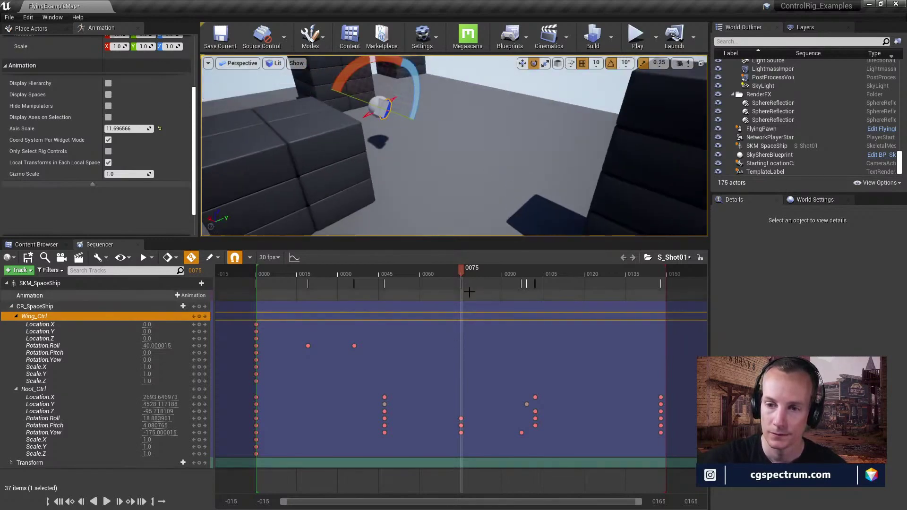
drag(455, 275, 449, 294)
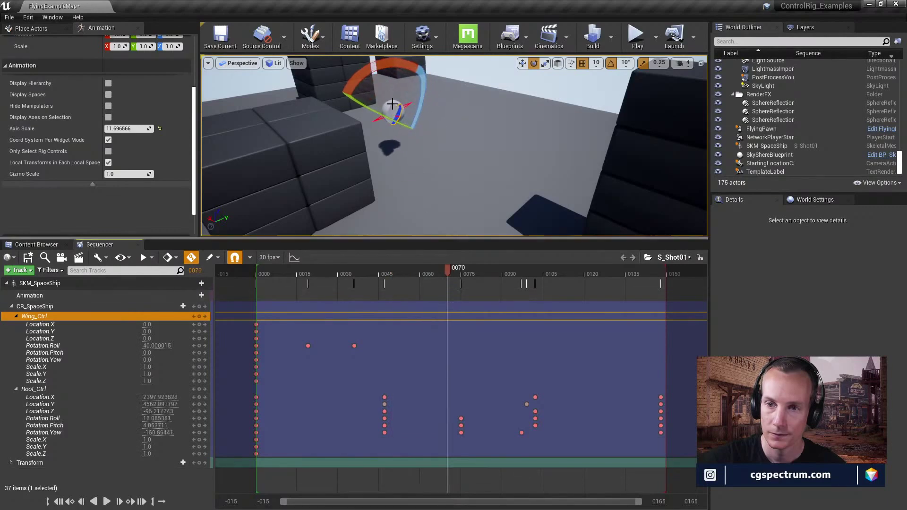
drag(361, 80, 381, 137)
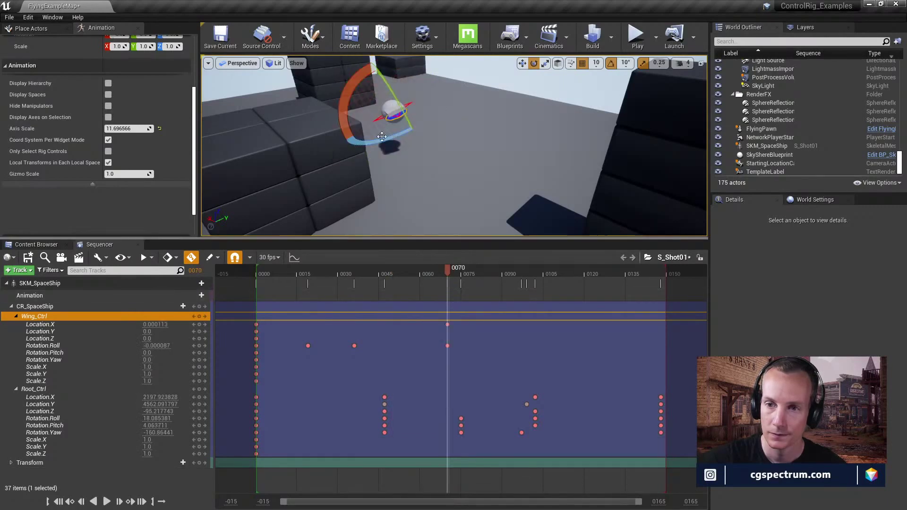
Step: At frame 75, rotate Root_Ctrl into the turn to about 7.5 roll, -16 pitch and 155 yaw
click(409, 105)
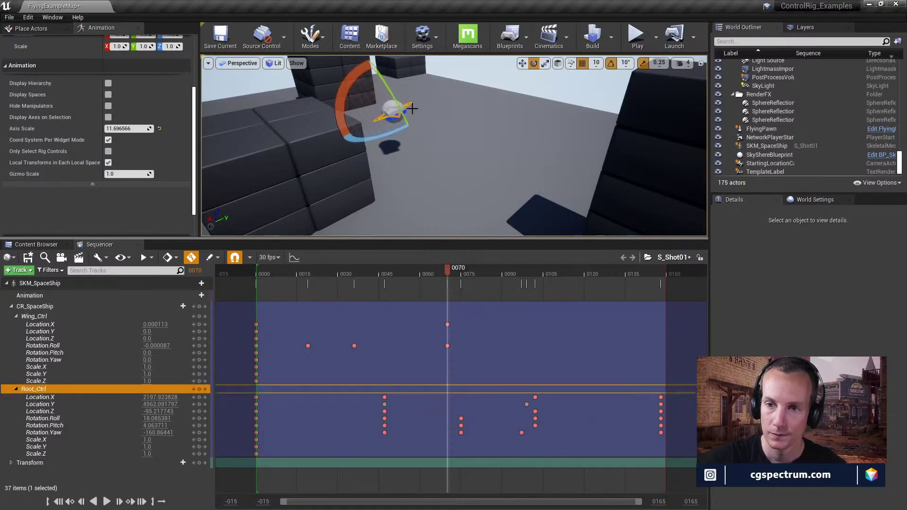
click(461, 418)
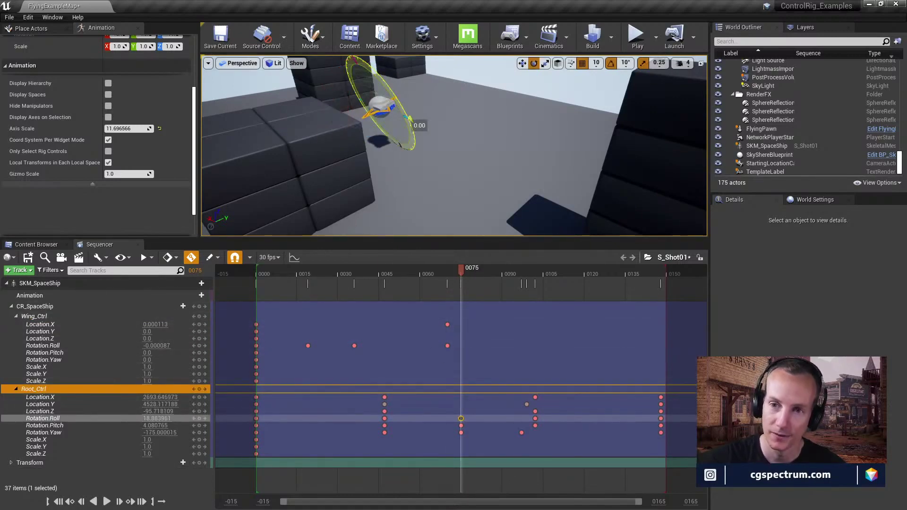
mouse_move(367, 155)
mouse_down()
mouse_move(431, 145)
mouse_move(362, 143)
mouse_up()
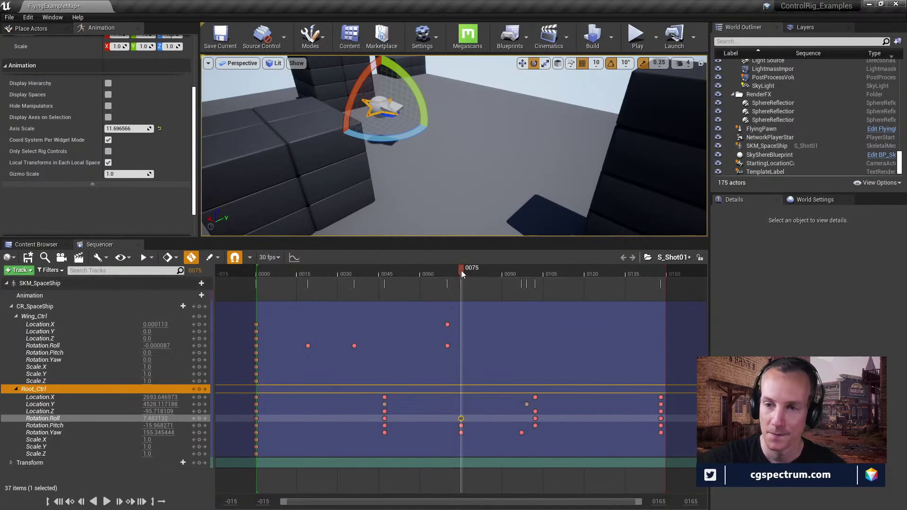
drag(461, 270, 415, 279)
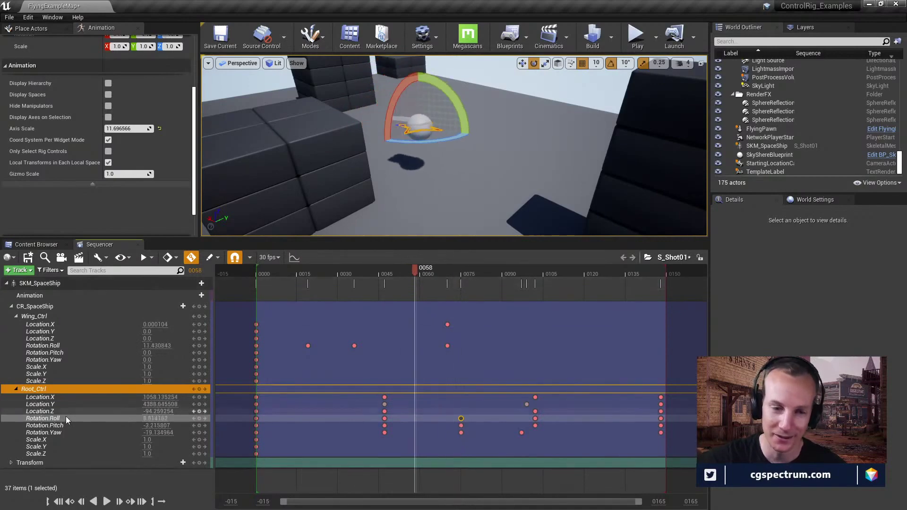
Step: Inspect Root_Ctrl's rotation curves and lower the frame 75 Rotation.Yaw key to -175
click(294, 258)
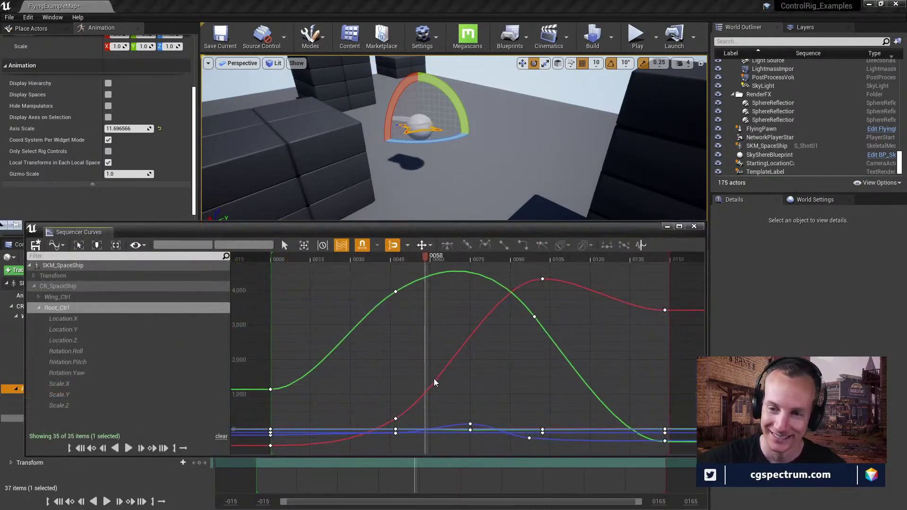
click(73, 351)
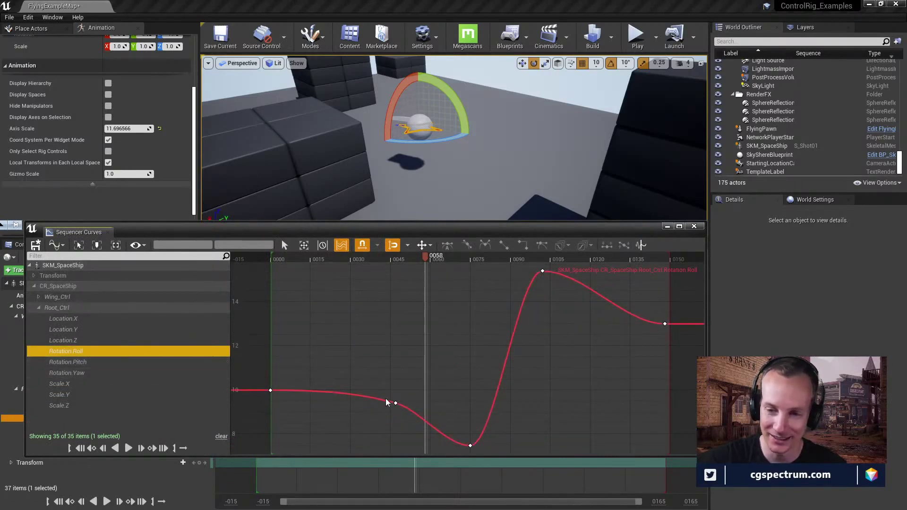
click(77, 371)
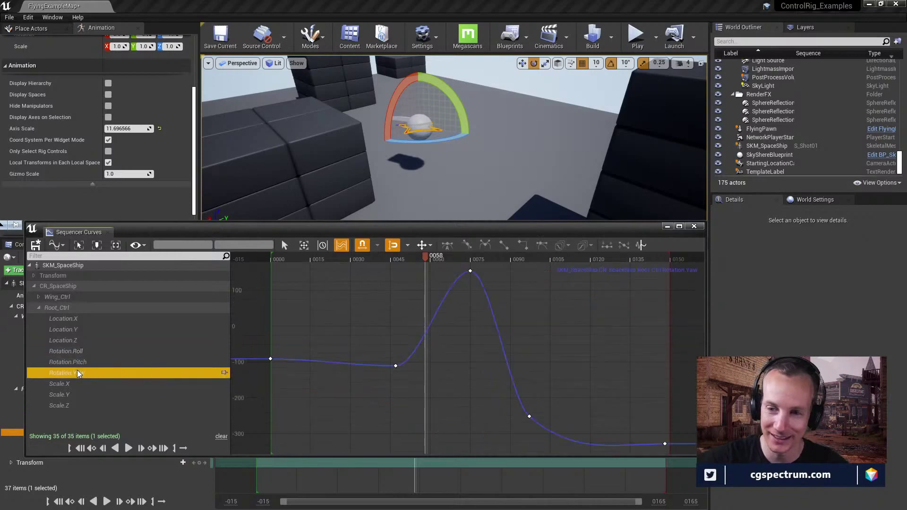
drag(471, 270, 471, 393)
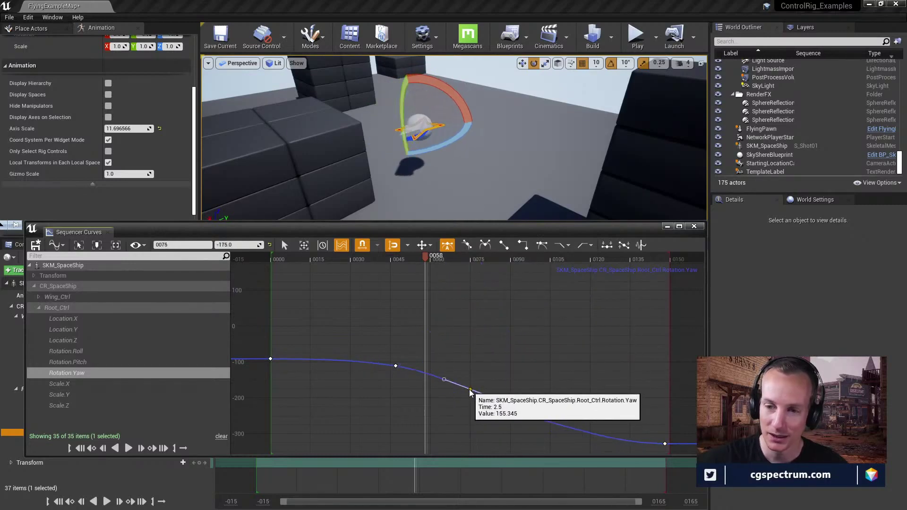
Step: Move Root_Ctrl's middle Rotation.Yaw key to about -225 at frame 73 and the following key to about -325 at frame 96
drag(428, 261, 470, 310)
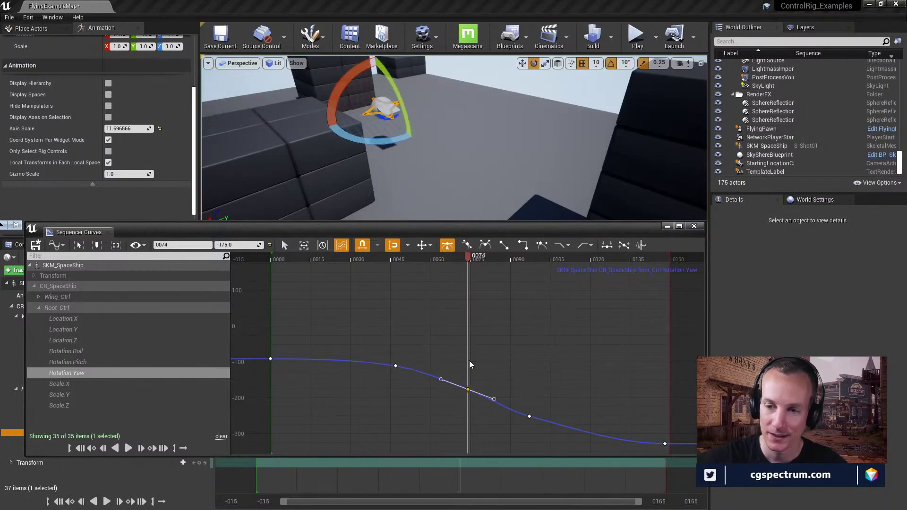
mouse_move(468, 390)
mouse_down()
mouse_move(466, 417)
mouse_move(467, 407)
mouse_up()
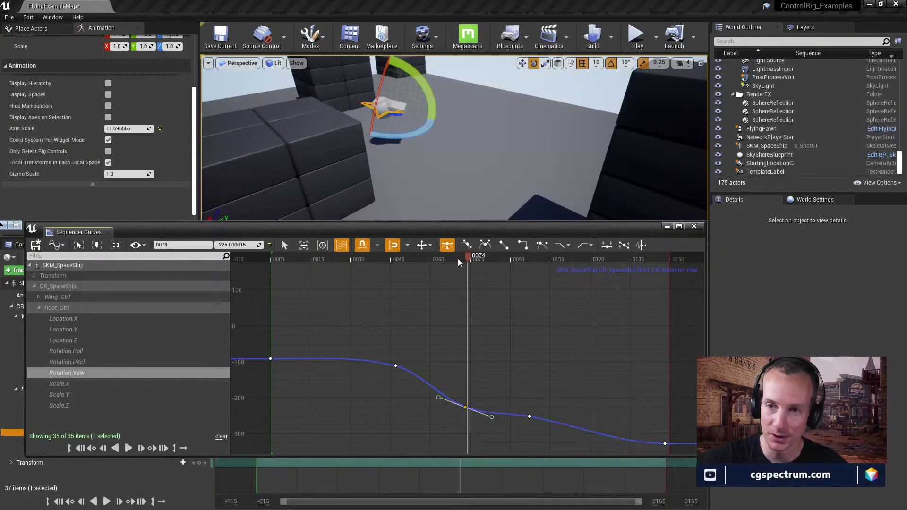
drag(402, 257, 501, 278)
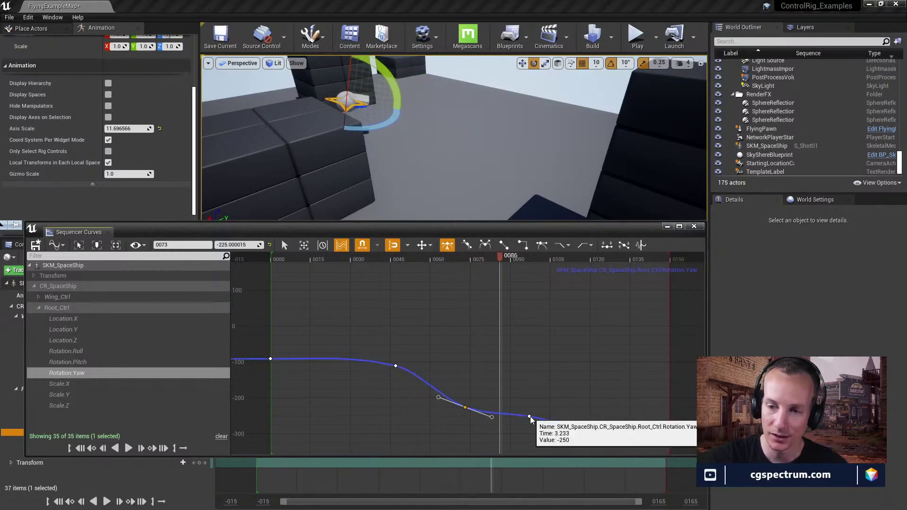
drag(529, 416, 528, 447)
drag(497, 260, 539, 261)
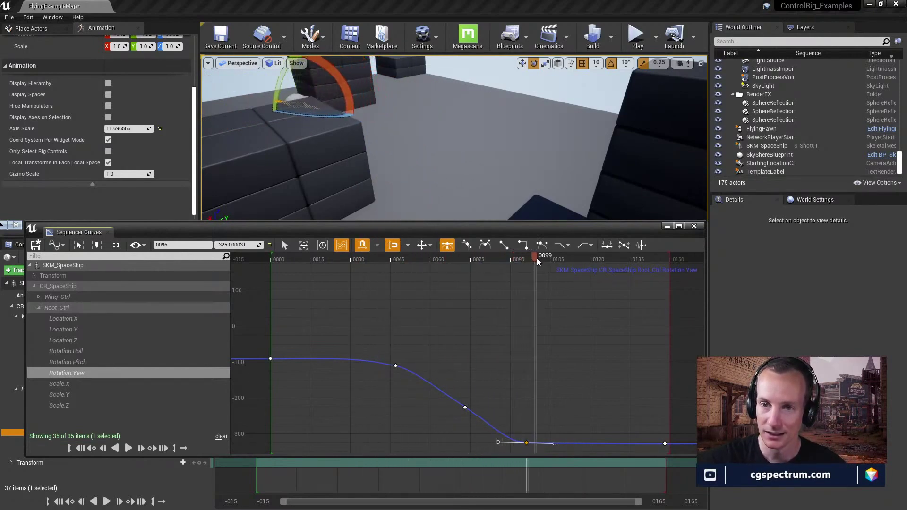
right_drag(515, 166, 409, 109)
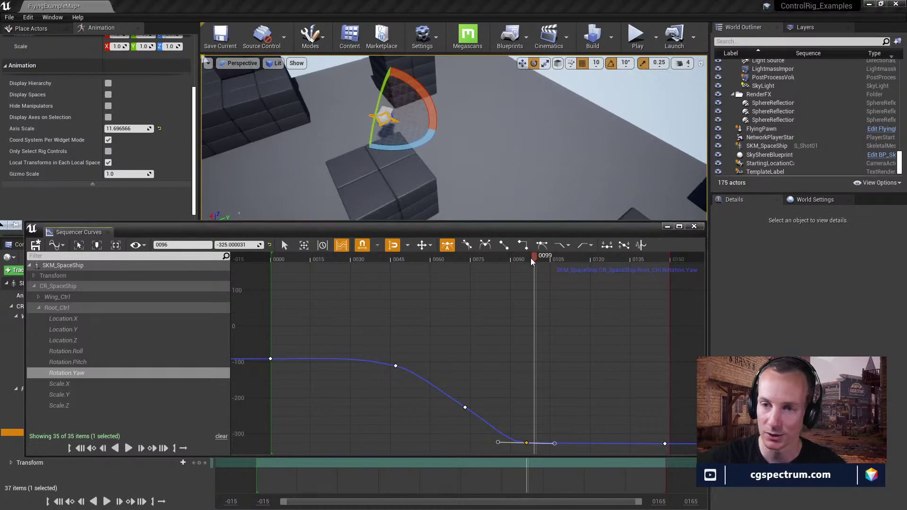
drag(531, 258, 506, 260)
Step: Select Wing_Ctrl, examine its curves through the turn, and close the curve editor
key(f)
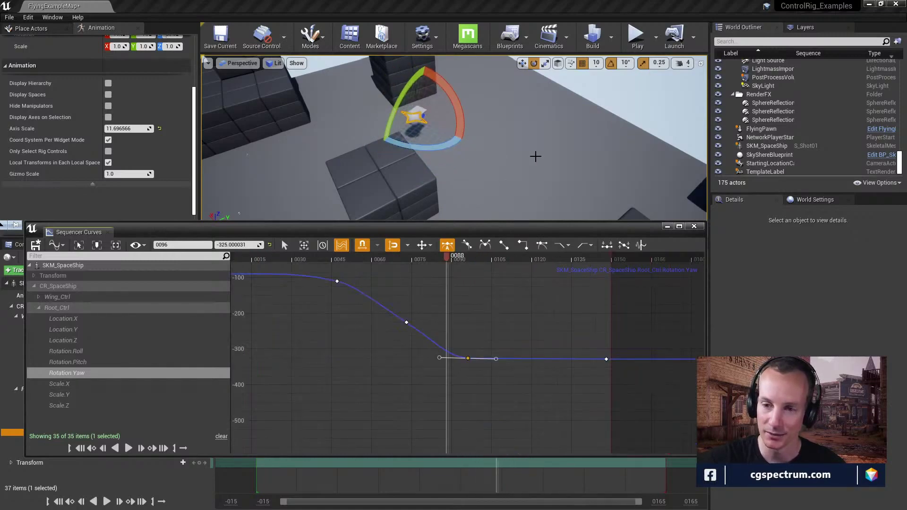
right_drag(536, 157, 537, 142)
key(f)
right_drag(602, 148, 598, 150)
click(534, 164)
alt+drag(534, 164, 559, 150)
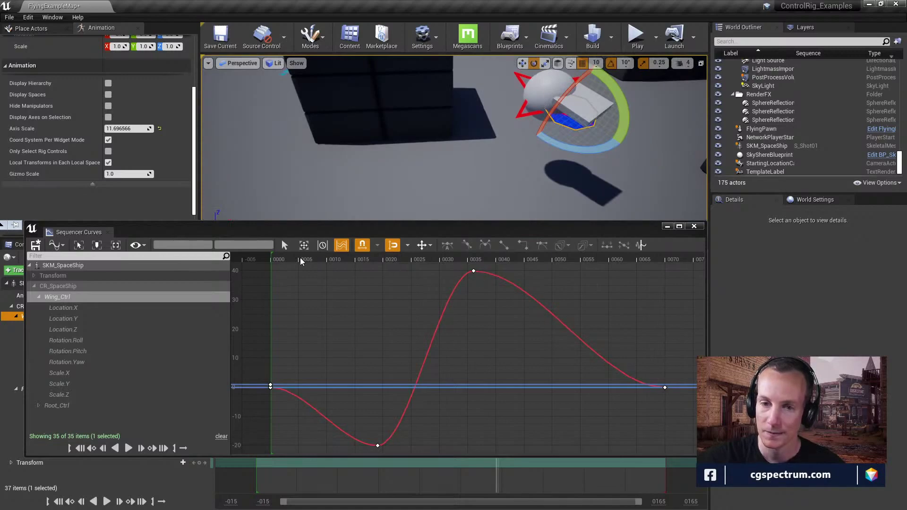
drag(307, 258, 716, 268)
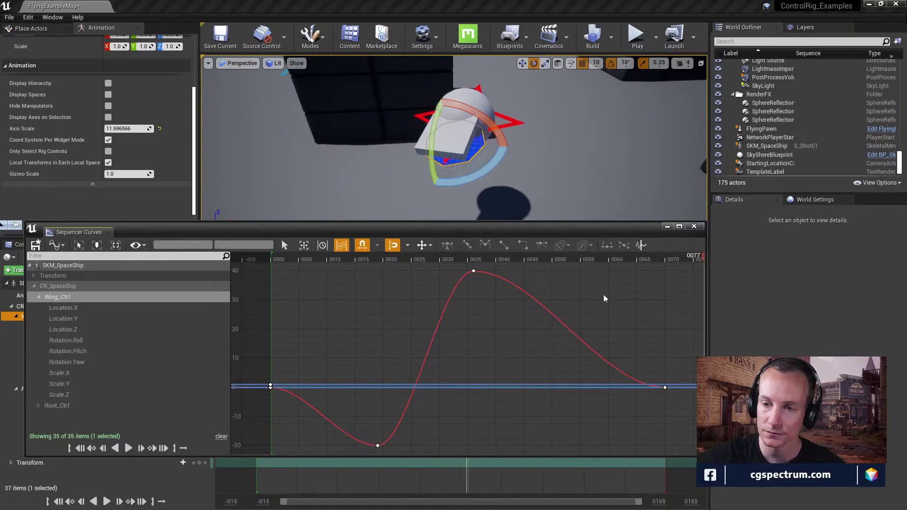
click(664, 260)
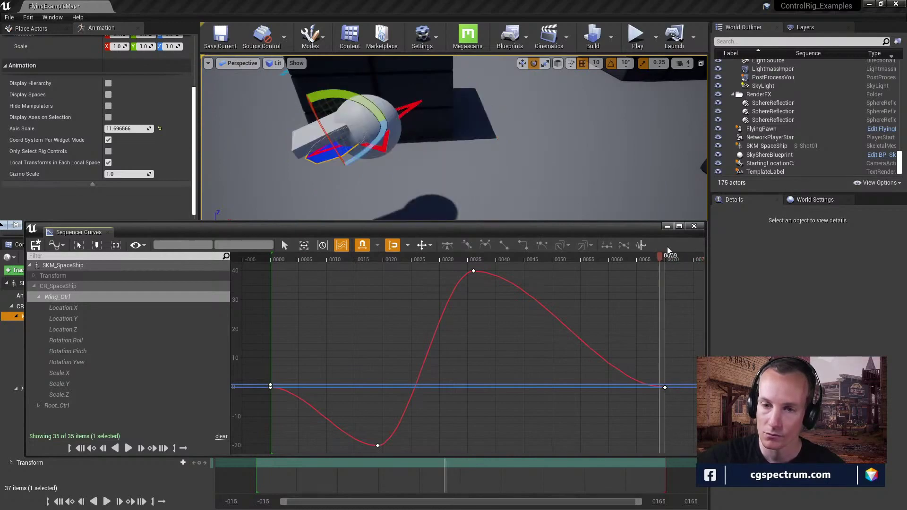
click(694, 226)
Step: Rotate Wing_Ctrl to about 30 roll at frame 75 and about 60 roll at frame 95
click(498, 273)
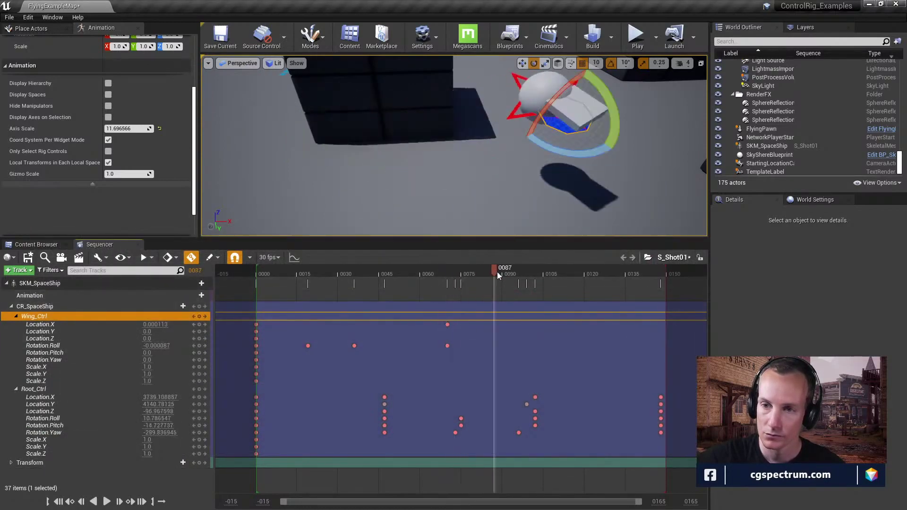
drag(497, 271, 462, 279)
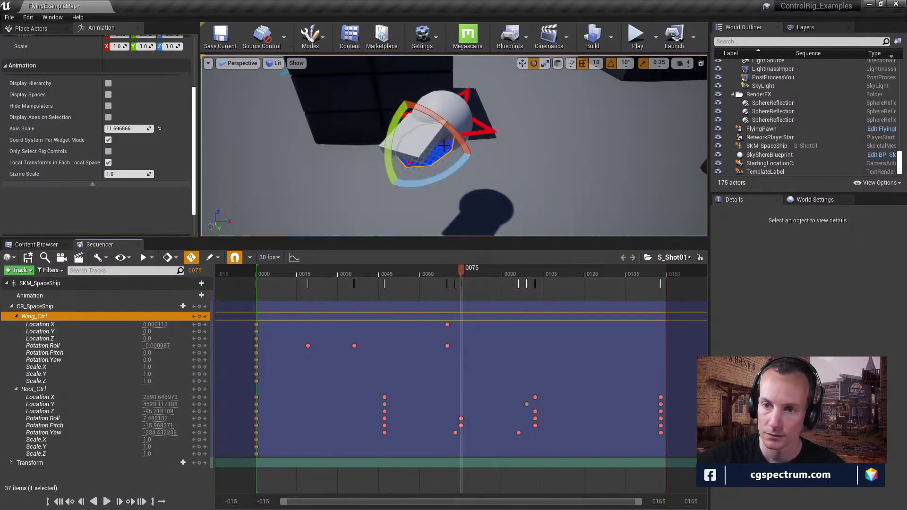
drag(445, 126, 437, 138)
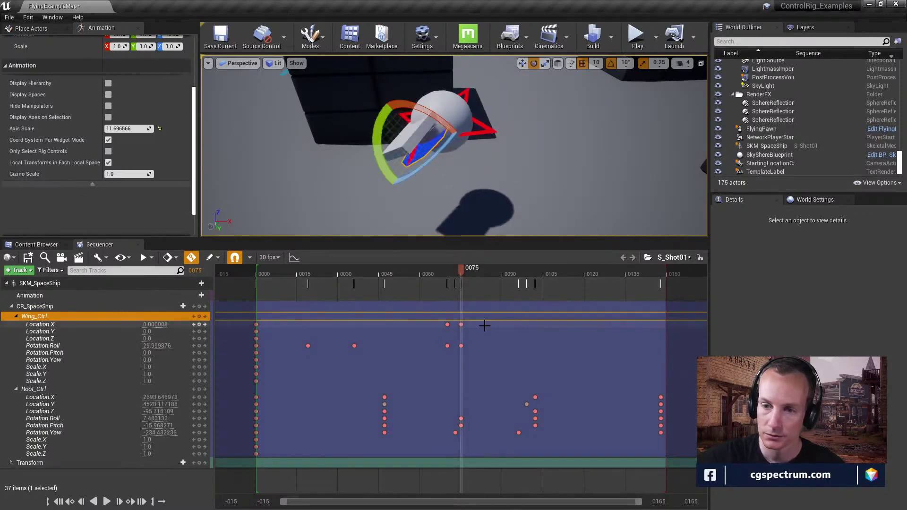
drag(463, 273, 517, 284)
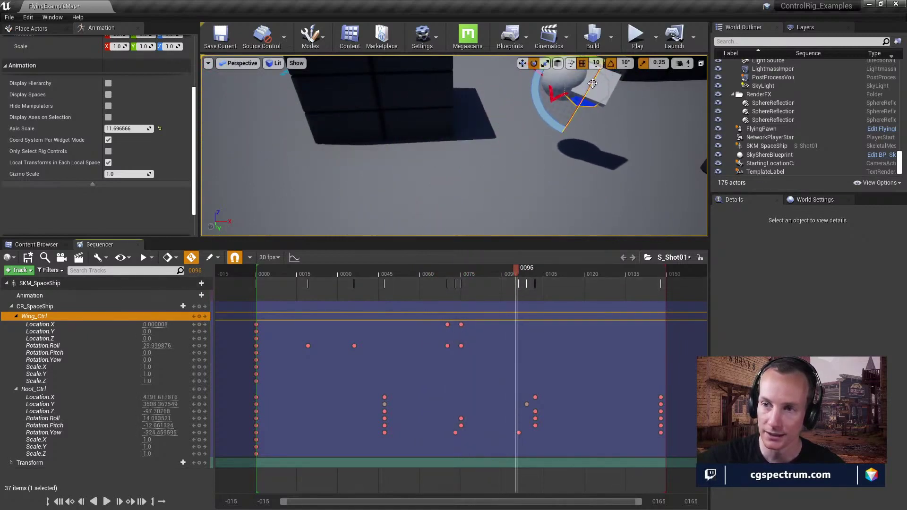
drag(552, 152, 587, 96)
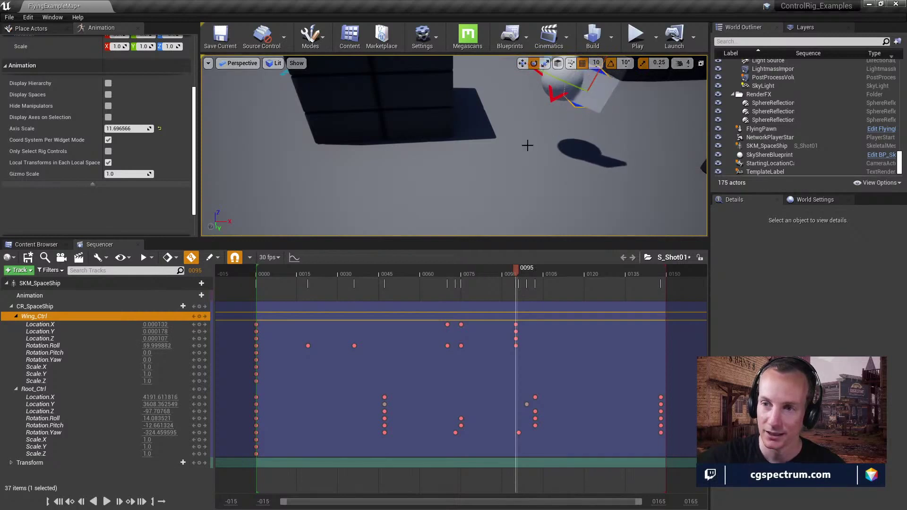
mouse_move(528, 146)
right_down()
mouse_move(551, 156)
mouse_move(553, 144)
mouse_move(526, 150)
right_up()
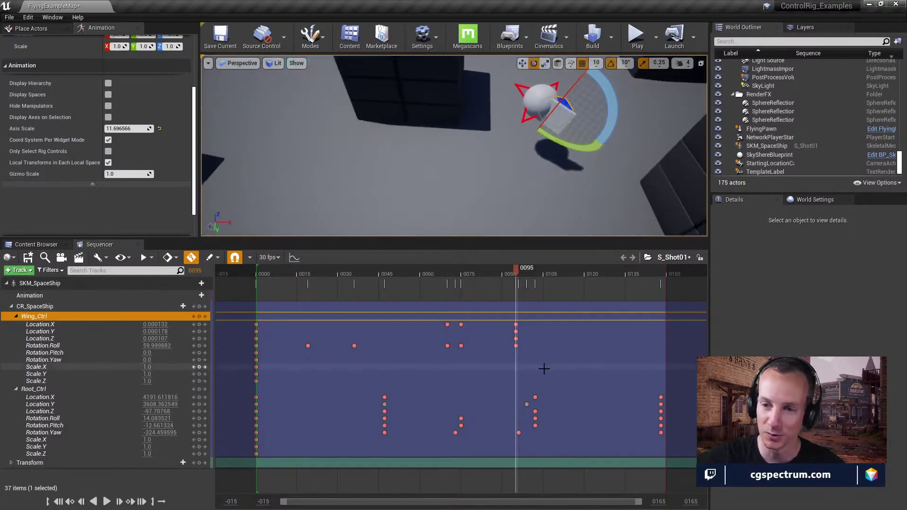
Step: Rotate Wing_Ctrl's roll to about -30 at frame 106 and about 10 at frame 122
drag(516, 274, 547, 285)
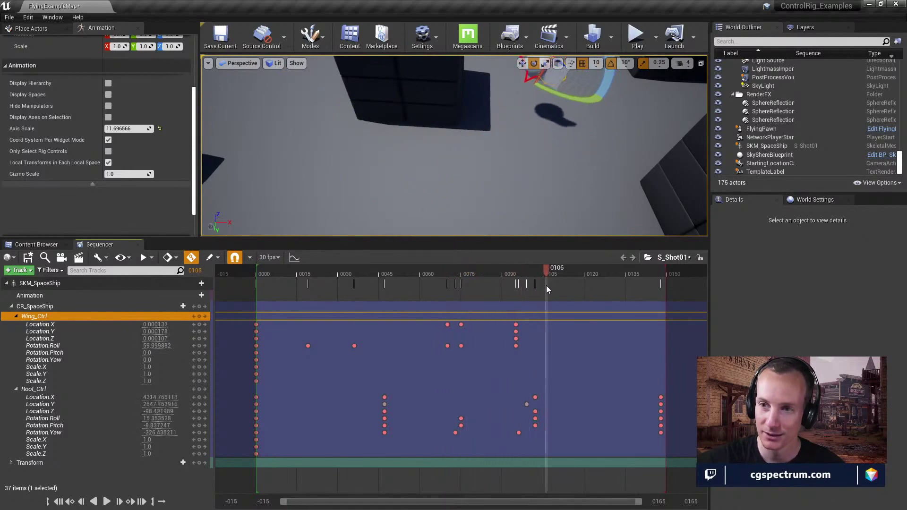
right_drag(588, 168, 585, 126)
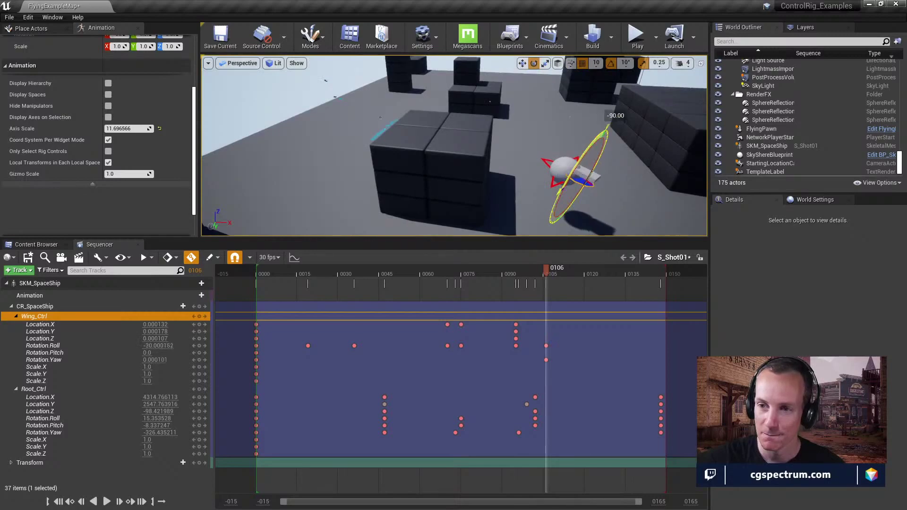
drag(537, 269, 591, 274)
right_drag(579, 158, 570, 138)
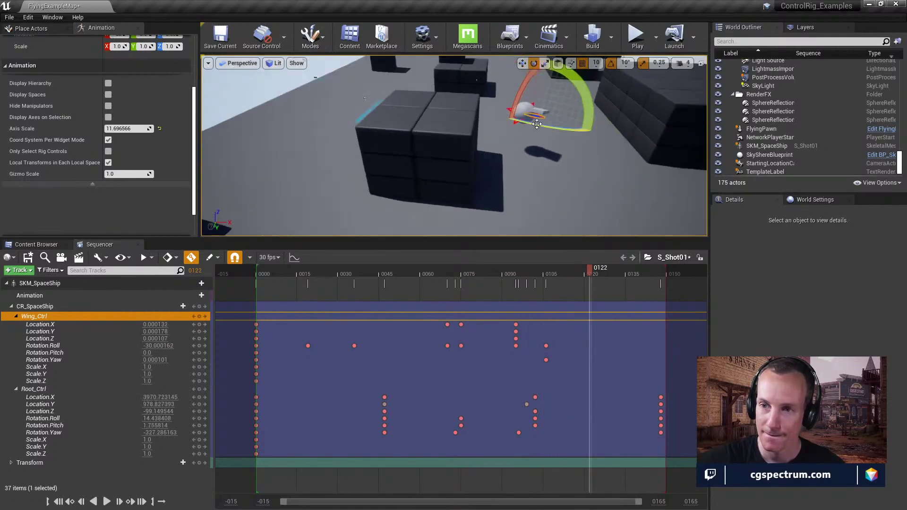
drag(530, 77, 515, 109)
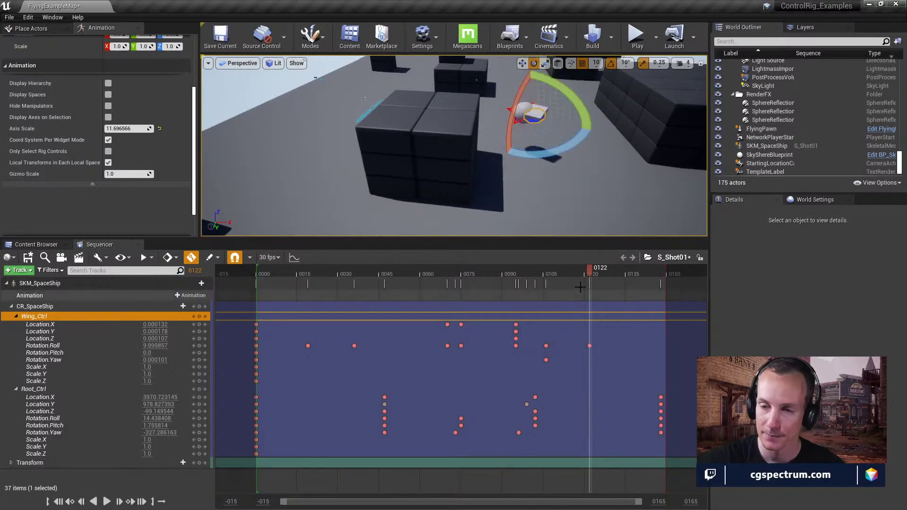
Step: At frame 148, rotate Wing_Ctrl's roll to about -10
drag(590, 273, 663, 284)
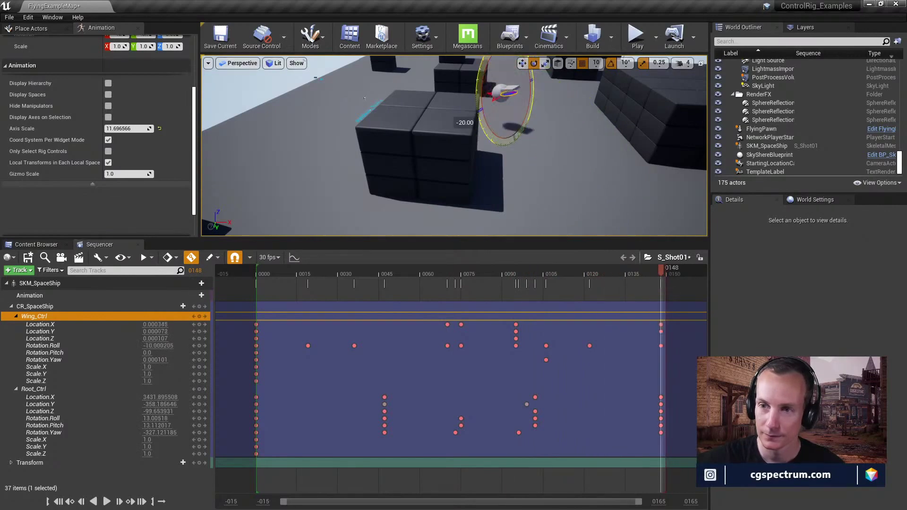
right_drag(442, 223, 414, 186)
right_drag(561, 221, 489, 232)
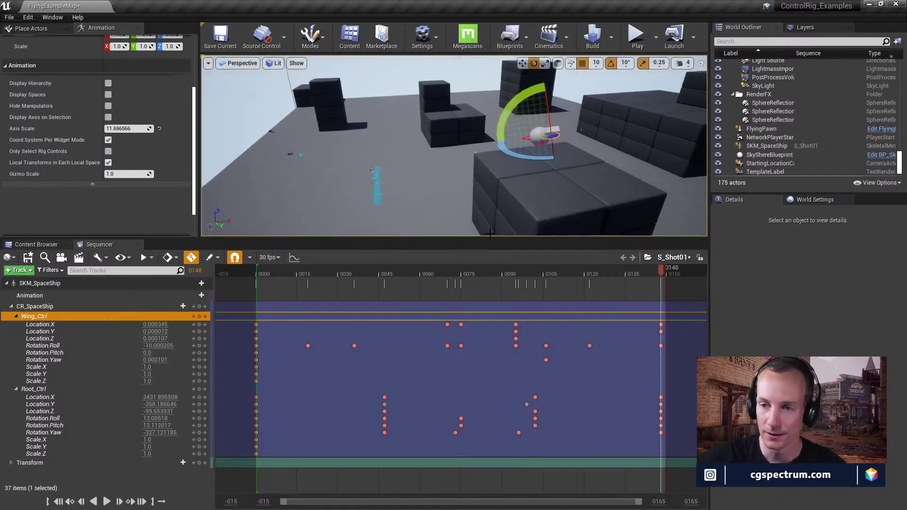
Step: Enlarge the viewport and play the animation from the start to review the ship's flight around the blocks
drag(405, 303, 406, 308)
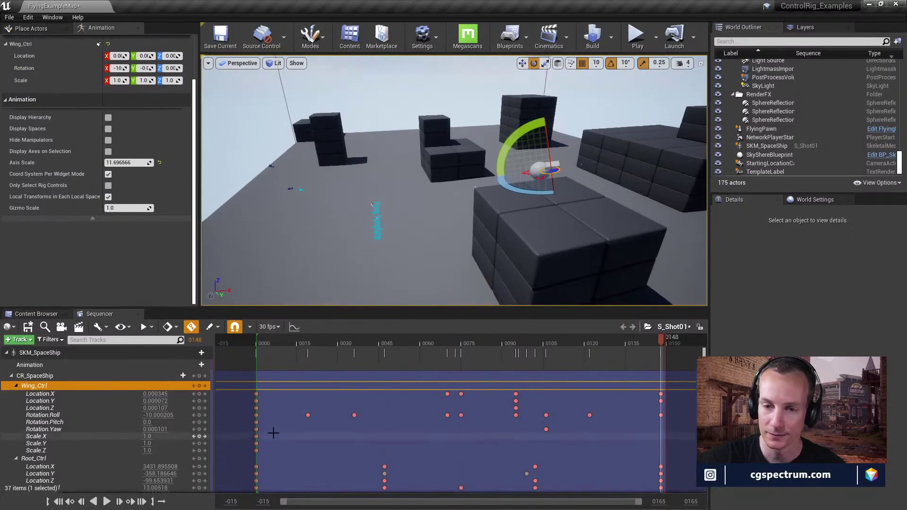
click(263, 344)
key(space)
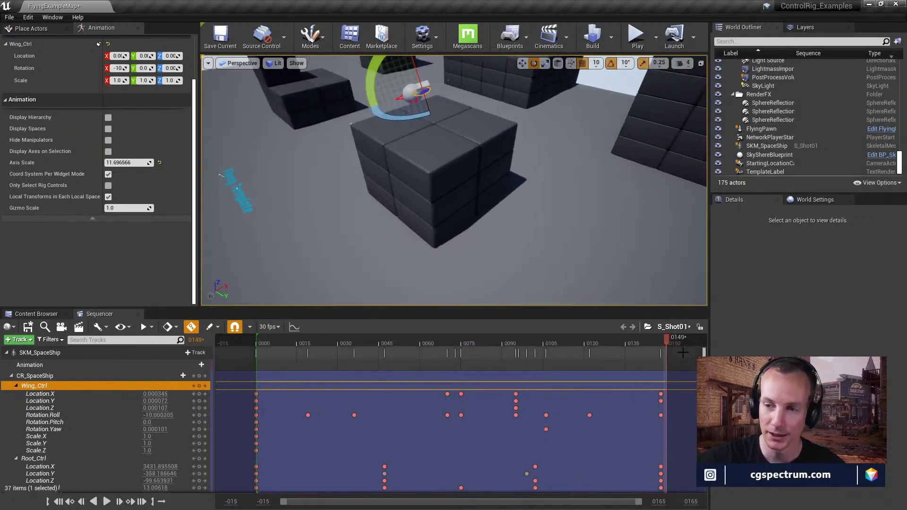
drag(654, 338, 239, 338)
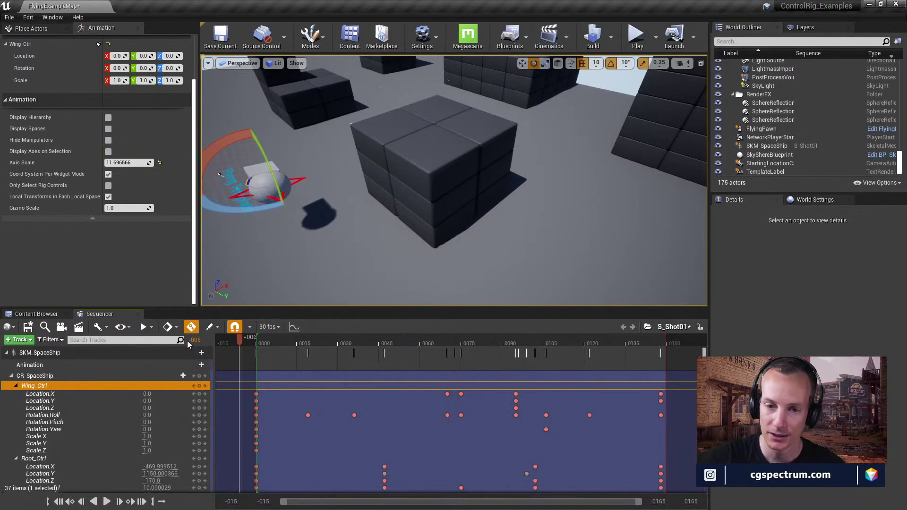
click(106, 502)
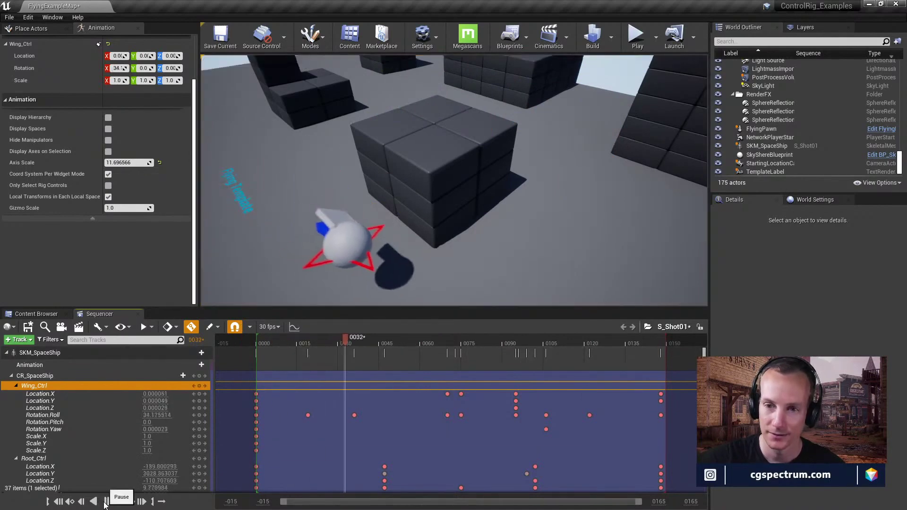
click(107, 503)
click(306, 298)
click(368, 244)
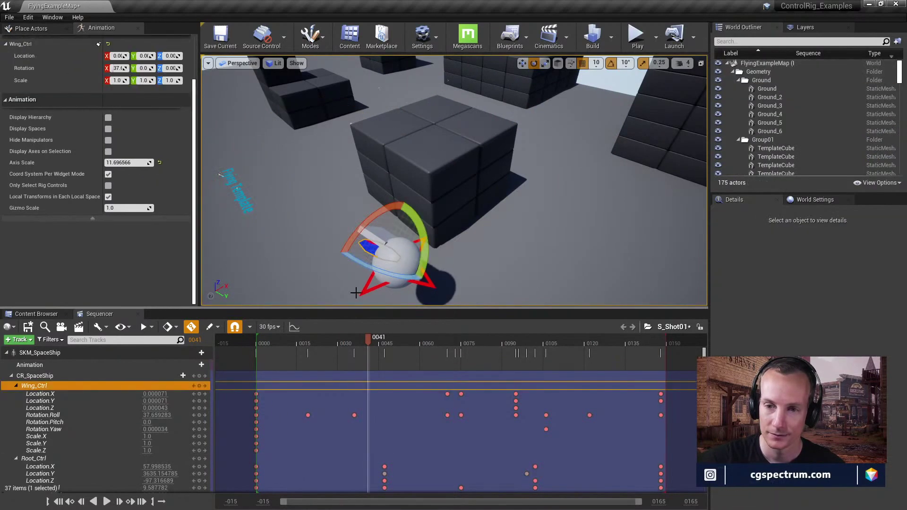
Step: Delete Wing_Ctrl's two Rotation.Roll keys near frames 19 and 36
mouse_move(302, 337)
mouse_down()
mouse_move(240, 339)
mouse_move(311, 346)
mouse_up()
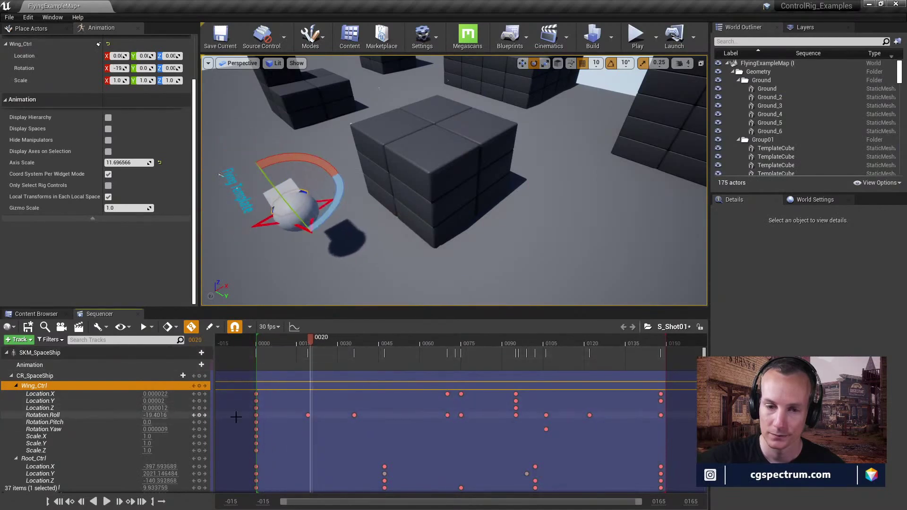
drag(281, 401, 357, 432)
key(Delete)
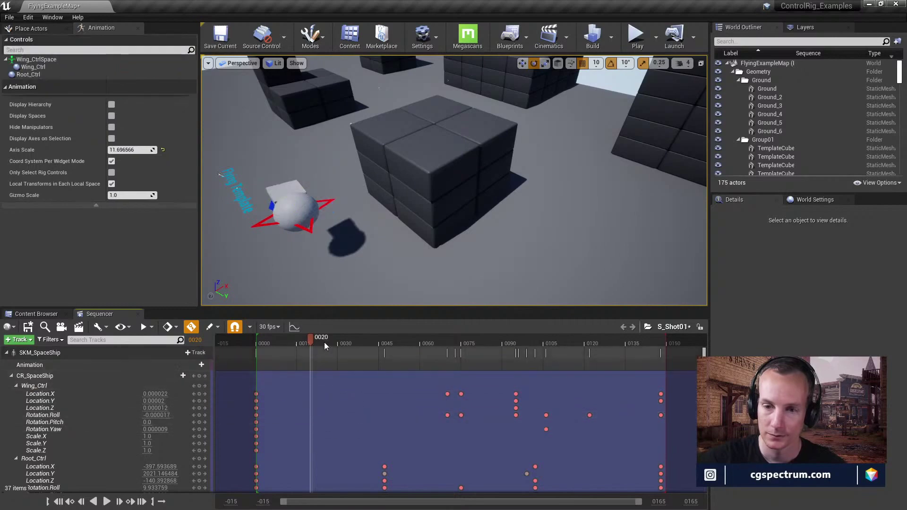
Step: Key all of Wing_Ctrl's channels at frame 36, leaving Root_Ctrl without keys there
drag(302, 341, 355, 355)
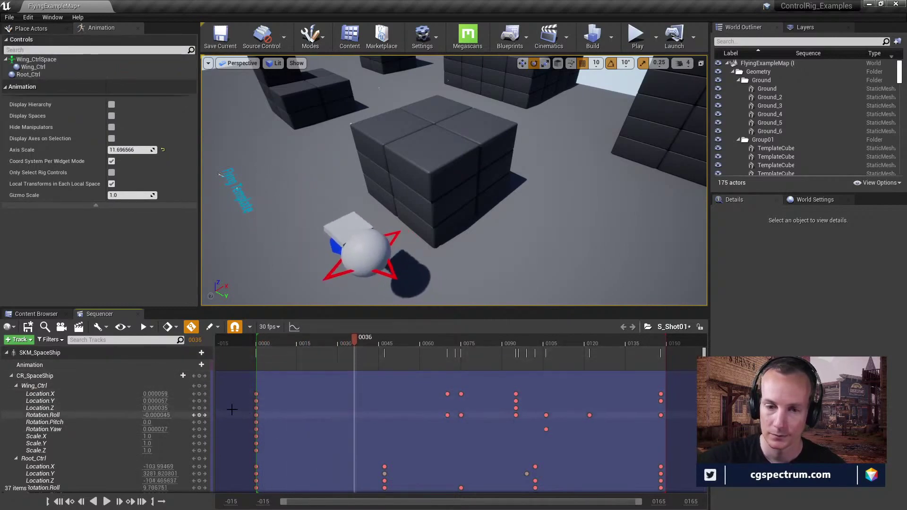
click(199, 386)
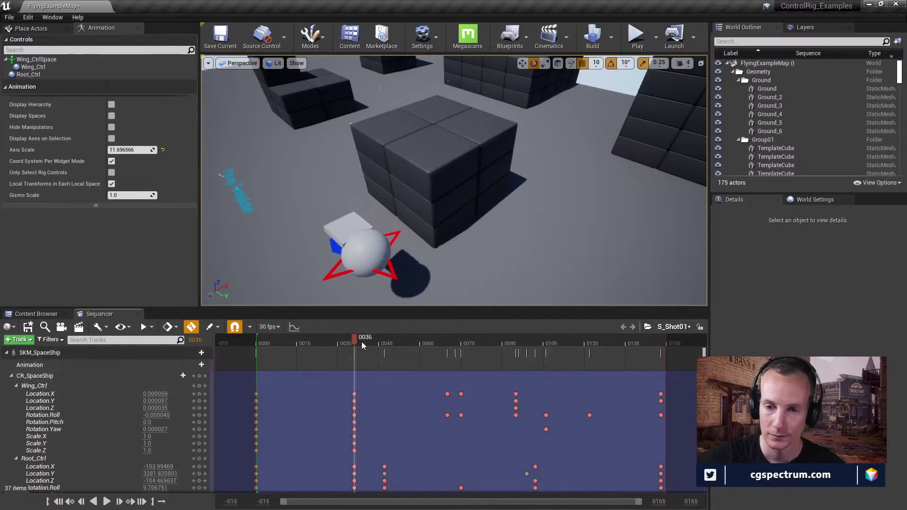
click(344, 341)
drag(344, 342, 355, 348)
mouse_move(380, 444)
right_down()
mouse_move(379, 422)
mouse_move(379, 437)
right_up()
key(ctrl+z)
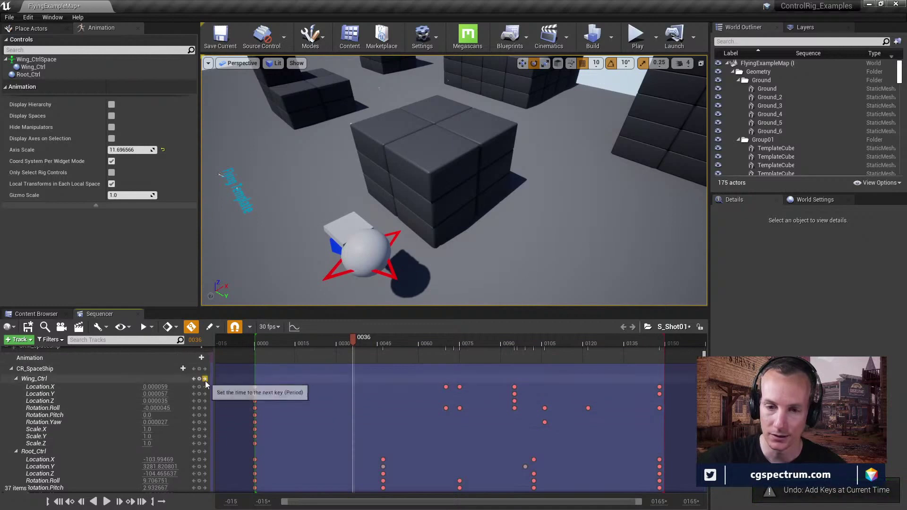
click(200, 379)
Step: At frame 45, rotate Wing_Ctrl's roll to about -30
drag(353, 338, 378, 350)
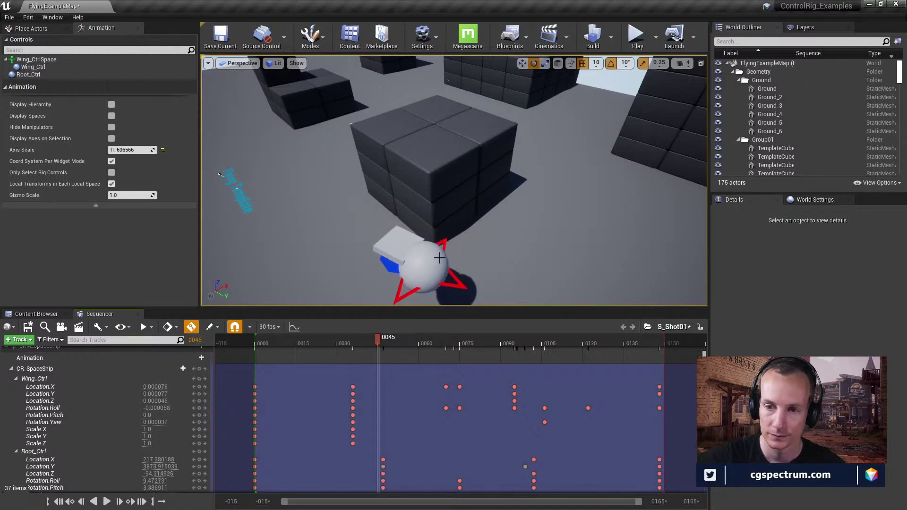
click(387, 268)
drag(390, 235, 393, 228)
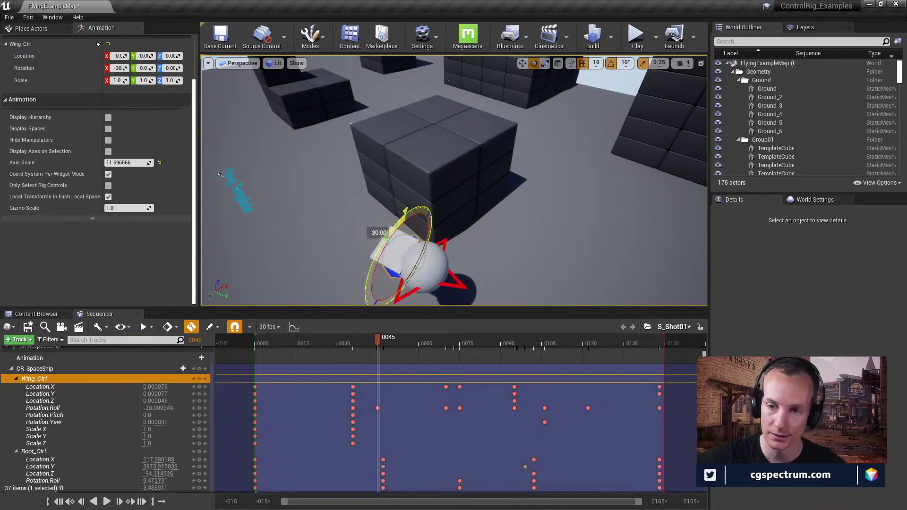
Step: Rotate Wing_Ctrl's roll to about 45 at frame 58 and to about 10 at frame 45
drag(380, 338, 413, 343)
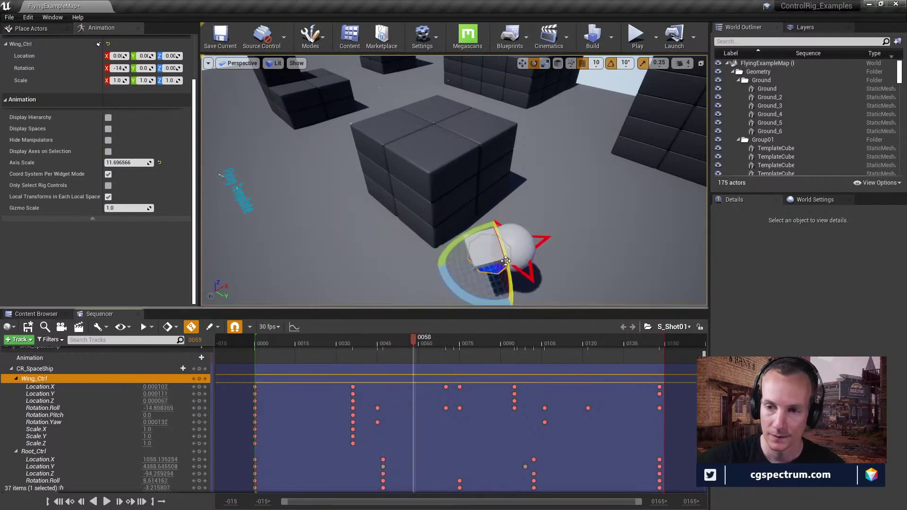
drag(505, 257, 496, 222)
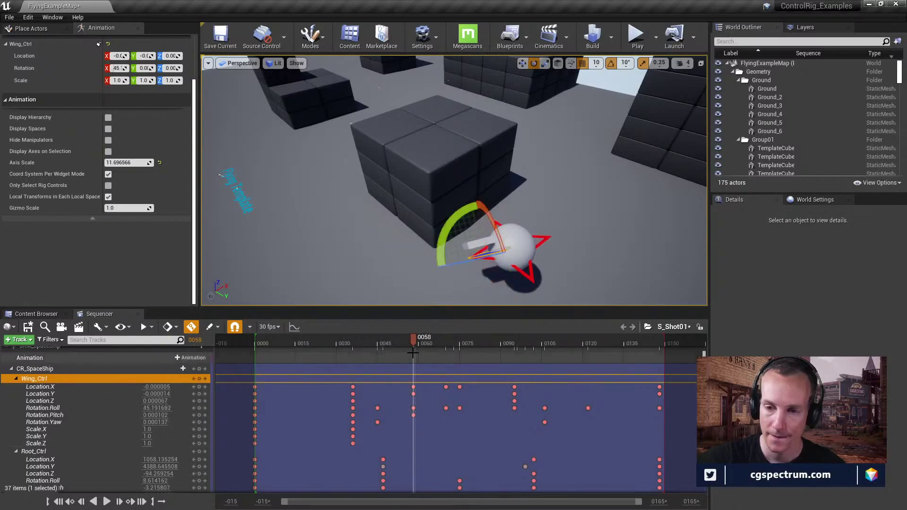
drag(410, 339, 381, 373)
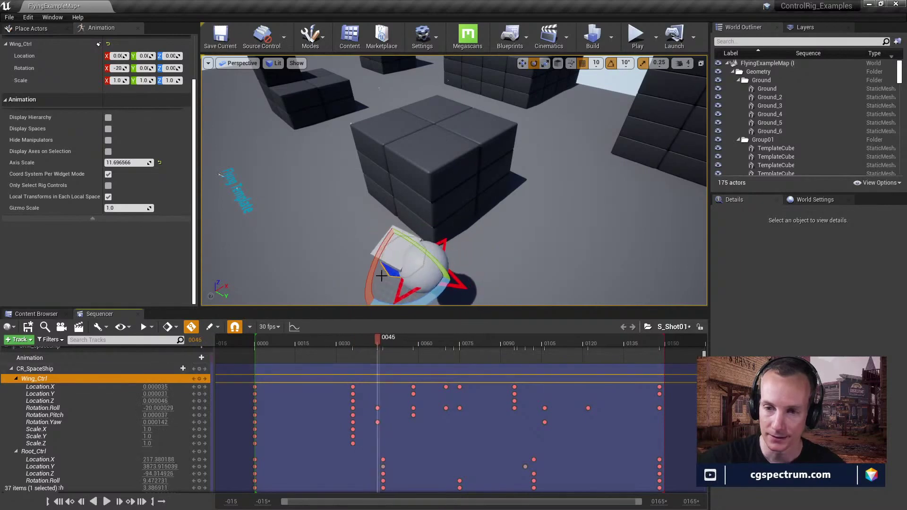
drag(375, 274, 374, 275)
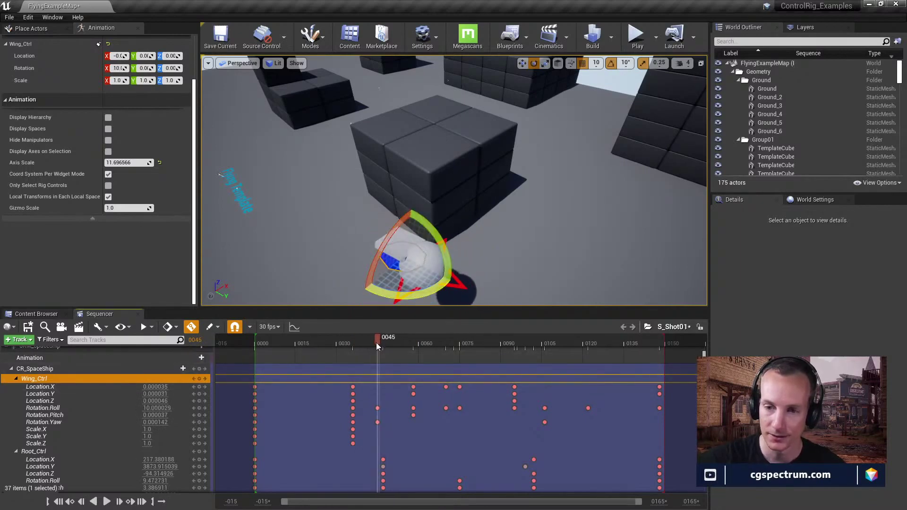
Step: At frame 70, rotate Wing_Ctrl's roll to about -30, and return to the start of the shot
drag(377, 344, 447, 367)
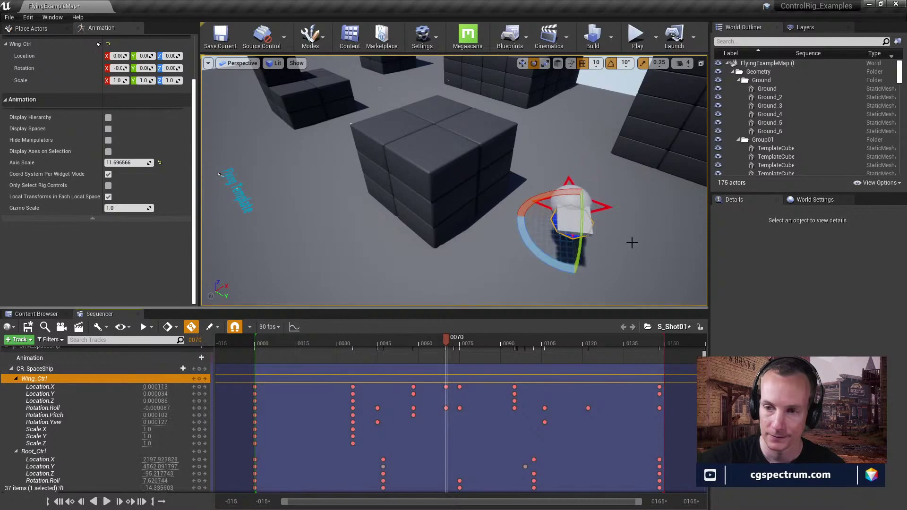
drag(552, 196, 619, 194)
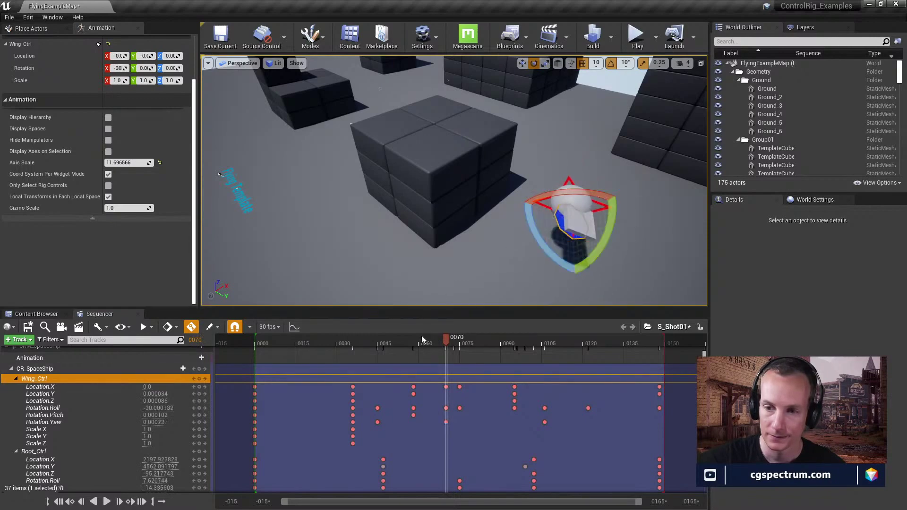
drag(448, 346, 258, 338)
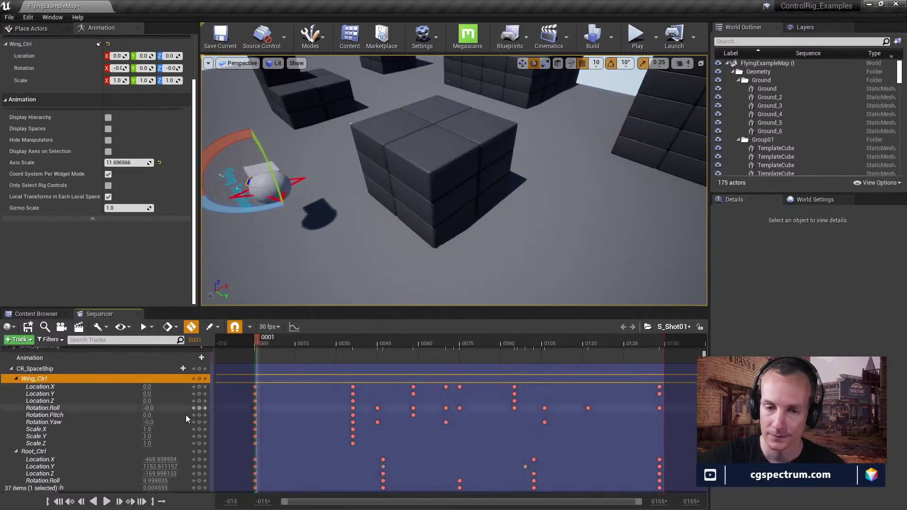
Step: Play back the ship's full flight around the blocks and go to frame 16
click(106, 502)
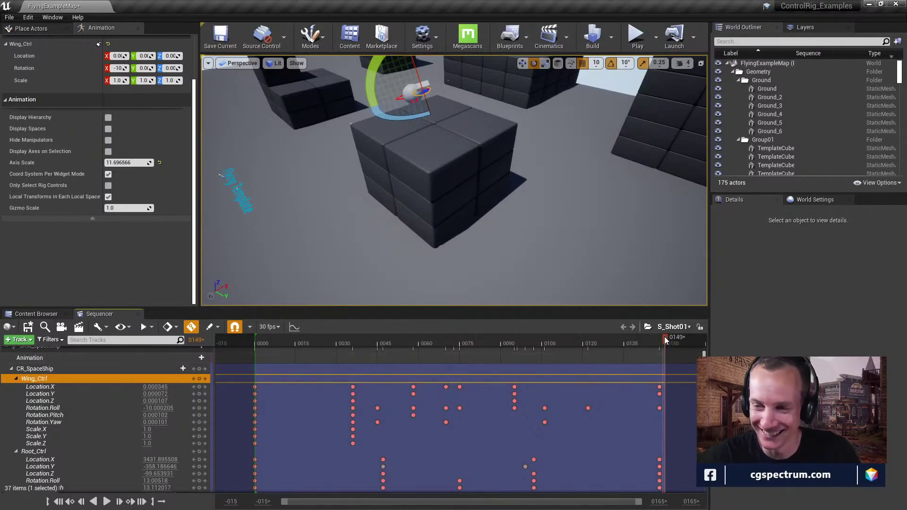
drag(318, 342, 298, 342)
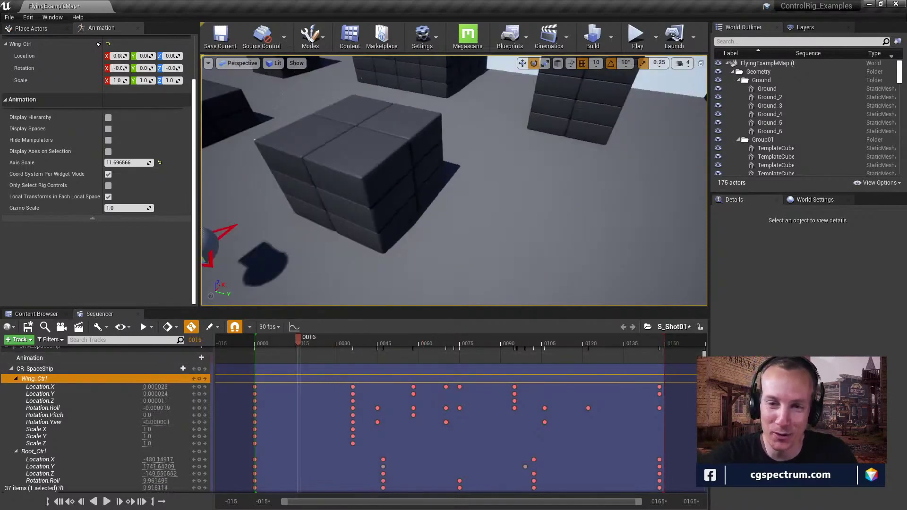
Step: Add a Cine Camera Actor to the shot at frame 16, starting from a raised view of the block and the ship
mouse_move(396, 226)
right_down()
mouse_move(416, 239)
mouse_move(396, 226)
right_up()
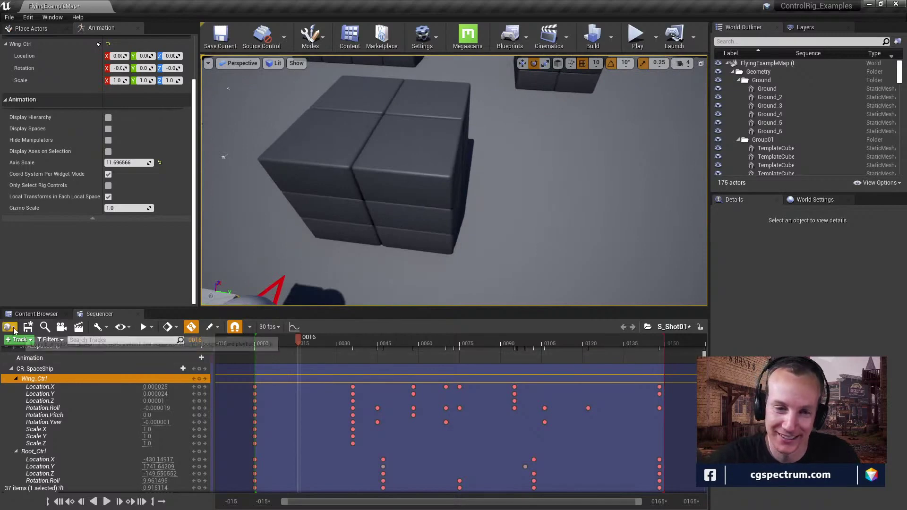
click(28, 327)
right_drag(303, 186, 300, 174)
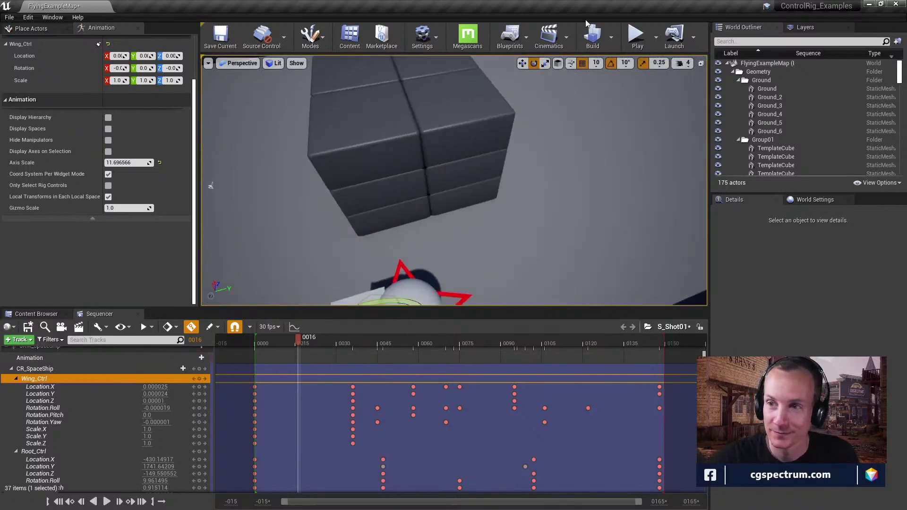
scroll(552, 156, down, 4)
right_drag(420, 240, 410, 240)
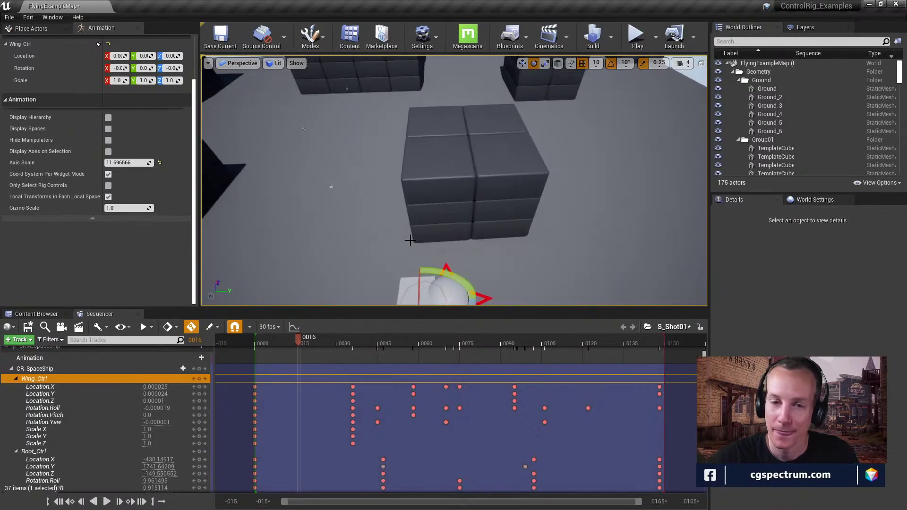
click(62, 327)
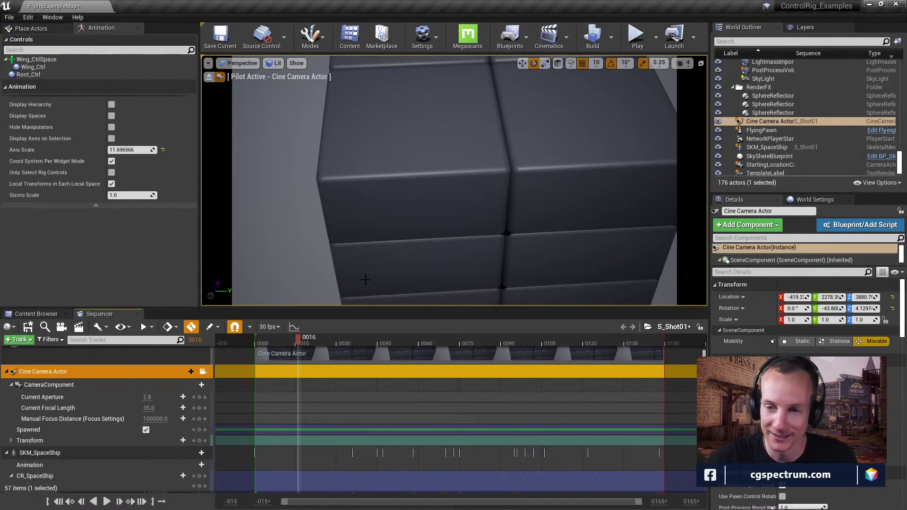
Step: Enlarge the viewport and pilot the camera to about X -1471, Y 264, Z 4101, pitched about -31° down at the block
right_drag(388, 162, 445, 177)
key(a)
drag(445, 176, 397, 255)
right_drag(401, 185, 428, 154)
middle_drag(401, 185, 364, 182)
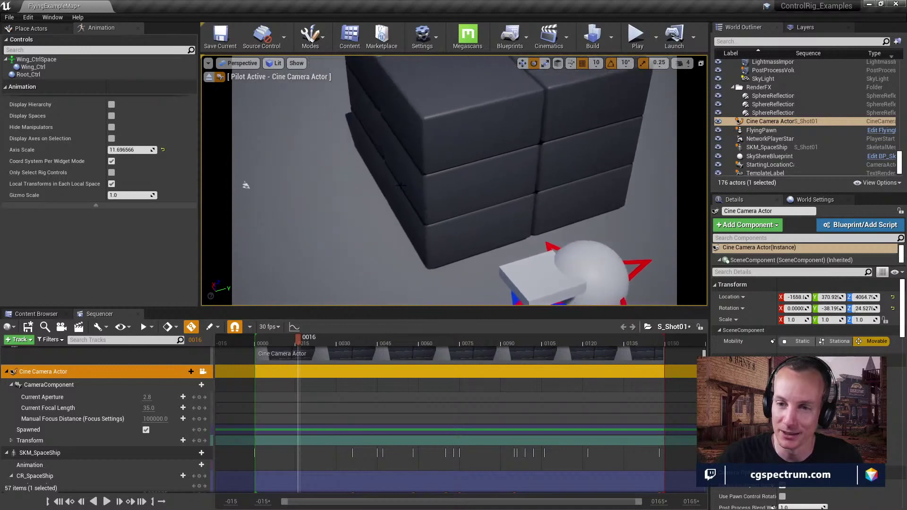
right_drag(397, 227, 406, 248)
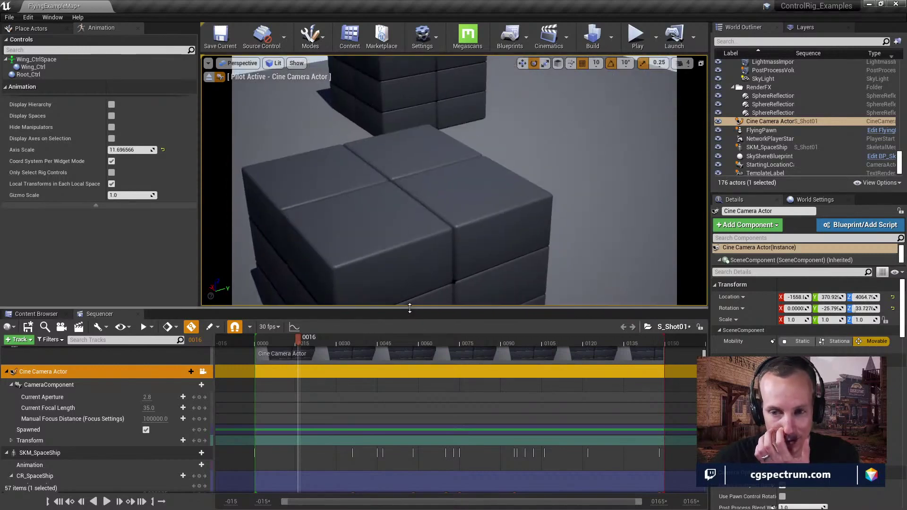
drag(405, 310, 409, 376)
right_drag(436, 294, 449, 284)
middle_drag(436, 294, 414, 288)
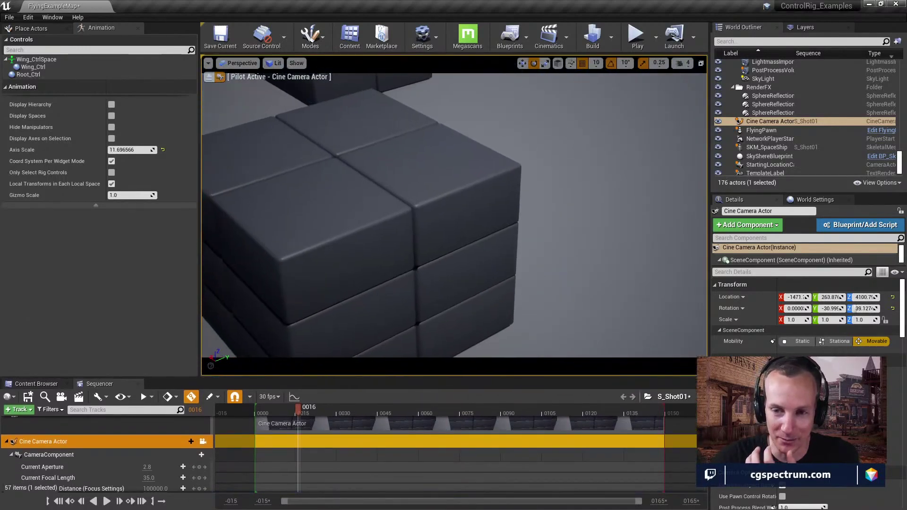
Step: Widen the camera's view by setting its Current Focal Length to about 15.72
scroll(103, 464, down, 2)
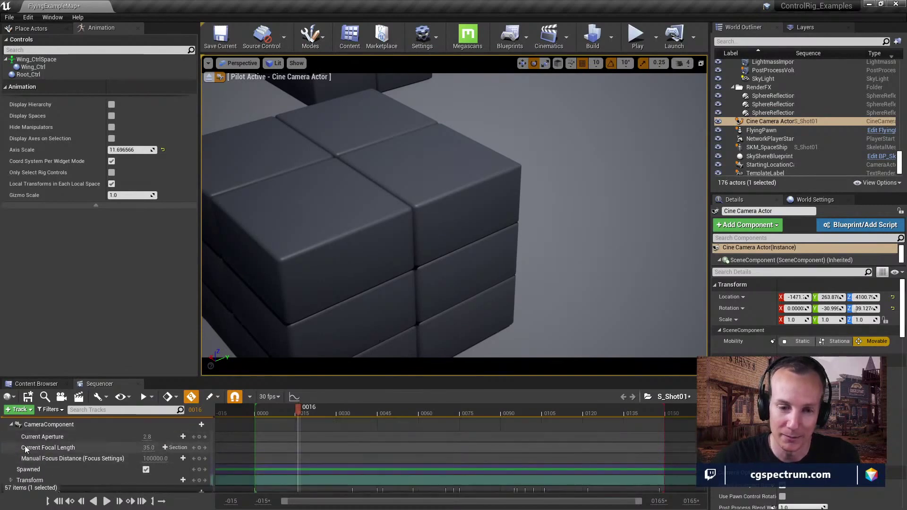
drag(148, 463, 128, 462)
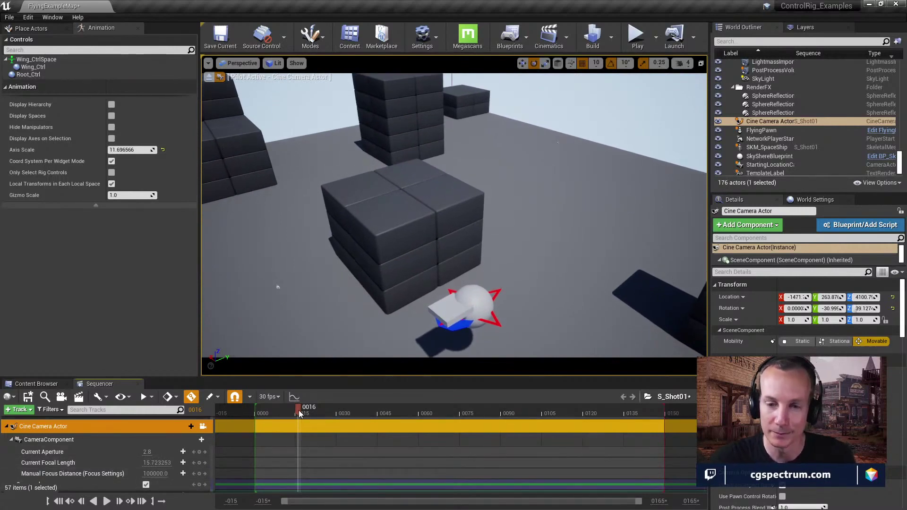
Step: Return to frame 0 and switch the viewport from piloting the Cine Camera Actor to the Camera Cuts view
drag(299, 414, 230, 421)
click(202, 427)
click(203, 438)
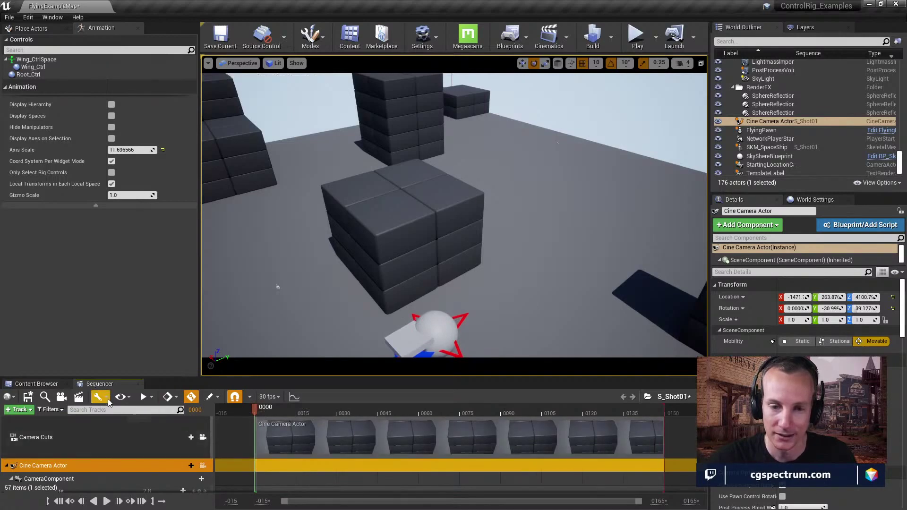
Step: Save the S_Shot01 sequence and play the shot through the new camera
click(28, 397)
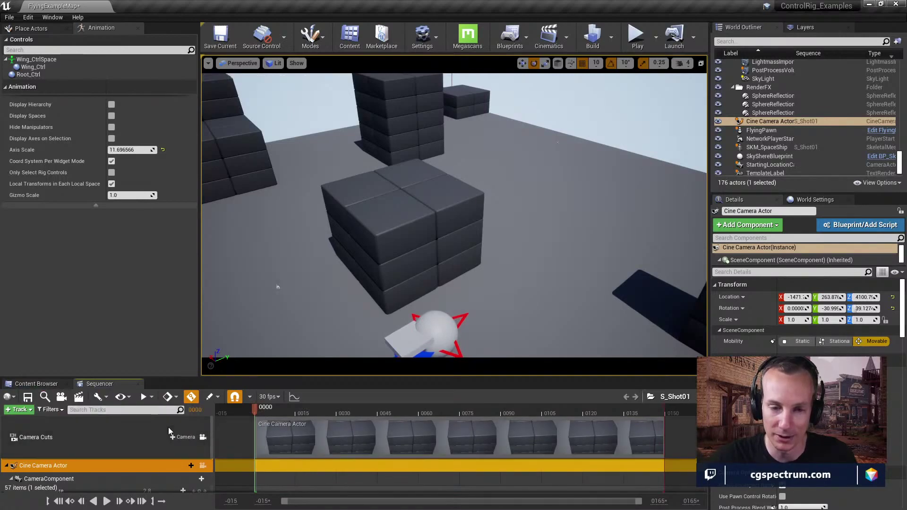
click(107, 501)
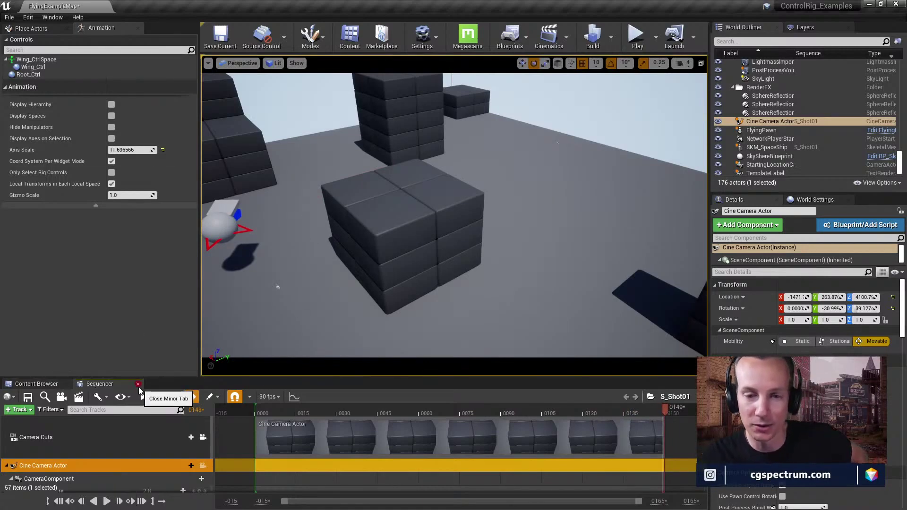
Step: Close the S_Shot01 sequence and save FlyingExampleMap and the modified CR_SpaceShip asset
click(138, 384)
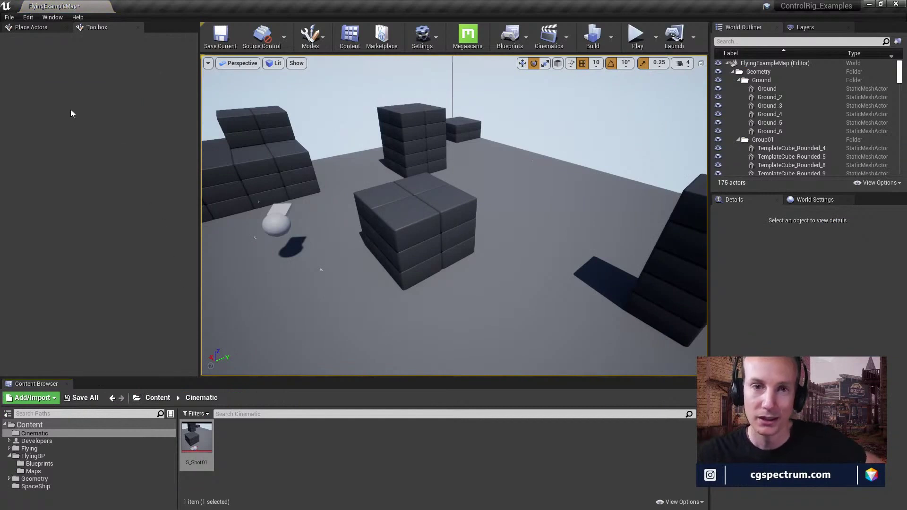
click(220, 36)
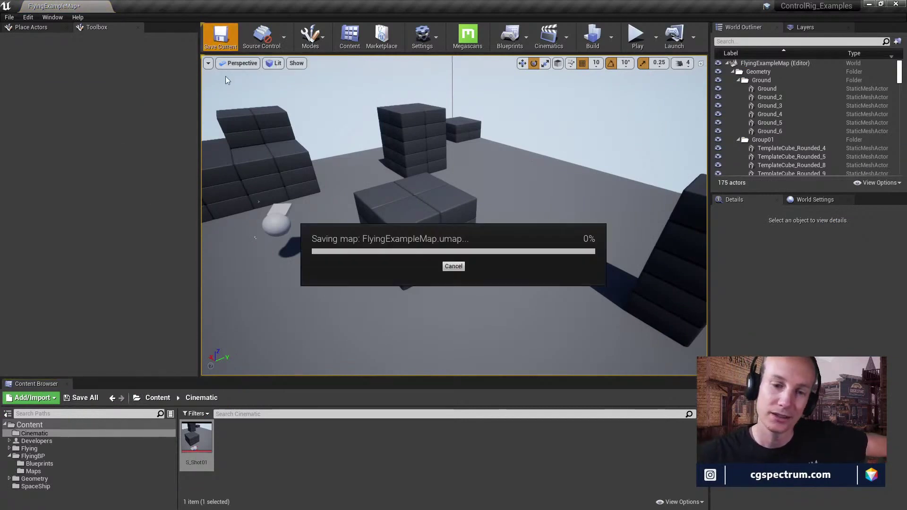
click(91, 397)
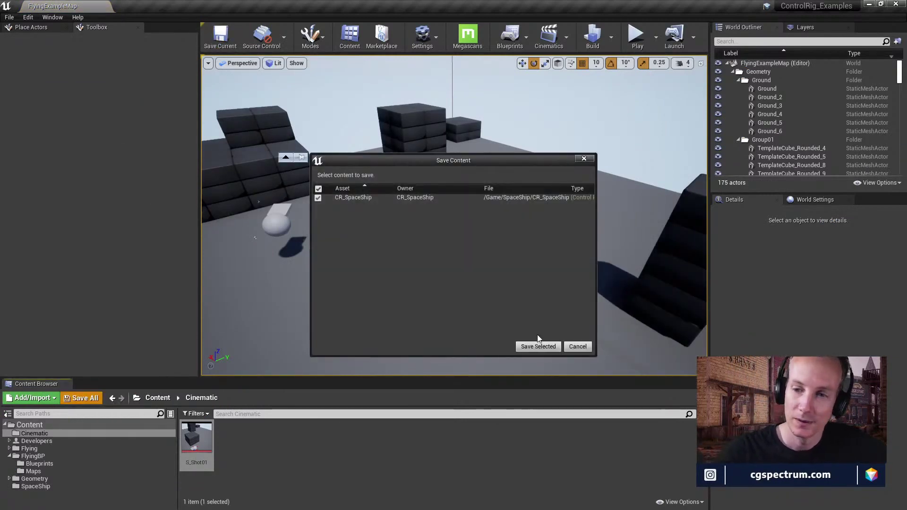
click(535, 347)
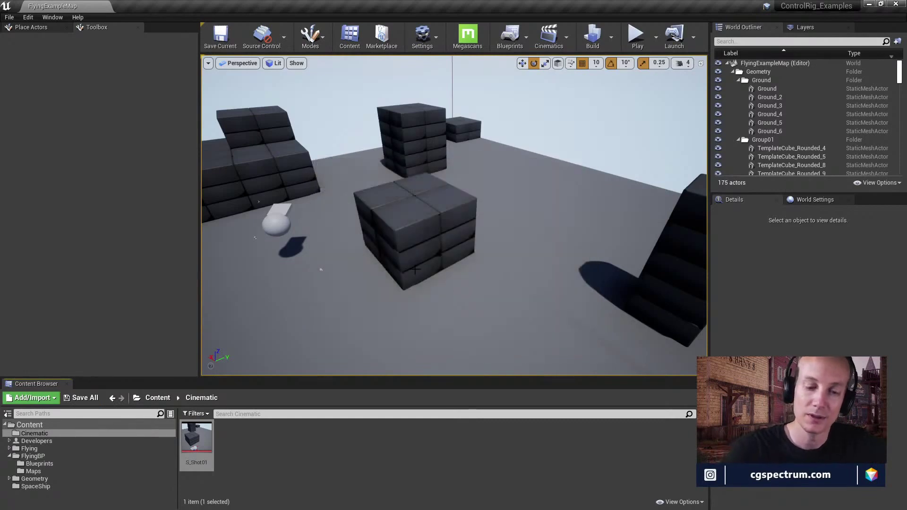